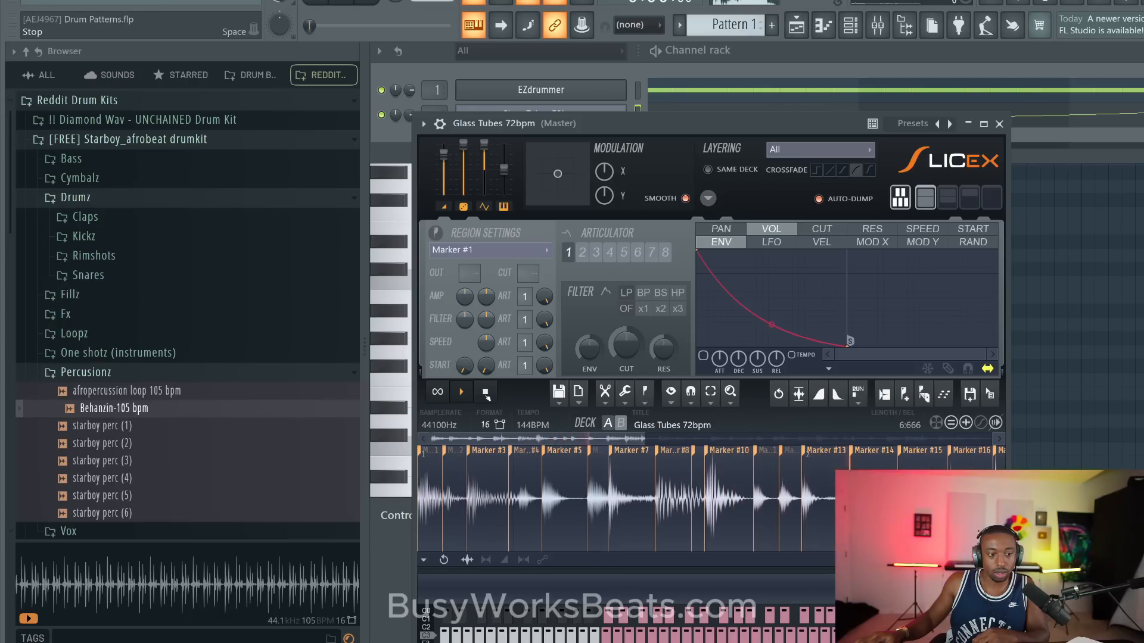
- Stop the Glass Tubes 72bpm loop and close its Slicex window
{"action": "left_click", "coordinate": [486, 392]}
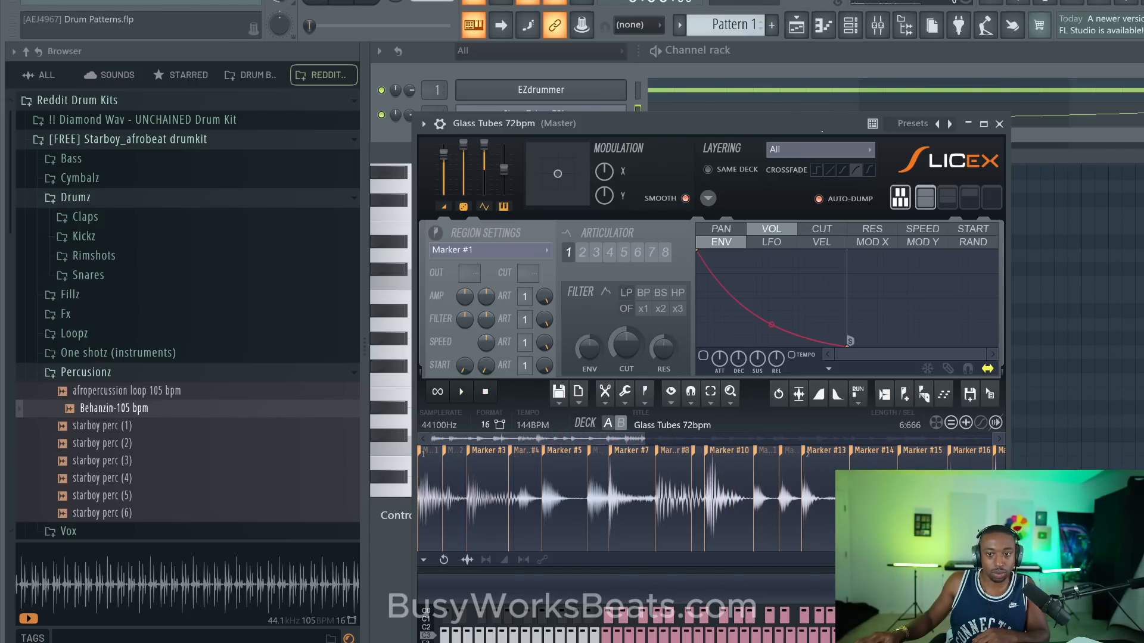
{"action": "left_click", "coordinate": [999, 124]}
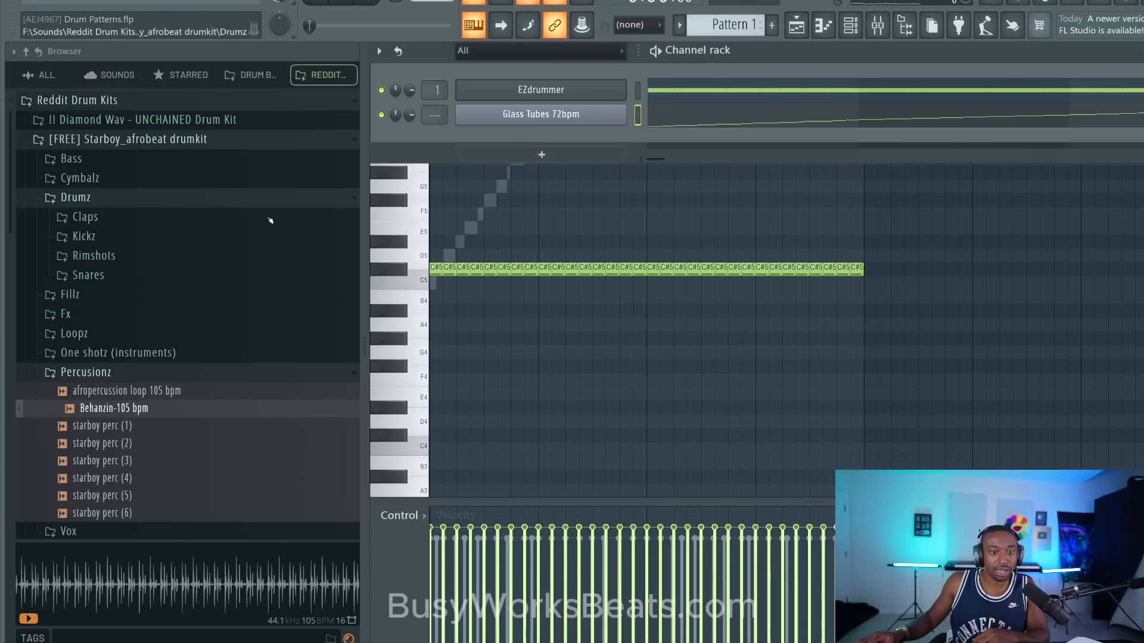
- Find the Oracle Percussion Loops folder among the SoundOracle sounds and audition the Cave Party 78bpm and Cans and a Van 90bpm loops
{"action": "left_click", "coordinate": [62, 72]}
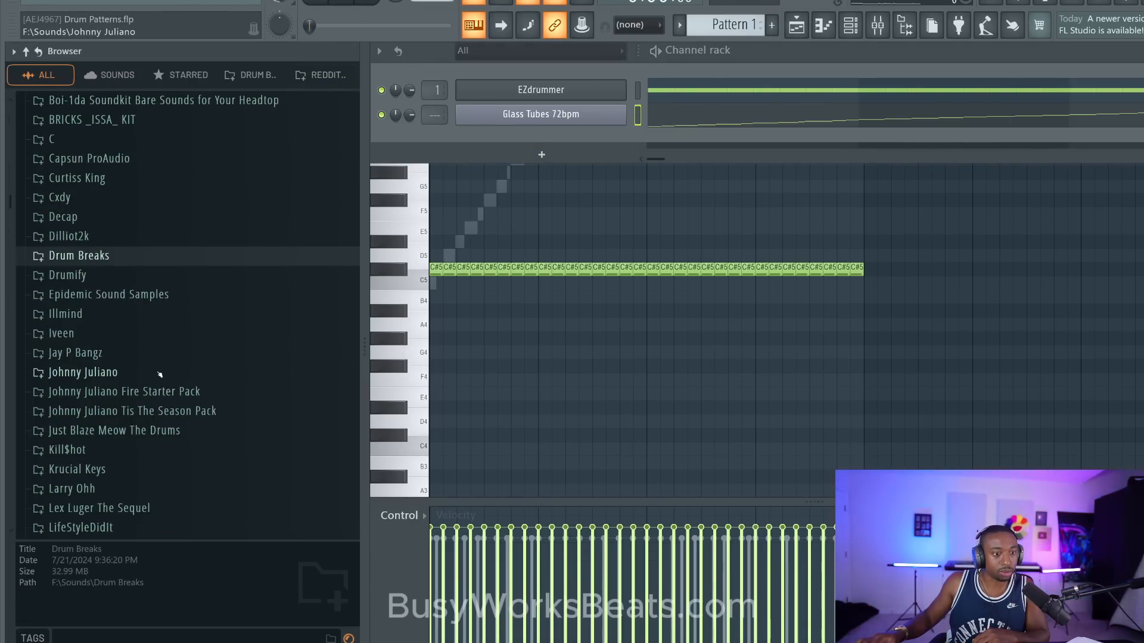
{"action": "scroll", "coordinate": [149, 357], "scroll_direction": "down", "scroll_amount": 15}
{"action": "scroll", "coordinate": [149, 292], "scroll_direction": "up", "scroll_amount": 4}
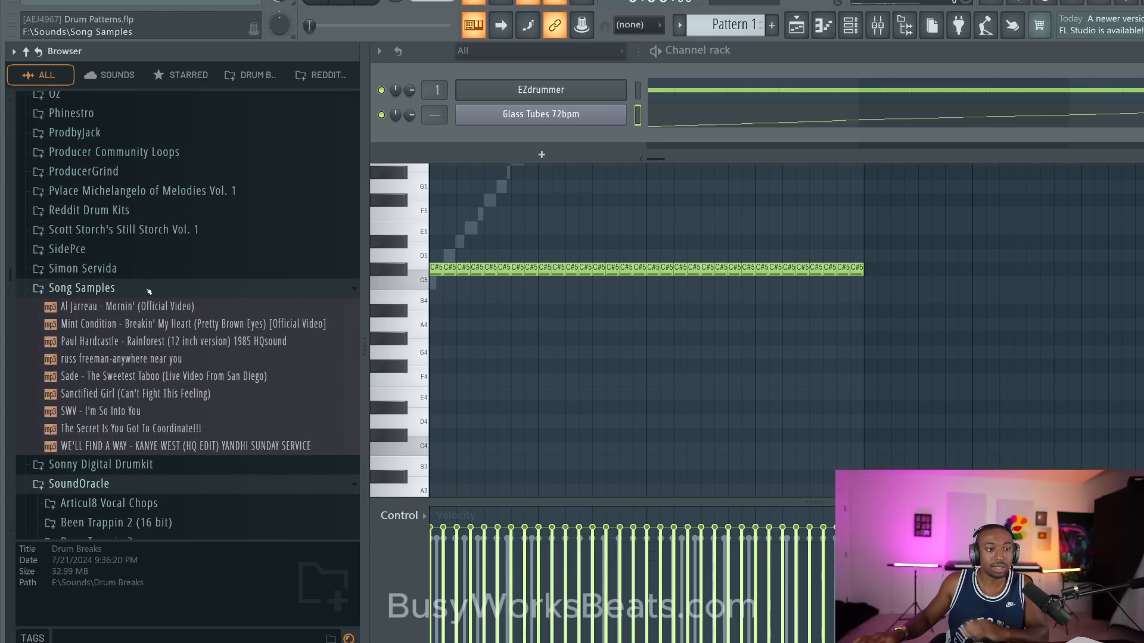
{"action": "scroll", "coordinate": [149, 291], "scroll_direction": "up", "scroll_amount": 8}
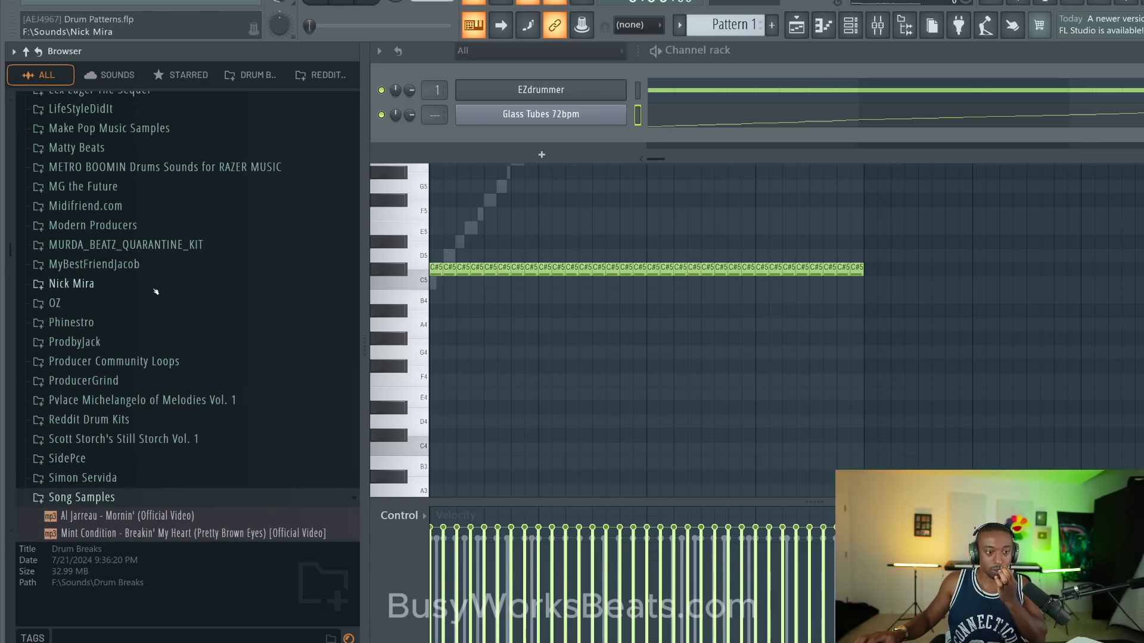
{"action": "scroll", "coordinate": [152, 292], "scroll_direction": "down", "scroll_amount": 8}
{"action": "scroll", "coordinate": [119, 295], "scroll_direction": "down", "scroll_amount": 6}
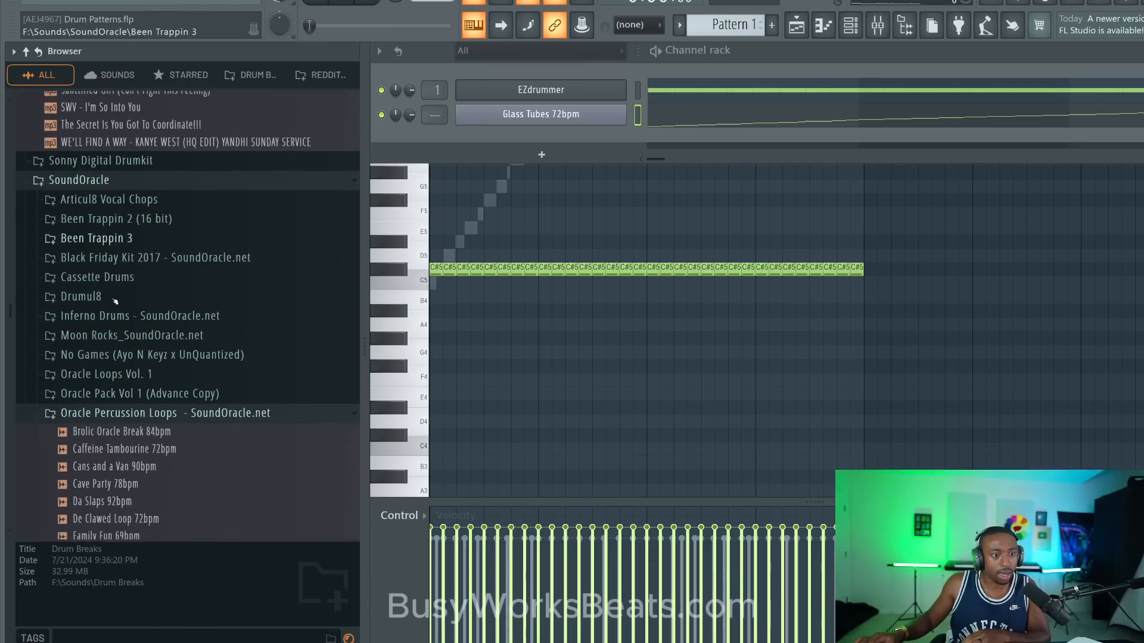
{"action": "scroll", "coordinate": [170, 317], "scroll_direction": "down", "scroll_amount": 2}
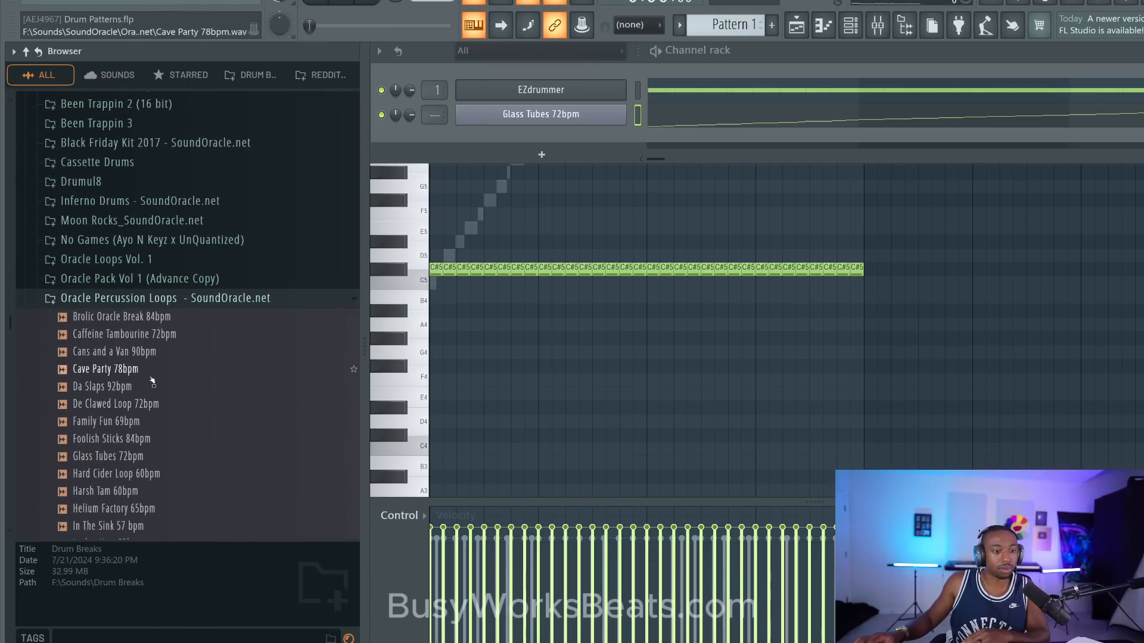
{"action": "scroll", "coordinate": [205, 289], "scroll_direction": "up", "scroll_amount": 2}
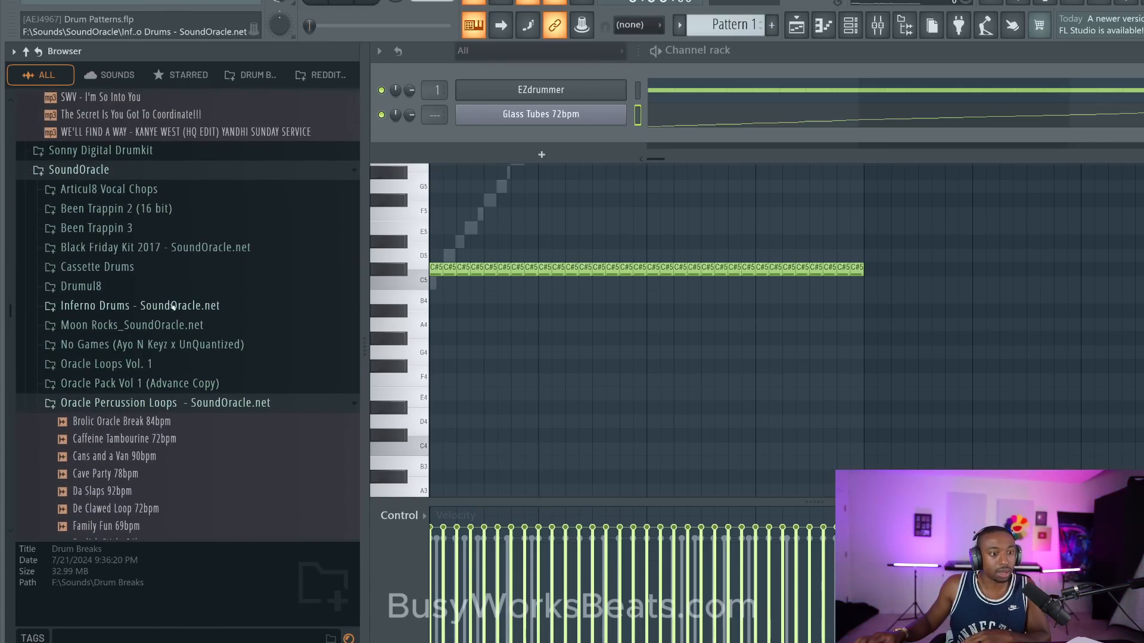
{"action": "scroll", "coordinate": [188, 301], "scroll_direction": "down", "scroll_amount": 2}
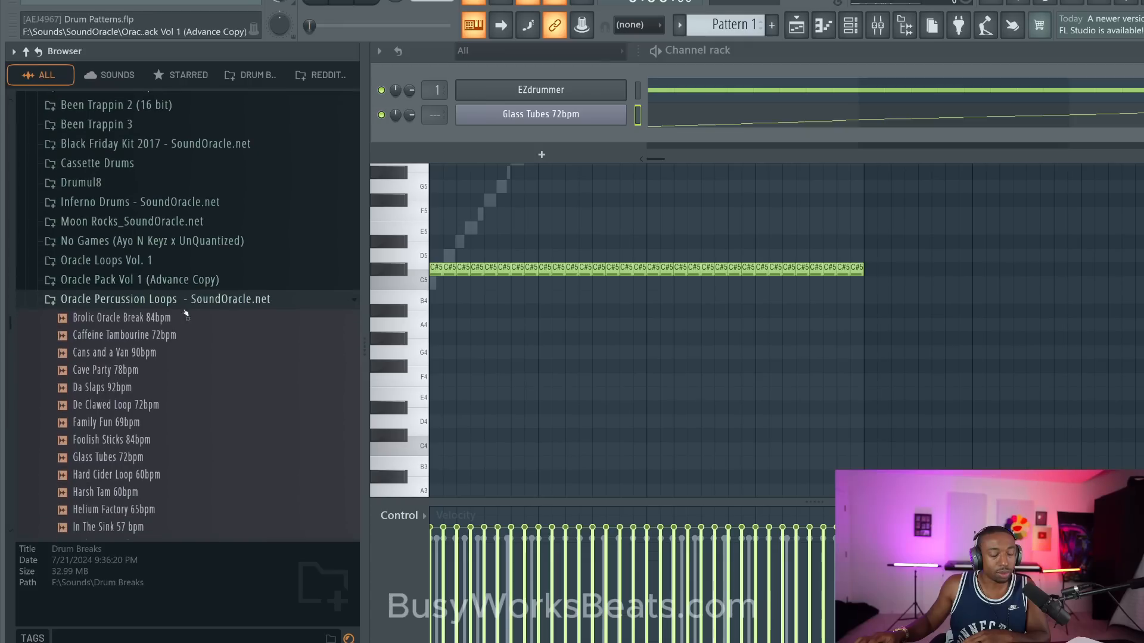
{"action": "left_click", "coordinate": [147, 370]}
{"action": "left_click", "coordinate": [146, 352]}
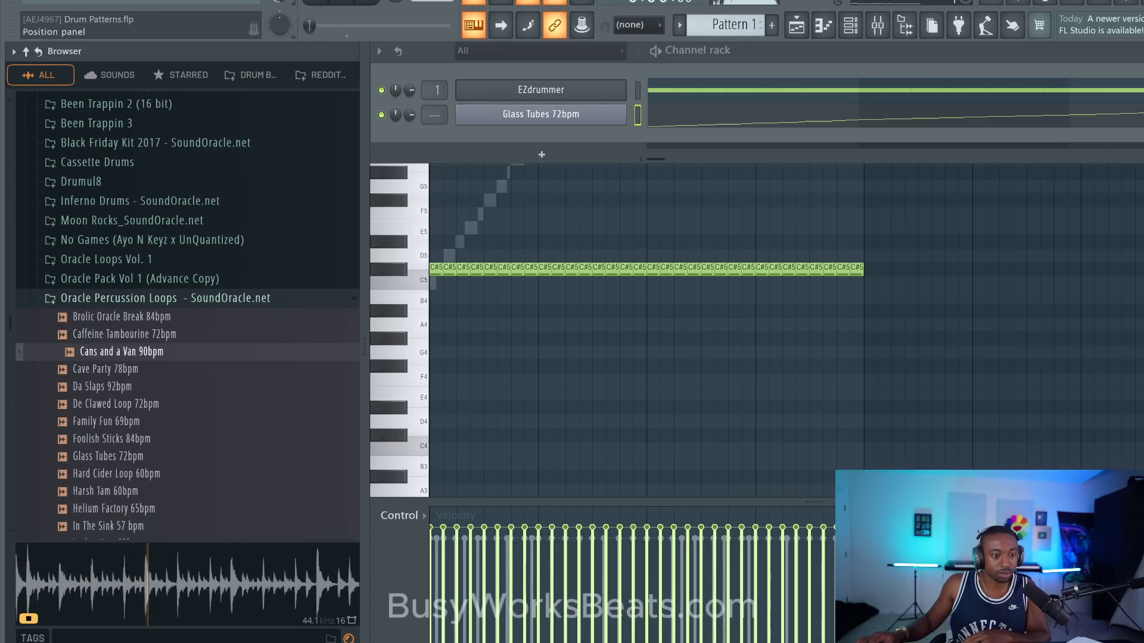
- Load the Cans and a Van 90bpm loop into a new Slicex channel and close the plugin window
{"action": "right_click", "coordinate": [109, 351]}
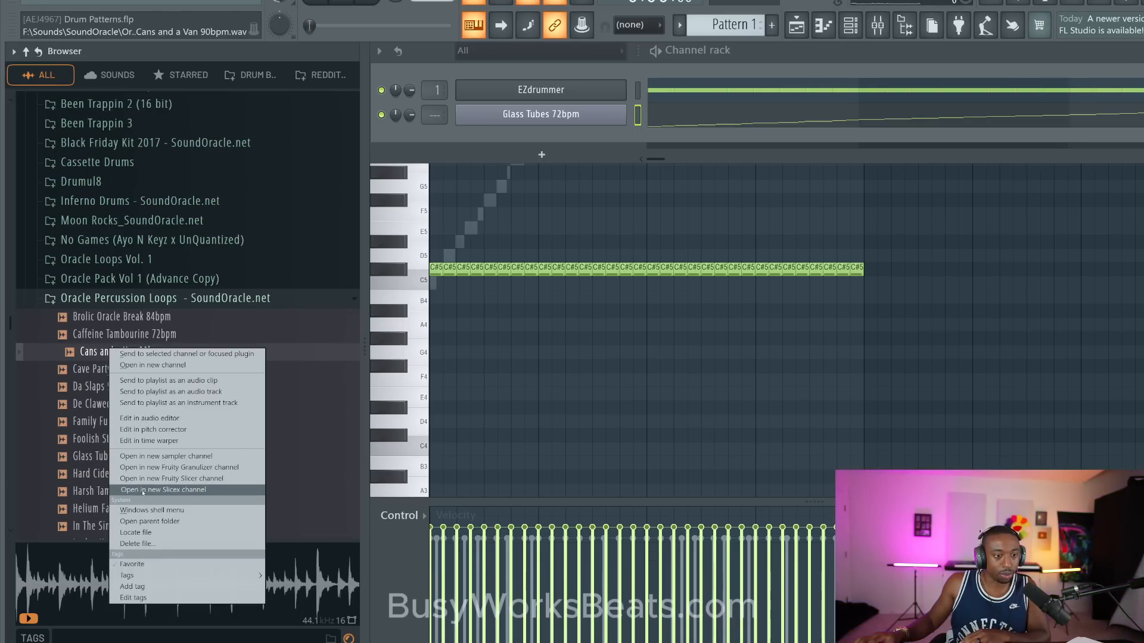
{"action": "left_click", "coordinate": [163, 490]}
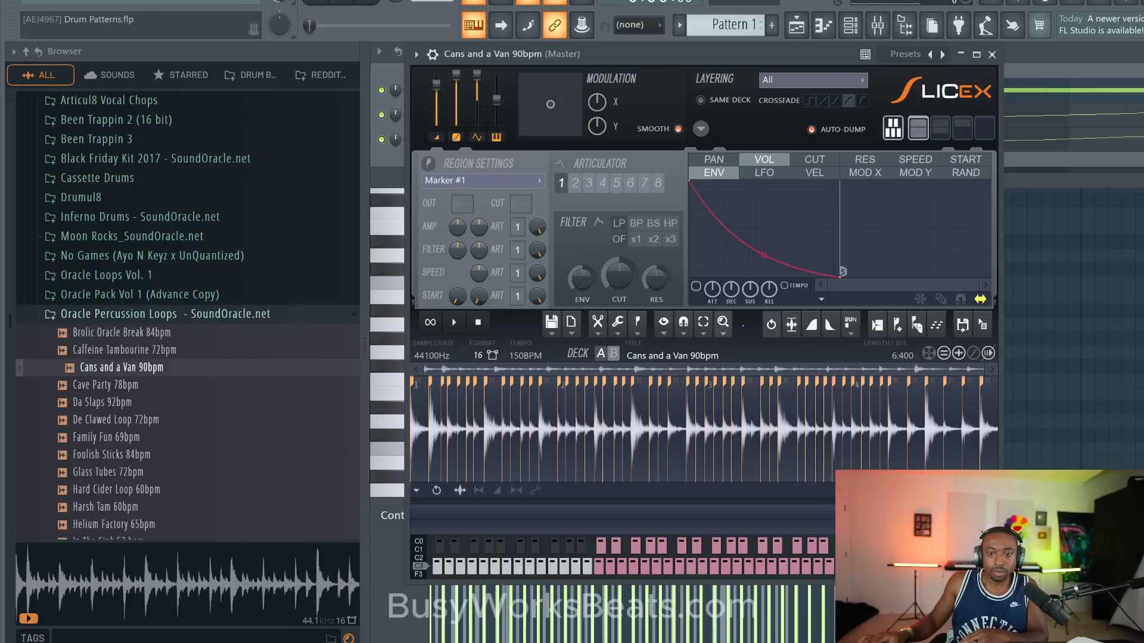
{"action": "mouse_move", "coordinate": [824, 54]}
{"action": "left_mouse_down"}
{"action": "mouse_move", "coordinate": [798, 131]}
{"action": "mouse_move", "coordinate": [833, 63]}
{"action": "left_mouse_up"}
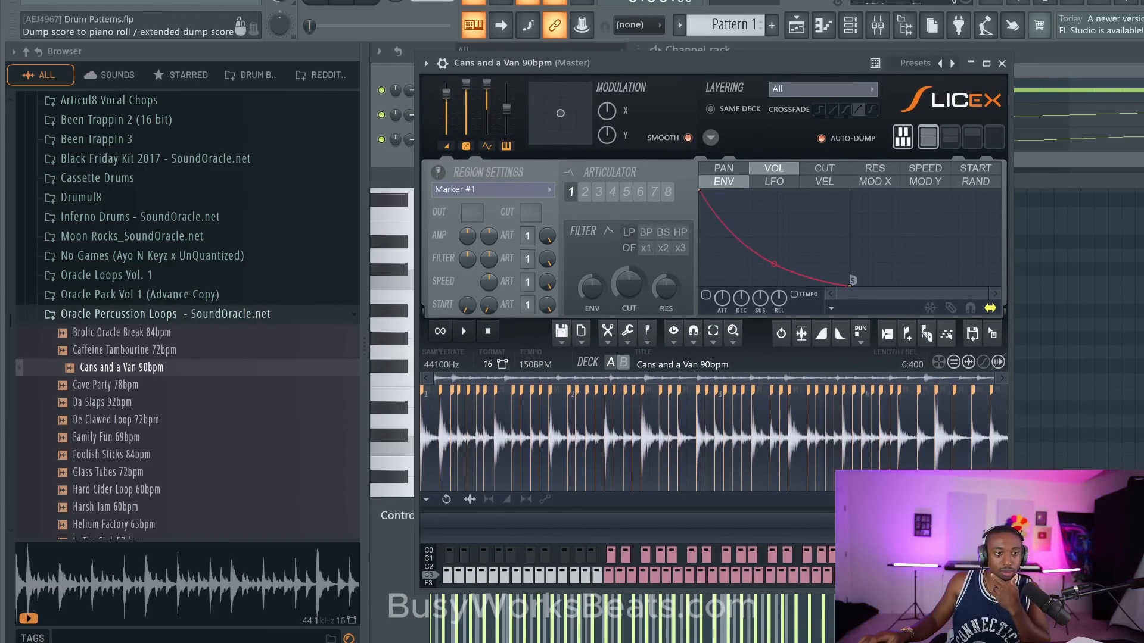
{"action": "left_click", "coordinate": [1001, 63]}
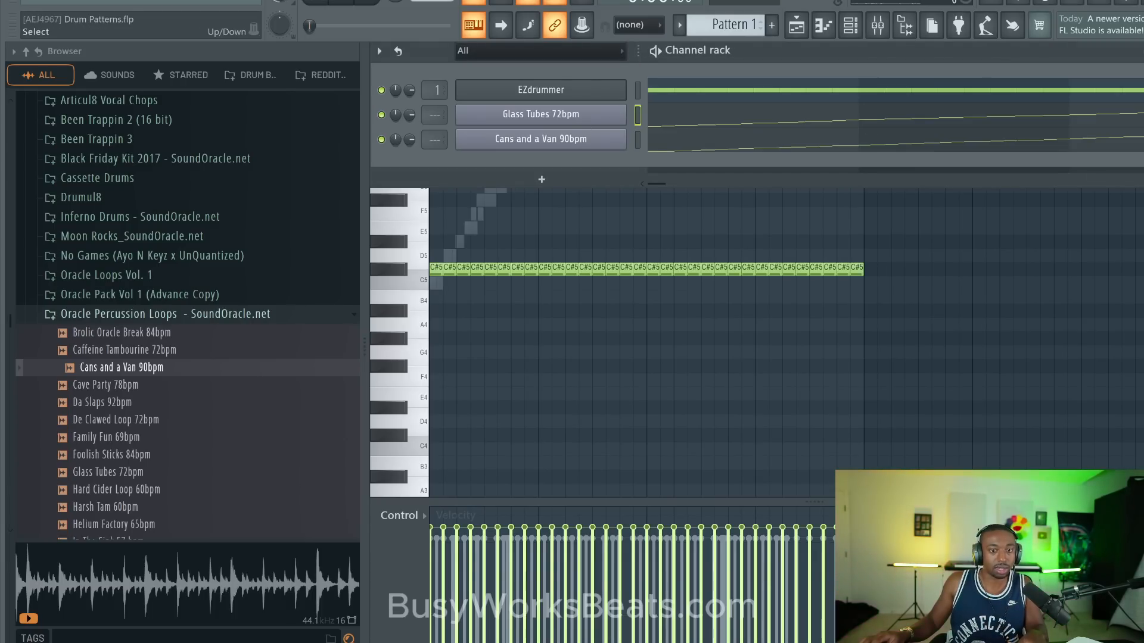
- Cut the notes from the Glass Tubes 72bpm channel and play the pattern with EZdrummer muted
{"action": "key", "text": "ctrl+x"}
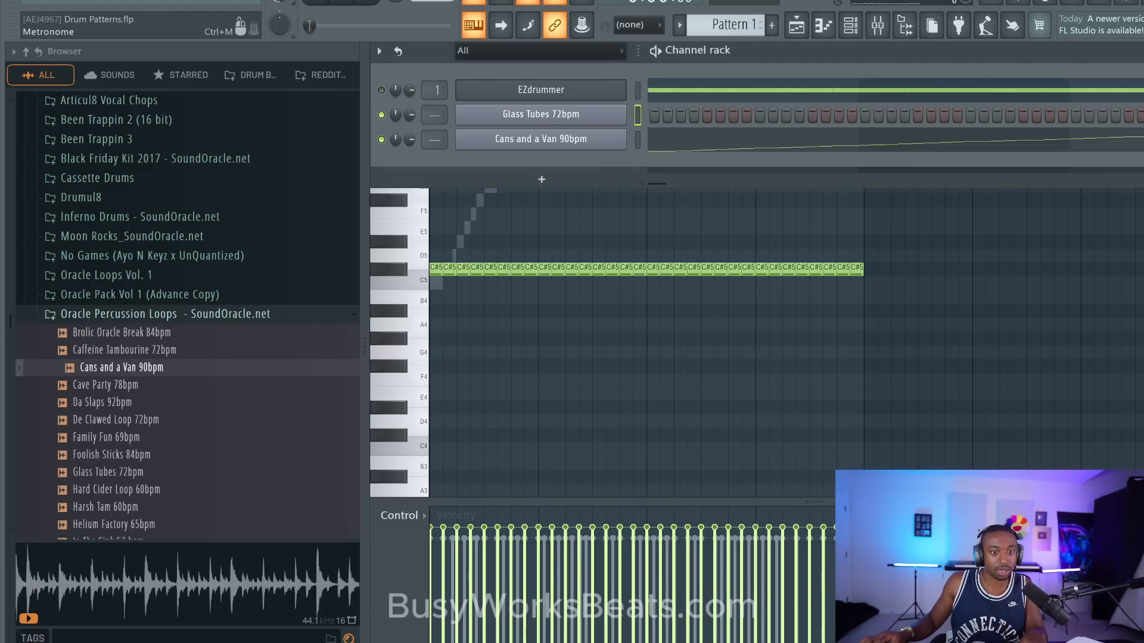
{"action": "key", "text": "space"}
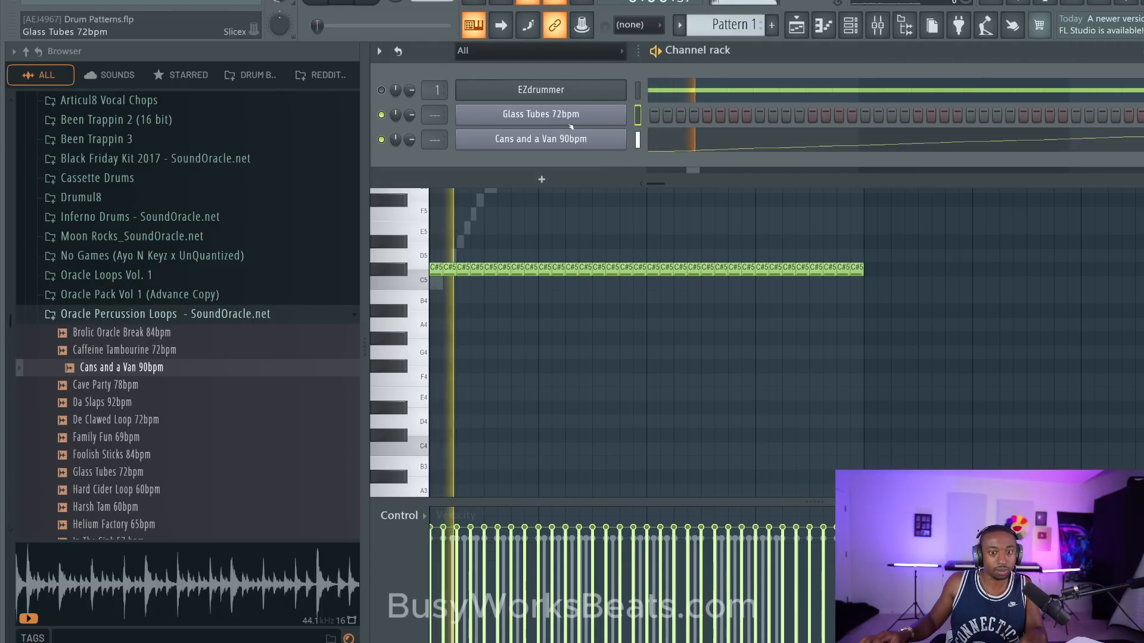
- Open the Cans and a Van 90bpm slices in the piano roll and stop playback
{"action": "left_click", "coordinate": [682, 136]}
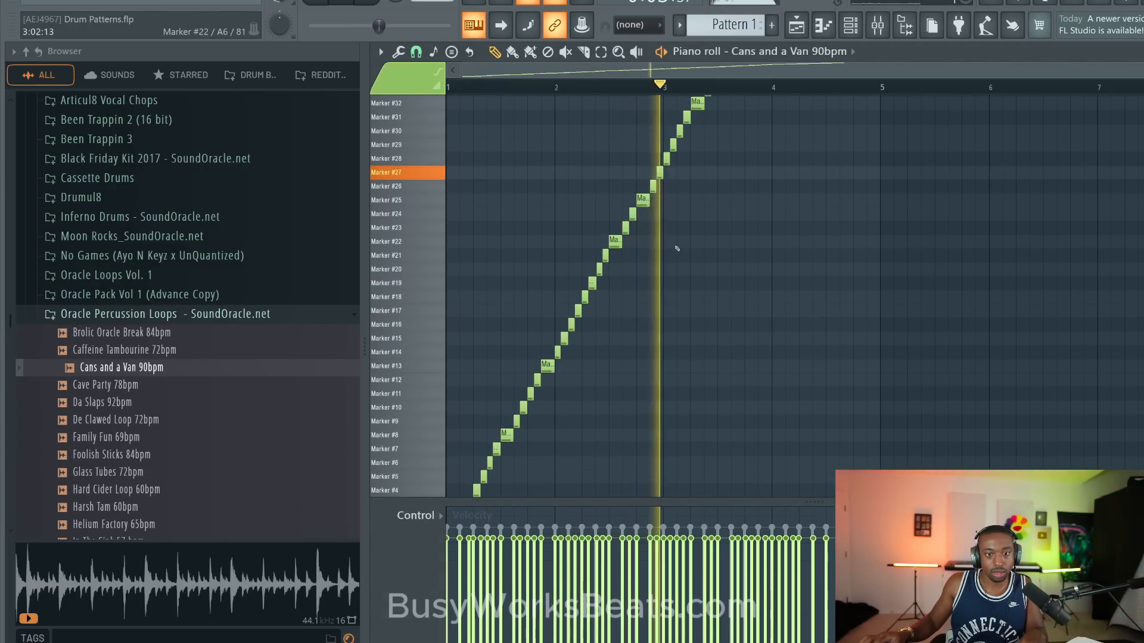
{"action": "key", "text": "space"}
{"action": "scroll", "coordinate": [635, 286], "scroll_direction": "down", "scroll_amount": 3}
{"action": "scroll", "coordinate": [488, 93], "scroll_direction": "up", "scroll_amount": 5}
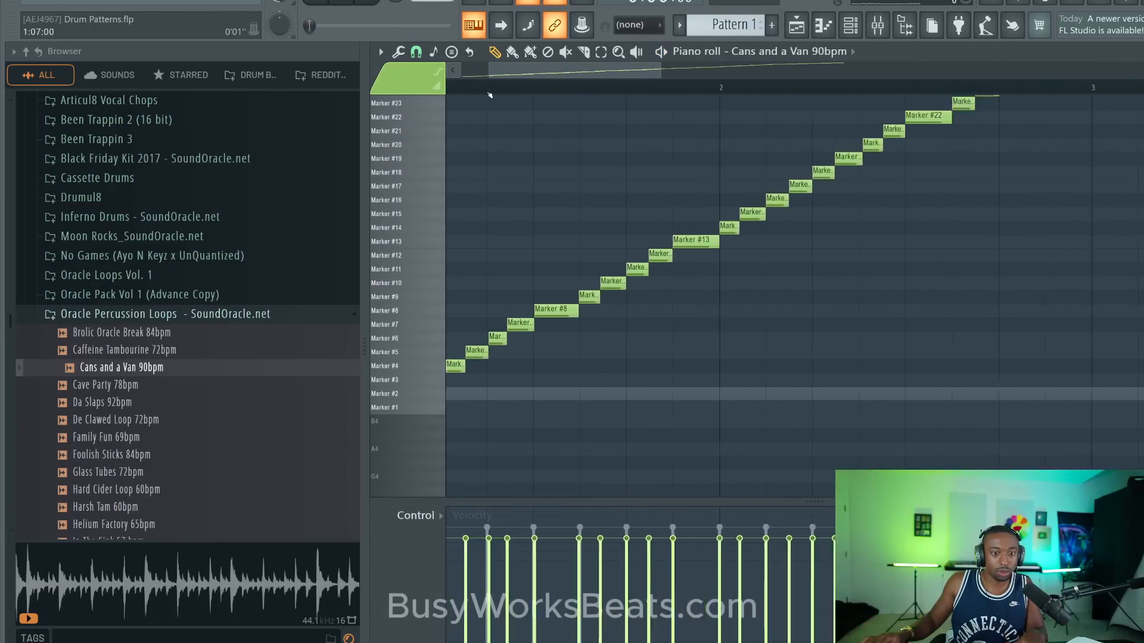
{"action": "scroll", "coordinate": [489, 95], "scroll_direction": "up", "scroll_amount": 2}
{"action": "left_click_drag", "start_coordinate": [504, 71], "coordinate": [468, 71]}
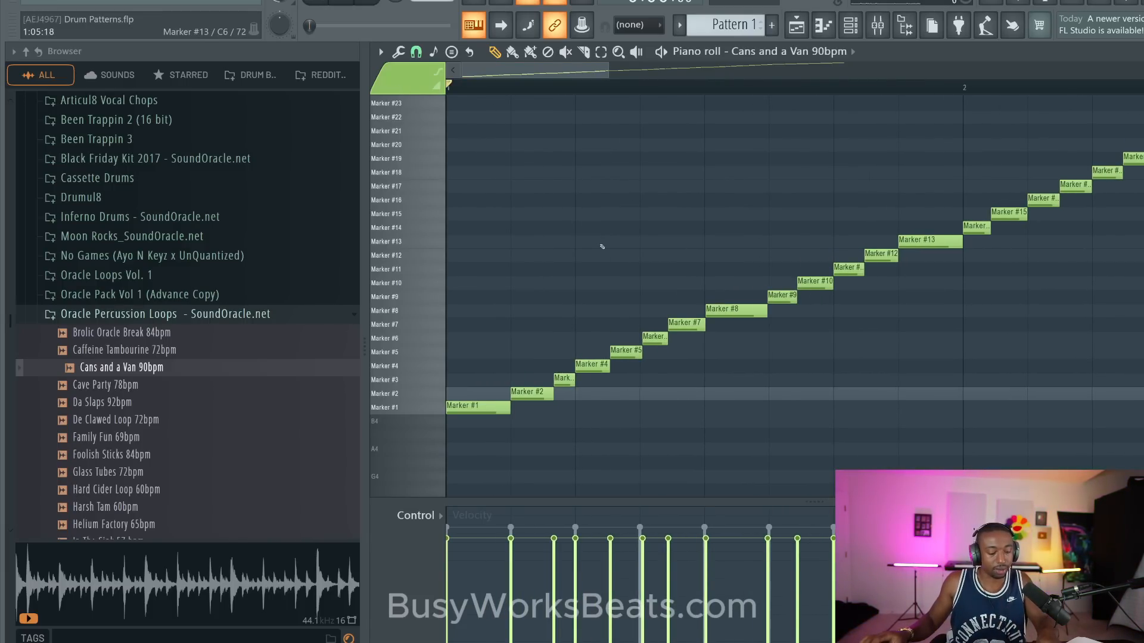
- Try quantizing the Cans and a Van 90bpm slice notes to the grid, and undo the quantization
{"action": "key", "text": "alt+q"}
{"action": "left_click", "coordinate": [717, 220]}
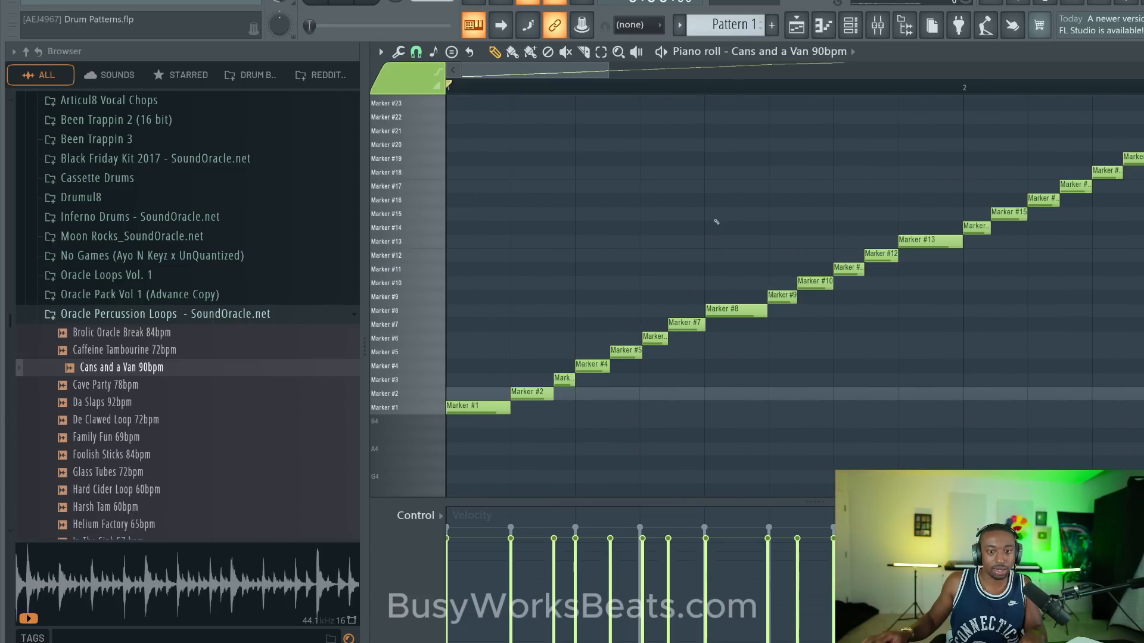
{"action": "key", "text": "ctrl+q"}
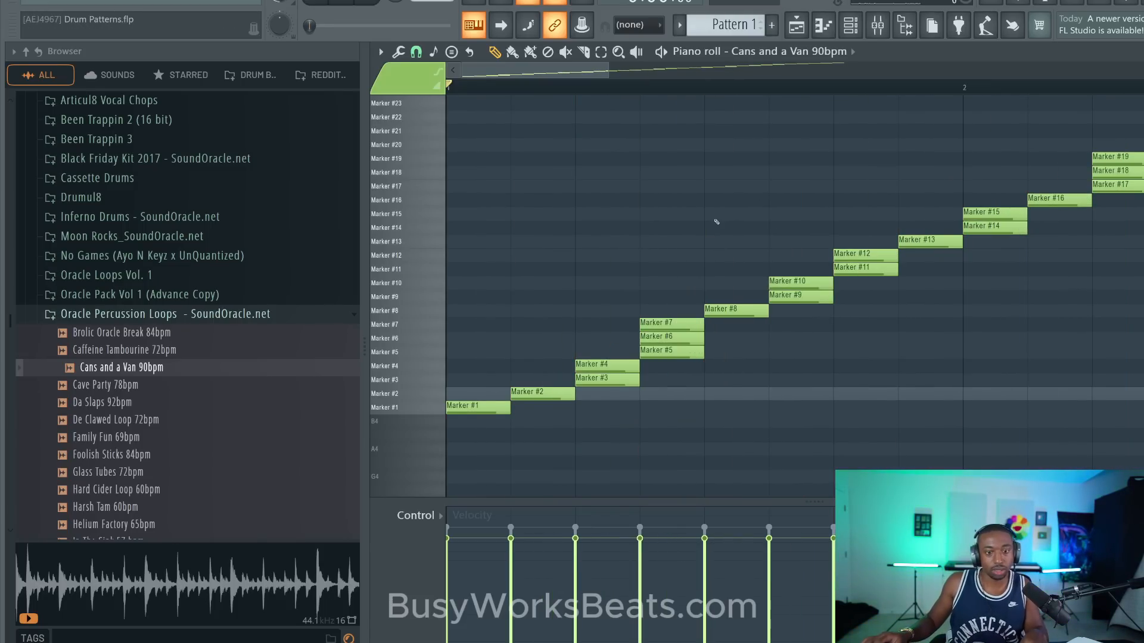
{"action": "key", "text": "ctrl+z"}
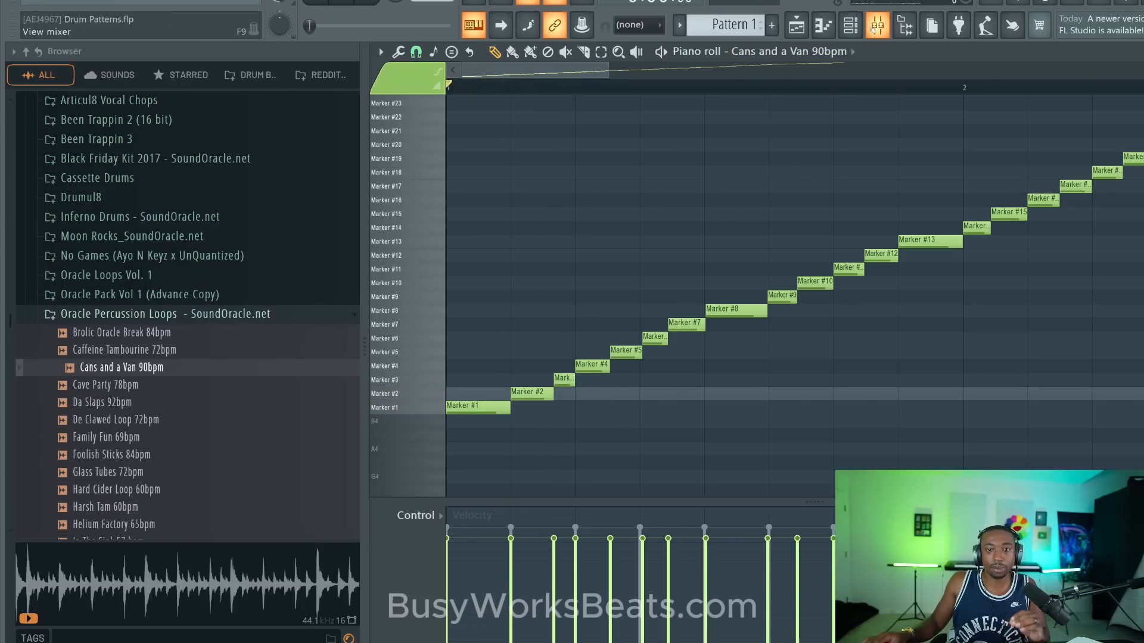
- Save the Cans and a Van 90bpm note timing as a score file named "Drum percussion II" in the Drum Patterns folder
{"action": "scroll", "coordinate": [653, 92], "scroll_direction": "down", "scroll_amount": 4}
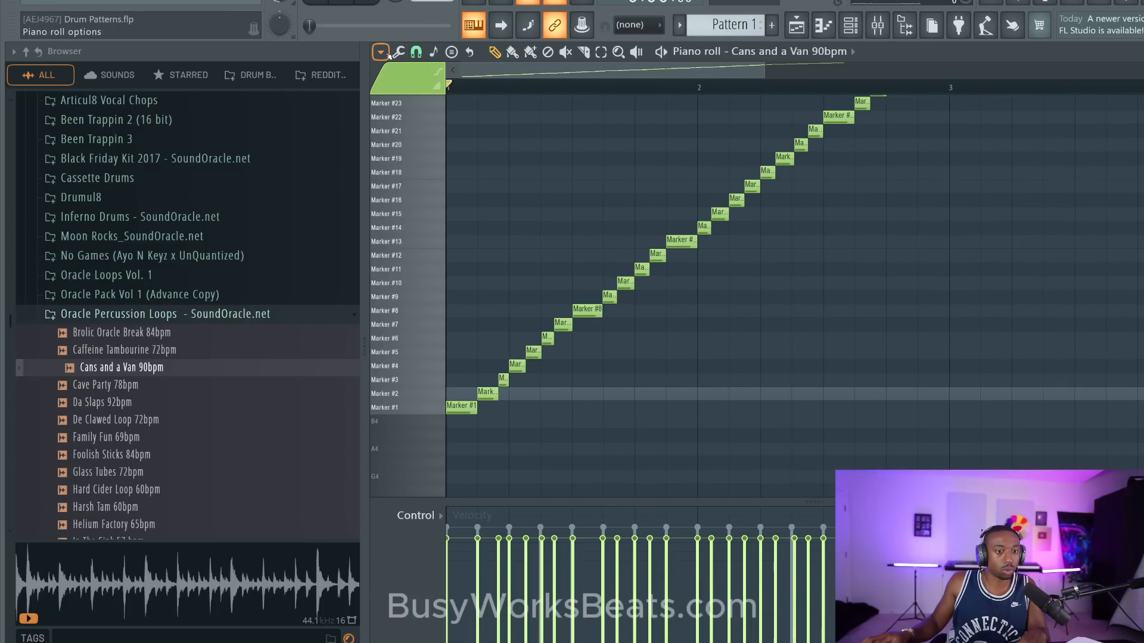
{"action": "left_click", "coordinate": [381, 52]}
{"action": "mouse_move", "coordinate": [453, 68]}
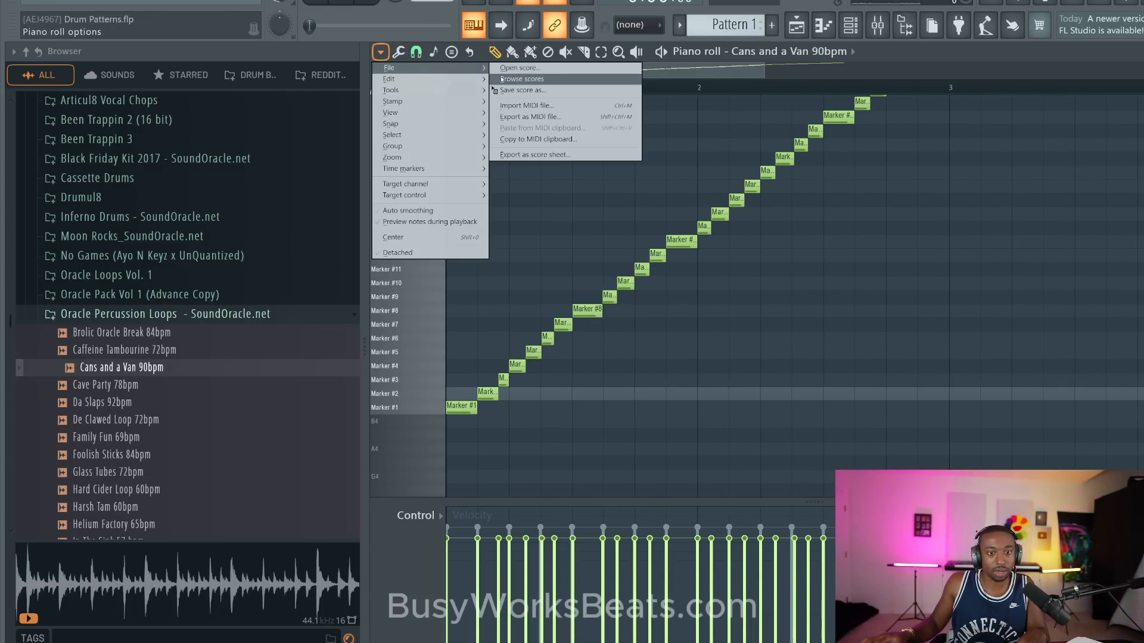
{"action": "left_click", "coordinate": [537, 90]}
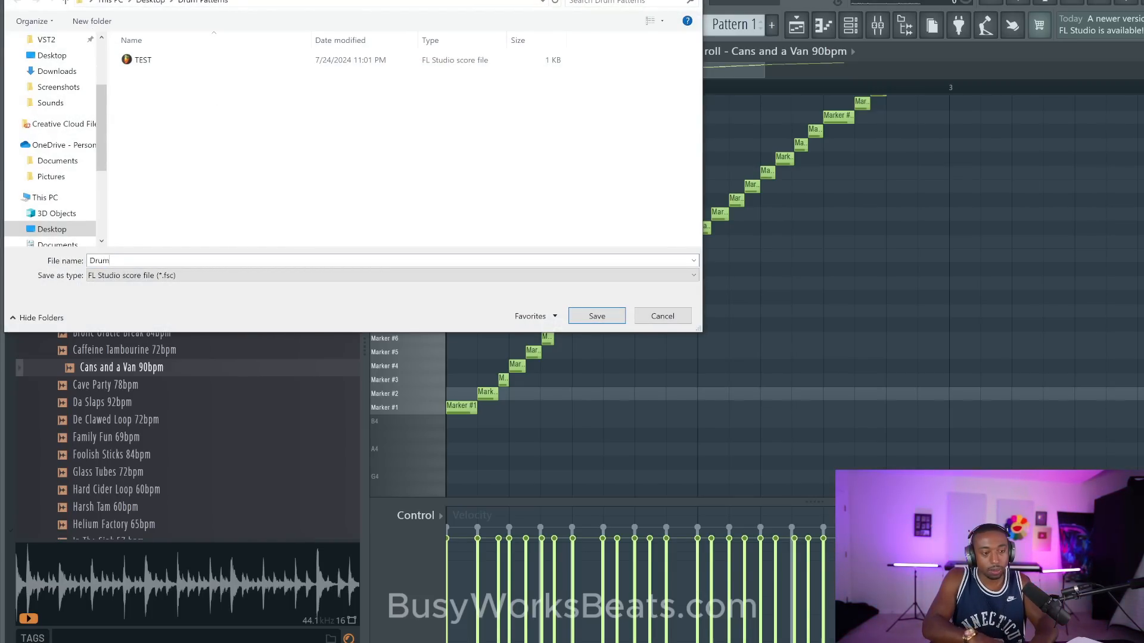
{"action": "type", "text": "Drum perc"}
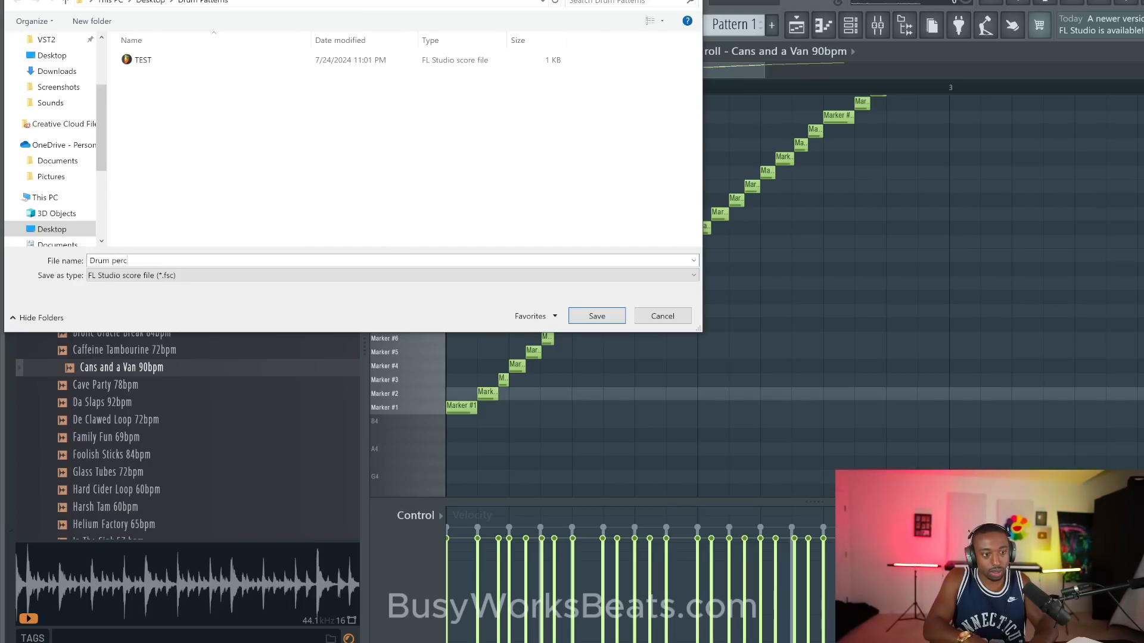
{"action": "type", "text": "ussion"}
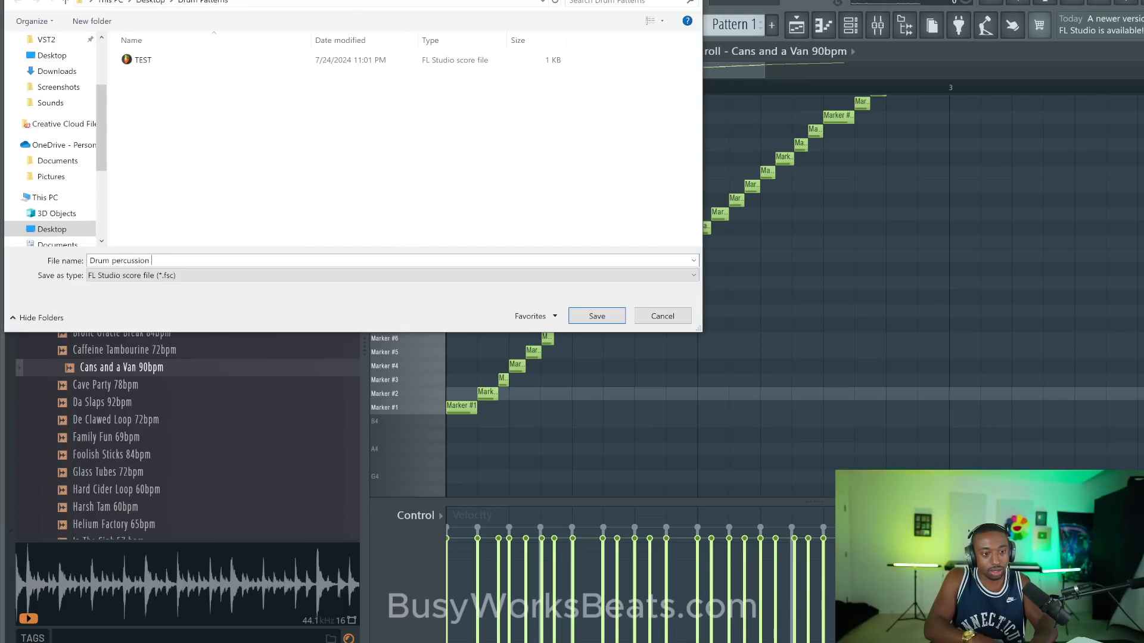
{"action": "type", "text": " II"}
{"action": "key", "text": "Return"}
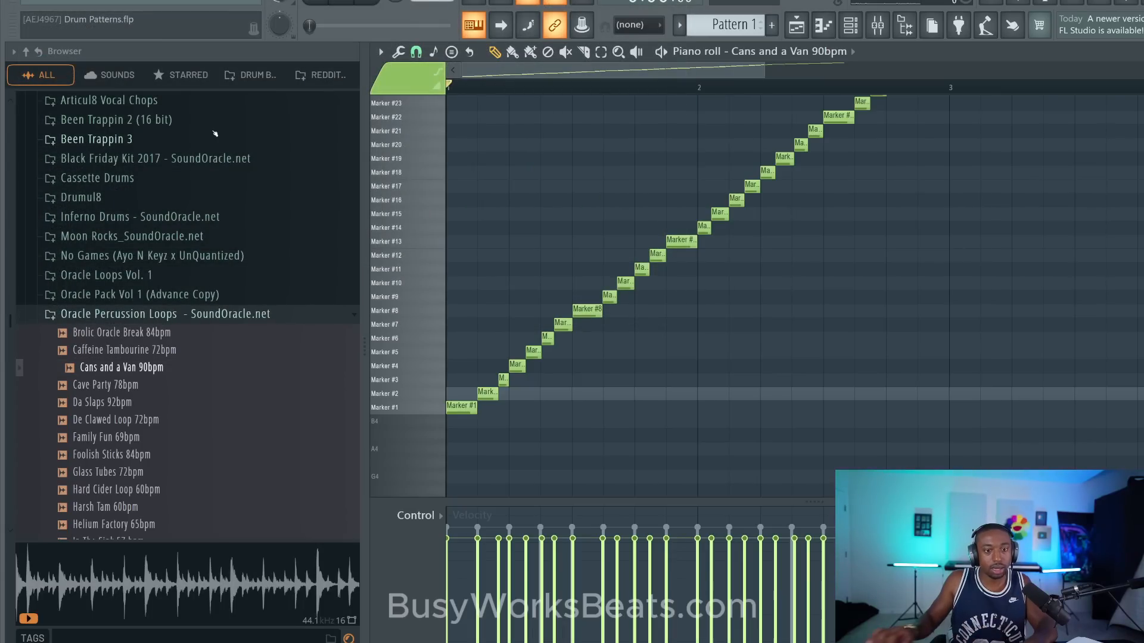
- Unmute the EZdrummer channel and mute the Cans and a Van 90bpm channel
{"action": "left_click", "coordinate": [850, 25]}
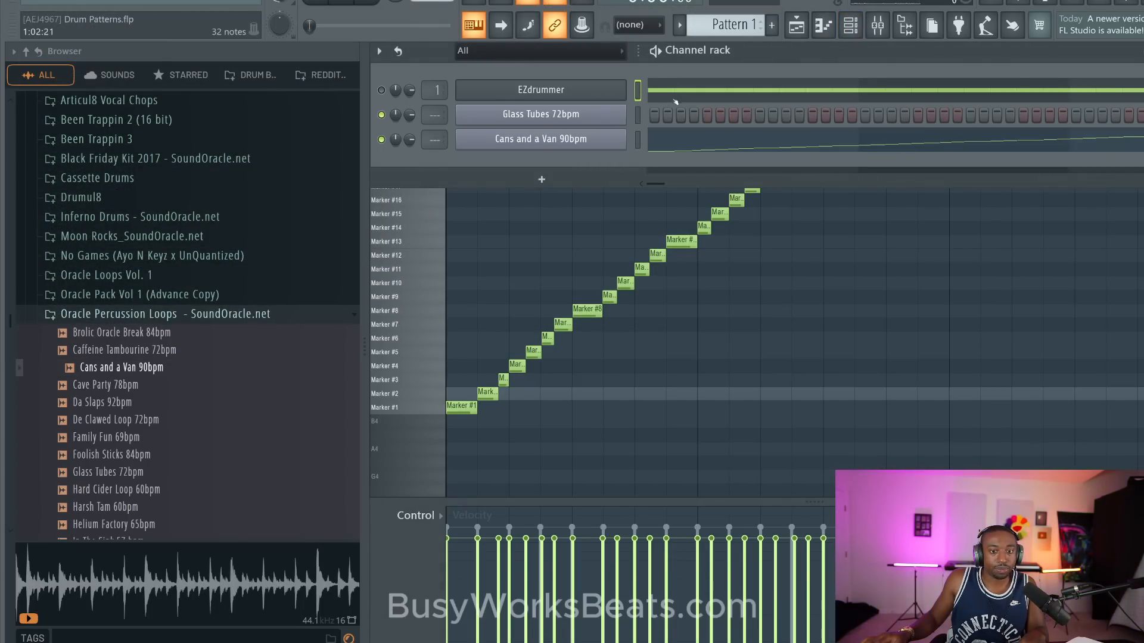
{"action": "left_click", "coordinate": [676, 99]}
{"action": "left_click", "coordinate": [842, 36]}
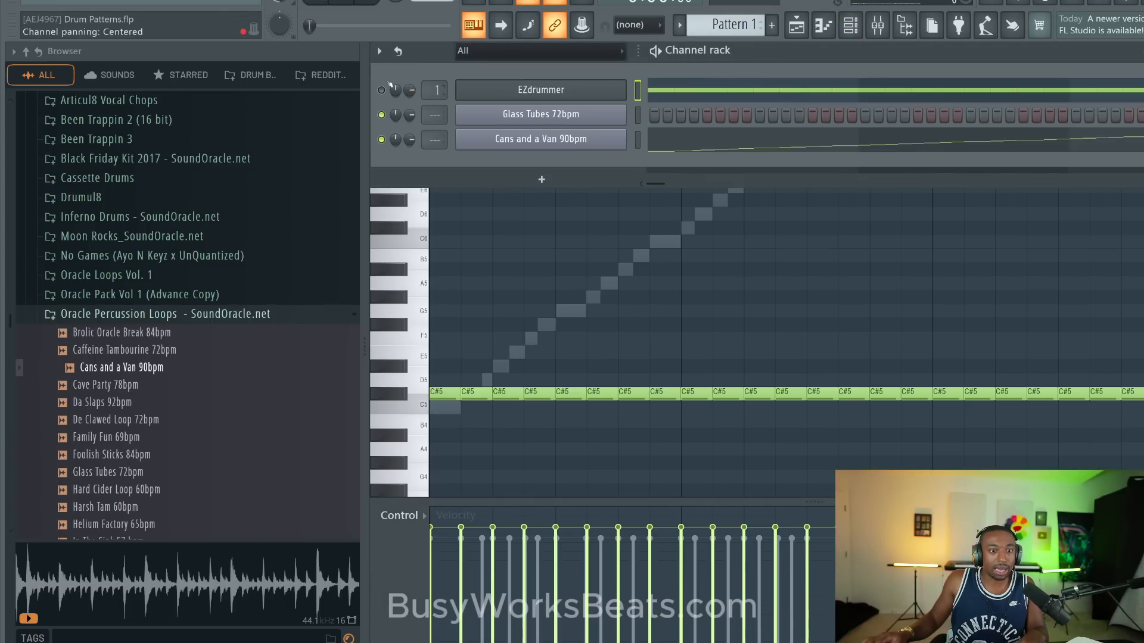
{"action": "left_click", "coordinate": [382, 90]}
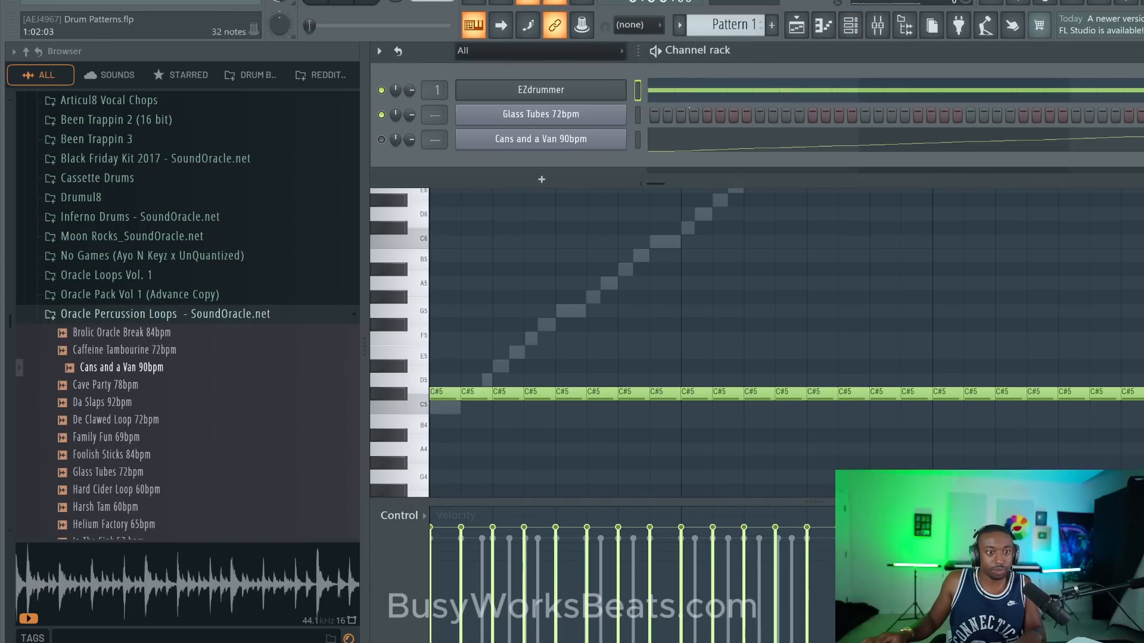
- Play the EZdrummer pattern and open its C#5 notes in the piano roll
{"action": "key", "text": "space"}
{"action": "left_click", "coordinate": [698, 98]}
{"action": "left_click", "coordinate": [699, 98]}
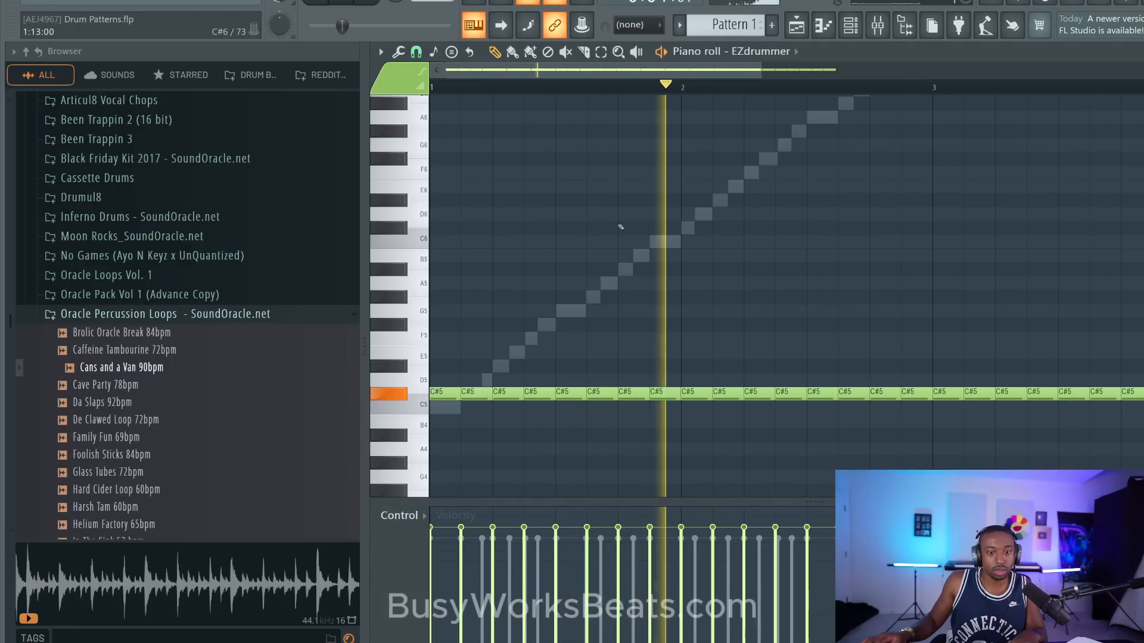
{"action": "scroll", "coordinate": [620, 227], "scroll_direction": "down", "scroll_amount": 5}
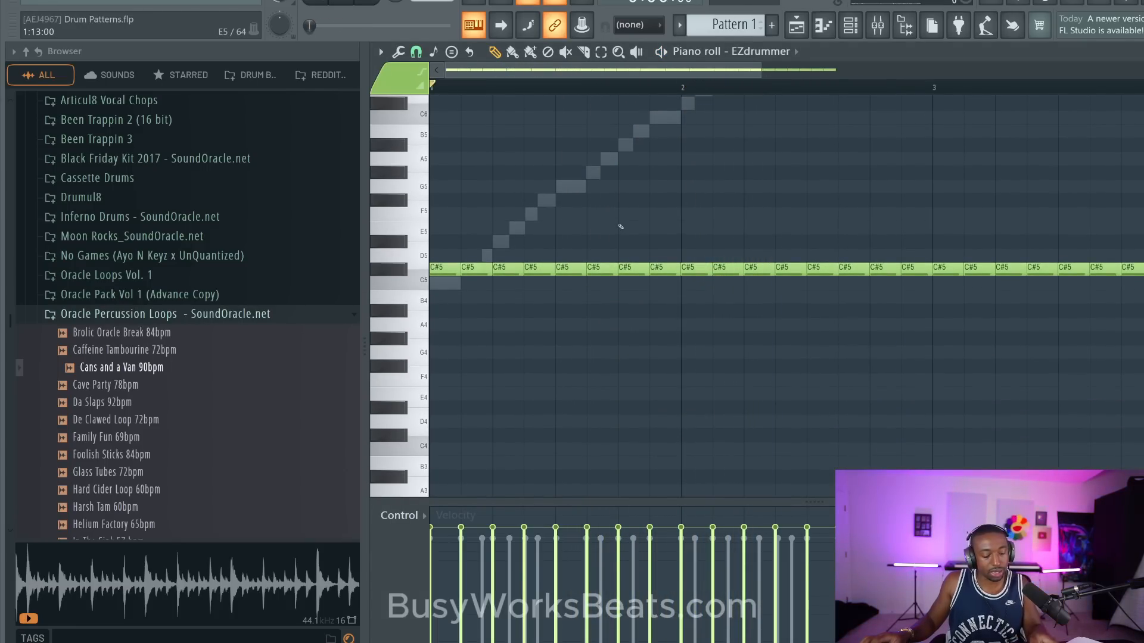
- Load "Drum percussion loop" from the Desktop's Drum Patterns folder as the quantizer template for the EZdrummer notes and raise the sensitivity
{"action": "key", "text": "alt+q"}
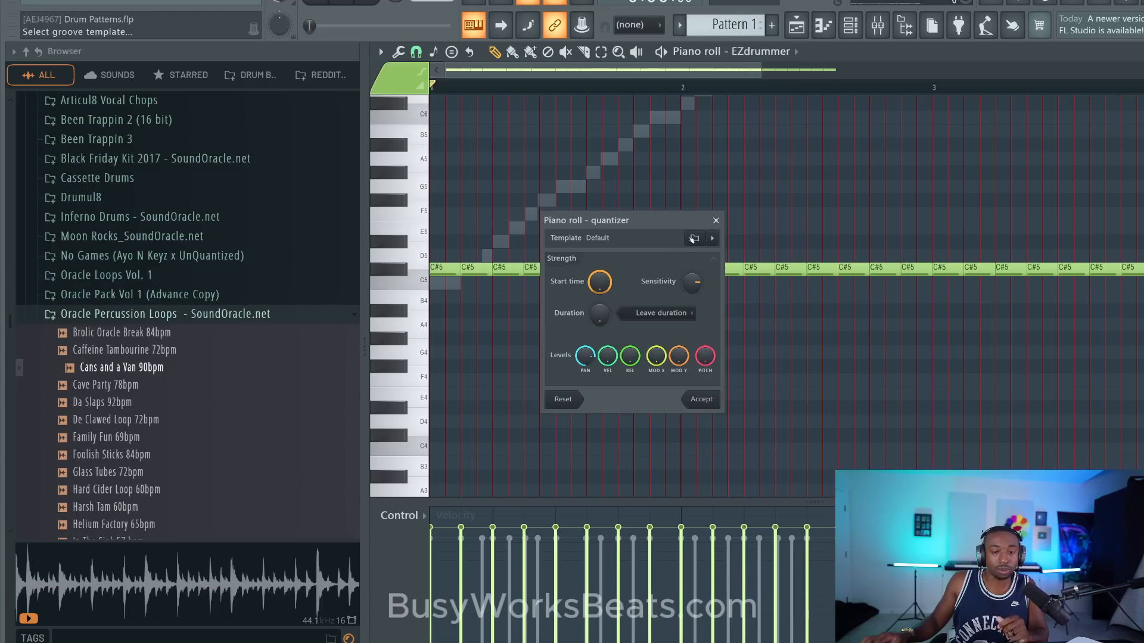
{"action": "left_click", "coordinate": [692, 239]}
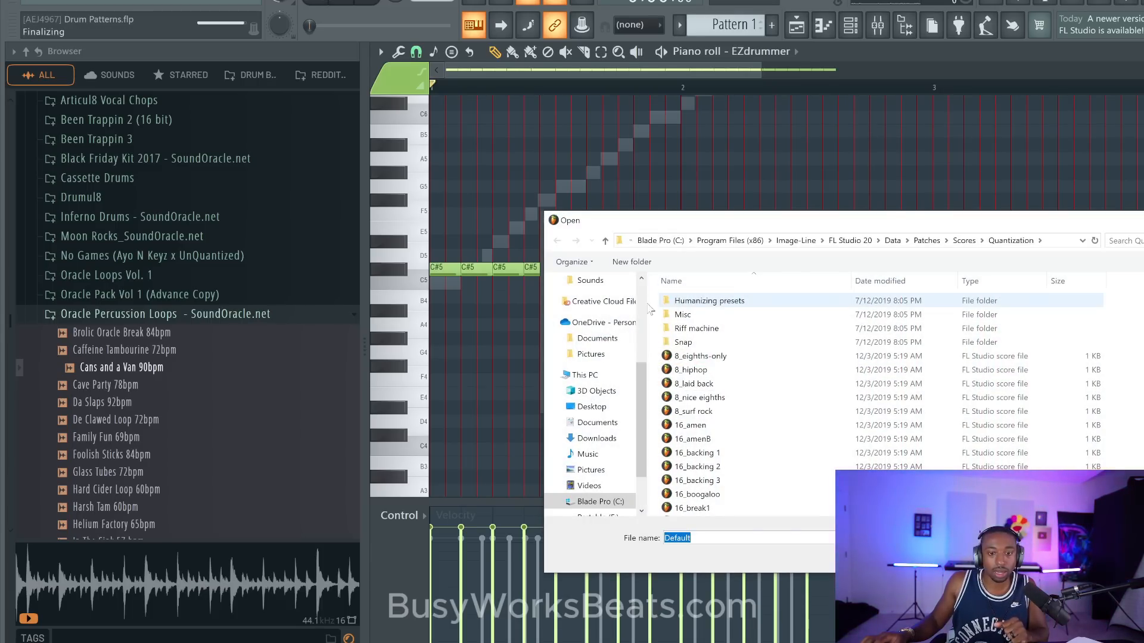
{"action": "left_click", "coordinate": [591, 406]}
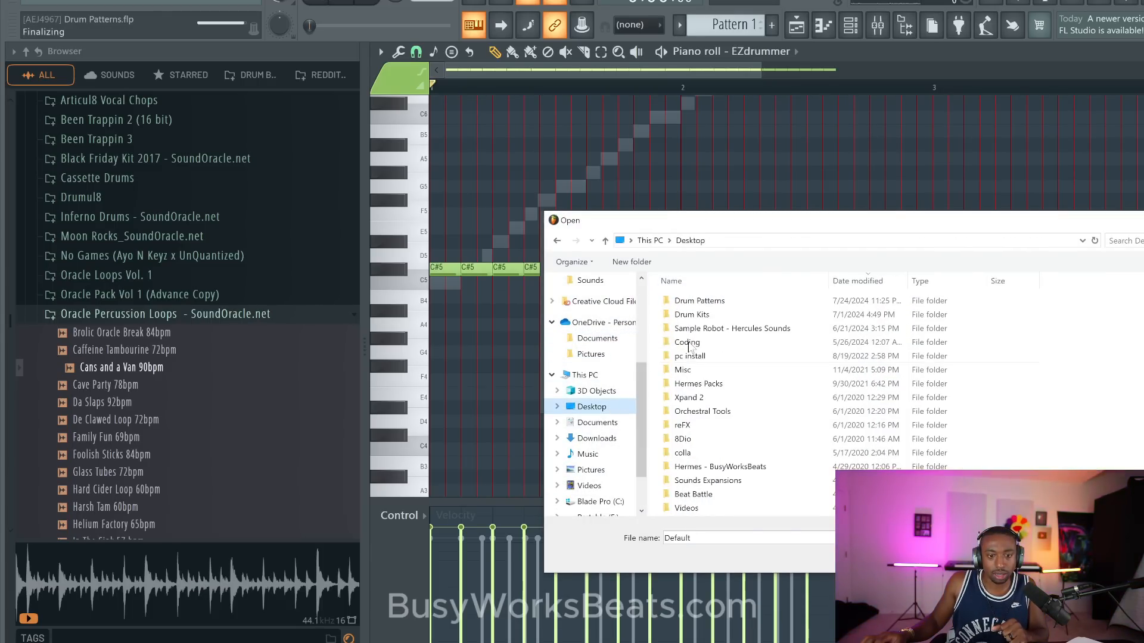
{"action": "left_click", "coordinate": [702, 305]}
{"action": "double_click", "coordinate": [702, 305]}
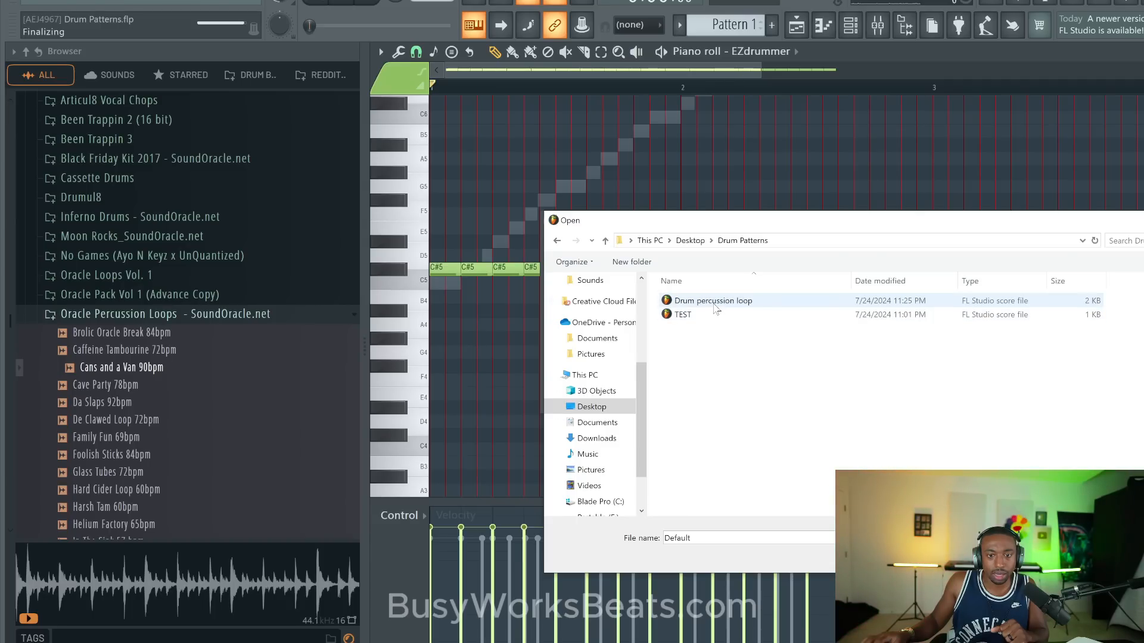
{"action": "left_click", "coordinate": [714, 301]}
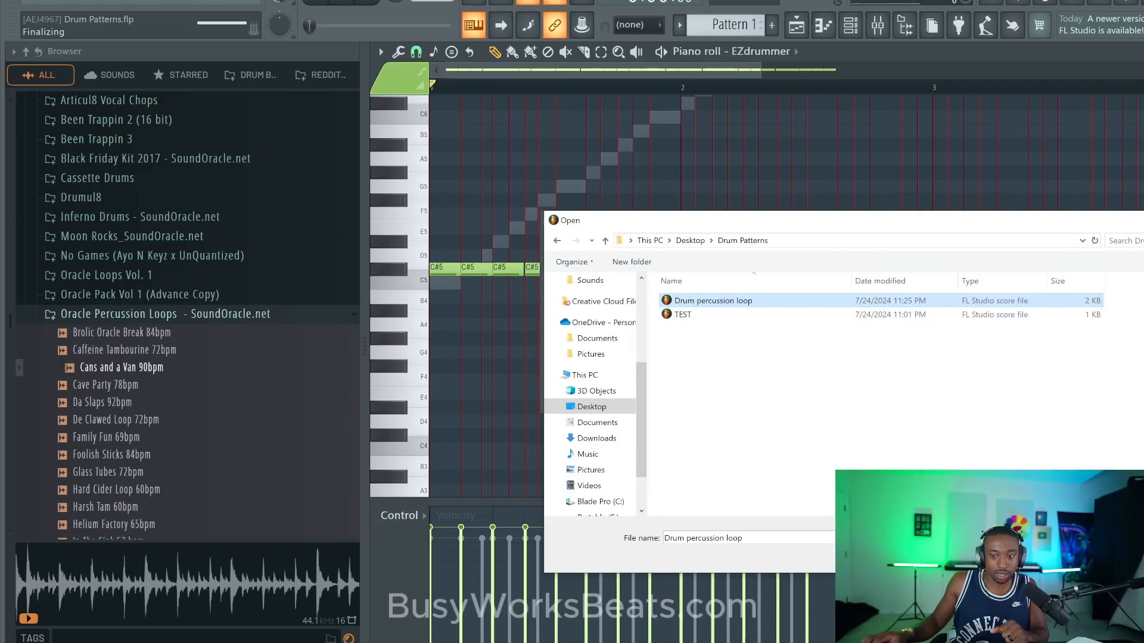
{"action": "double_click", "coordinate": [716, 300]}
{"action": "left_click_drag", "start_coordinate": [636, 225], "coordinate": [664, 313]}
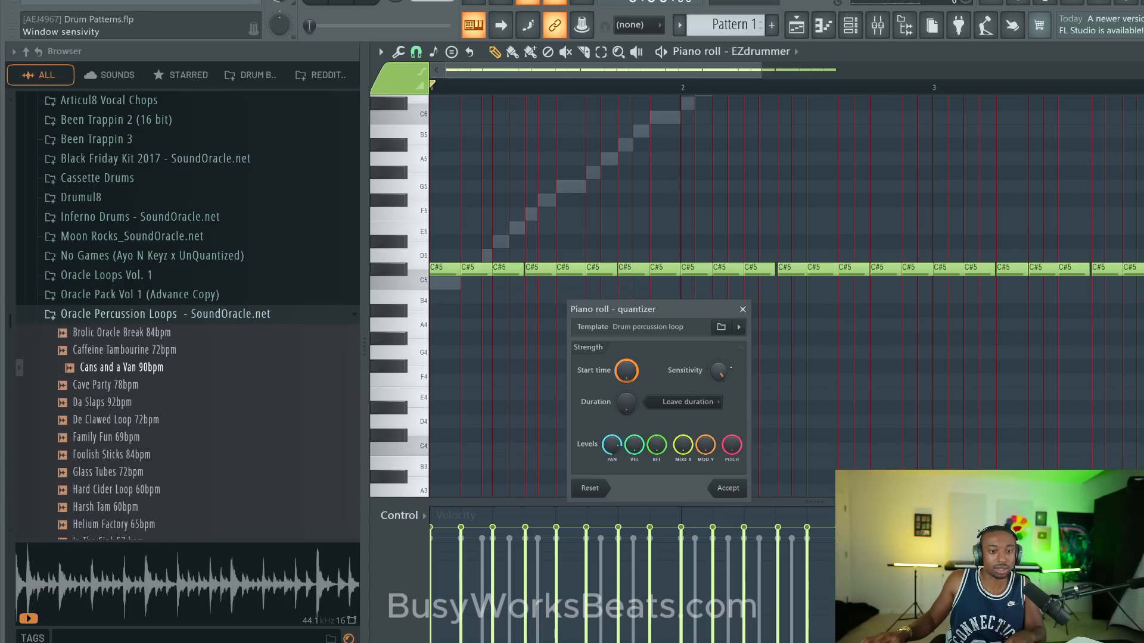
- Play the EZdrummer pattern twice to preview the Drum percussion loop groove at full start time strength
{"action": "key", "text": "space"}
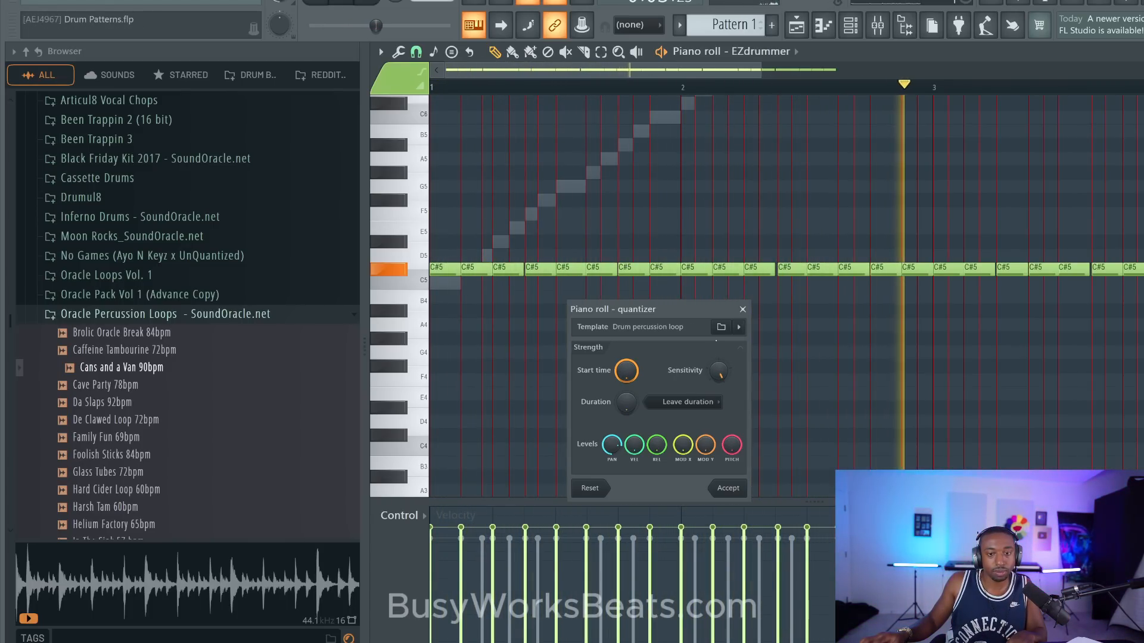
{"action": "key", "text": "space"}
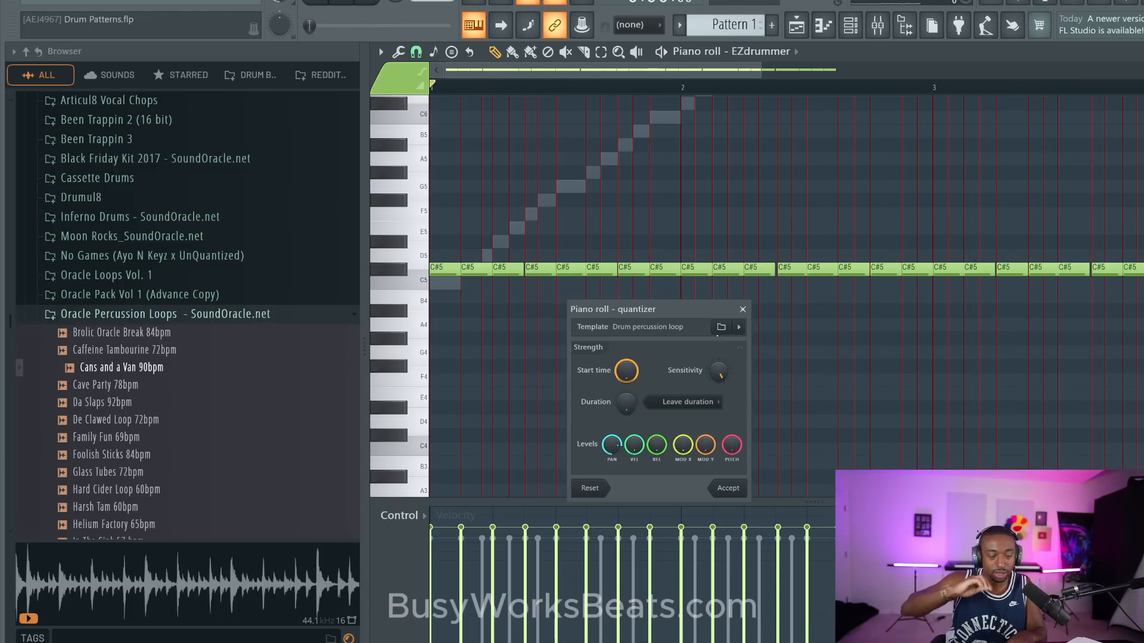
{"action": "key", "text": "space"}
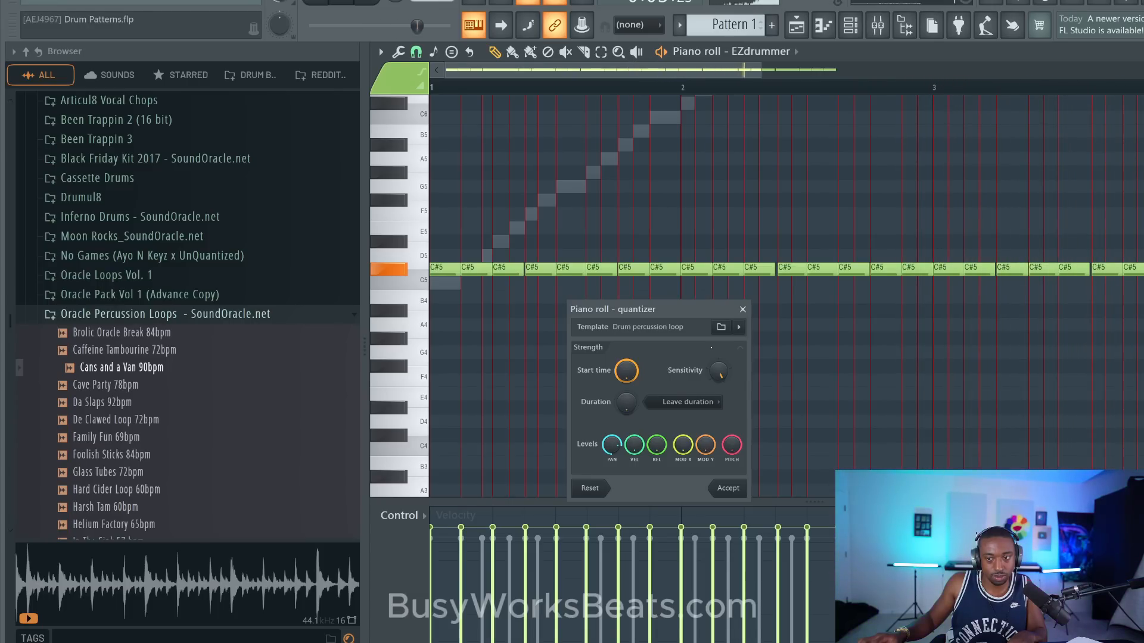
{"action": "key", "text": "space"}
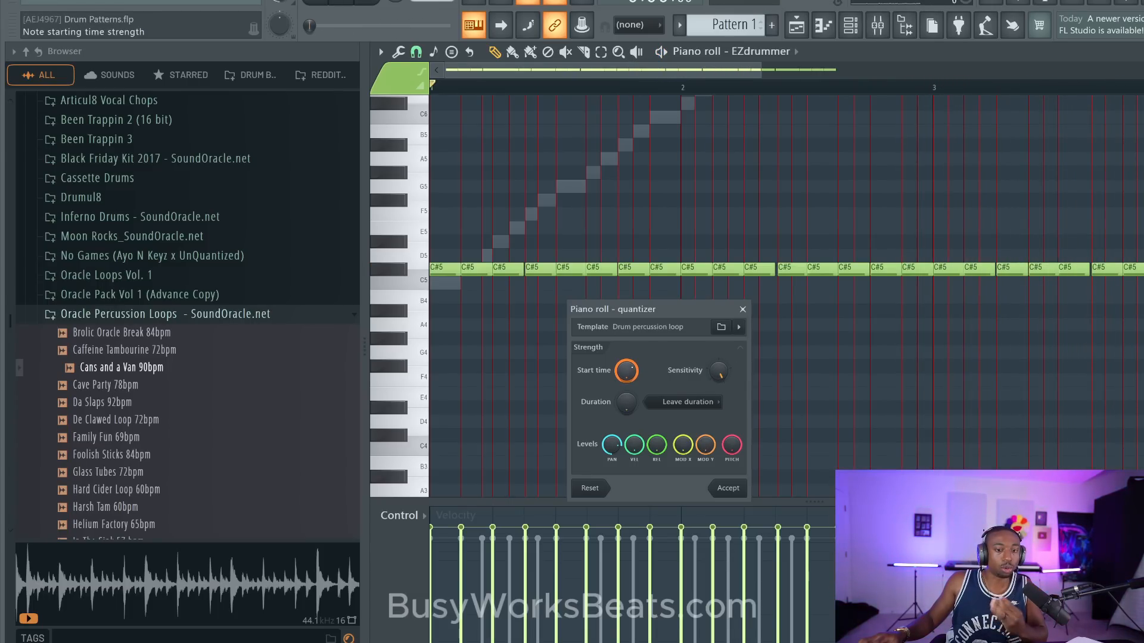
- Try a start time strength of 70% in the quantizer and play the EZdrummer pattern
{"action": "left_click_drag", "start_coordinate": [626, 371], "coordinate": [626, 382]}
{"action": "key", "text": "space"}
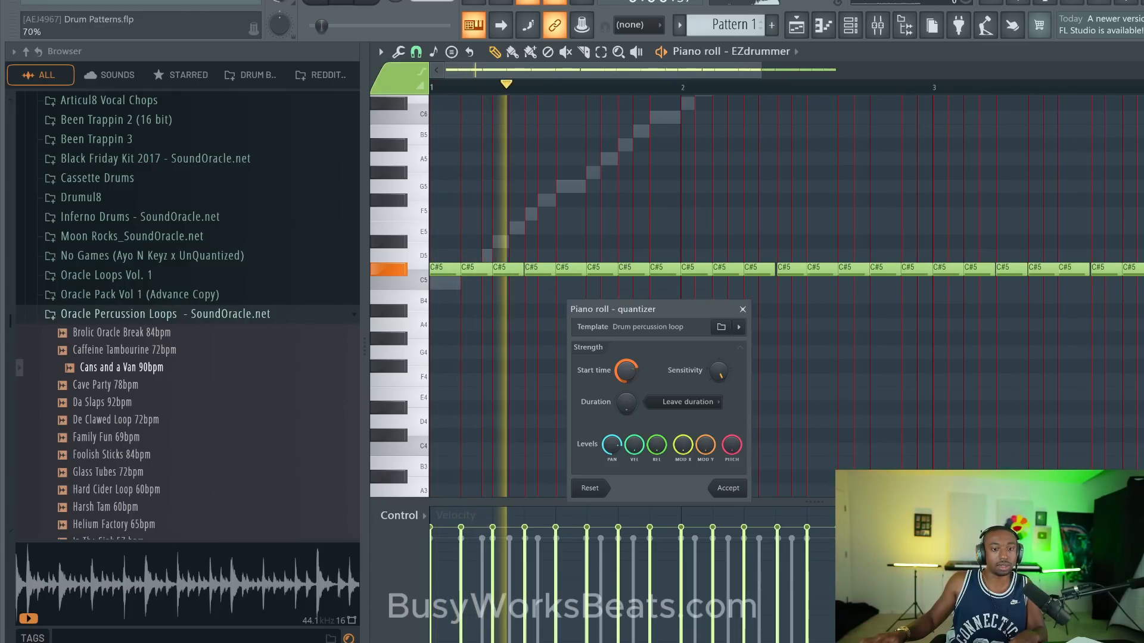
{"action": "key", "text": "space"}
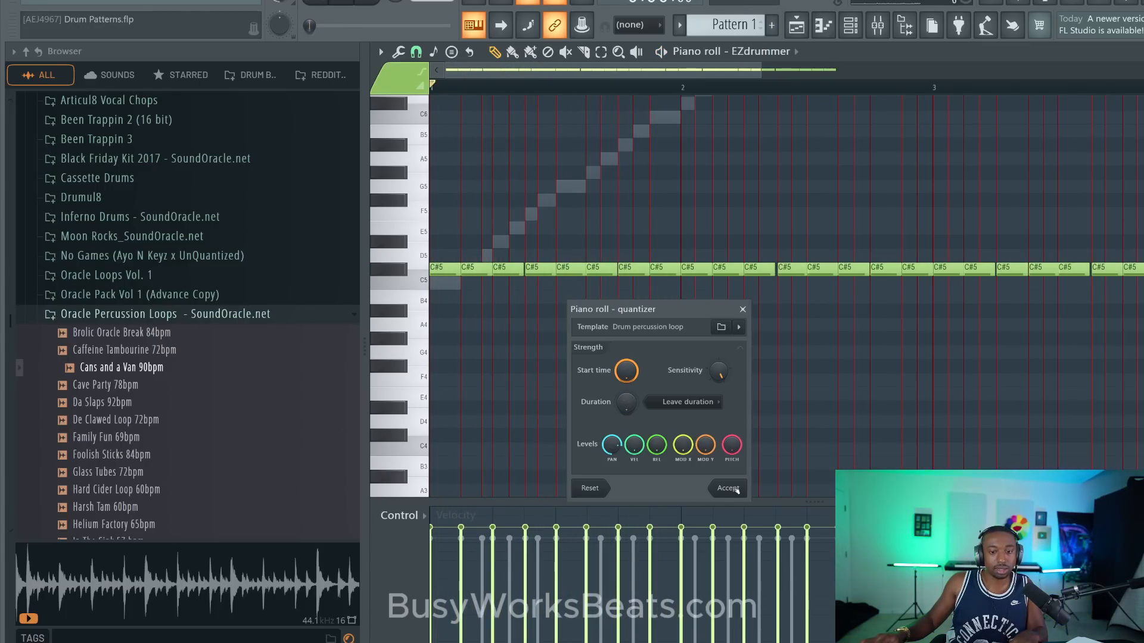
- Accept the groove quantization, play the pattern with the channel rack shown, and reopen the EZdrummer notes in the piano roll
{"action": "left_click", "coordinate": [728, 489]}
{"action": "key", "text": "F6"}
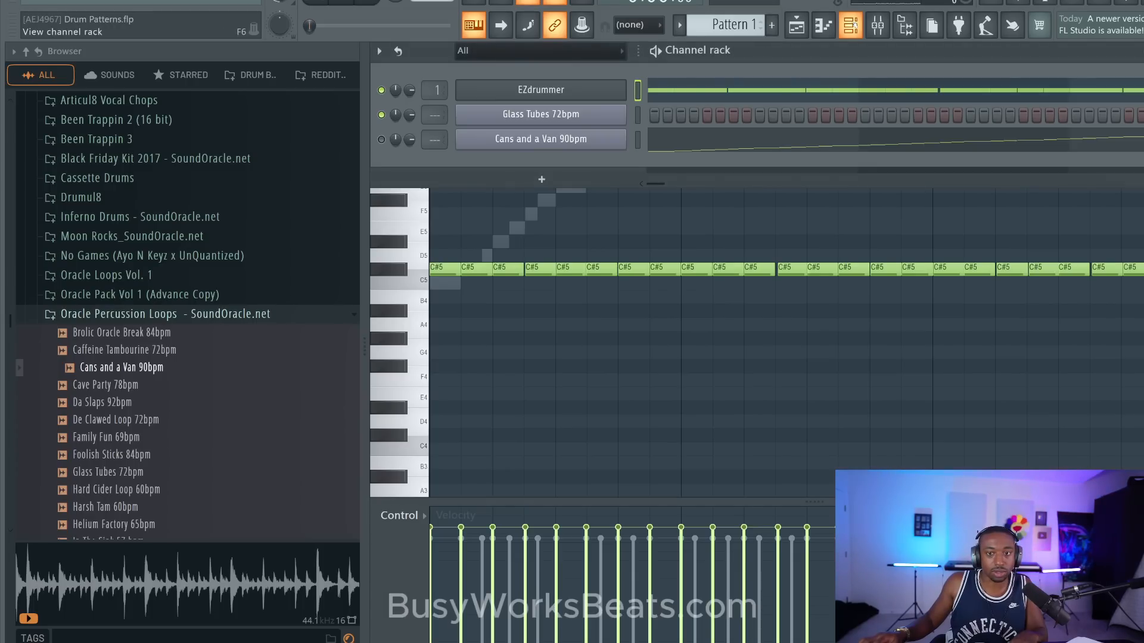
{"action": "key", "text": "space"}
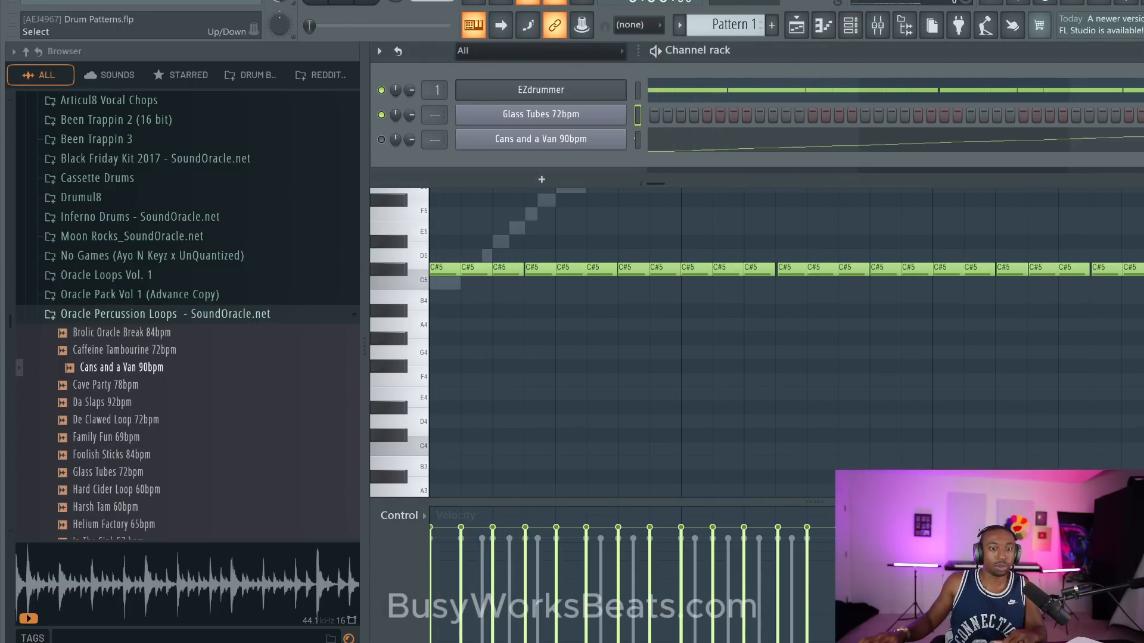
{"action": "left_click", "coordinate": [638, 139]}
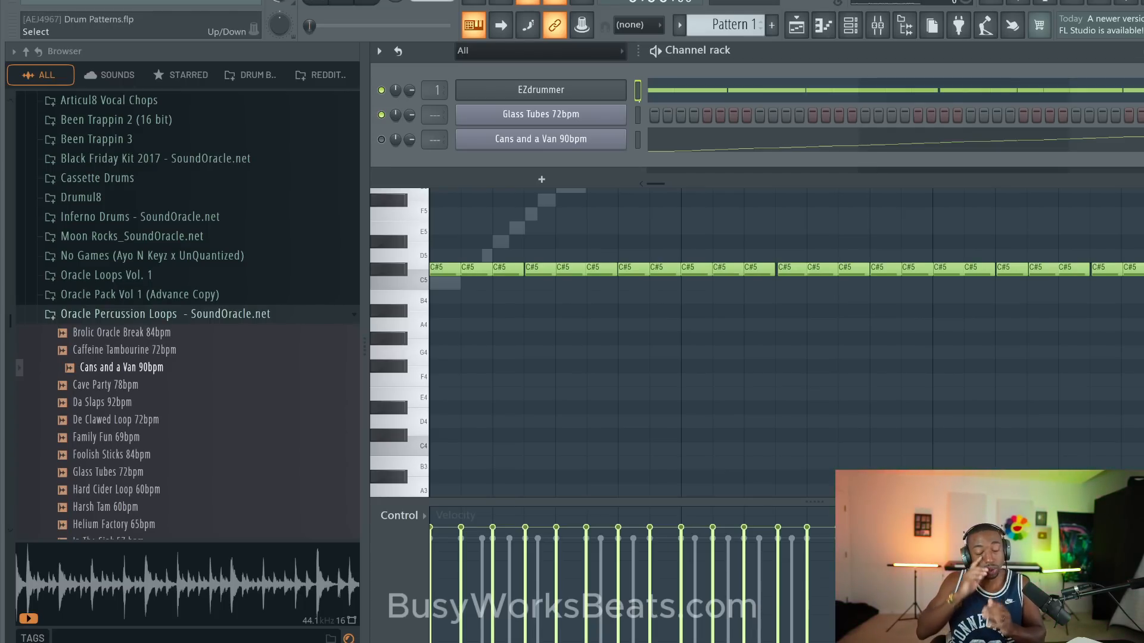
{"action": "left_click", "coordinate": [663, 93]}
{"action": "left_click", "coordinate": [663, 94]}
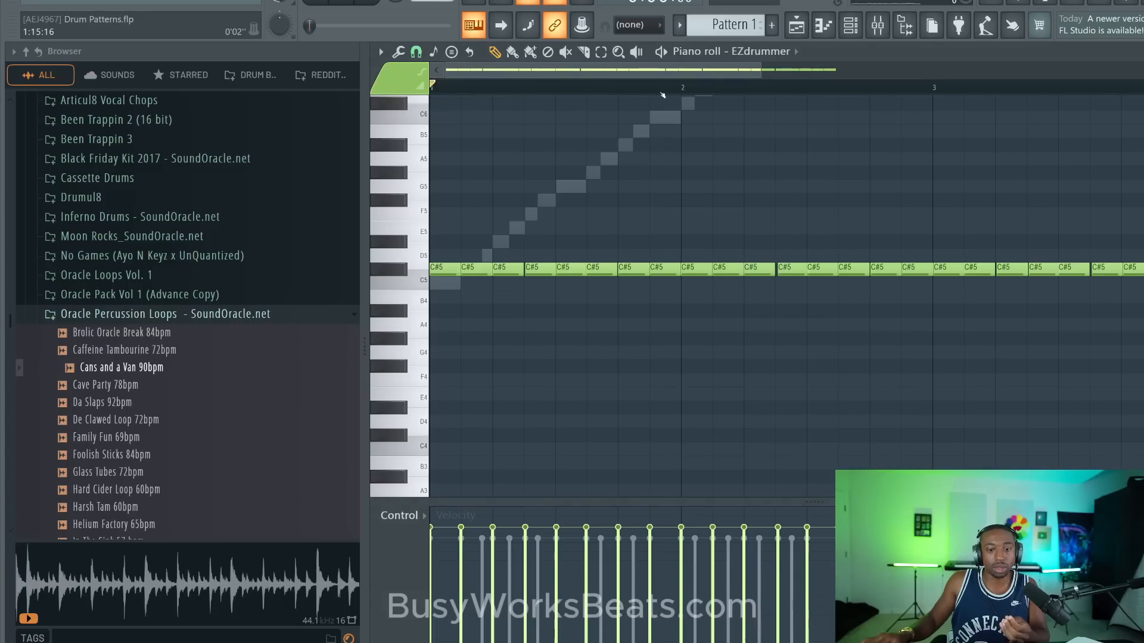
- Add a Serum channel to the channel rack and enlarge the plugin interface to 200%
{"action": "left_click", "coordinate": [863, 25]}
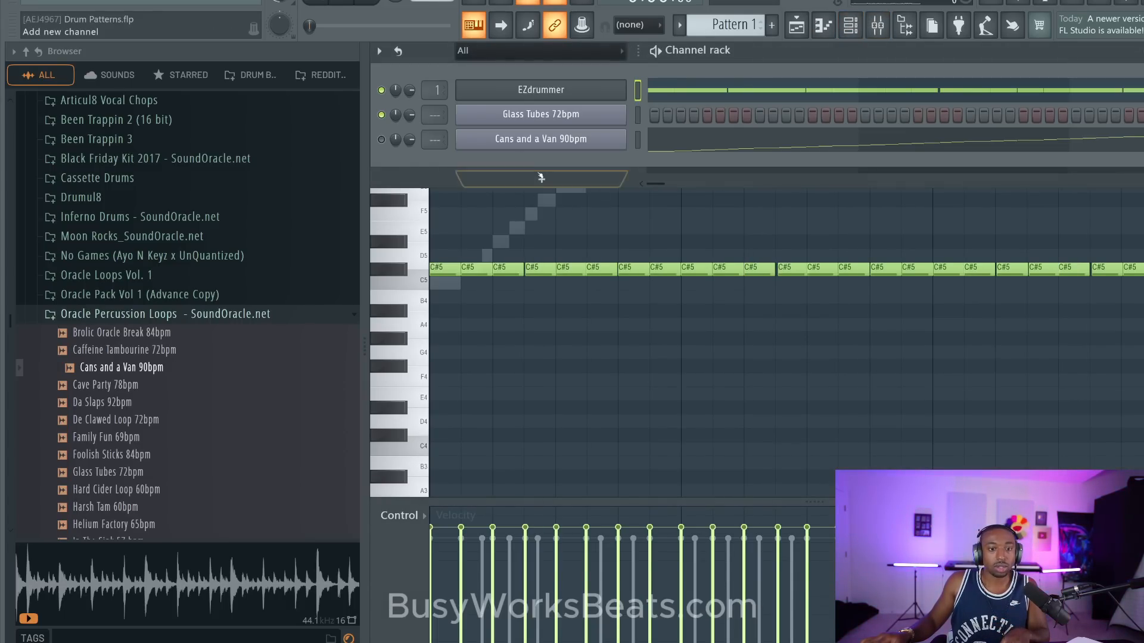
{"action": "left_click", "coordinate": [476, 179]}
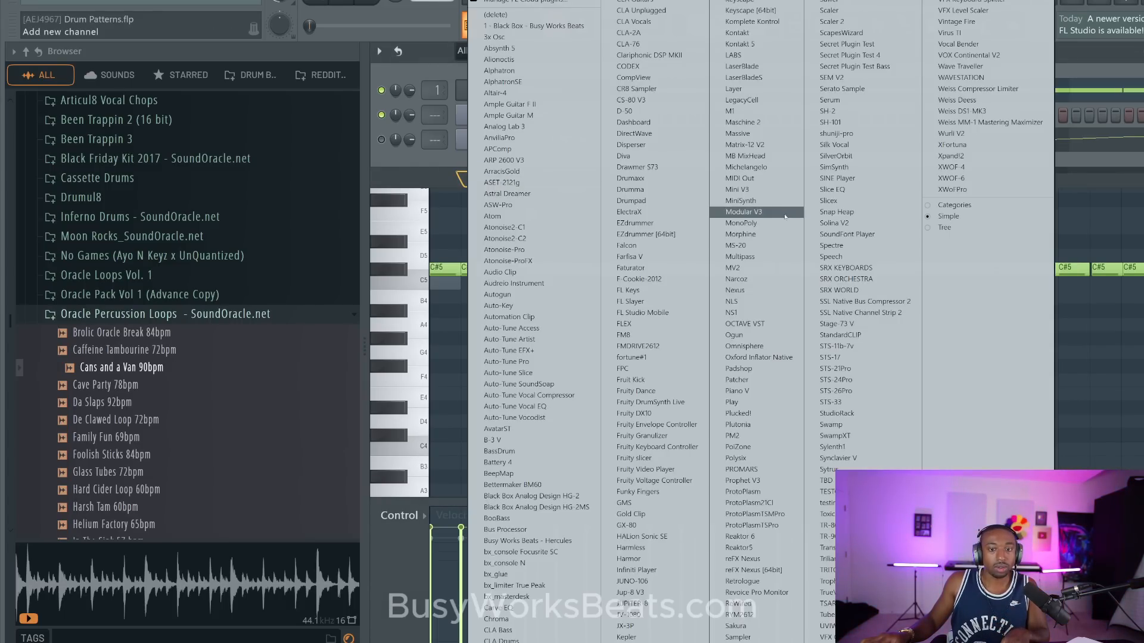
{"action": "left_click", "coordinate": [830, 100]}
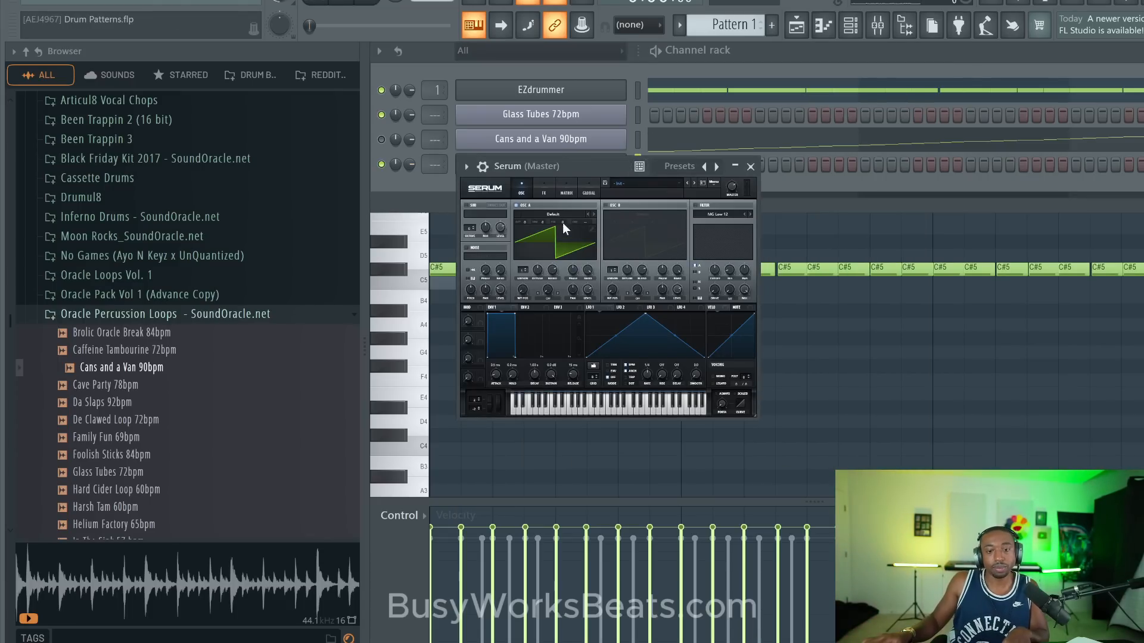
{"action": "left_click", "coordinate": [497, 182]}
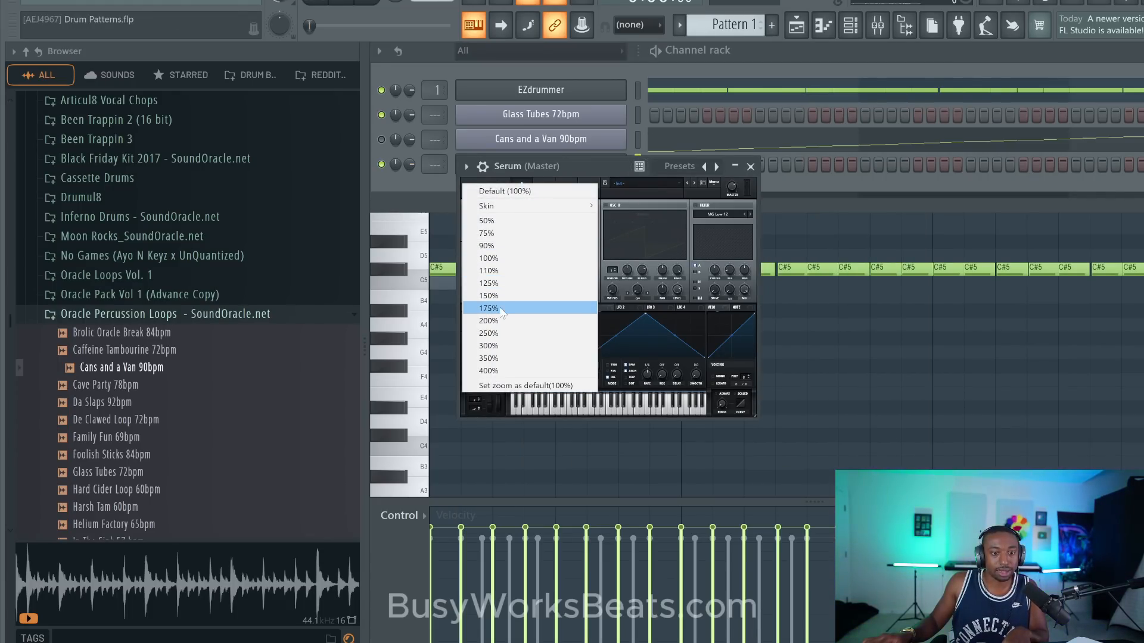
{"action": "left_click", "coordinate": [501, 321]}
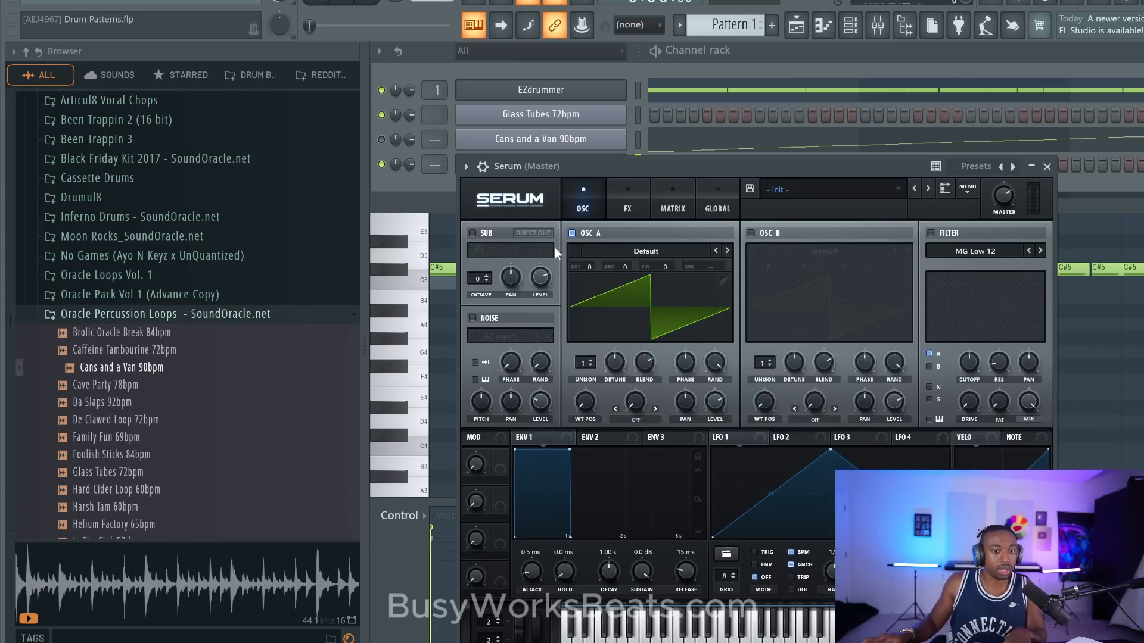
- Set Serum's oscillator A to the analog wavetable Analog_BD_Sin
{"action": "left_click", "coordinate": [602, 255]}
{"action": "mouse_move", "coordinate": [620, 262]}
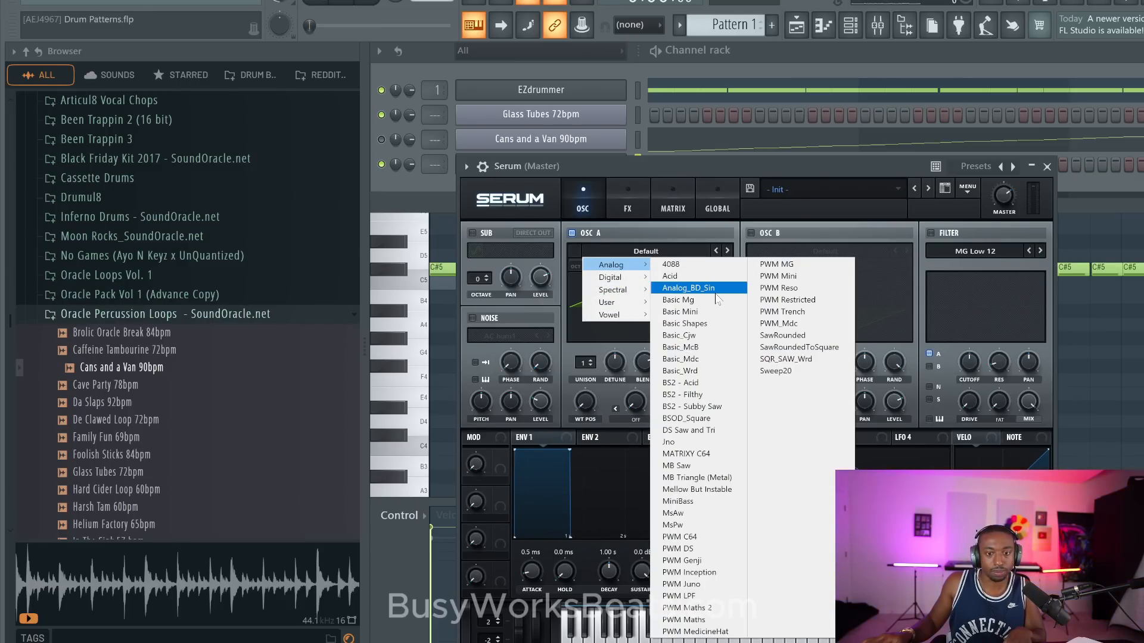
{"action": "left_click", "coordinate": [690, 288]}
{"action": "left_click_drag", "start_coordinate": [676, 178], "coordinate": [655, 168]}
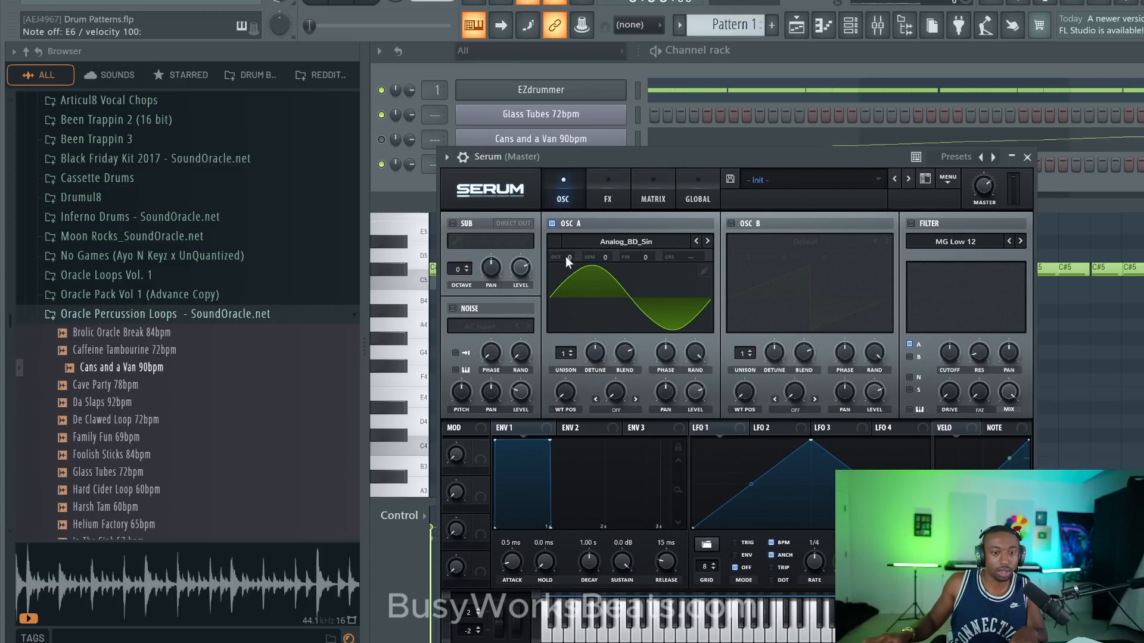
- Lower the octave of Serum's oscillator A to -4 and close the plugin window
{"action": "left_click_drag", "start_coordinate": [566, 258], "coordinate": [569, 282]}
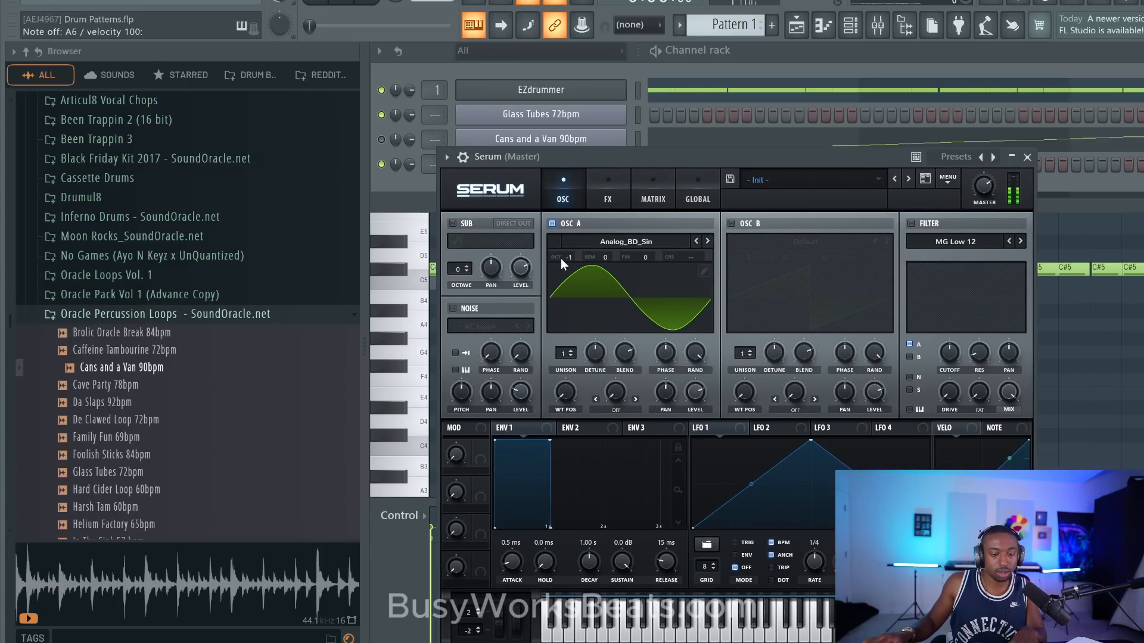
{"action": "left_click_drag", "start_coordinate": [564, 257], "coordinate": [566, 280]}
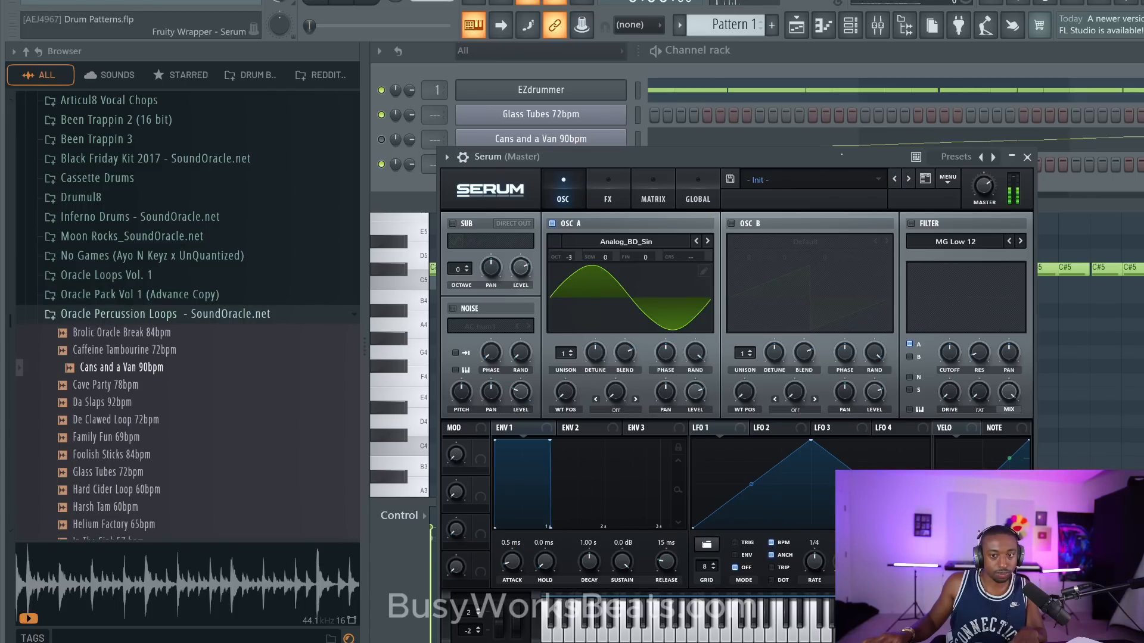
{"action": "left_click_drag", "start_coordinate": [569, 256], "coordinate": [571, 272]}
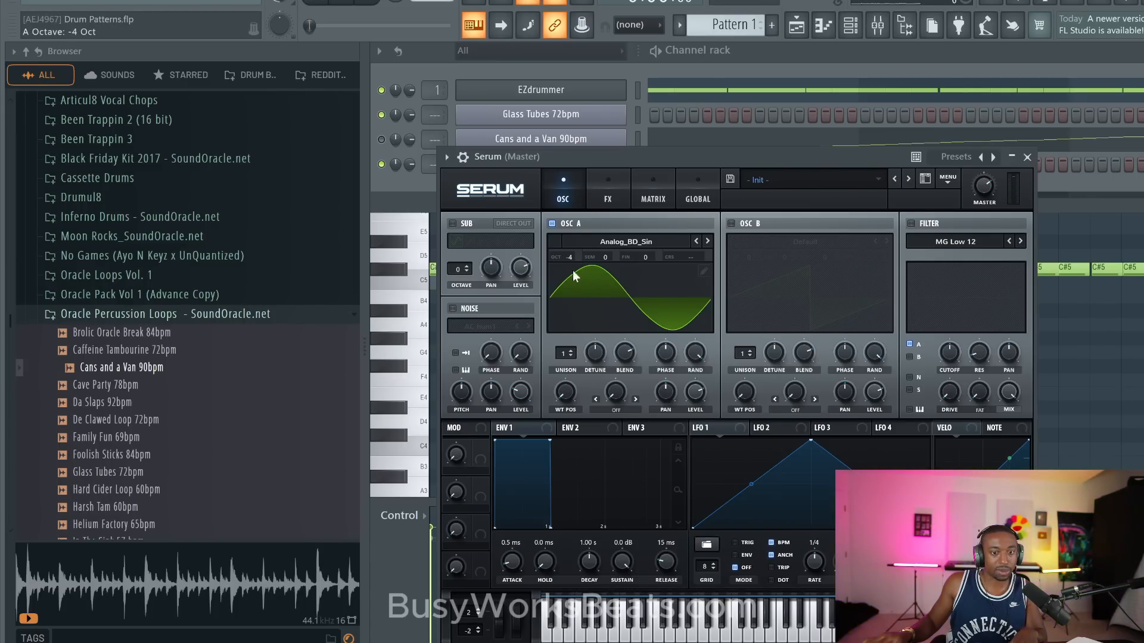
{"action": "left_click", "coordinate": [1026, 156]}
- Switch to Pattern 4 and open the Serum channel's empty piano roll
{"action": "scroll", "coordinate": [726, 25], "scroll_direction": "down", "scroll_amount": 3}
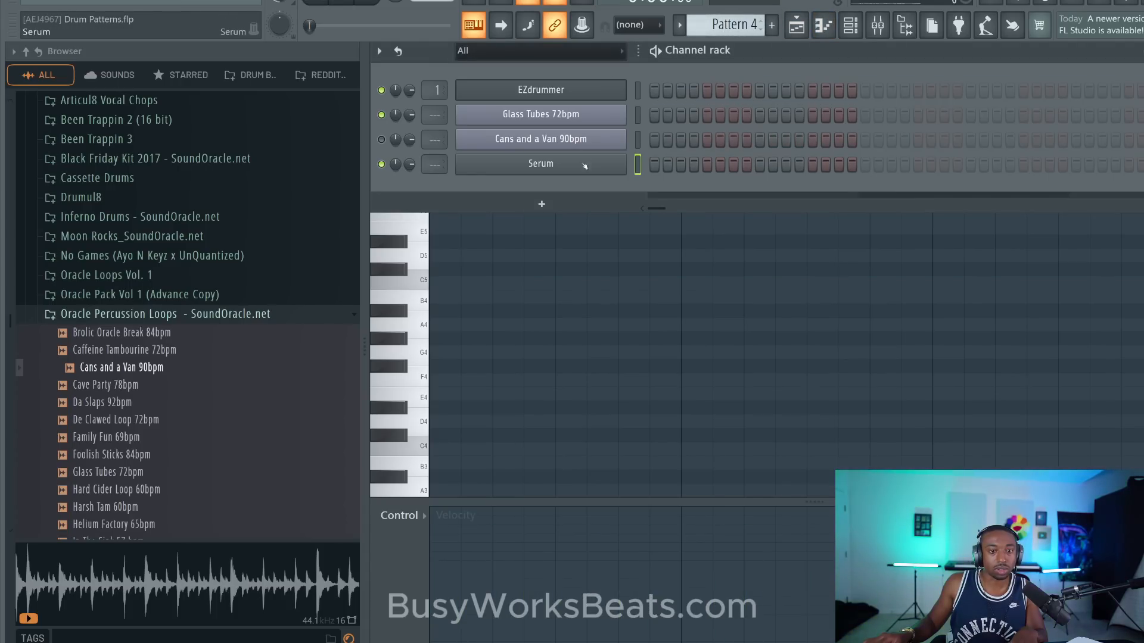
{"action": "right_click", "coordinate": [622, 160]}
{"action": "left_click", "coordinate": [650, 161]}
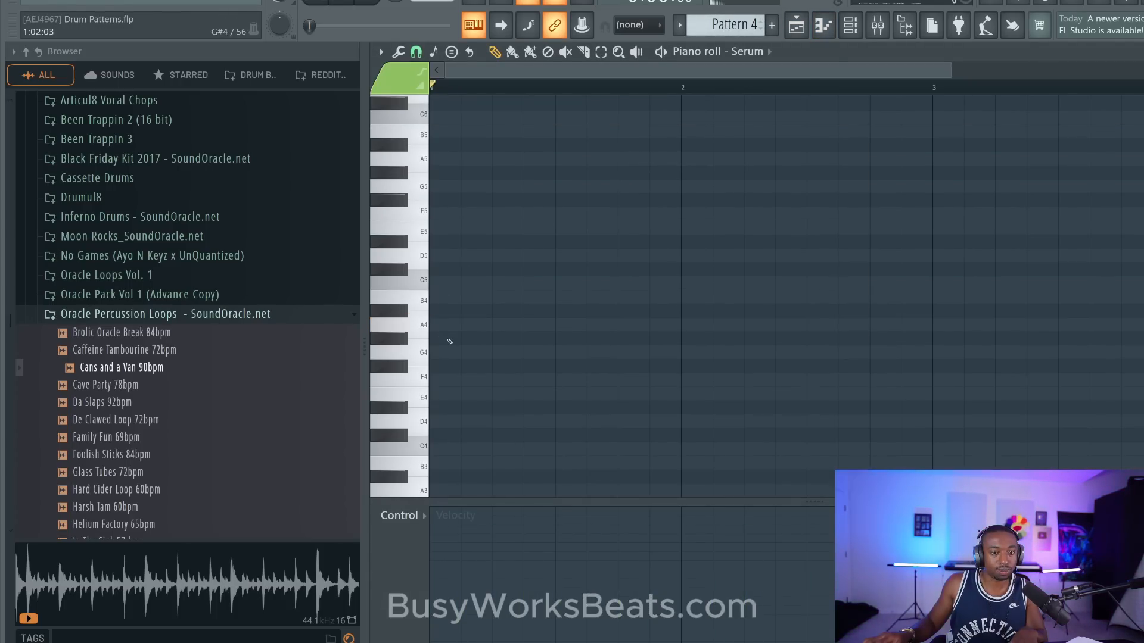
- Audition the Serum bass on the piano roll keys in different octaves, including A5 and A4, to find a suitable range
{"action": "scroll", "coordinate": [424, 296], "scroll_direction": "up", "scroll_amount": 4}
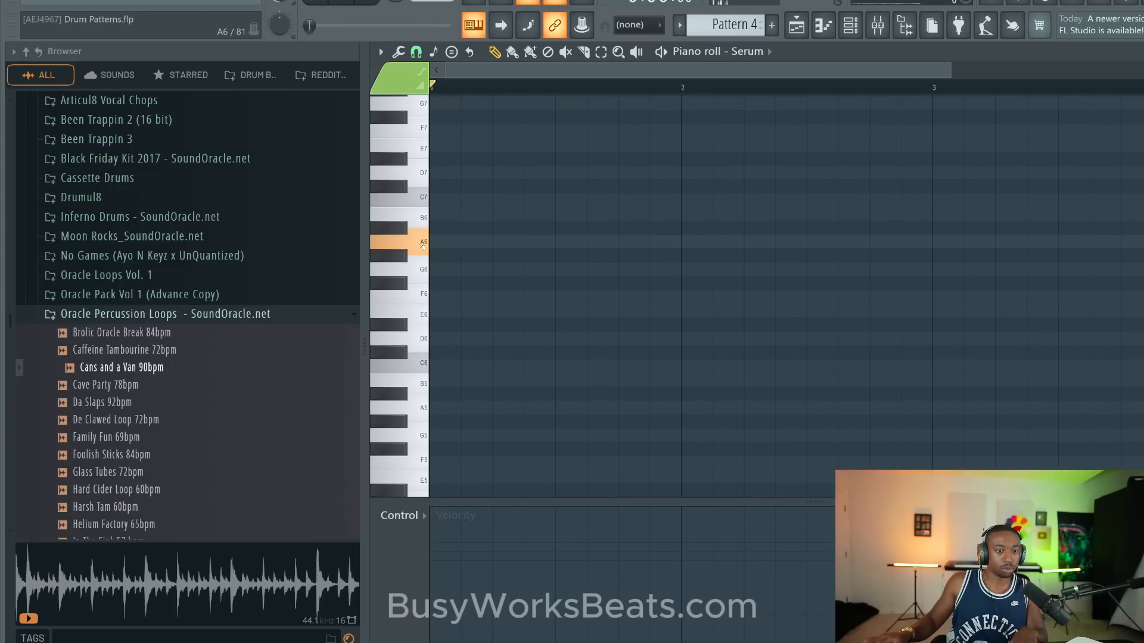
{"action": "scroll", "coordinate": [426, 357], "scroll_direction": "down", "scroll_amount": 1}
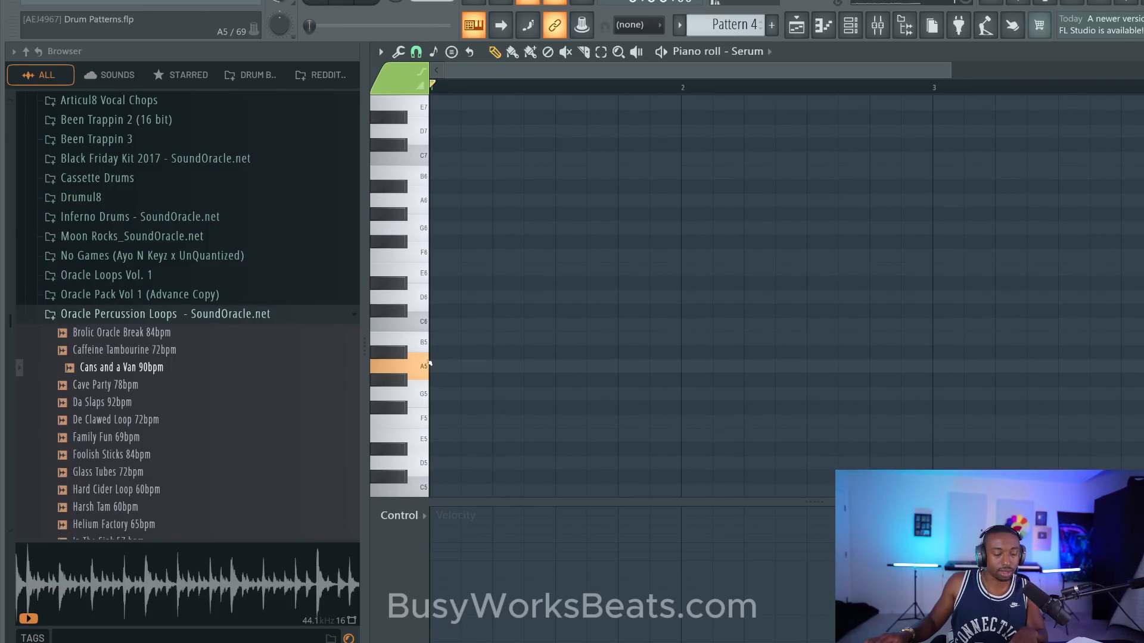
{"action": "left_click", "coordinate": [430, 364]}
{"action": "scroll", "coordinate": [417, 375], "scroll_direction": "down", "scroll_amount": 3}
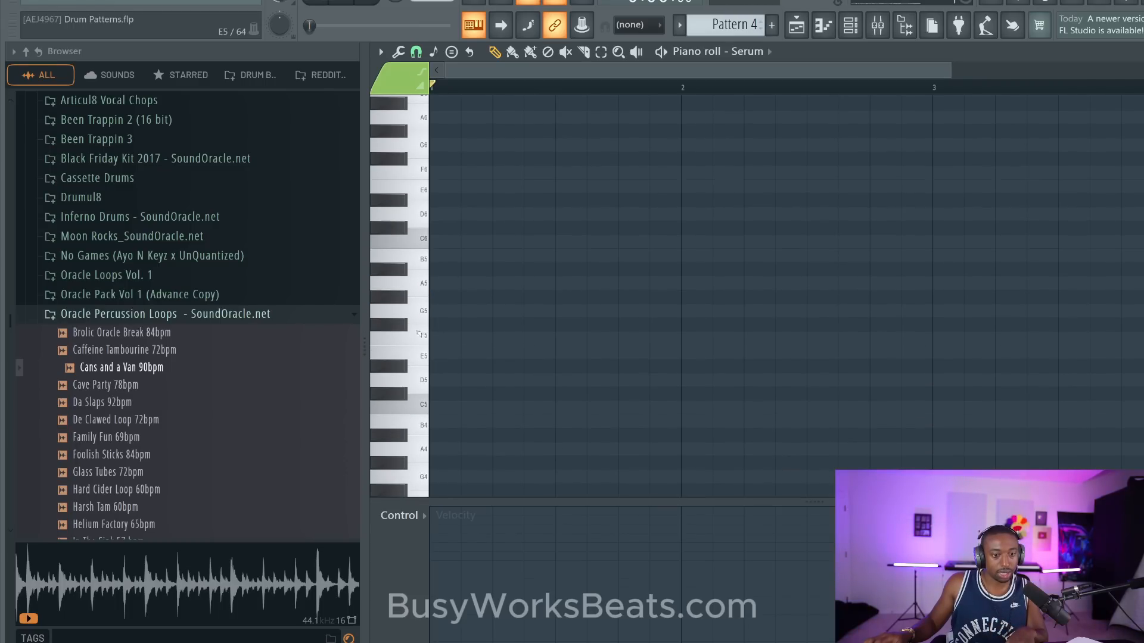
{"action": "left_click", "coordinate": [424, 408]}
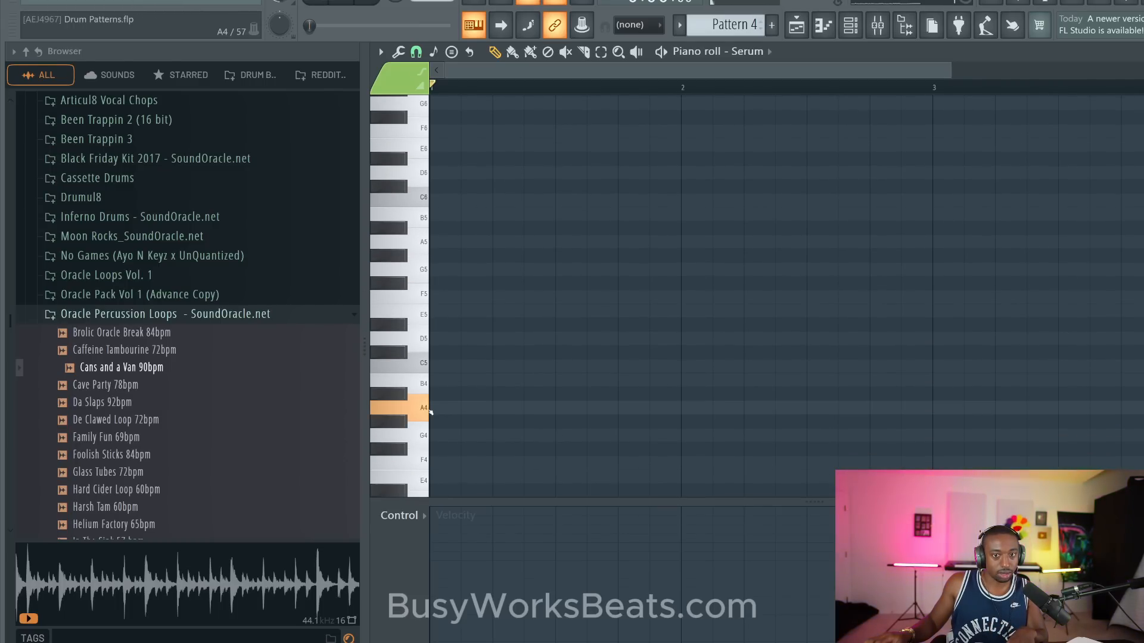
{"action": "left_click", "coordinate": [420, 406]}
{"action": "left_click", "coordinate": [426, 409]}
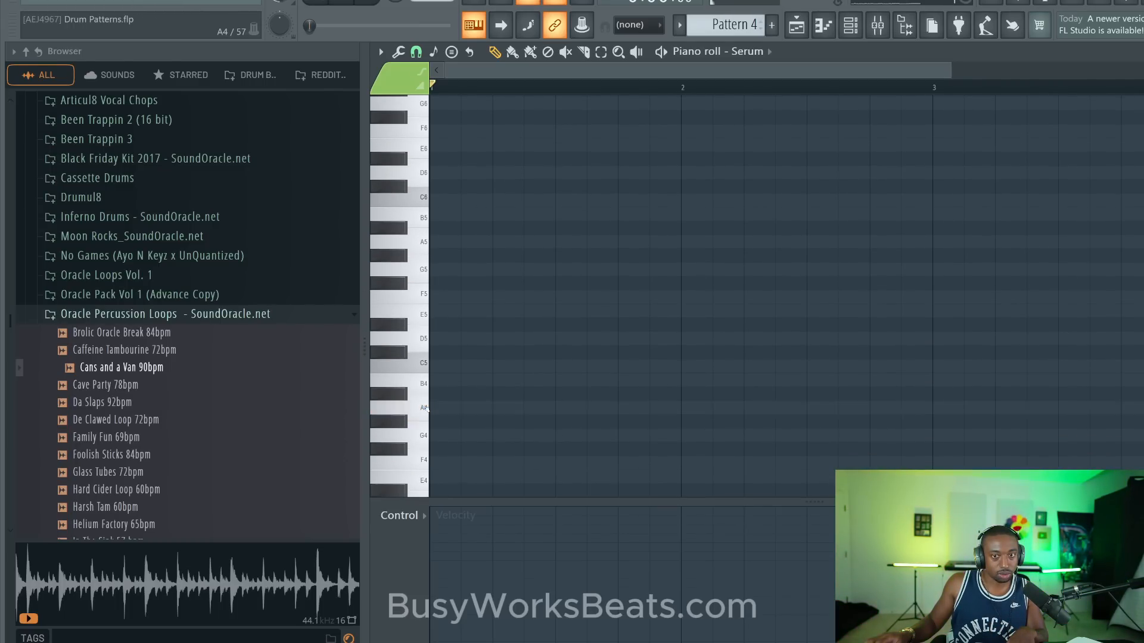
{"action": "scroll", "coordinate": [425, 408], "scroll_direction": "down", "scroll_amount": 4}
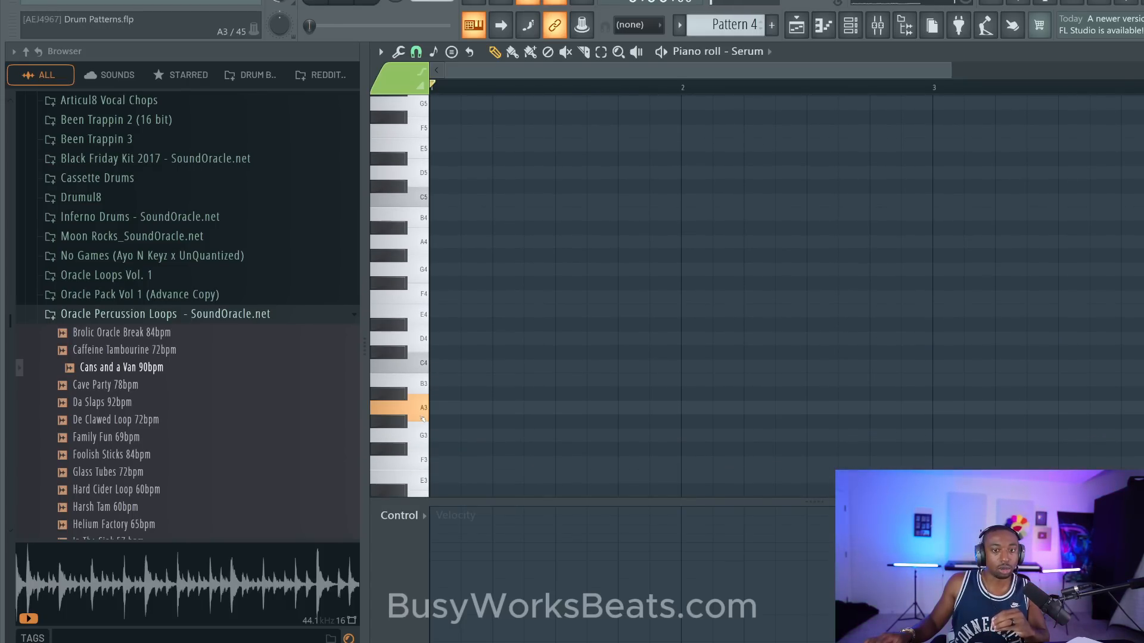
{"action": "scroll", "coordinate": [423, 412], "scroll_direction": "down", "scroll_amount": 4}
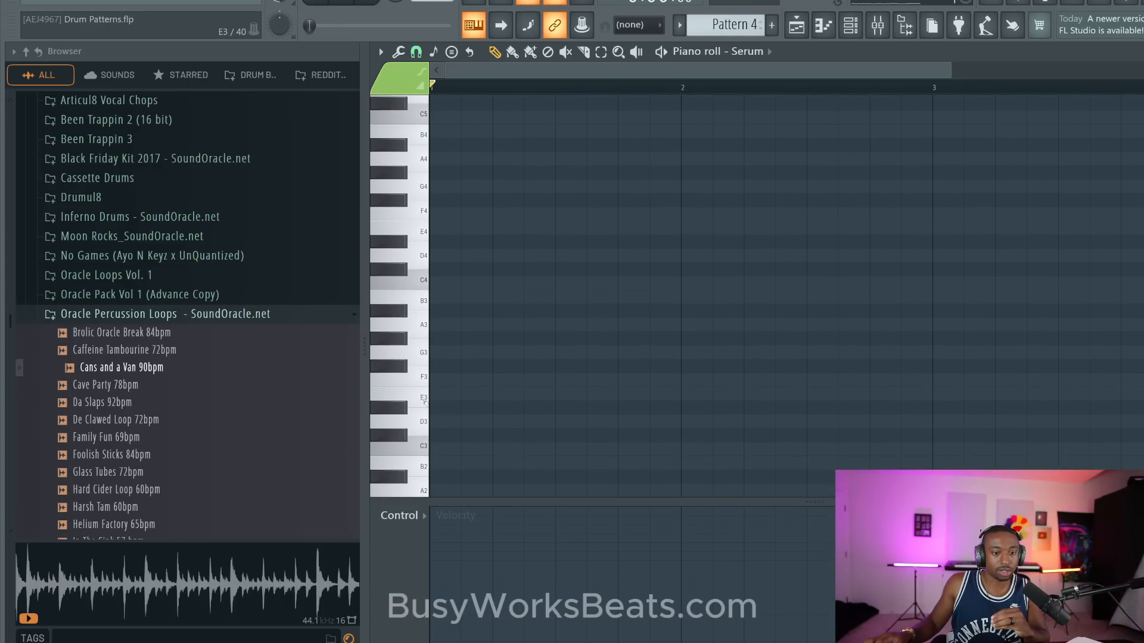
- Audition the Serum bass on the piano roll's low A2 key and look over the higher octaves
{"action": "left_click", "coordinate": [422, 414]}
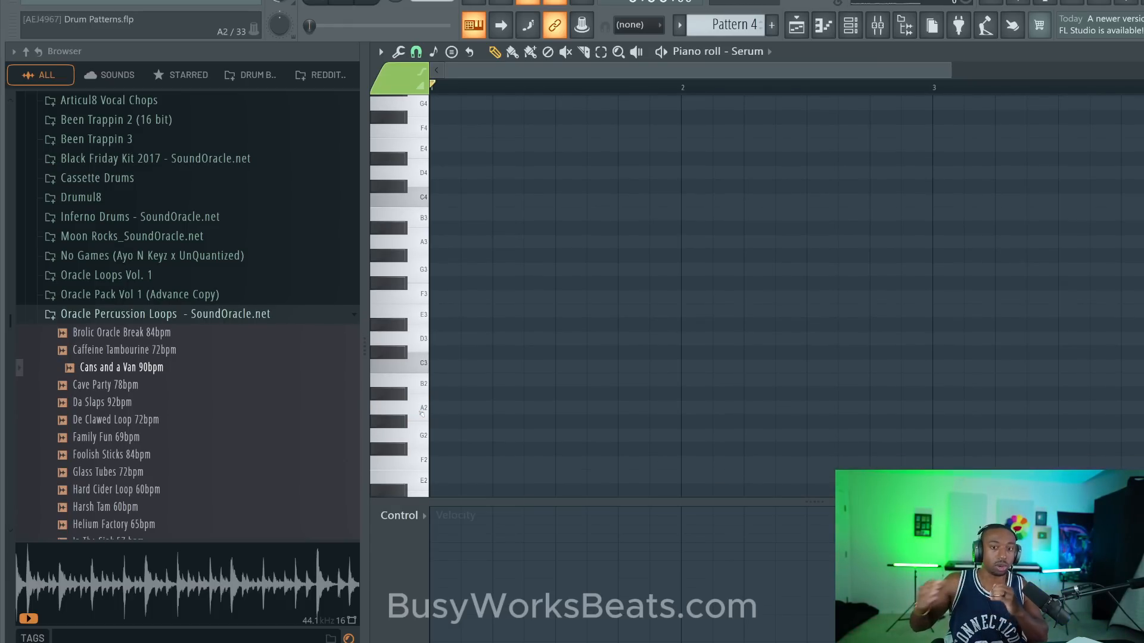
{"action": "scroll", "coordinate": [801, 233], "scroll_direction": "up", "scroll_amount": 5}
{"action": "scroll", "coordinate": [801, 233], "scroll_direction": "up", "scroll_amount": 5}
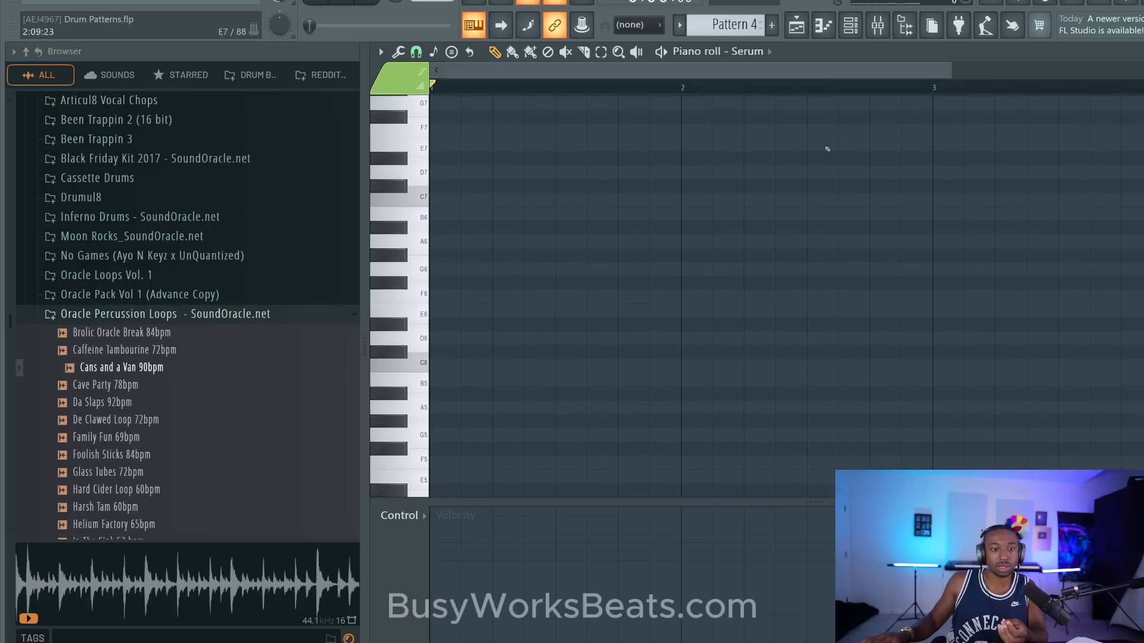
- Bring up the channel rack and switch to the empty Pattern 2
{"action": "left_click", "coordinate": [850, 25]}
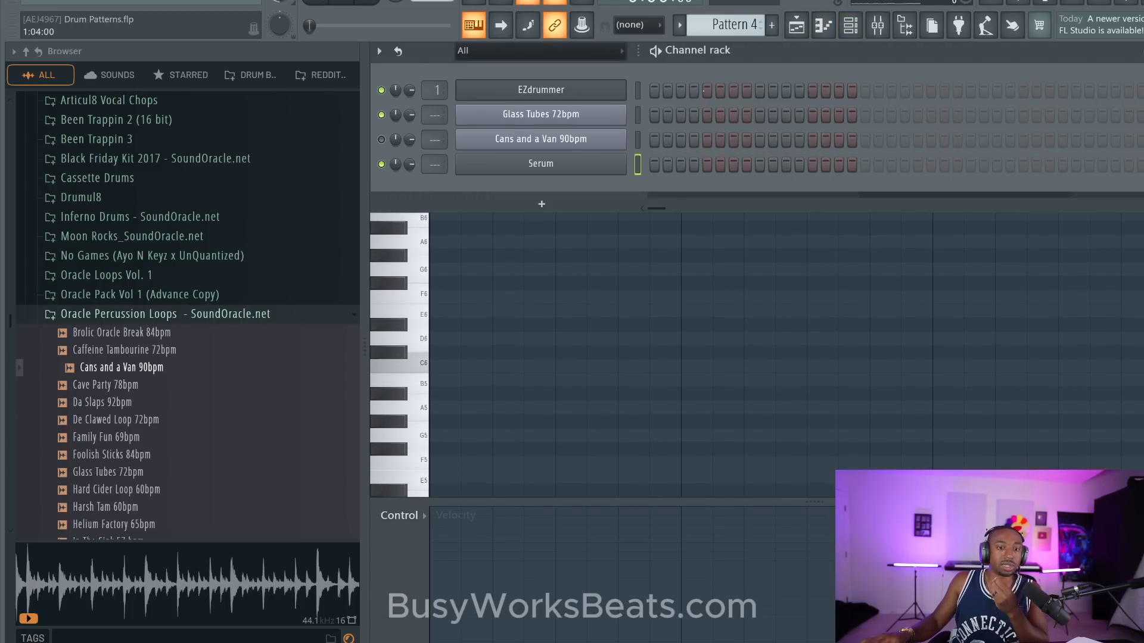
{"action": "scroll", "coordinate": [725, 25], "scroll_direction": "up", "scroll_amount": 3}
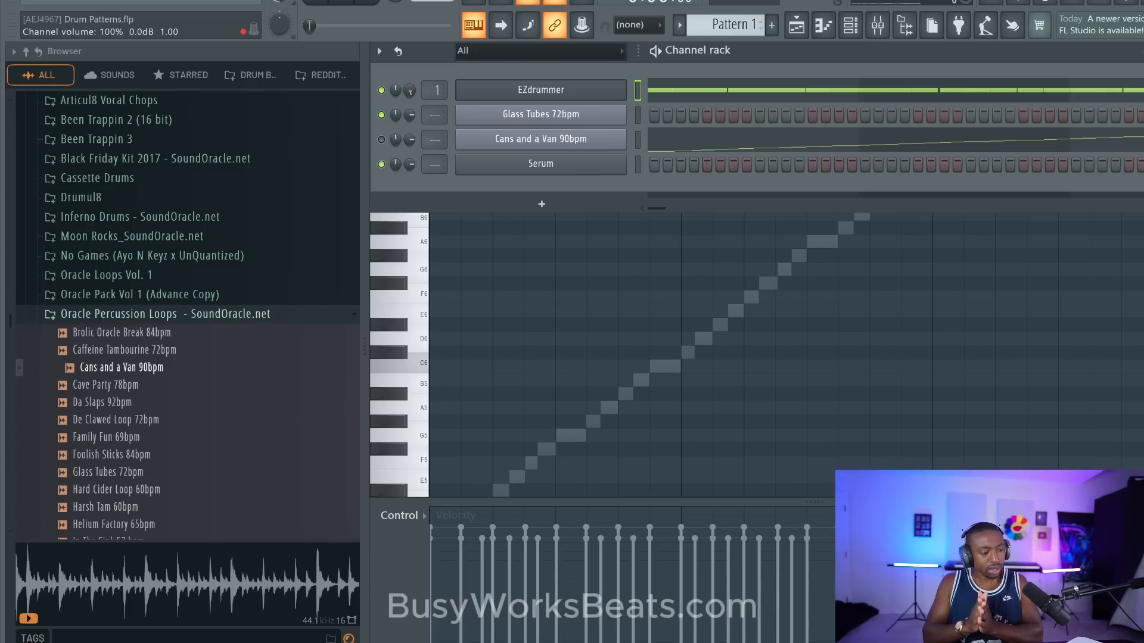
{"action": "scroll", "coordinate": [724, 23], "scroll_direction": "up", "scroll_amount": 1}
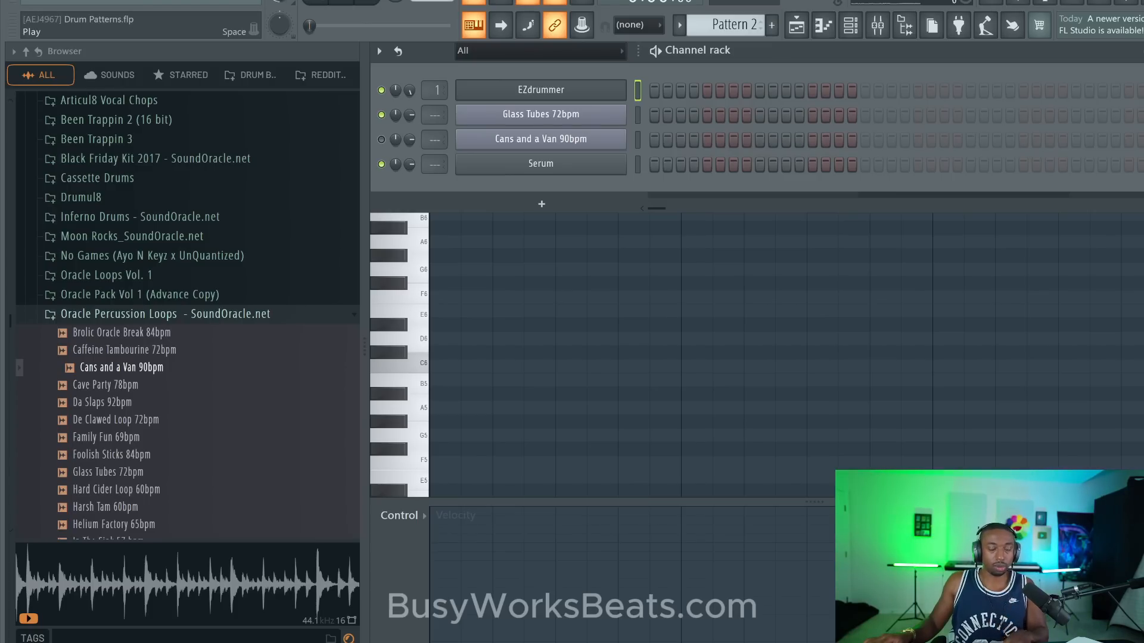
- Play the empty Pattern 2 with the metronome to hear the 4/4 count, and stop playback
{"action": "left_click", "coordinate": [316, 2]}
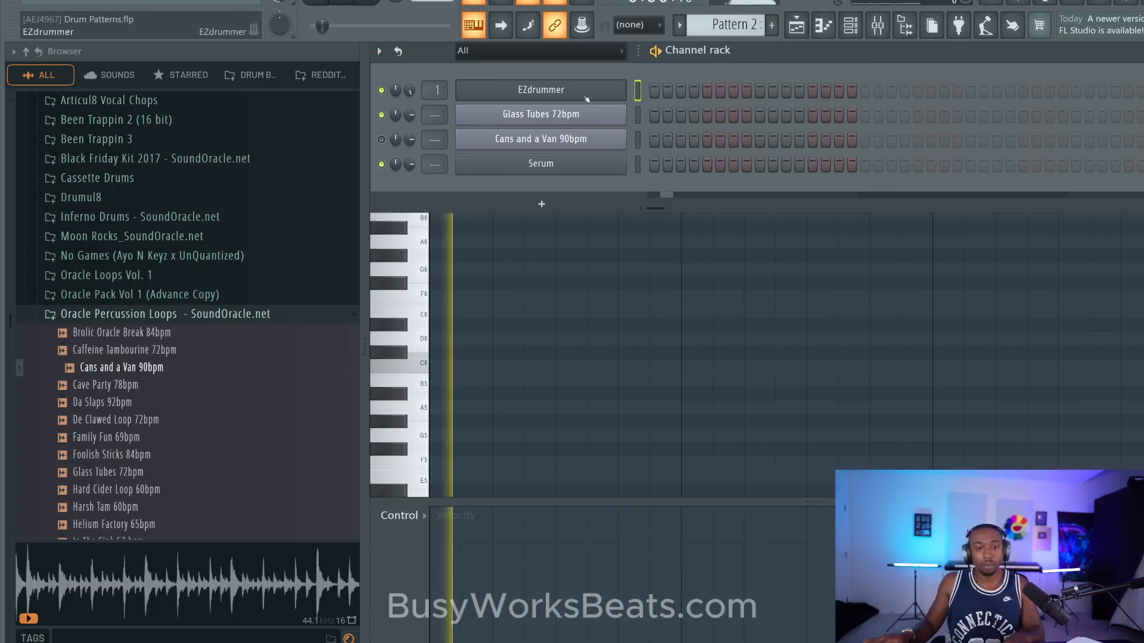
{"action": "key", "text": "space"}
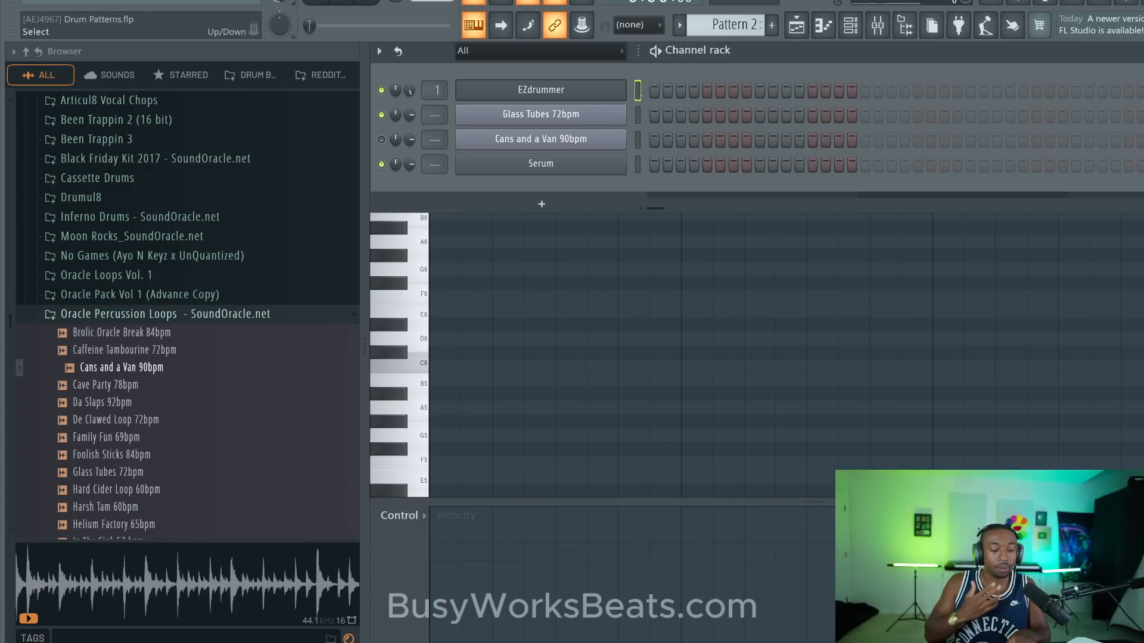
{"action": "left_click", "coordinate": [473, 2]}
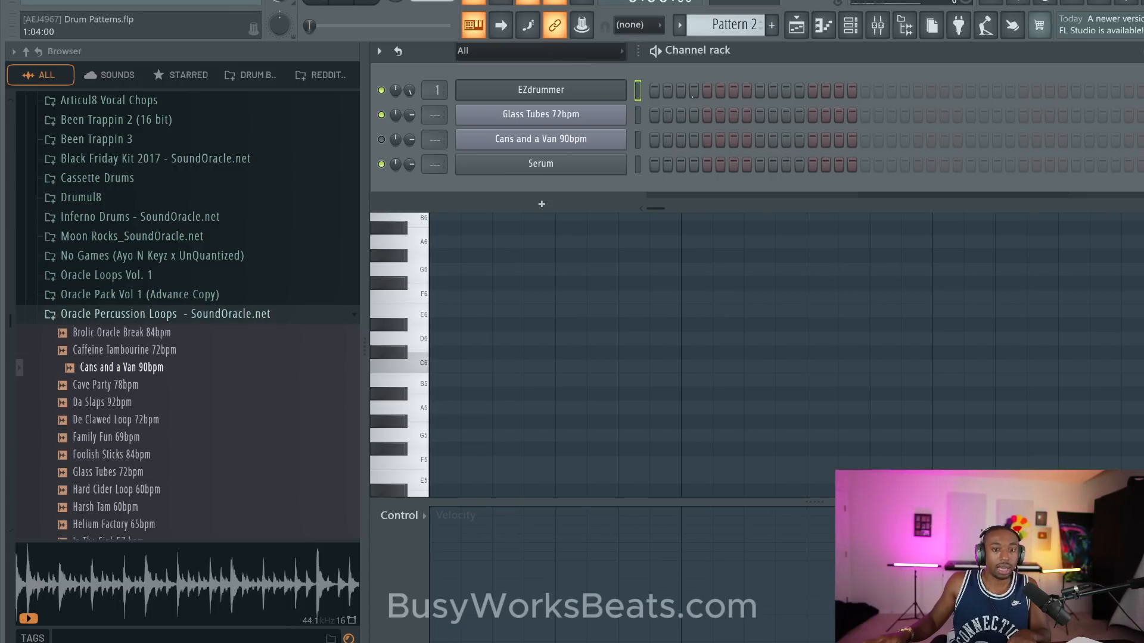
{"action": "key", "text": "space"}
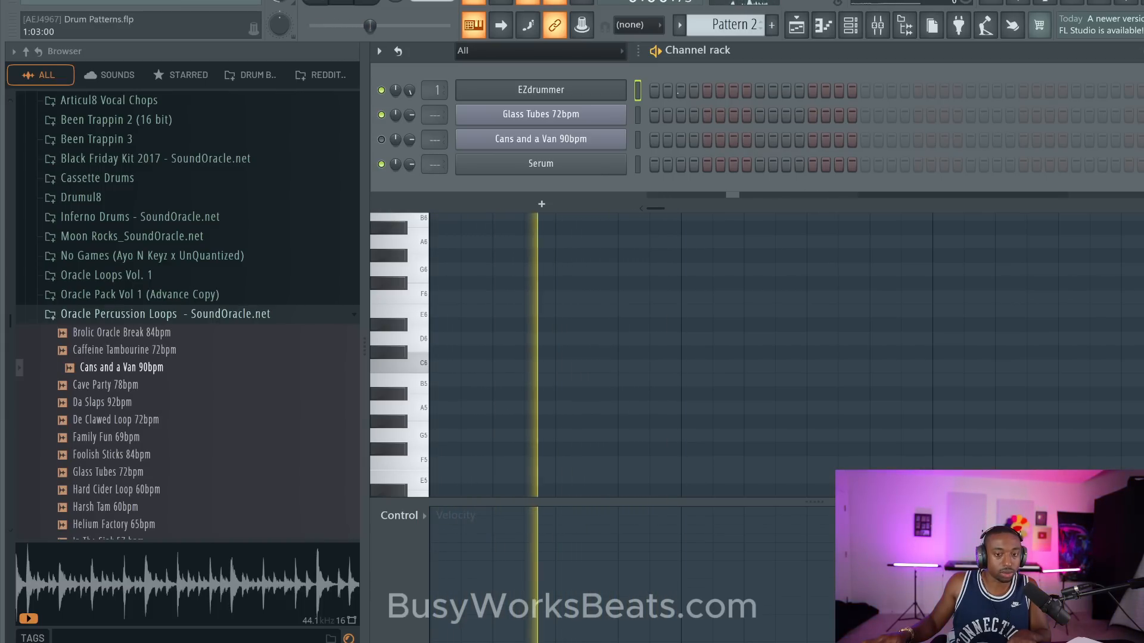
{"action": "key", "text": "space"}
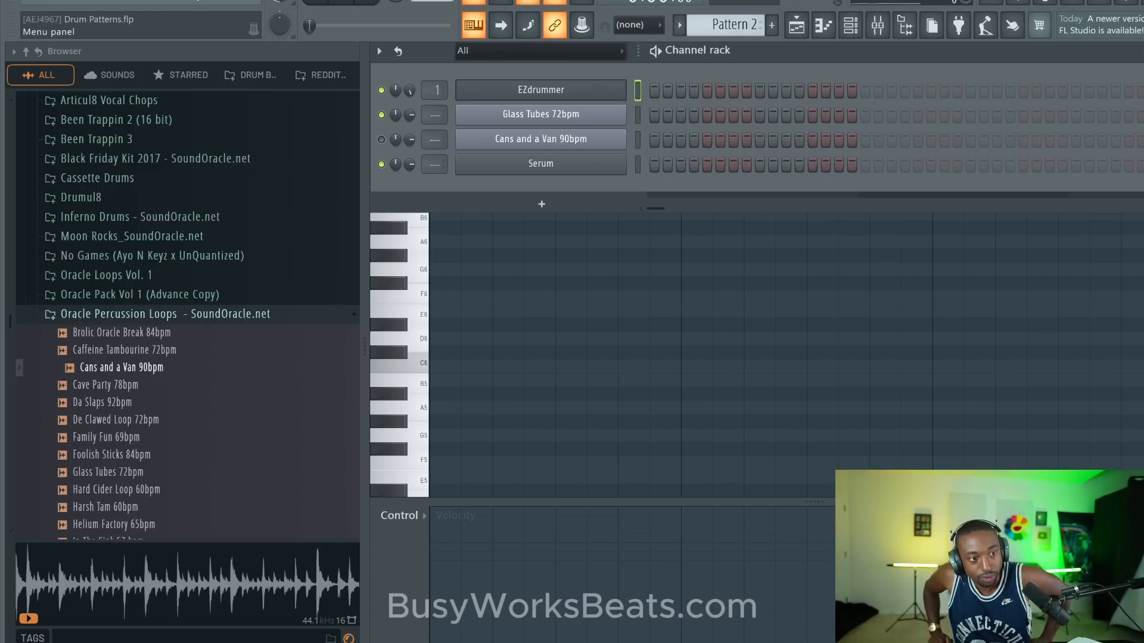
- Set the project's time signature to 6/8 in the project settings and close them
{"action": "left_click", "coordinate": [181, 2]}
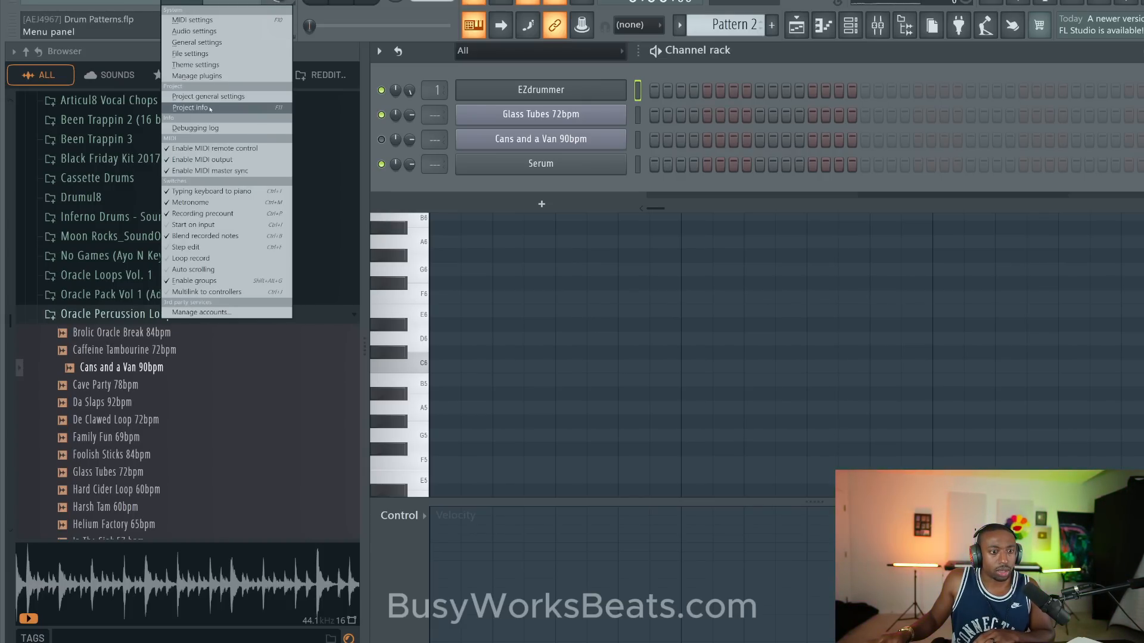
{"action": "left_click", "coordinate": [190, 108]}
{"action": "left_click", "coordinate": [655, 29]}
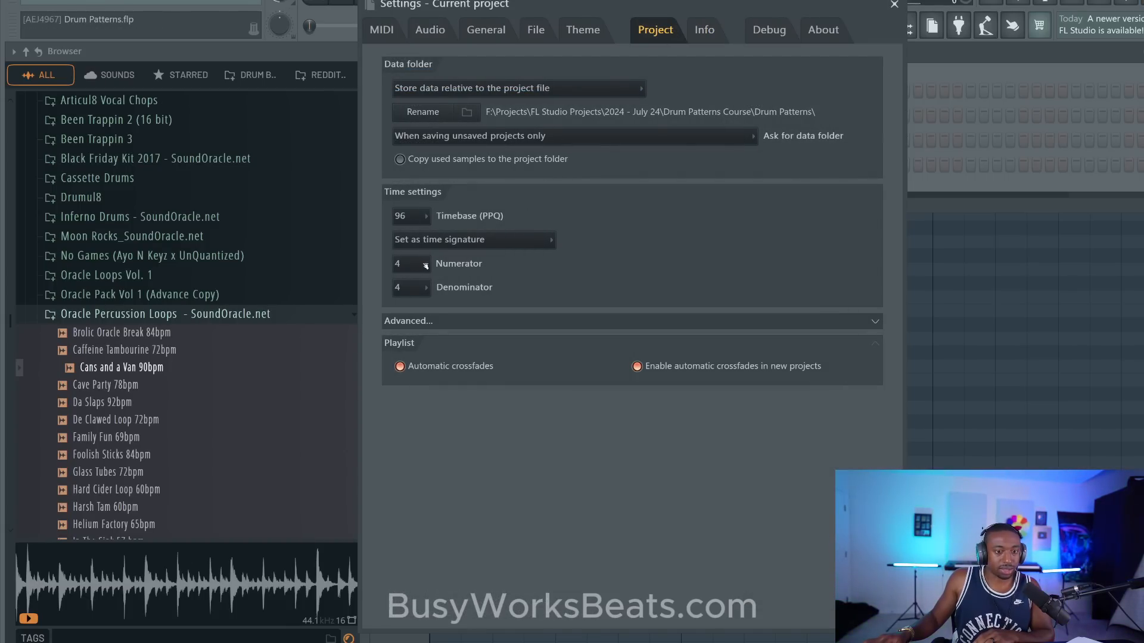
{"action": "left_click", "coordinate": [425, 266]}
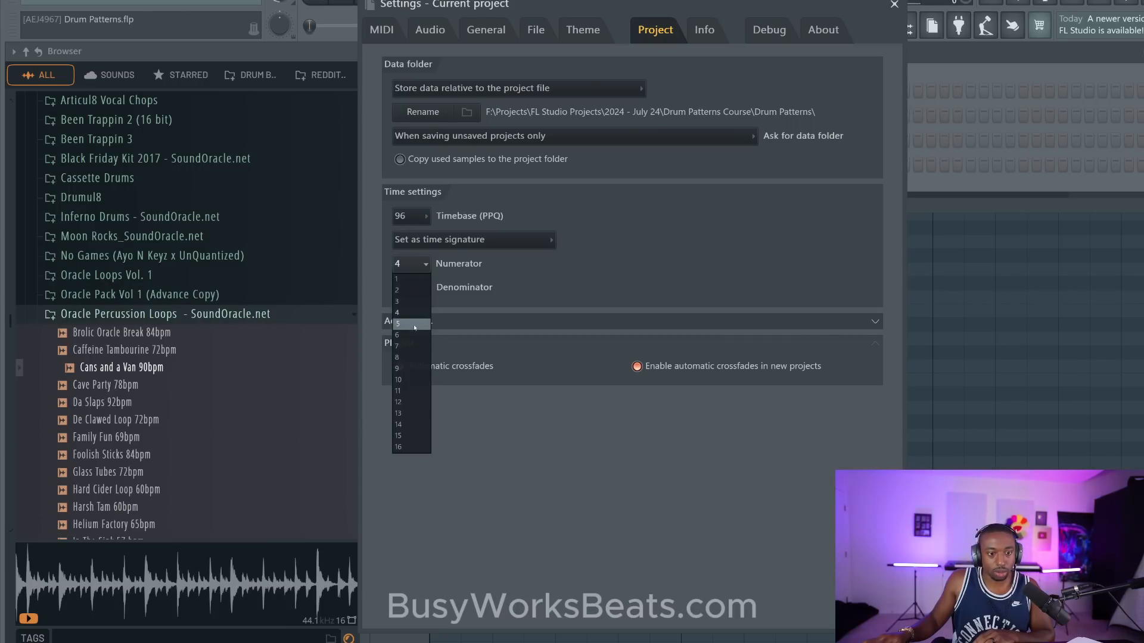
{"action": "left_click", "coordinate": [411, 335]}
{"action": "left_click", "coordinate": [426, 288]}
{"action": "left_click", "coordinate": [411, 323]}
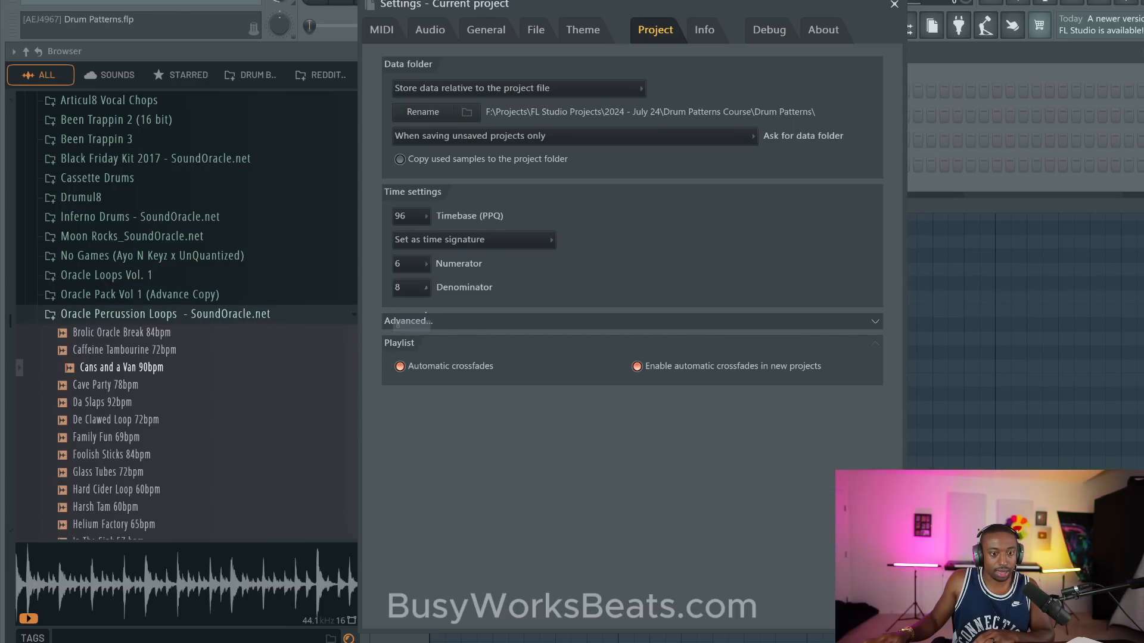
{"action": "left_click", "coordinate": [894, 5]}
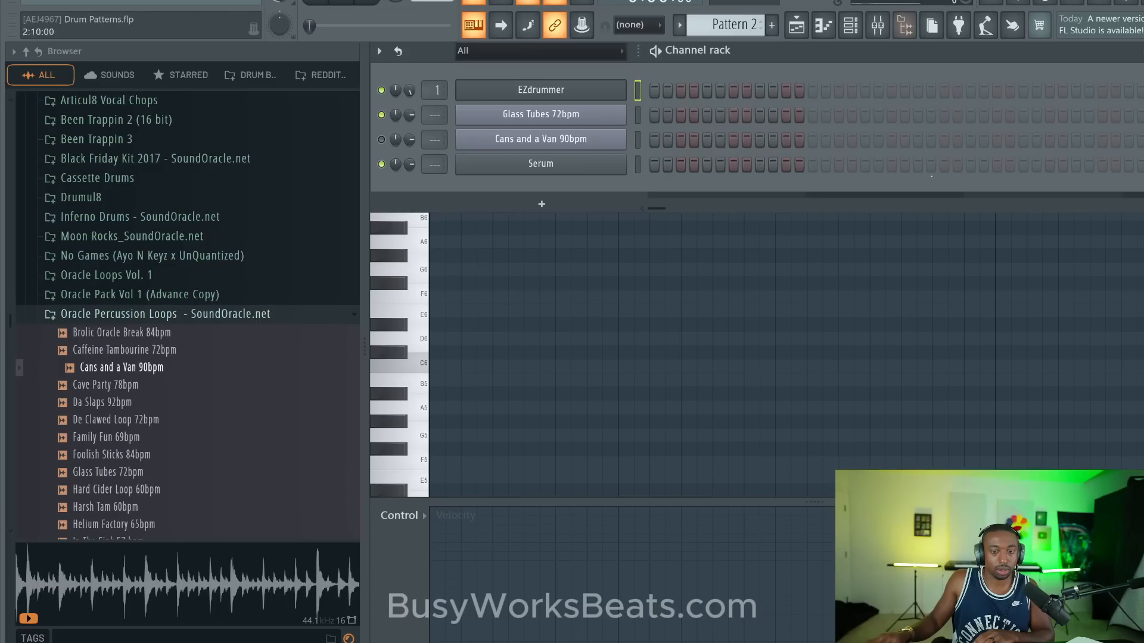
- Return to the Serum piano roll, play the empty pattern to hear the 6/8 metronome count, and stop playback
{"action": "left_click", "coordinate": [677, 227]}
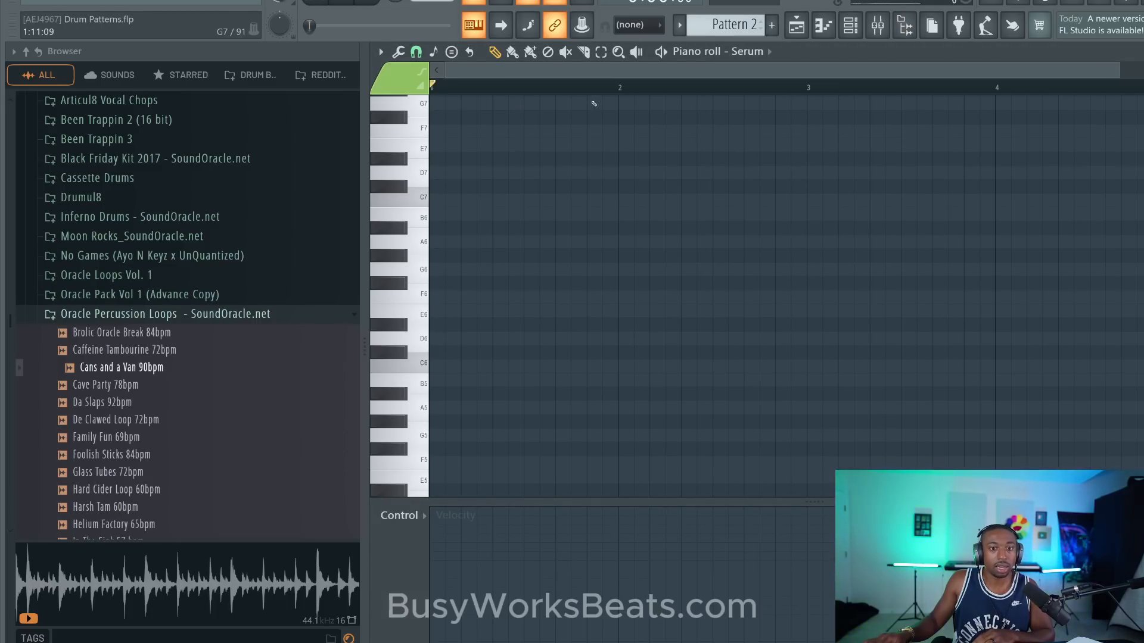
{"action": "scroll", "coordinate": [594, 89], "scroll_direction": "down", "scroll_amount": 1}
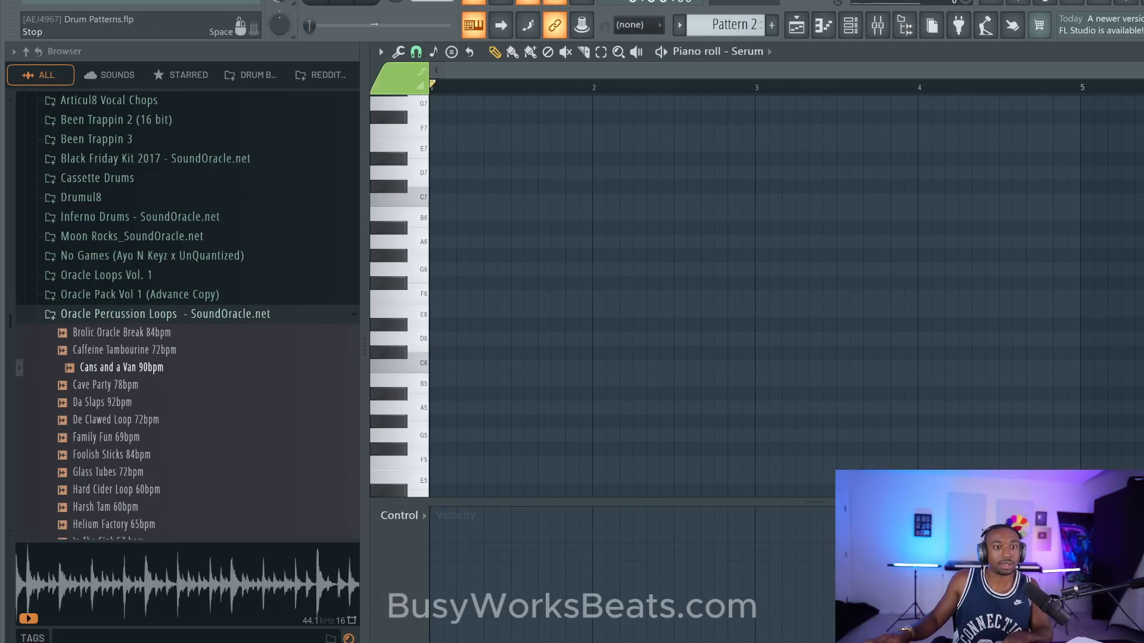
{"action": "key", "text": "space"}
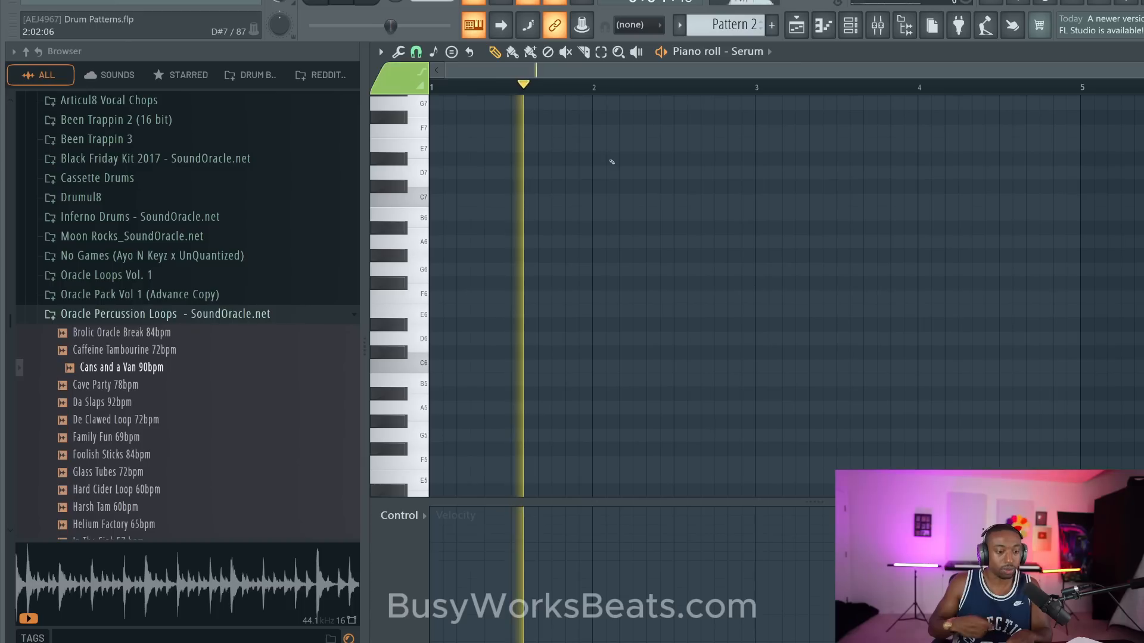
{"action": "key", "text": "space"}
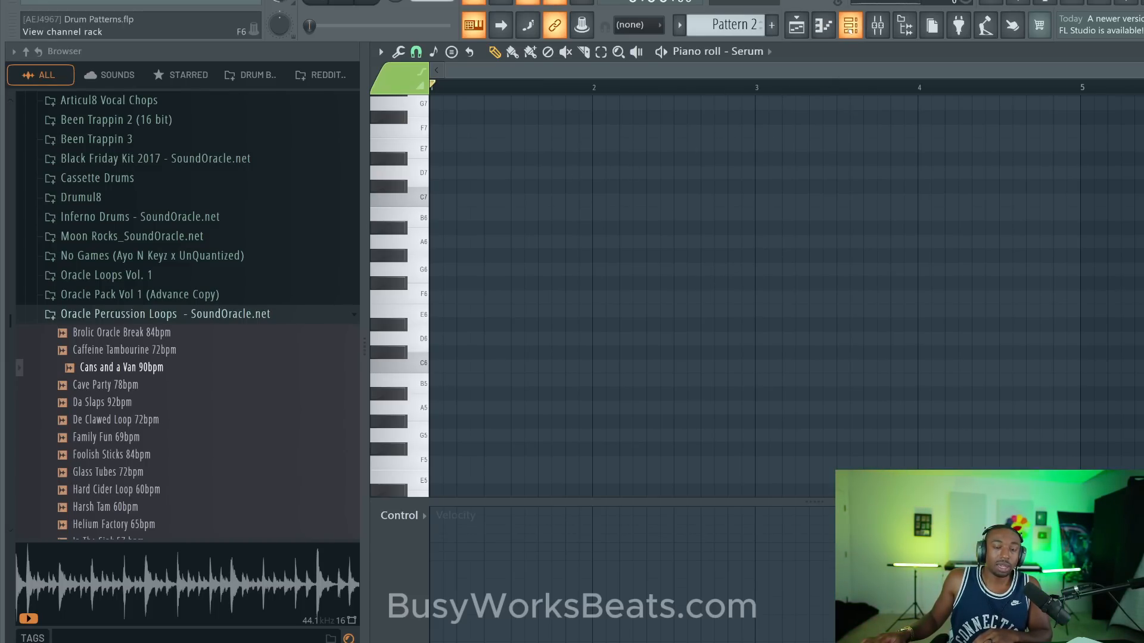
- Set the project's time signature back to 4/4 in the project settings and close them
{"action": "left_click", "coordinate": [181, 1]}
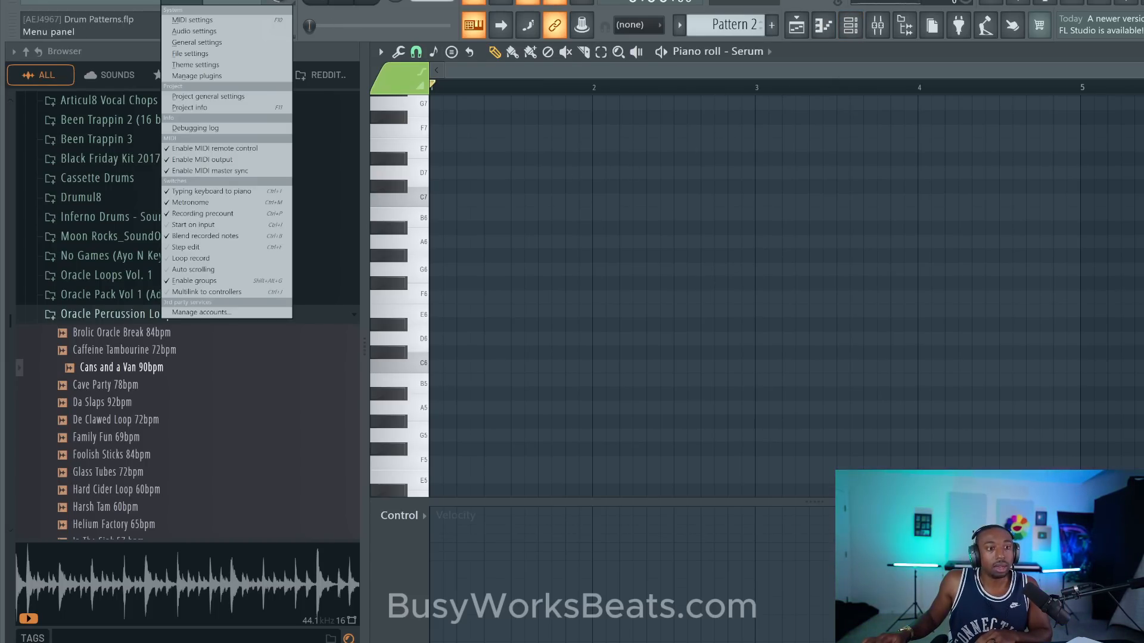
{"action": "left_click", "coordinate": [206, 96]}
{"action": "left_click", "coordinate": [416, 266]}
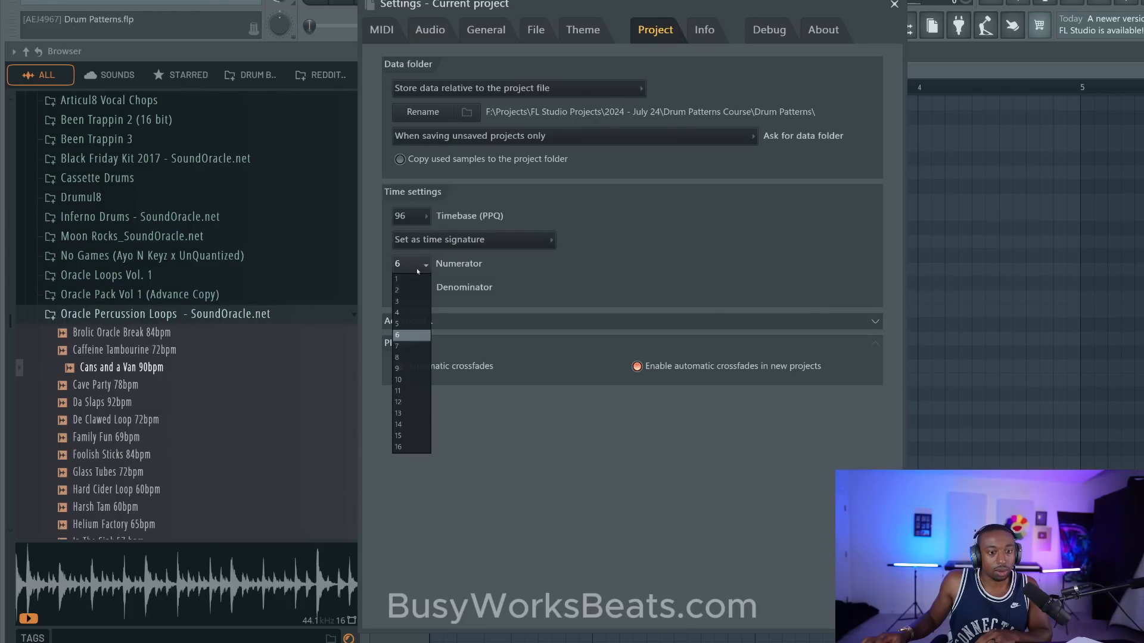
{"action": "left_click", "coordinate": [411, 312]}
{"action": "left_click", "coordinate": [417, 287]}
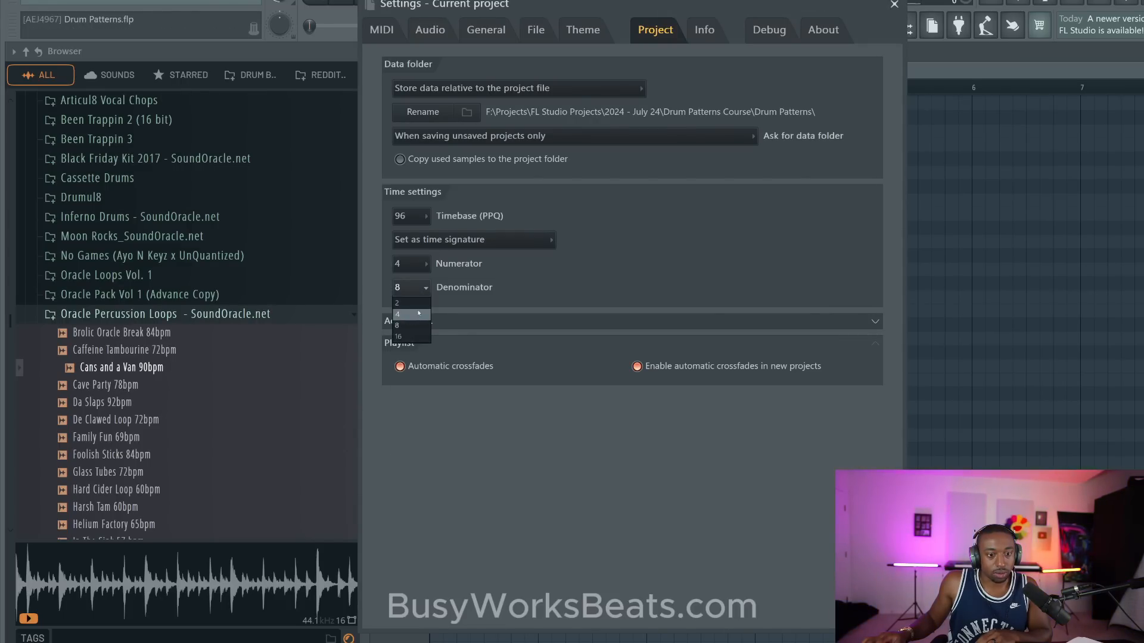
{"action": "left_click", "coordinate": [419, 313]}
{"action": "left_click", "coordinate": [894, 4]}
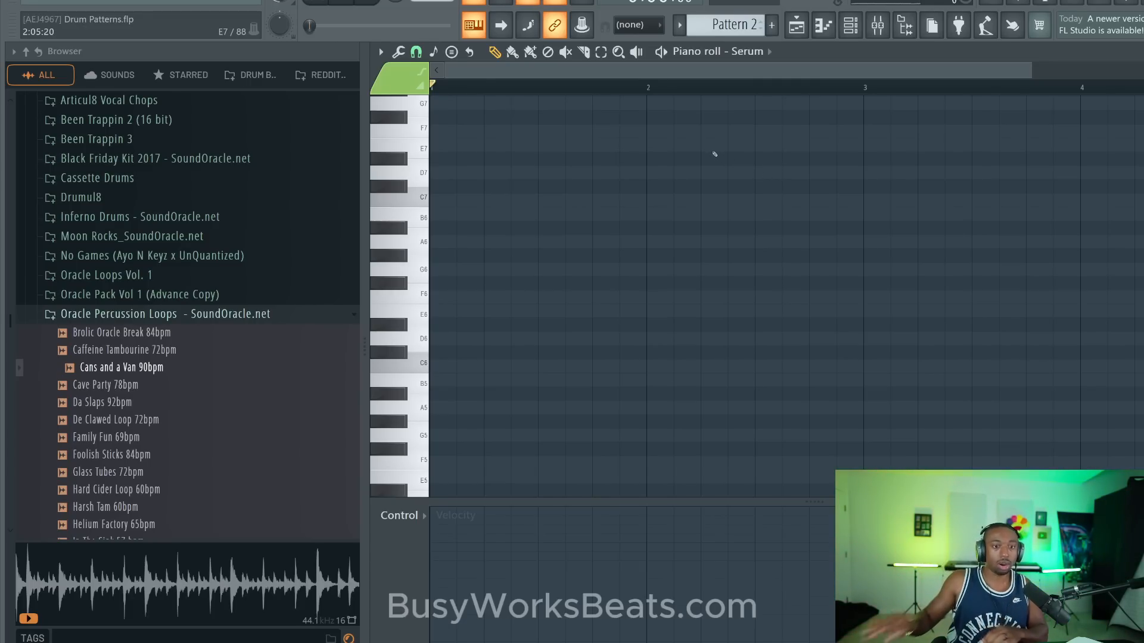
- Play and stop the empty piano roll twice to hear the metronome count in 4/4
{"action": "key", "text": "space"}
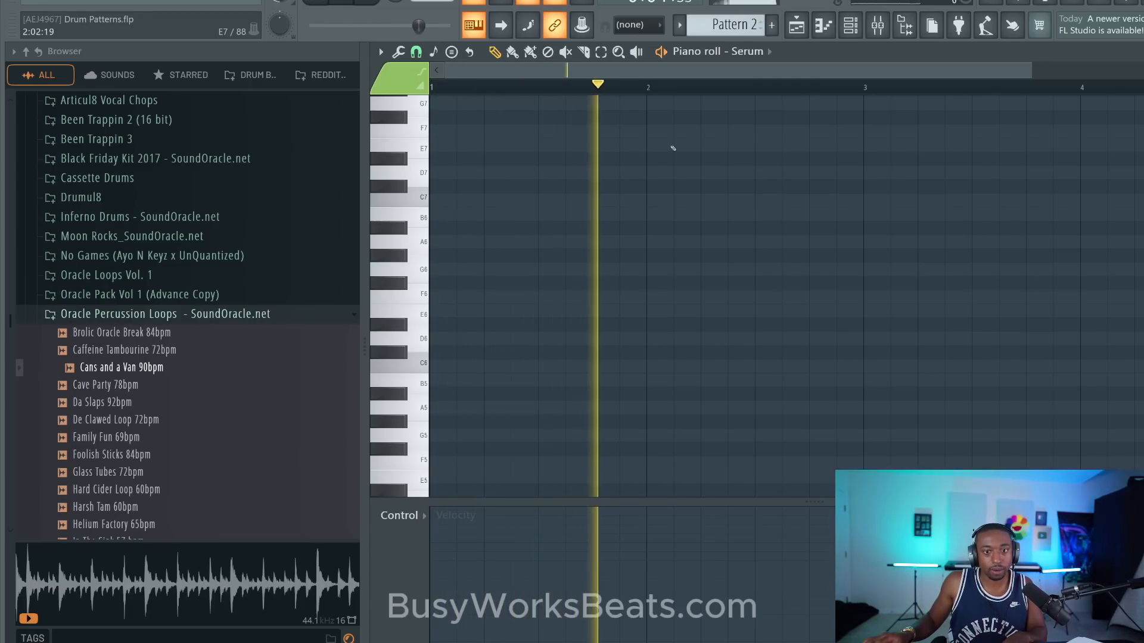
{"action": "key", "text": "space"}
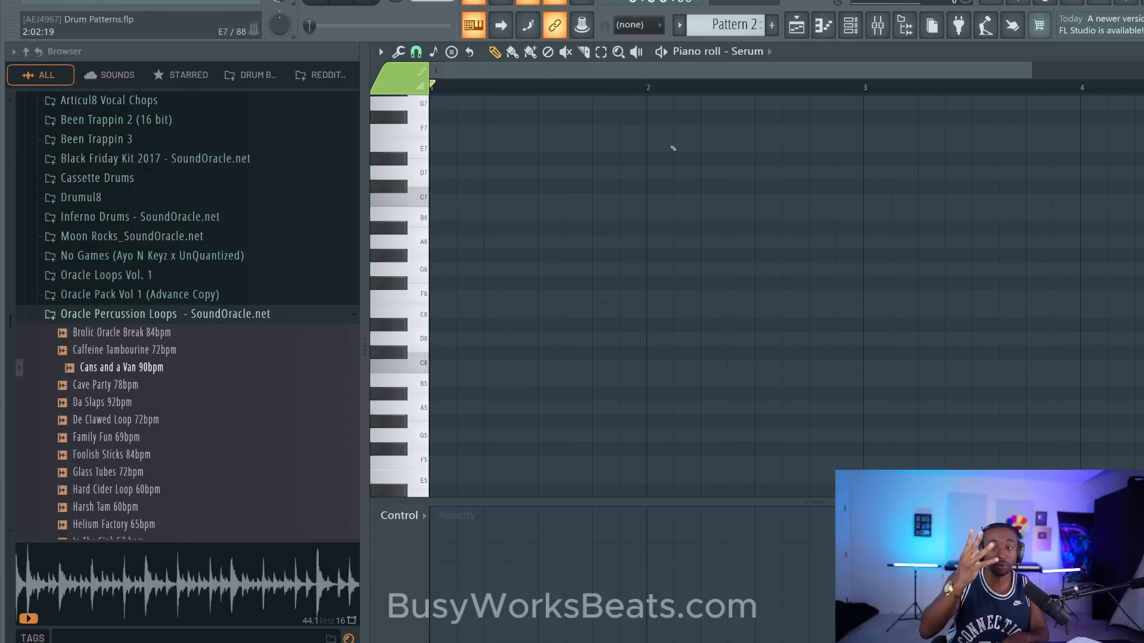
{"action": "key", "text": "space"}
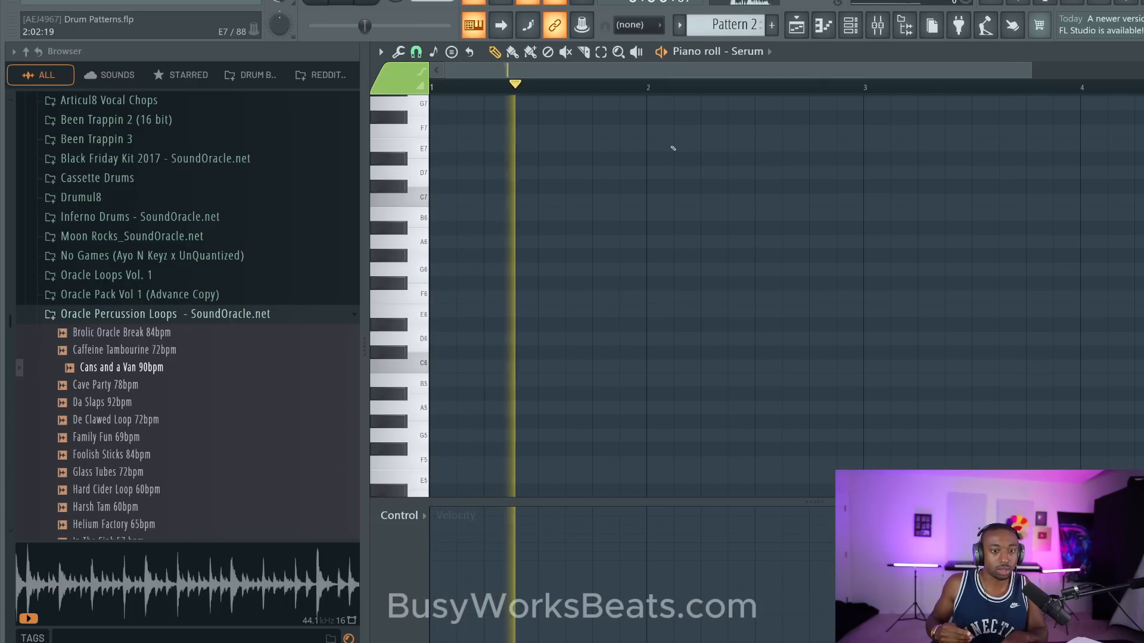
{"action": "key", "text": "space"}
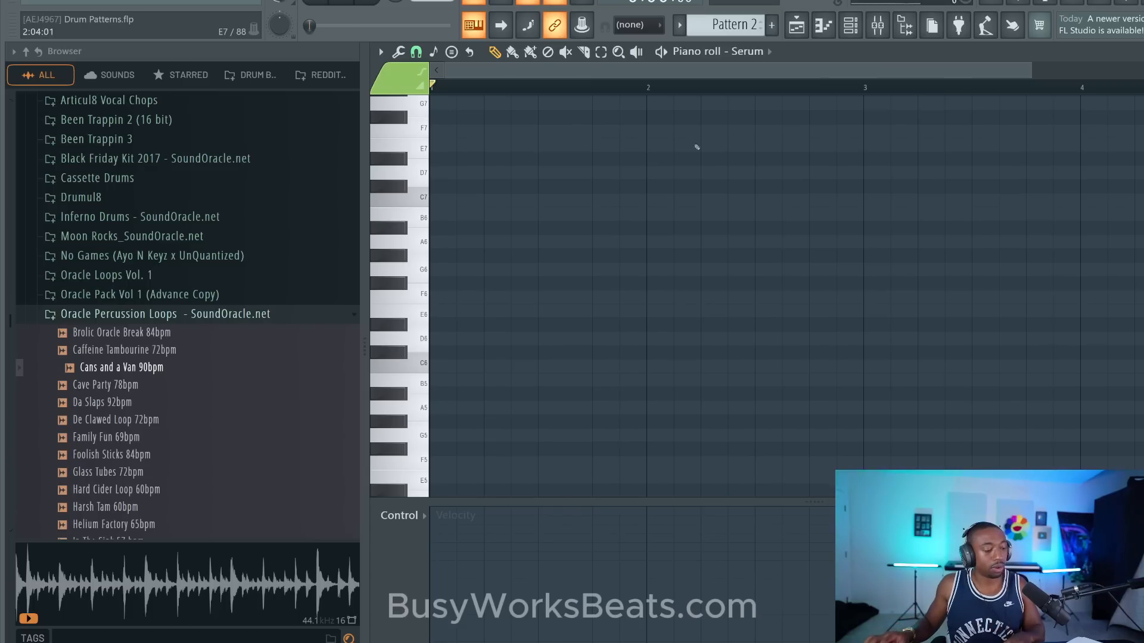
- Show the channel rack and look through the Song Samples and SoundOracle folders in the browser for drum sounds
{"action": "key", "text": "F6"}
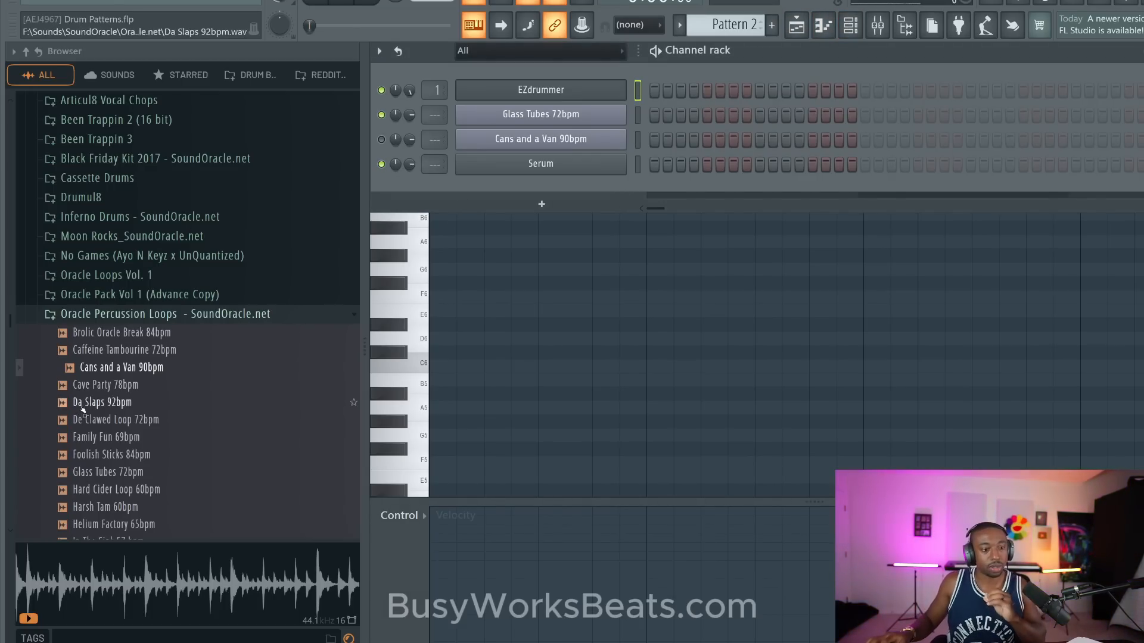
{"action": "scroll", "coordinate": [86, 402], "scroll_direction": "up", "scroll_amount": 3}
{"action": "scroll", "coordinate": [125, 290], "scroll_direction": "up", "scroll_amount": 6}
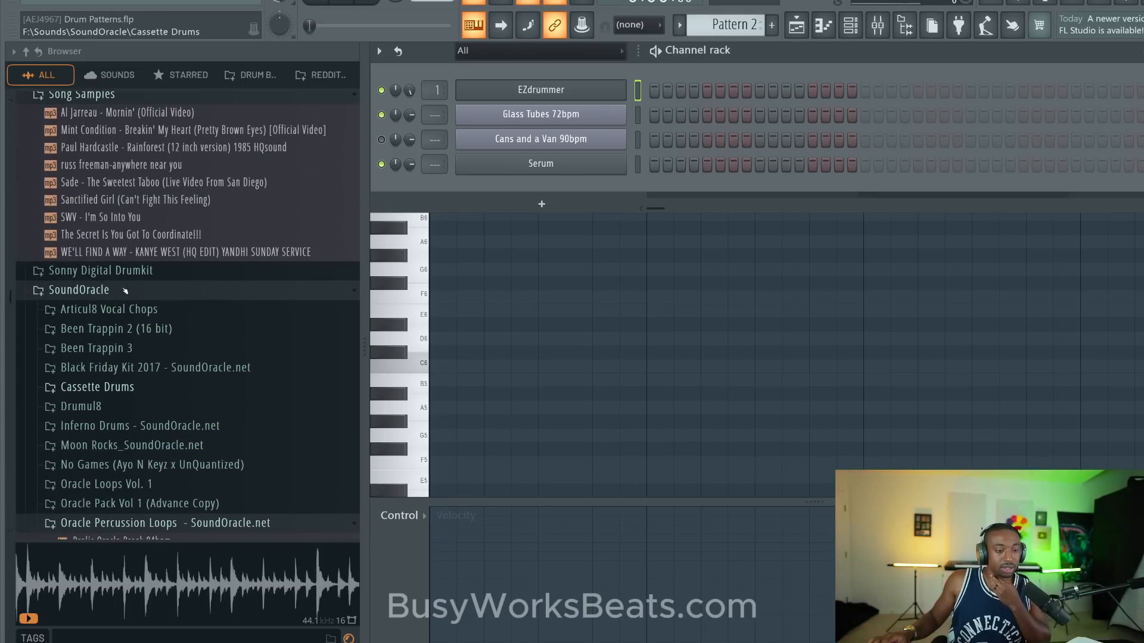
{"action": "scroll", "coordinate": [131, 210], "scroll_direction": "up", "scroll_amount": 6}
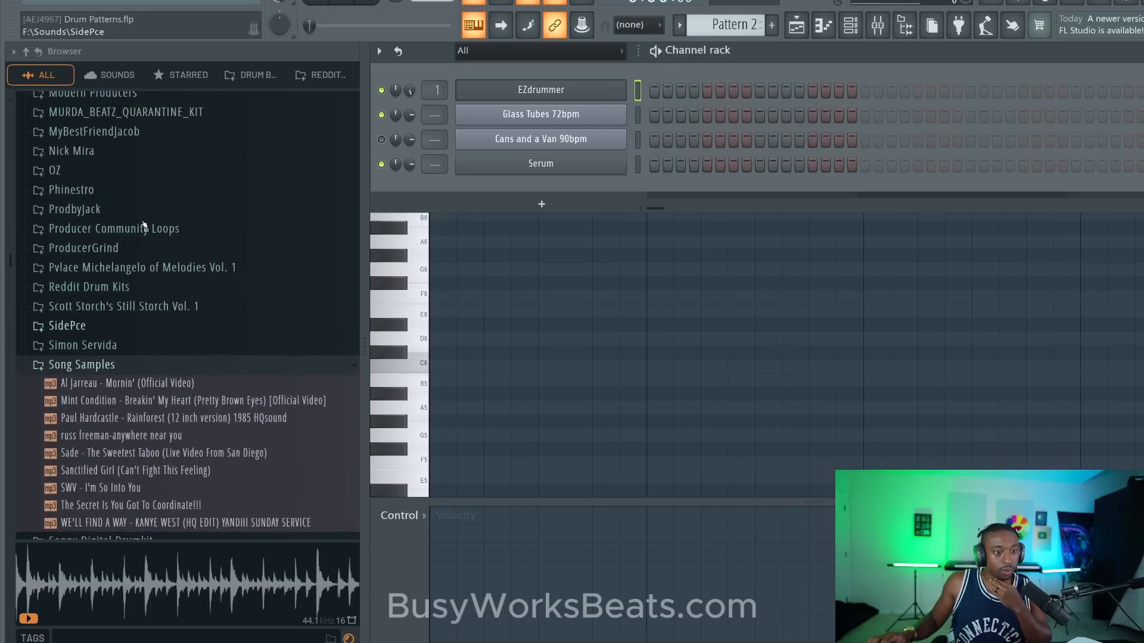
{"action": "scroll", "coordinate": [136, 335], "scroll_direction": "down", "scroll_amount": 15}
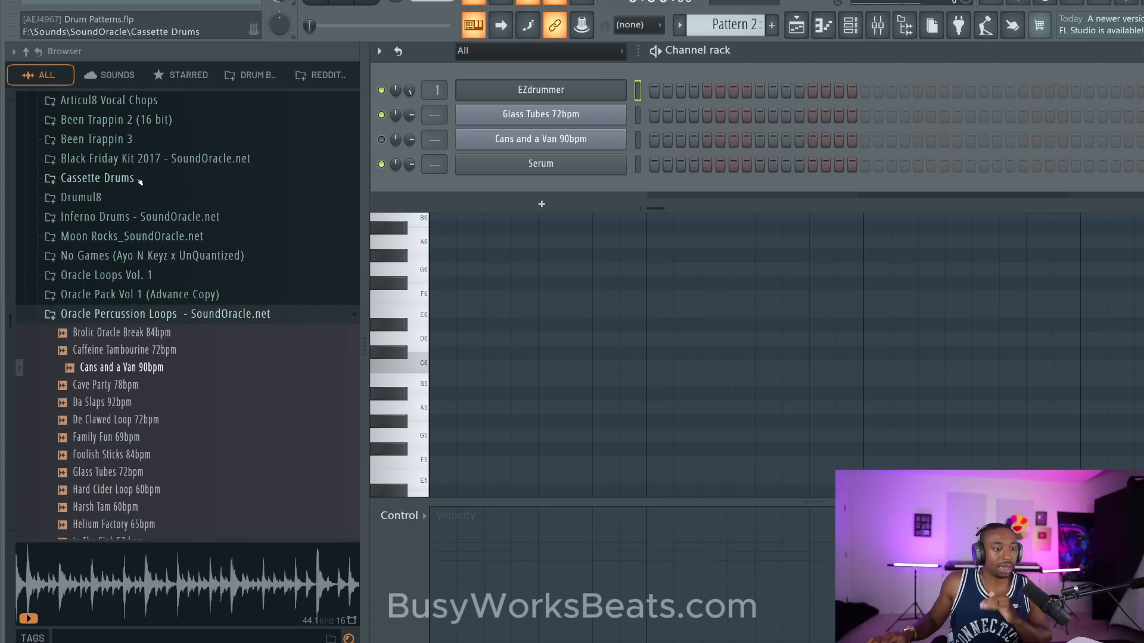
{"action": "scroll", "coordinate": [137, 197], "scroll_direction": "up", "scroll_amount": 6}
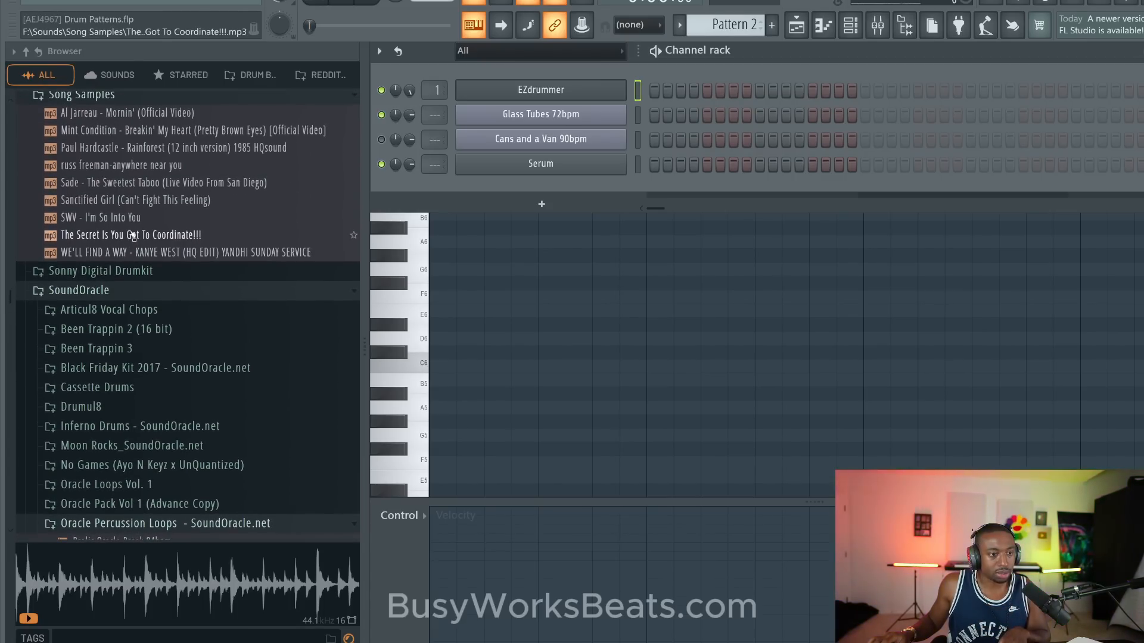
{"action": "scroll", "coordinate": [122, 241], "scroll_direction": "down", "scroll_amount": 15}
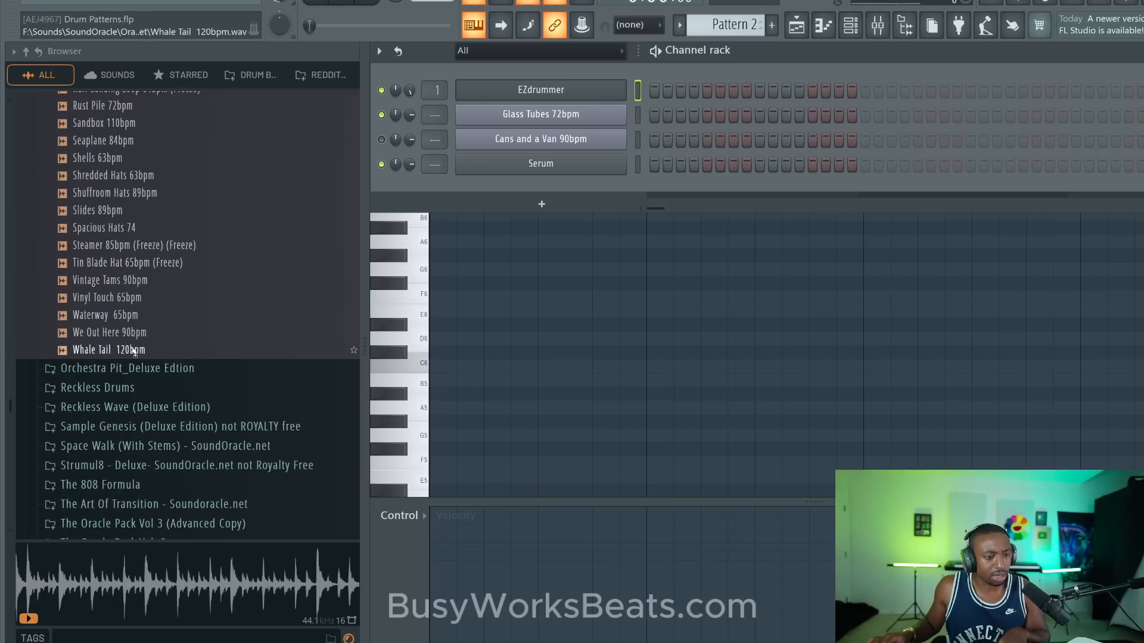
{"action": "scroll", "coordinate": [125, 333], "scroll_direction": "up", "scroll_amount": 12}
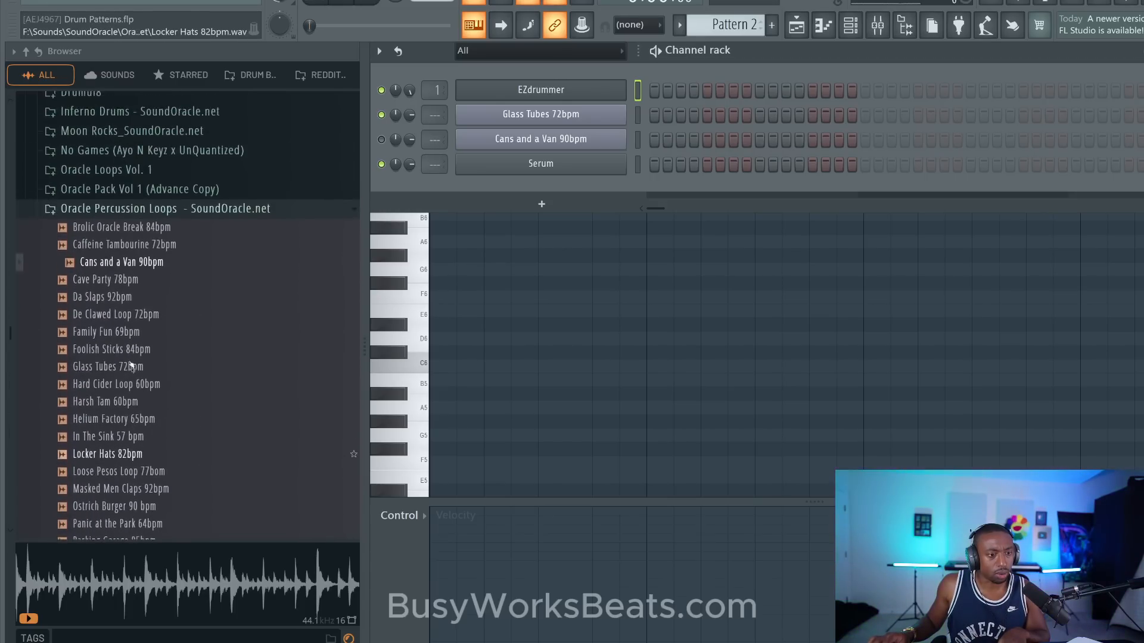
- Audition kicks in the Been Trappin 3 kit's Kicks_BT3 folder and load Kick_Quotes_One_Shot into a new channel
{"action": "left_click", "coordinate": [110, 348]}
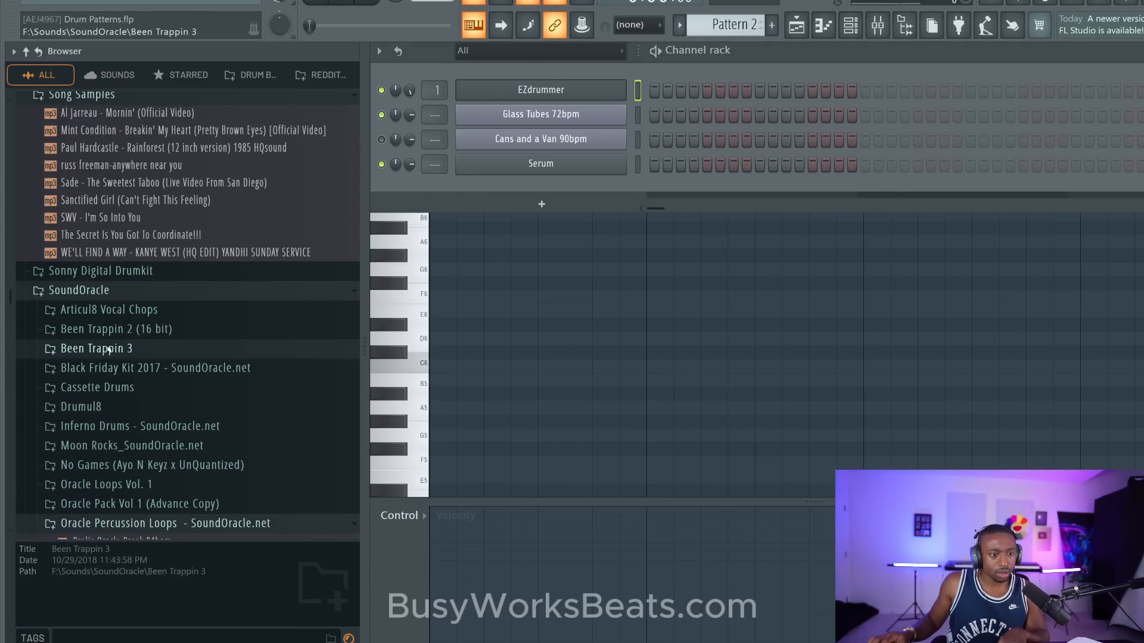
{"action": "left_click", "coordinate": [96, 406]}
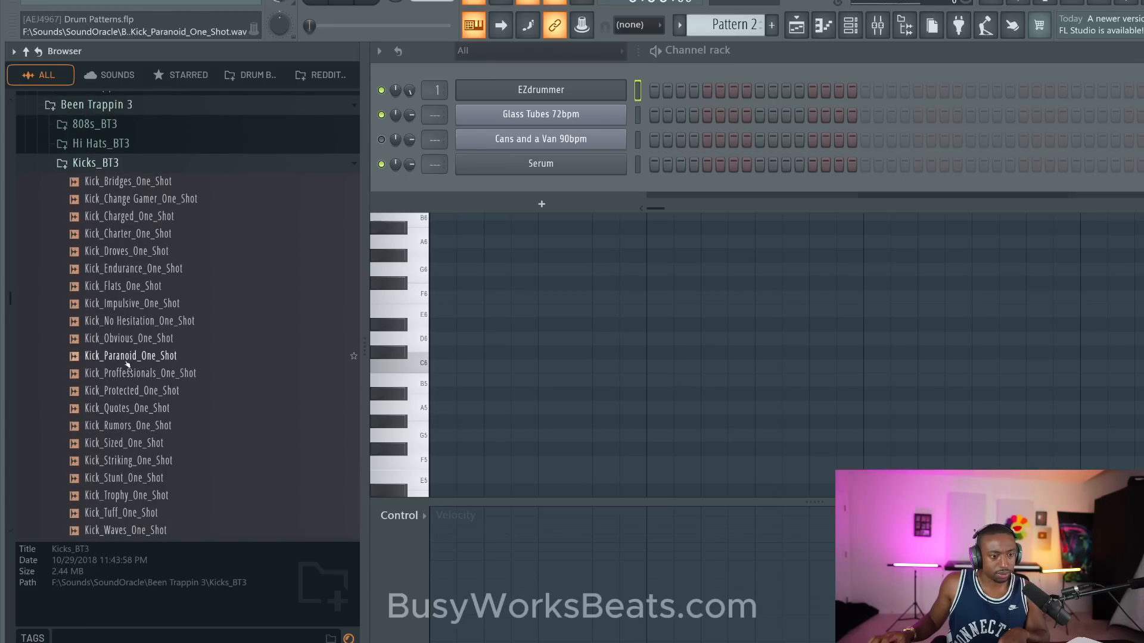
{"action": "left_click", "coordinate": [127, 359]}
{"action": "left_click", "coordinate": [117, 374]}
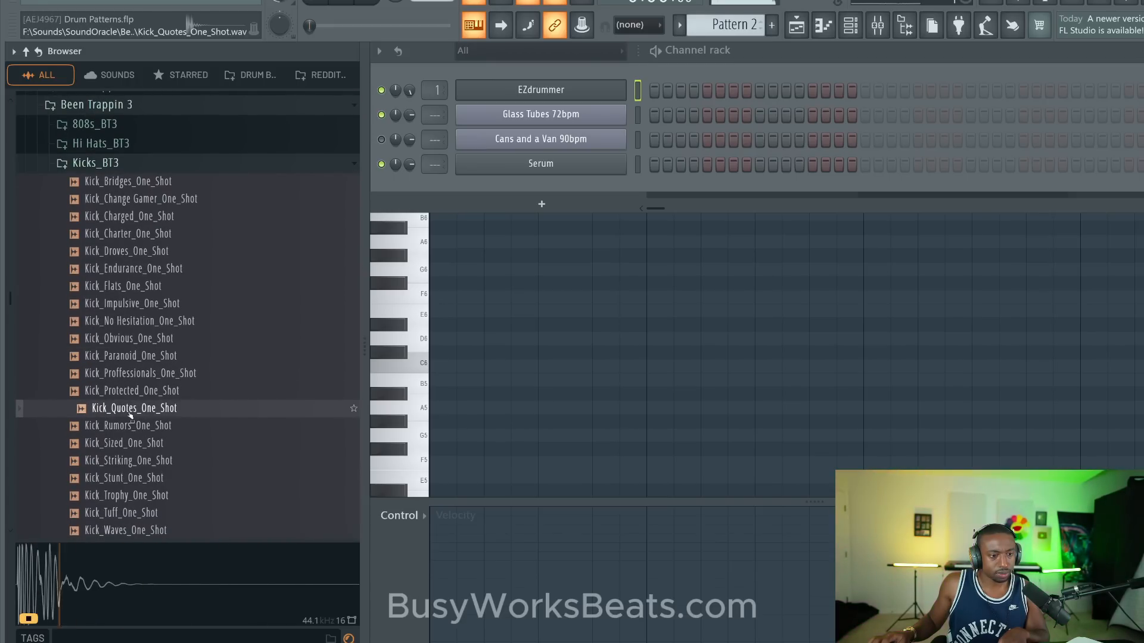
{"action": "left_click", "coordinate": [119, 409]}
{"action": "right_click", "coordinate": [119, 409]}
{"action": "left_click", "coordinate": [127, 409]}
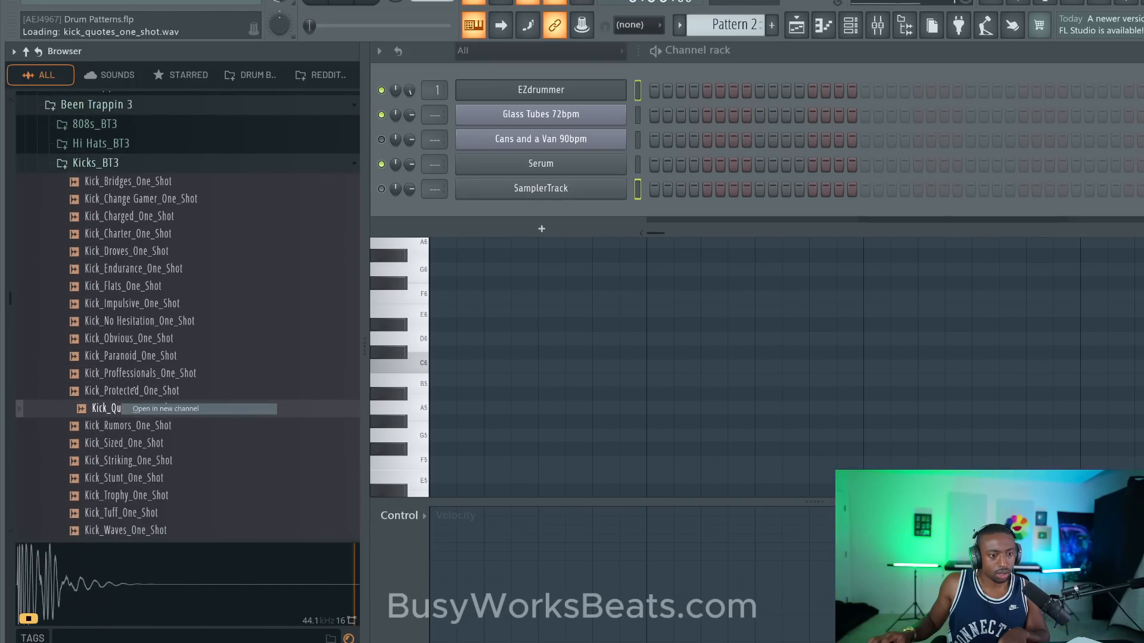
- Load Snare_Fracture_One_Shot from the Been Trappin 3 kit's Snares_BT3 folder into a new channel
{"action": "left_click", "coordinate": [95, 178]}
{"action": "left_click", "coordinate": [99, 236]}
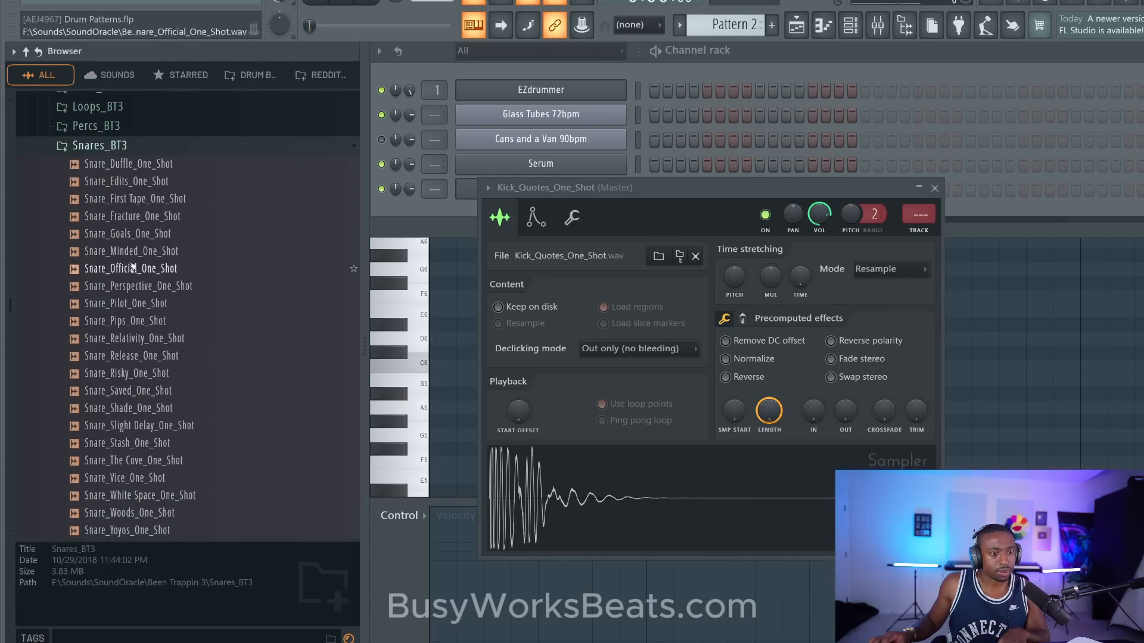
{"action": "left_click", "coordinate": [131, 216]}
{"action": "right_click", "coordinate": [125, 218]}
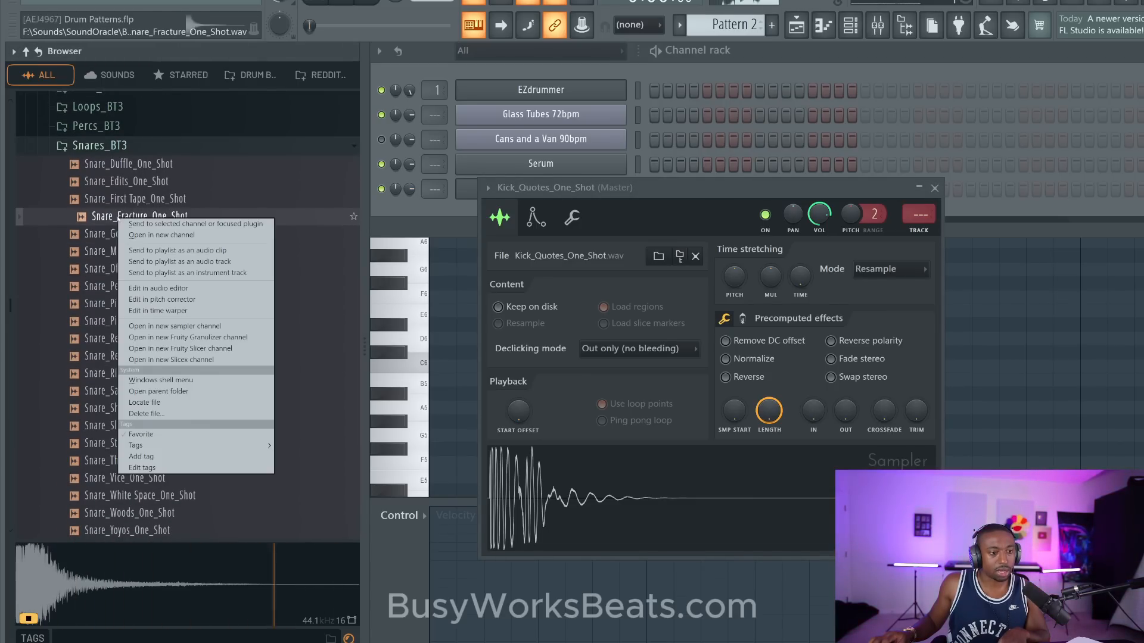
{"action": "left_click", "coordinate": [137, 235]}
- Program the kick on steps 1, 5, 9 and 13 and the snare on steps 5 and 13, and play the pattern
{"action": "left_click", "coordinate": [654, 189]}
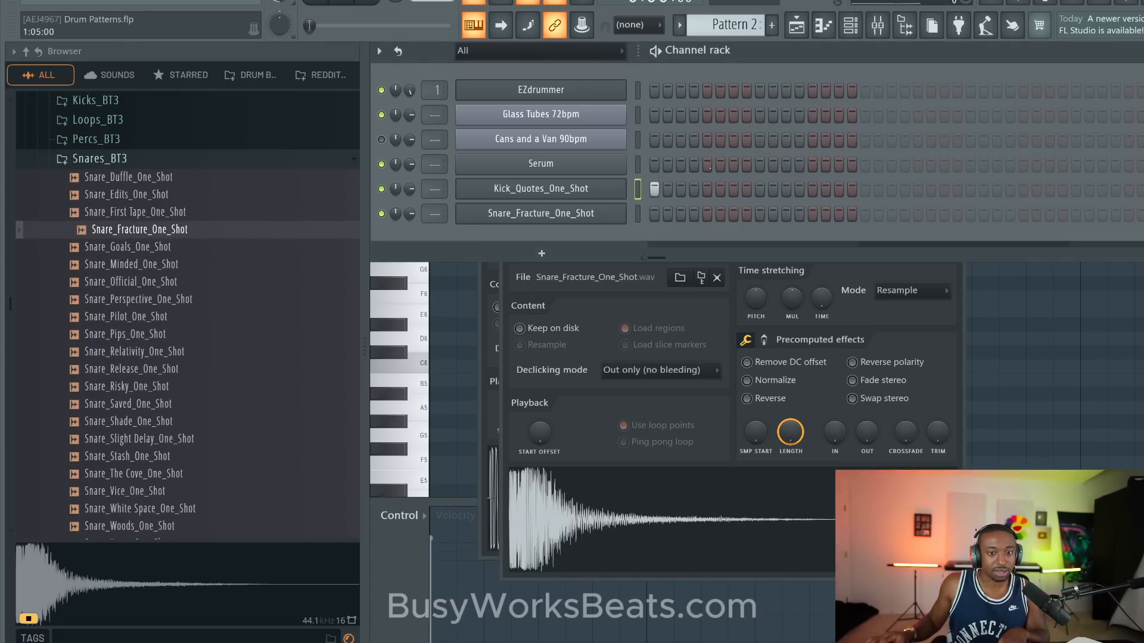
{"action": "left_click", "coordinate": [707, 189]}
{"action": "left_click", "coordinate": [759, 189]}
{"action": "left_click", "coordinate": [812, 189]}
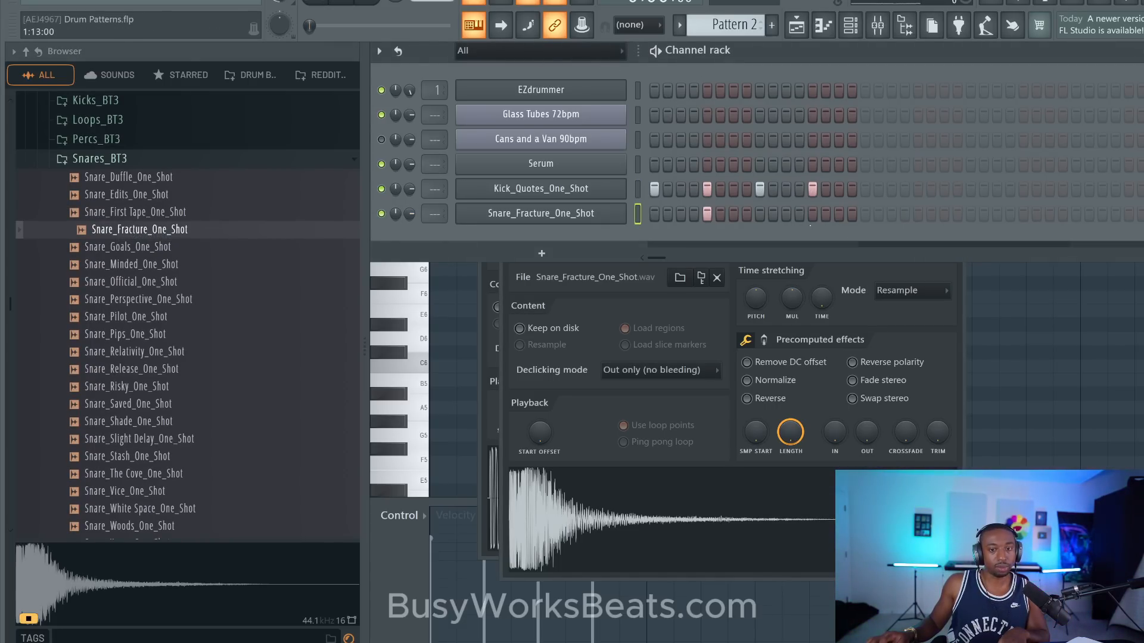
{"action": "left_click", "coordinate": [812, 214]}
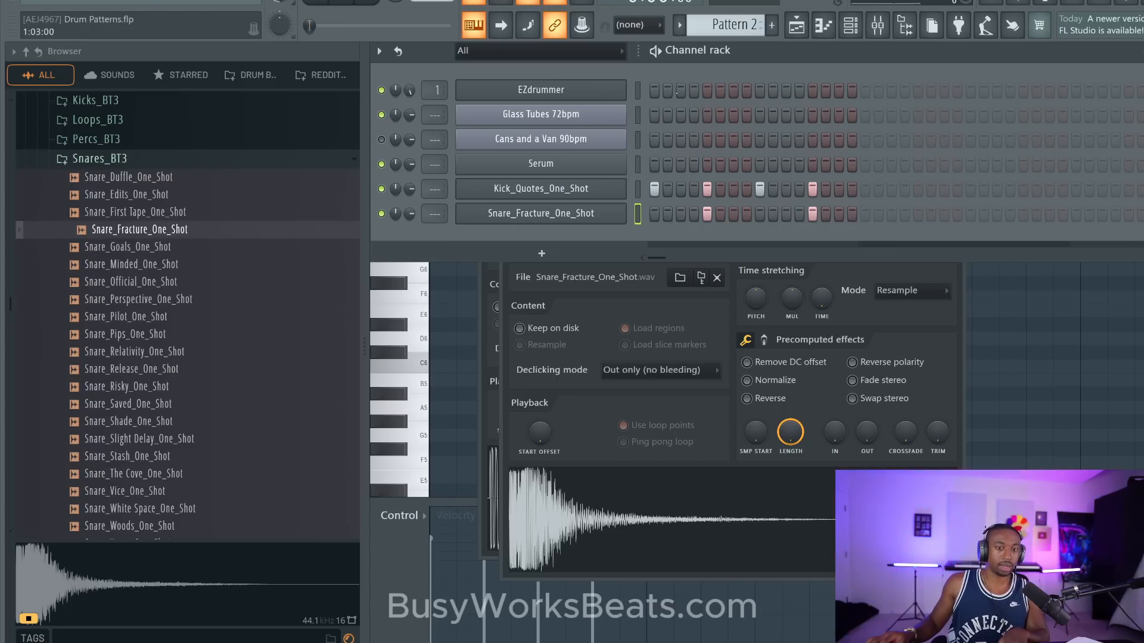
{"action": "key", "text": "space"}
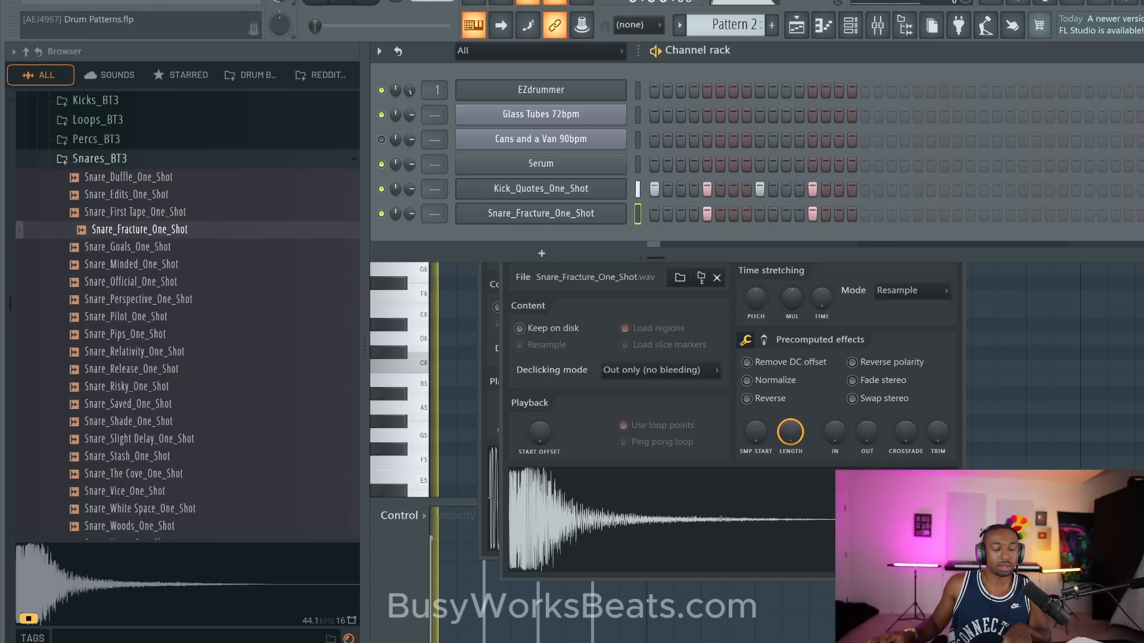
{"action": "key", "text": "space"}
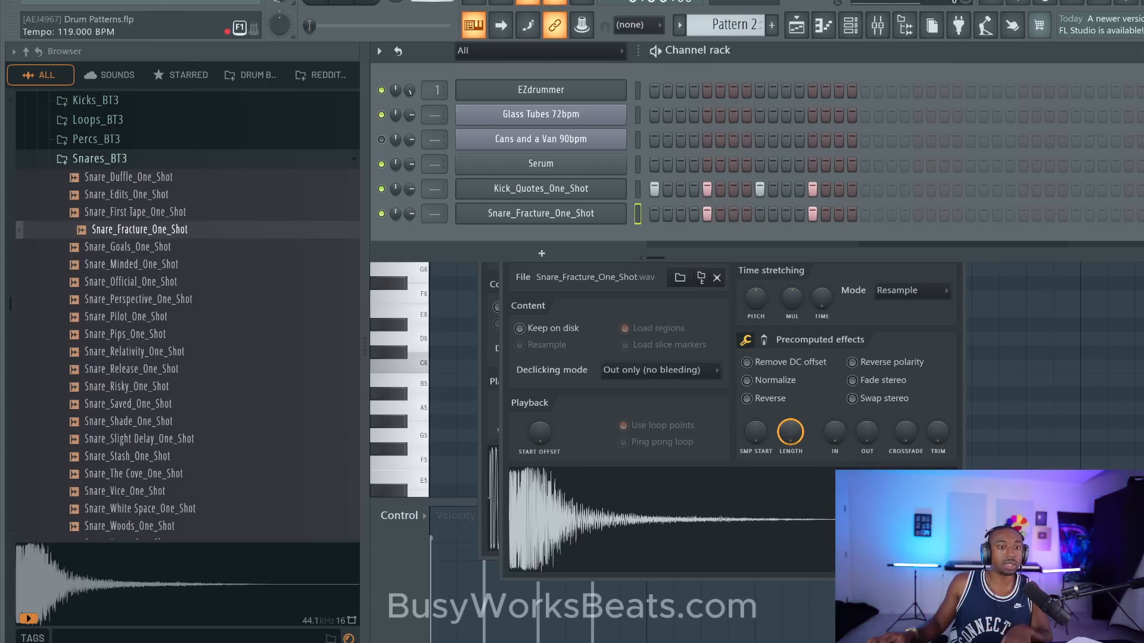
- Try the kick and snare pattern at different tempos, including 124 and 101 BPM, playing and stopping it to compare
{"action": "left_click_drag", "start_coordinate": [432, 0], "coordinate": [431, 2]}
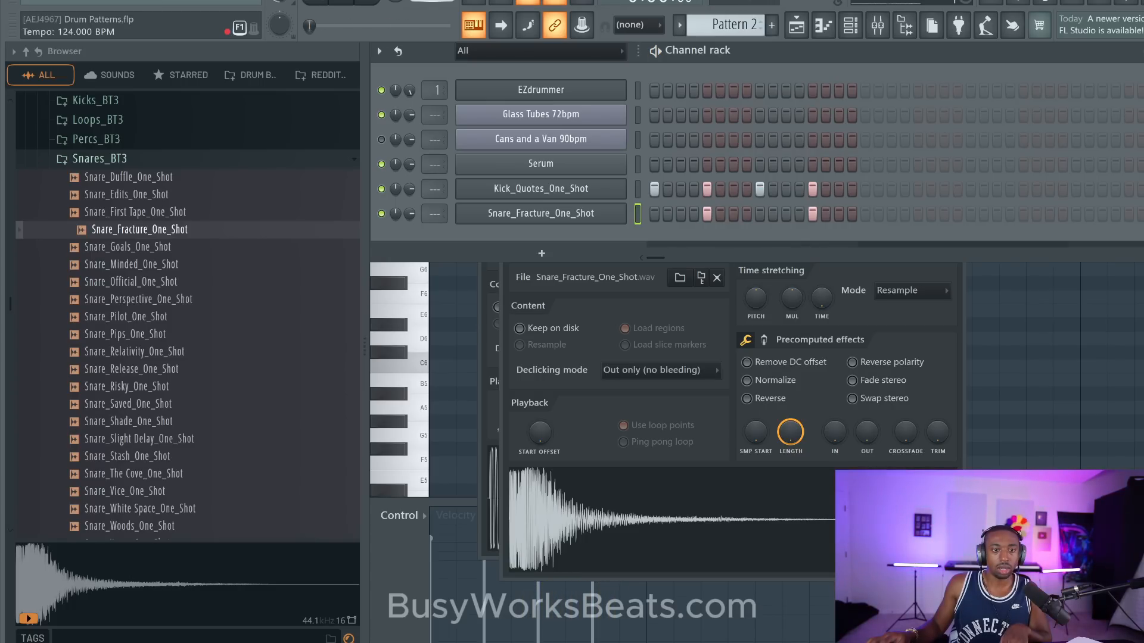
{"action": "left_click_drag", "start_coordinate": [432, 3], "coordinate": [432, 4]}
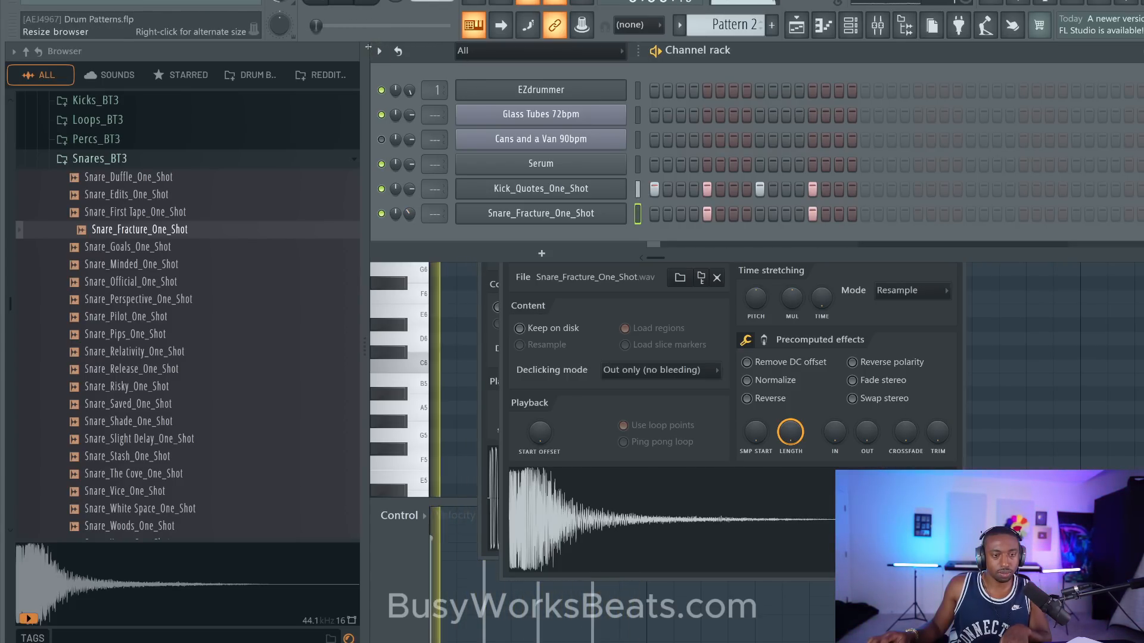
{"action": "key", "text": "space"}
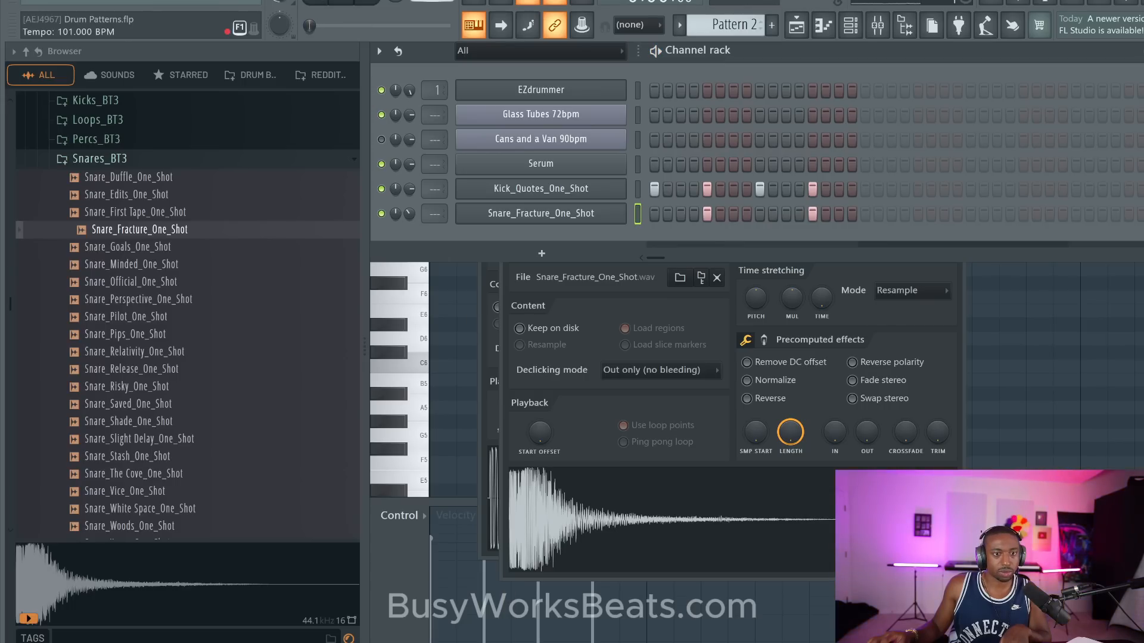
{"action": "key", "text": "space"}
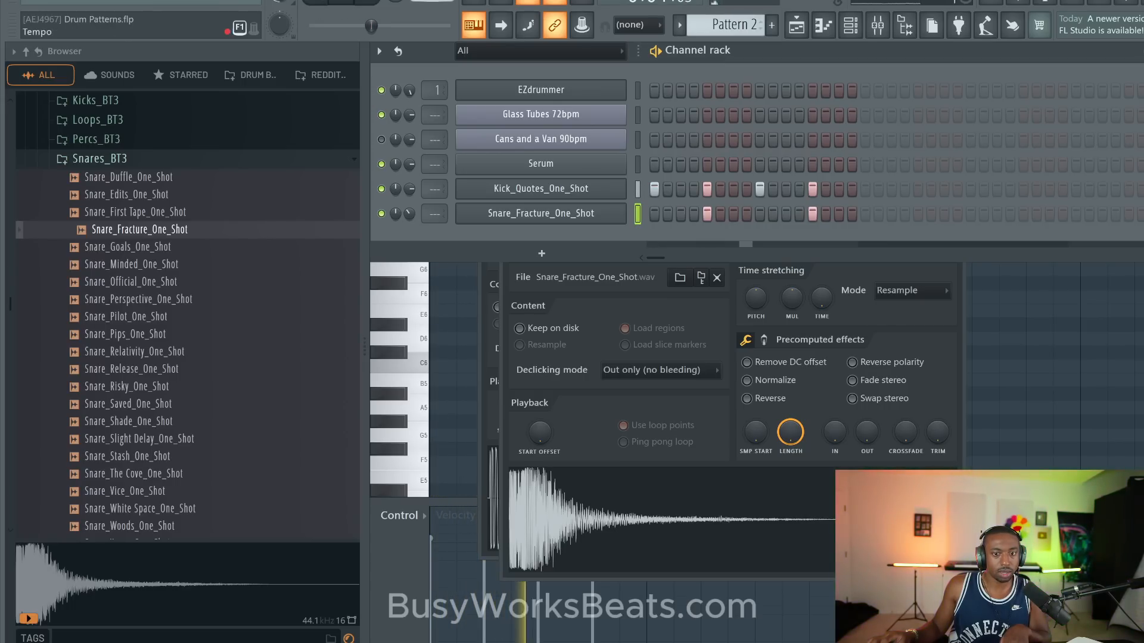
{"action": "key", "text": "space"}
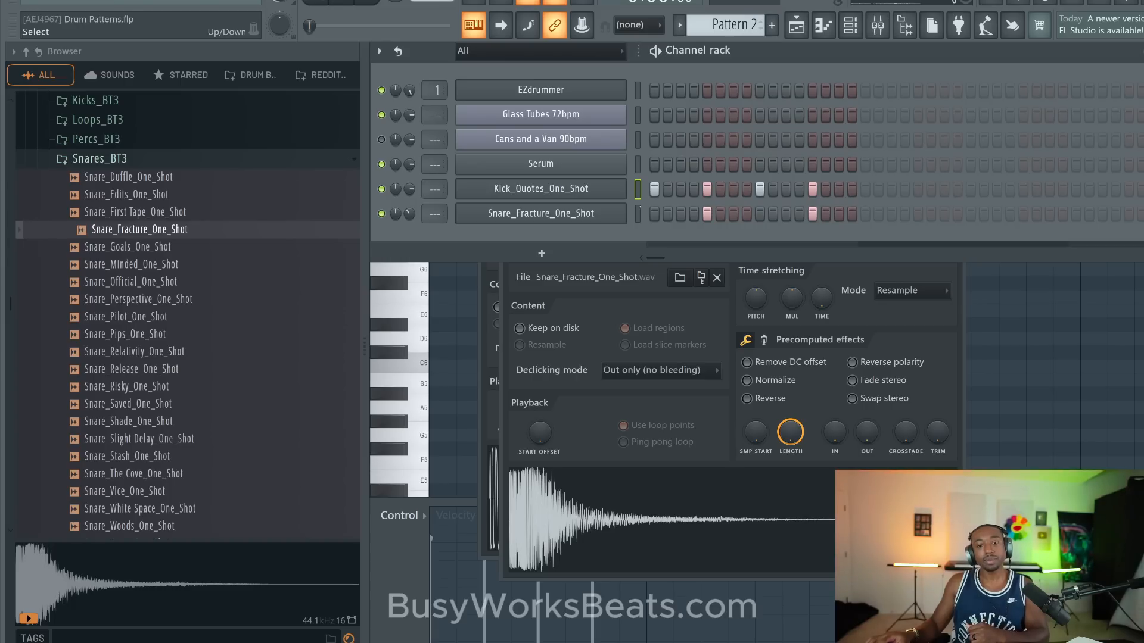
{"action": "left_click", "coordinate": [637, 214]}
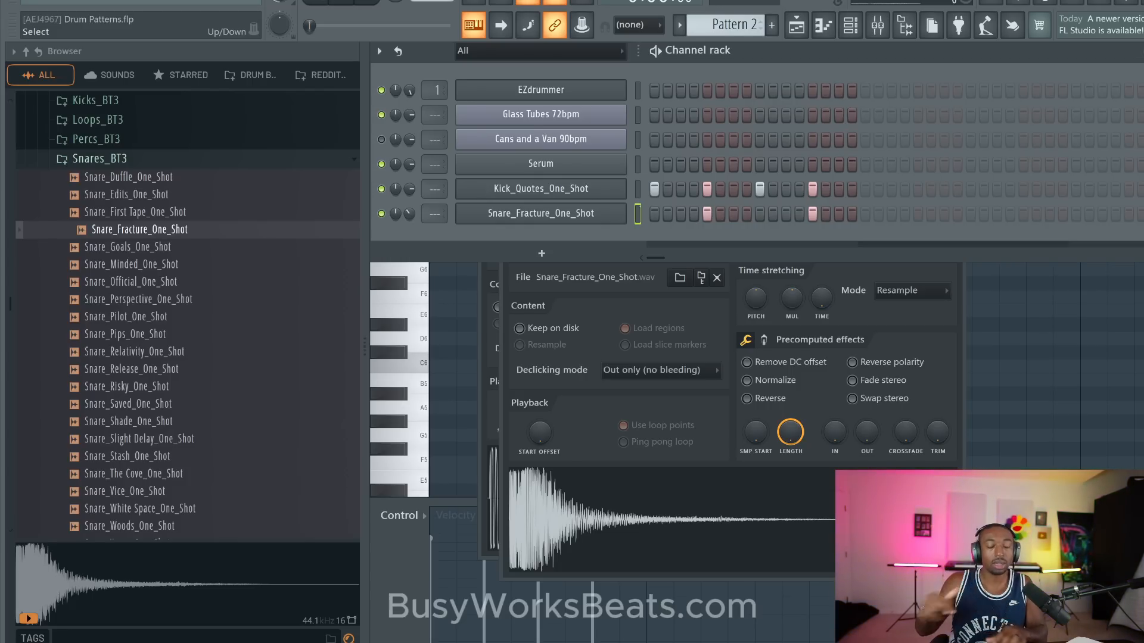
{"action": "left_click", "coordinate": [638, 214]}
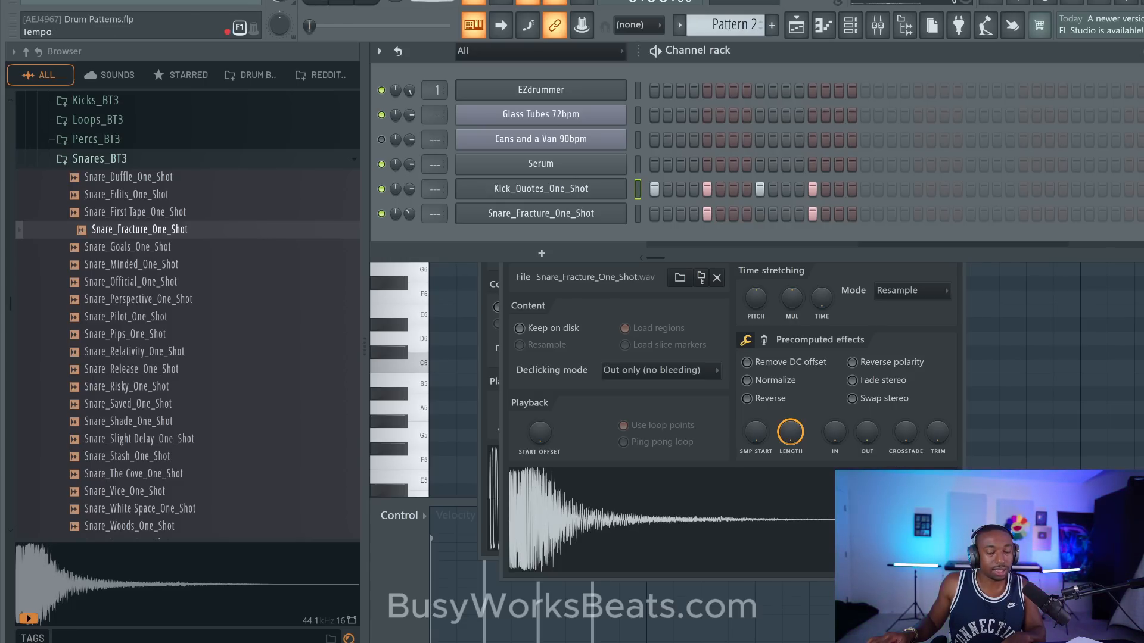
- Raise the project tempo to 126 BPM, playing and stopping the kick and snare pattern to hear it faster
{"action": "scroll", "coordinate": [432, 1], "scroll_direction": "up", "scroll_amount": 2}
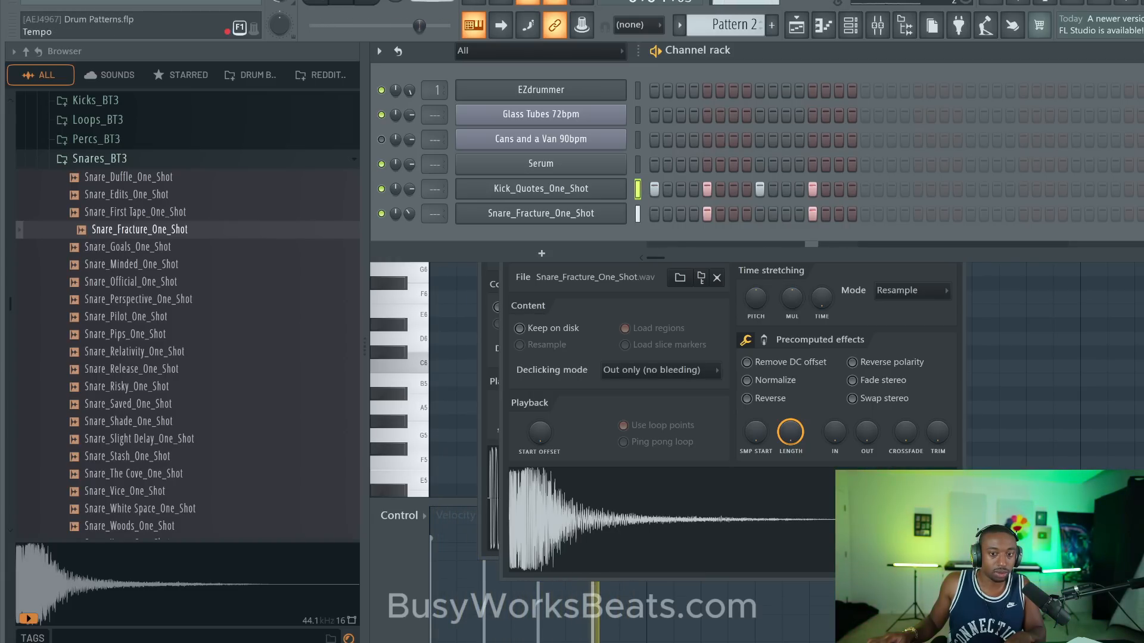
{"action": "scroll", "coordinate": [433, 0], "scroll_direction": "up", "scroll_amount": 11}
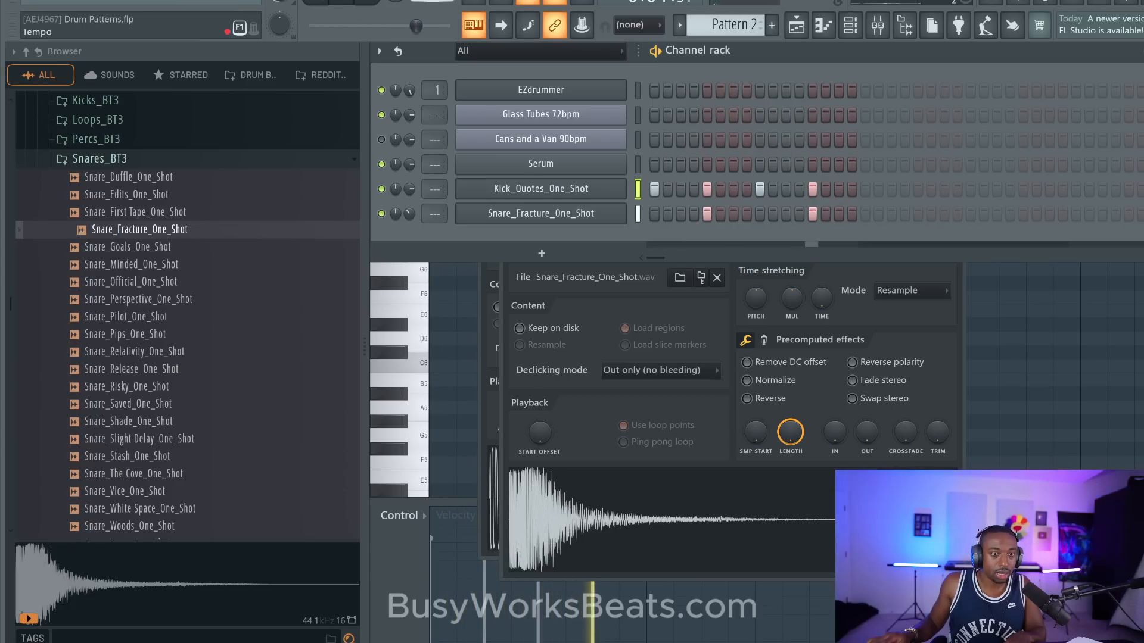
{"action": "key", "text": "space"}
{"action": "scroll", "coordinate": [433, 0], "scroll_direction": "up", "scroll_amount": 2}
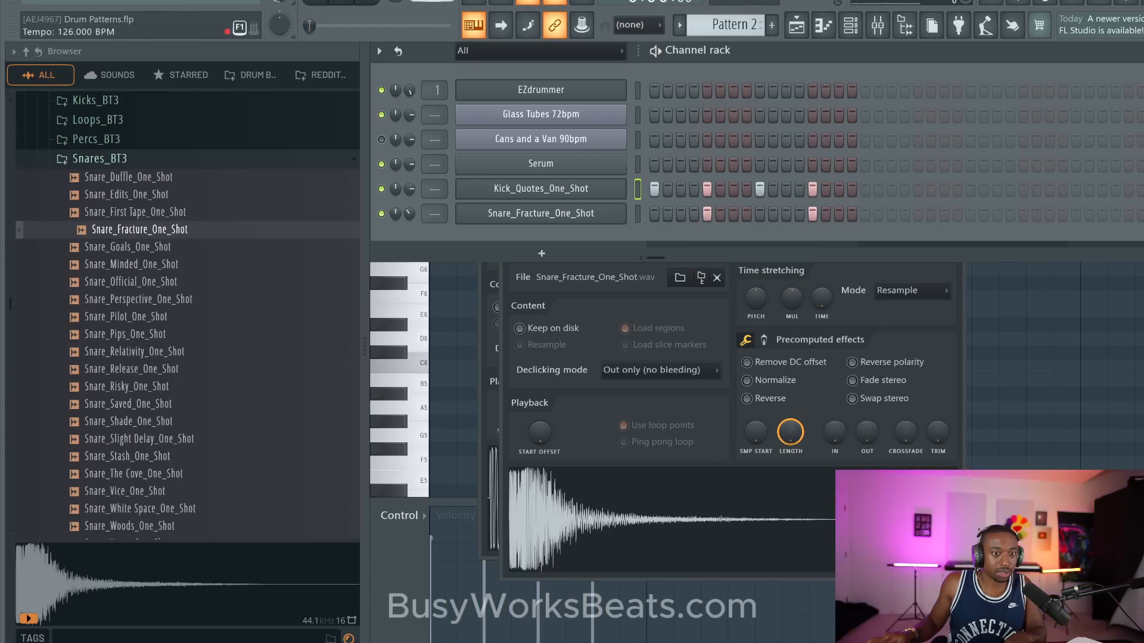
{"action": "key", "text": "space"}
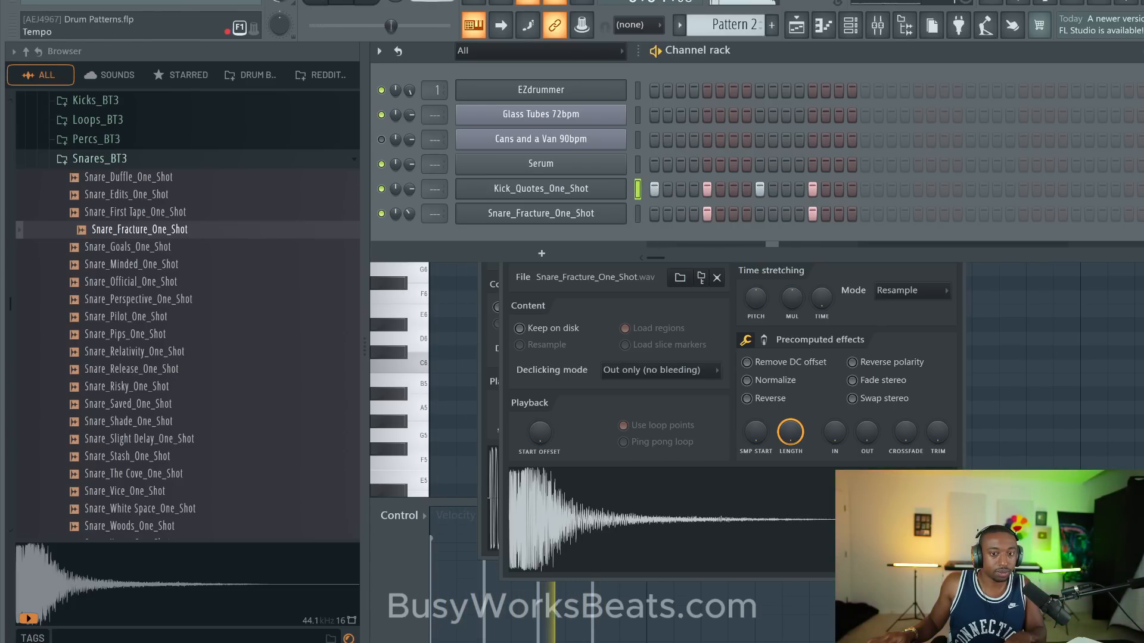
{"action": "key", "text": "space"}
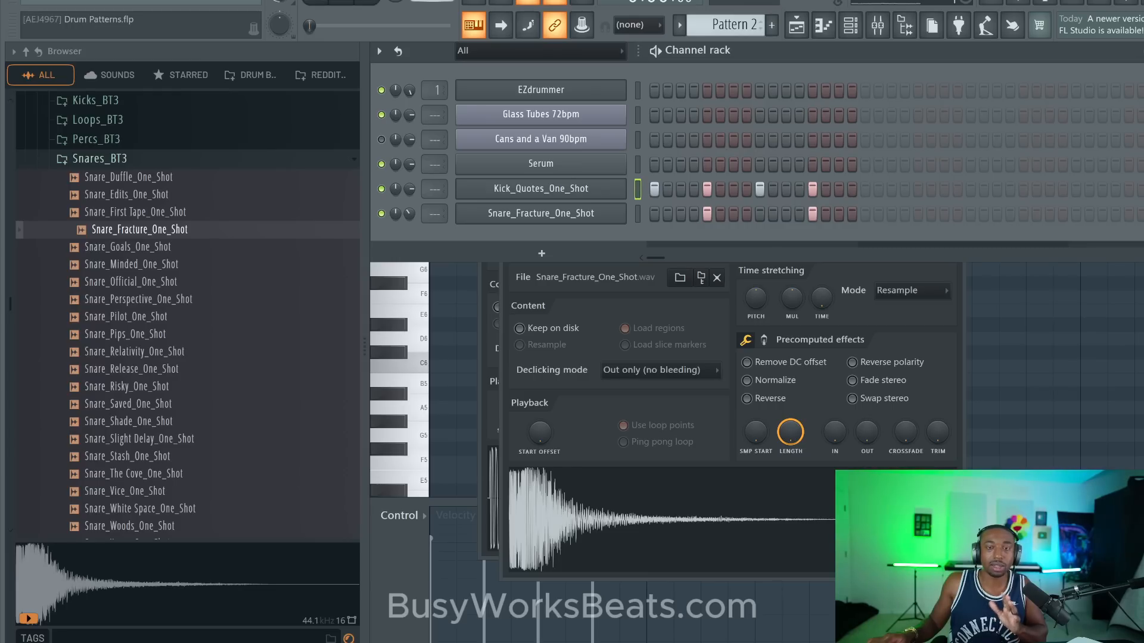
- Lower the tempo and play the kick alone with the Snare_Fracture_One_Shot channel muted, stopping playback after listening
{"action": "scroll", "coordinate": [432, 1], "scroll_direction": "down", "scroll_amount": 1}
{"action": "scroll", "coordinate": [432, 1], "scroll_direction": "down", "scroll_amount": 5}
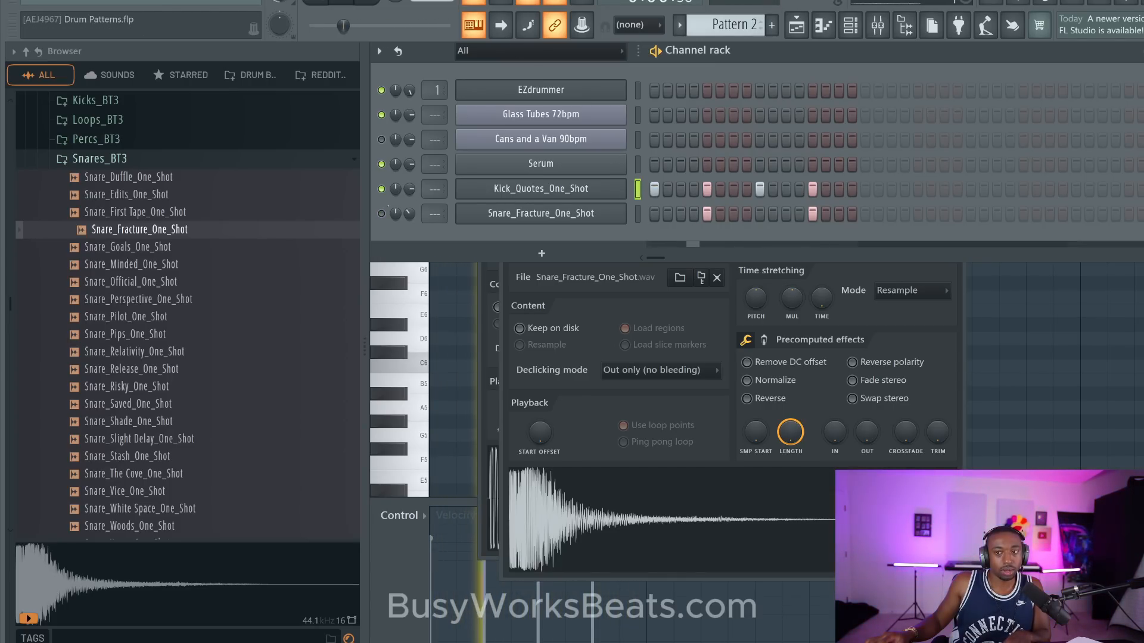
{"action": "key", "text": "space"}
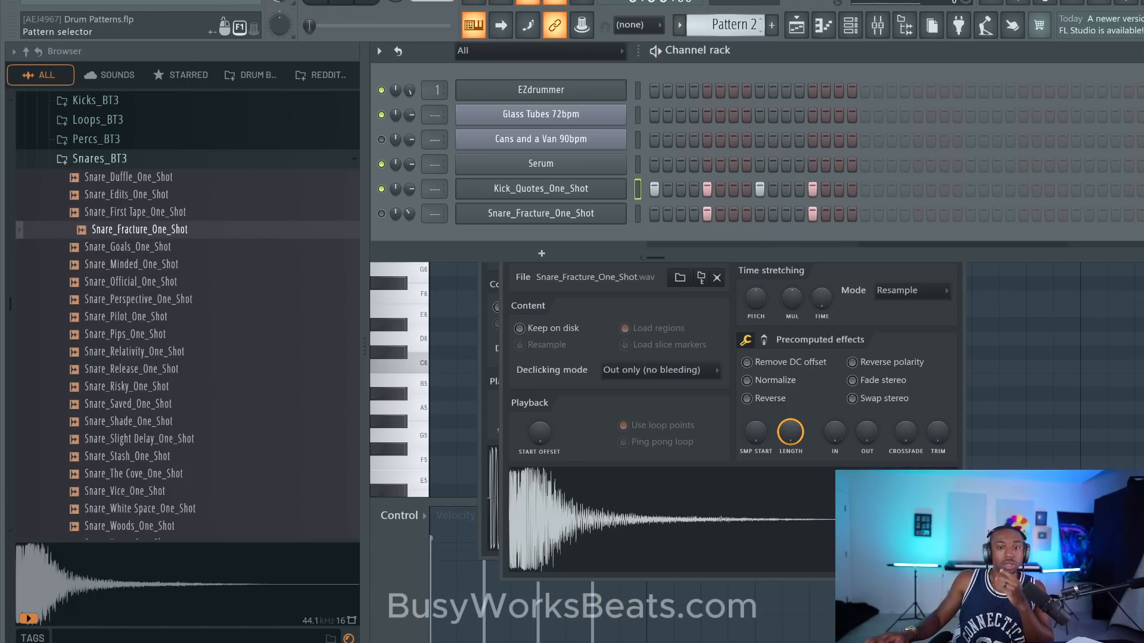
- Switch to Pattern 3 and look through the sample folders inside Sounds for a drum kit
{"action": "left_click_drag", "start_coordinate": [724, 25], "coordinate": [725, 19]}
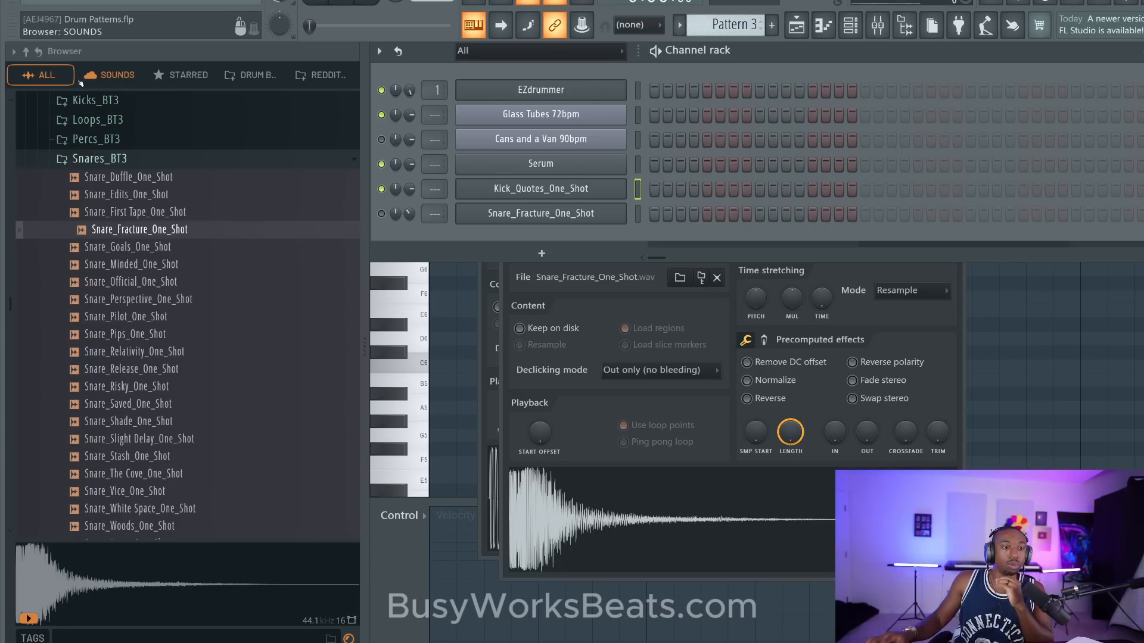
{"action": "left_click", "coordinate": [26, 52]}
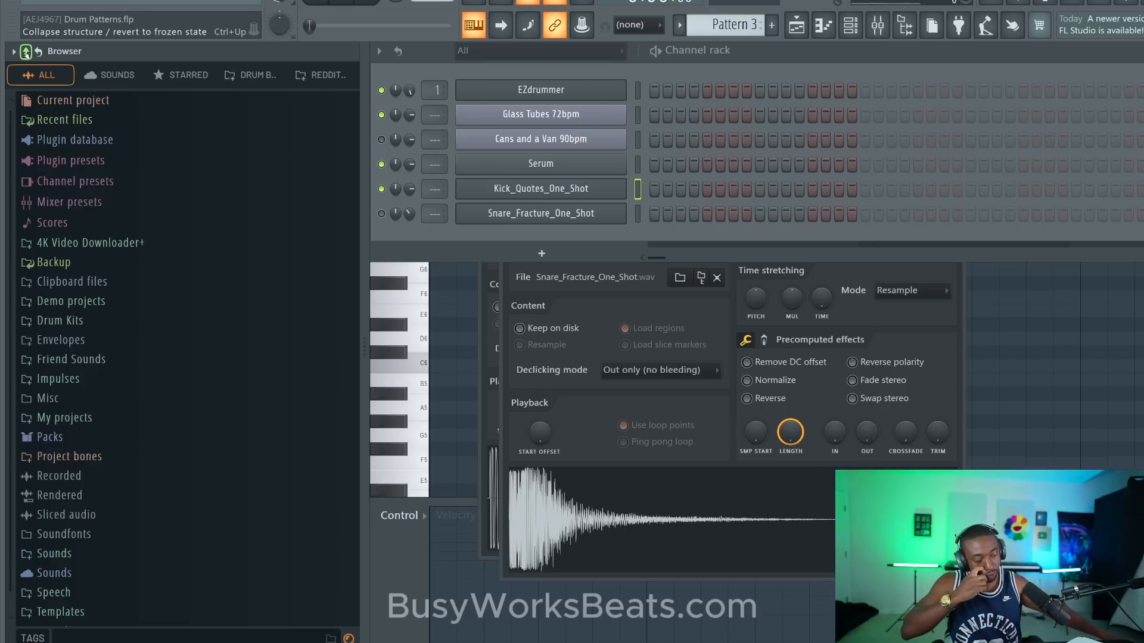
{"action": "left_click", "coordinate": [75, 363]}
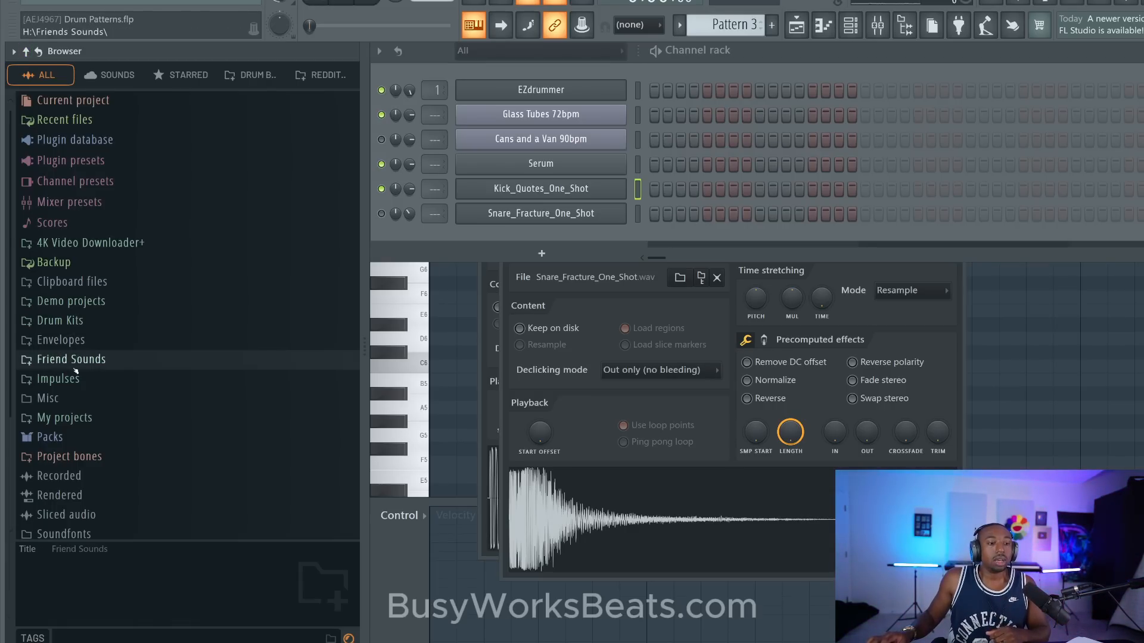
{"action": "scroll", "coordinate": [77, 361], "scroll_direction": "down", "scroll_amount": 3}
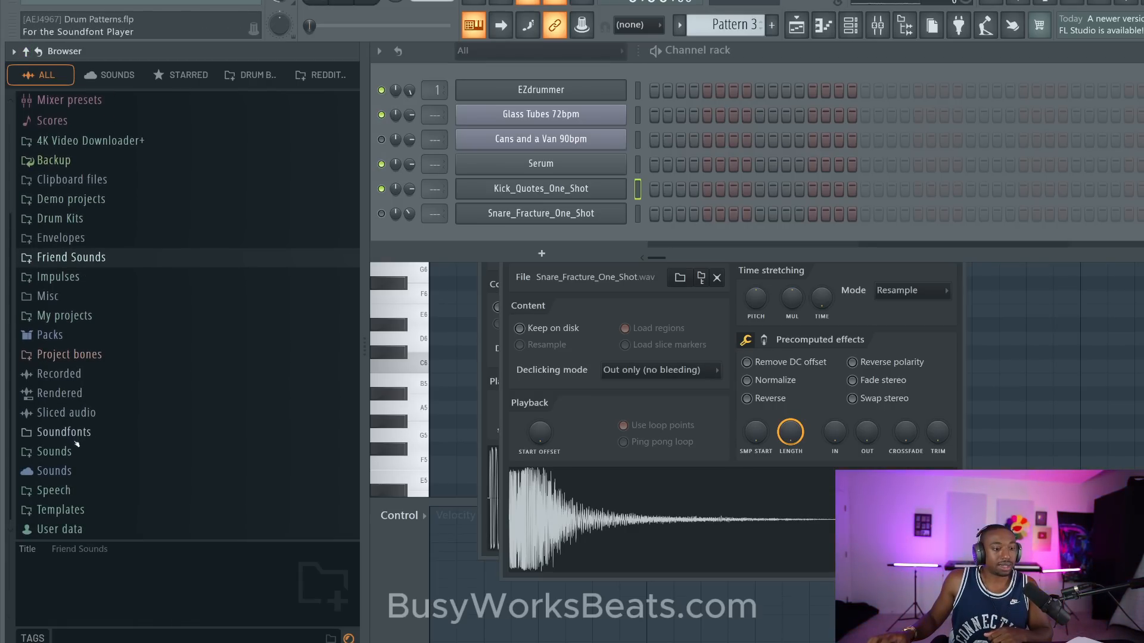
{"action": "left_click", "coordinate": [78, 451]}
{"action": "scroll", "coordinate": [143, 364], "scroll_direction": "down", "scroll_amount": 3}
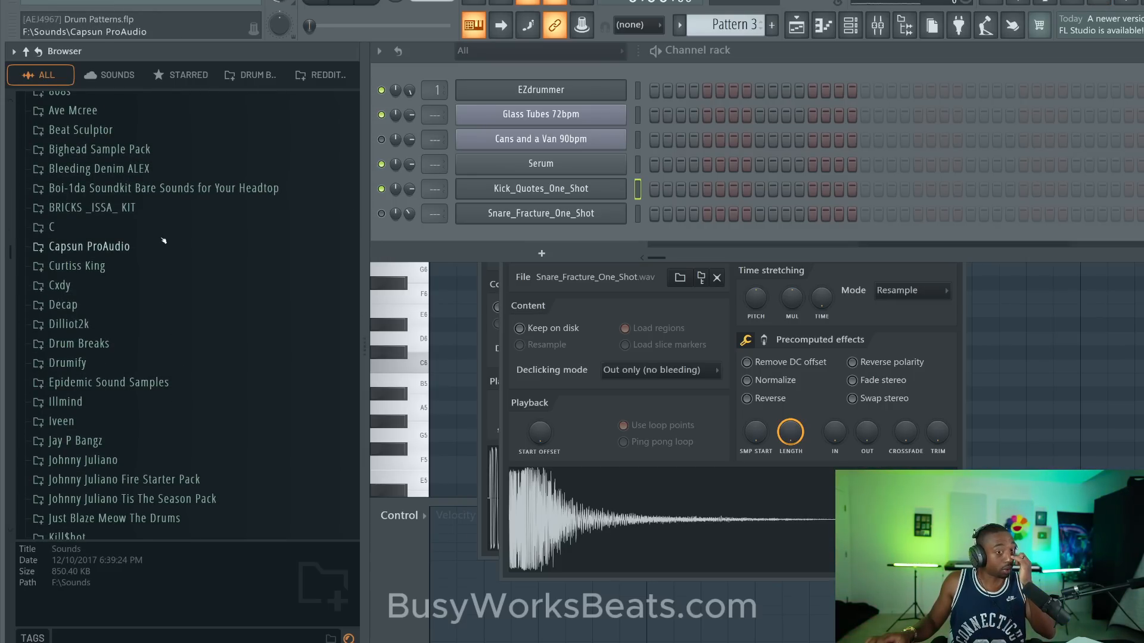
{"action": "scroll", "coordinate": [175, 233], "scroll_direction": "down", "scroll_amount": 5}
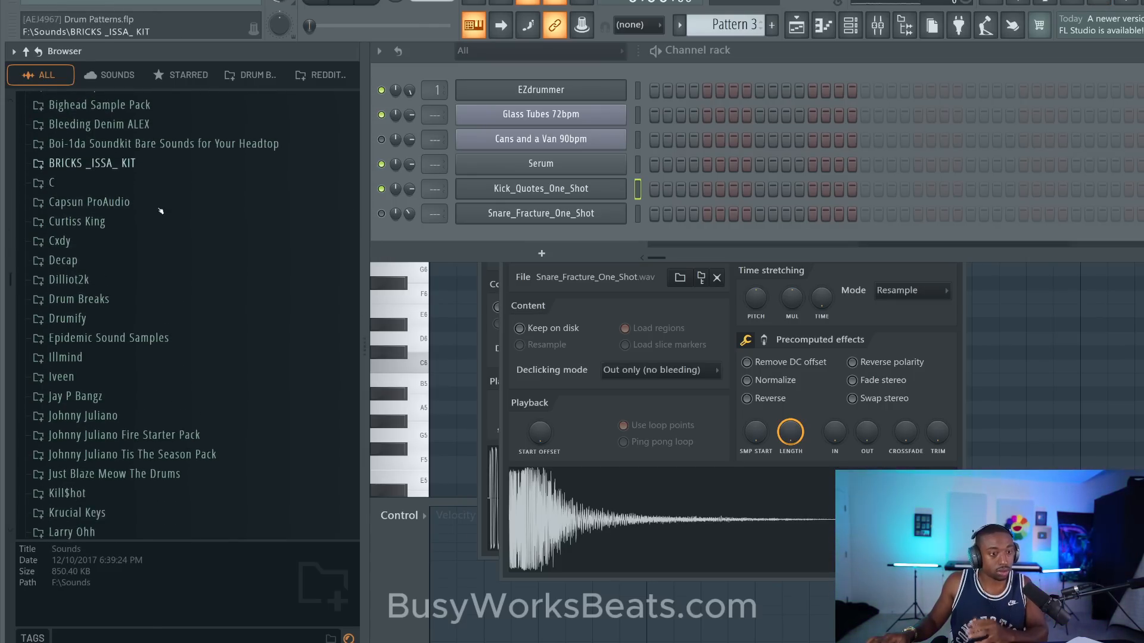
{"action": "scroll", "coordinate": [169, 222], "scroll_direction": "down", "scroll_amount": 8}
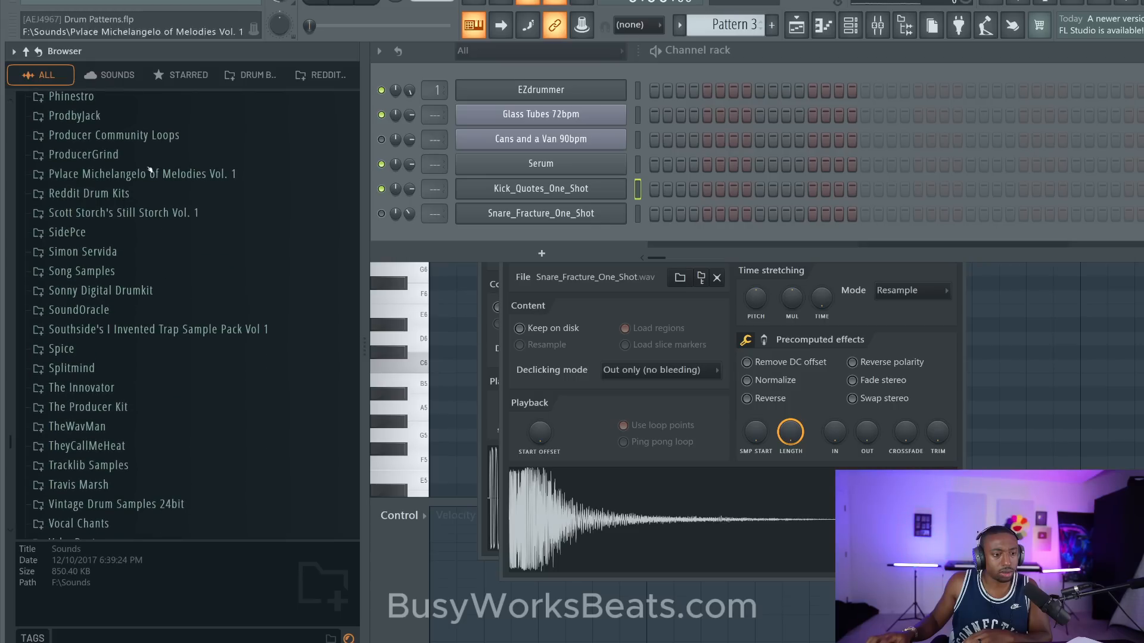
- Adjust the project tempo and place the Behanzin-105 bpm loop from the Starboy_afrobeat drumkit at bar 1 of playlist Track 1
{"action": "left_click", "coordinate": [317, 83]}
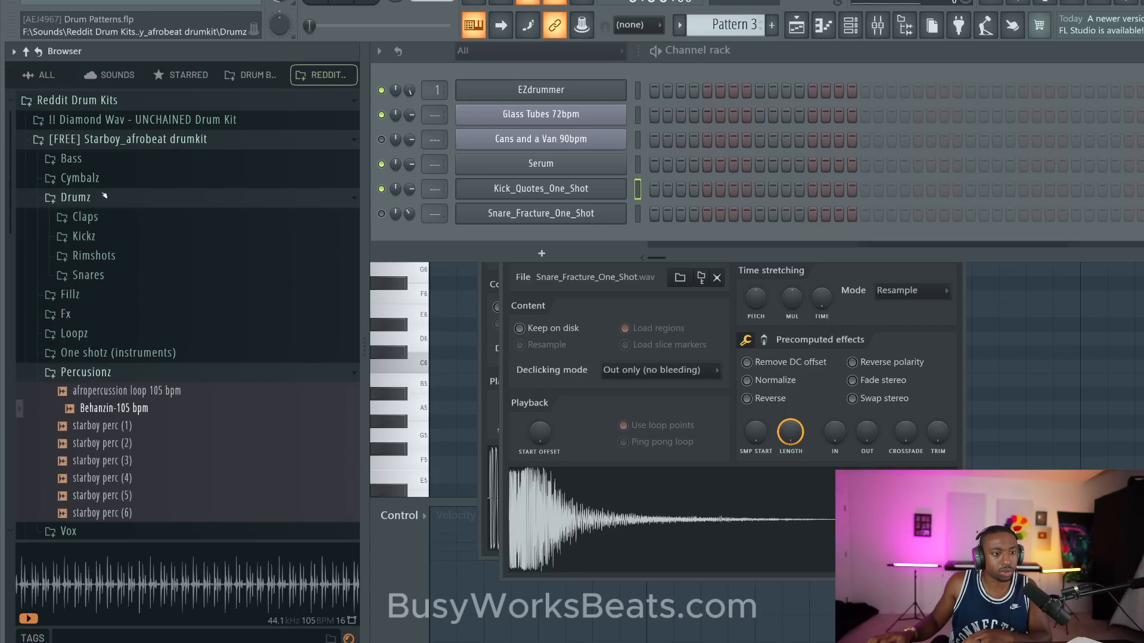
{"action": "left_click", "coordinate": [109, 410]}
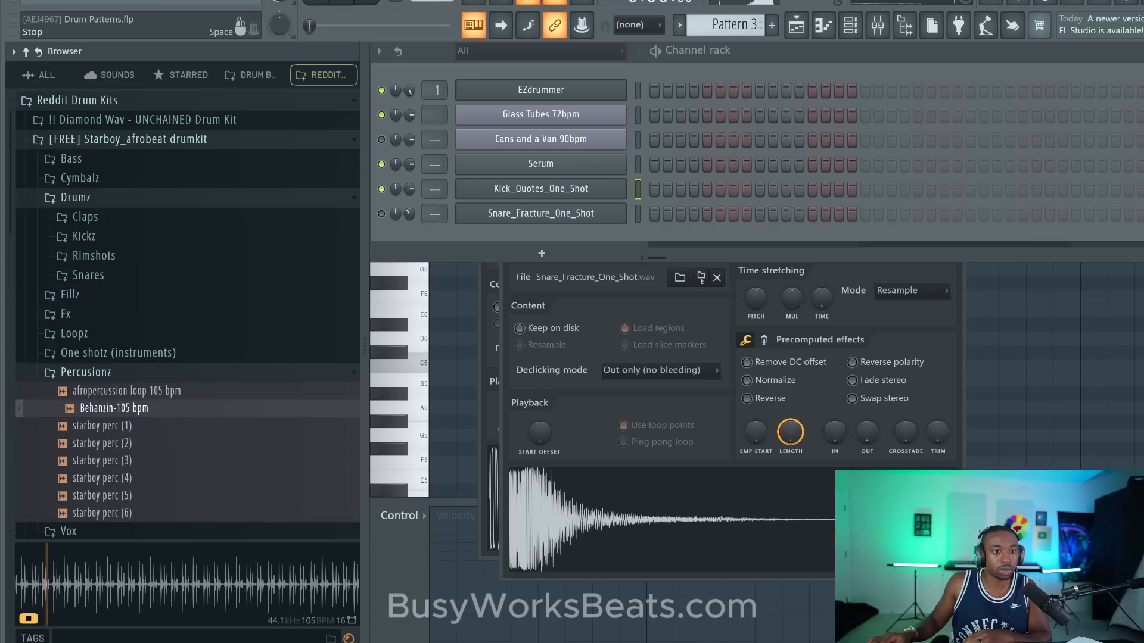
{"action": "left_click", "coordinate": [798, 28]}
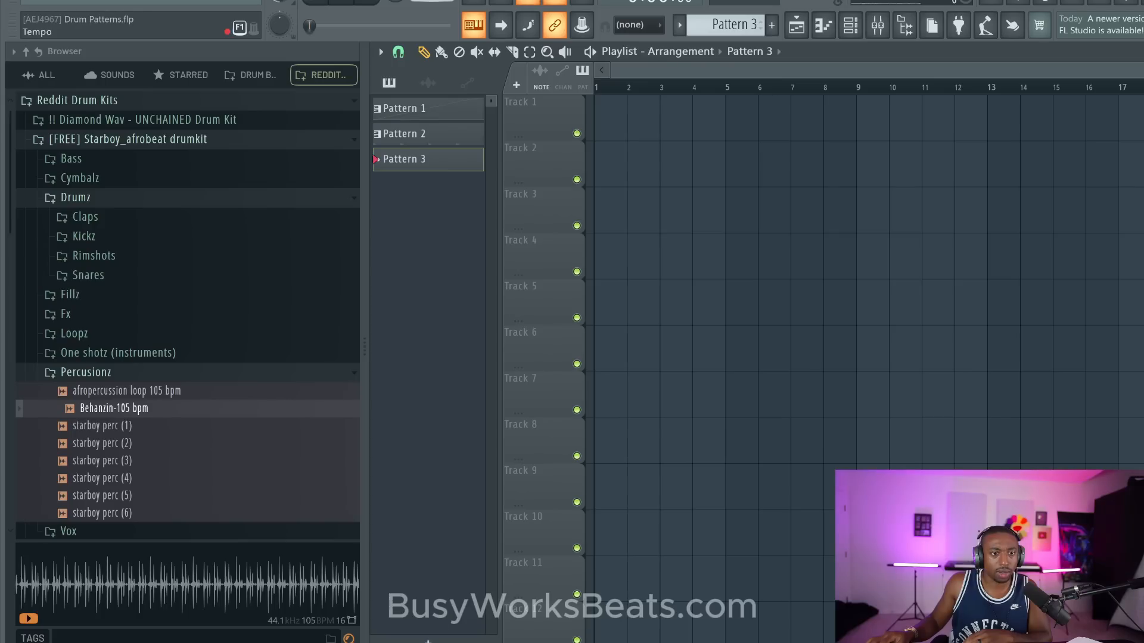
{"action": "left_click_drag", "start_coordinate": [431, 1], "coordinate": [432, 12]}
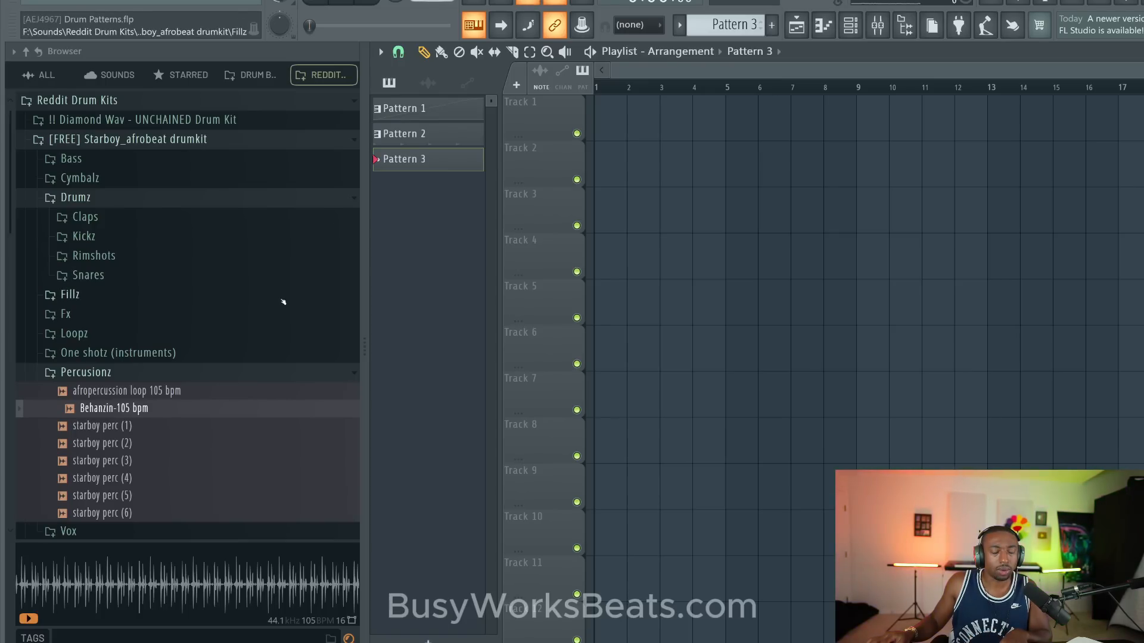
{"action": "left_click_drag", "start_coordinate": [120, 409], "coordinate": [613, 122]}
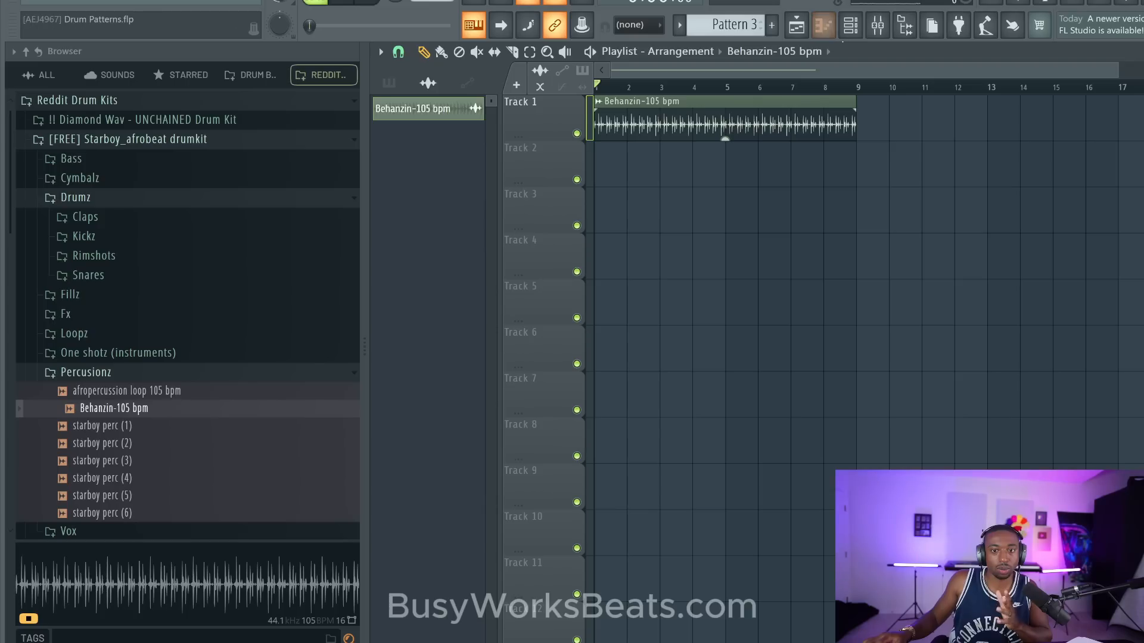
- Show the Channel rack filtered to the Unsorted channels
{"action": "left_click", "coordinate": [850, 25]}
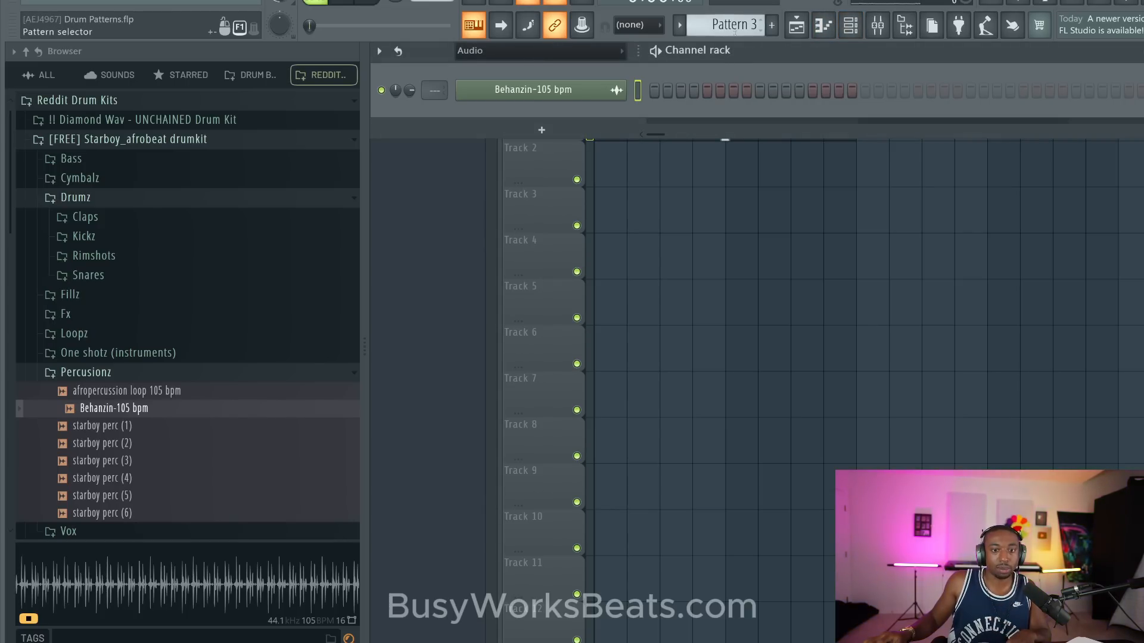
{"action": "left_click", "coordinate": [536, 50]}
{"action": "left_click", "coordinate": [477, 85]}
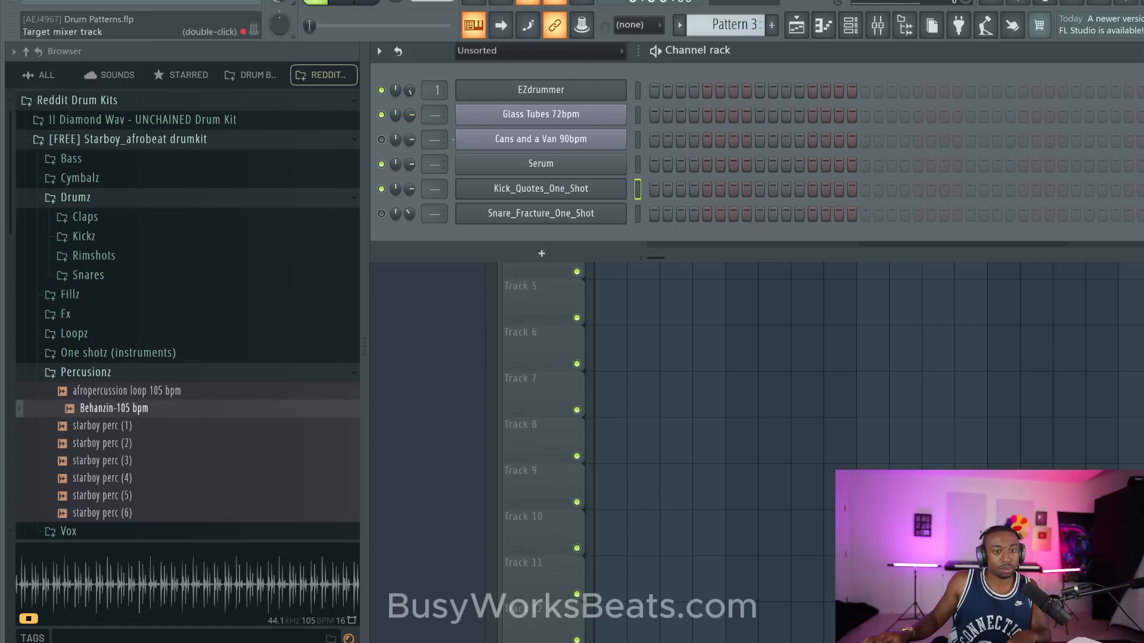
- Play and stop the Behanzin-105 bpm loop several times to listen to its groove
{"action": "key", "text": "space"}
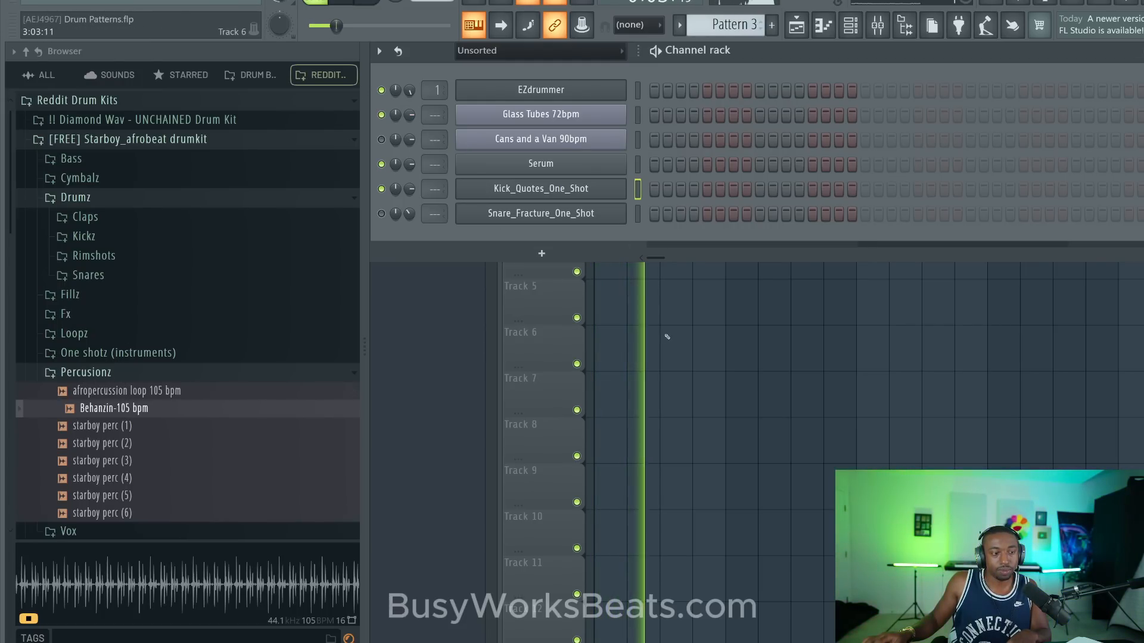
{"action": "key", "text": "space"}
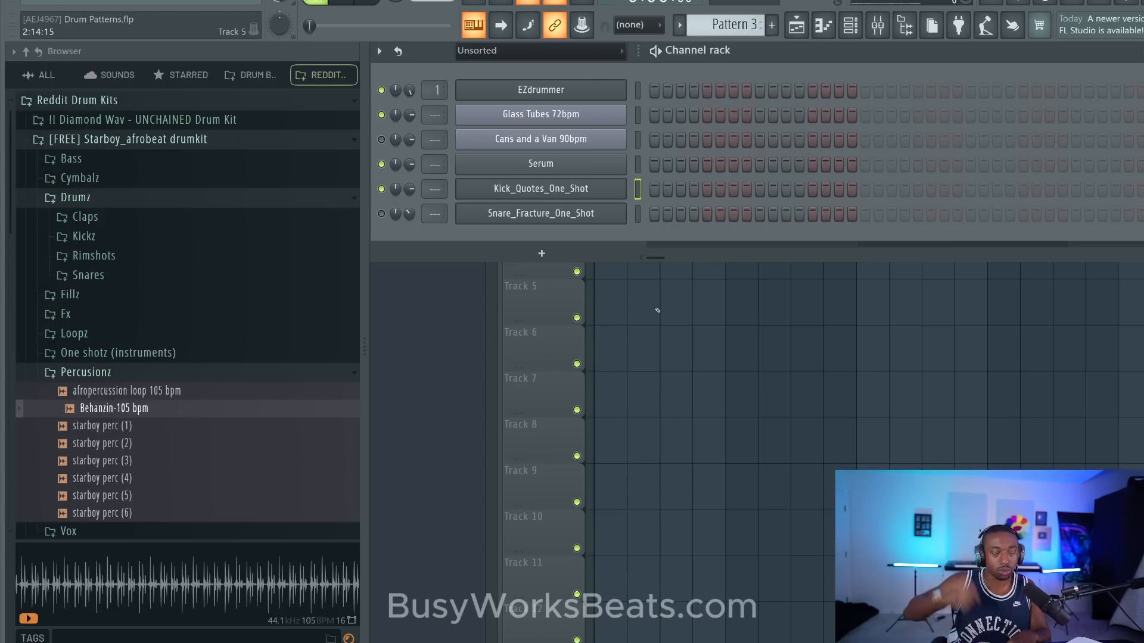
{"action": "key", "text": "space"}
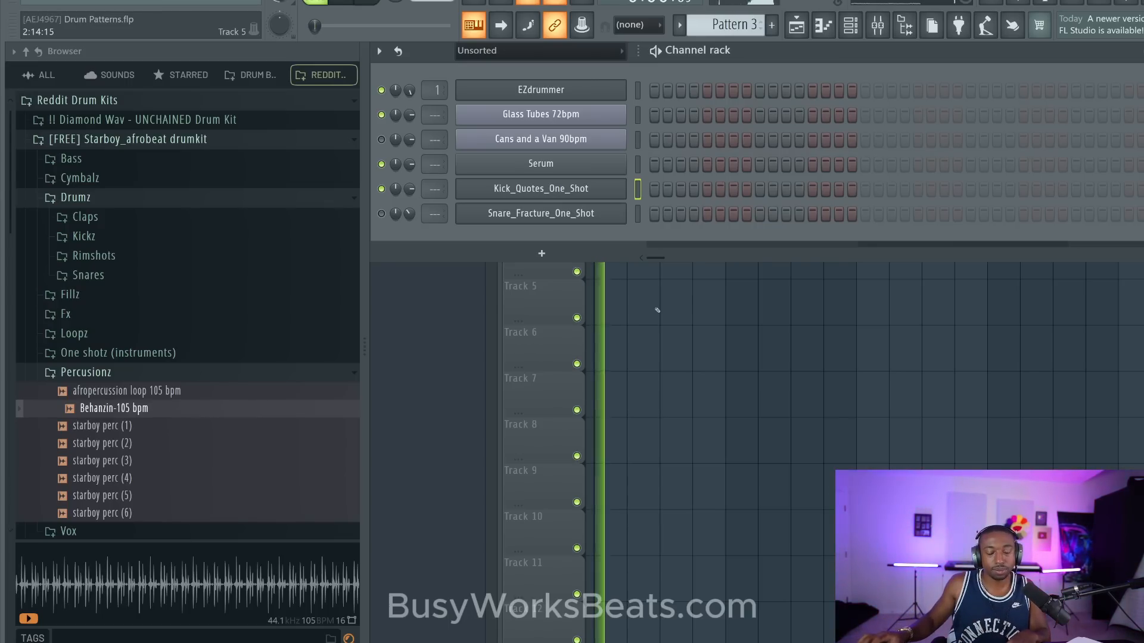
{"action": "key", "text": "space"}
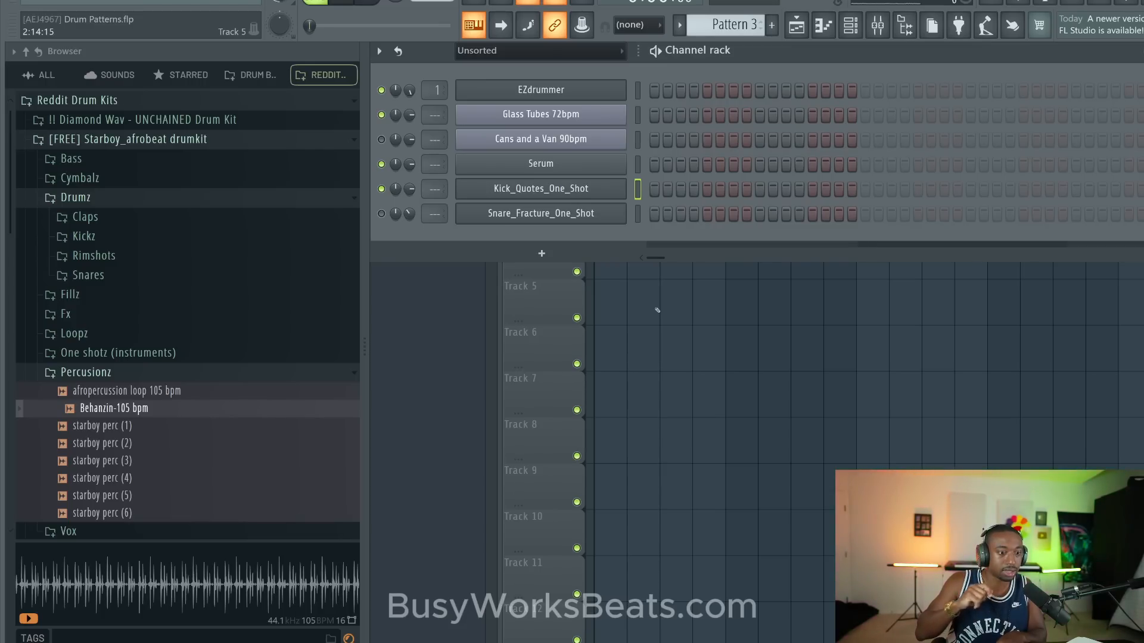
{"action": "key", "text": "space"}
{"action": "key", "text": "space"}
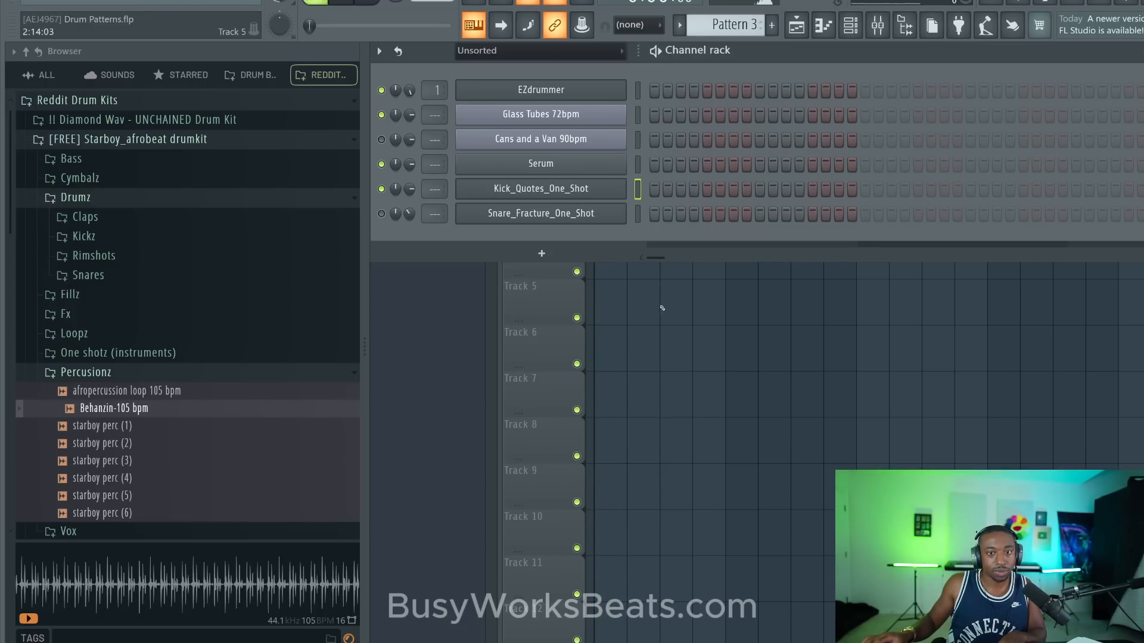
- Load stb kick (2) from the Starboy kit's Kickz folder into a new channel
{"action": "left_click", "coordinate": [87, 380]}
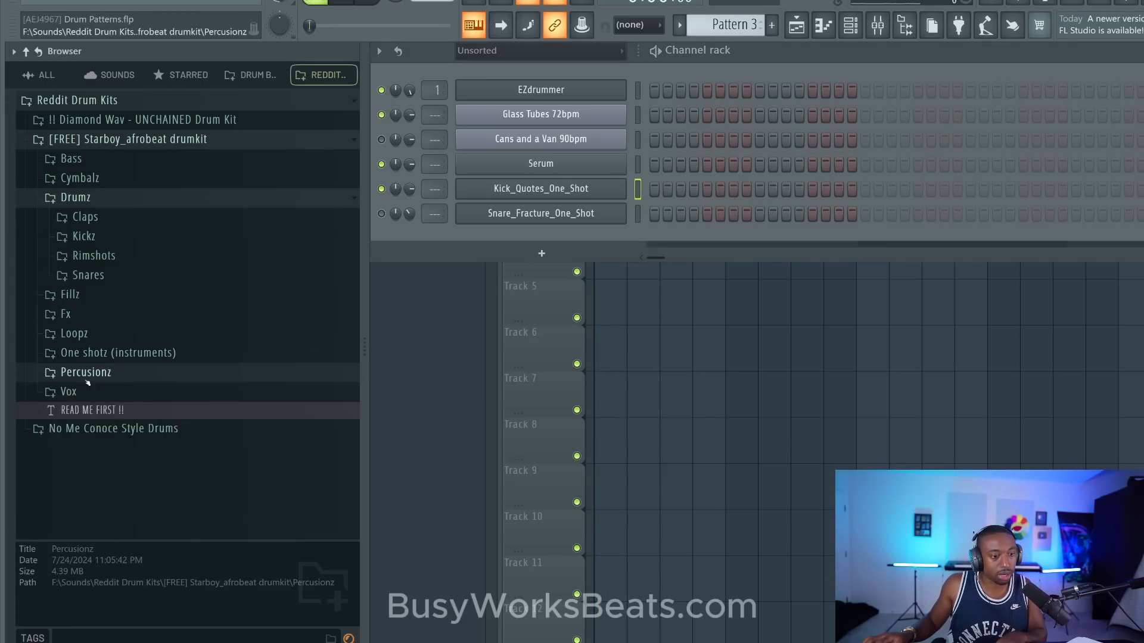
{"action": "left_click", "coordinate": [83, 236]}
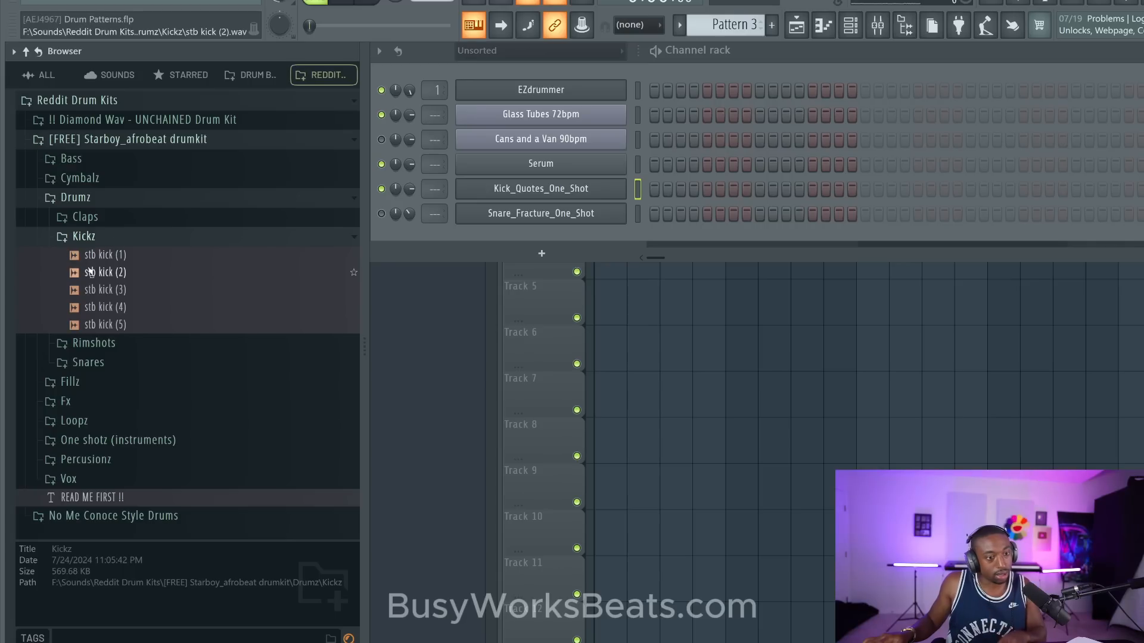
{"action": "left_click", "coordinate": [106, 274]}
{"action": "right_click", "coordinate": [110, 277]}
{"action": "left_click", "coordinate": [125, 294]}
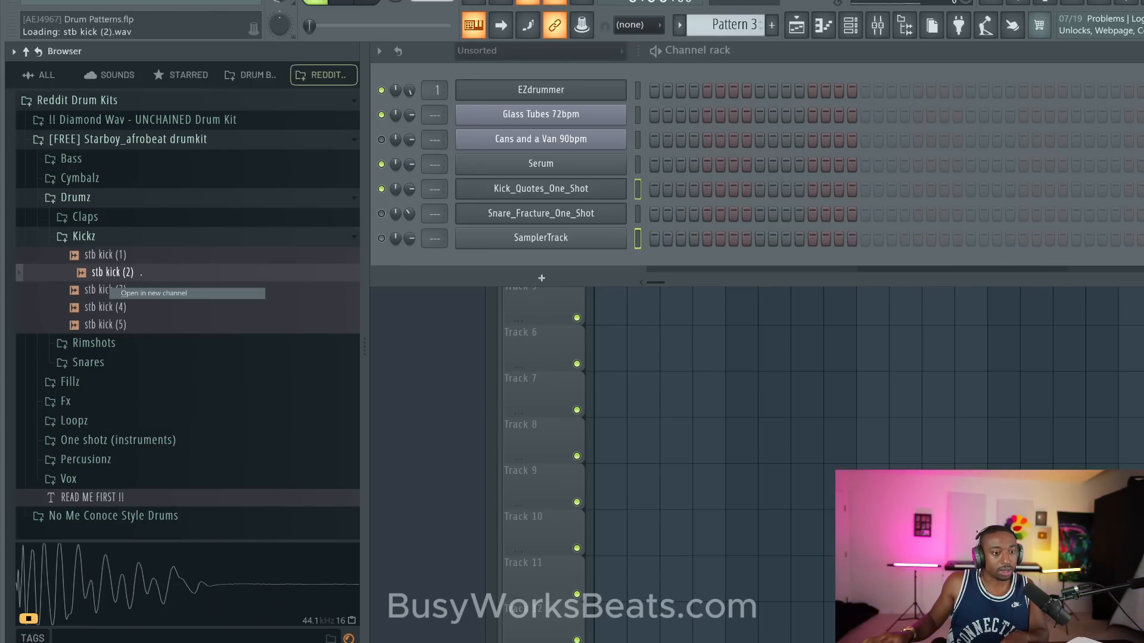
- Audition the Starboy kit's Percusionz samples and load starboy perc (6) into a new channel
{"action": "left_click", "coordinate": [115, 238]}
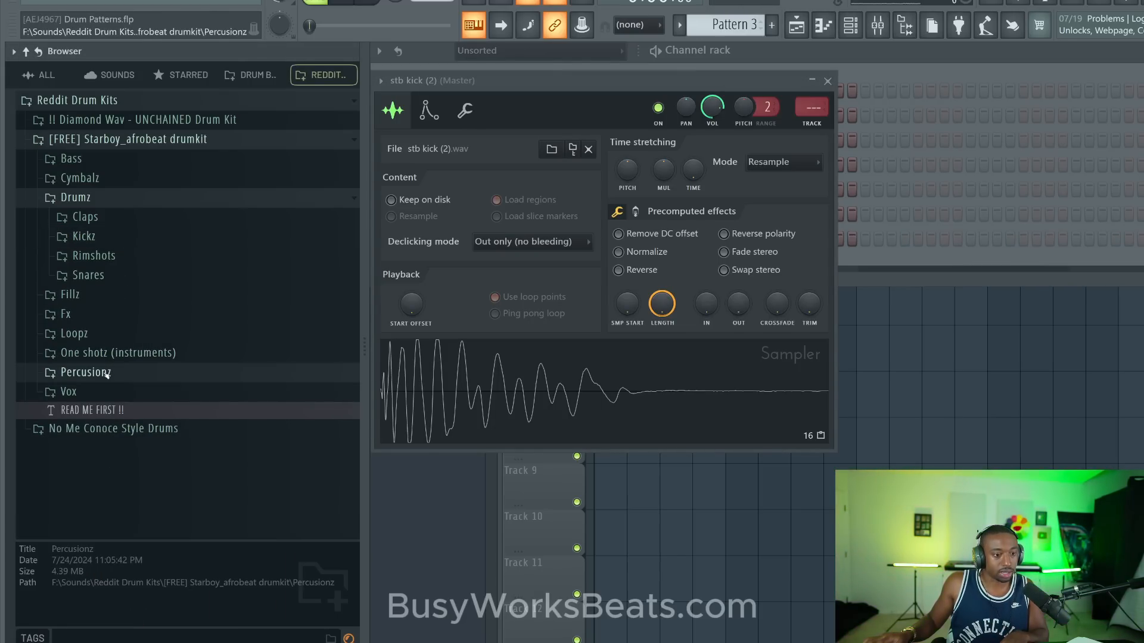
{"action": "left_click", "coordinate": [86, 371]}
{"action": "left_click", "coordinate": [113, 408]}
{"action": "left_click", "coordinate": [116, 429]}
{"action": "scroll", "coordinate": [118, 434], "scroll_direction": "down", "scroll_amount": 1}
{"action": "left_click", "coordinate": [113, 406]}
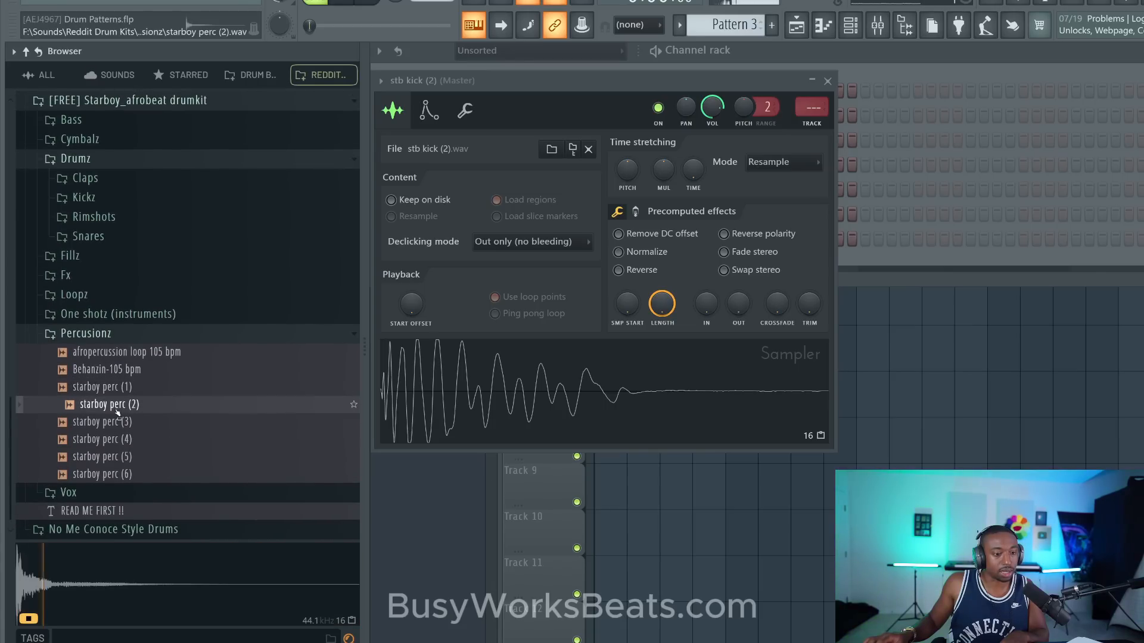
{"action": "left_click", "coordinate": [116, 423]}
{"action": "left_click", "coordinate": [118, 440]}
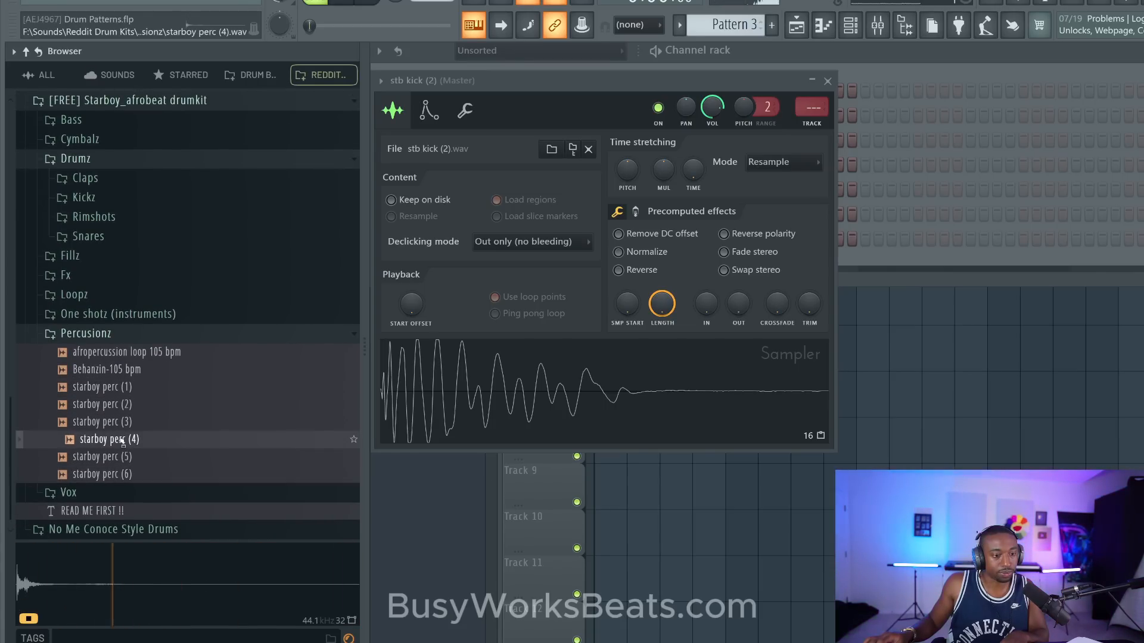
{"action": "left_click", "coordinate": [114, 457]}
{"action": "left_click", "coordinate": [113, 474]}
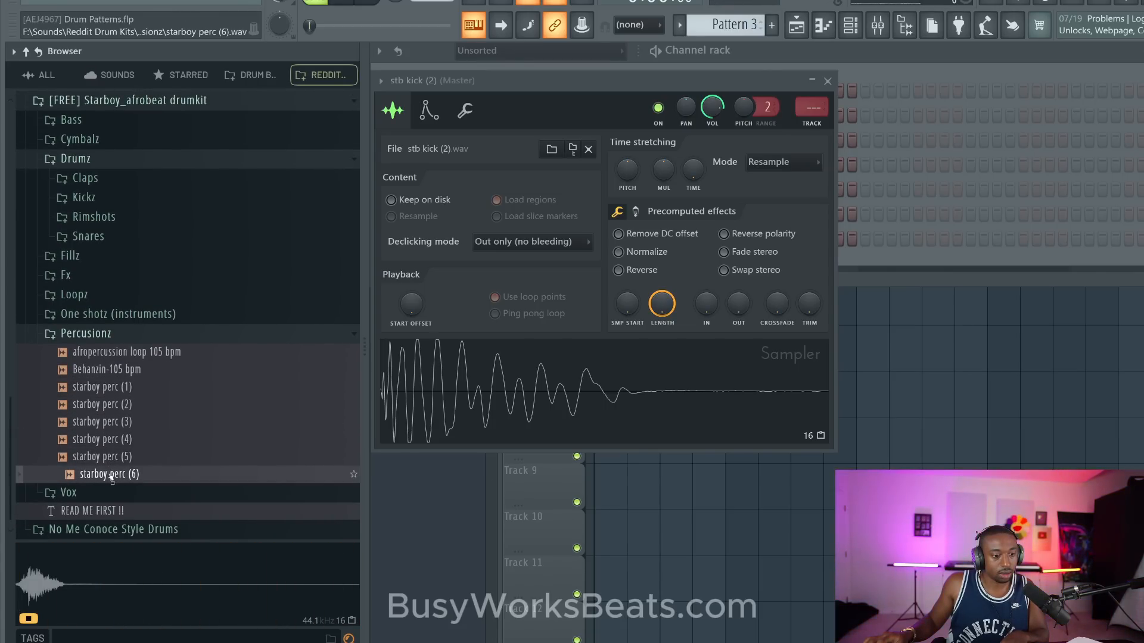
{"action": "right_click", "coordinate": [112, 475]}
{"action": "left_click", "coordinate": [140, 410]}
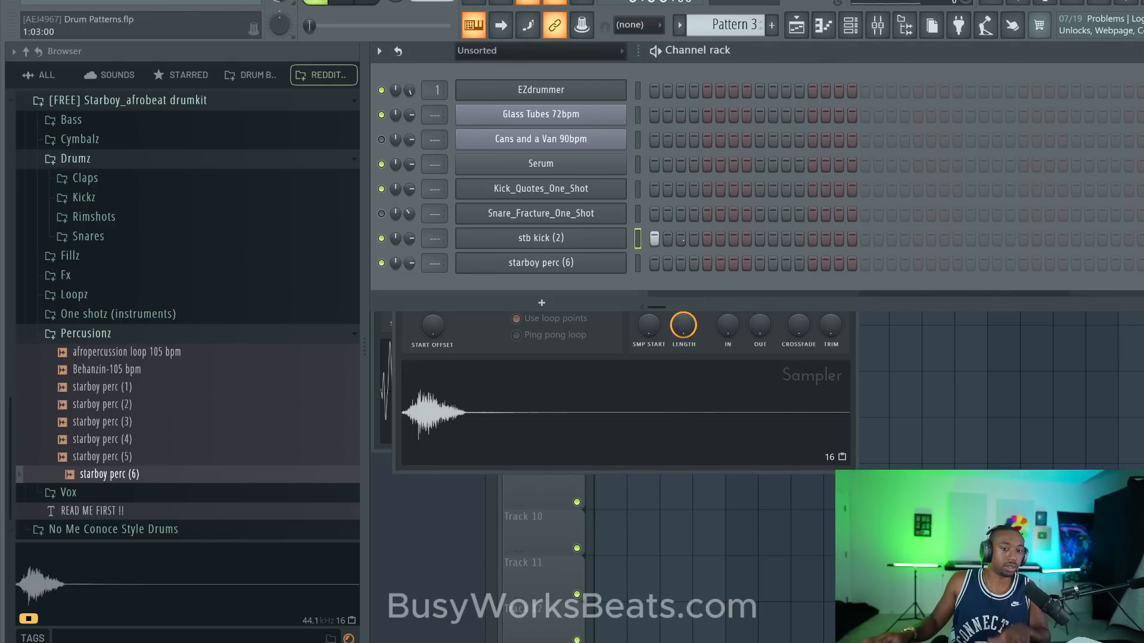
- Program stb kick (2) on steps 1, 4, 7, 9, 12 and 15, and play the pattern
{"action": "left_click", "coordinate": [694, 238]}
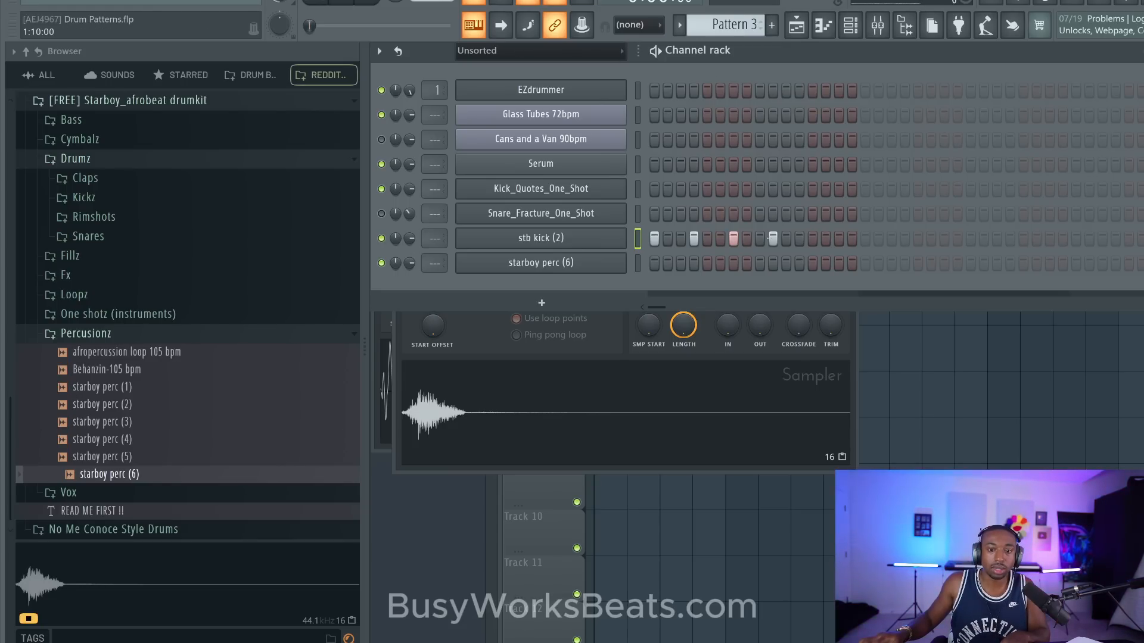
{"action": "left_click", "coordinate": [839, 238]}
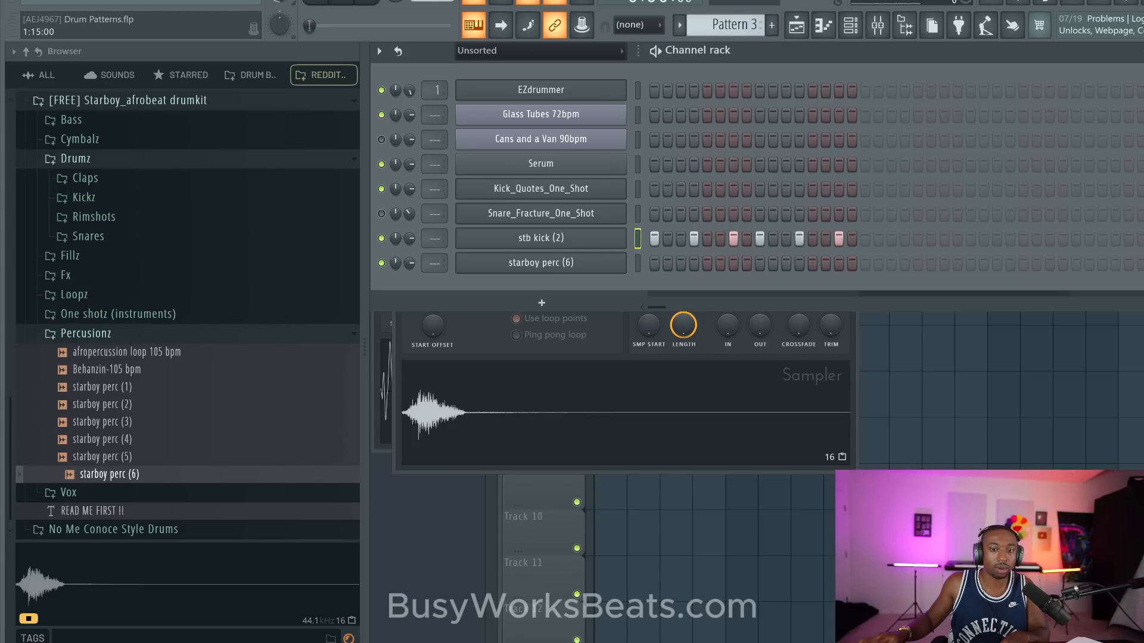
{"action": "key", "text": "space"}
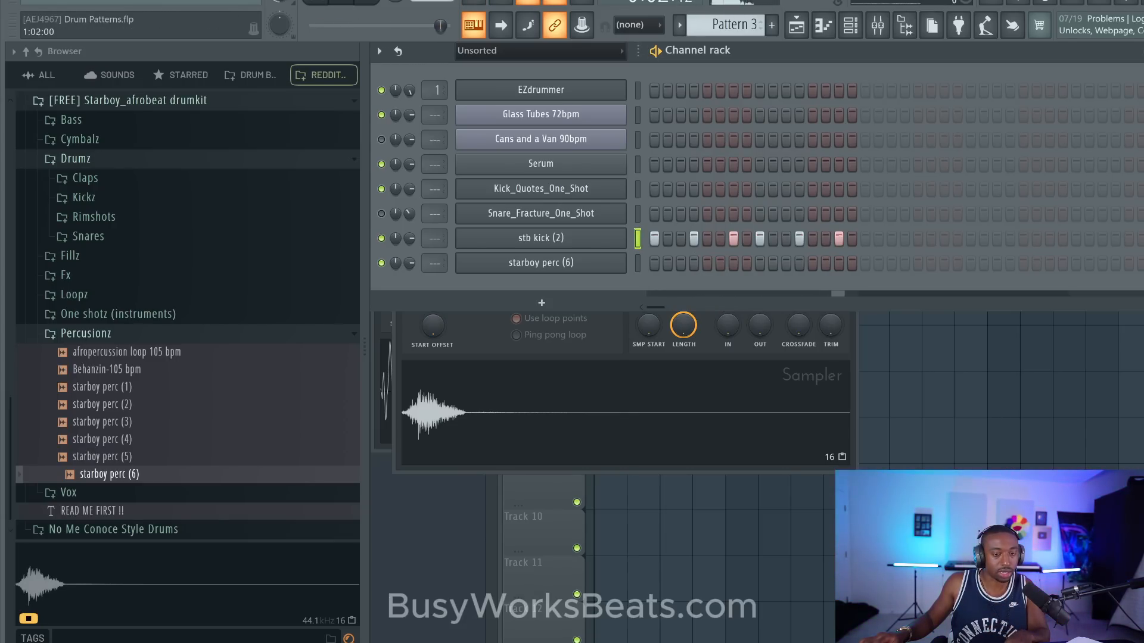
{"action": "key", "text": "space"}
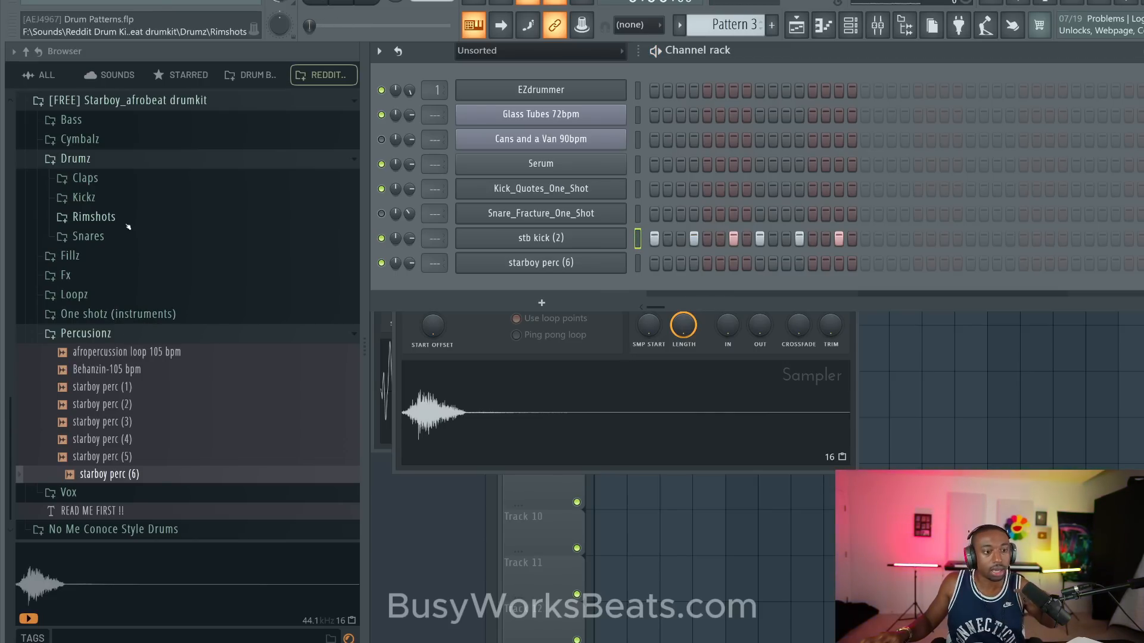
- Load starboy rim (3) from the Rimshots folder into a new channel and close its sampler window
{"action": "left_click", "coordinate": [127, 220]}
{"action": "left_click", "coordinate": [113, 309]}
{"action": "right_click", "coordinate": [119, 309]}
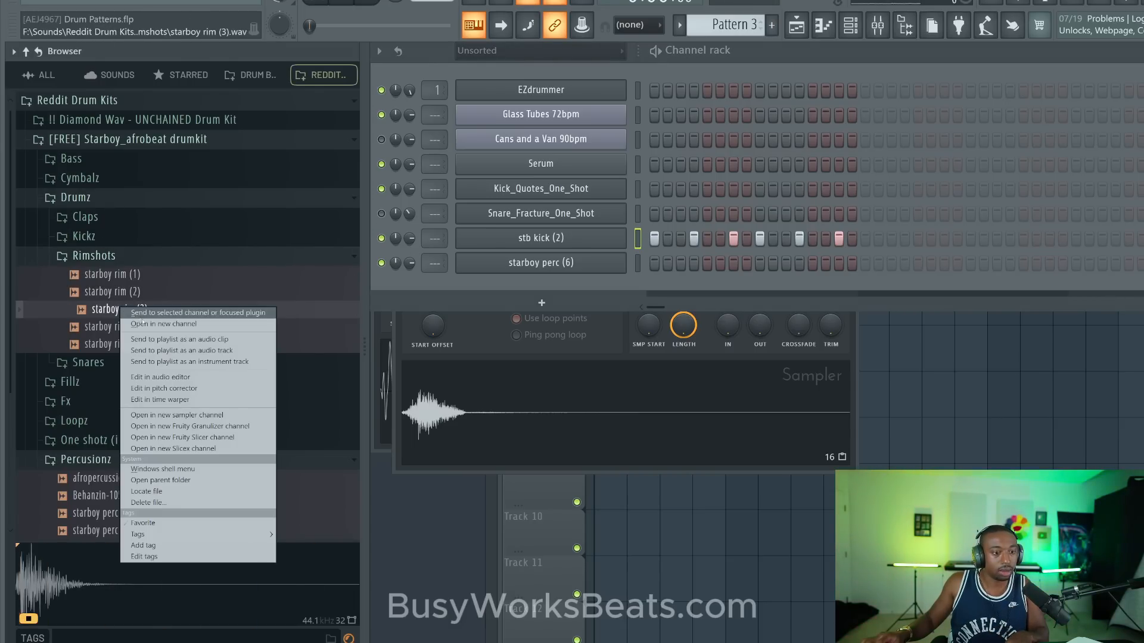
{"action": "left_click", "coordinate": [155, 324]}
{"action": "left_click", "coordinate": [870, 124]}
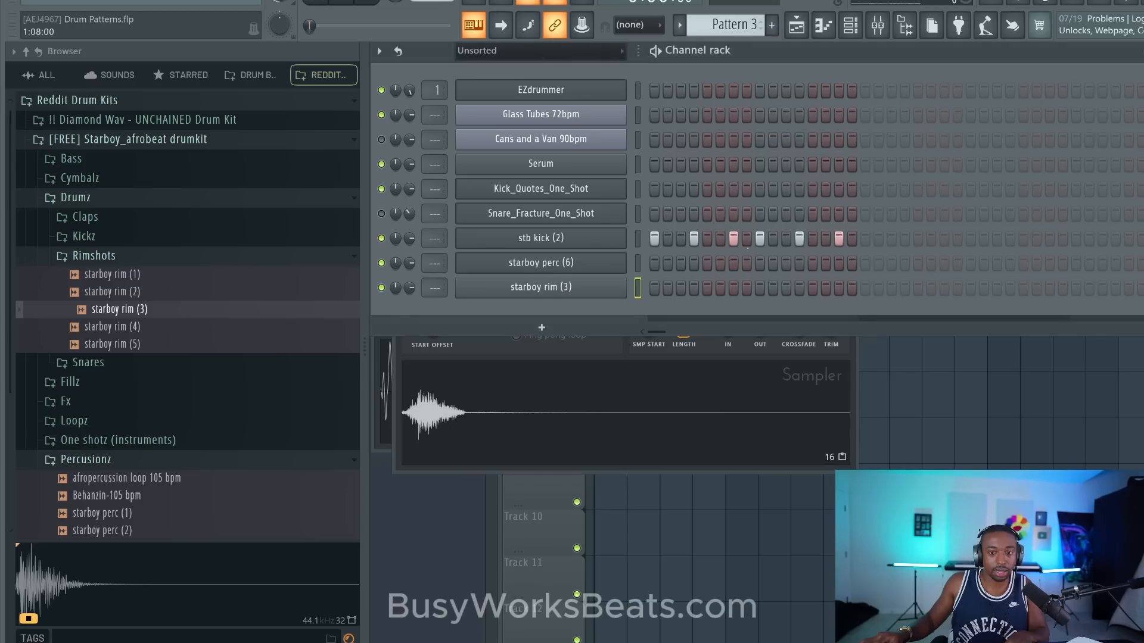
- Redistribute the pattern's hits: starboy rim (3) on steps 4 and 12, starboy perc (6) on 7 and 15, stb kick (2) on 1 and 9
{"action": "right_click", "coordinate": [707, 287]}
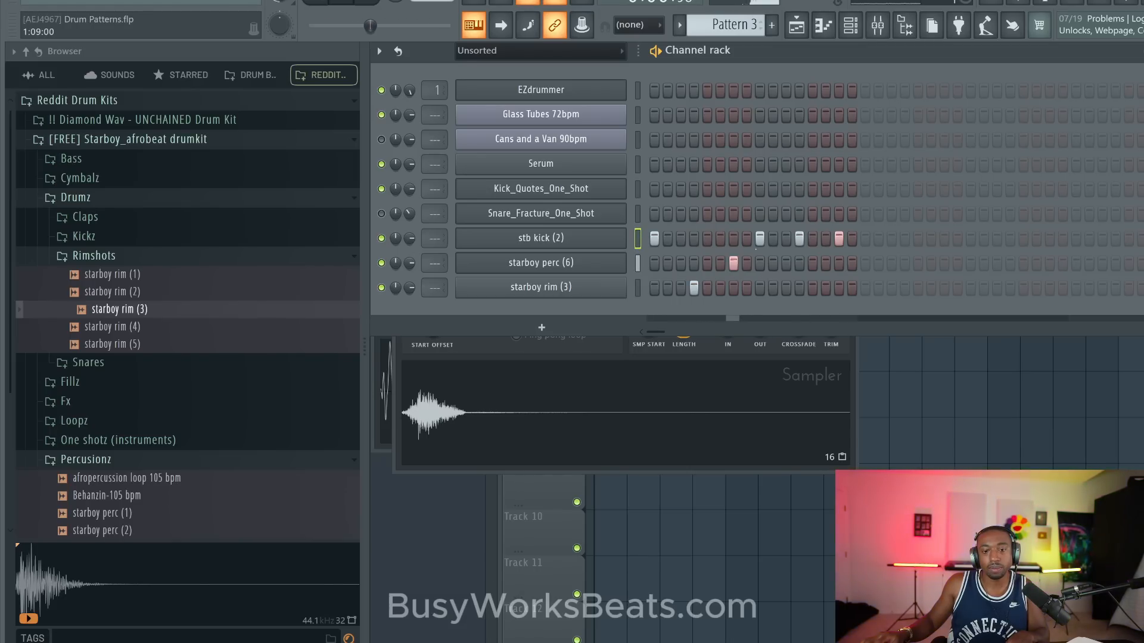
{"action": "left_click", "coordinate": [799, 288]}
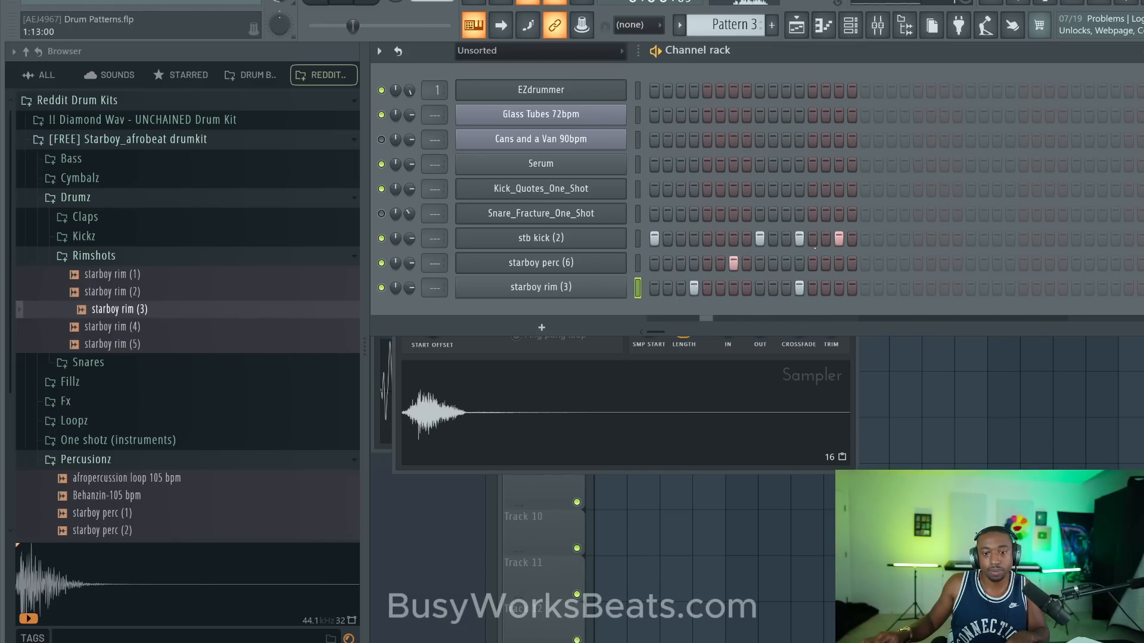
{"action": "right_click", "coordinate": [799, 240]}
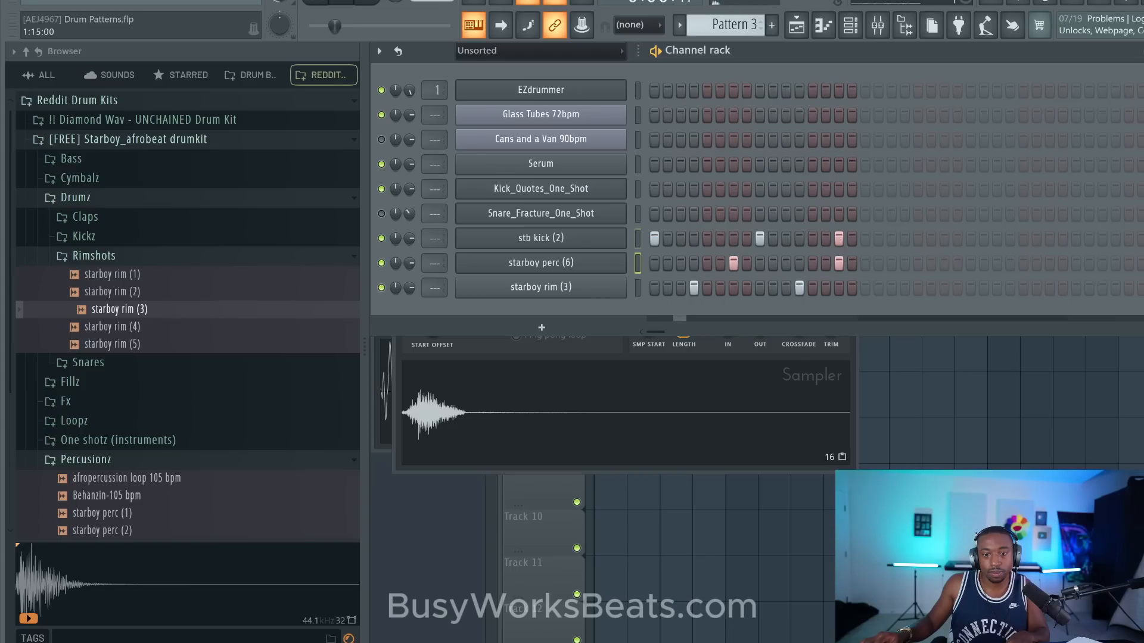
{"action": "right_click", "coordinate": [839, 238]}
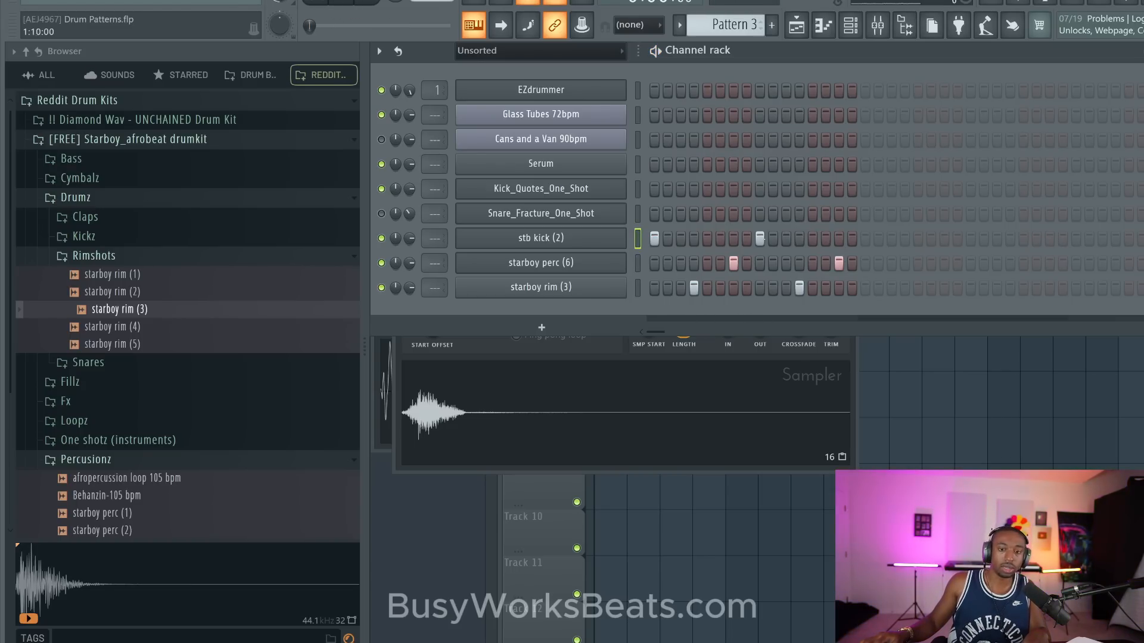
- Move the second starboy rim (3) hit to step 13 and the second stb kick (2) hit to step 11, comparing the kick on step 9
{"action": "right_click", "coordinate": [799, 288]}
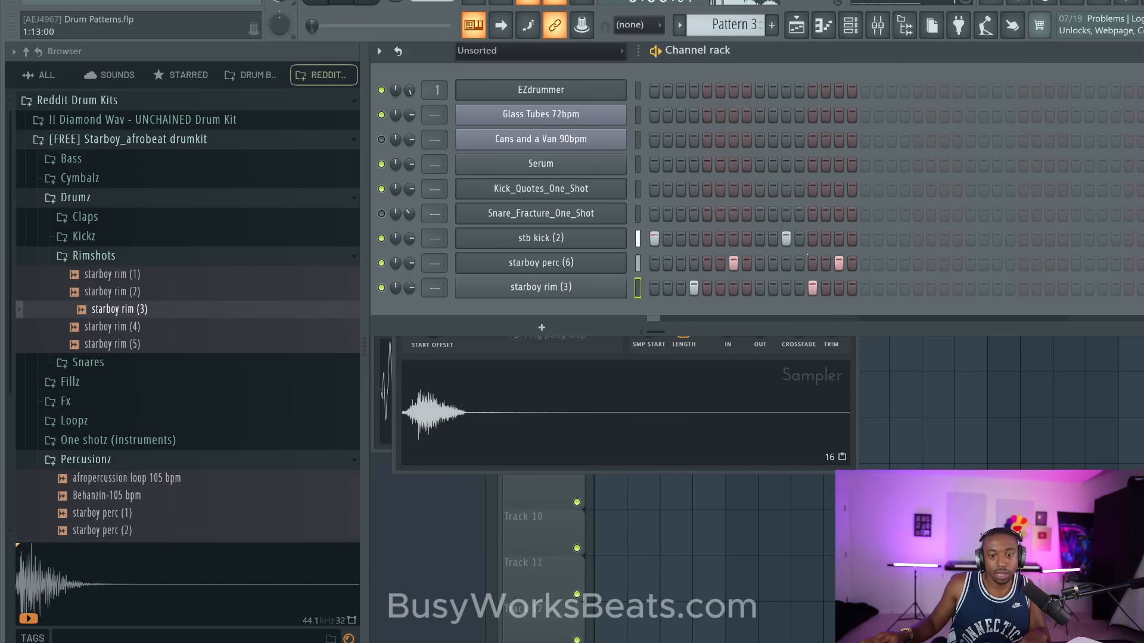
{"action": "right_click", "coordinate": [786, 238]}
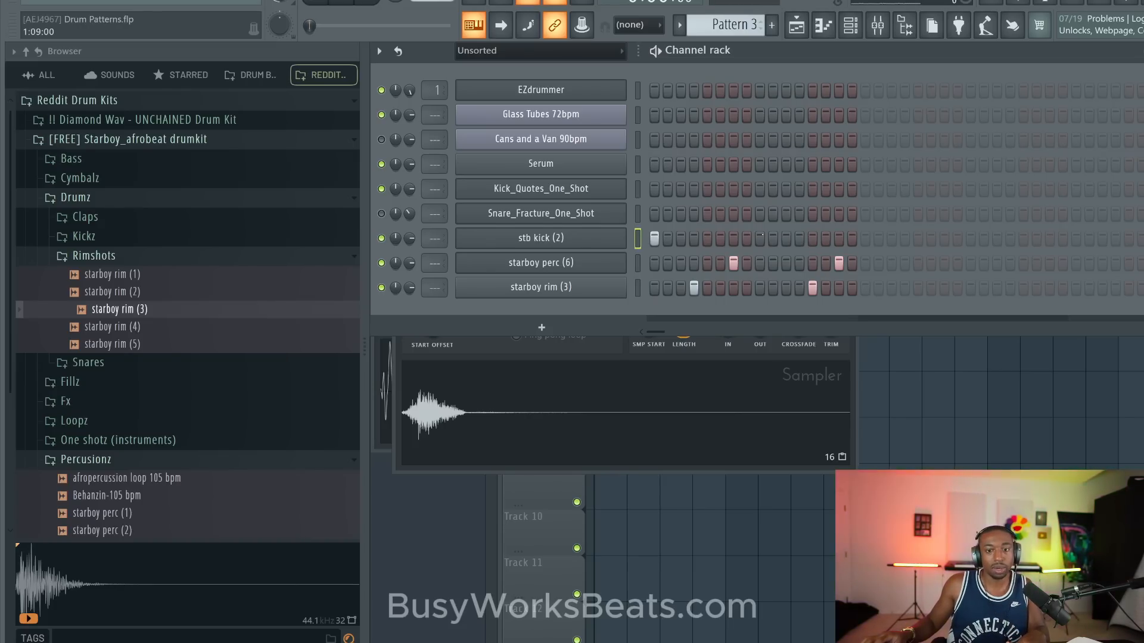
{"action": "left_click", "coordinate": [760, 238]}
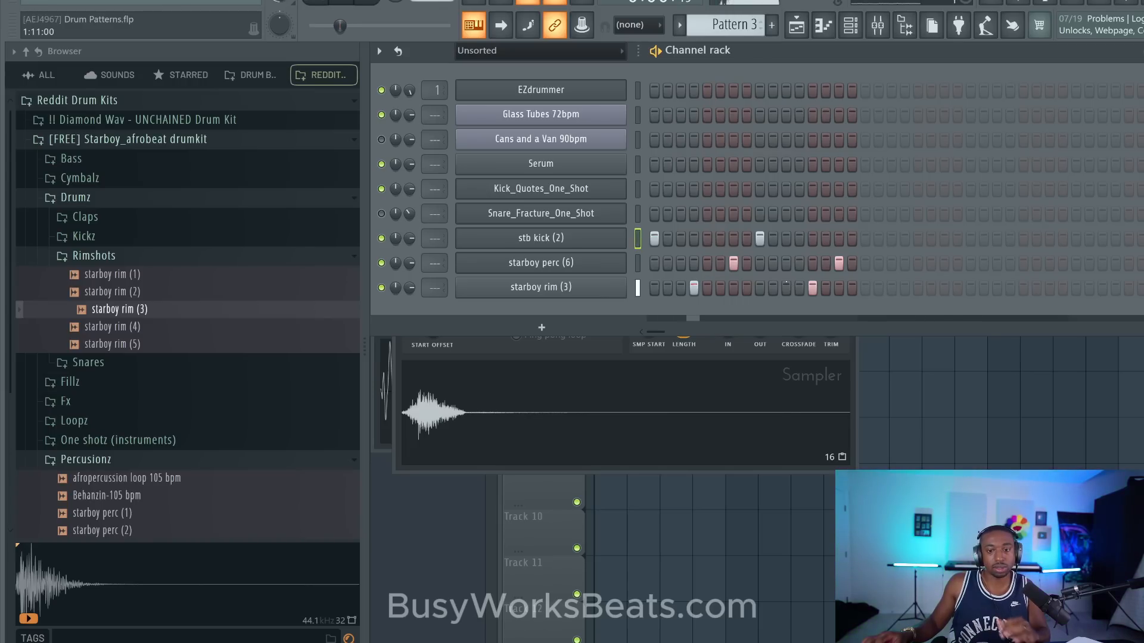
{"action": "right_click", "coordinate": [760, 239]}
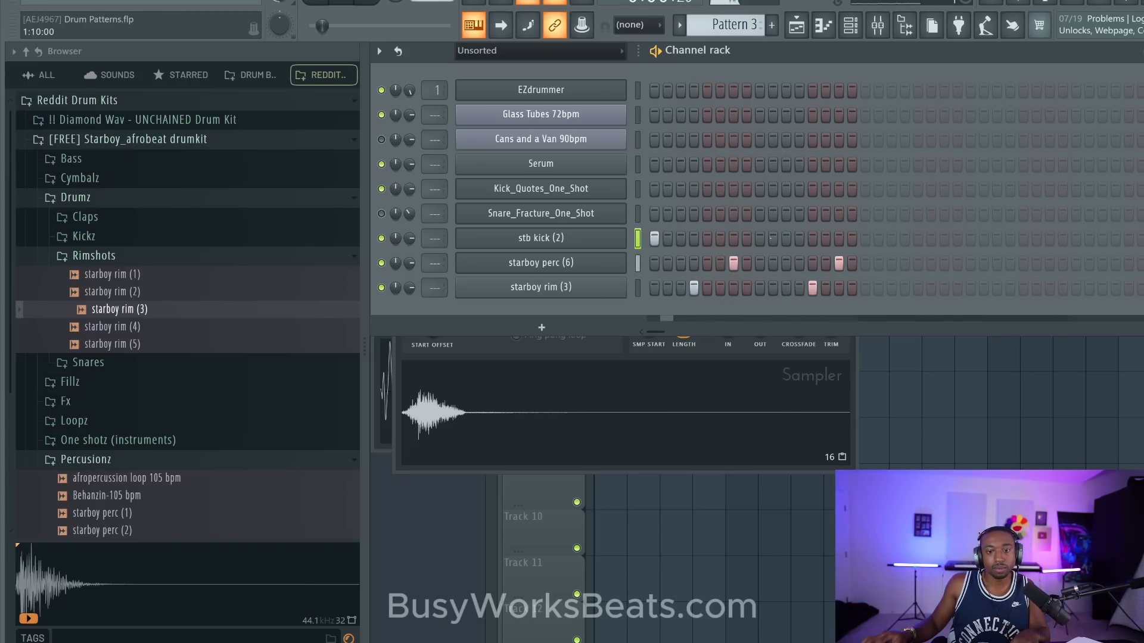
{"action": "left_click", "coordinate": [786, 238]}
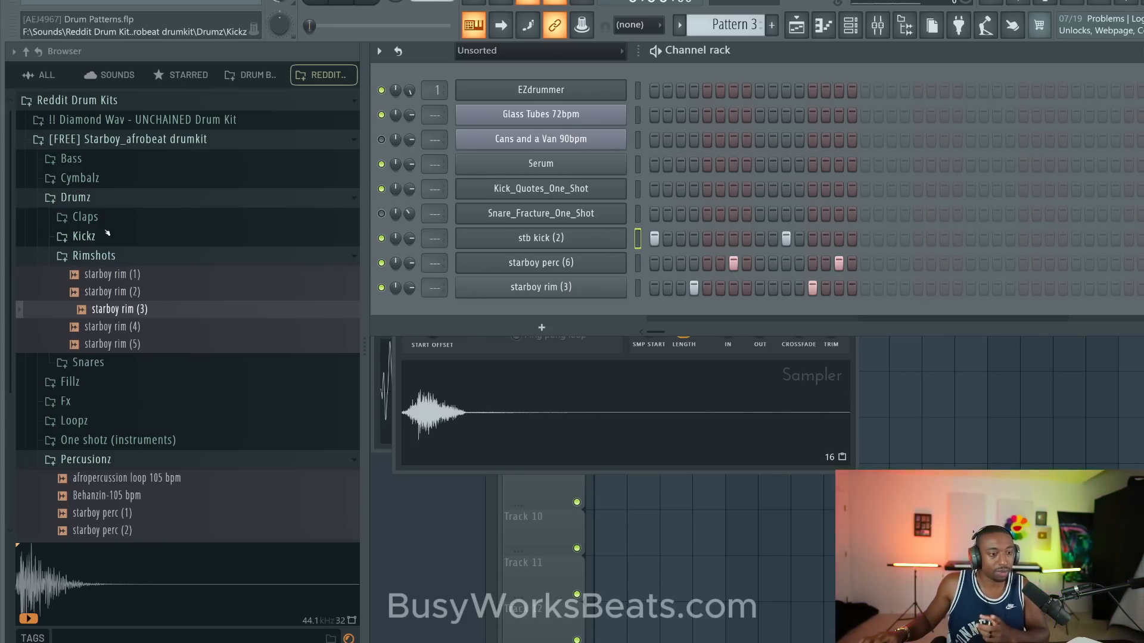
- Audition counter snares in the UNCHAINED Drum Kit's HH & CS folder and load Diamond Wav - Classic Counter Snare into a new channel
{"action": "left_click", "coordinate": [155, 120]}
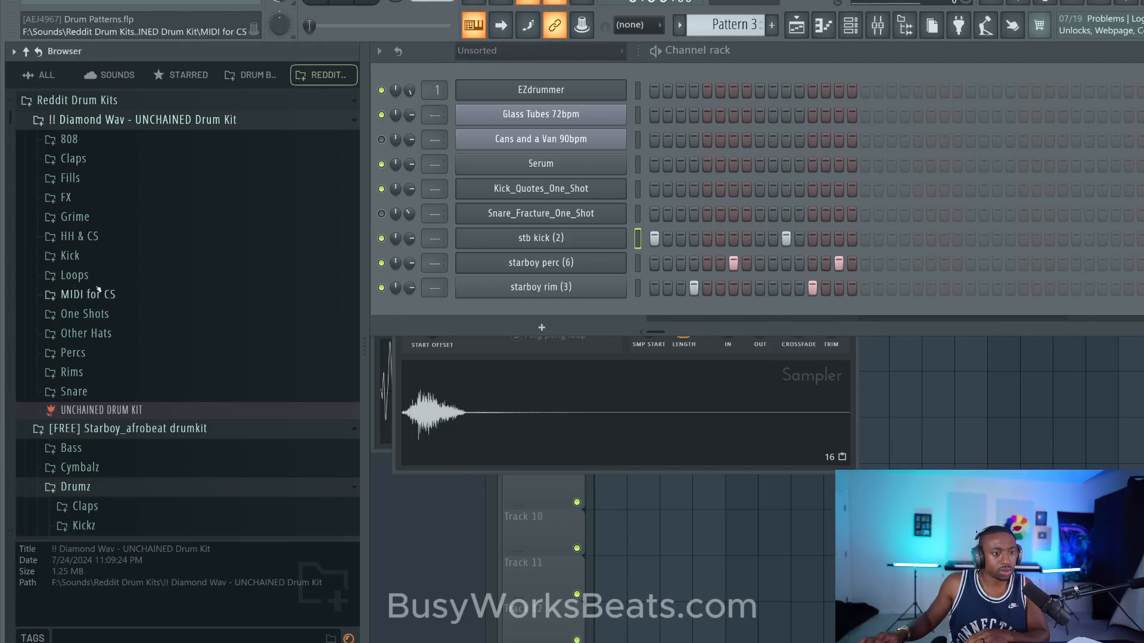
{"action": "left_click", "coordinate": [98, 218]}
{"action": "left_click", "coordinate": [97, 222]}
{"action": "left_click", "coordinate": [100, 238]}
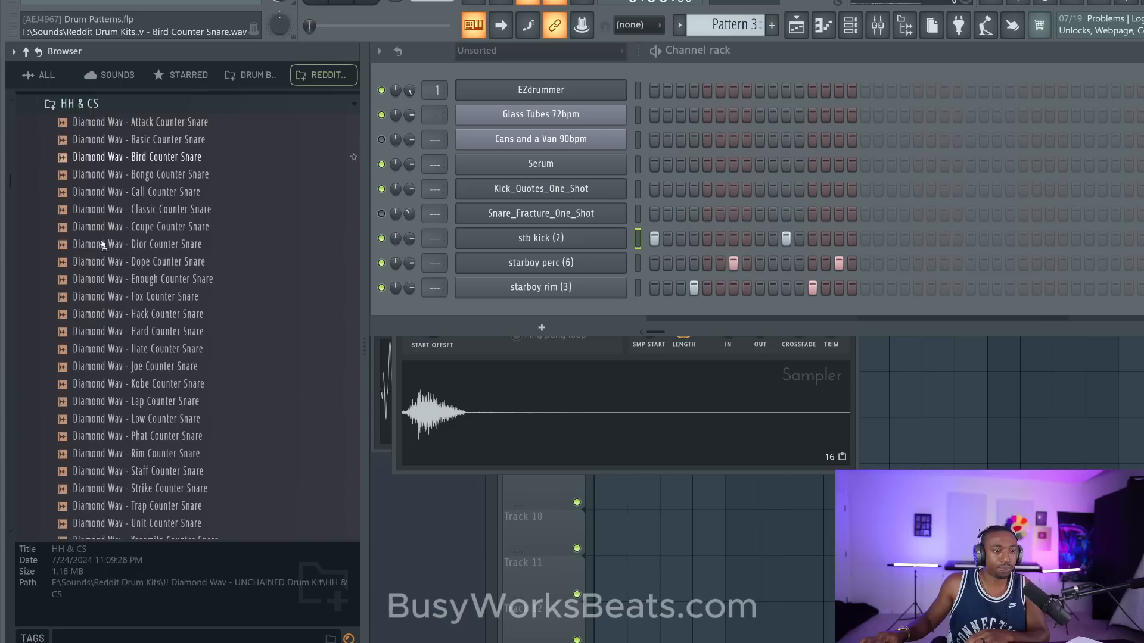
{"action": "left_click", "coordinate": [171, 153]}
{"action": "left_click", "coordinate": [168, 171]}
{"action": "left_click", "coordinate": [162, 189]}
{"action": "left_click", "coordinate": [156, 206]}
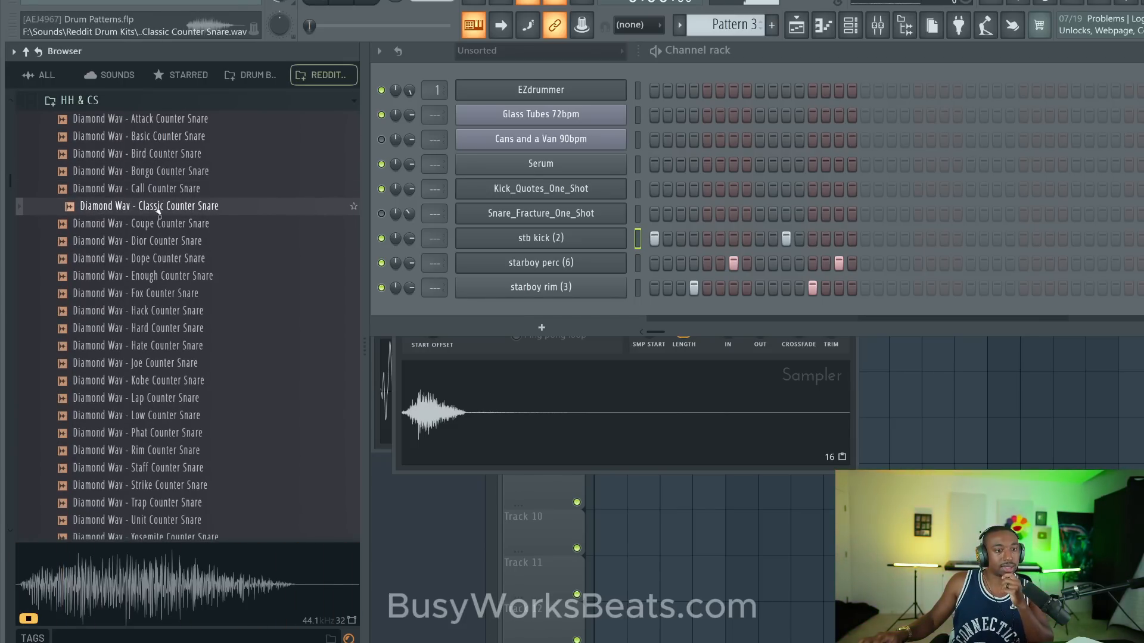
{"action": "right_click", "coordinate": [154, 209]}
{"action": "left_click", "coordinate": [184, 226]}
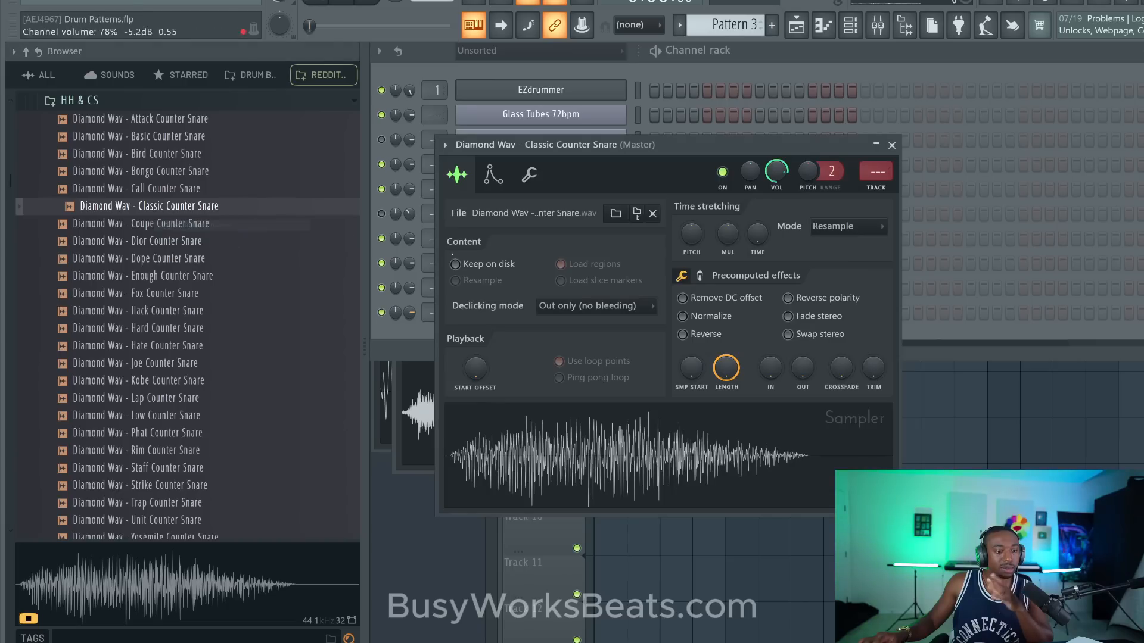
{"action": "left_click", "coordinate": [891, 146]}
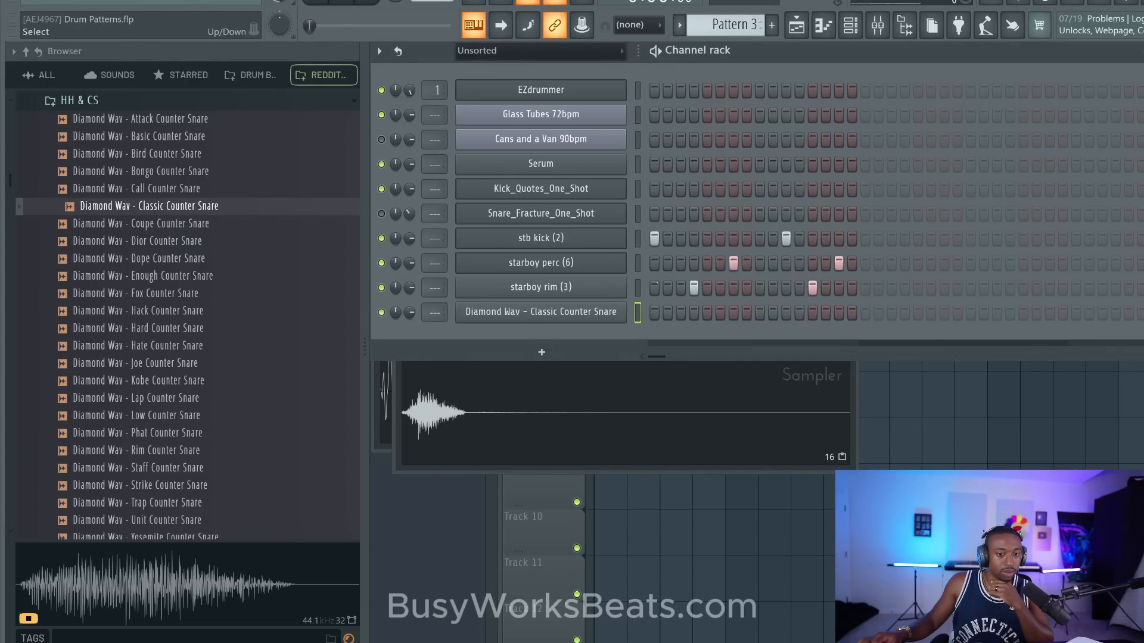
- Audition samples in the UNCHAINED Drum Kit's Snare folder and load Diamond Wav - Coke Snare into a new channel
{"action": "left_click", "coordinate": [93, 105]}
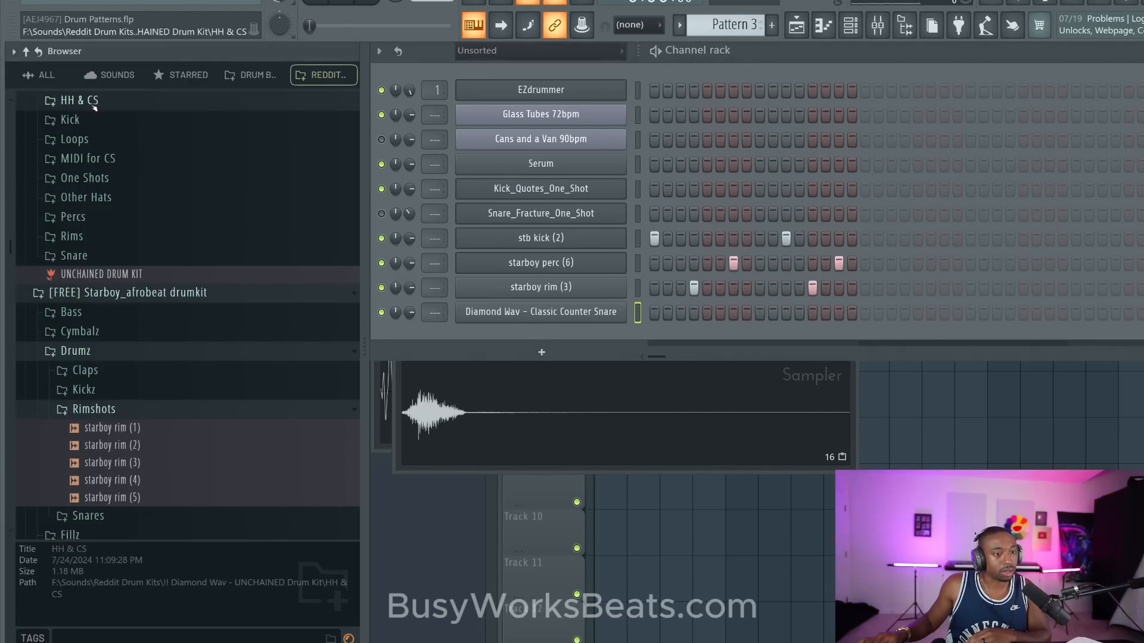
{"action": "left_click", "coordinate": [112, 255]}
{"action": "left_click", "coordinate": [128, 260]}
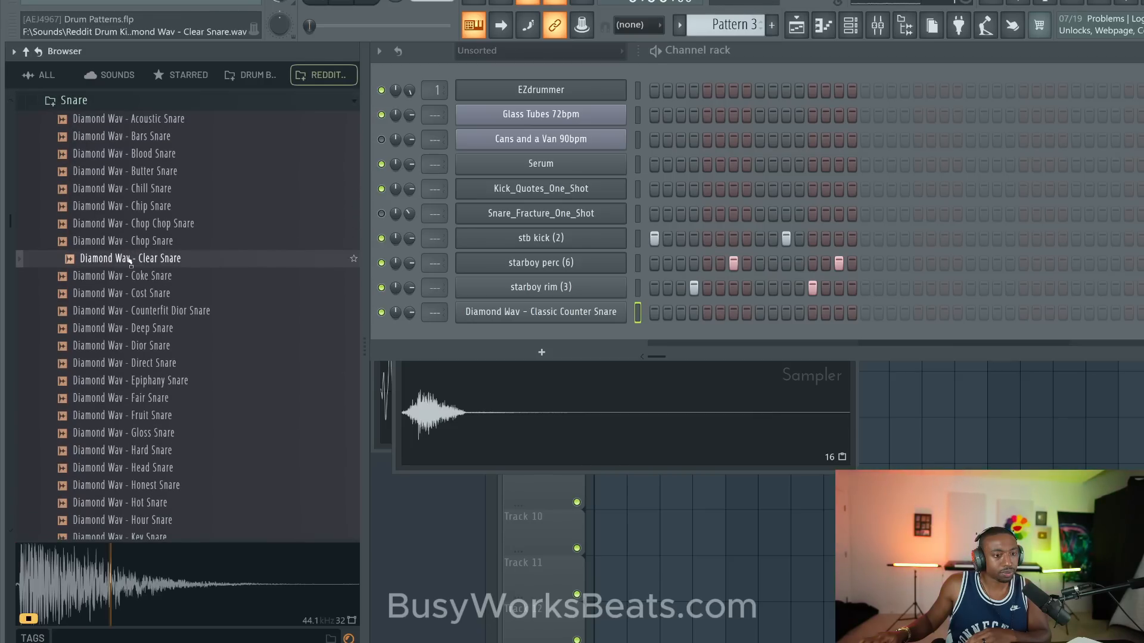
{"action": "left_click", "coordinate": [143, 276]}
{"action": "right_click", "coordinate": [145, 277]}
{"action": "left_click", "coordinate": [184, 294]}
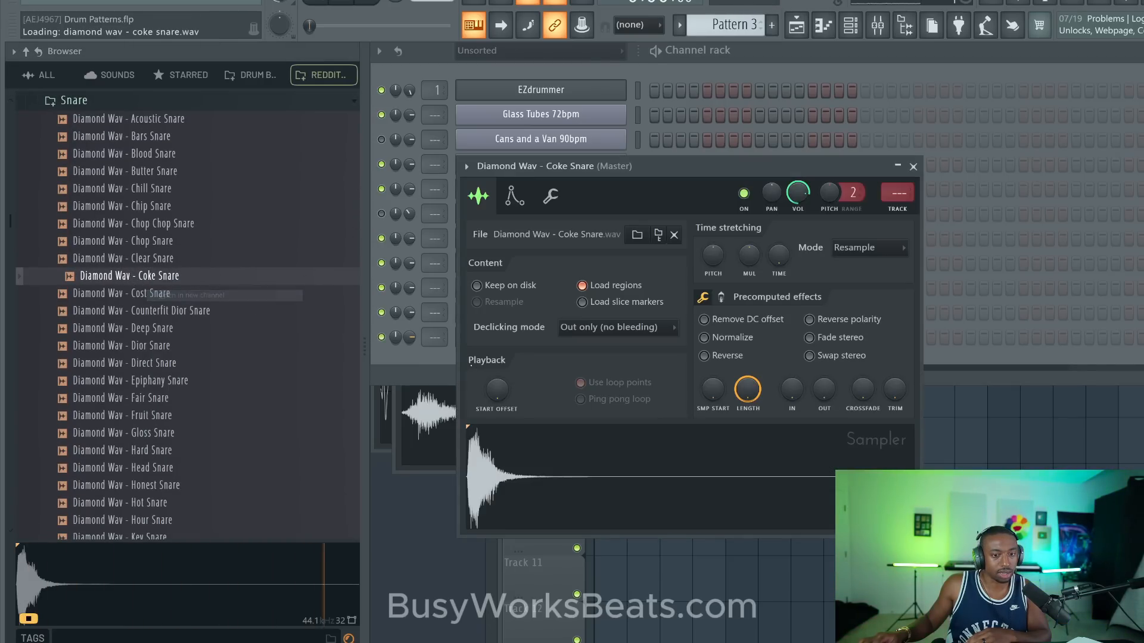
- Set the Coke Snare channel's filter to HP with modulation X at about 75%, and close its sampler window
{"action": "left_click", "coordinate": [515, 195]}
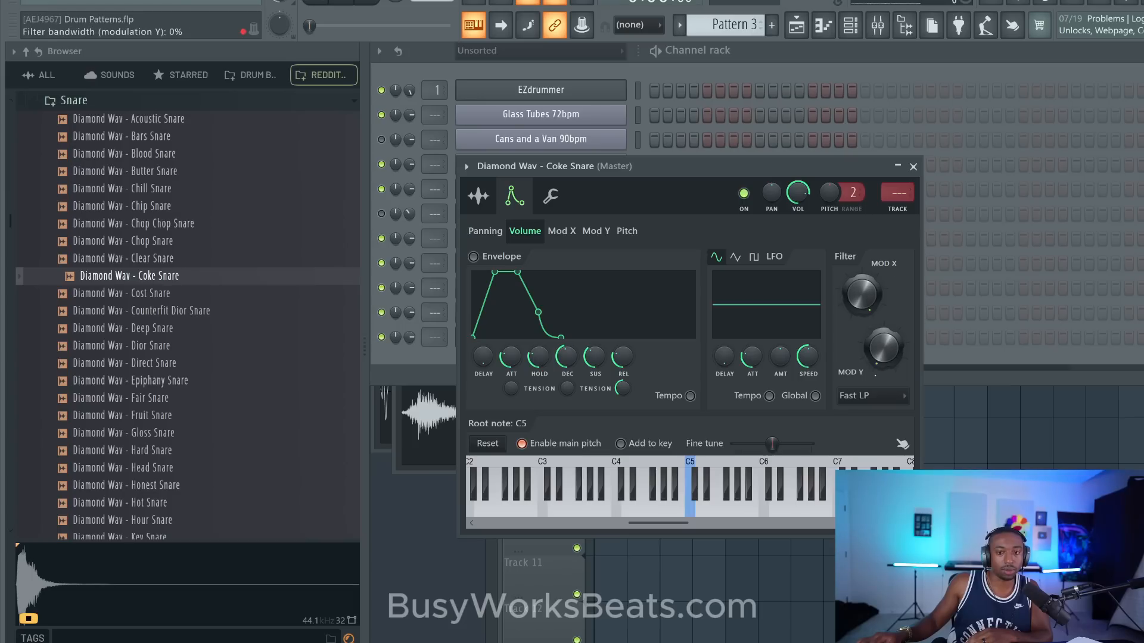
{"action": "left_click", "coordinate": [856, 398]}
{"action": "left_click", "coordinate": [757, 167]}
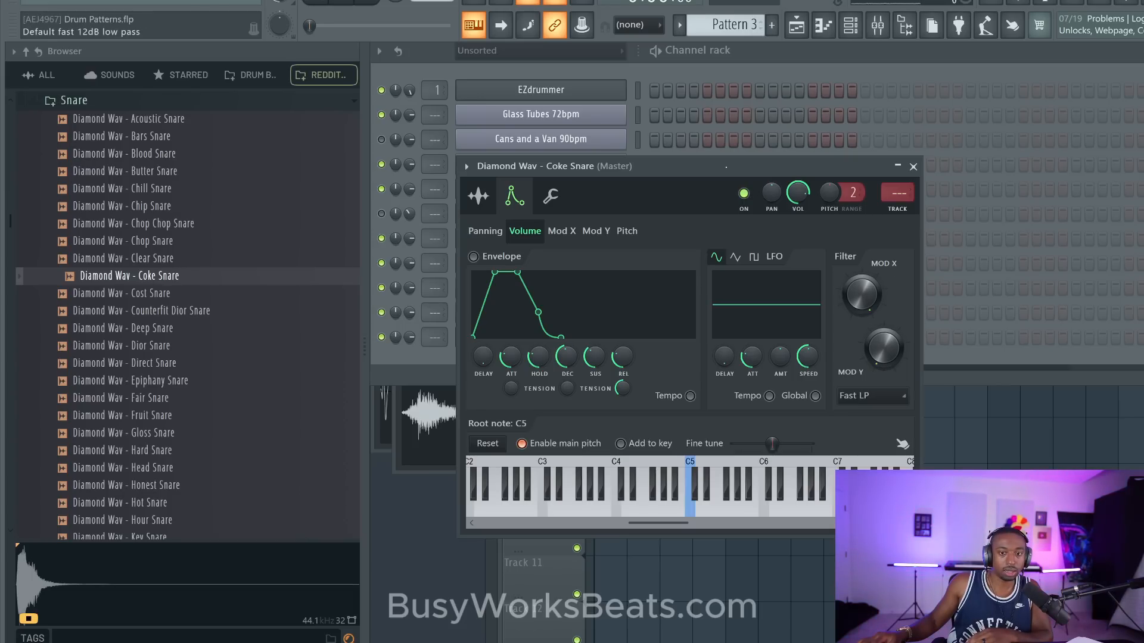
{"action": "left_click_drag", "start_coordinate": [758, 167], "coordinate": [641, 101]}
{"action": "left_click", "coordinate": [738, 333]}
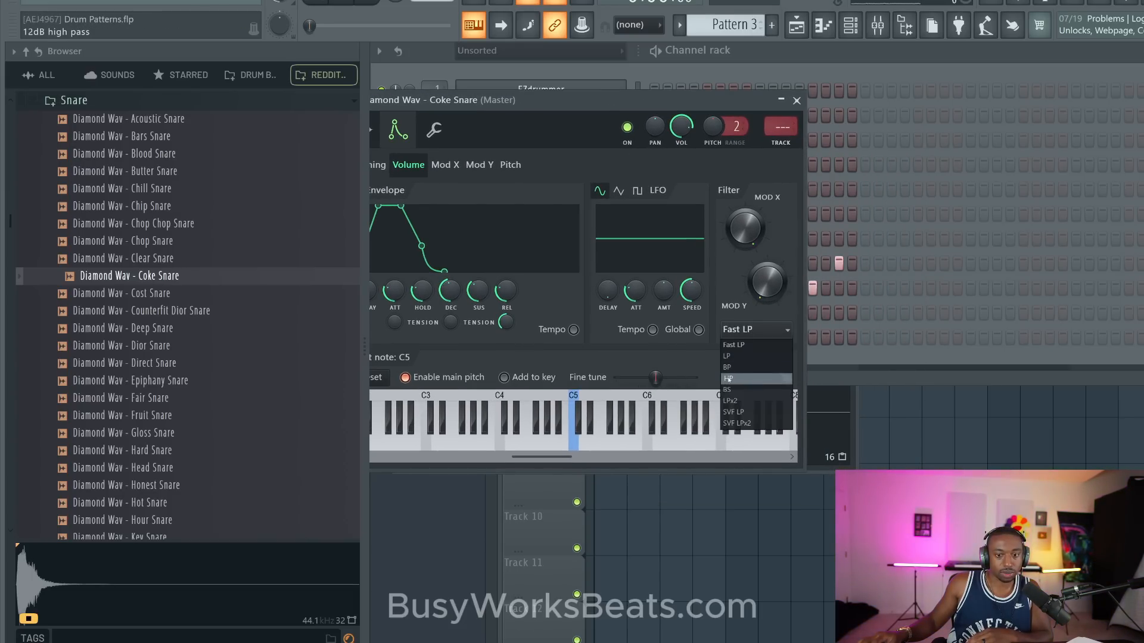
{"action": "left_click", "coordinate": [785, 378]}
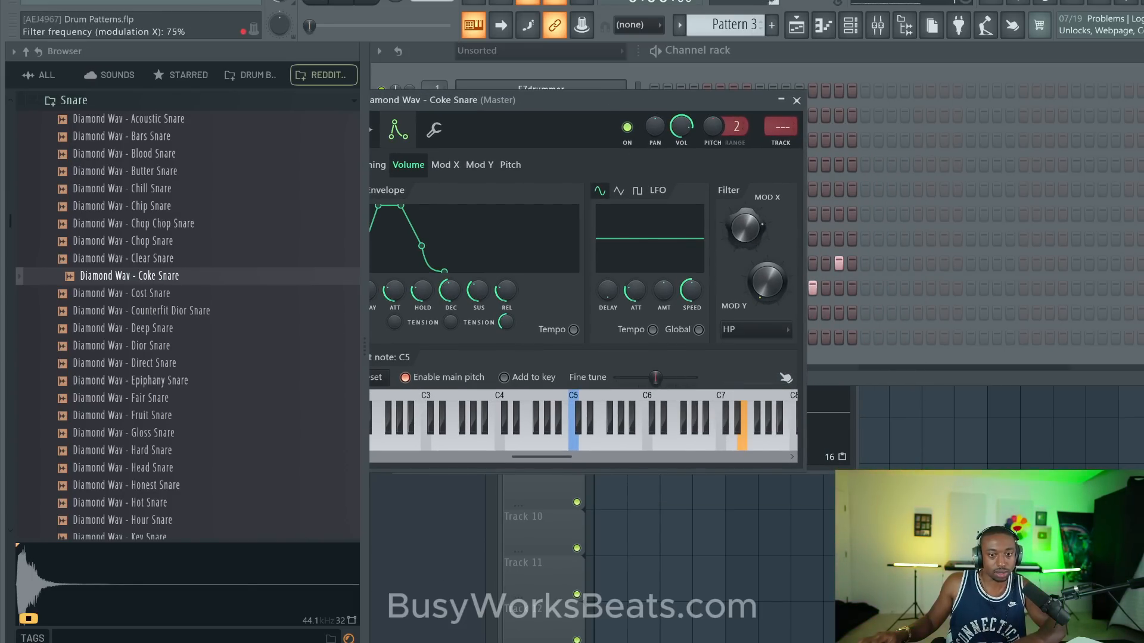
{"action": "left_click", "coordinate": [797, 101]}
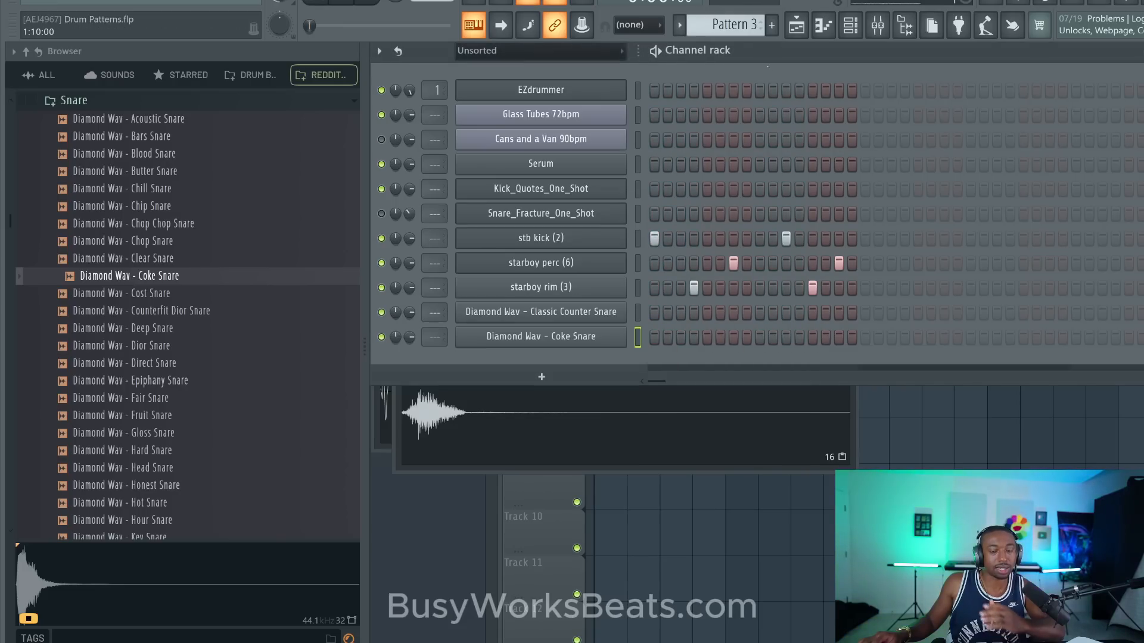
- In Pattern 4, place Coke Snare hits on steps 1, 4 and 7, and set the tempo to 144 BPM, restretching all channels
{"action": "left_click", "coordinate": [760, 22]}
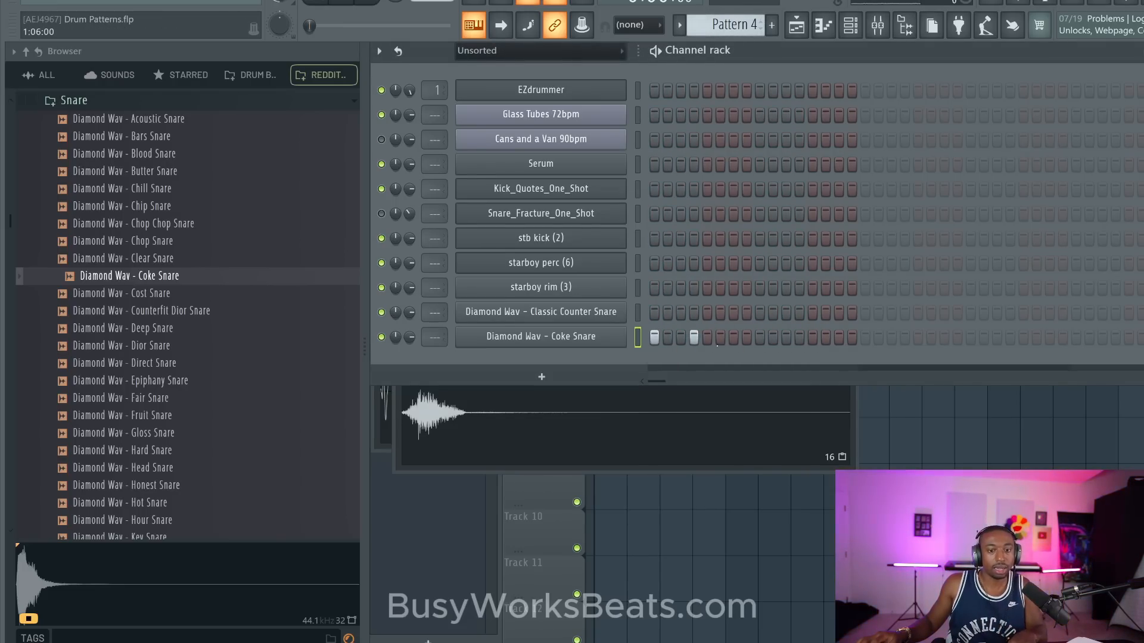
{"action": "left_click", "coordinate": [733, 337]}
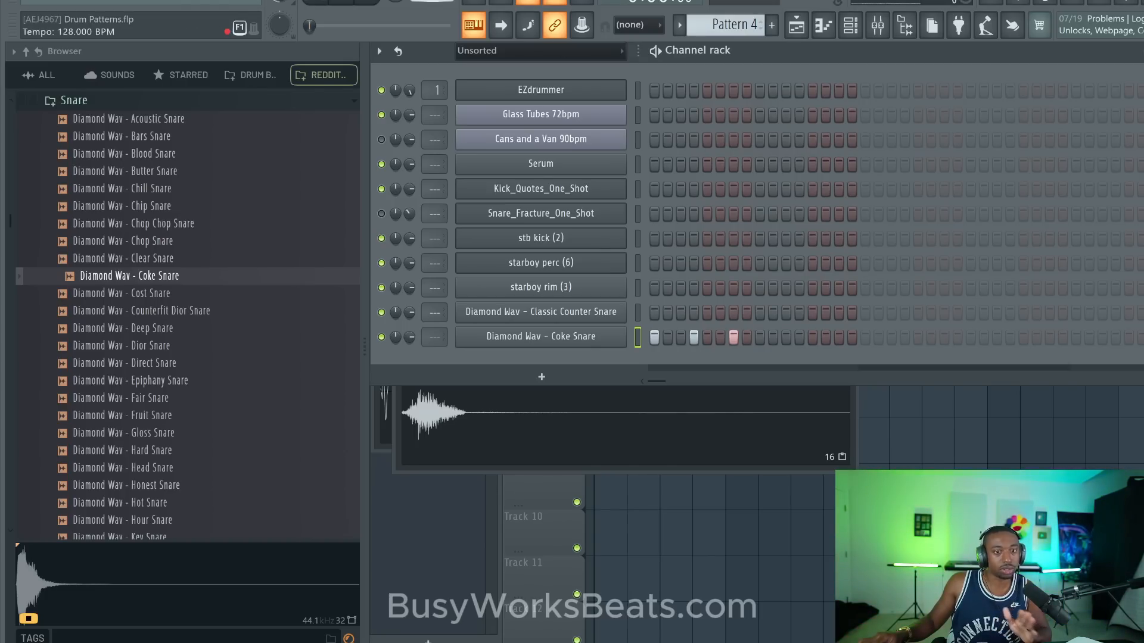
{"action": "scroll", "coordinate": [432, 2], "scroll_direction": "up", "scroll_amount": 7}
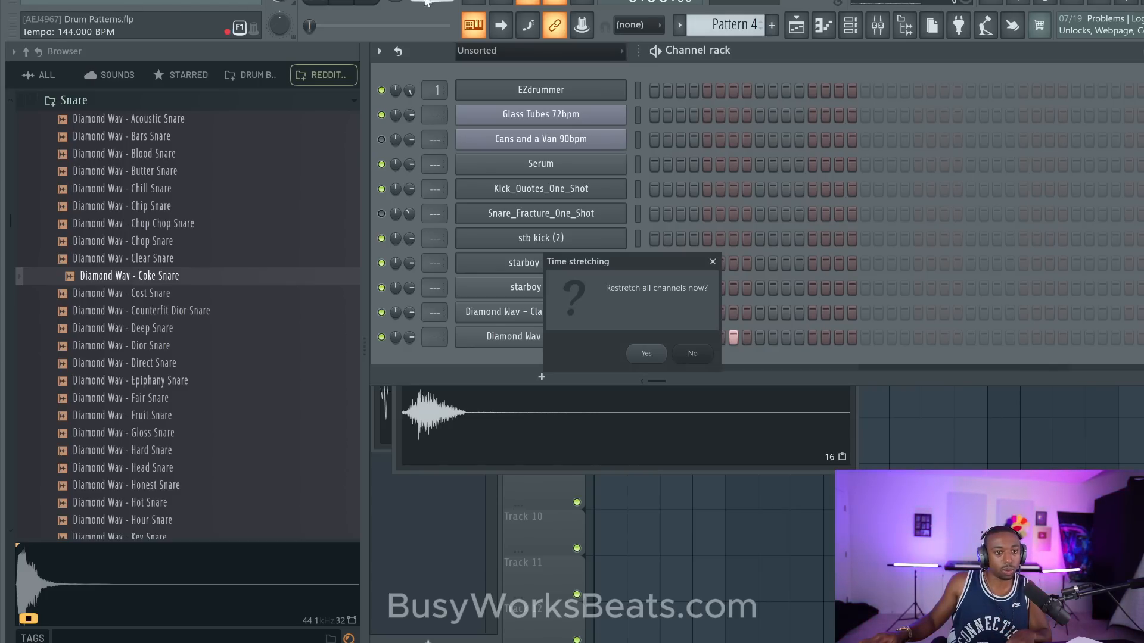
{"action": "left_click", "coordinate": [641, 352]}
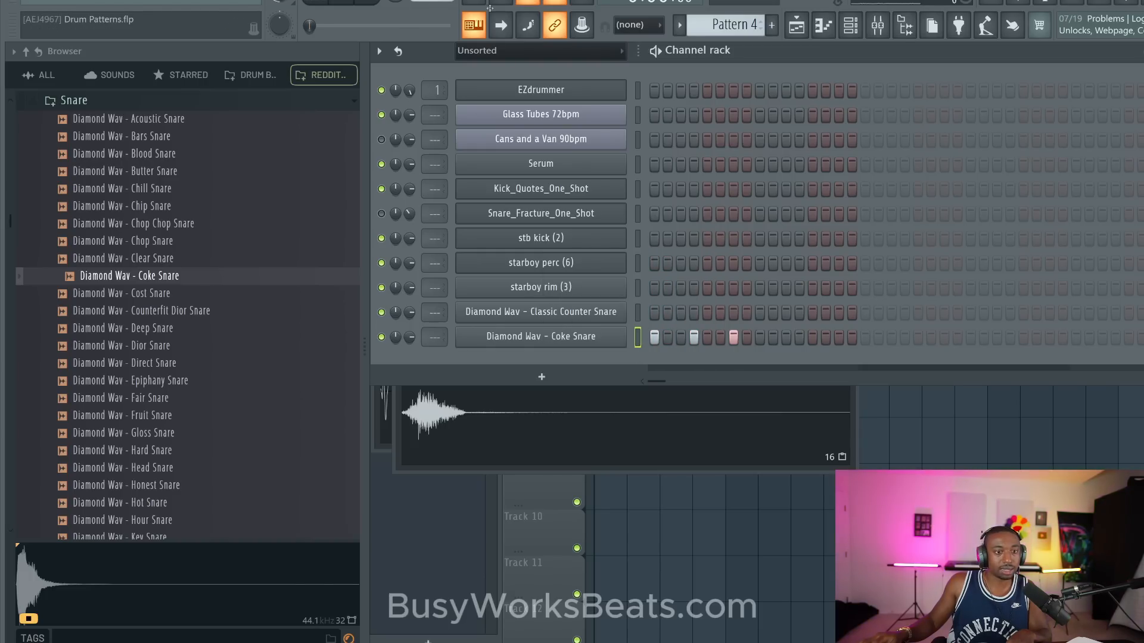
- Add Coke Snare hits on steps 9, 12 and 15 while the pattern plays, and stop playback
{"action": "left_click", "coordinate": [759, 337]}
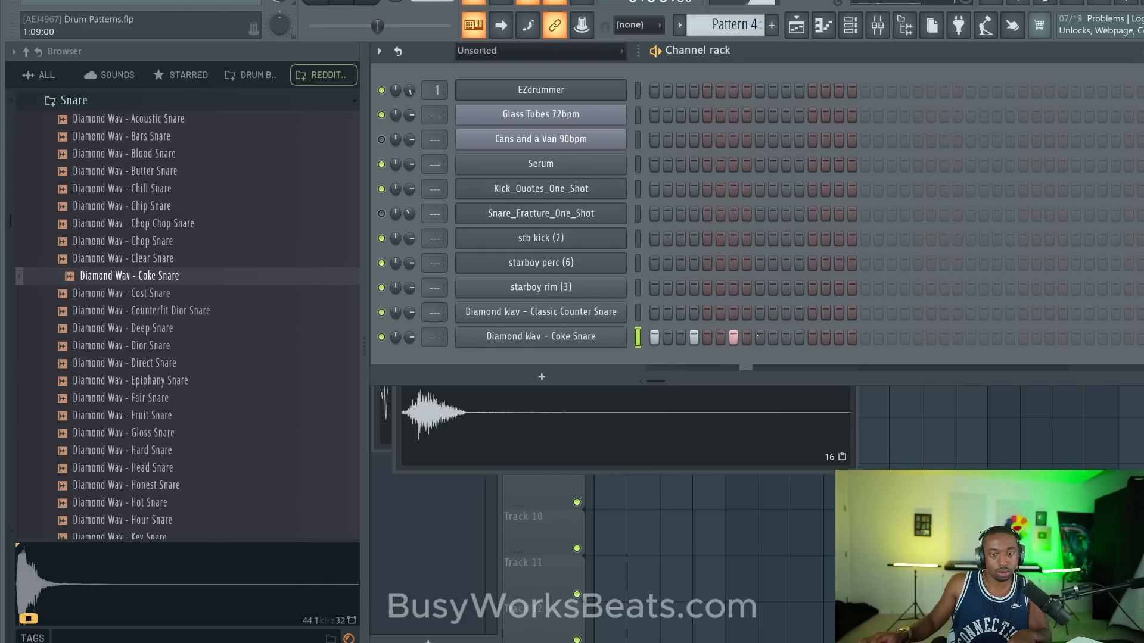
{"action": "left_click", "coordinate": [799, 337]}
{"action": "left_click", "coordinate": [839, 337]}
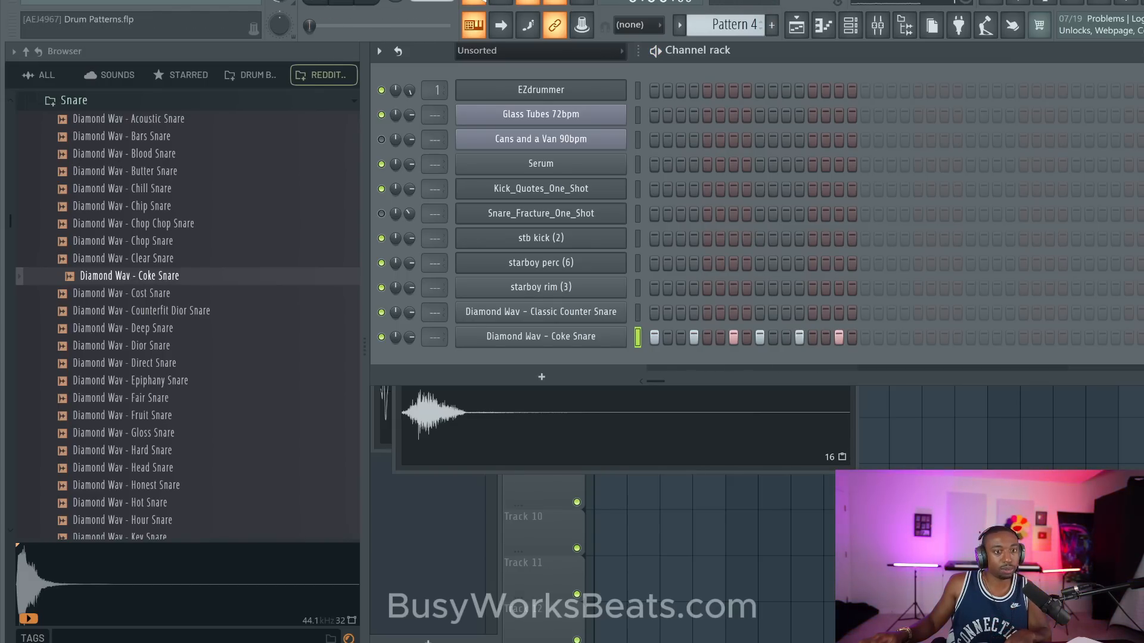
{"action": "key", "text": "space"}
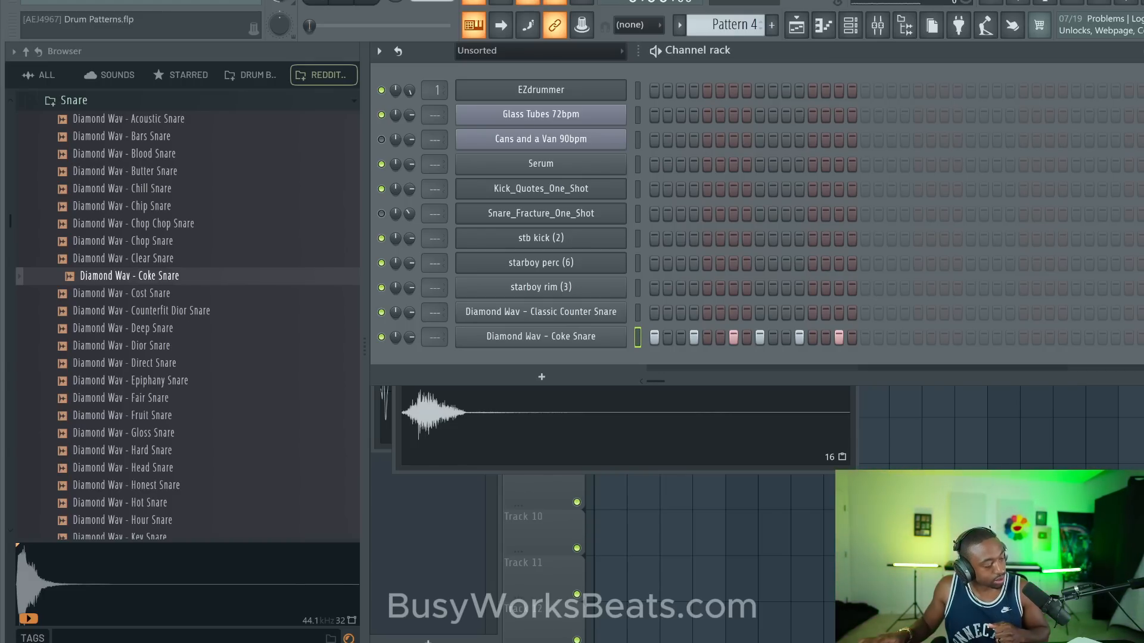
- Load NO ME CONOCE_KICK_2 from the No Me Conoce Style Drums kit's Bombos (Kicks) folder into a new channel
{"action": "scroll", "coordinate": [100, 117], "scroll_direction": "up", "scroll_amount": 5}
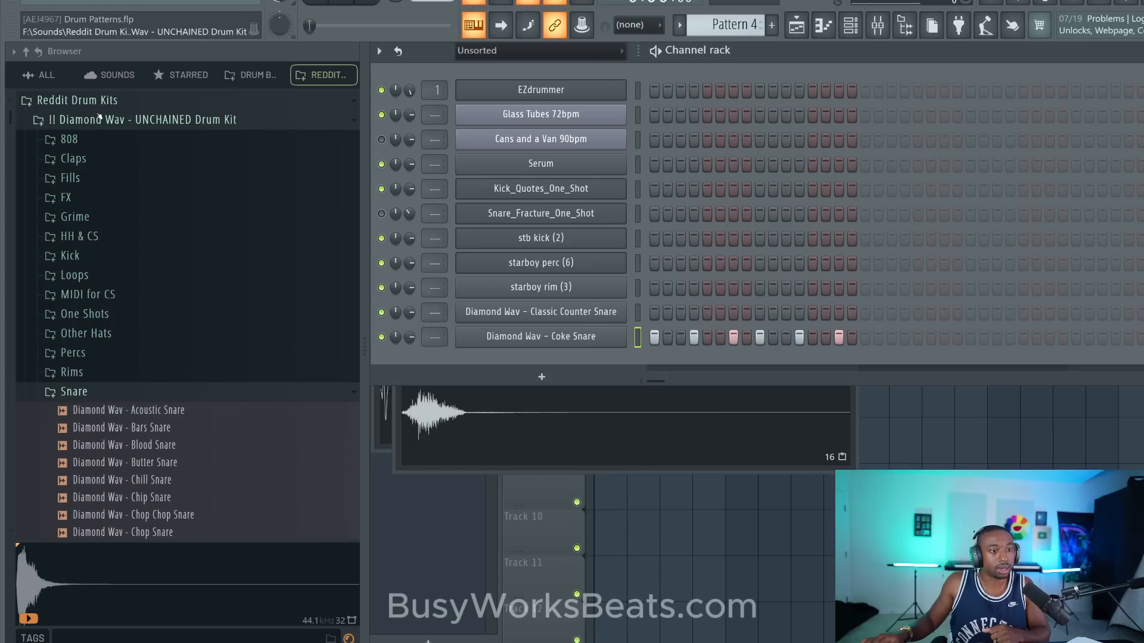
{"action": "left_click", "coordinate": [99, 118]}
{"action": "left_click", "coordinate": [98, 102]}
{"action": "left_click", "coordinate": [100, 102]}
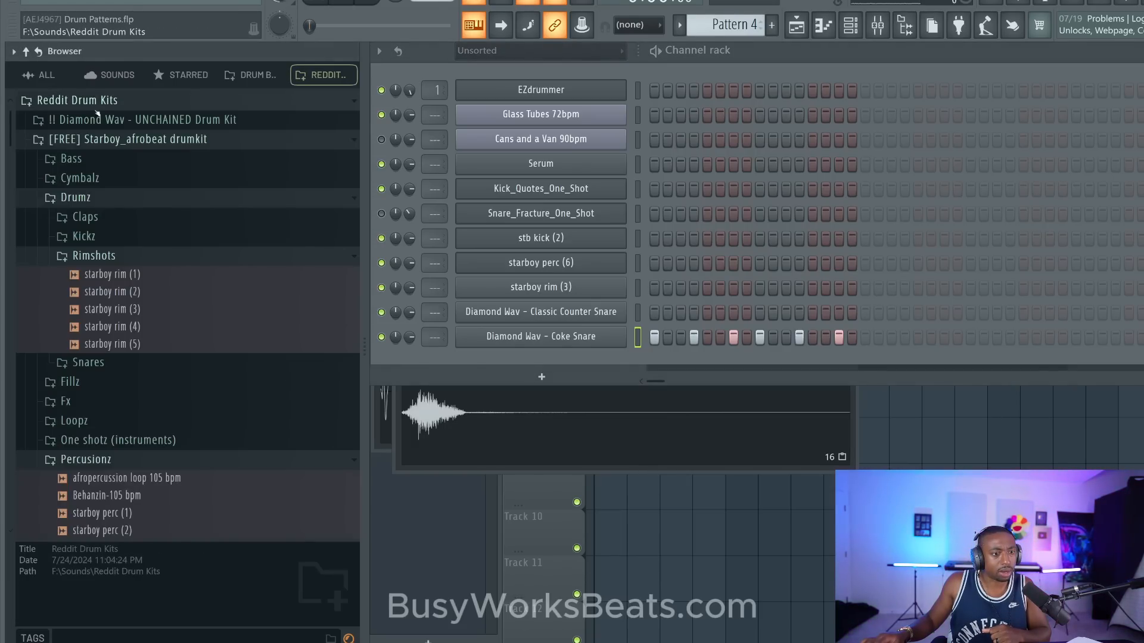
{"action": "left_click", "coordinate": [113, 139]}
{"action": "left_click", "coordinate": [113, 159]}
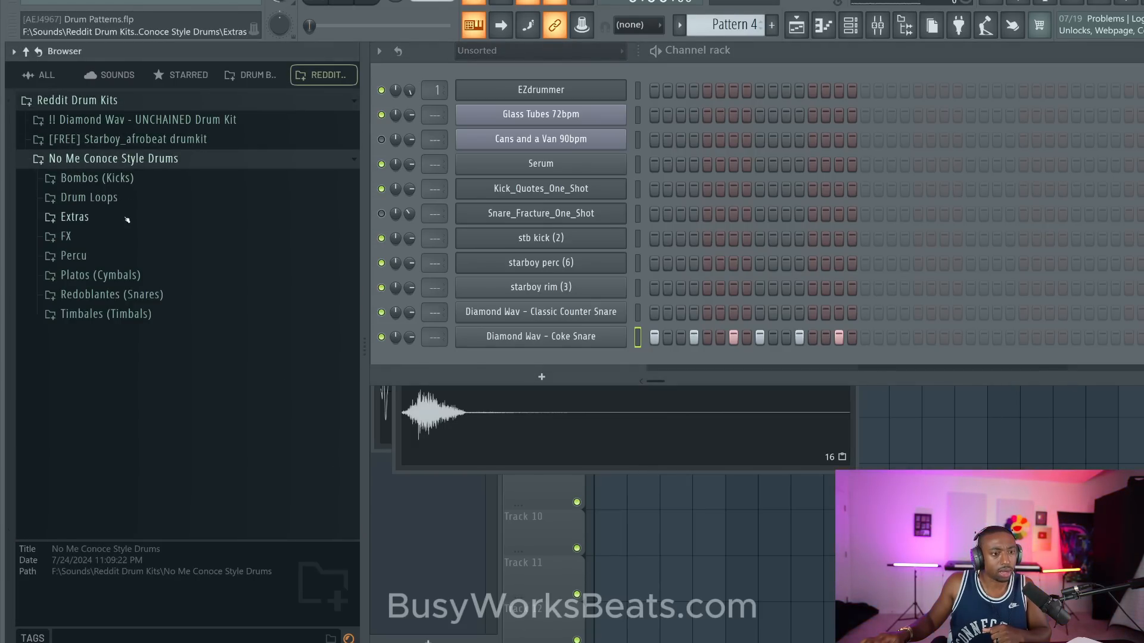
{"action": "left_click", "coordinate": [123, 178]}
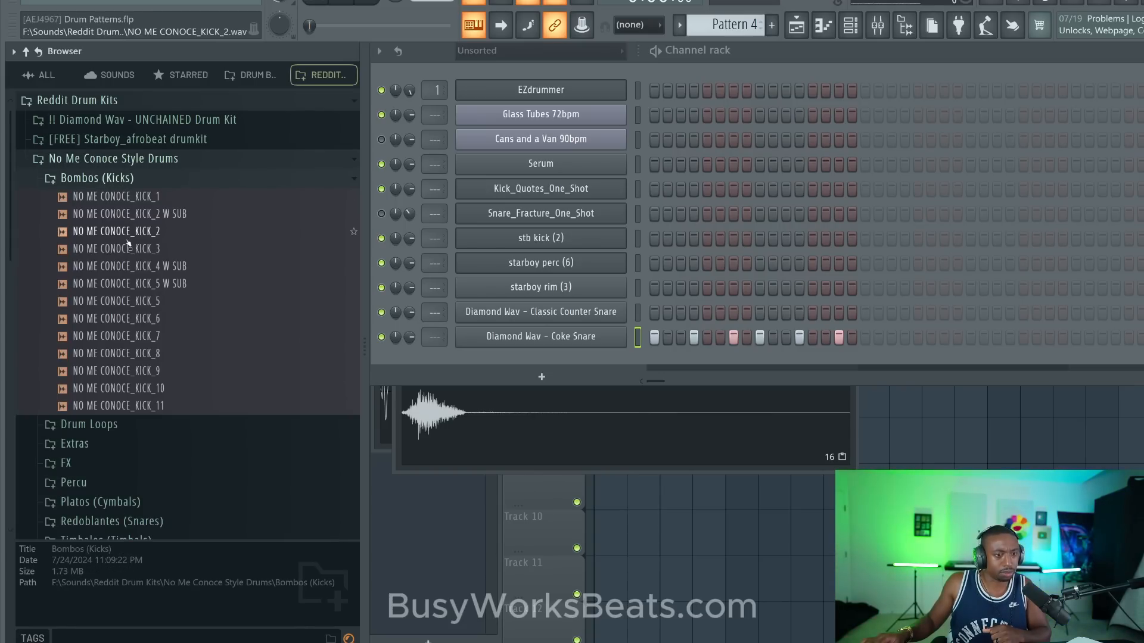
{"action": "left_click", "coordinate": [127, 234]}
{"action": "right_click", "coordinate": [126, 236]}
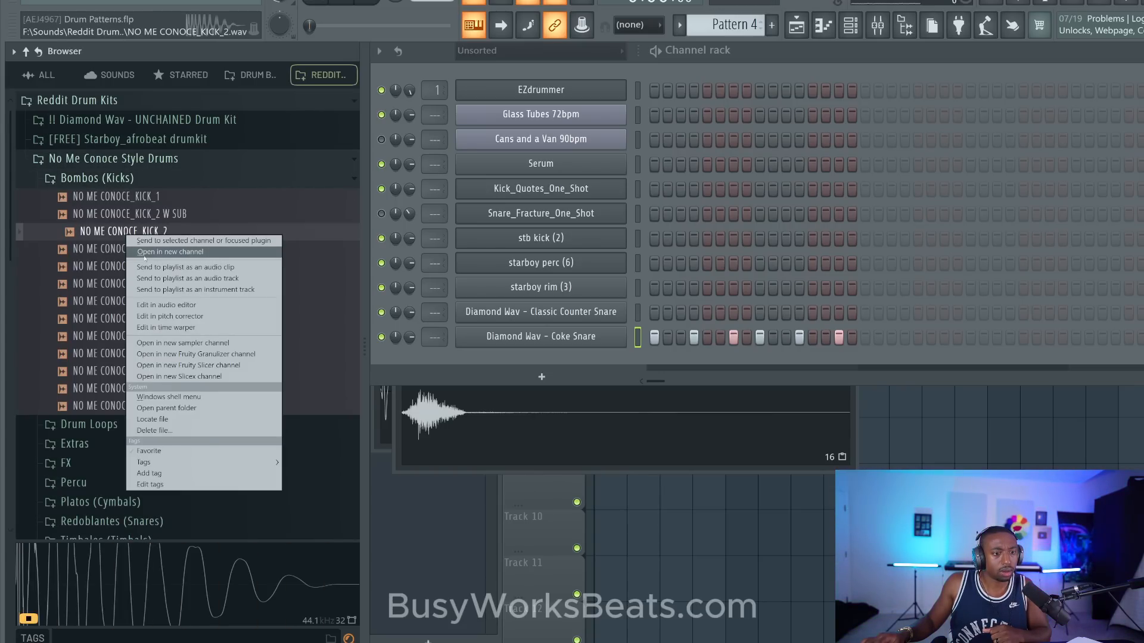
{"action": "left_click", "coordinate": [143, 254]}
- Audition samples in the Redoblantes (Snares) folder and open NO ME CONOCE_SNARE_5 in a new channel
{"action": "left_click", "coordinate": [137, 295]}
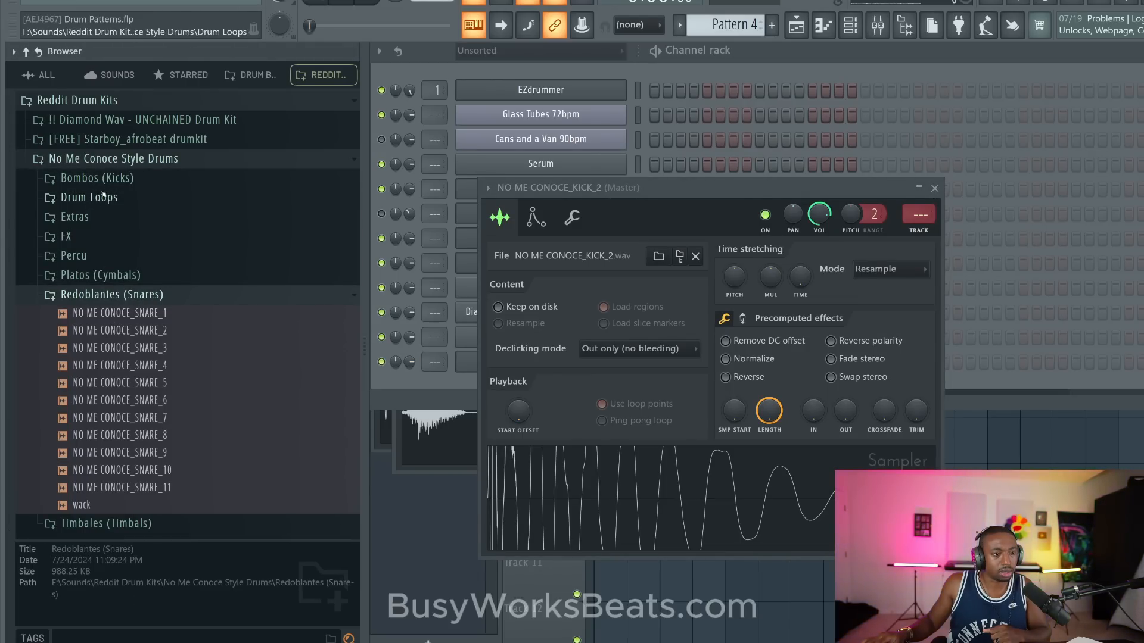
{"action": "left_click", "coordinate": [114, 177]}
{"action": "left_click", "coordinate": [119, 231]}
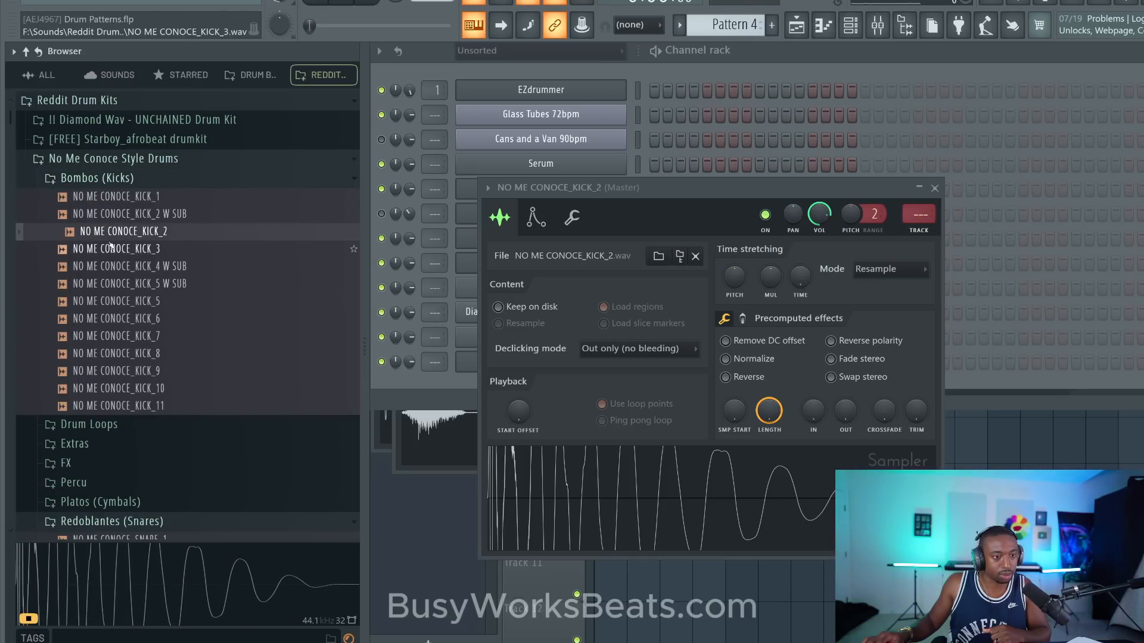
{"action": "left_click", "coordinate": [109, 181]}
{"action": "left_click", "coordinate": [113, 313]}
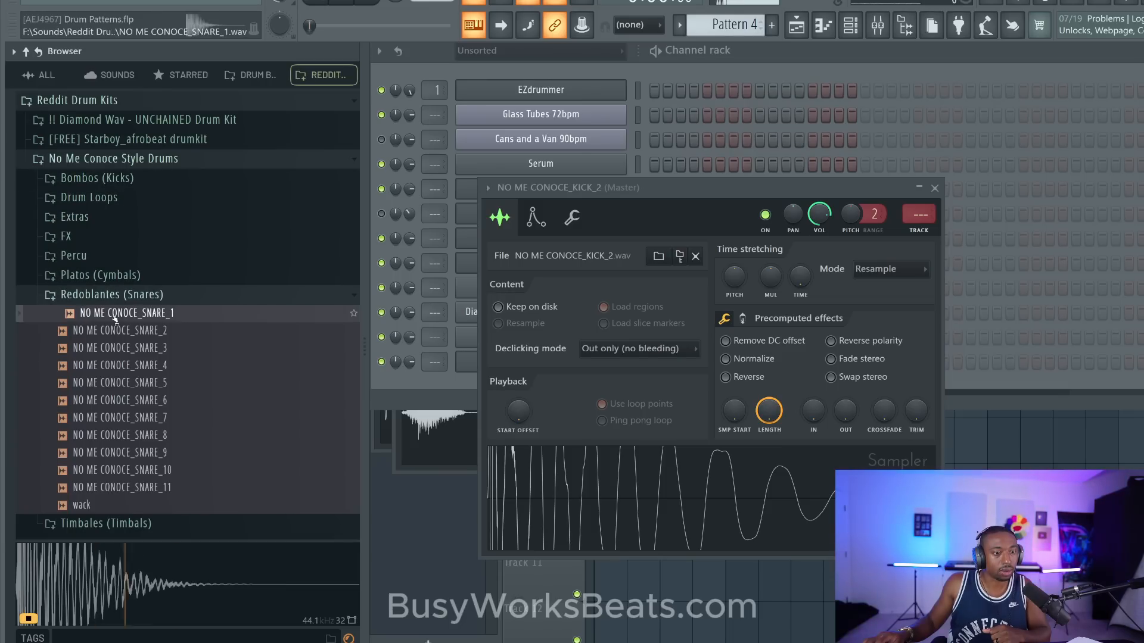
{"action": "left_click", "coordinate": [116, 348]}
{"action": "left_click", "coordinate": [116, 332]}
{"action": "left_click", "coordinate": [117, 314]}
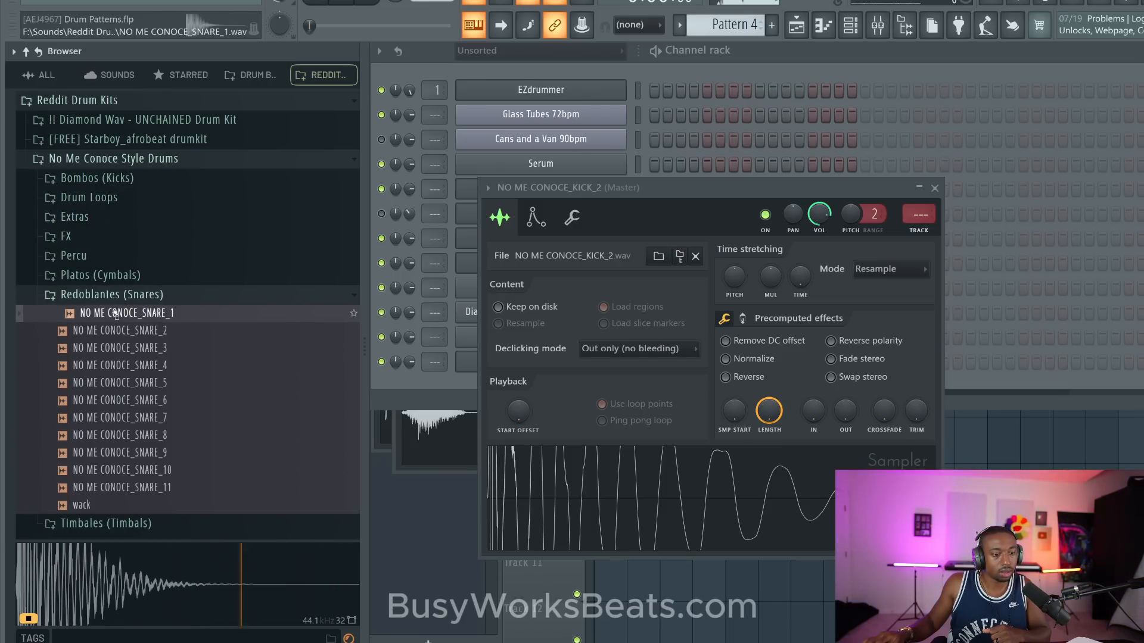
{"action": "left_click", "coordinate": [125, 365]}
{"action": "left_click", "coordinate": [127, 382]}
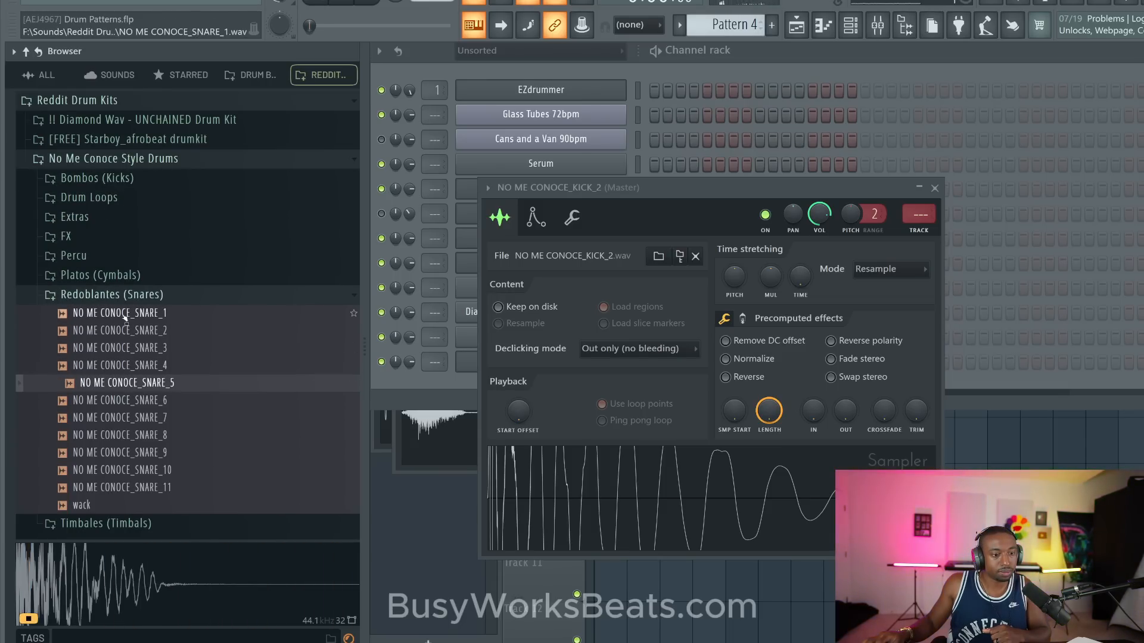
{"action": "right_click", "coordinate": [123, 383]}
{"action": "left_click", "coordinate": [172, 402]}
- In Pattern 6, place NO ME CONOCE_KICK_2 hits on steps 1, 7 and 9 and a snare on step 4, restretching all channels to the changed tempo
{"action": "left_click", "coordinate": [718, 88]}
{"action": "right_click", "coordinate": [718, 88]}
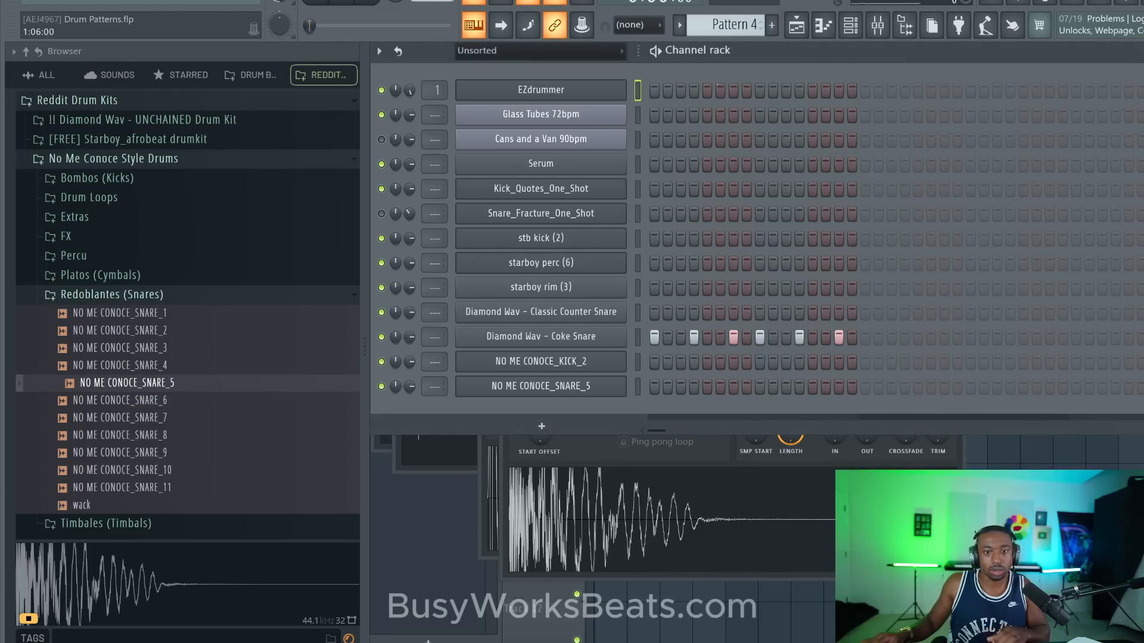
{"action": "scroll", "coordinate": [736, 27], "scroll_direction": "down", "scroll_amount": 2}
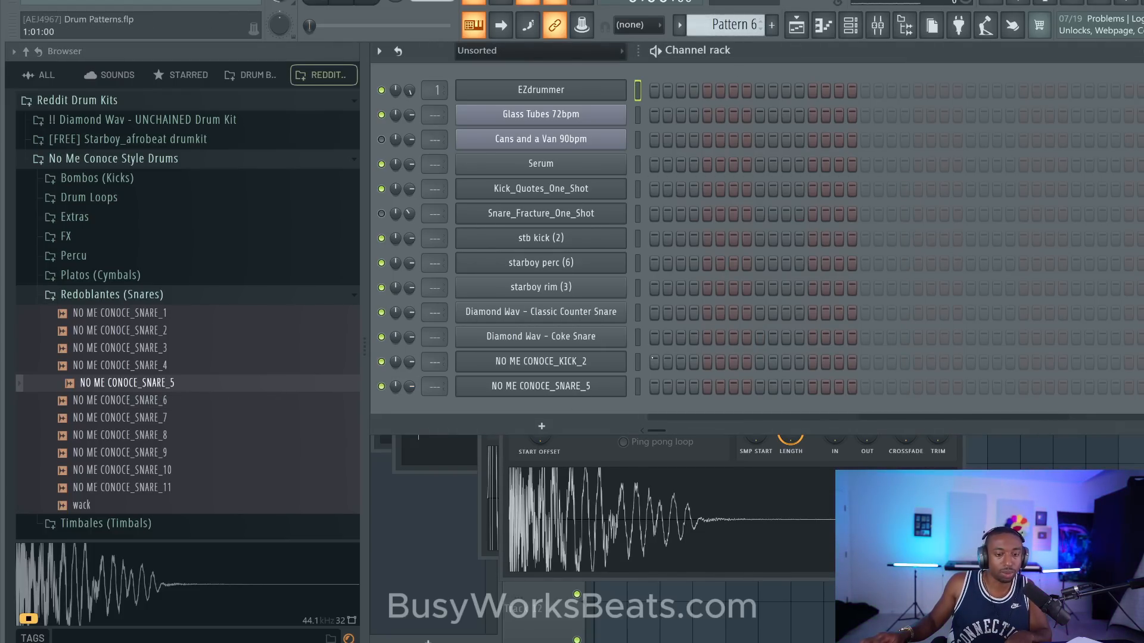
{"action": "left_click", "coordinate": [654, 362]}
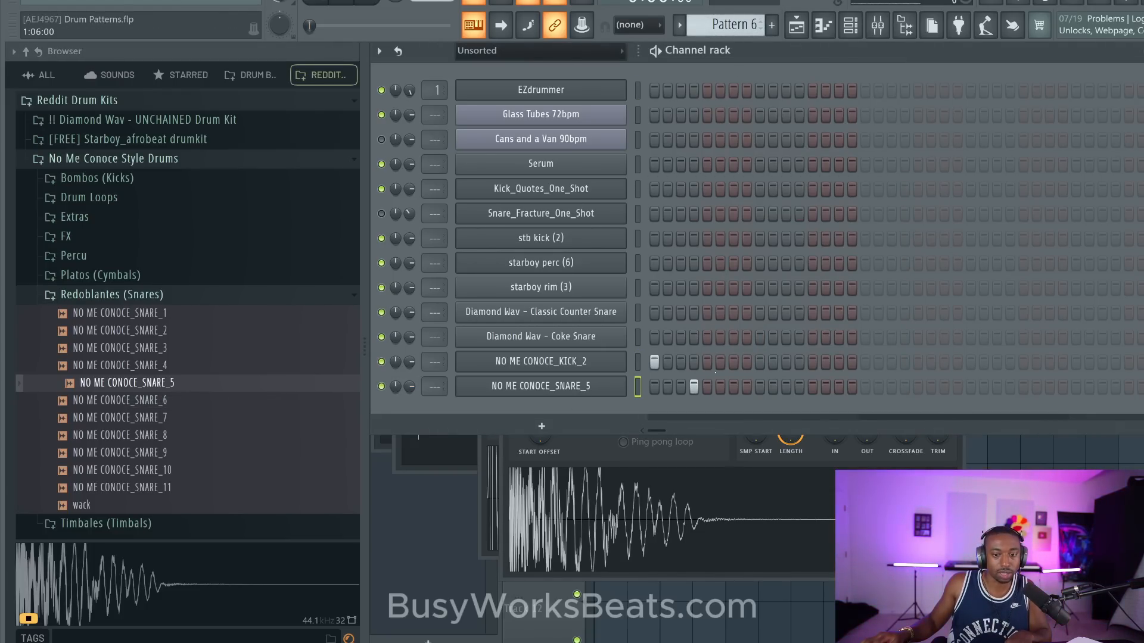
{"action": "left_click", "coordinate": [759, 361]}
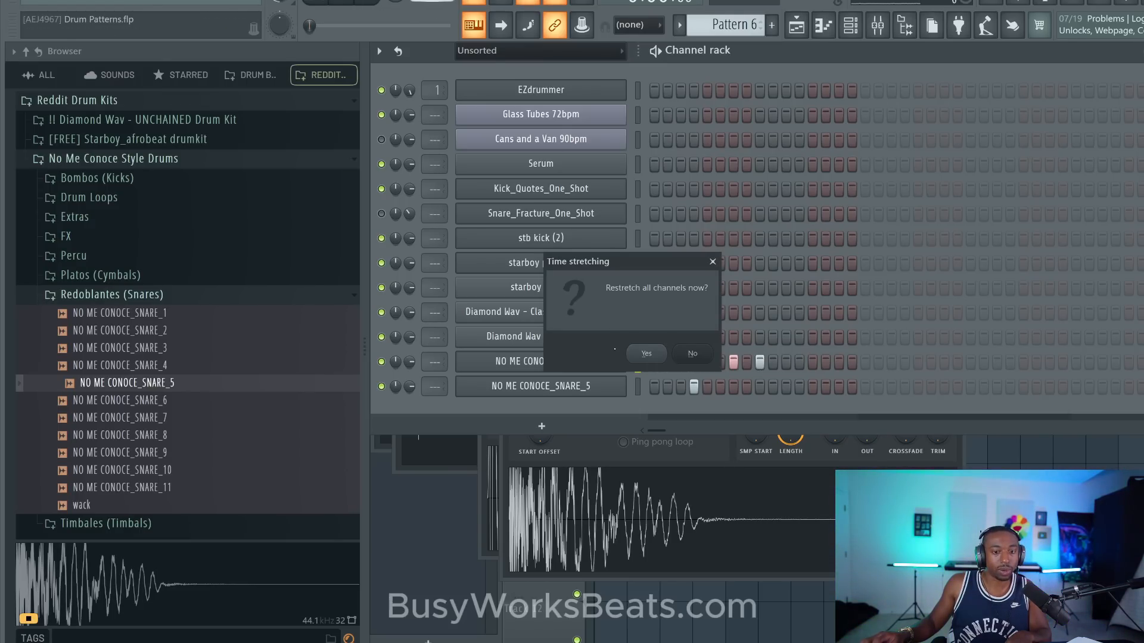
{"action": "left_click", "coordinate": [646, 354]}
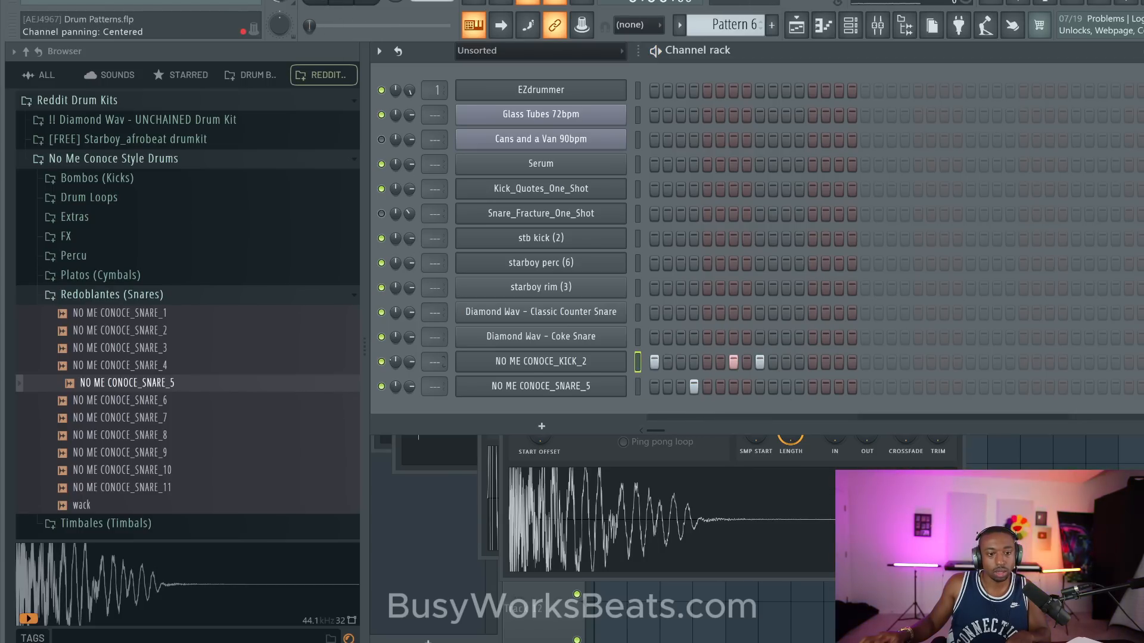
- Add a snare hit on step 12 and a kick hit on step 15, and adjust the NO ME CONOCE_SNARE_5 channel volume during playback
{"action": "left_click", "coordinate": [799, 387]}
{"action": "left_click", "coordinate": [839, 362]}
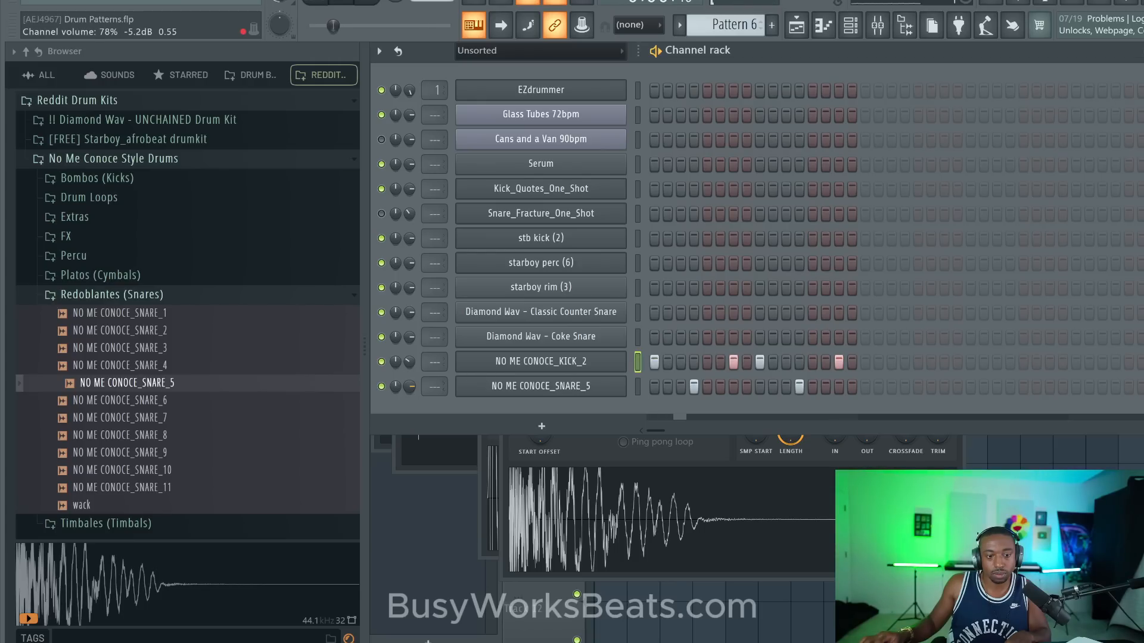
{"action": "left_click_drag", "start_coordinate": [395, 386], "coordinate": [409, 395]}
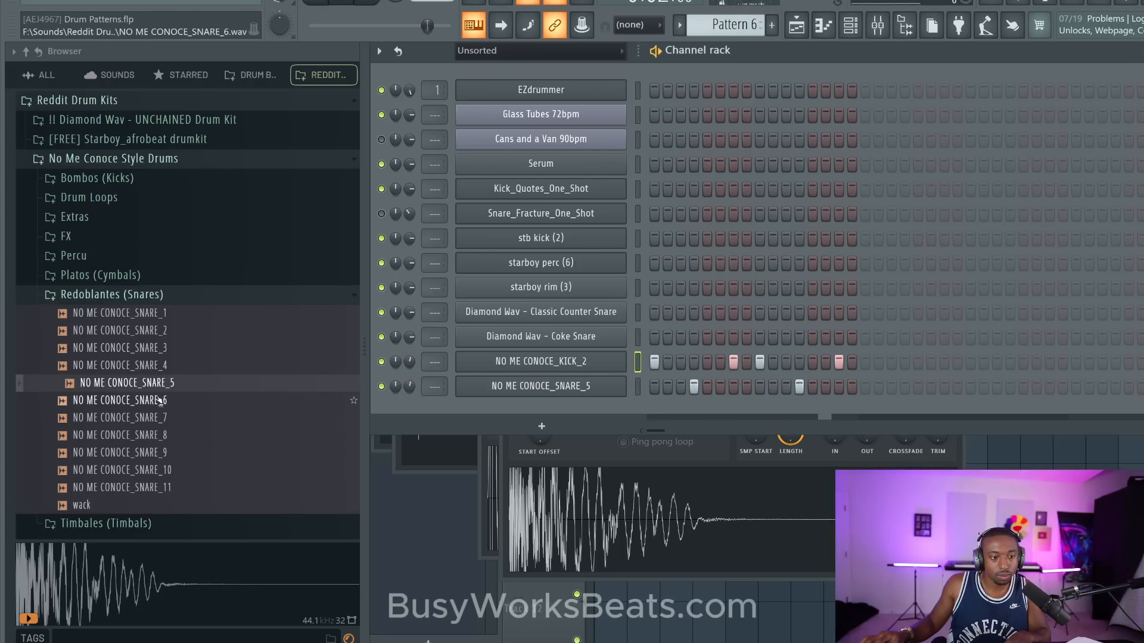
- Replace the NO ME CONOCE_SNARE_5 sample with NO ME CONOCE_RIM_1 from Percu's Rims & Bongos folder and move the kick hits on steps 7 and 15 to it
{"action": "left_click", "coordinate": [143, 295]}
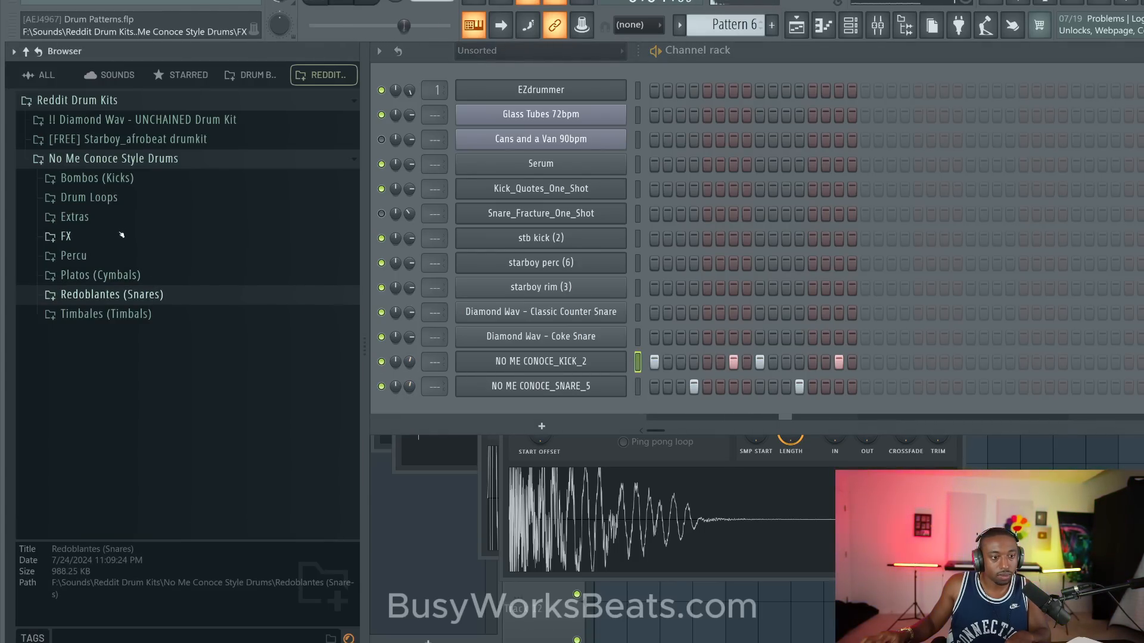
{"action": "left_click", "coordinate": [122, 256]}
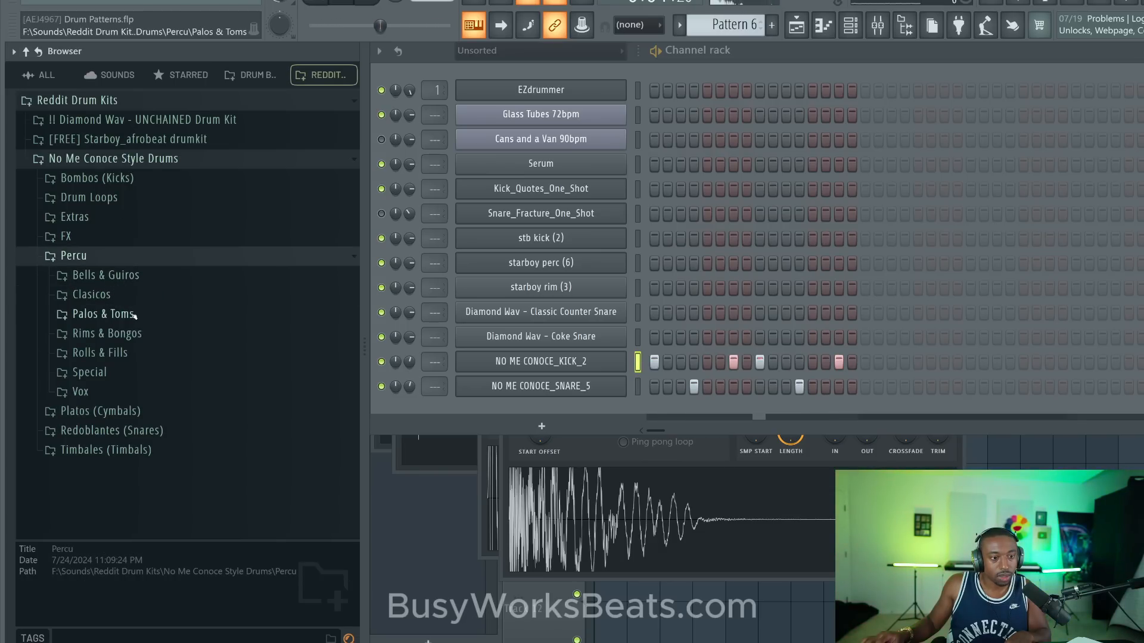
{"action": "left_click", "coordinate": [119, 334]}
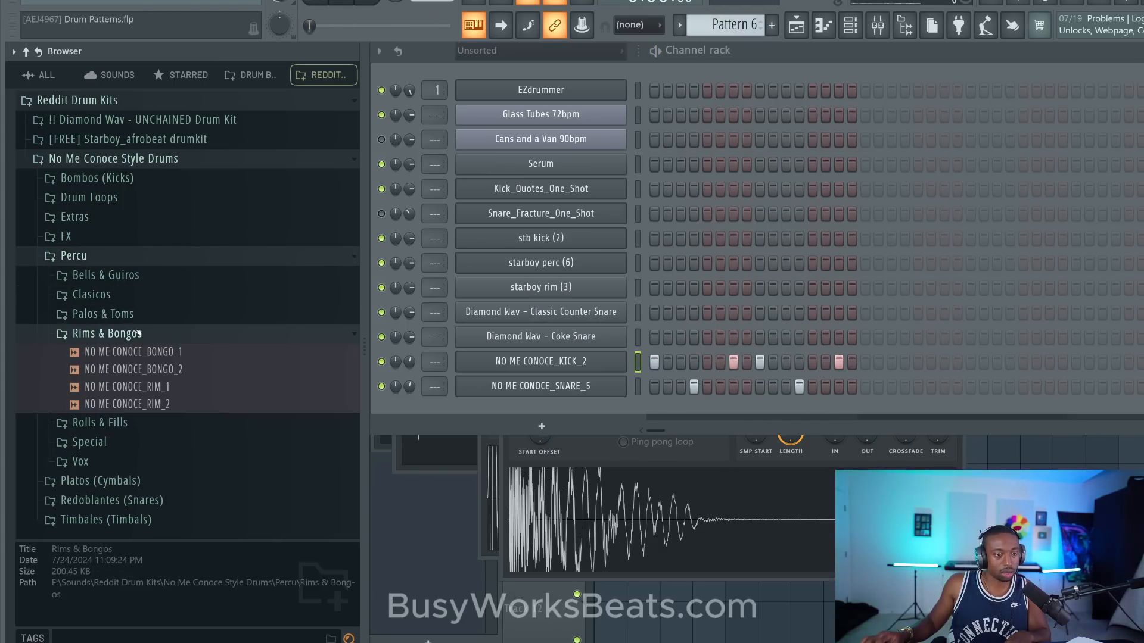
{"action": "left_click", "coordinate": [131, 352]}
{"action": "left_click", "coordinate": [131, 370]}
{"action": "left_click_drag", "start_coordinate": [132, 374], "coordinate": [524, 388]}
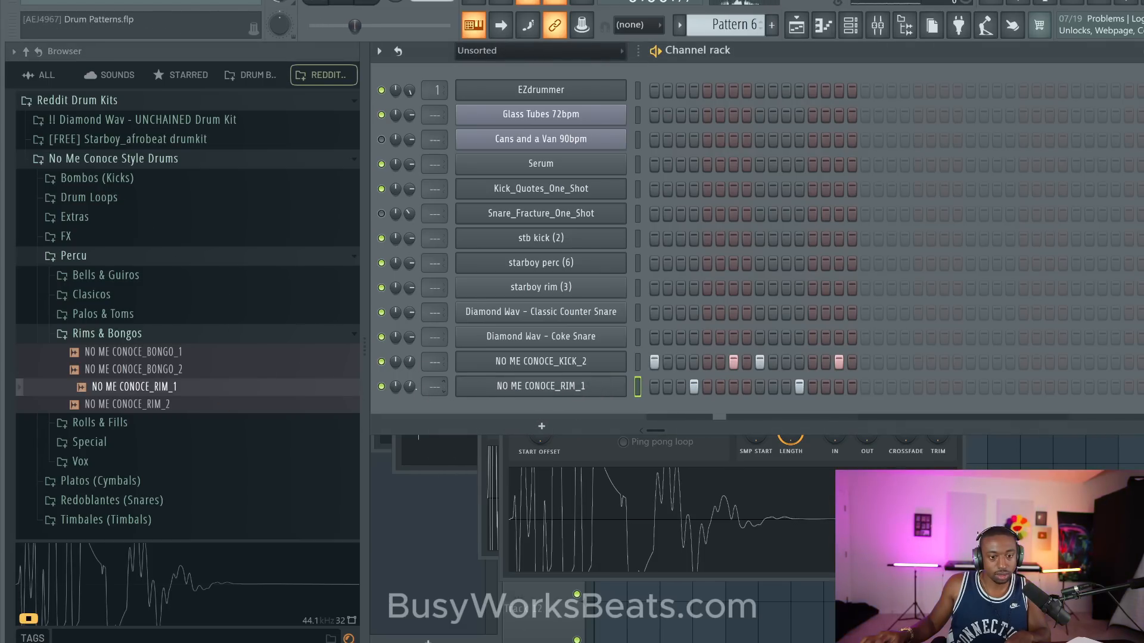
{"action": "left_click", "coordinate": [733, 361]}
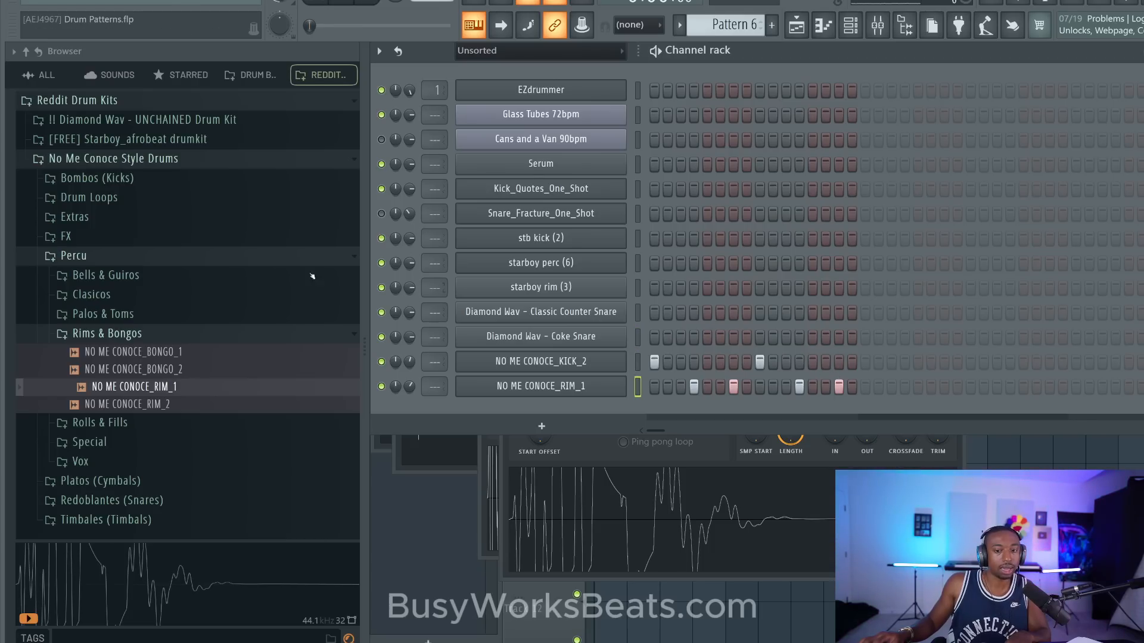
- Audition the Redoblantes (Snares) samples again and replace the rim channel's sample with NO ME CONOCE_SNARE_5
{"action": "left_click", "coordinate": [120, 334]}
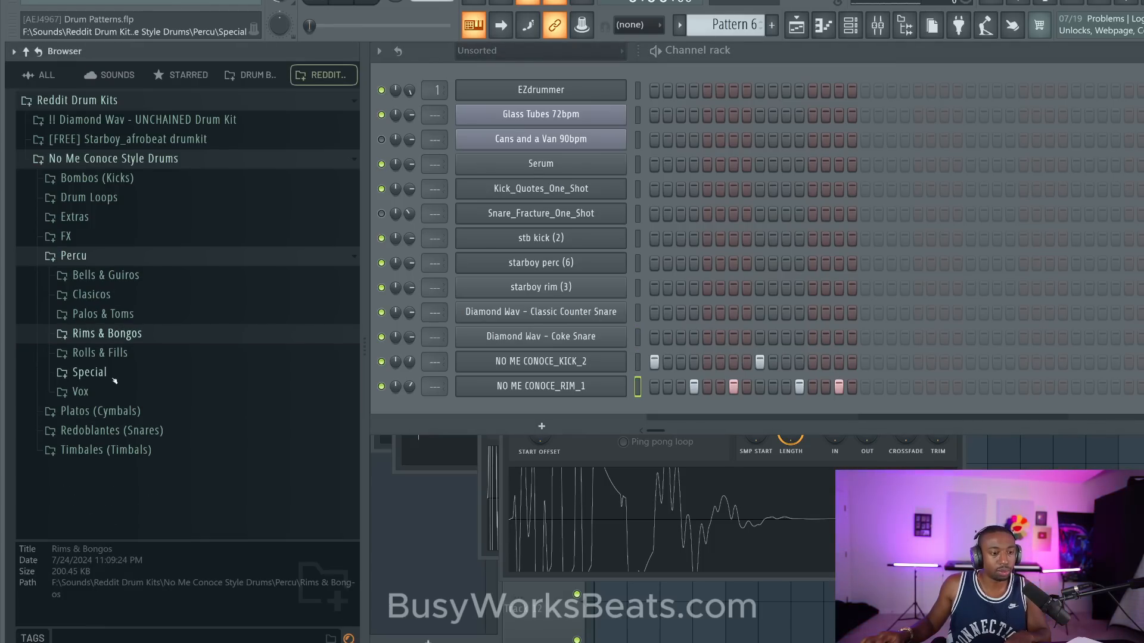
{"action": "left_click", "coordinate": [119, 432]}
{"action": "scroll", "coordinate": [124, 448], "scroll_direction": "down", "scroll_amount": 3}
{"action": "left_click", "coordinate": [138, 391]}
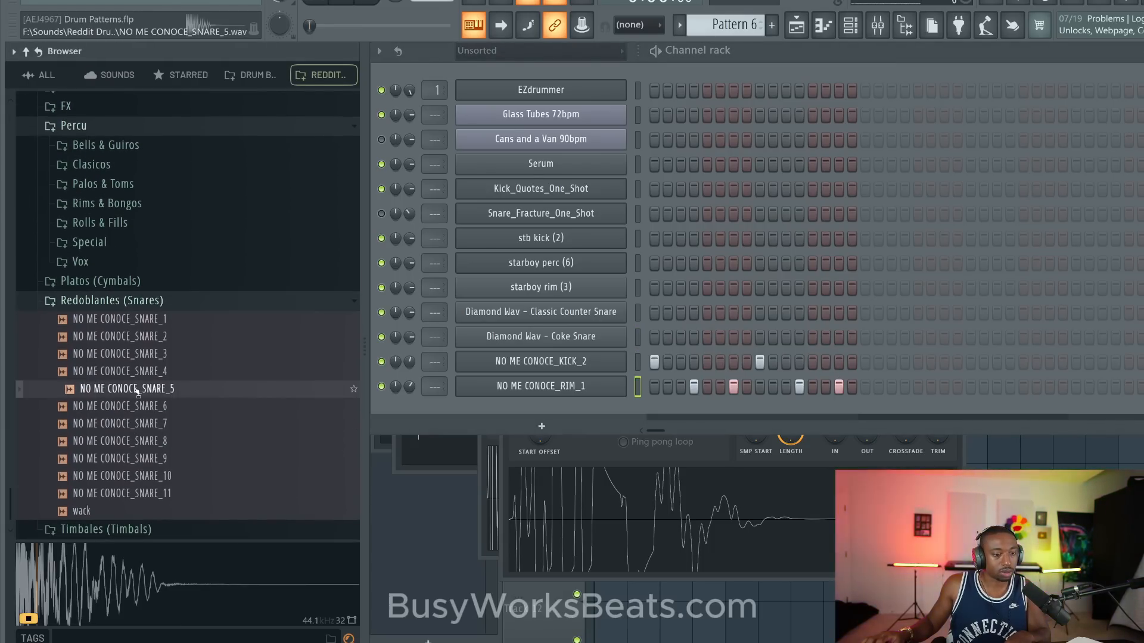
{"action": "left_click", "coordinate": [138, 406]}
{"action": "left_click", "coordinate": [139, 423]}
{"action": "left_click", "coordinate": [139, 441]}
{"action": "left_click", "coordinate": [140, 459]}
{"action": "left_click", "coordinate": [140, 476]}
{"action": "left_click", "coordinate": [142, 494]}
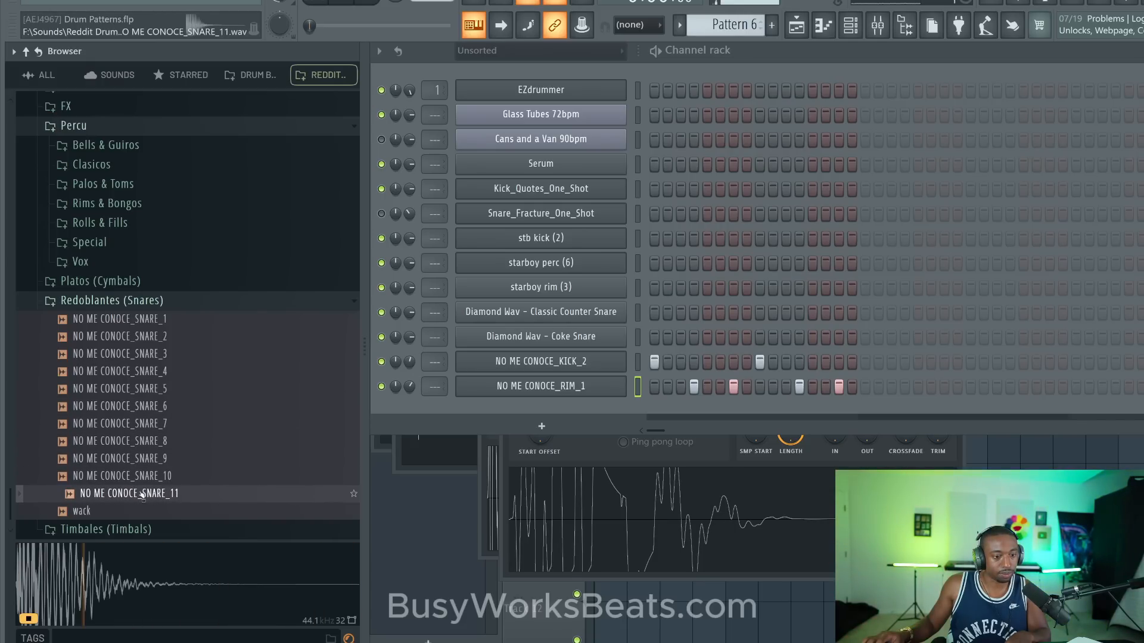
{"action": "left_click", "coordinate": [148, 389]}
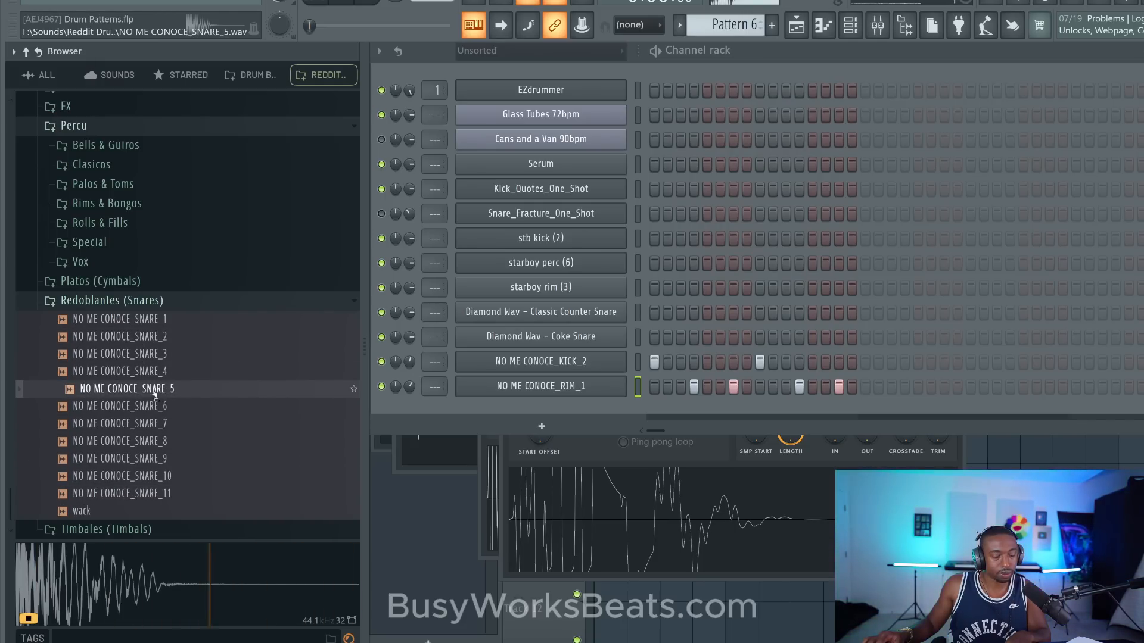
{"action": "left_click_drag", "start_coordinate": [155, 393], "coordinate": [529, 387]}
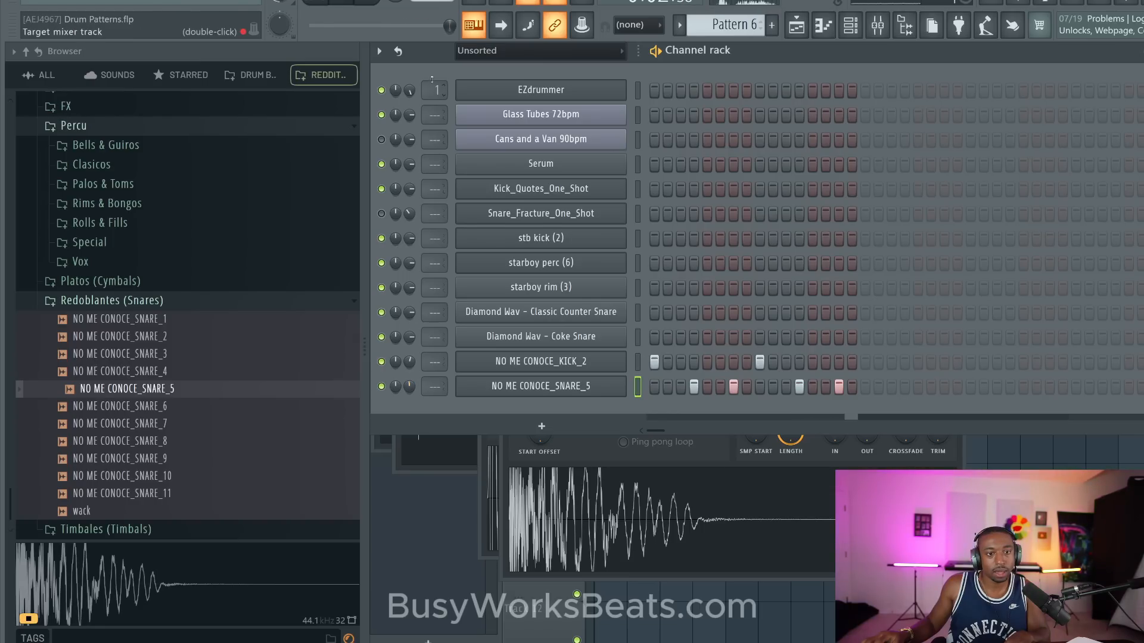
- Set the tempo to 120 BPM, restretch all channels, and play Pattern 6 briefly
{"action": "left_click_drag", "start_coordinate": [432, 2], "coordinate": [432, 12]}
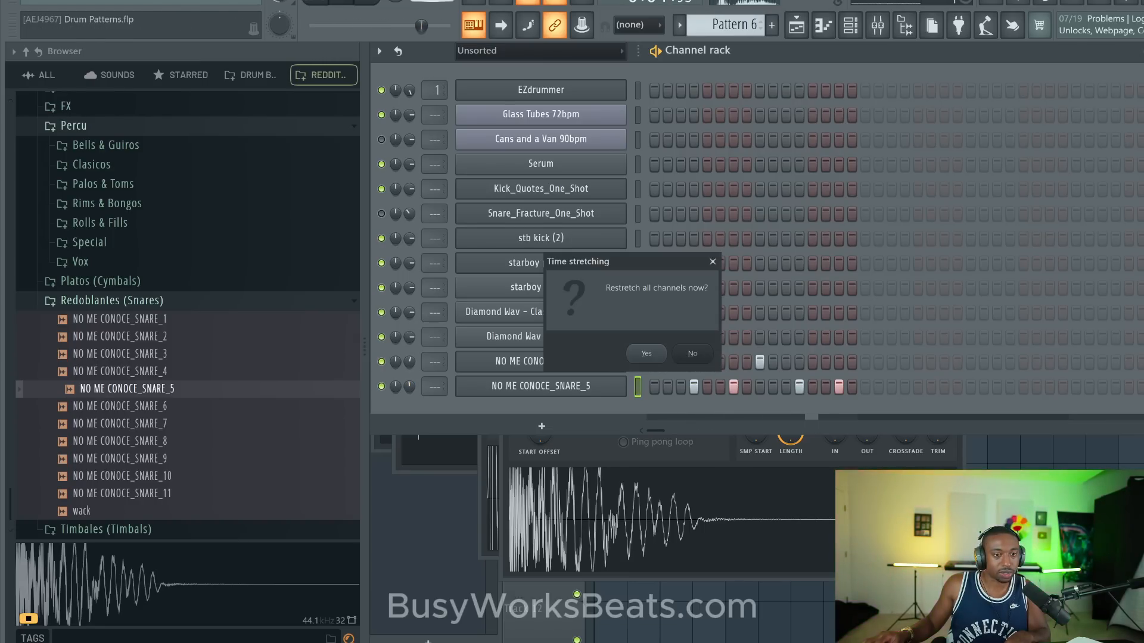
{"action": "left_click", "coordinate": [645, 354]}
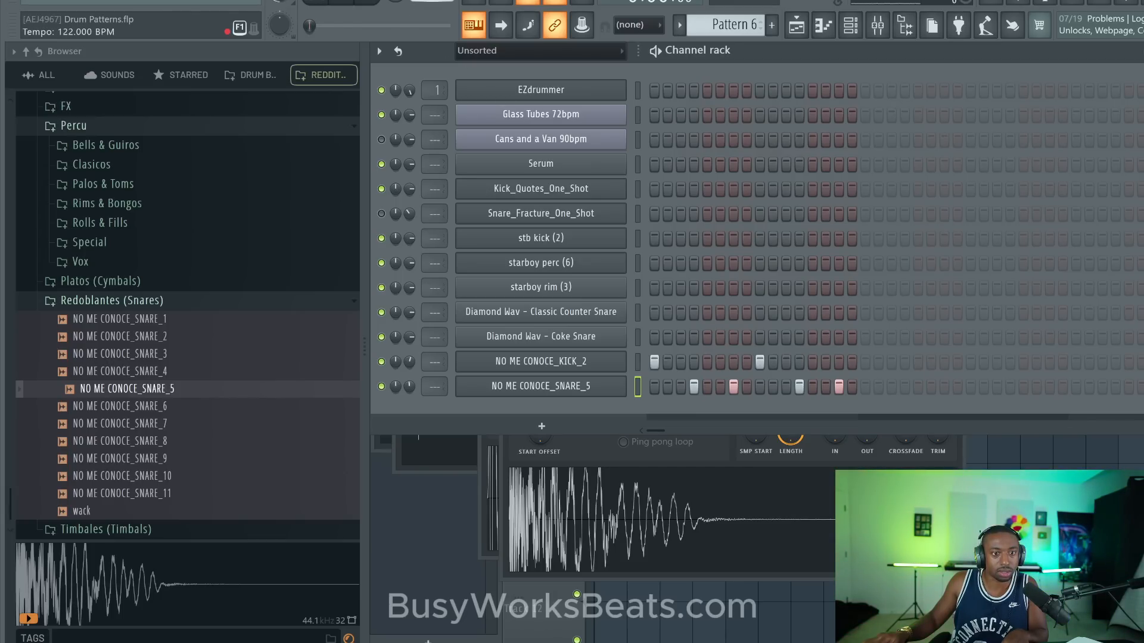
{"action": "left_click_drag", "start_coordinate": [431, 0], "coordinate": [432, 2]}
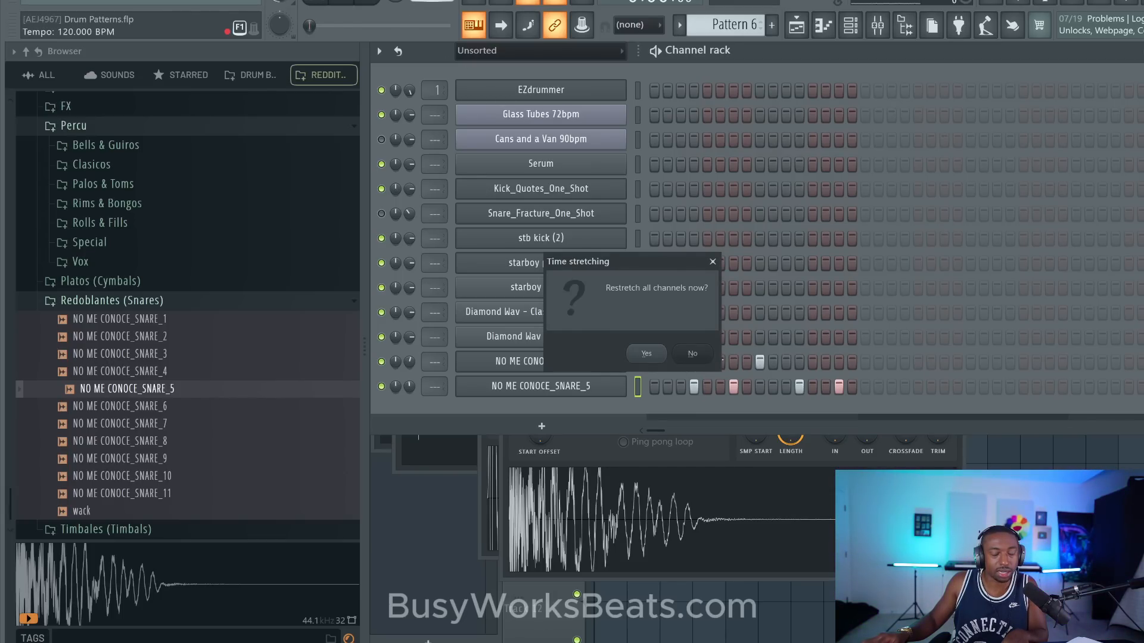
{"action": "left_click", "coordinate": [648, 355]}
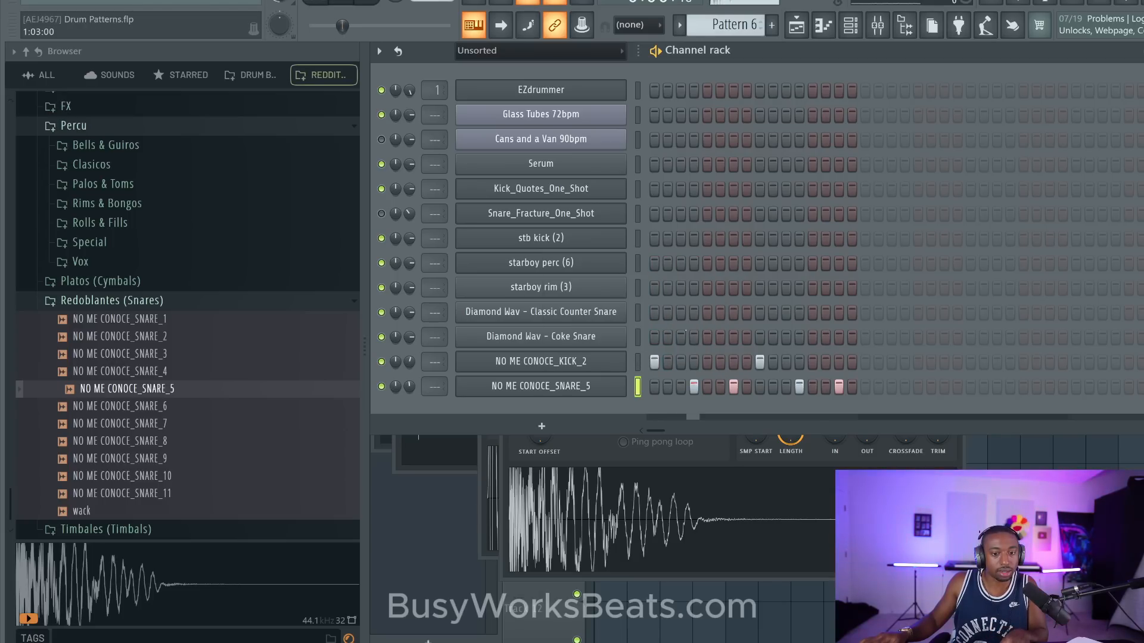
{"action": "key", "text": "space"}
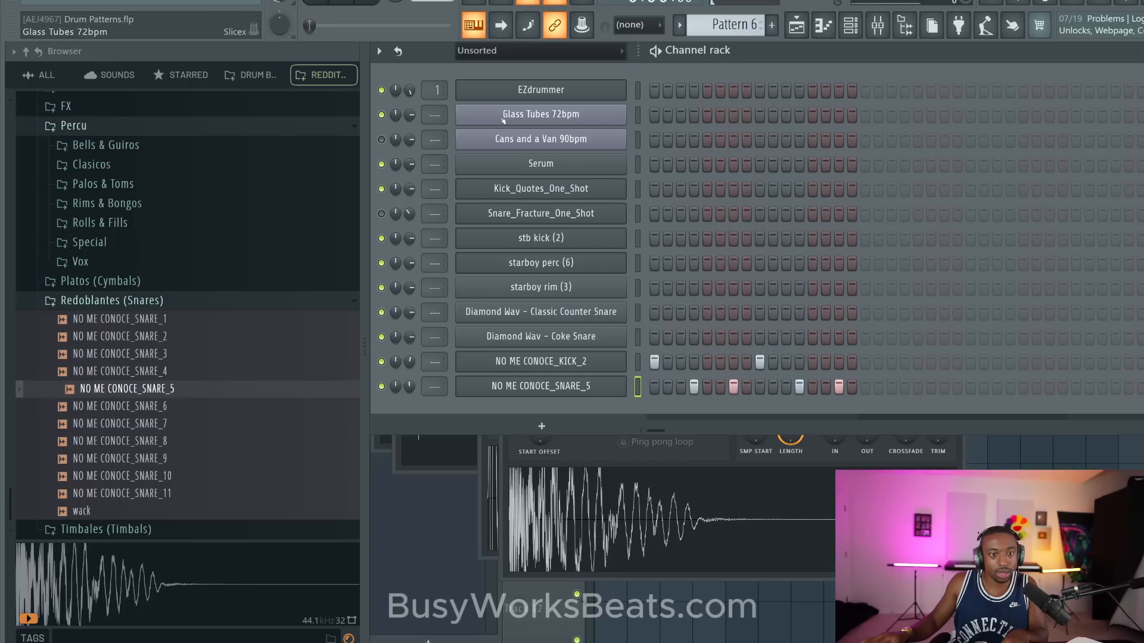
- Lower the tempo to about 91 BPM, restretch all channels, and play Pattern 6 before stopping it
{"action": "left_click_drag", "start_coordinate": [432, 0], "coordinate": [432, 2]}
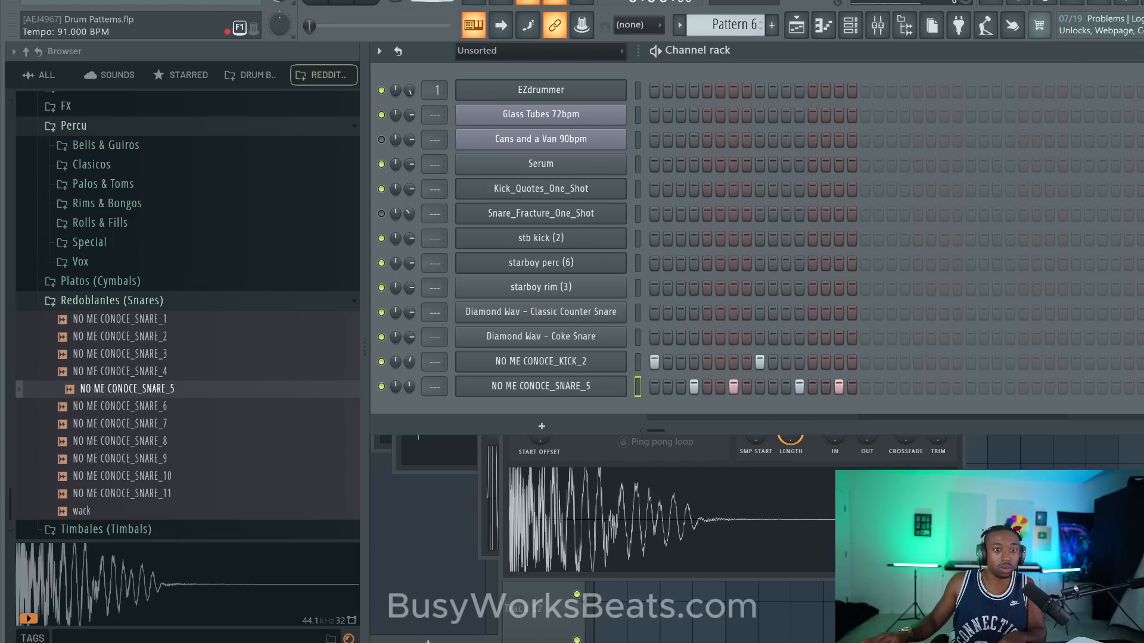
{"action": "left_click_drag", "start_coordinate": [431, 1], "coordinate": [432, 2]}
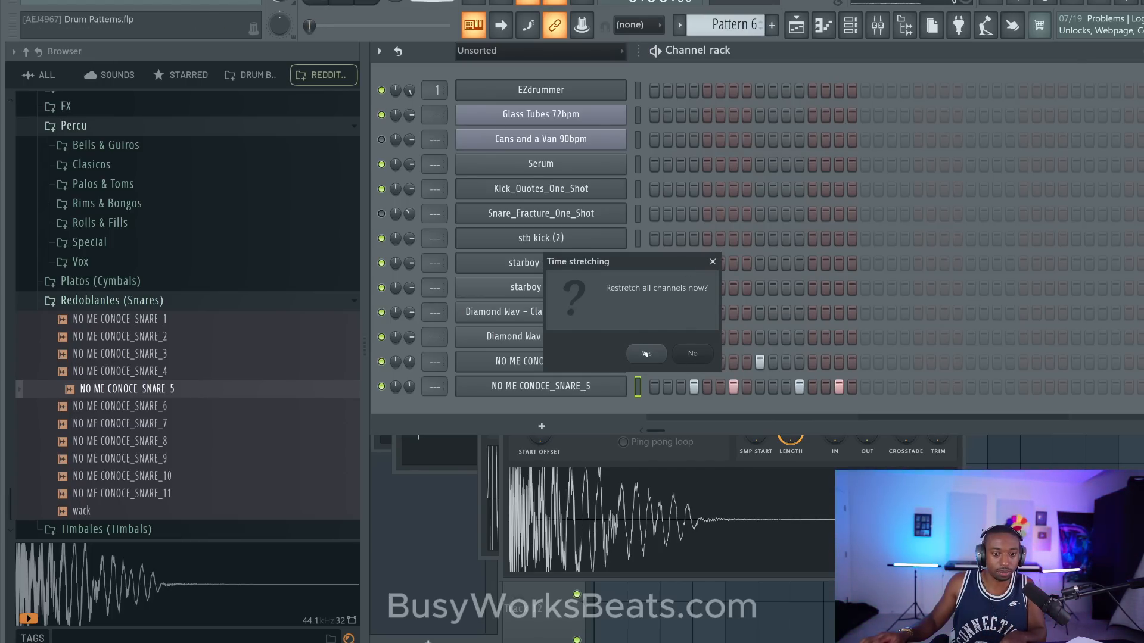
{"action": "left_click", "coordinate": [645, 353]}
{"action": "key", "text": "space"}
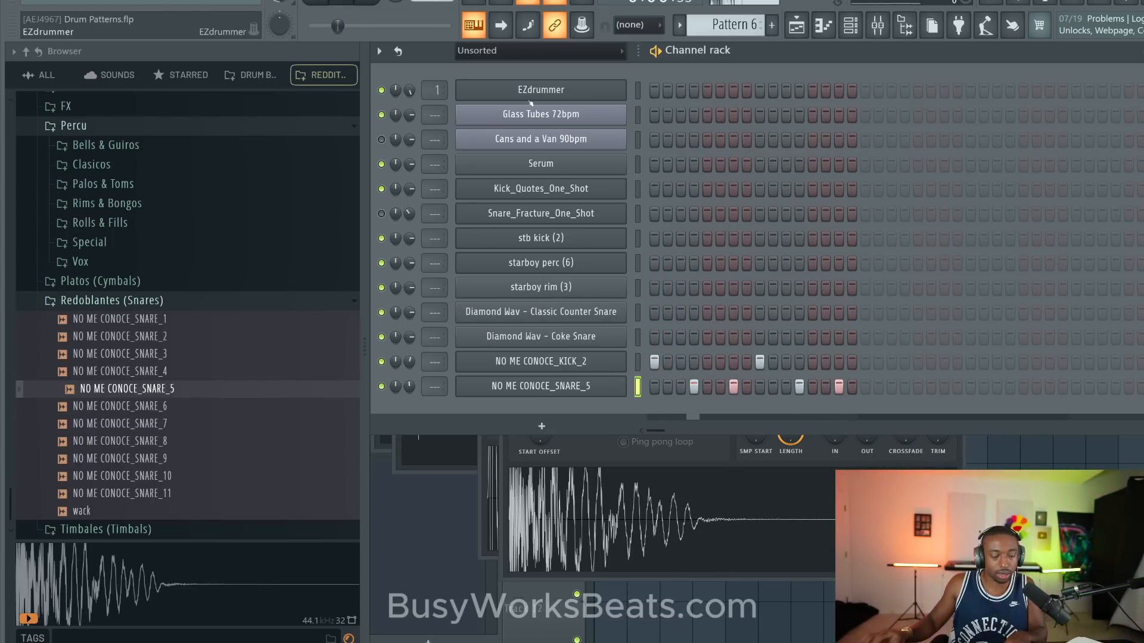
{"action": "key", "text": "space"}
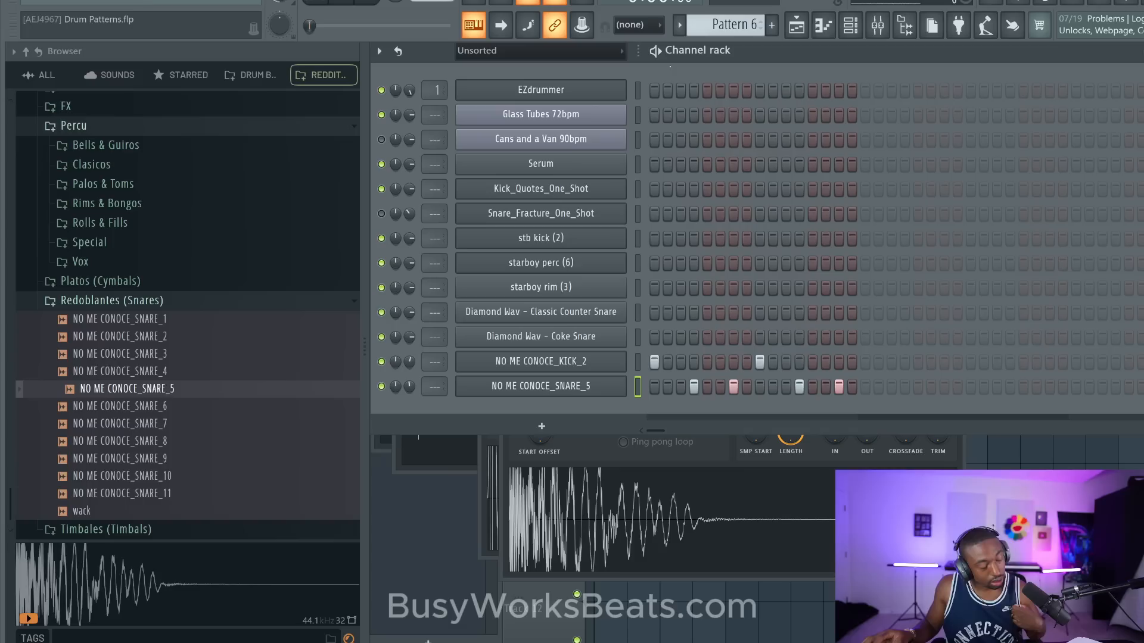
- Clear the kick and snare hits from Pattern 6
{"action": "right_click", "coordinate": [839, 386]}
{"action": "right_click", "coordinate": [799, 386]}
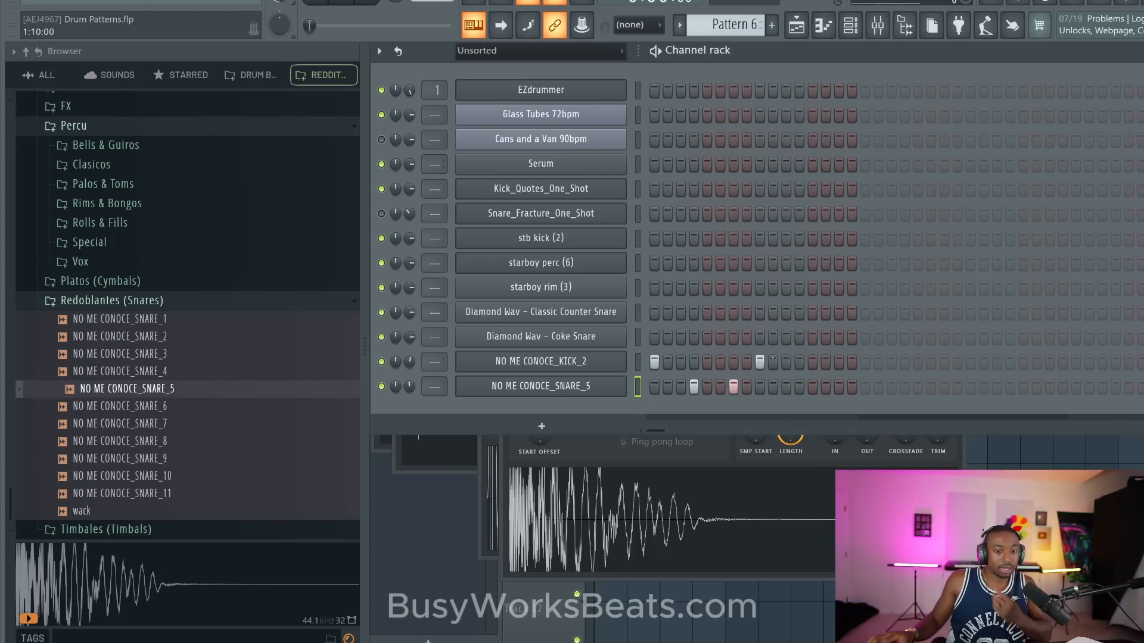
{"action": "right_click", "coordinate": [733, 387]}
{"action": "right_click", "coordinate": [694, 386]}
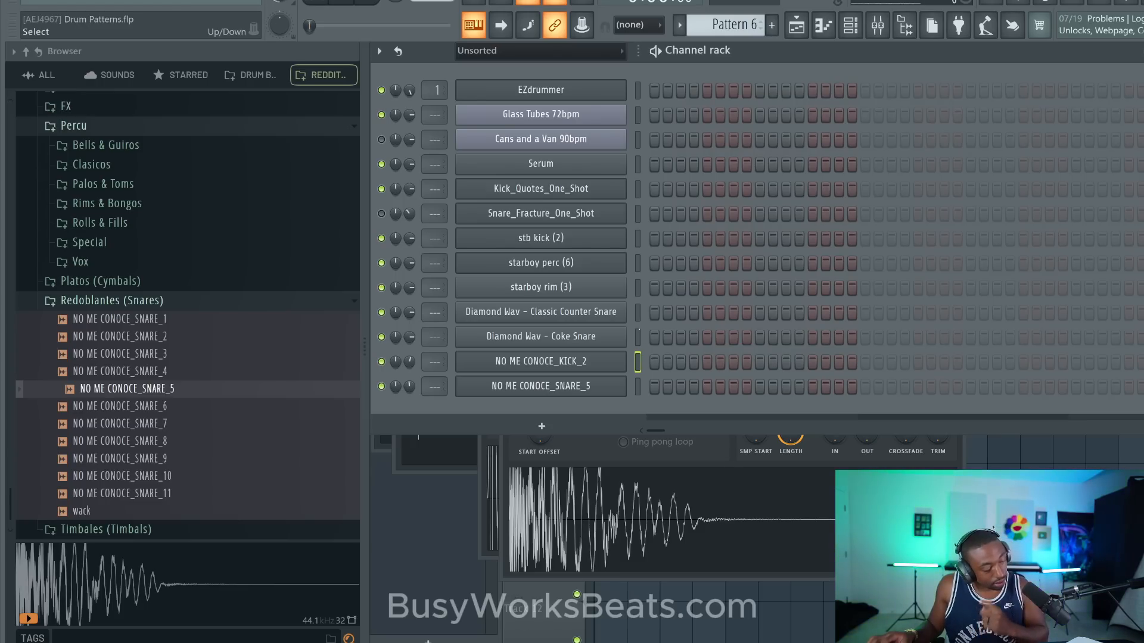
- Browse all sounds to the 808s folder inside 1 - Go - To Drums and load the !go to 808 sample into a new channel
{"action": "left_click", "coordinate": [40, 75]}
{"action": "scroll", "coordinate": [131, 134], "scroll_direction": "up", "scroll_amount": 20}
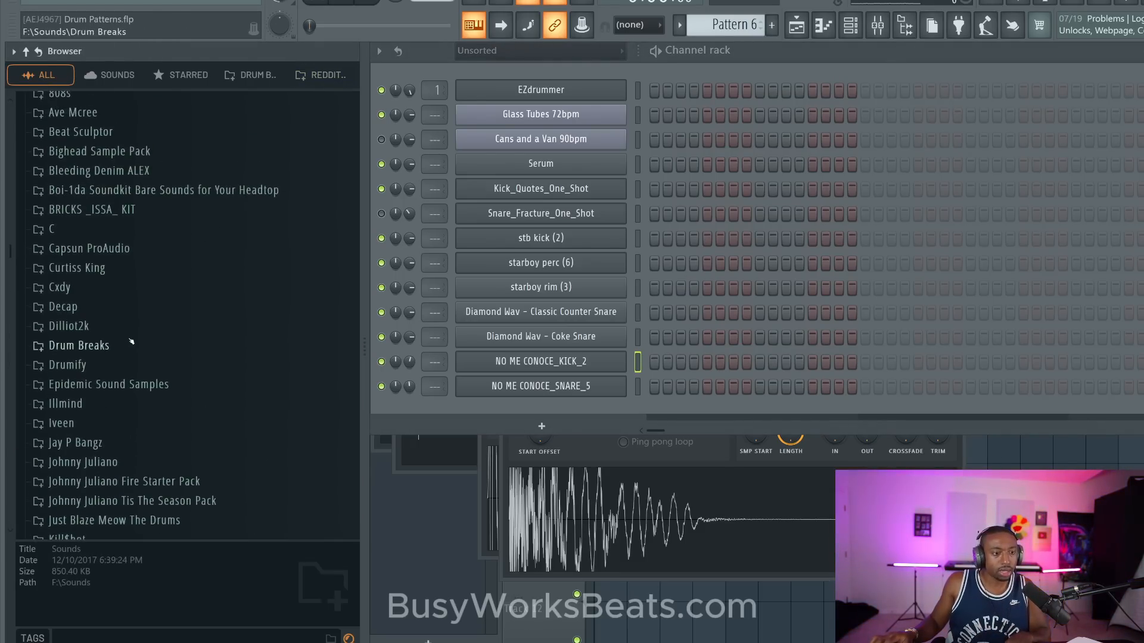
{"action": "scroll", "coordinate": [139, 398], "scroll_direction": "down", "scroll_amount": 7}
{"action": "scroll", "coordinate": [122, 210], "scroll_direction": "up", "scroll_amount": 3}
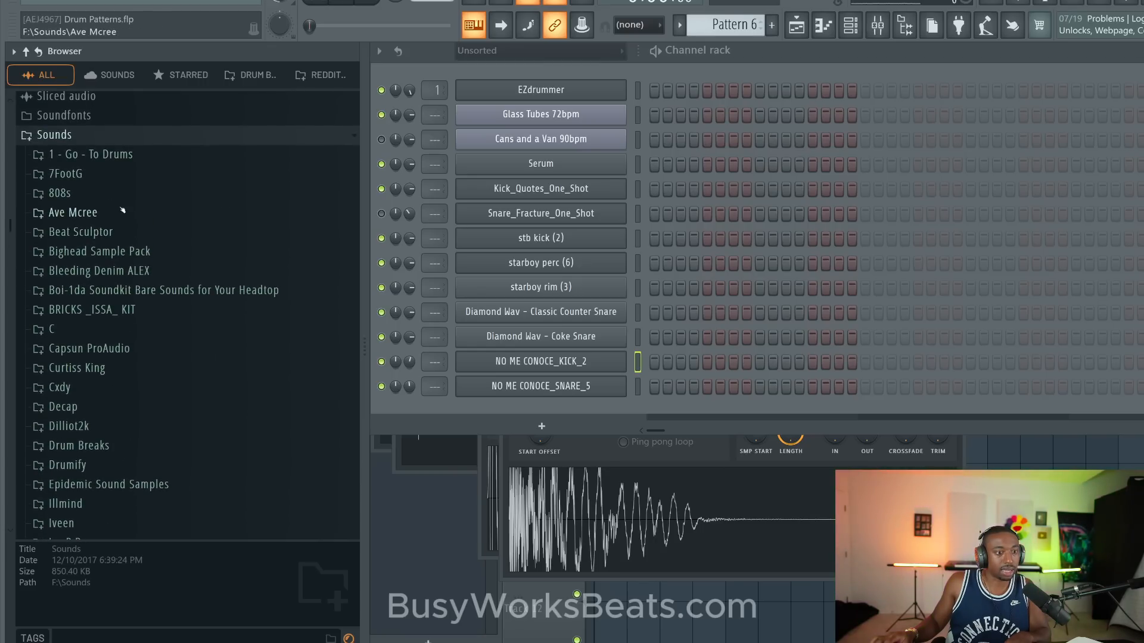
{"action": "left_click", "coordinate": [91, 154]}
{"action": "left_click", "coordinate": [71, 173]}
{"action": "left_click", "coordinate": [114, 191]}
{"action": "right_click", "coordinate": [120, 193]}
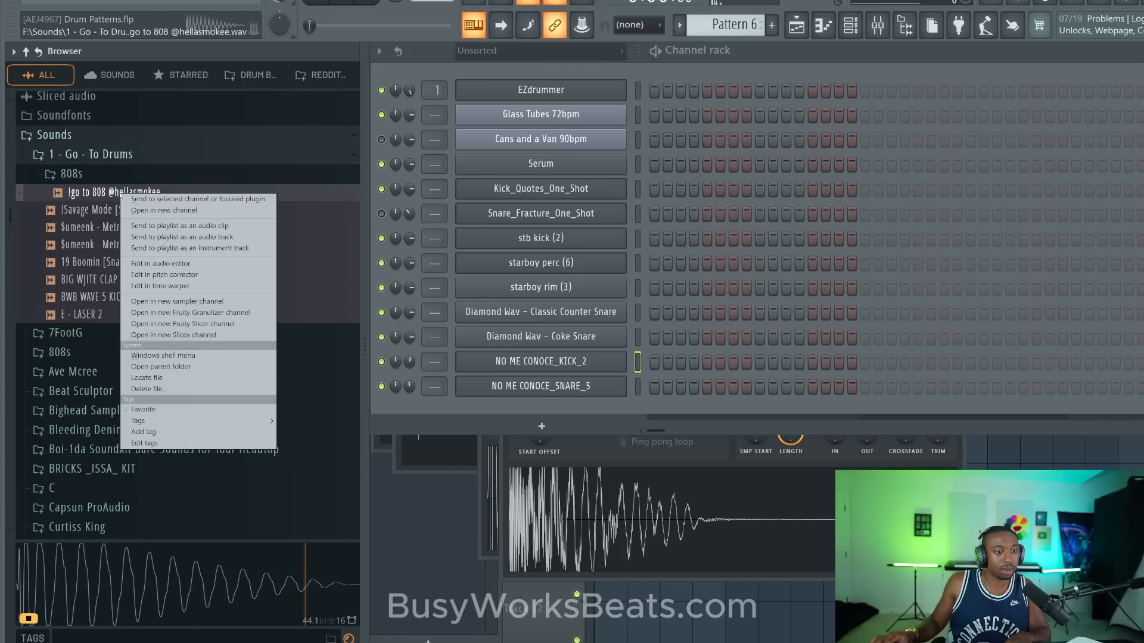
{"action": "left_click", "coordinate": [143, 210]}
- Load the $umeenk - Metro HH (Hats) sample into a new channel
{"action": "left_click", "coordinate": [138, 244]}
{"action": "right_click", "coordinate": [137, 245]}
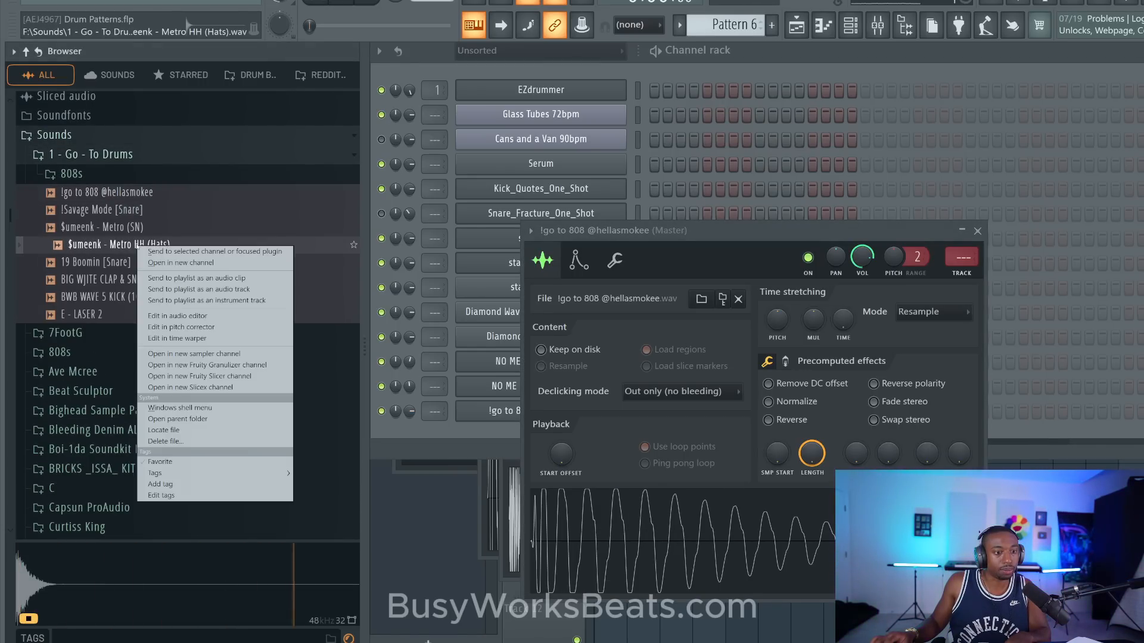
{"action": "left_click", "coordinate": [161, 260]}
{"action": "left_click", "coordinate": [512, 52]}
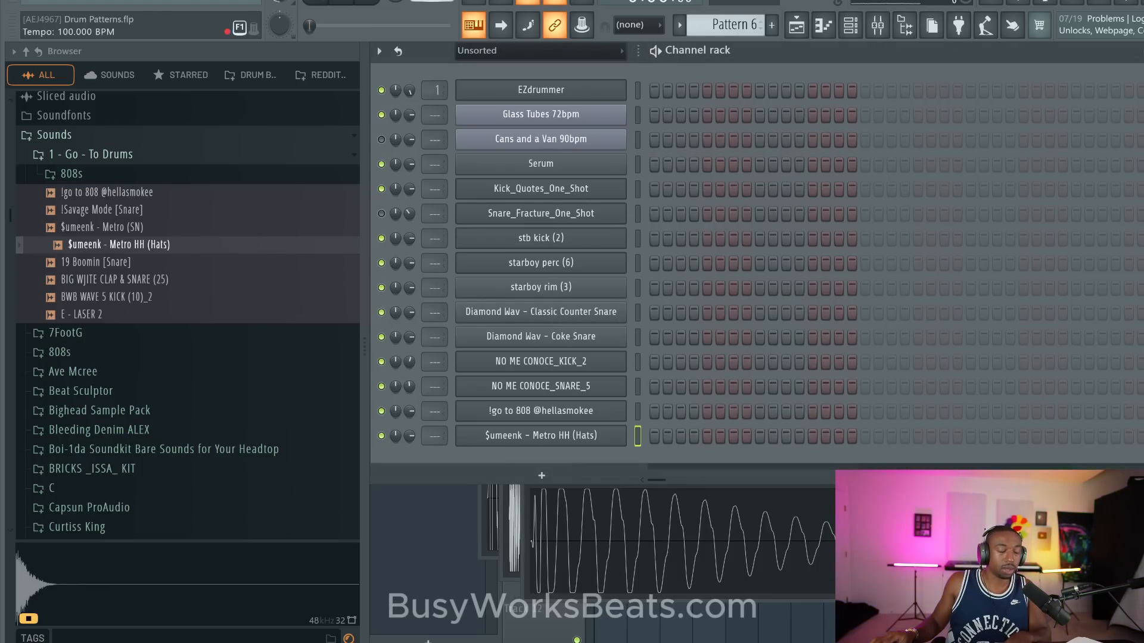
- Raise the tempo to about 140 BPM and restretch all channels
{"action": "left_click_drag", "start_coordinate": [432, 2], "coordinate": [432, 0]}
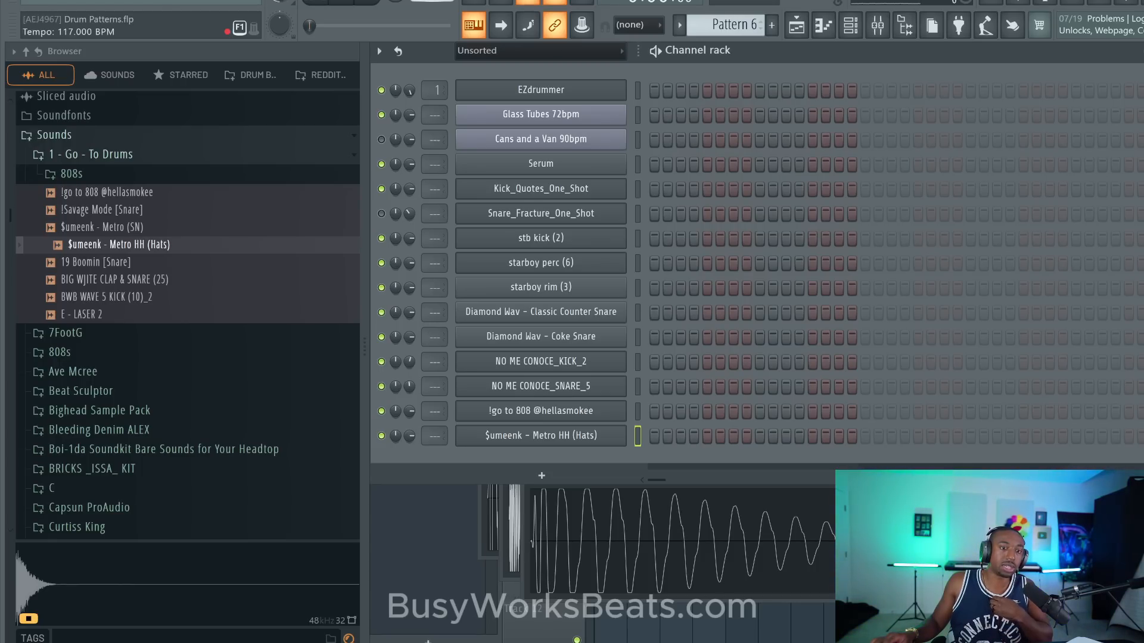
{"action": "left_click_drag", "start_coordinate": [431, 1], "coordinate": [432, 0]}
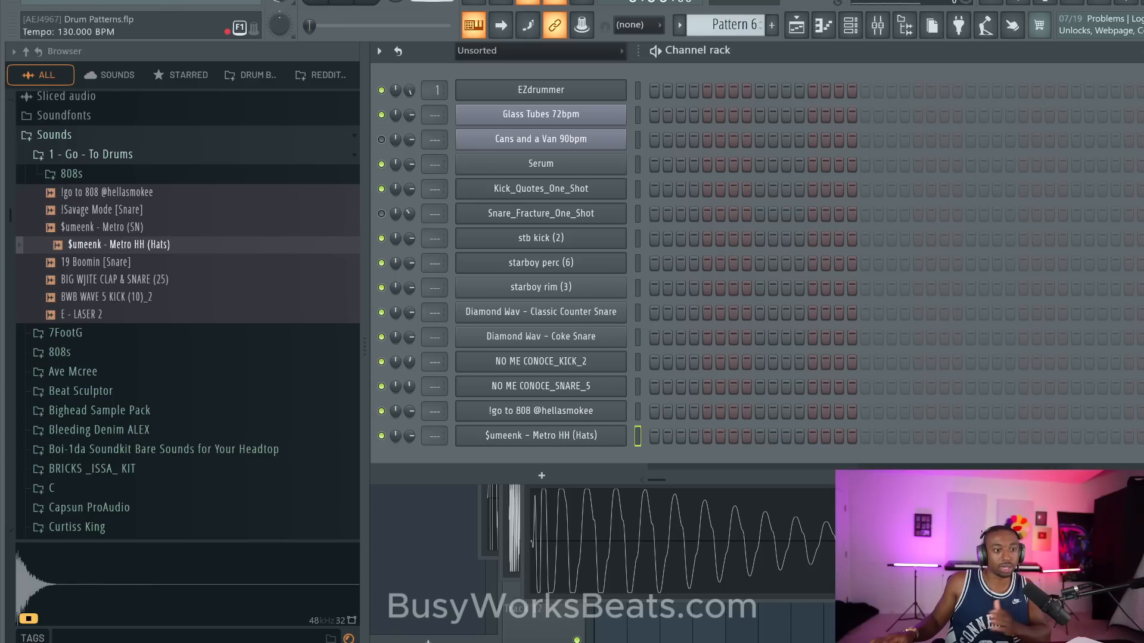
{"action": "left_click_drag", "start_coordinate": [432, 0], "coordinate": [432, 2]}
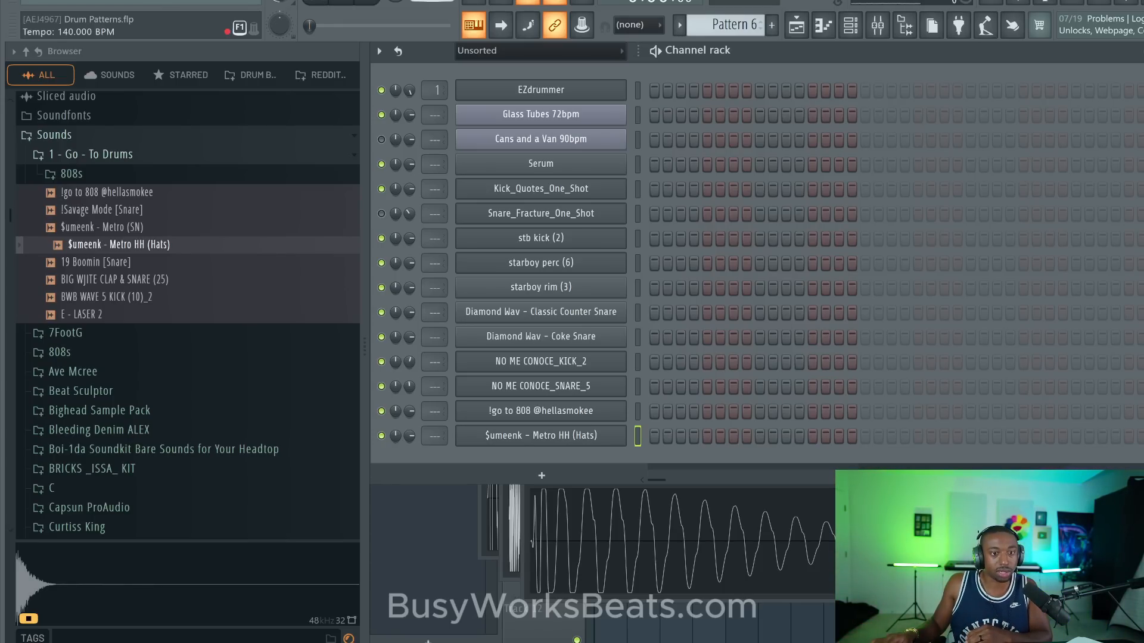
{"action": "left_click_drag", "start_coordinate": [432, 1], "coordinate": [432, 0]}
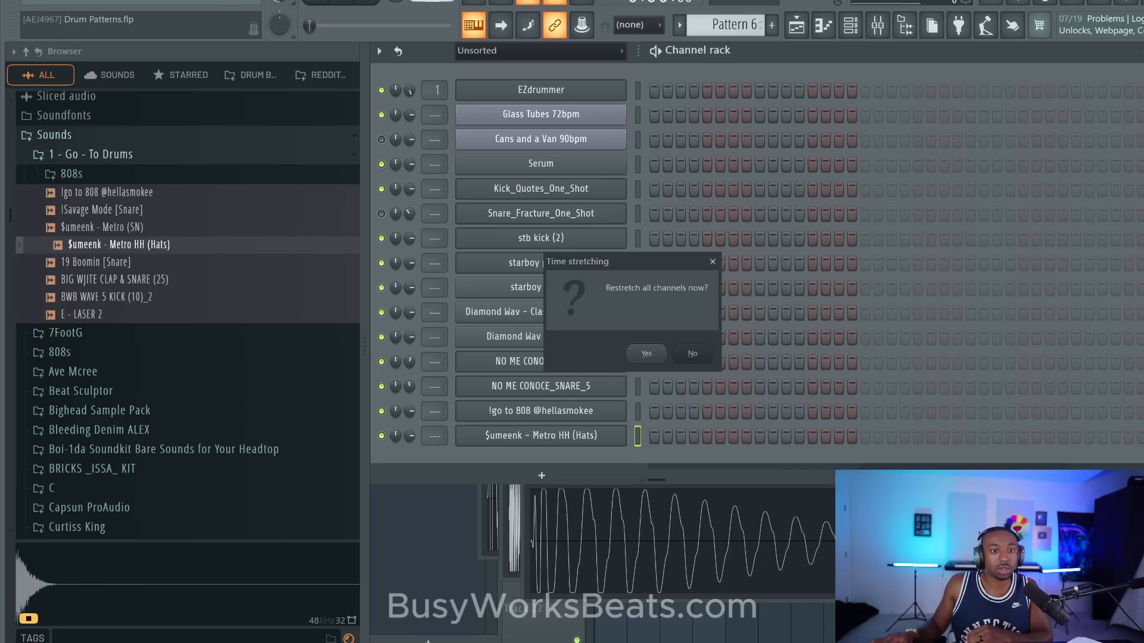
{"action": "left_click", "coordinate": [646, 353]}
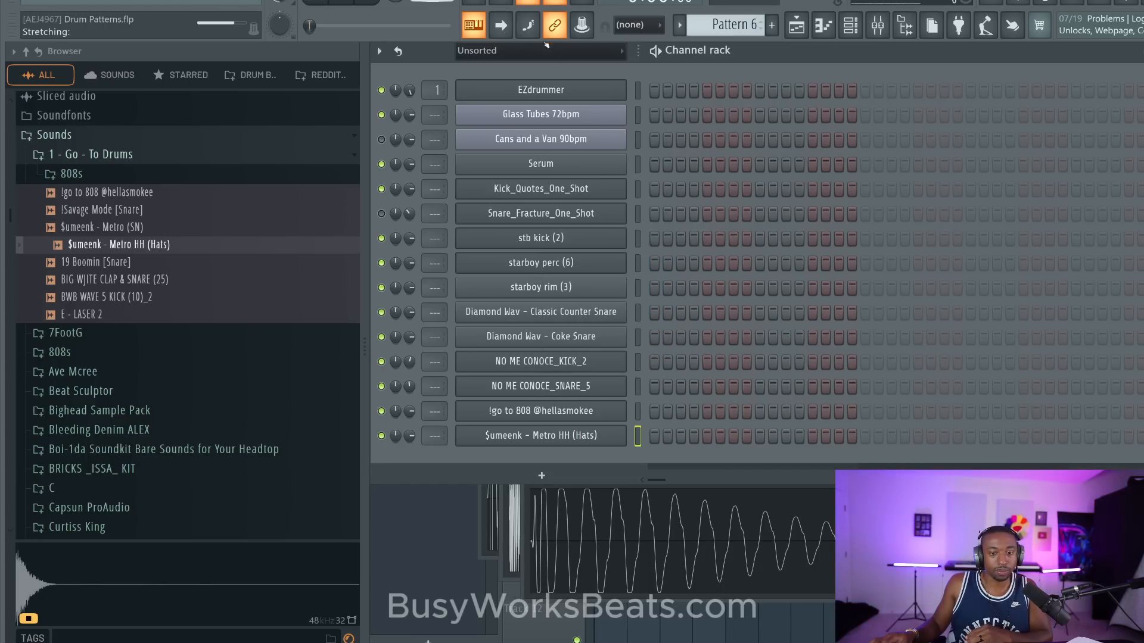
{"action": "key", "text": "space"}
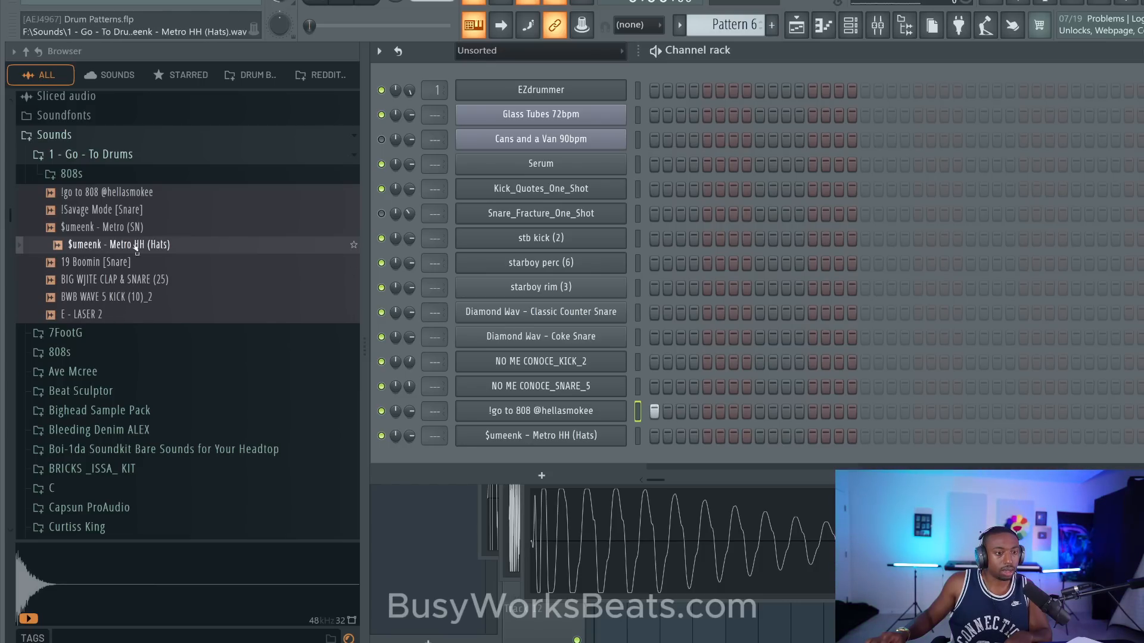
- Audition the $umeenk - Metro (SN) snare, load it into a new channel, and close its sampler window
{"action": "left_click", "coordinate": [145, 218]}
{"action": "left_click", "coordinate": [142, 226]}
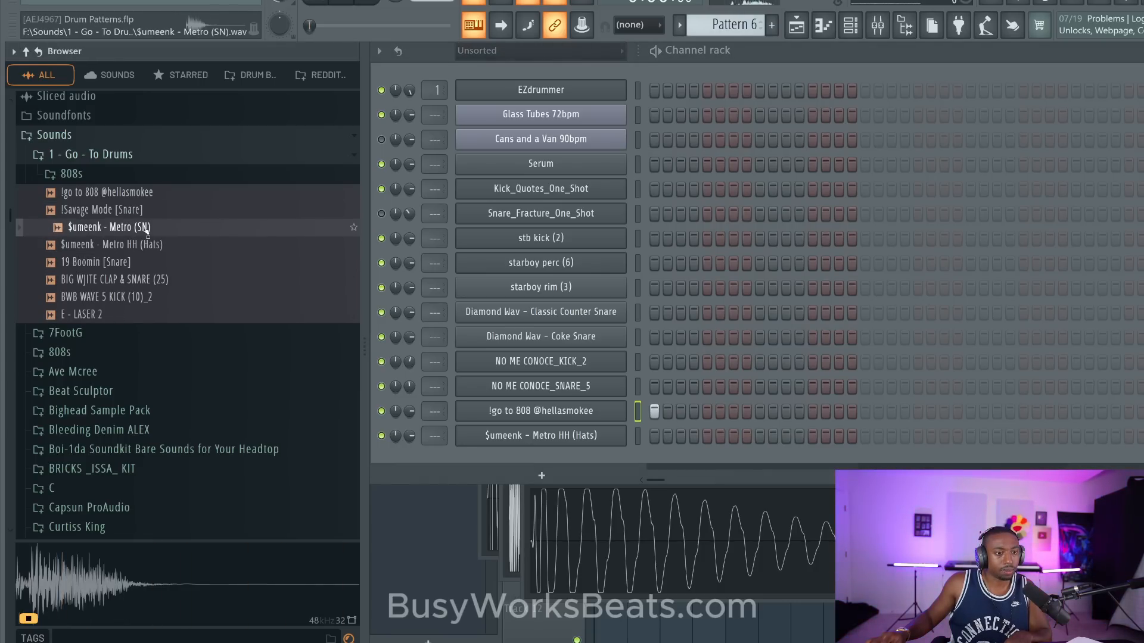
{"action": "right_click", "coordinate": [143, 227]}
{"action": "left_click", "coordinate": [178, 244]}
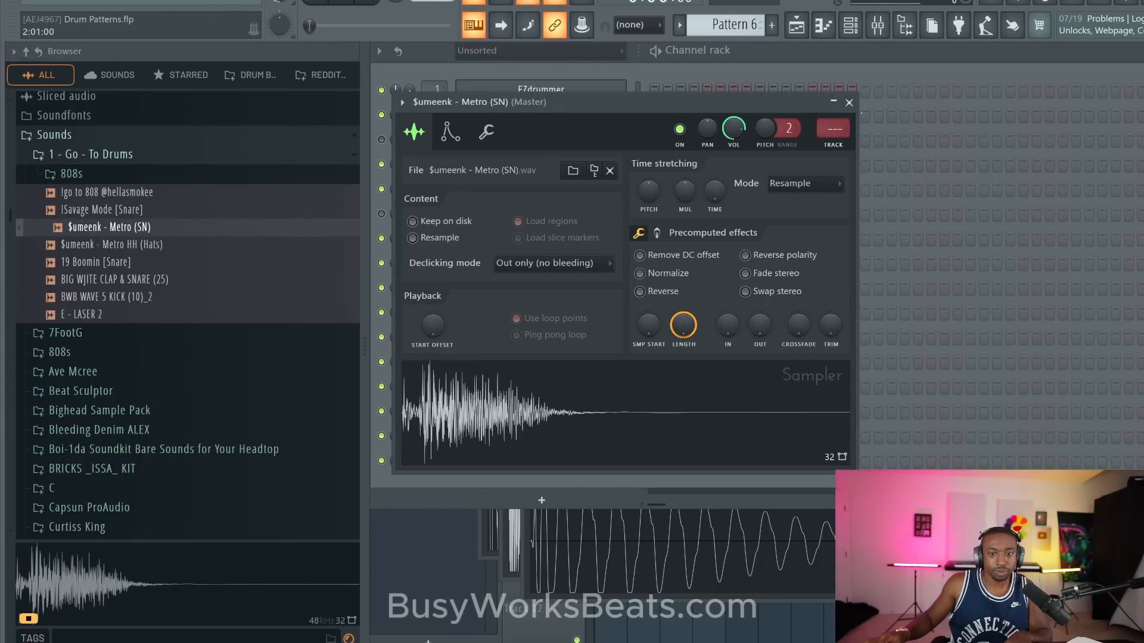
{"action": "left_click", "coordinate": [849, 102]}
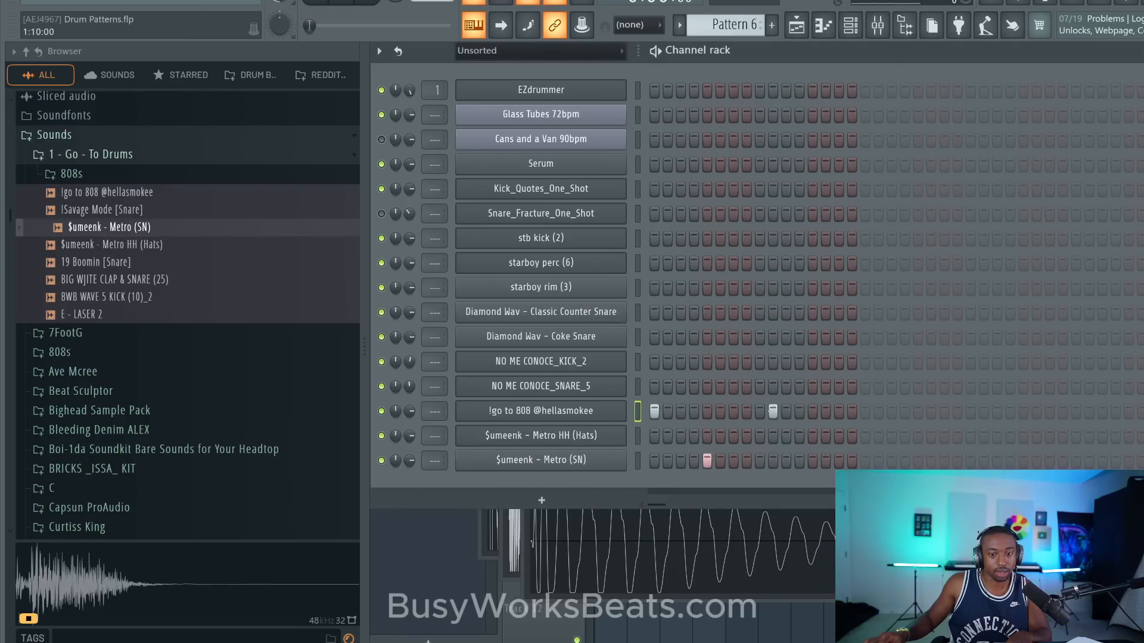
- Sequence the 808 on steps 1 and 9, the snare on steps 5 and 13, and the hats on every second step
{"action": "left_click", "coordinate": [773, 411]}
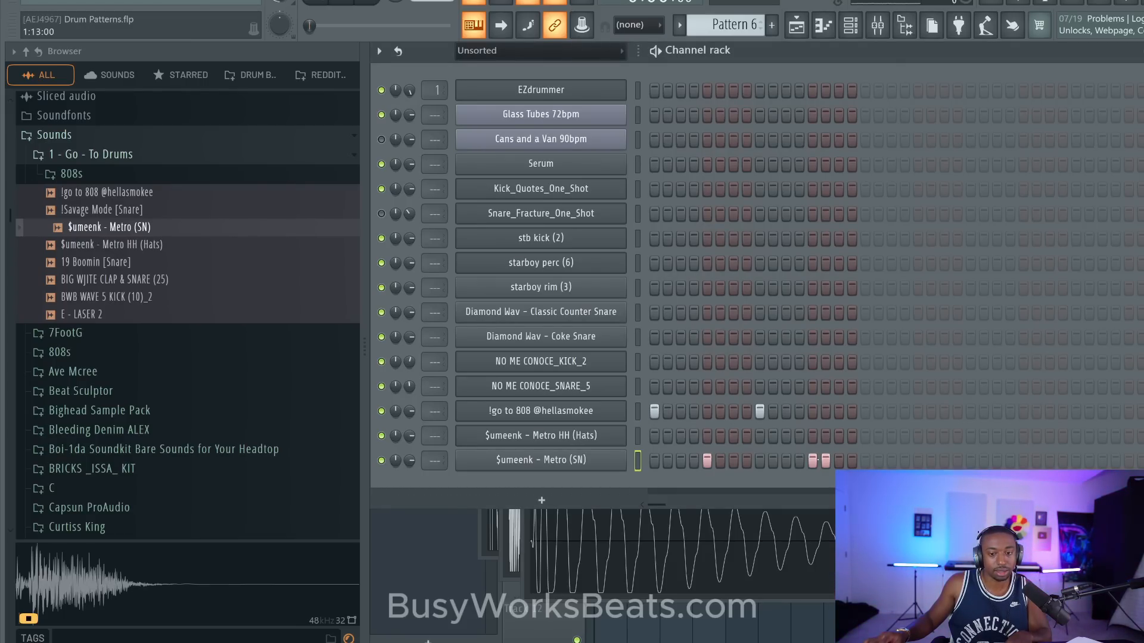
{"action": "right_click", "coordinate": [825, 461]}
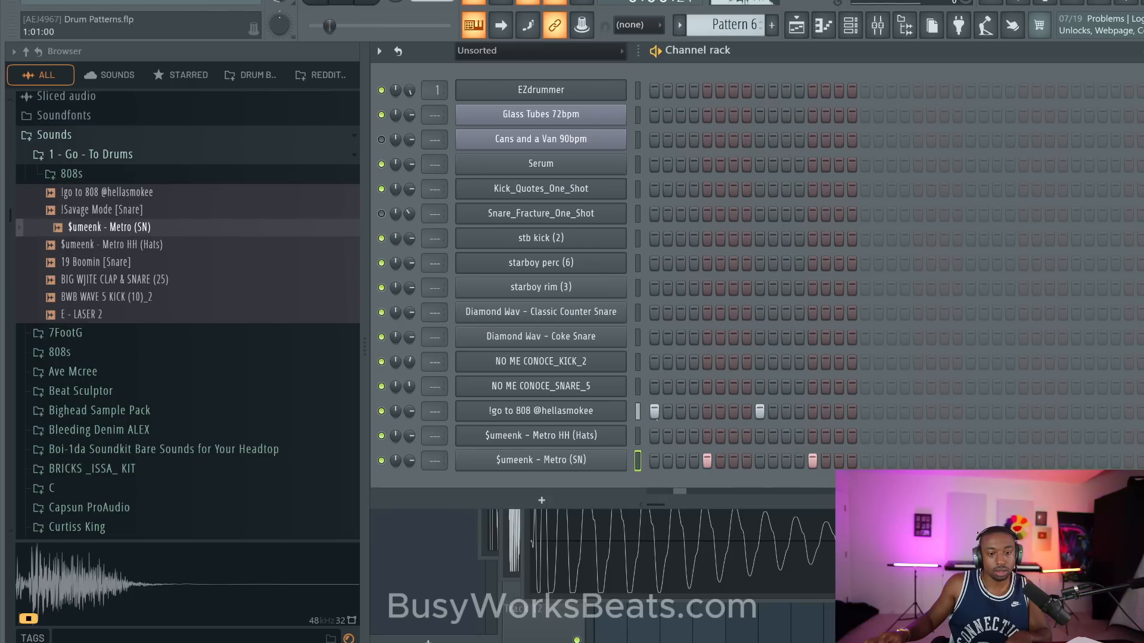
{"action": "right_click", "coordinate": [613, 435]}
{"action": "left_click", "coordinate": [785, 470]}
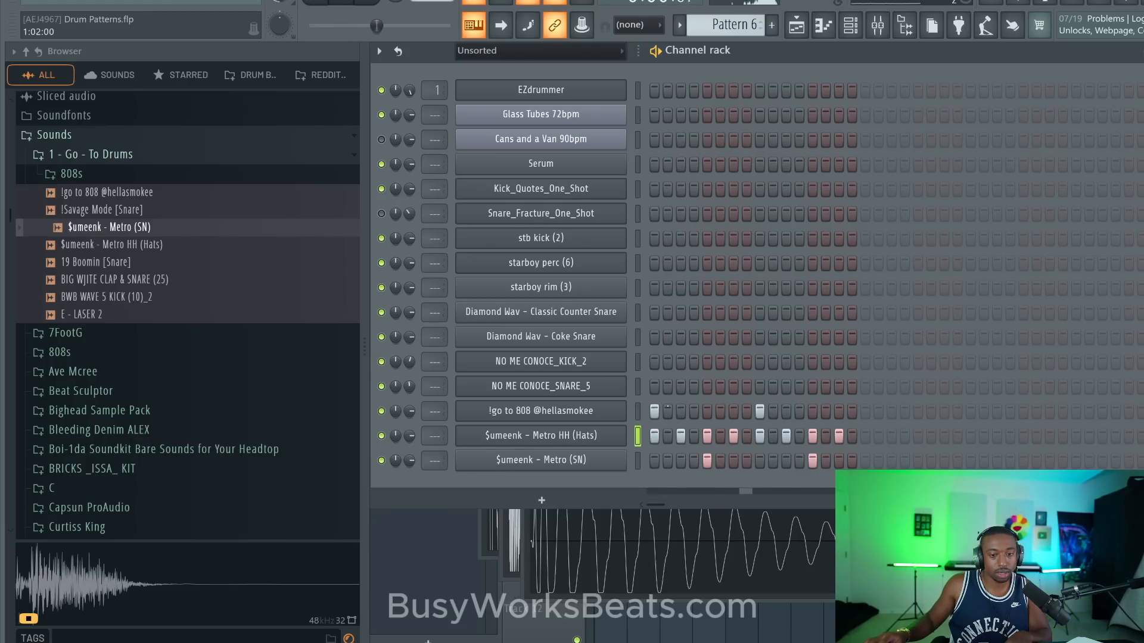
- Clear the hat and snare hits from Pattern 6 and switch the tempo to half speed
{"action": "left_click_drag", "start_coordinate": [667, 435], "coordinate": [880, 453]}
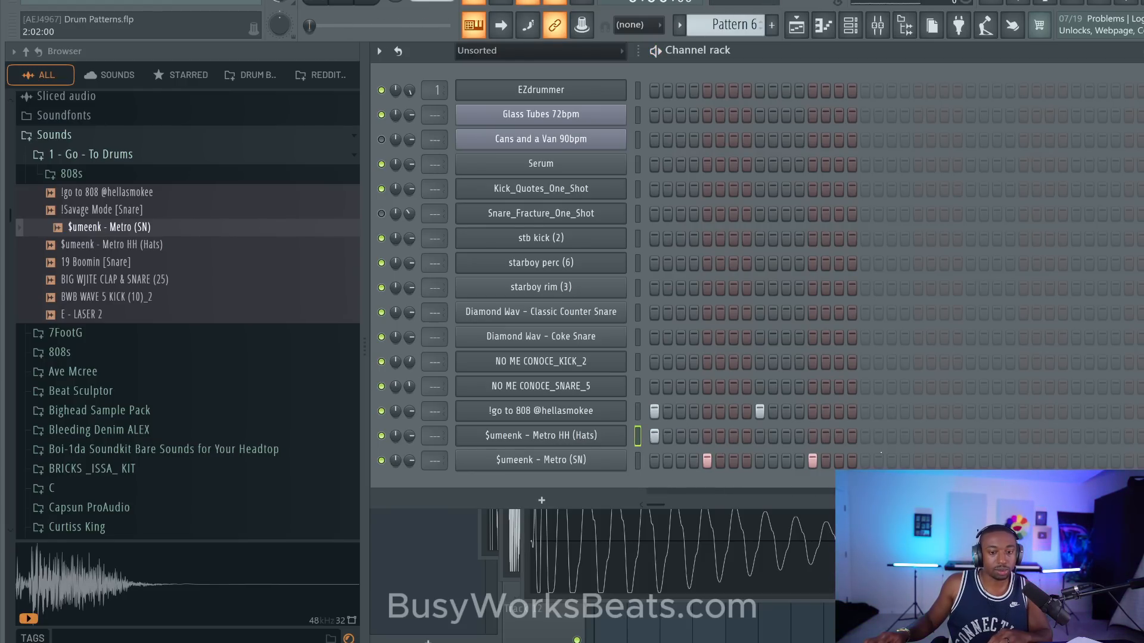
{"action": "left_click_drag", "start_coordinate": [764, 458], "coordinate": [675, 441]}
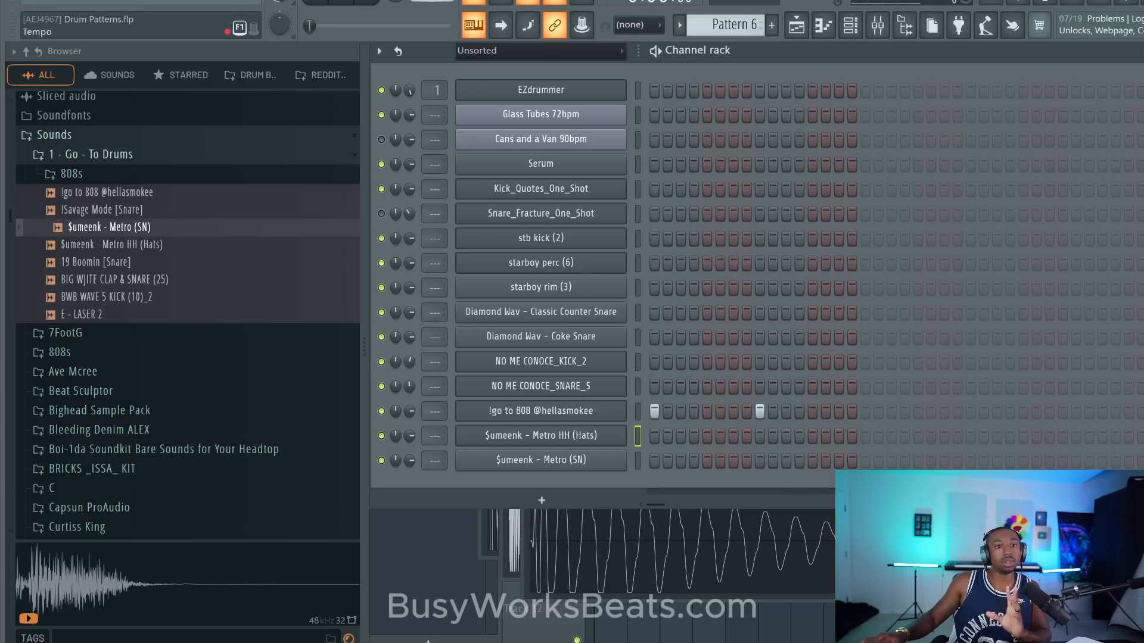
{"action": "right_click", "coordinate": [424, 1]}
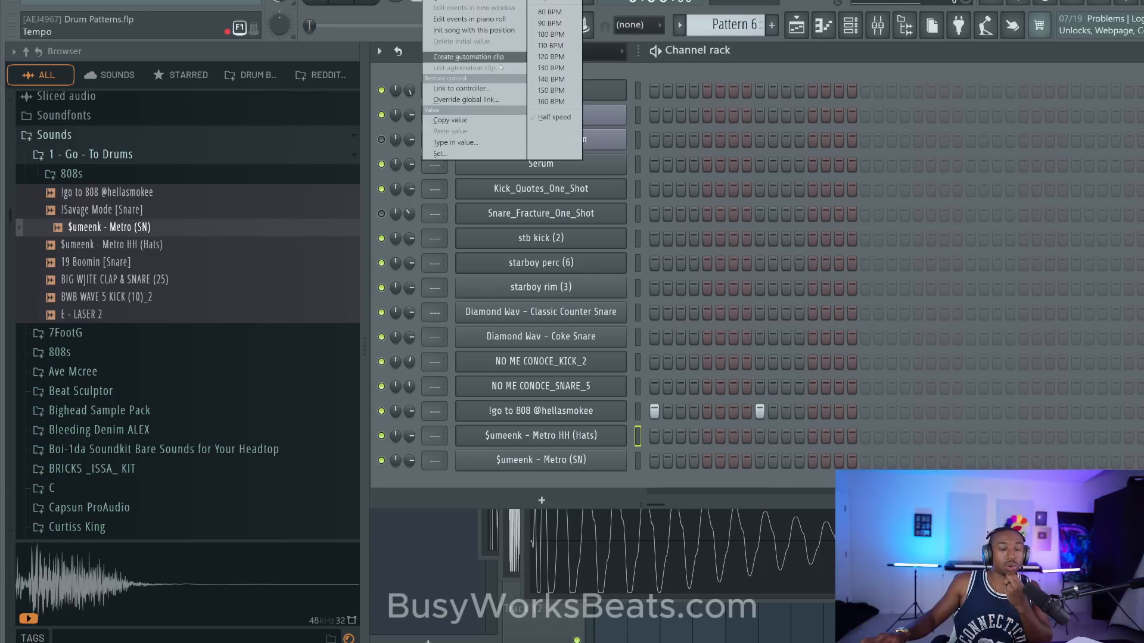
{"action": "left_click", "coordinate": [548, 118]}
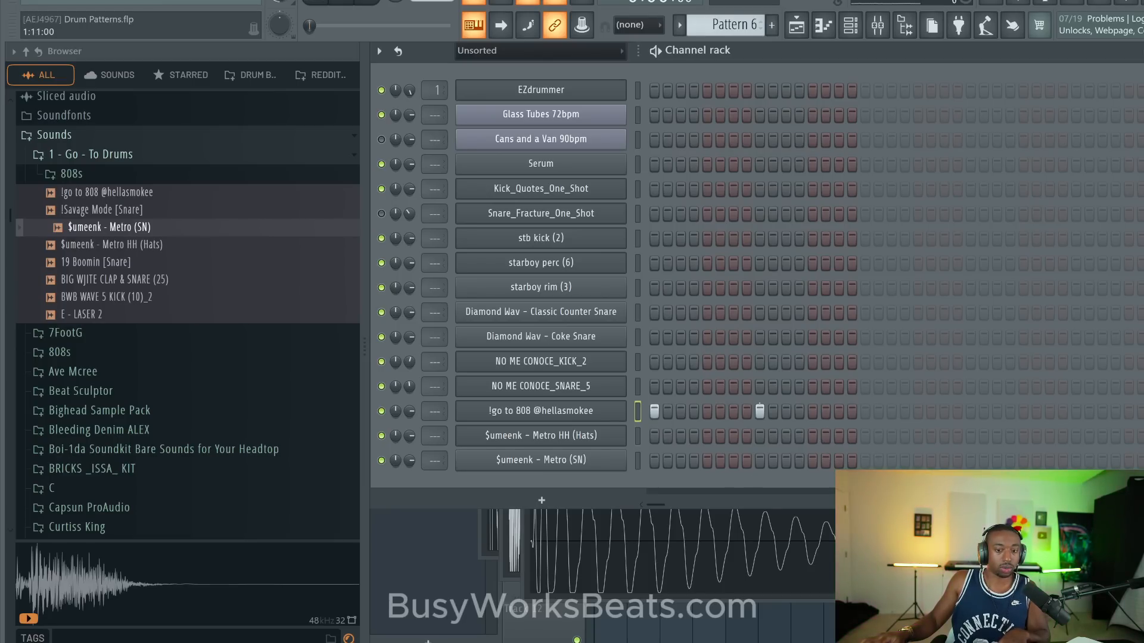
- Place 808 hits on steps 1, 7 and 13 and snare hits on steps 9 and 25, and play Pattern 6
{"action": "left_click", "coordinate": [814, 411]}
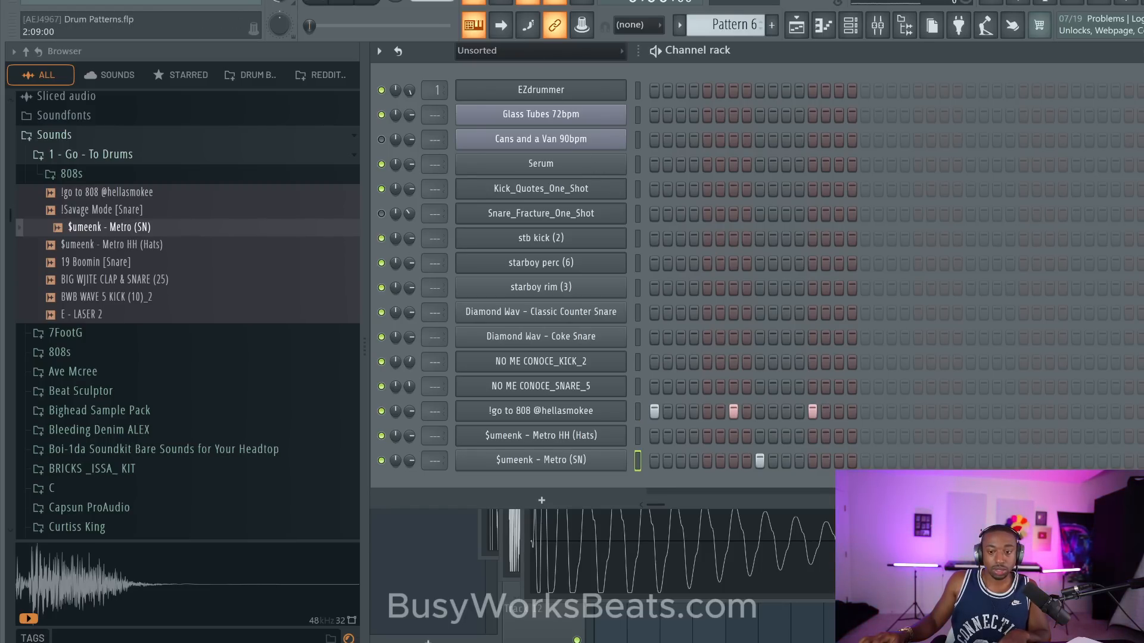
{"action": "left_click", "coordinate": [970, 459]}
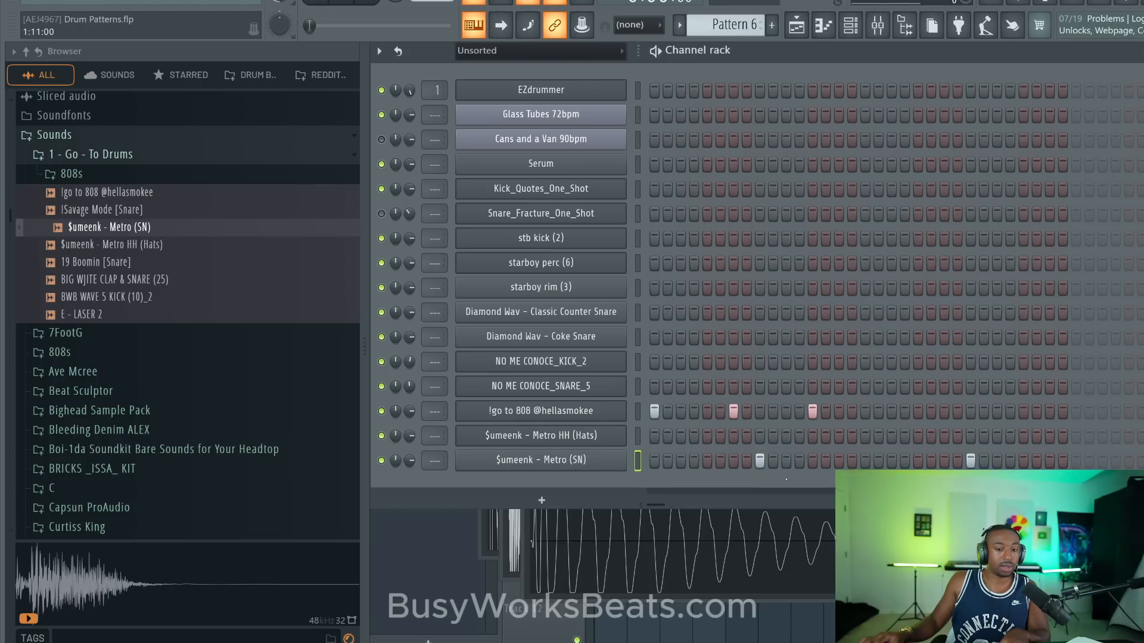
{"action": "key", "text": "space"}
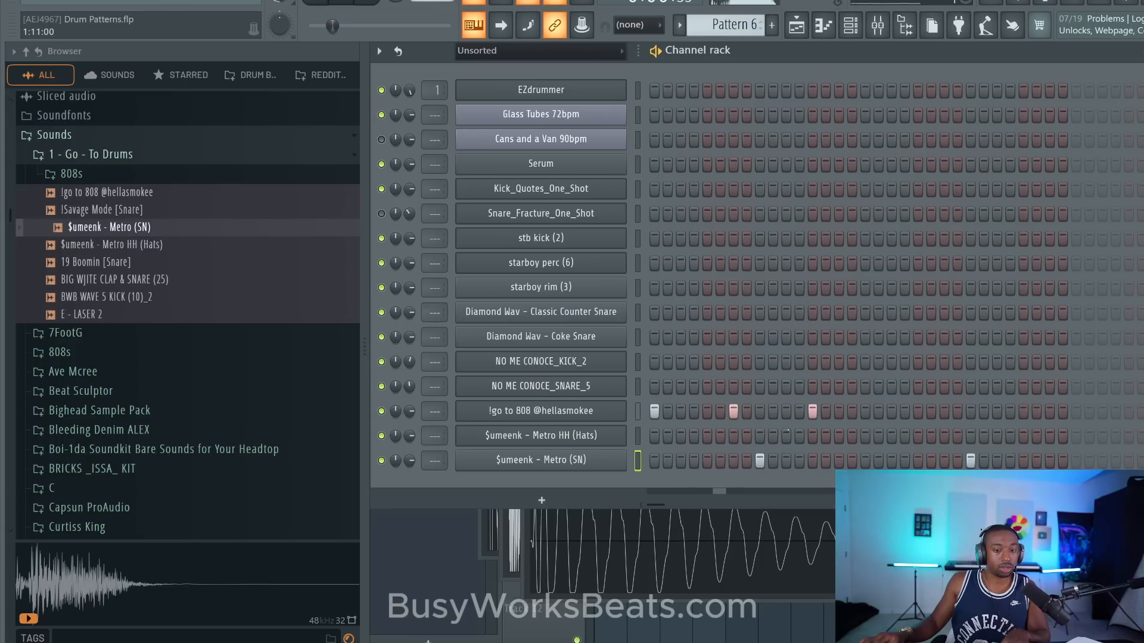
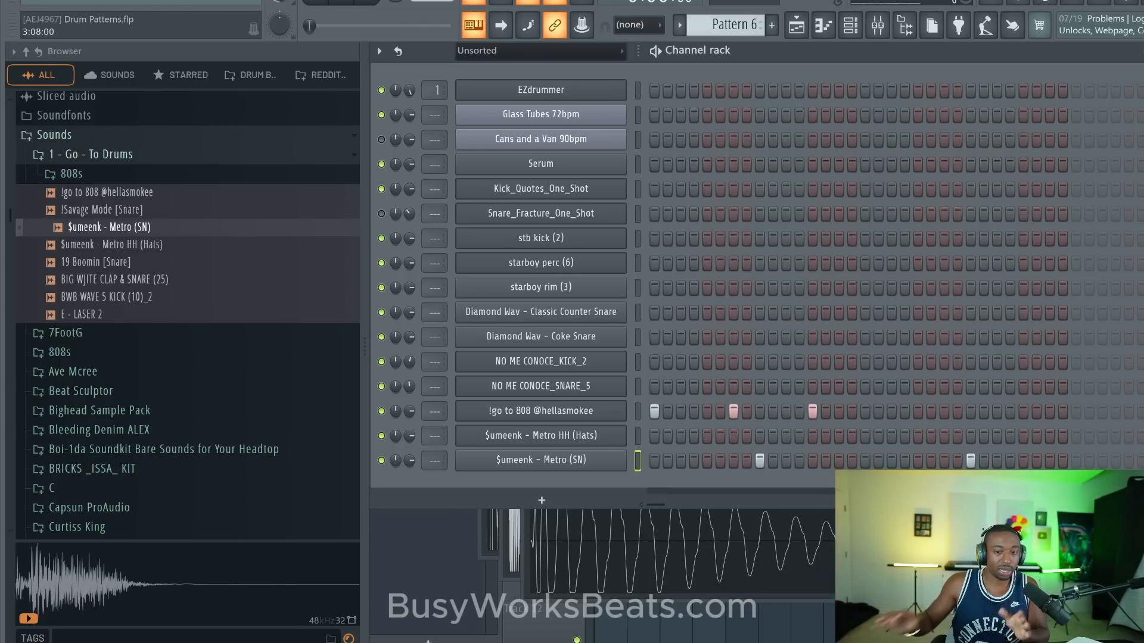
- Replace the Behanzin-105 bpm clip on Track 1 with a Pattern 6 clip at bar 1 and play it back
{"action": "left_click", "coordinate": [1029, 532]}
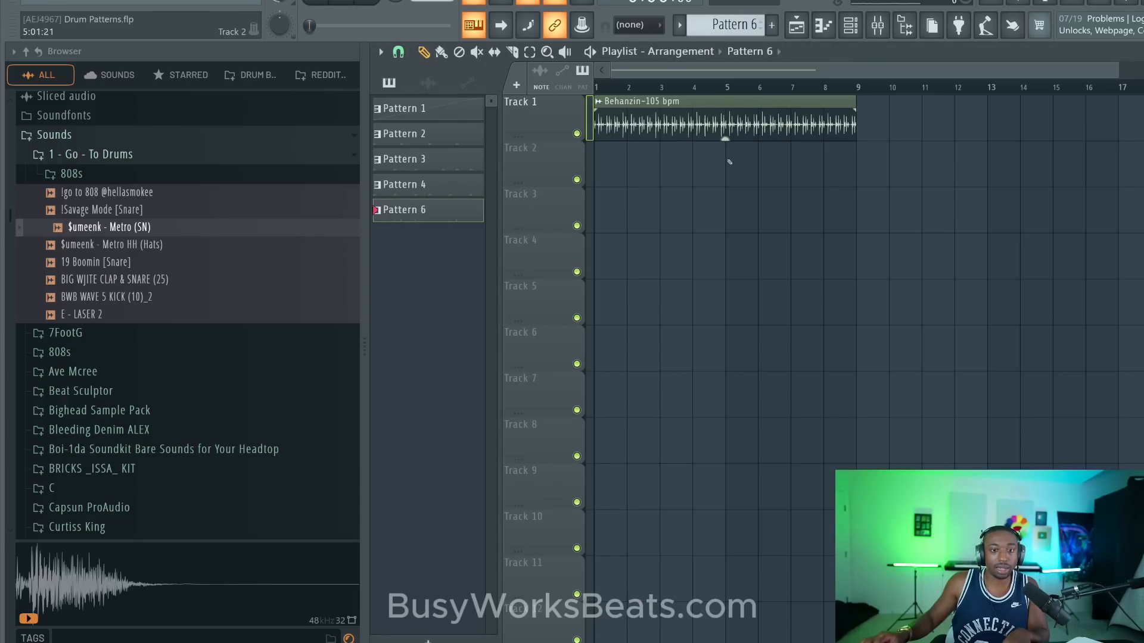
{"action": "right_click", "coordinate": [716, 124]}
{"action": "left_click_drag", "start_coordinate": [645, 117], "coordinate": [613, 116]}
{"action": "key", "text": "space"}
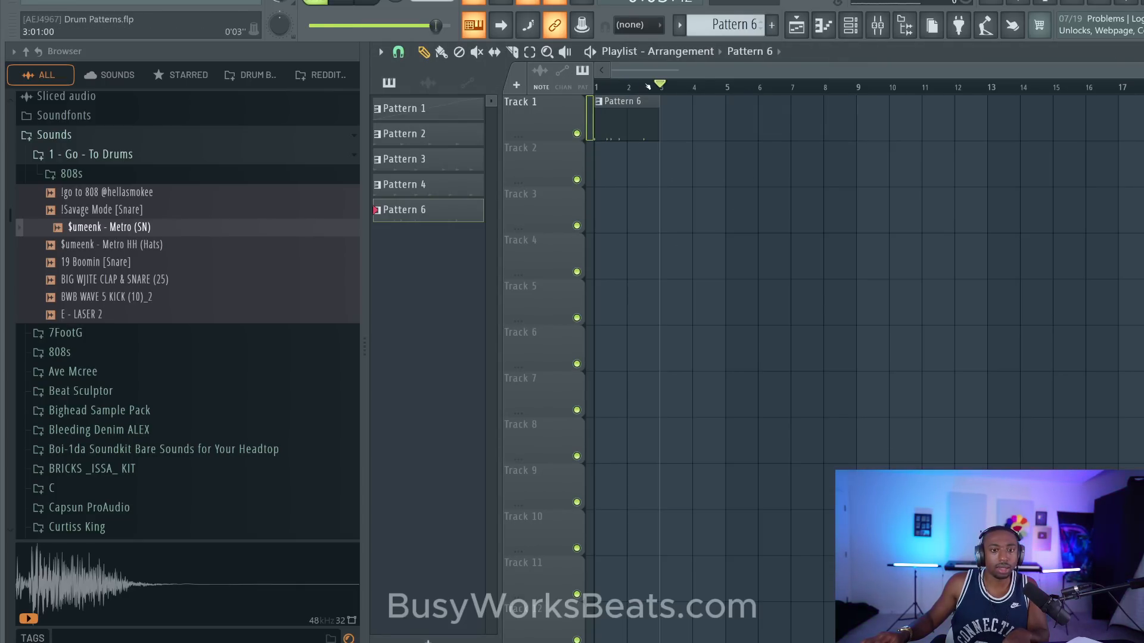
{"action": "key", "text": "space"}
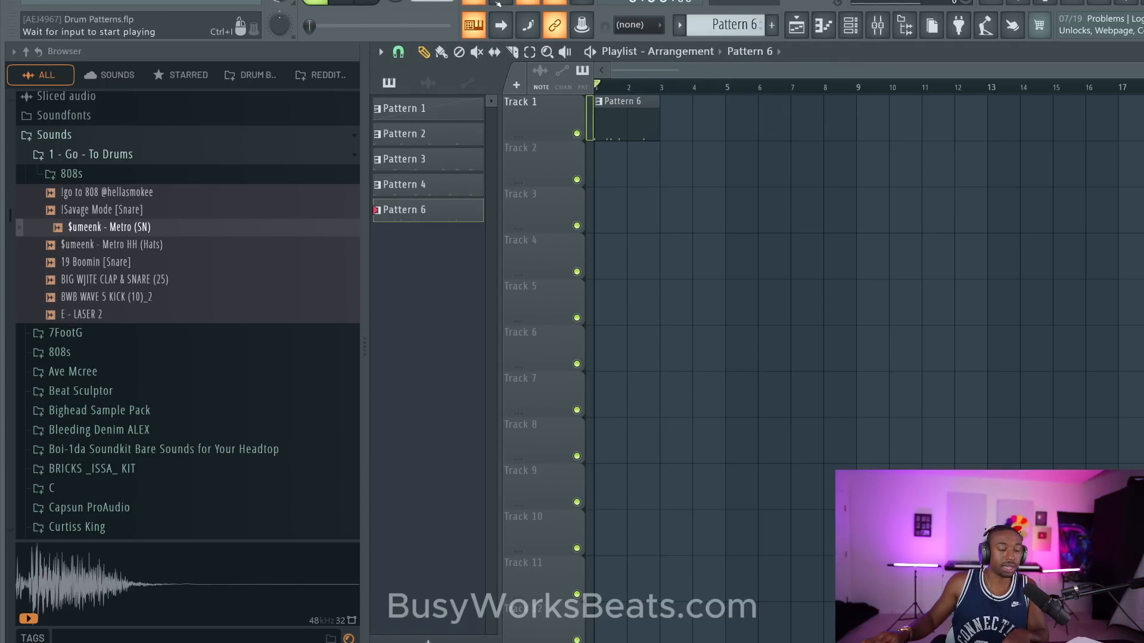
{"action": "key", "text": "space"}
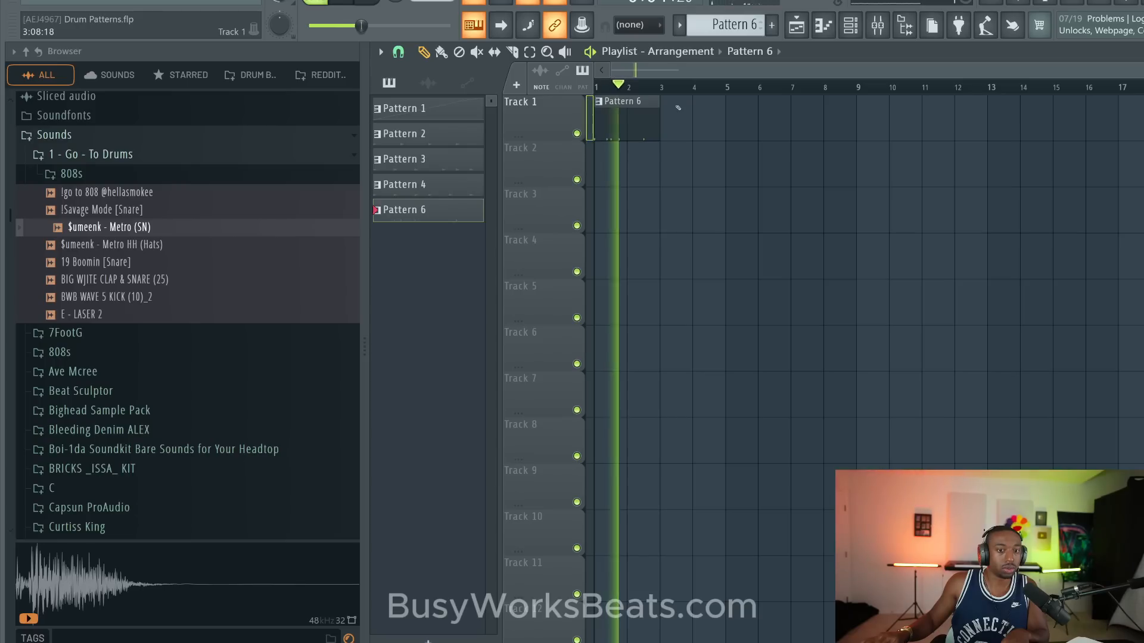
- Stop playback, duplicate the Pattern 6 clip to bar 3 on Track 1, and save the project
{"action": "left_click_drag", "start_coordinate": [663, 119], "coordinate": [646, 121]}
{"action": "key", "text": "space"}
{"action": "key", "text": "ctrl+b"}
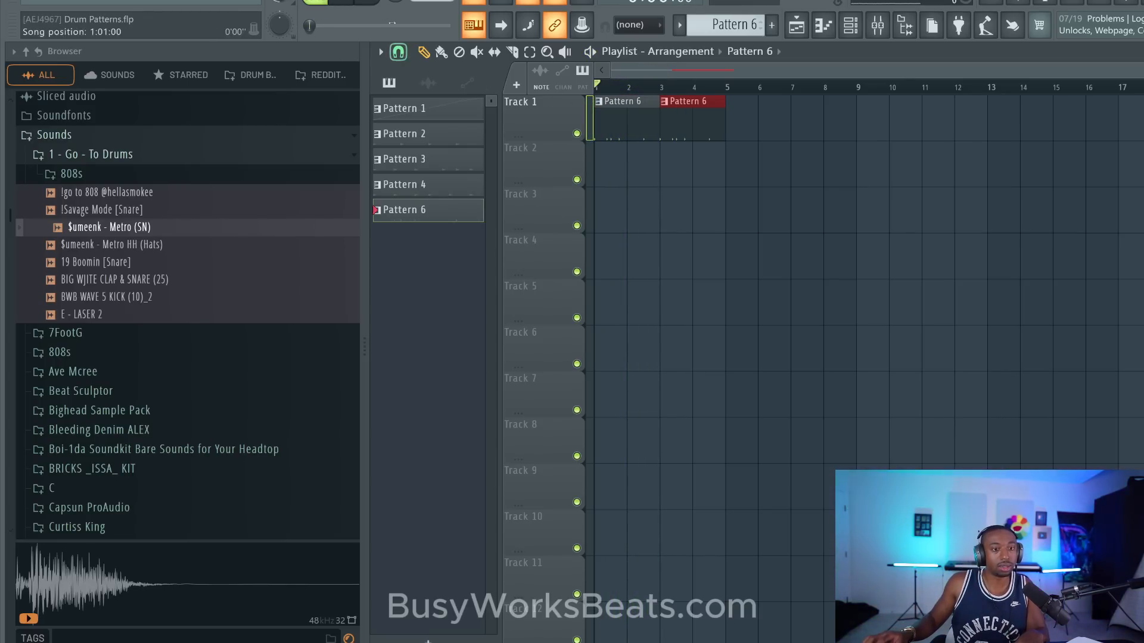
{"action": "left_click", "coordinate": [621, 189]}
{"action": "key", "text": "ctrl+s"}
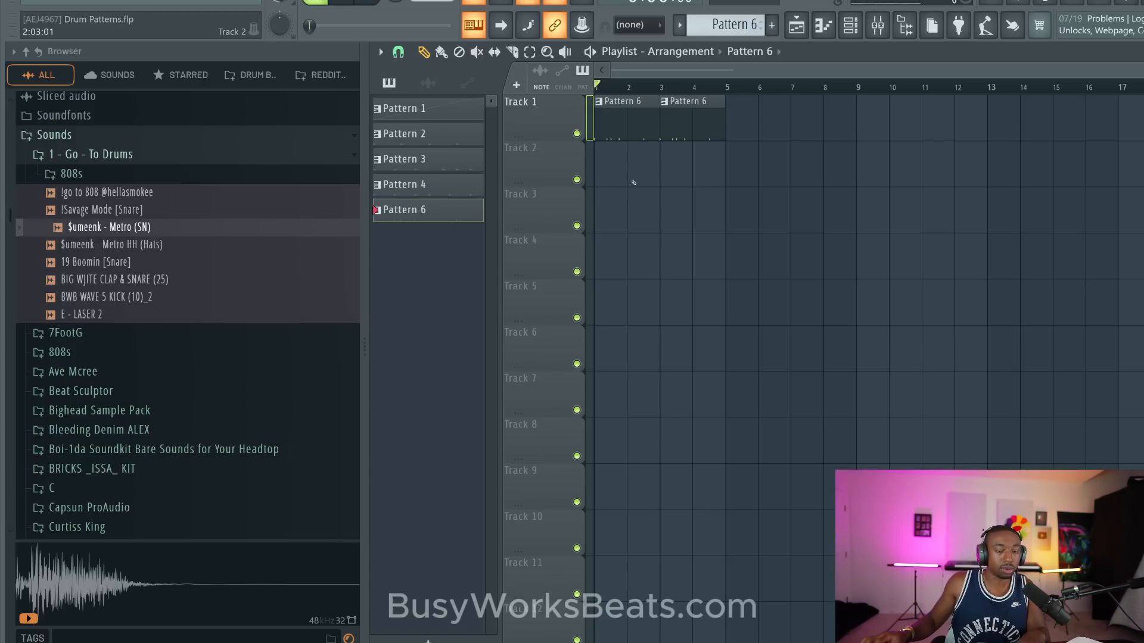
- During playback, duplicate both Pattern 6 clips to bars 5 and 7 on Track 1, and save the project
{"action": "key", "text": "space"}
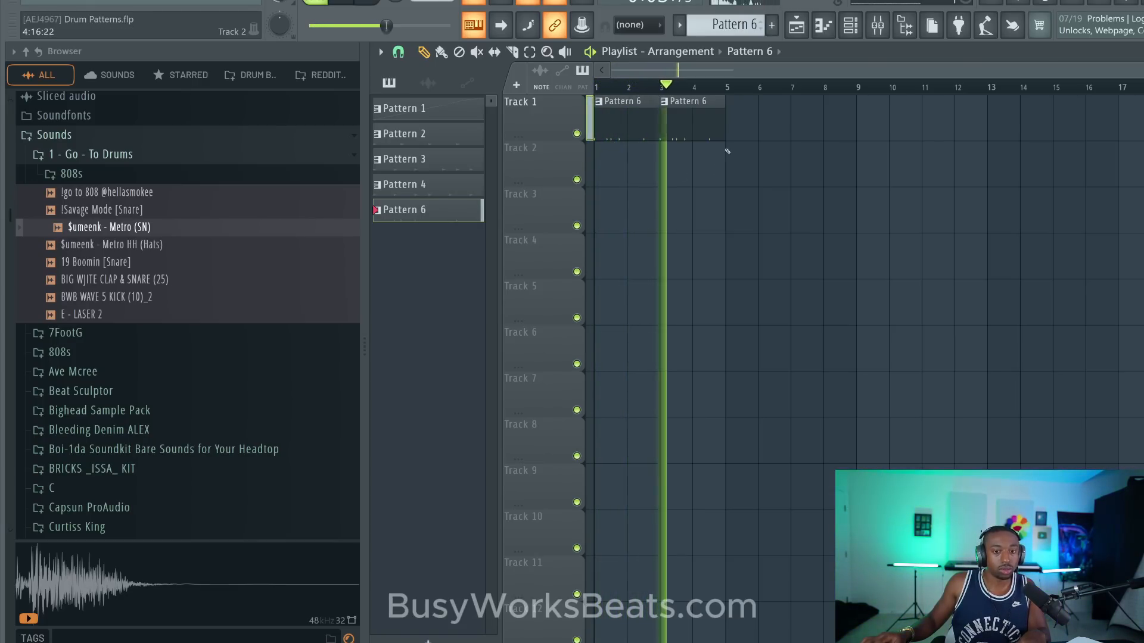
{"action": "key", "text": "ctrl+a"}
{"action": "key", "text": "ctrl+b"}
{"action": "left_click", "coordinate": [742, 203], "text": "ctrl"}
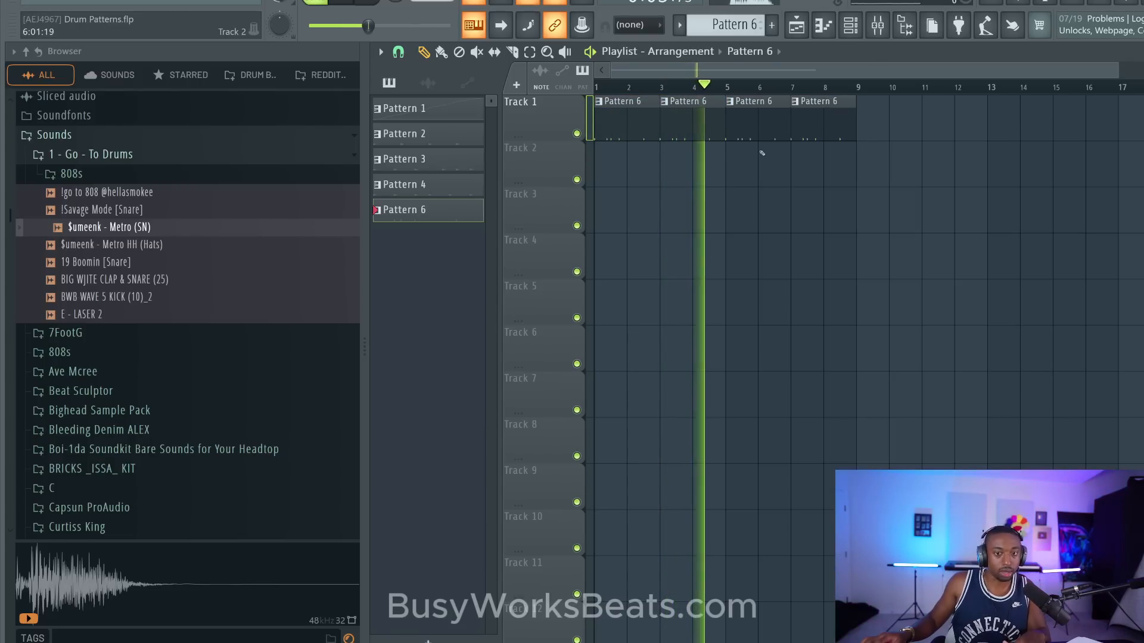
{"action": "key", "text": "space"}
{"action": "key", "text": "ctrl+s"}
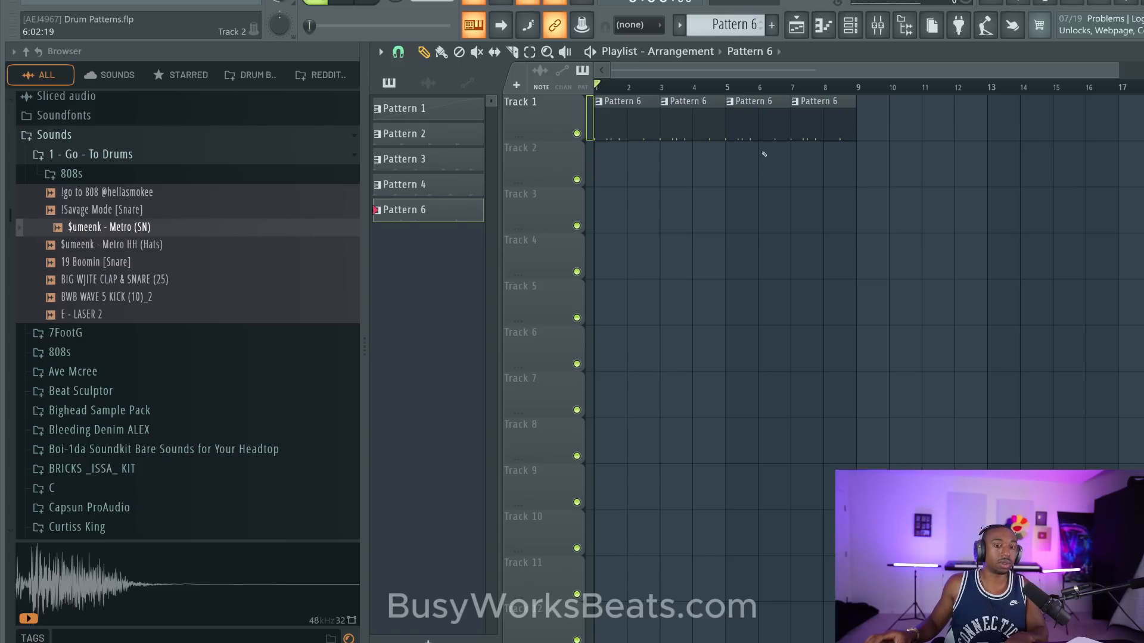
- Listen to the Track 1 arrangement of four Pattern 6 clips from the start and save the project
{"action": "key", "text": "space"}
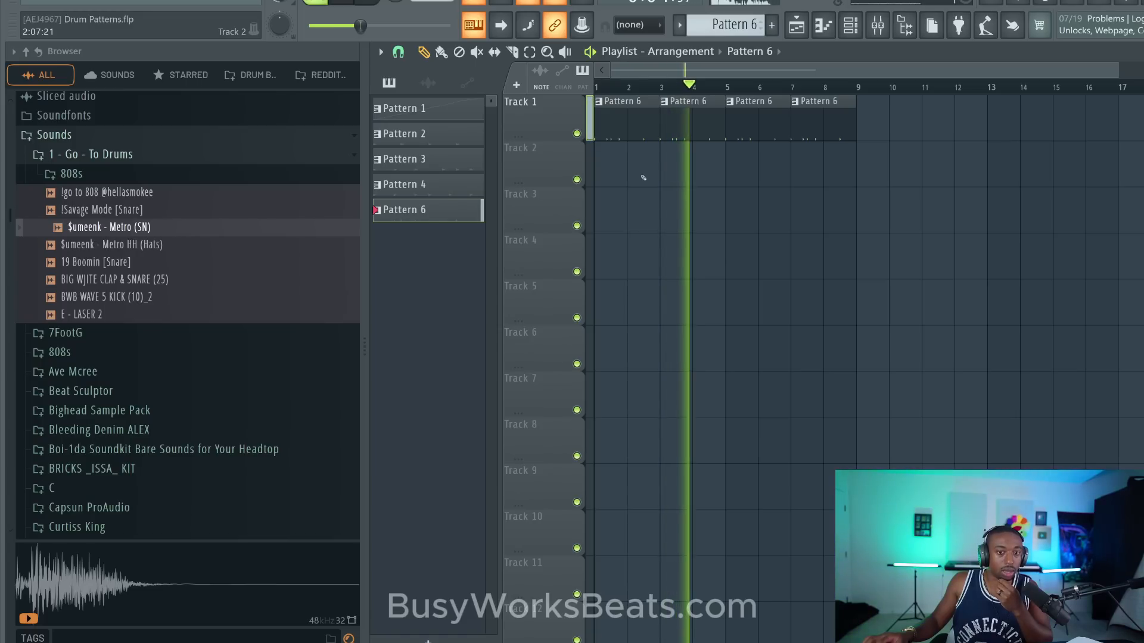
{"action": "key", "text": "space"}
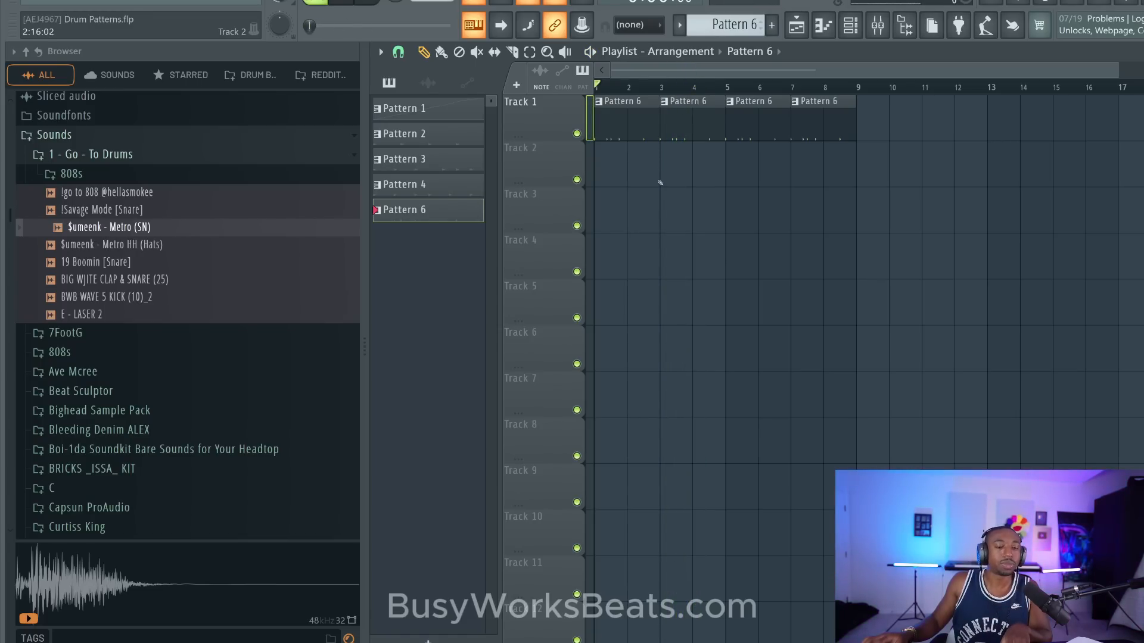
{"action": "key", "text": "space"}
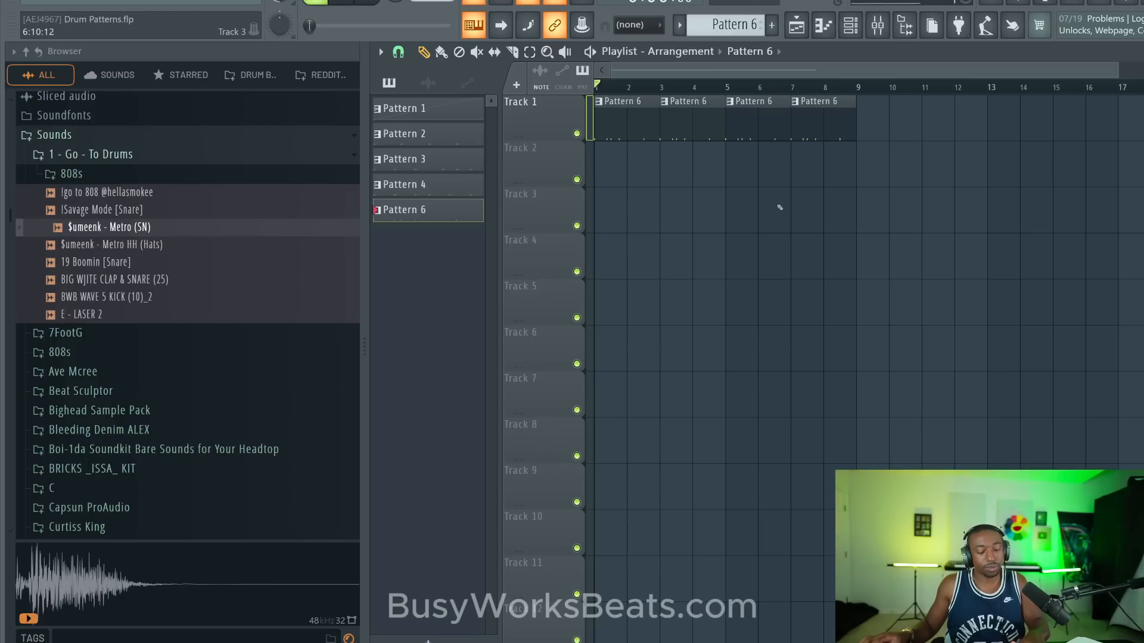
{"action": "key", "text": "ctrl+s"}
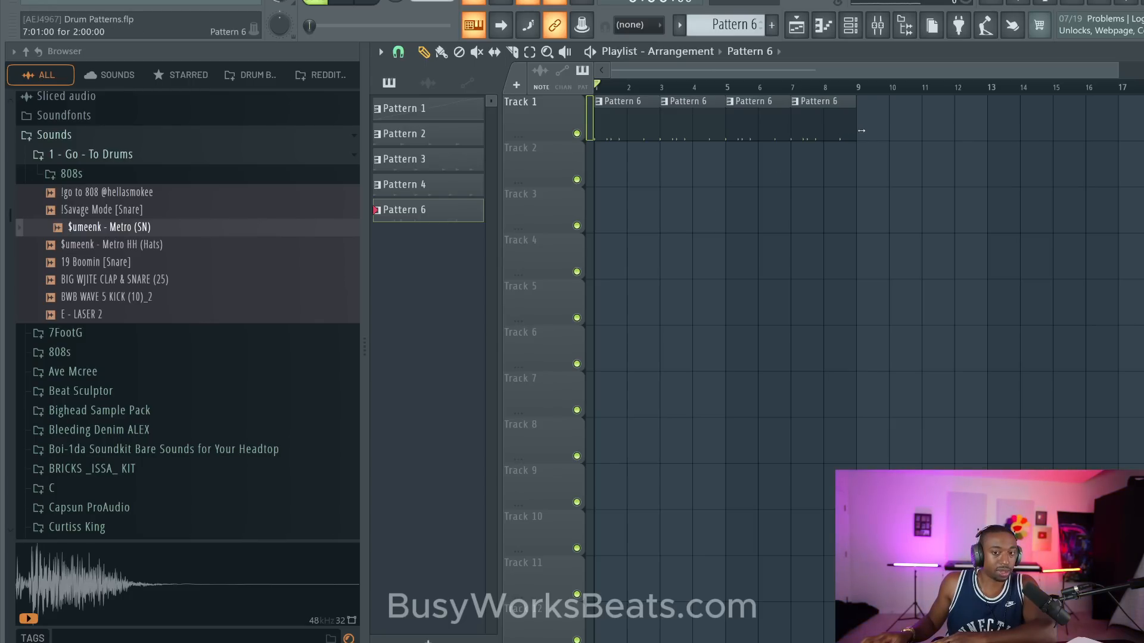
- Delete all four Pattern 6 clips from Track 1 of the arrangement
{"action": "right_click", "coordinate": [824, 126]}
{"action": "right_click", "coordinate": [757, 123]}
{"action": "right_click", "coordinate": [691, 120]}
{"action": "right_click", "coordinate": [653, 118]}
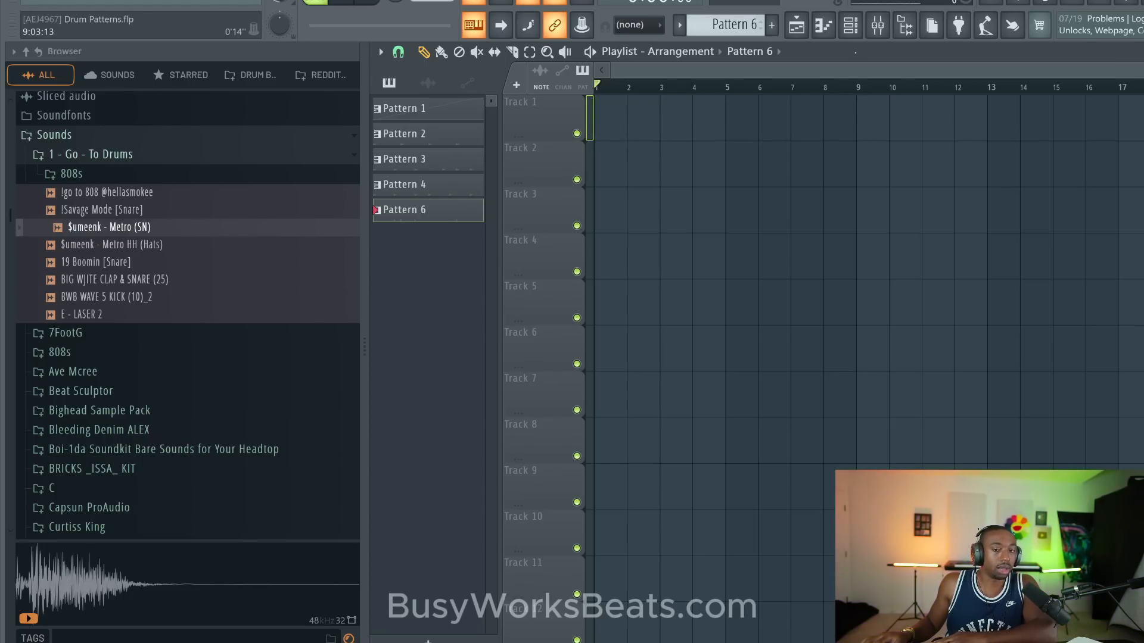
- Sequence Diamond Wav - Coke Snare in Pattern 6 on steps 1, 4, 7, 9, 12, 15, 17, 20, 23, 25, 28 and 31
{"action": "key", "text": "F6"}
{"action": "key", "text": "F6"}
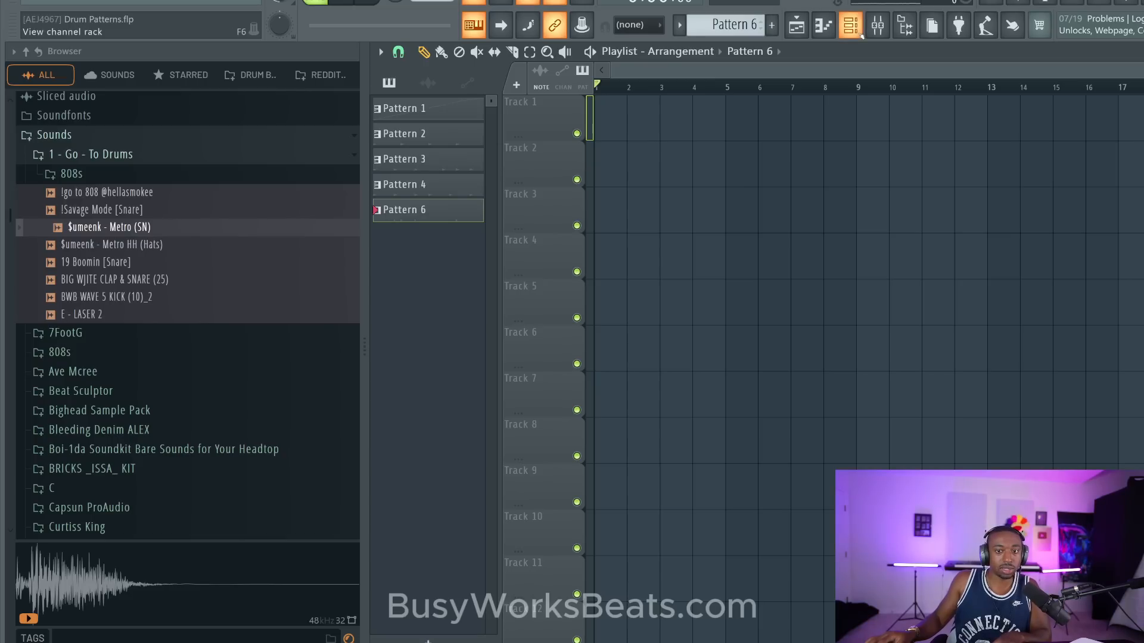
{"action": "key", "text": "F6"}
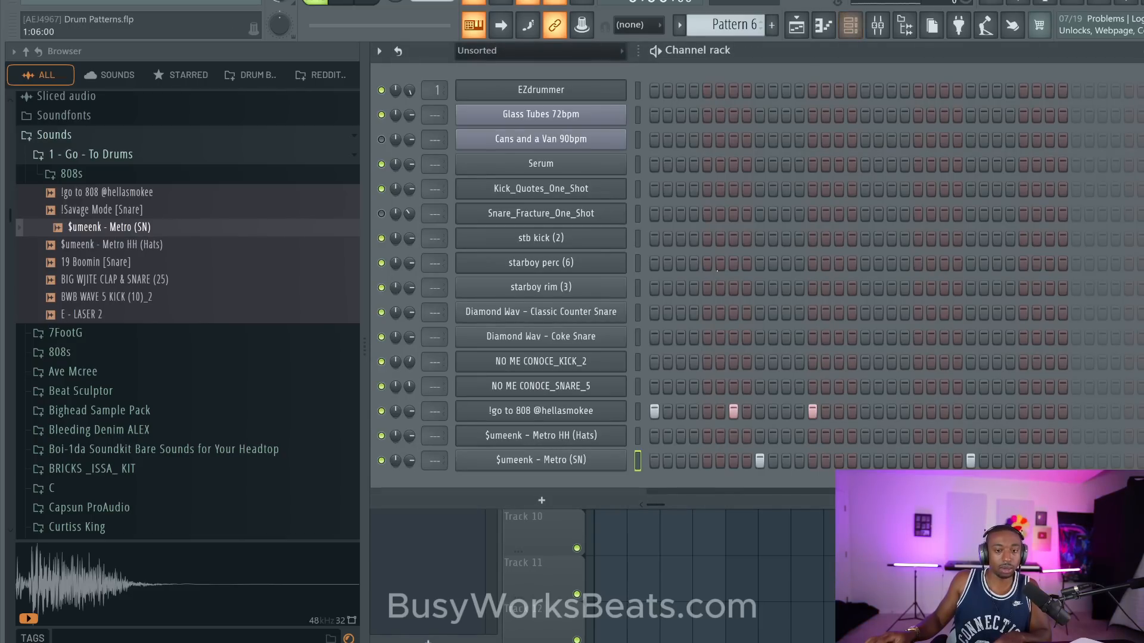
{"action": "left_click", "coordinate": [636, 337]}
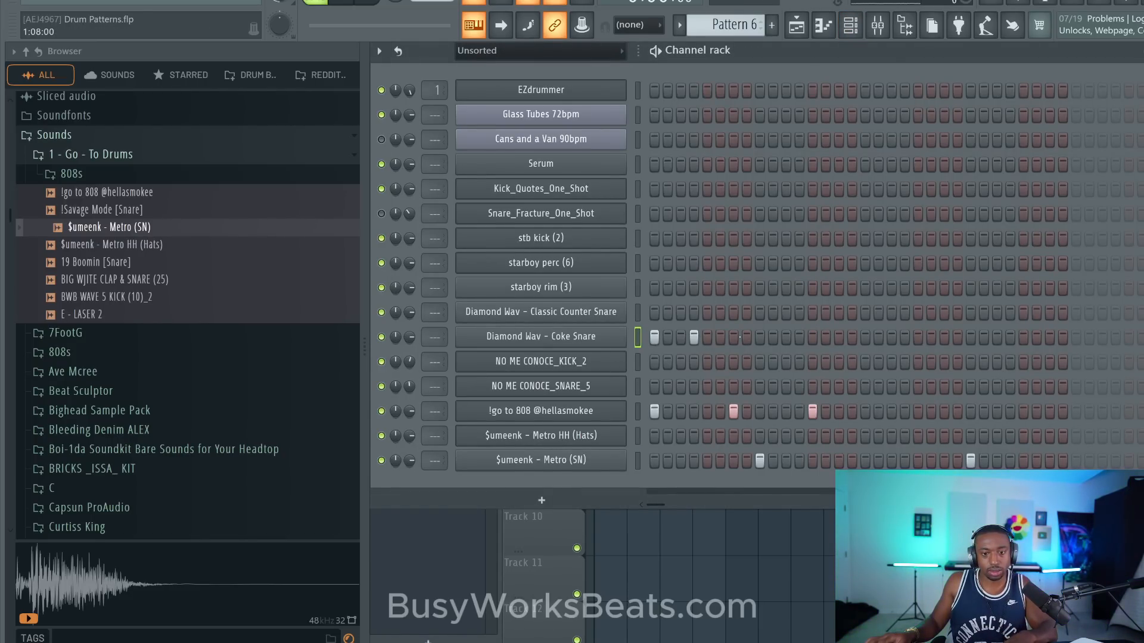
{"action": "left_click", "coordinate": [759, 337]}
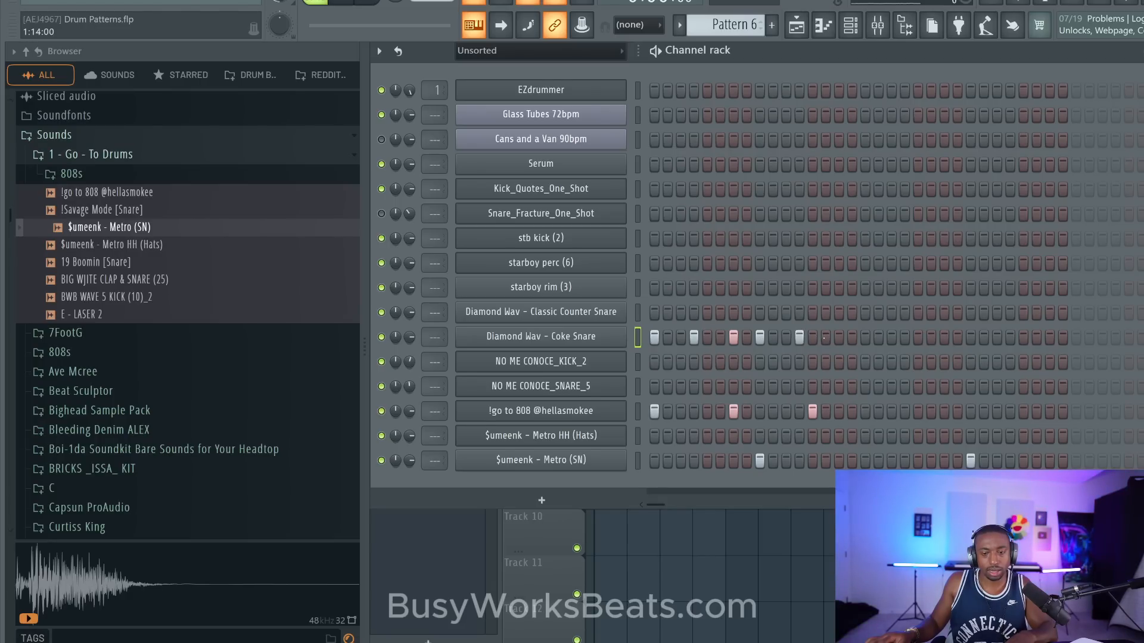
{"action": "left_click", "coordinate": [904, 338]}
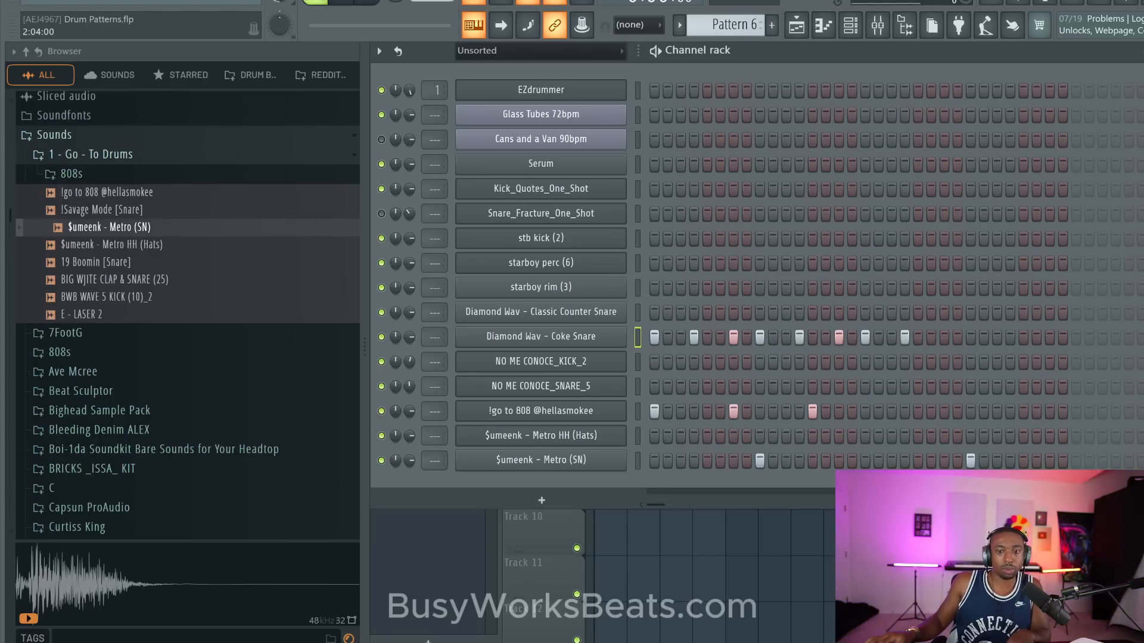
{"action": "left_click", "coordinate": [970, 337]}
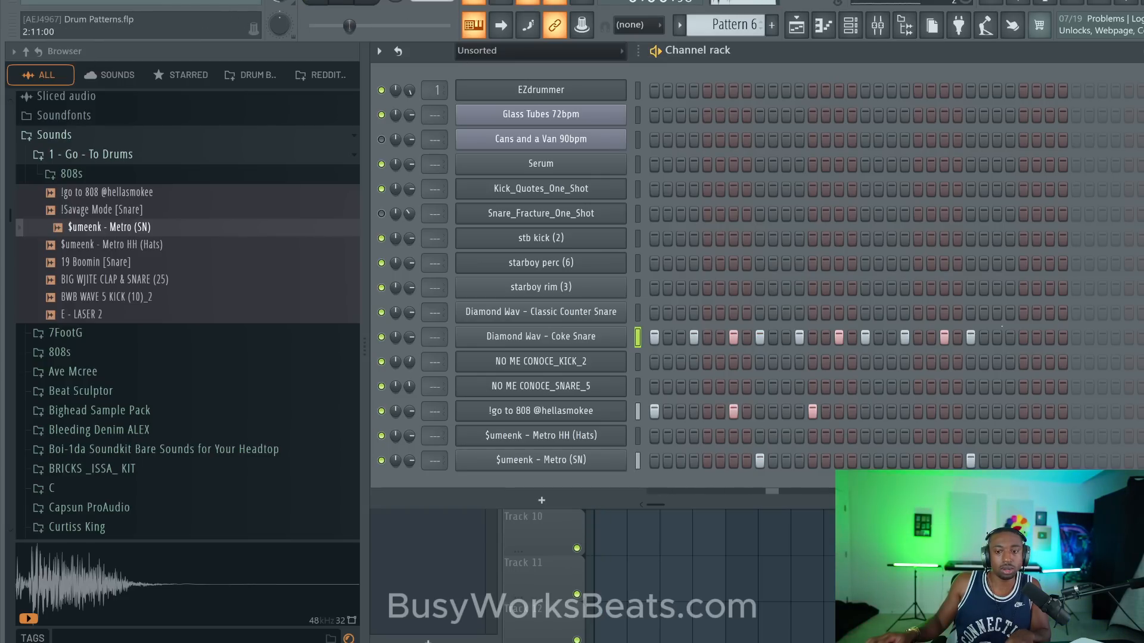
{"action": "left_click", "coordinate": [1023, 337]}
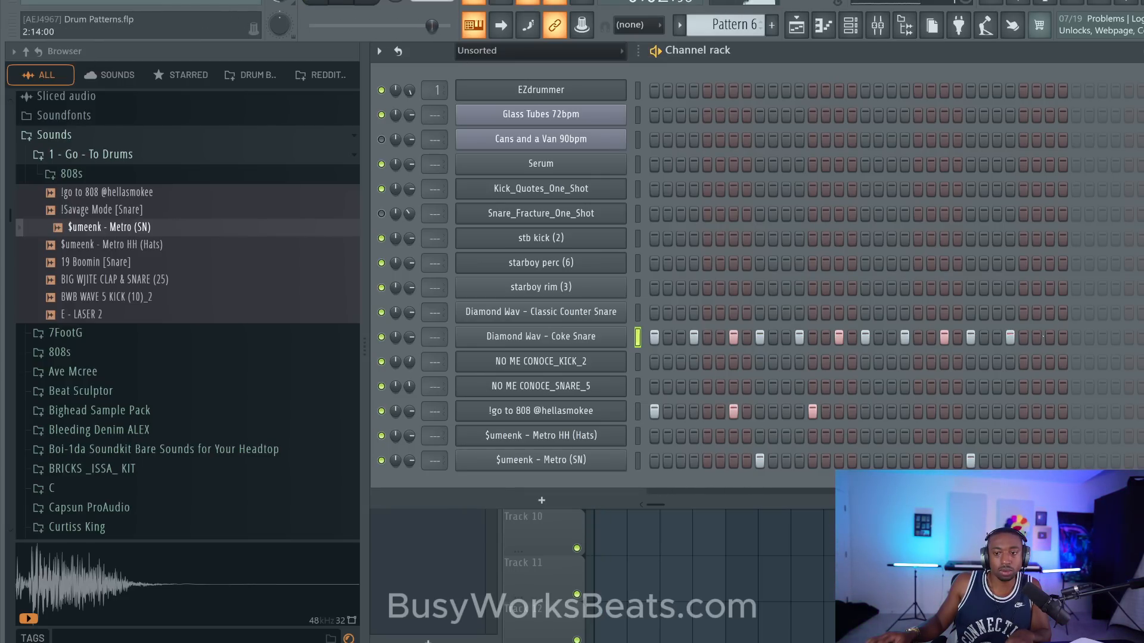
- Shorten the Coke Snare sample by raising its trim and fade-out, move its sample start slightly later, and stop playback
{"action": "left_click", "coordinate": [587, 338]}
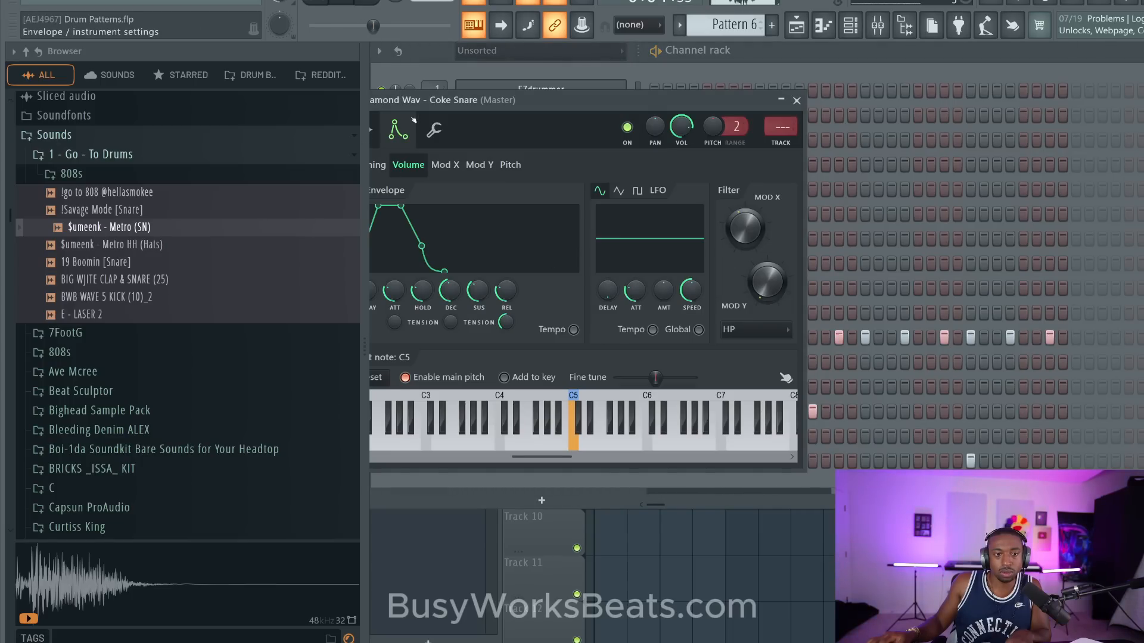
{"action": "left_click_drag", "start_coordinate": [392, 130], "coordinate": [459, 126]}
{"action": "left_click", "coordinate": [428, 125]}
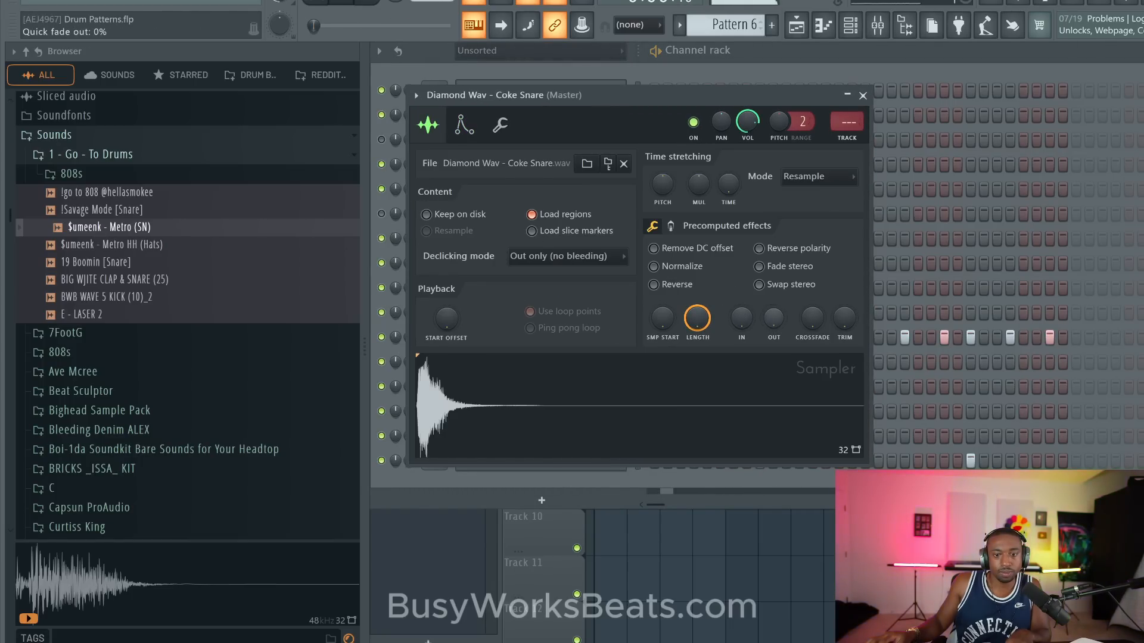
{"action": "left_click_drag", "start_coordinate": [843, 318], "coordinate": [844, 239]}
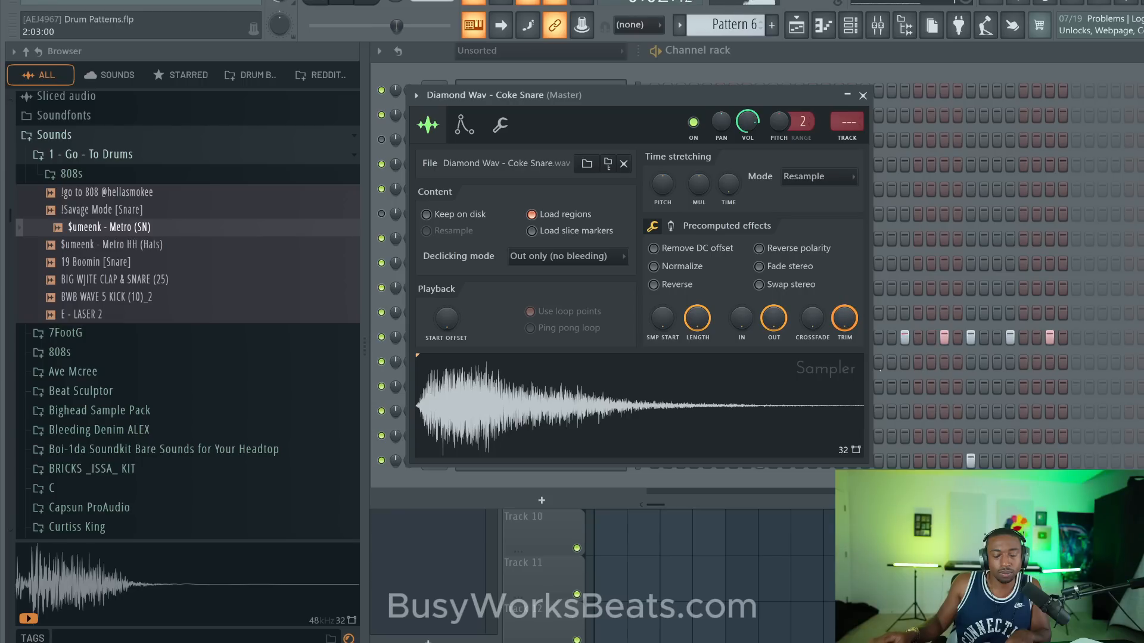
{"action": "left_click_drag", "start_coordinate": [662, 318], "coordinate": [662, 310]}
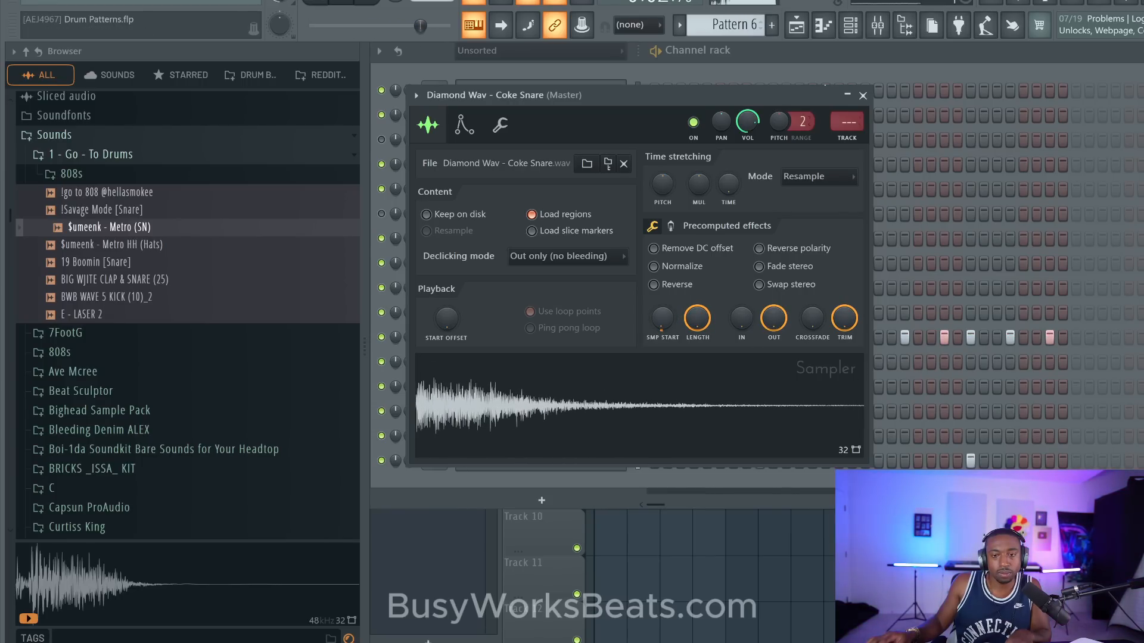
{"action": "left_click", "coordinate": [863, 95]}
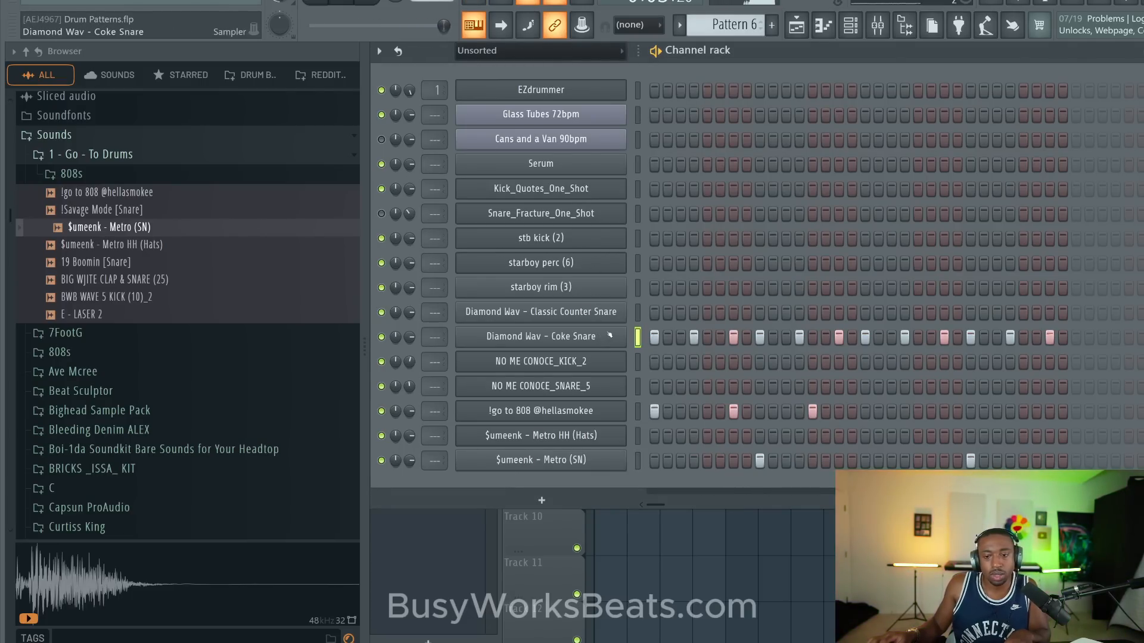
{"action": "key", "text": "space"}
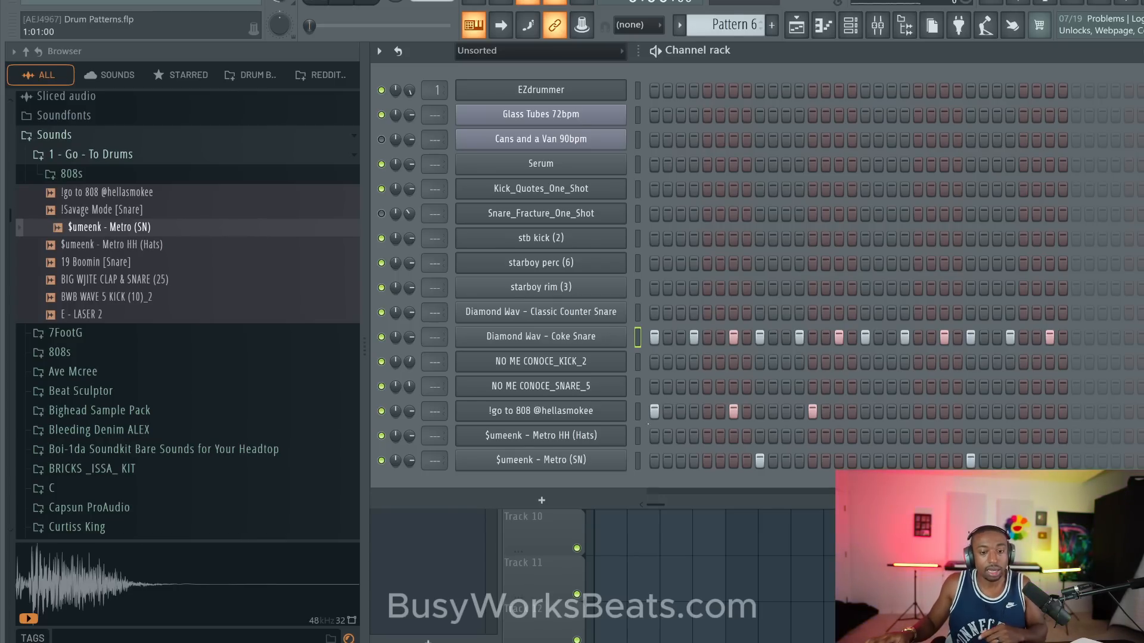
- Load the !Savage Mode [Snare] sample into a new channel and clear the $umeenk - Metro (SN) hits from Pattern 6
{"action": "key", "text": "Down"}
{"action": "key", "text": "Up"}
{"action": "key", "text": "Up"}
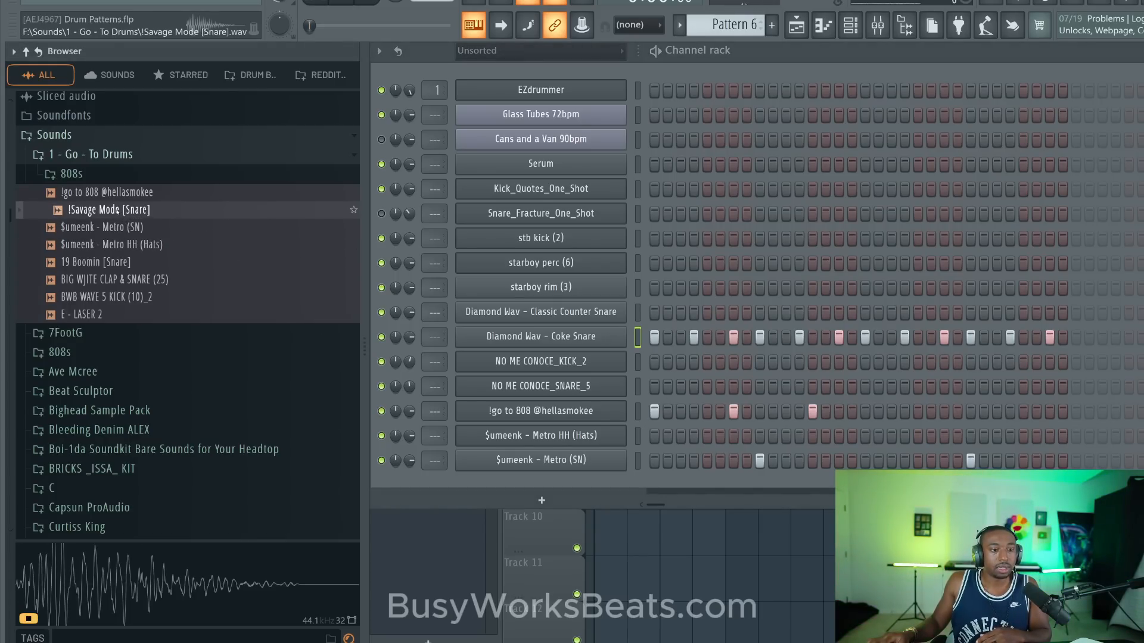
{"action": "right_click", "coordinate": [116, 210]}
{"action": "left_click", "coordinate": [155, 228]}
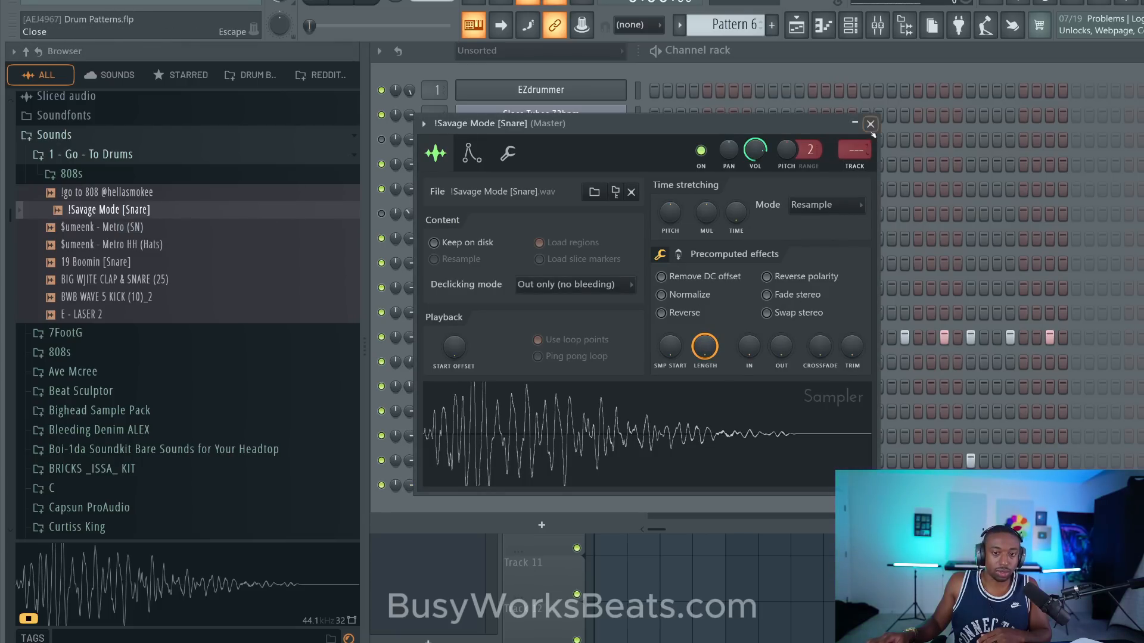
{"action": "left_click", "coordinate": [870, 125]}
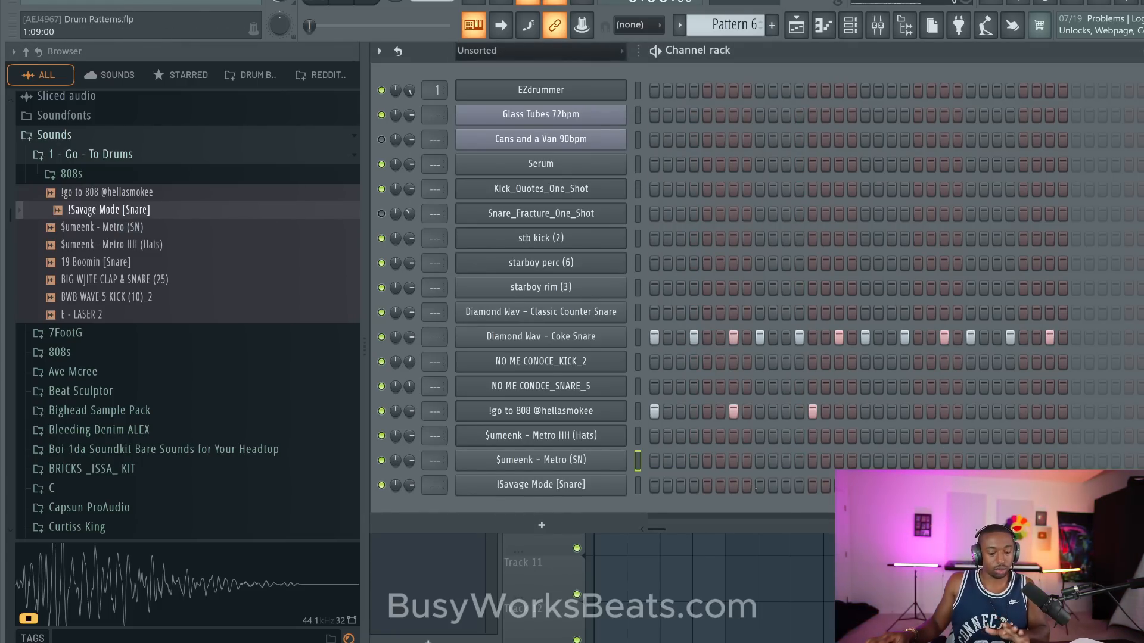
- Play Pattern 6 and try a !Savage Mode [Snare] hit on step 9
{"action": "key", "text": "space"}
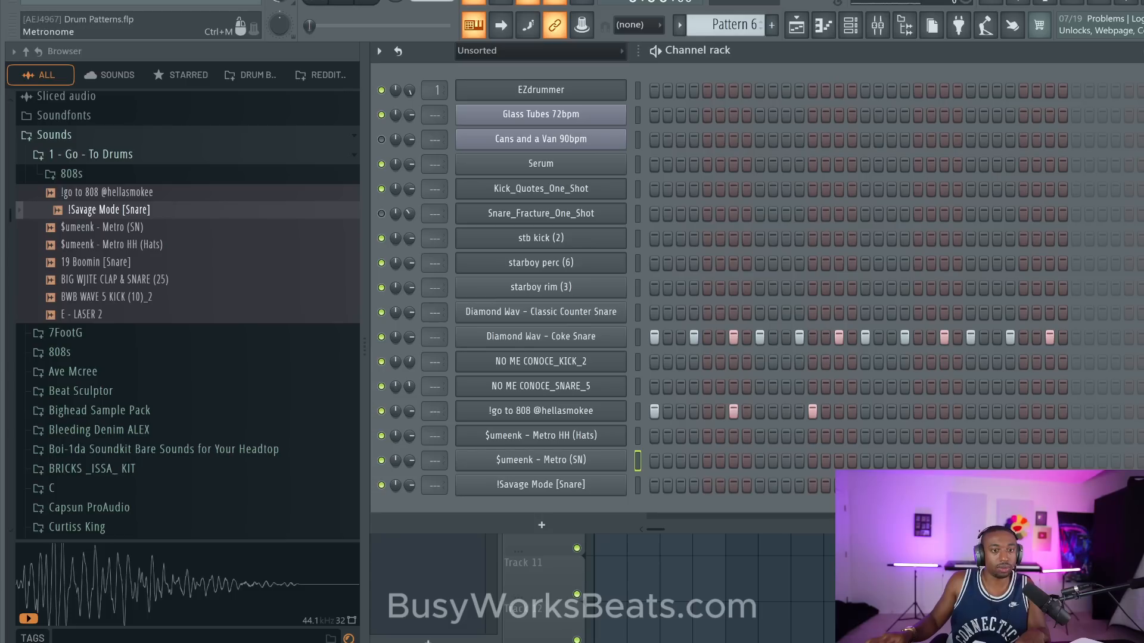
{"action": "left_click", "coordinate": [759, 485]}
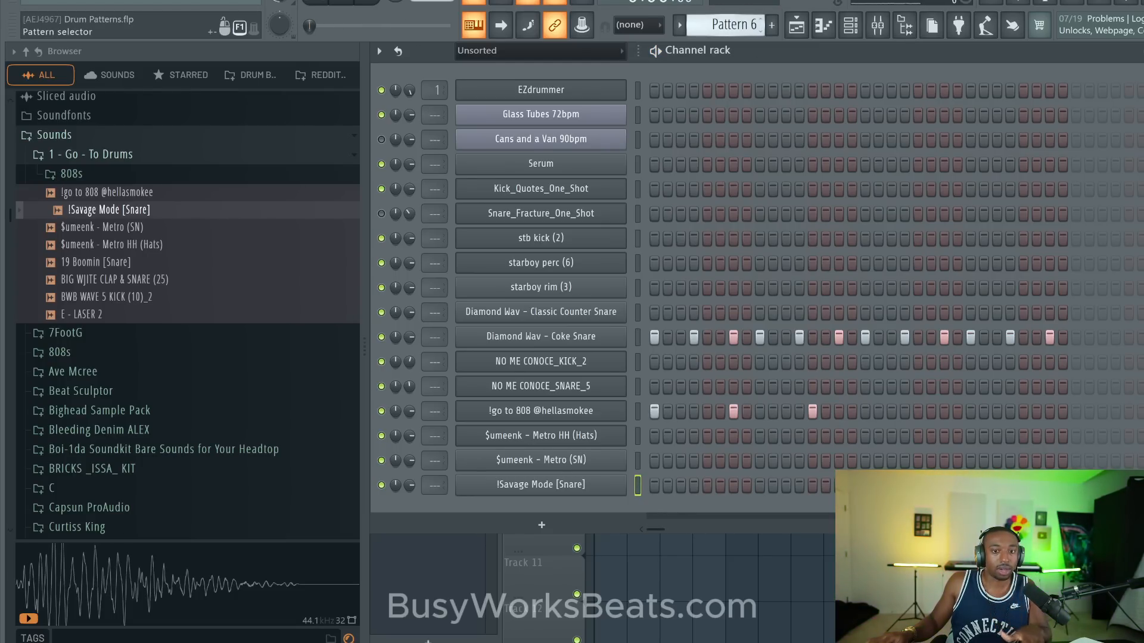
- Place a Pattern 6 clip at bar 1 on Track 1 and compare it with the pattern's step sequence
{"action": "key", "text": "F6"}
{"action": "left_click_drag", "start_coordinate": [683, 129], "coordinate": [651, 128]}
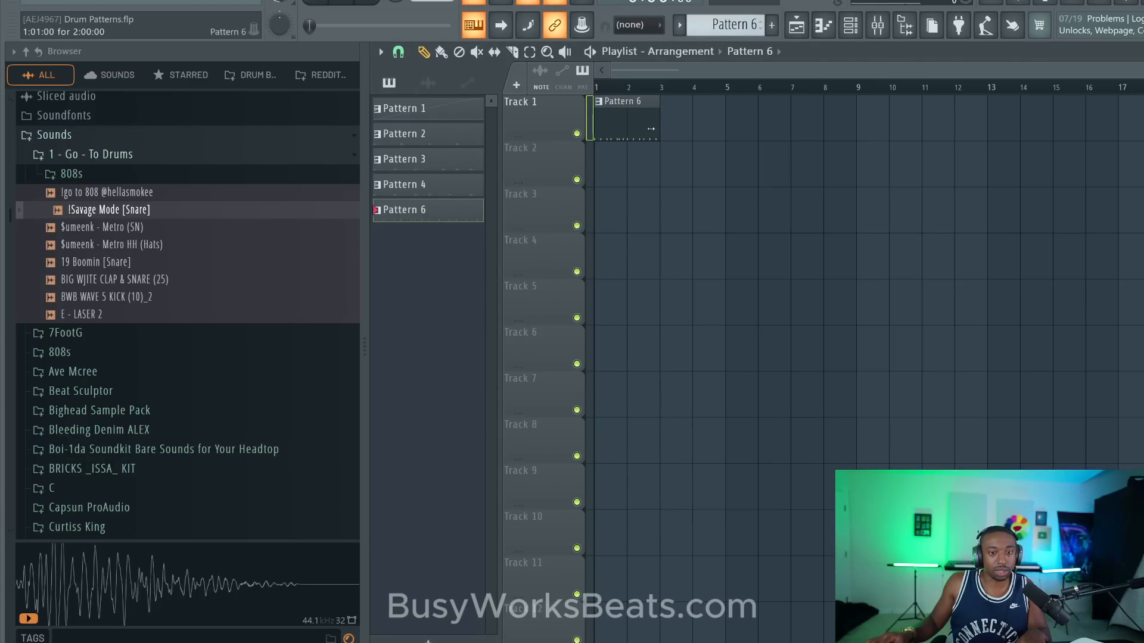
{"action": "key", "text": "ctrl+a"}
{"action": "key", "text": "F6"}
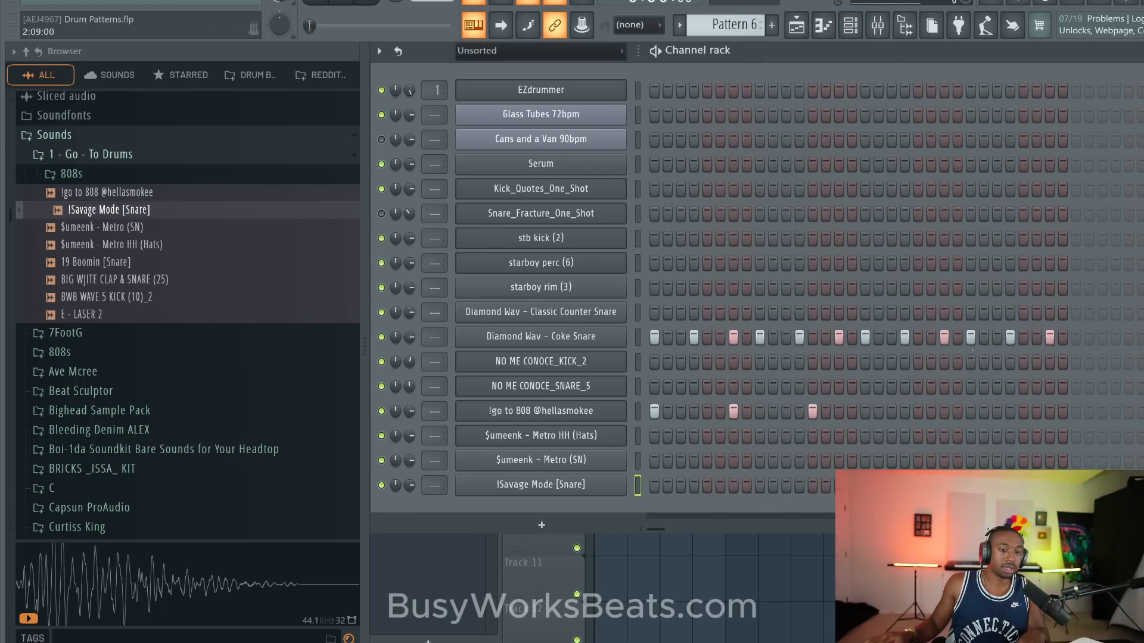
{"action": "key", "text": "F6"}
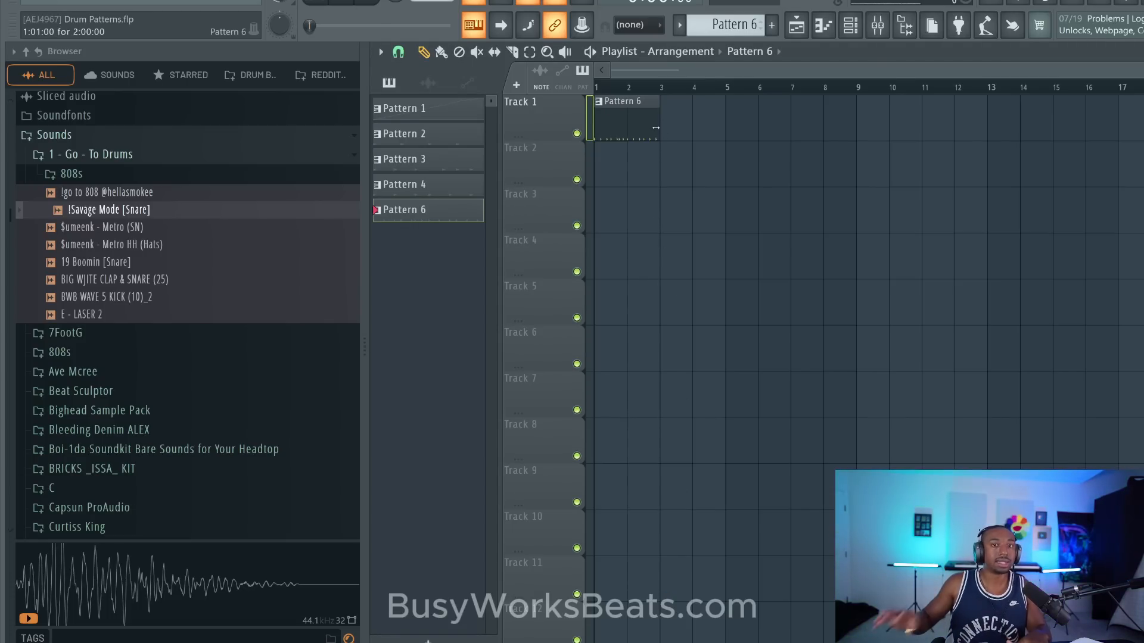
- Repeat the Pattern 6 clip three more times on Track 1 so four clips fill bars 1 to 8
{"action": "key", "text": "ctrl+a"}
{"action": "key", "text": "ctrl+b"}
{"action": "key", "text": "ctrl+b"}
{"action": "key", "text": "ctrl+b"}
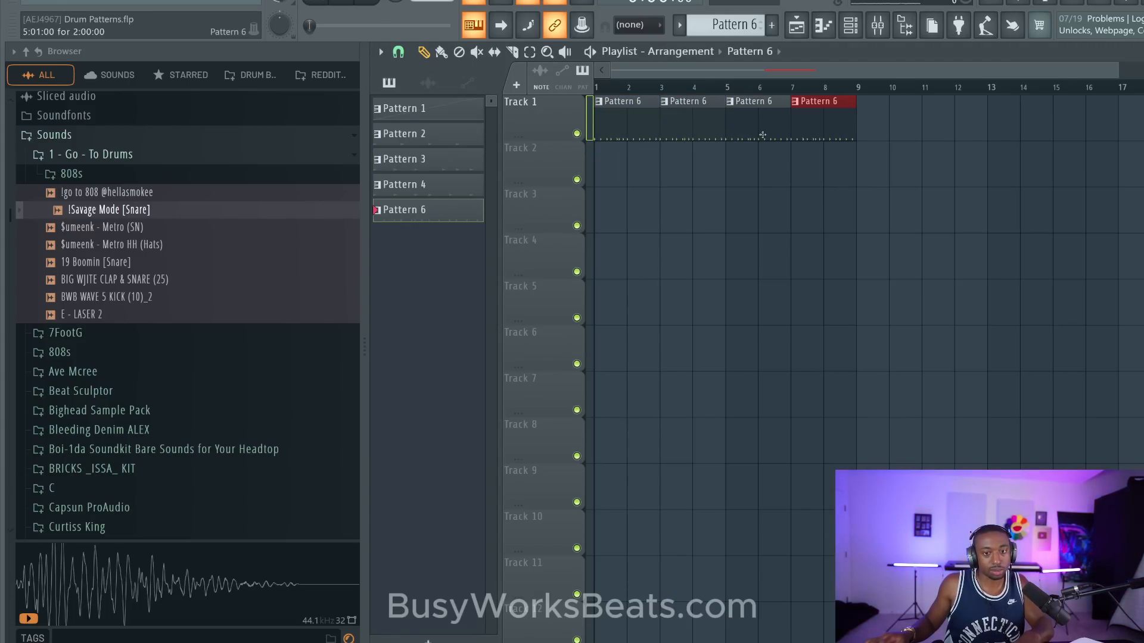
- Create a new empty pattern and place its clip at bar 1 on Track 2
{"action": "key", "text": "F6"}
{"action": "key", "text": "F4"}
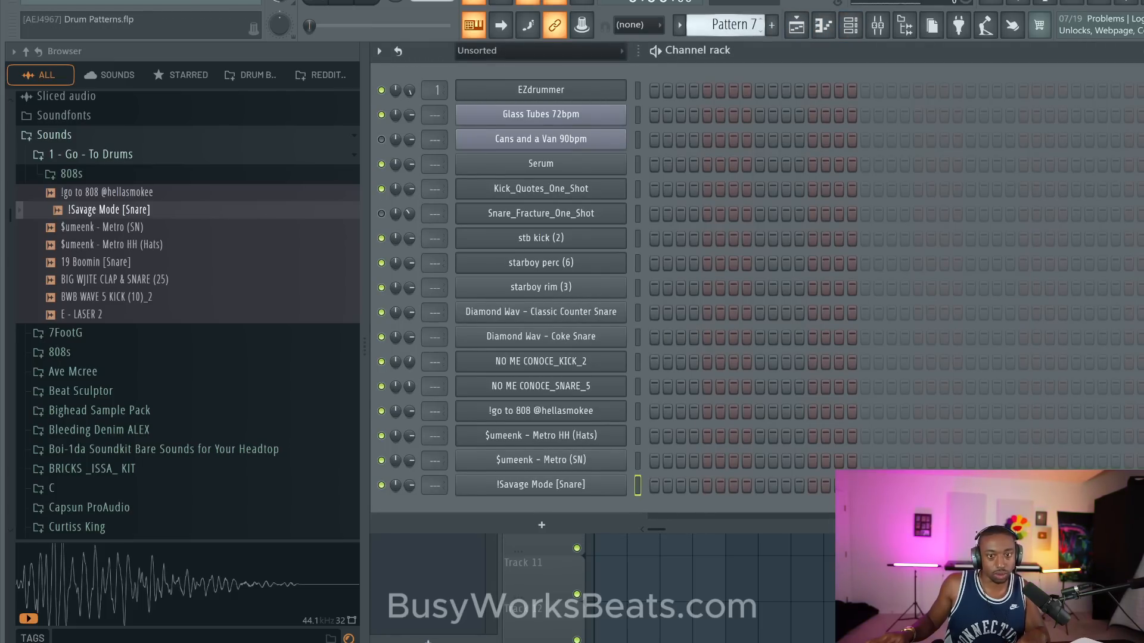
{"action": "key", "text": "F6"}
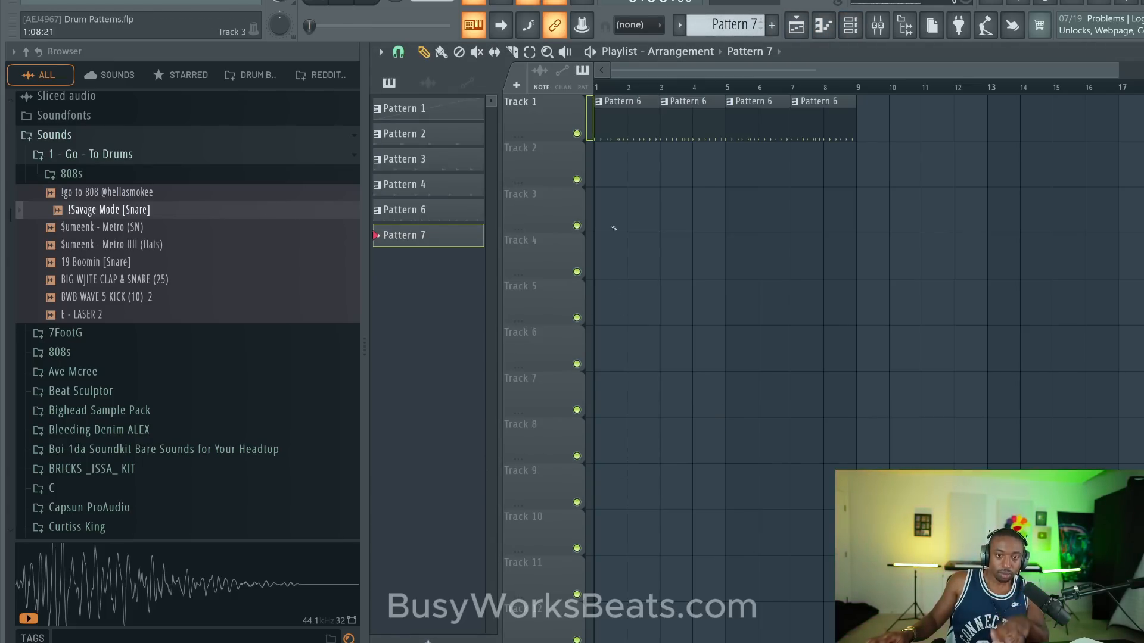
{"action": "left_click", "coordinate": [635, 161]}
{"action": "left_click_drag", "start_coordinate": [604, 137], "coordinate": [602, 149]}
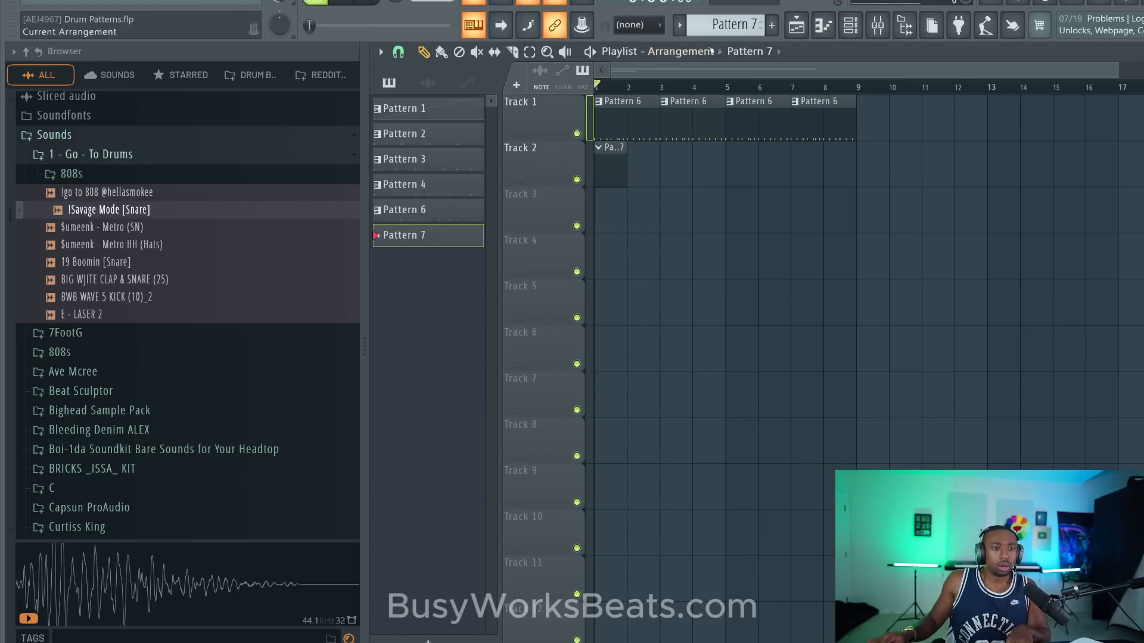
- Program !Savage Mode [Snare] hits on steps 9 and 21 of Pattern 7 while the arrangement plays
{"action": "left_click", "coordinate": [850, 24]}
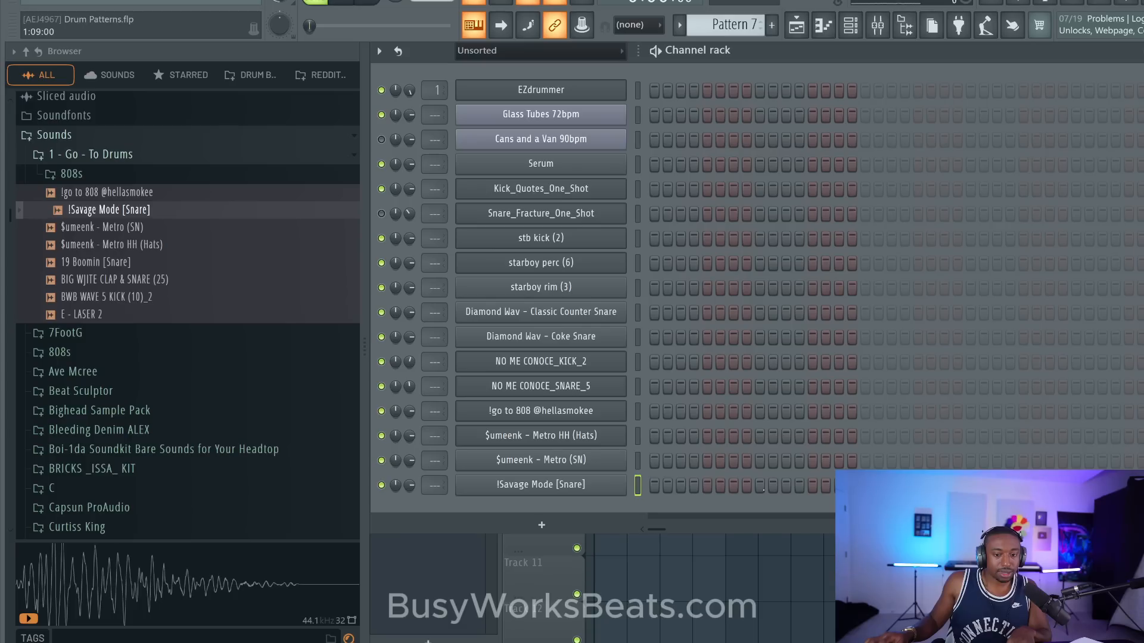
{"action": "key", "text": "space"}
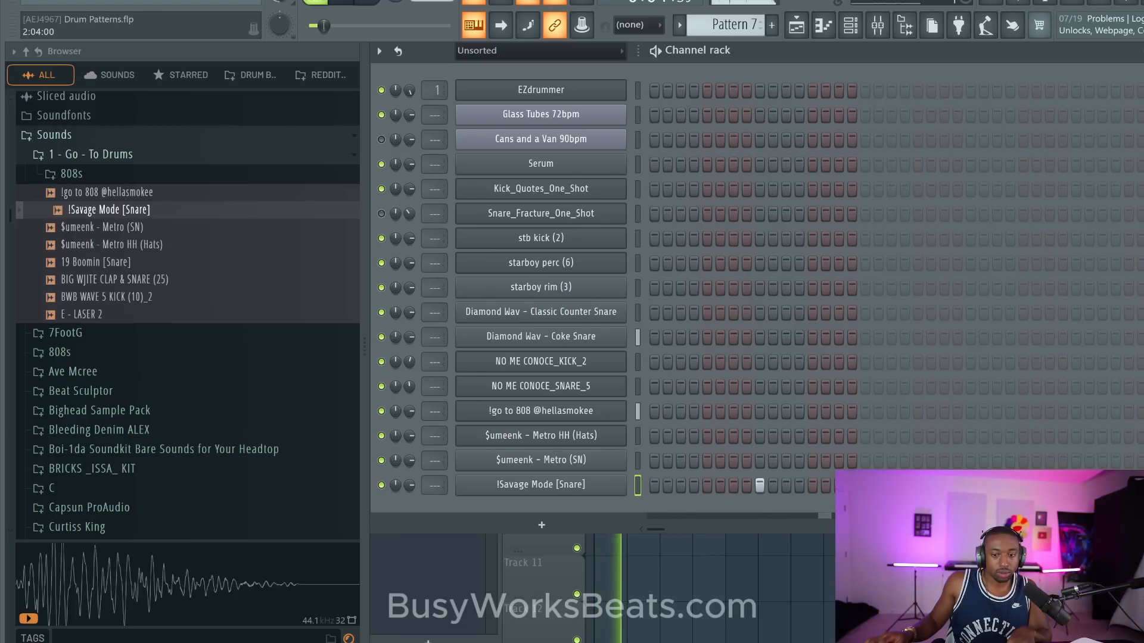
{"action": "left_click", "coordinate": [918, 485]}
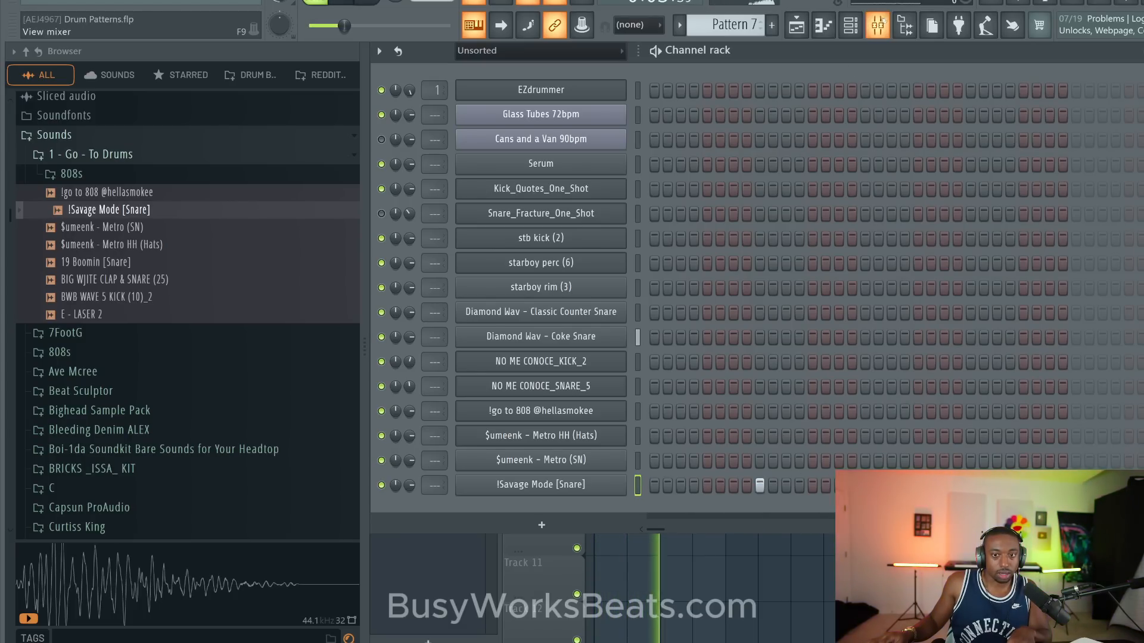
{"action": "key", "text": "space"}
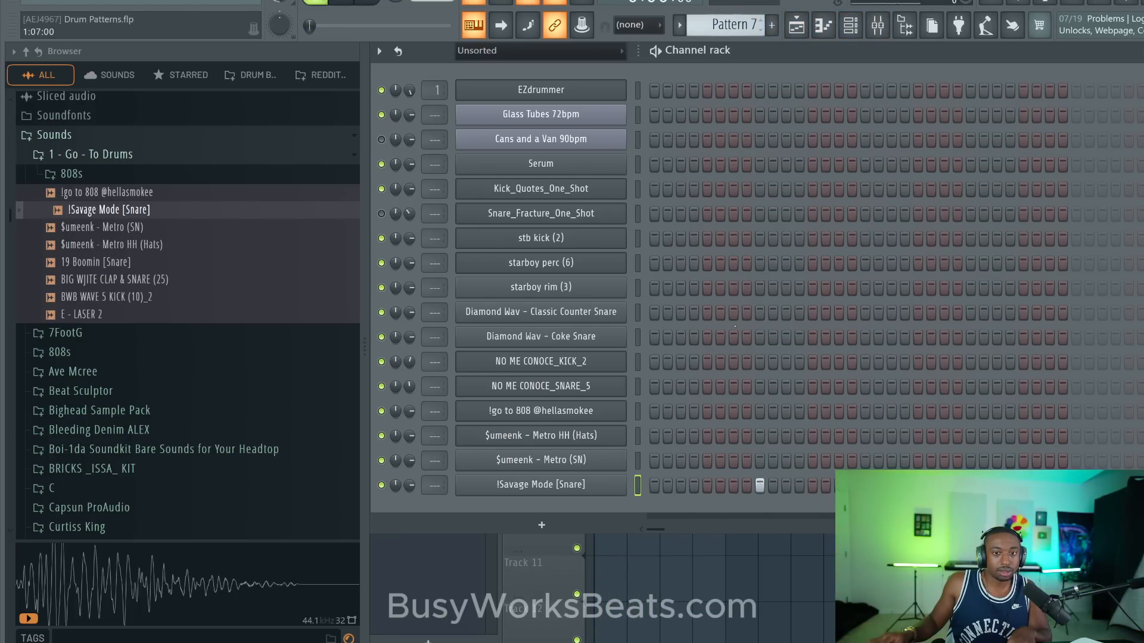
- Copy the Pattern 7 clip to bar 3 on Track 2 and make the copy a unique pattern
{"action": "key", "text": "F6"}
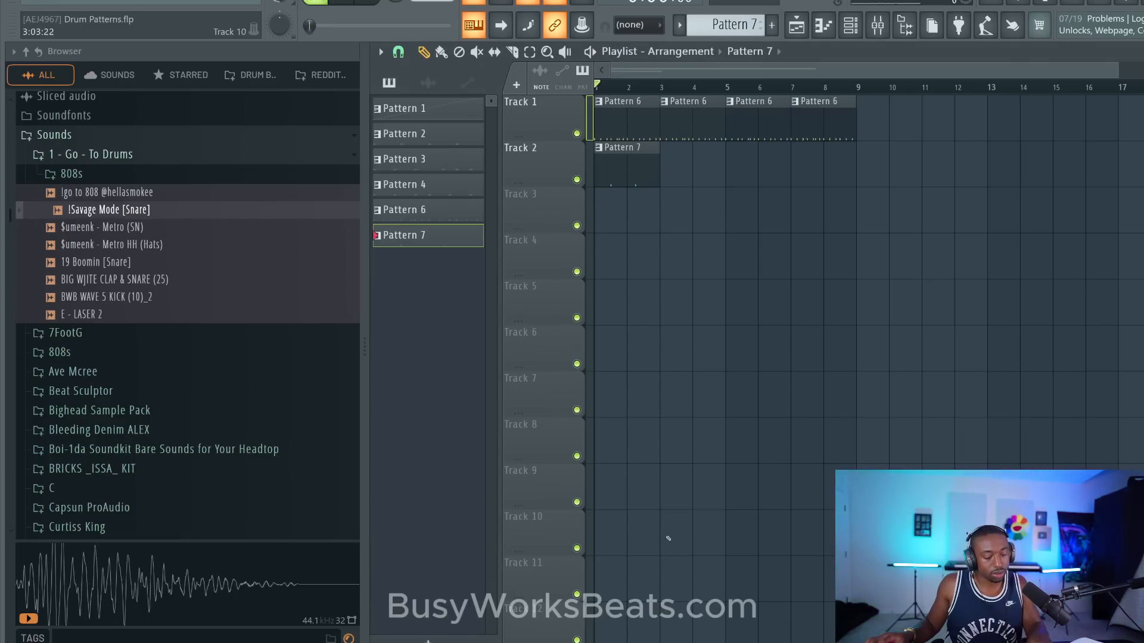
{"action": "left_click_drag", "start_coordinate": [614, 153], "coordinate": [669, 150], "text": "shift"}
{"action": "left_click", "coordinate": [665, 148]}
{"action": "key", "text": "u"}
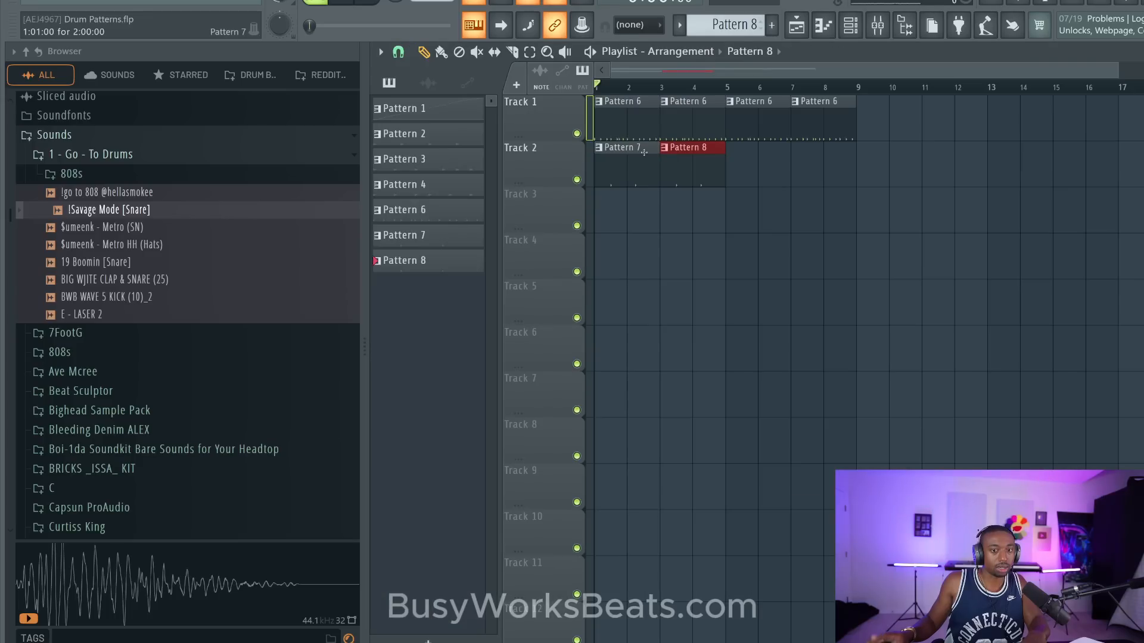
{"action": "left_click", "coordinate": [738, 246]}
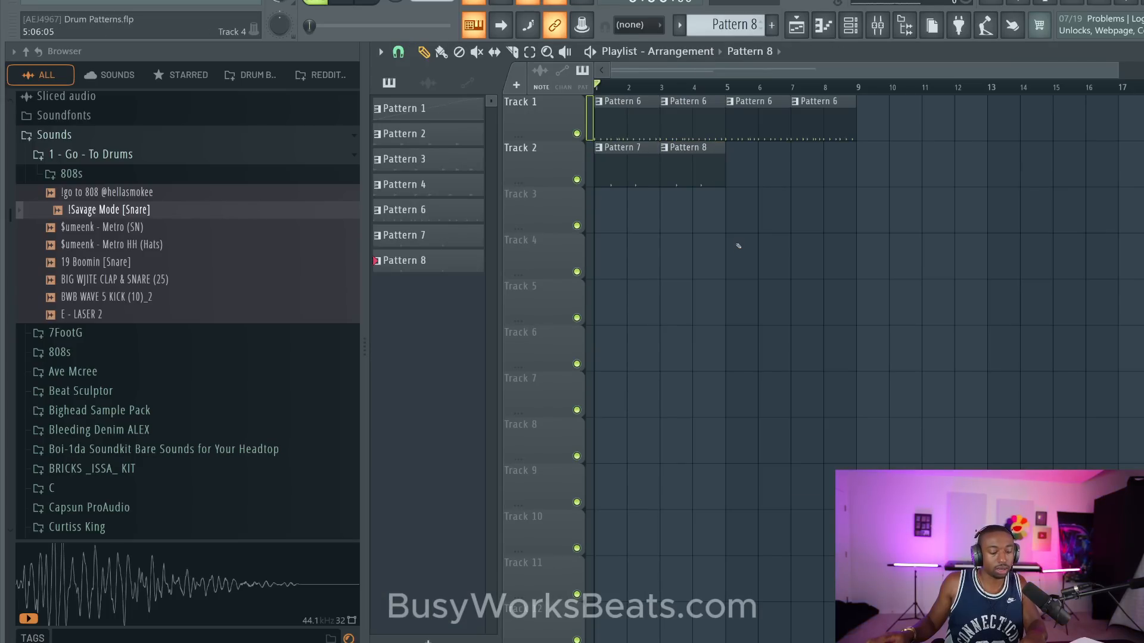
- Move the second !Savage Mode [Snare] hit in Pattern 8 to step 25 and return to the playlist
{"action": "double_click", "coordinate": [672, 153]}
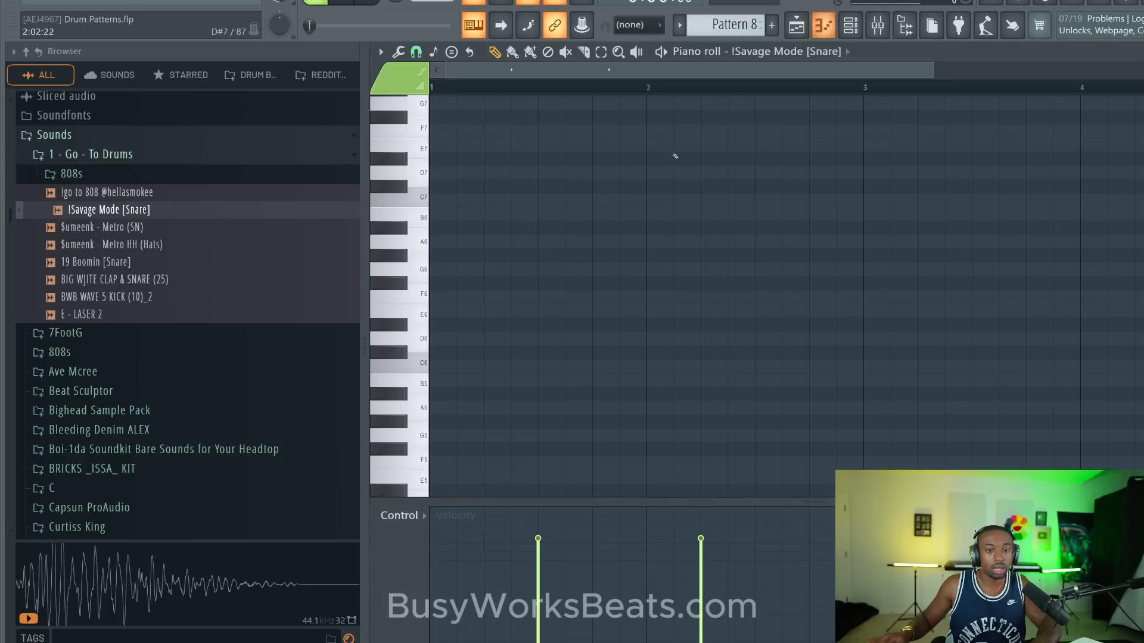
{"action": "left_click", "coordinate": [851, 25]}
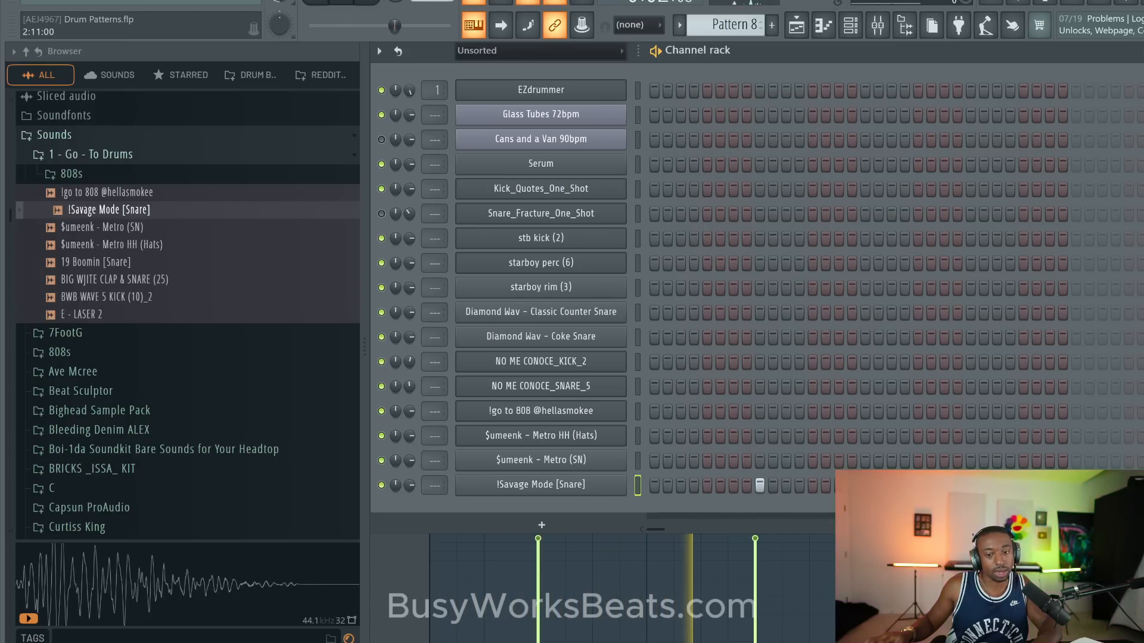
{"action": "left_click", "coordinate": [796, 25]}
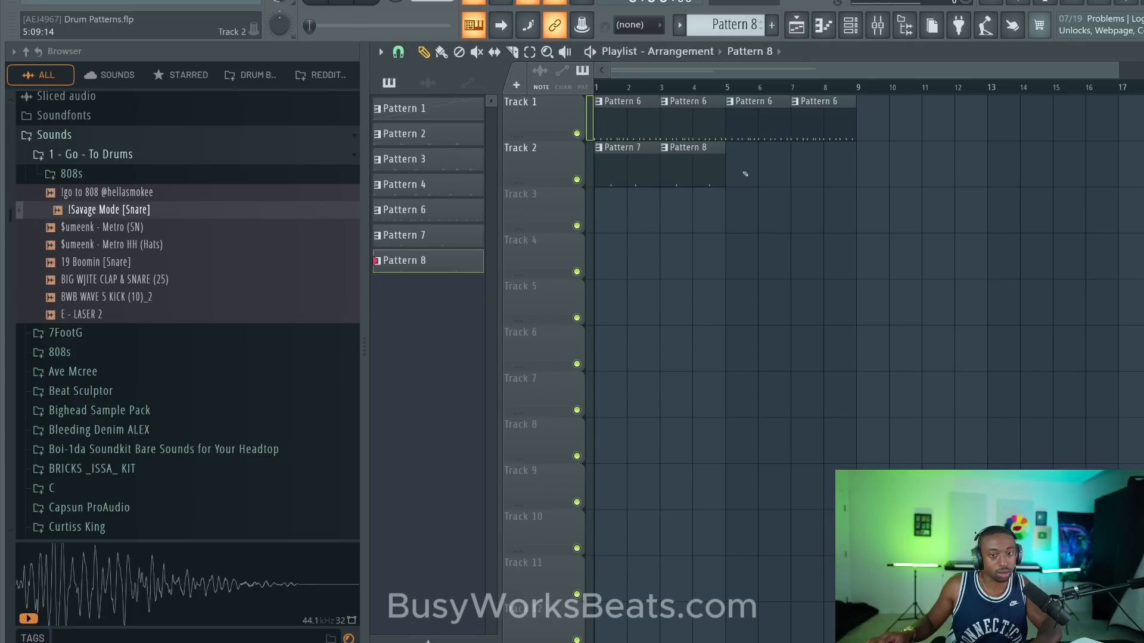
- Copy the Pattern 8 clip to bar 5 on Track 2 and make the copy a unique pattern
{"action": "left_click_drag", "start_coordinate": [705, 168], "coordinate": [773, 176]}
{"action": "right_click", "coordinate": [737, 150]}
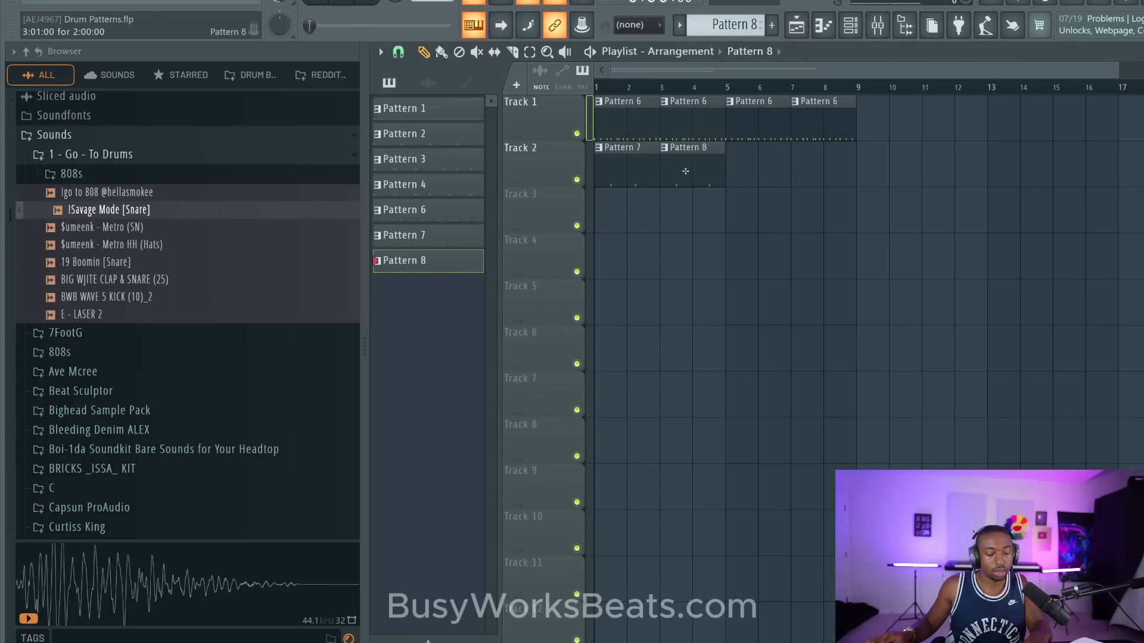
{"action": "left_click_drag", "start_coordinate": [688, 168], "coordinate": [747, 169]}
{"action": "key", "text": "ctrl+shift+c"}
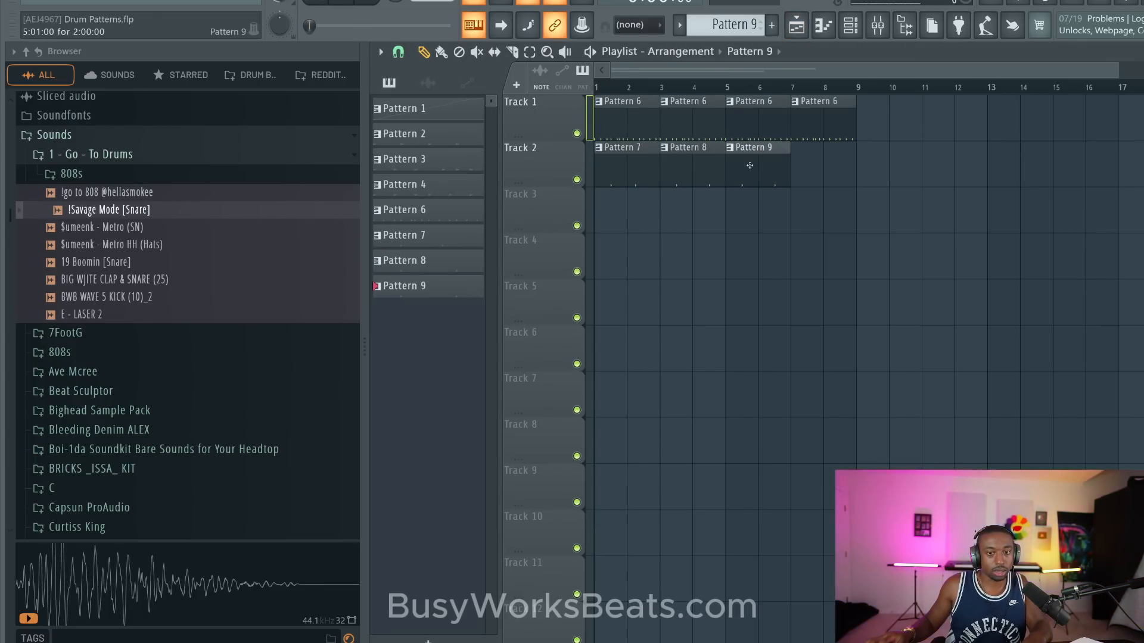
- Set the !Savage Mode [Snare] hits in Pattern 9 to steps 9, 21 and 29 and audition the pattern
{"action": "double_click", "coordinate": [750, 165]}
{"action": "left_click", "coordinate": [851, 25]}
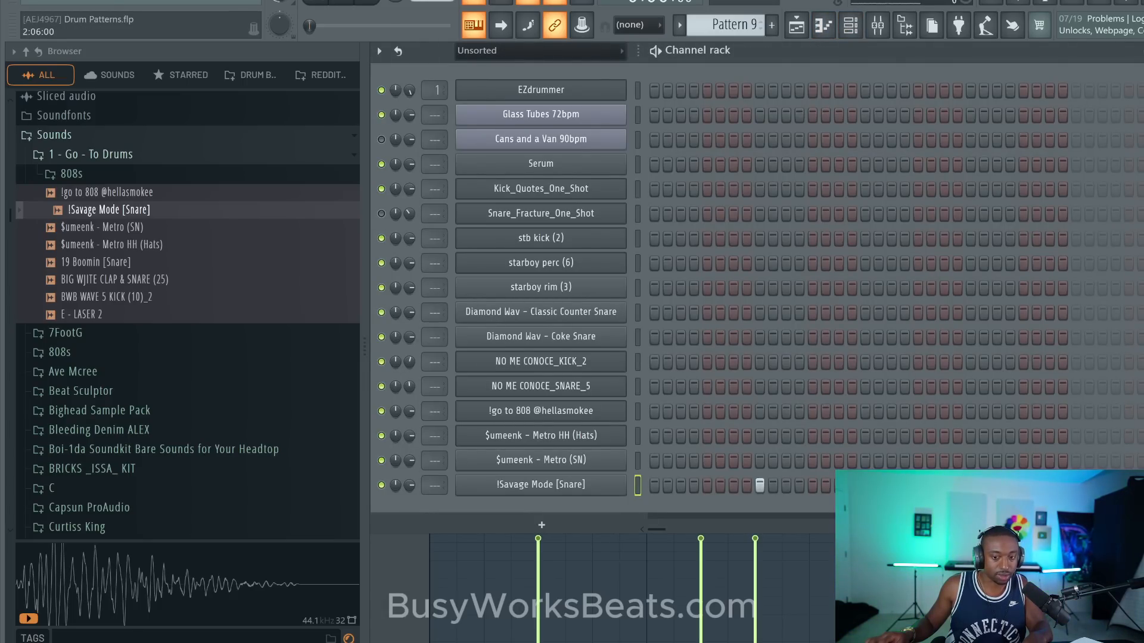
{"action": "left_click", "coordinate": [1023, 485]}
{"action": "key", "text": "space"}
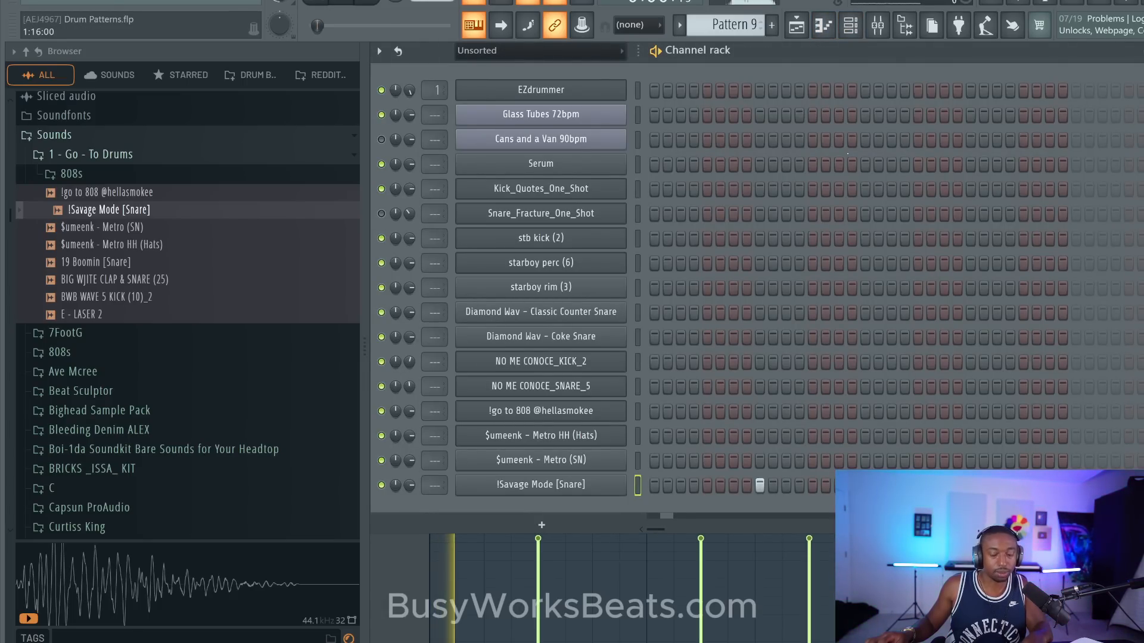
{"action": "left_click", "coordinate": [796, 26]}
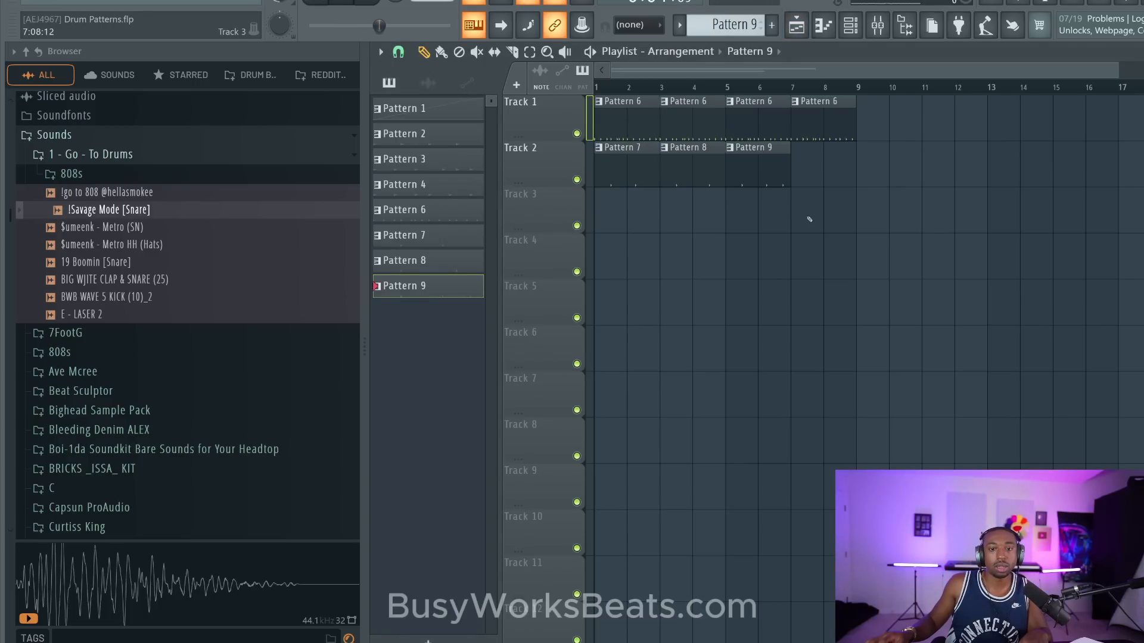
- Create another empty pattern, place it on Track 2 across bars 7 and 8, and select those bars for looping
{"action": "left_click", "coordinate": [851, 25]}
{"action": "key", "text": "space"}
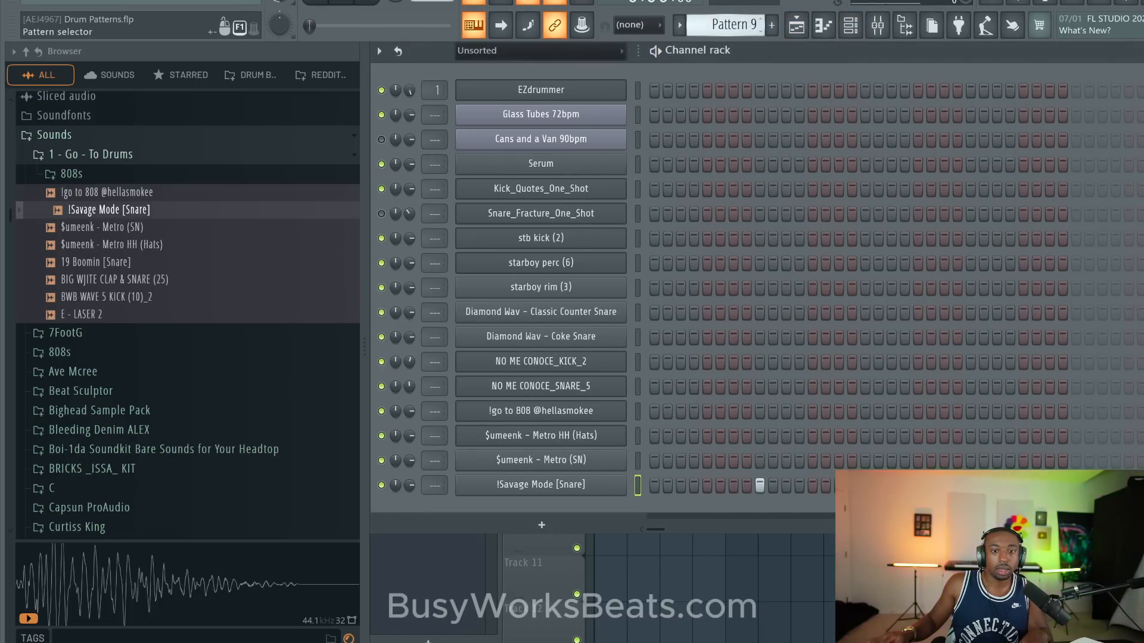
{"action": "left_click_drag", "start_coordinate": [750, 26], "coordinate": [750, 22]}
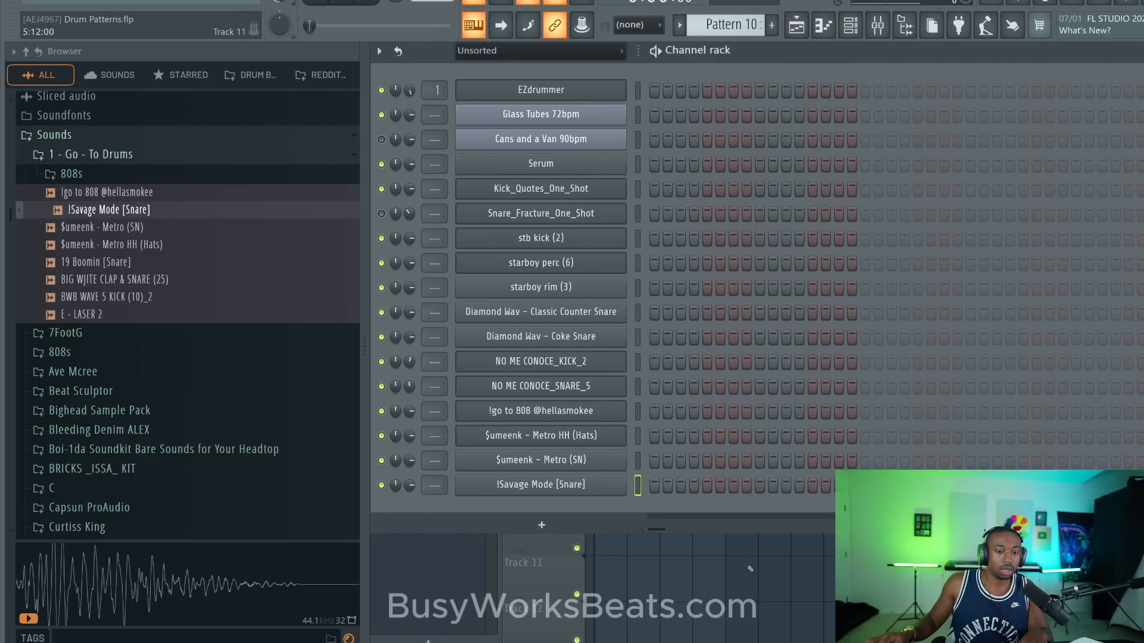
{"action": "left_click", "coordinate": [732, 563]}
{"action": "left_click", "coordinate": [804, 173]}
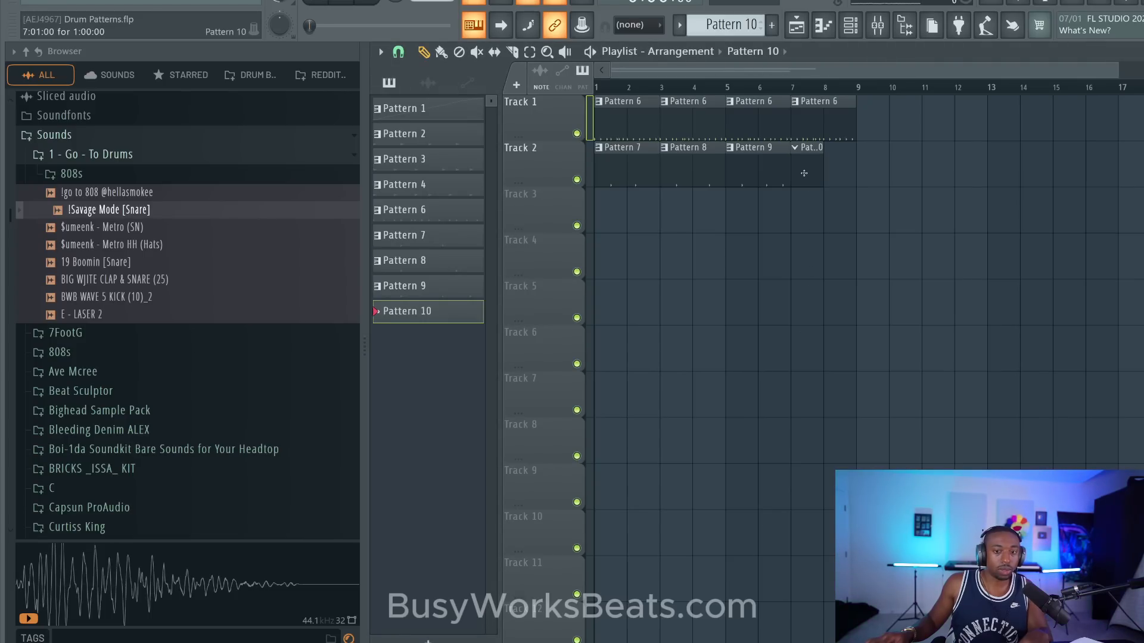
{"action": "left_click_drag", "start_coordinate": [826, 170], "coordinate": [854, 80]}
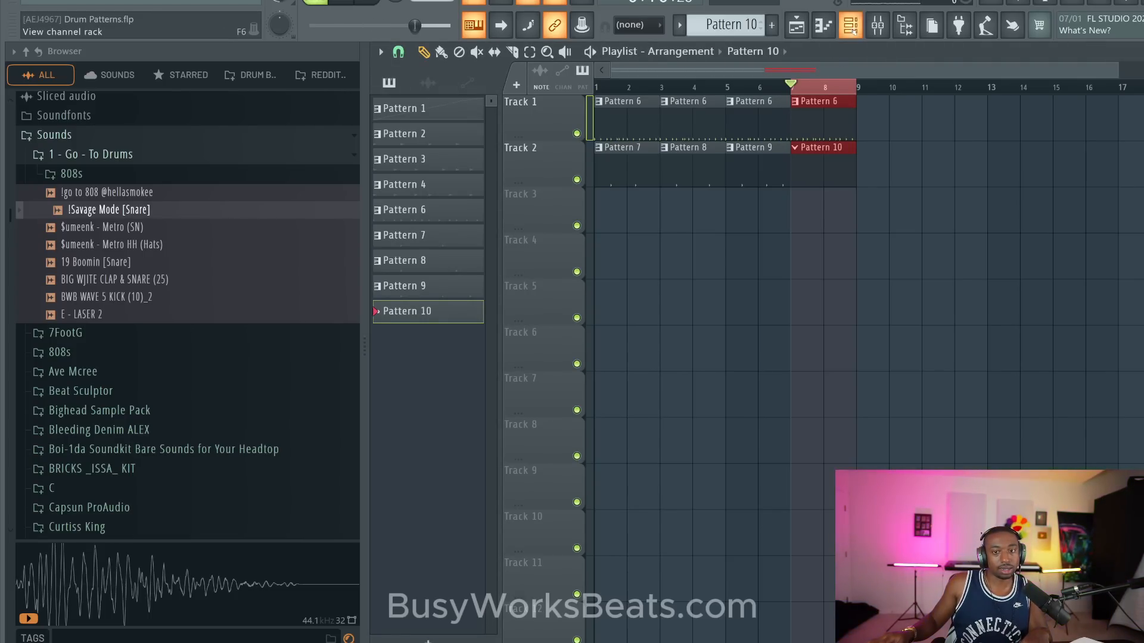
- Program !Savage Mode [Snare] hits late in bar 1 and on step 25 of Pattern 10, auditioning it in playback
{"action": "left_click", "coordinate": [850, 25]}
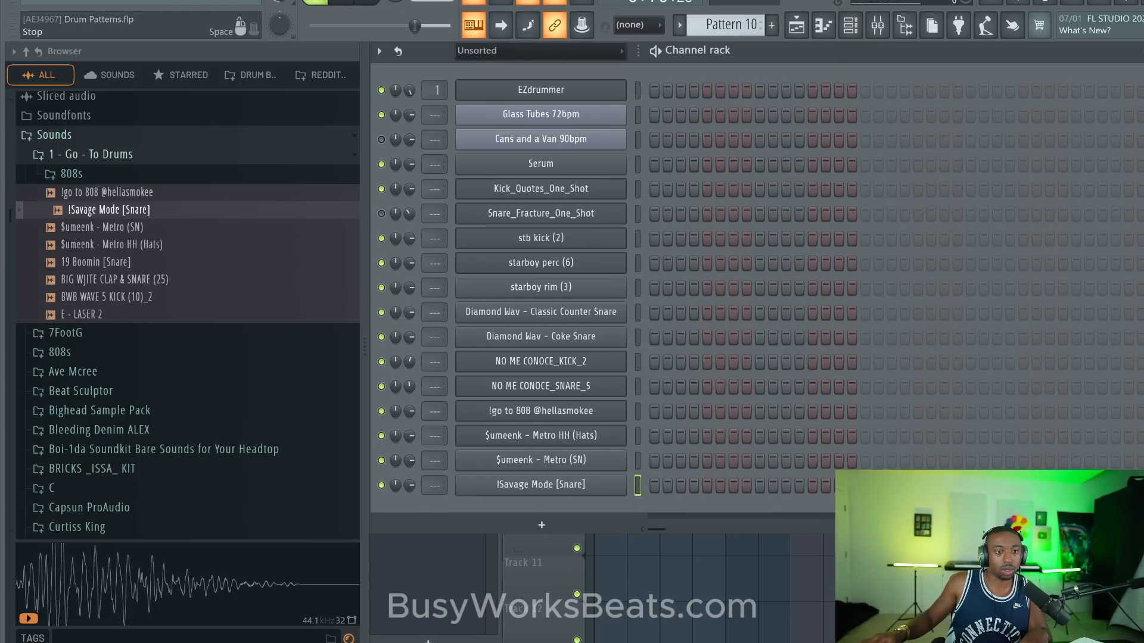
{"action": "key", "text": "space"}
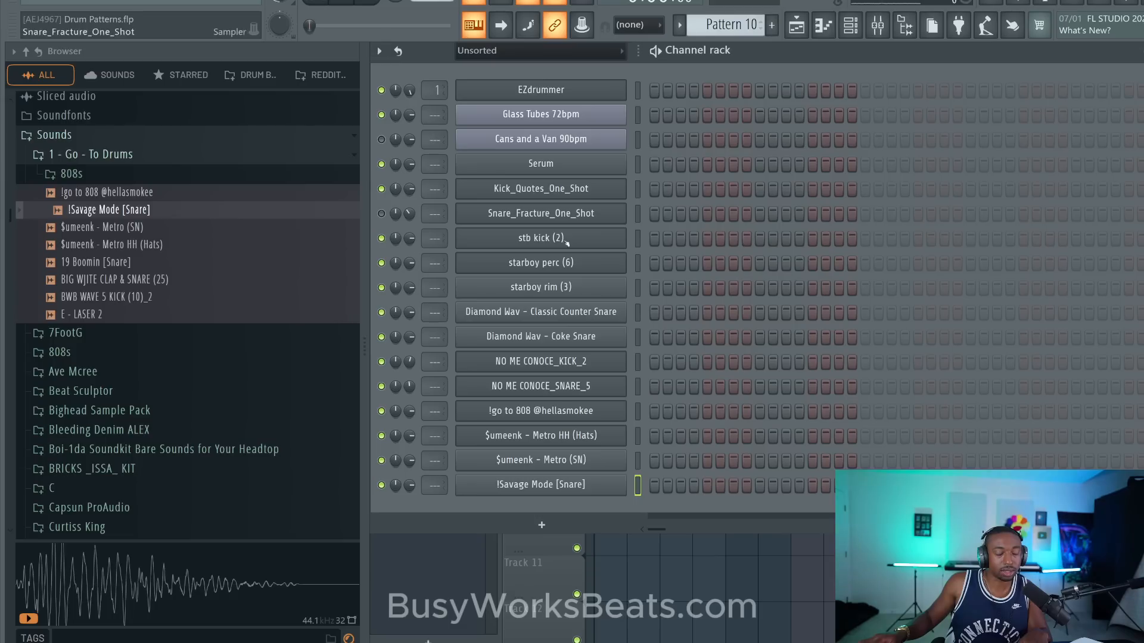
{"action": "key", "text": "space"}
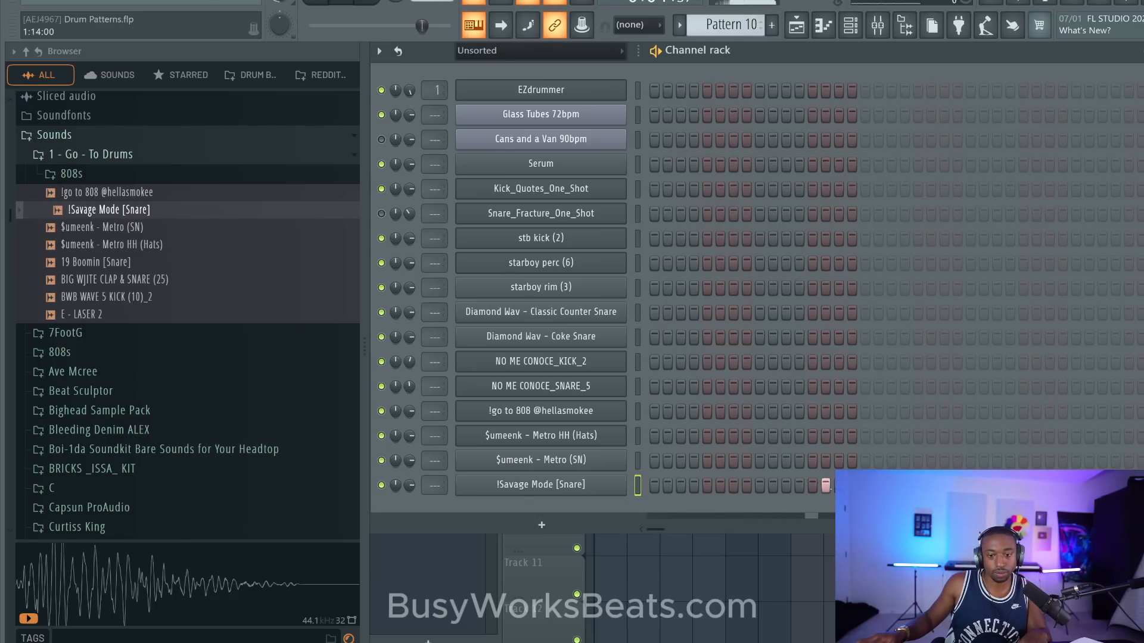
{"action": "key", "text": "space"}
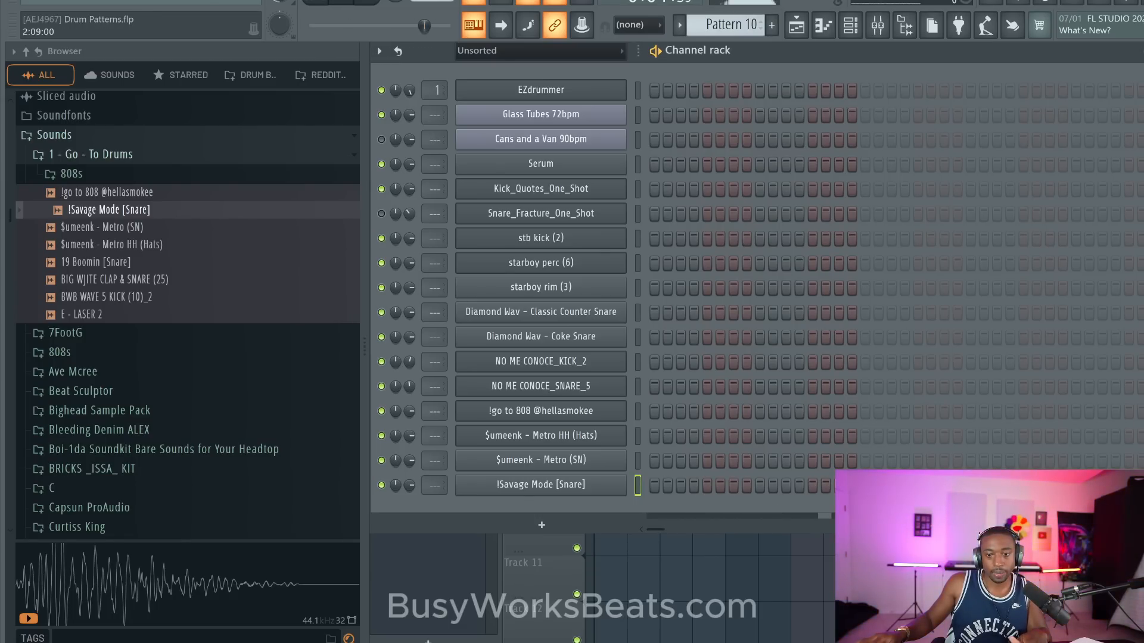
{"action": "key", "text": "space"}
- Clear the loop selection, play the full arrangement from bar 1, and raise the !Savage Mode [Snare] channel's volume
{"action": "key", "text": "F6"}
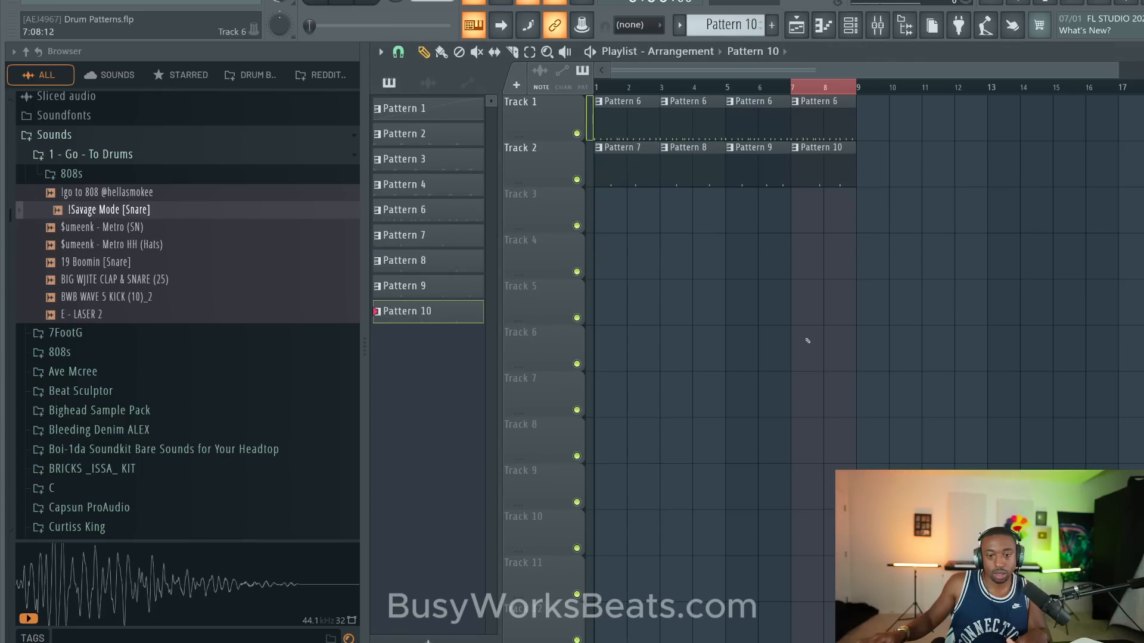
{"action": "key", "text": "space"}
{"action": "key", "text": "space"}
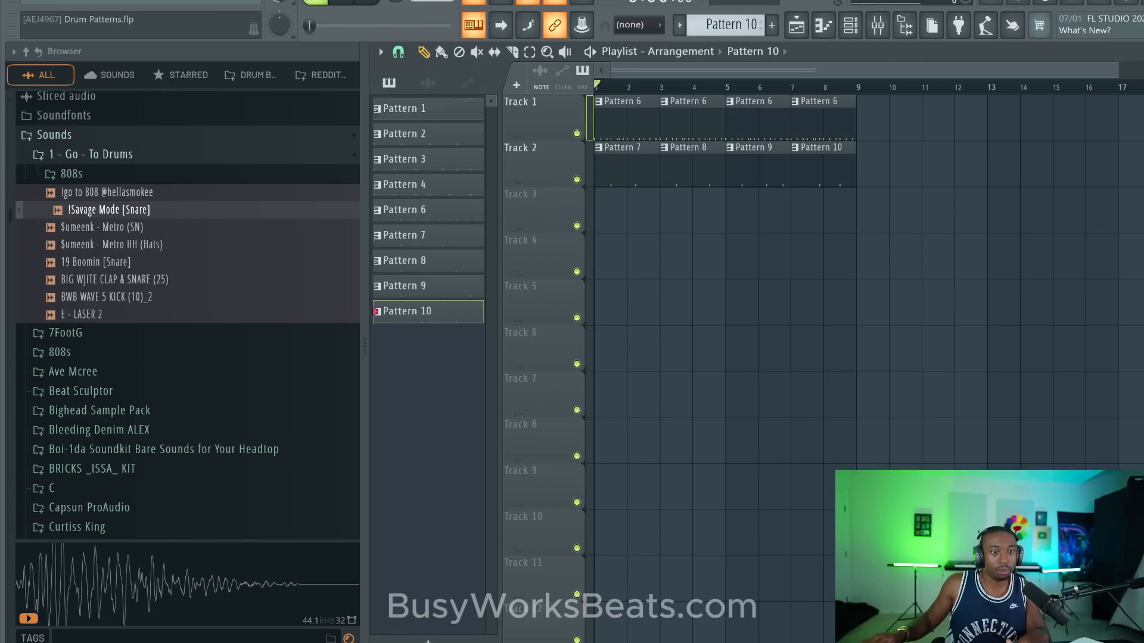
{"action": "key", "text": "space"}
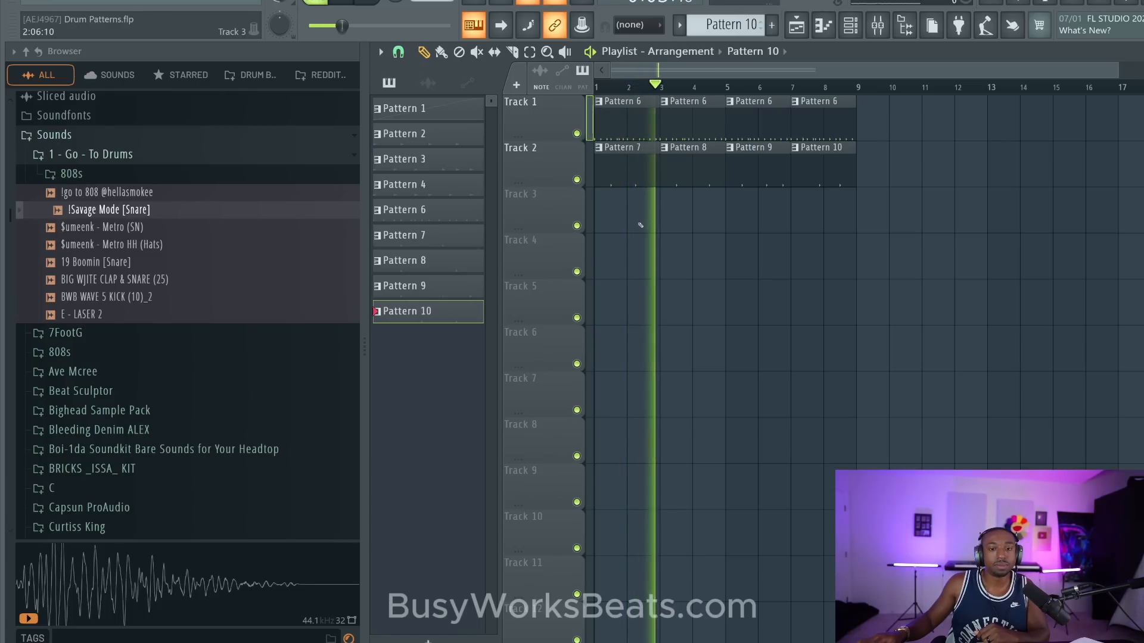
{"action": "left_click", "coordinate": [852, 28]}
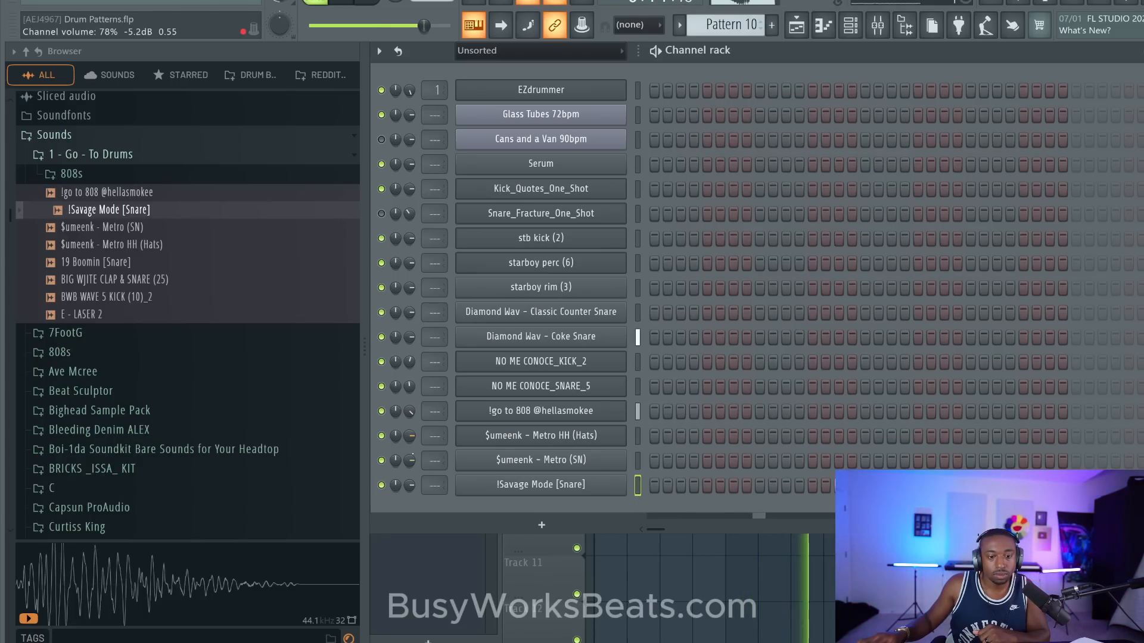
{"action": "left_click_drag", "start_coordinate": [410, 486], "coordinate": [409, 476]}
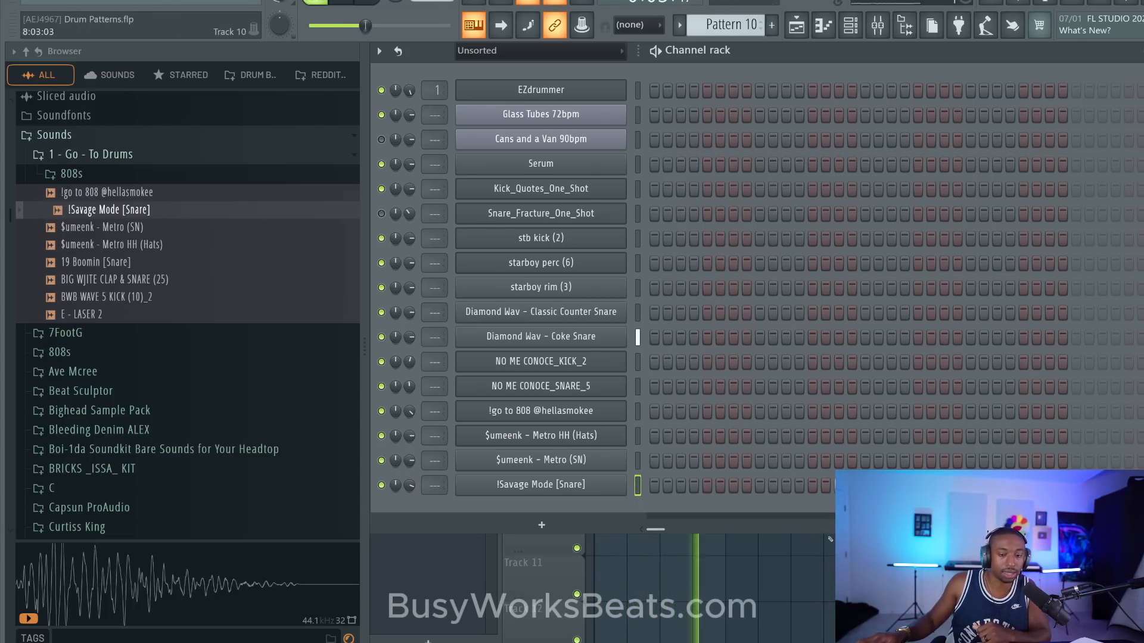
- Add a C5 !Savage Mode [Snare] note on beat 4 of bar 2 in Pattern 8 and lower its velocity
{"action": "key", "text": "F6"}
{"action": "double_click", "coordinate": [691, 171]}
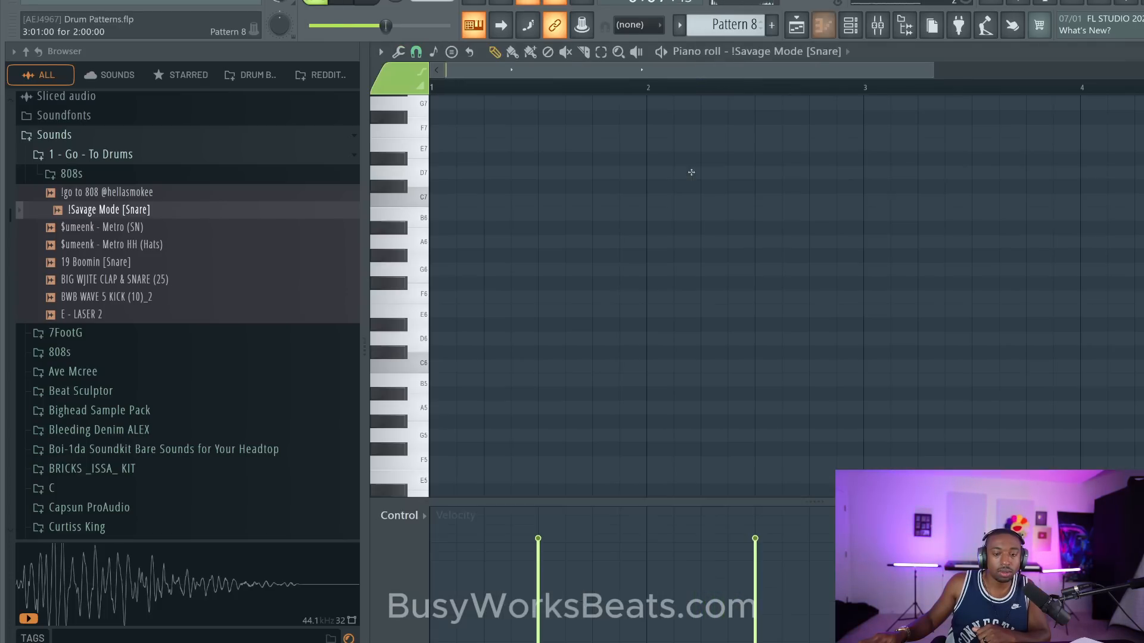
{"action": "scroll", "coordinate": [819, 156], "scroll_direction": "down", "scroll_amount": 4}
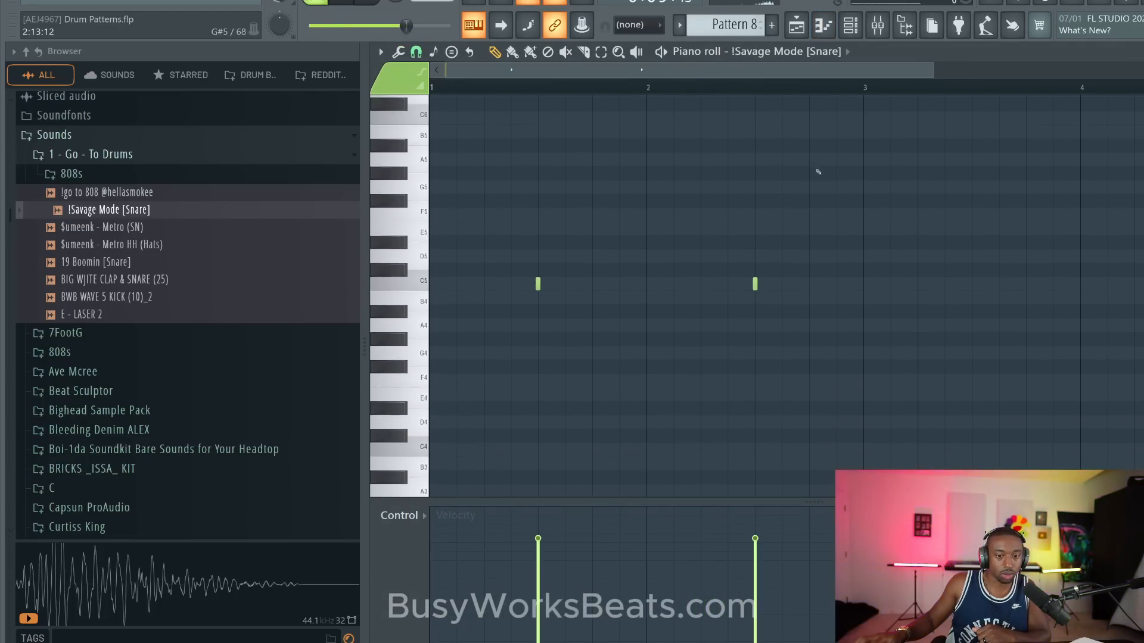
{"action": "left_click", "coordinate": [811, 283]}
{"action": "left_click_drag", "start_coordinate": [805, 553], "coordinate": [813, 589]}
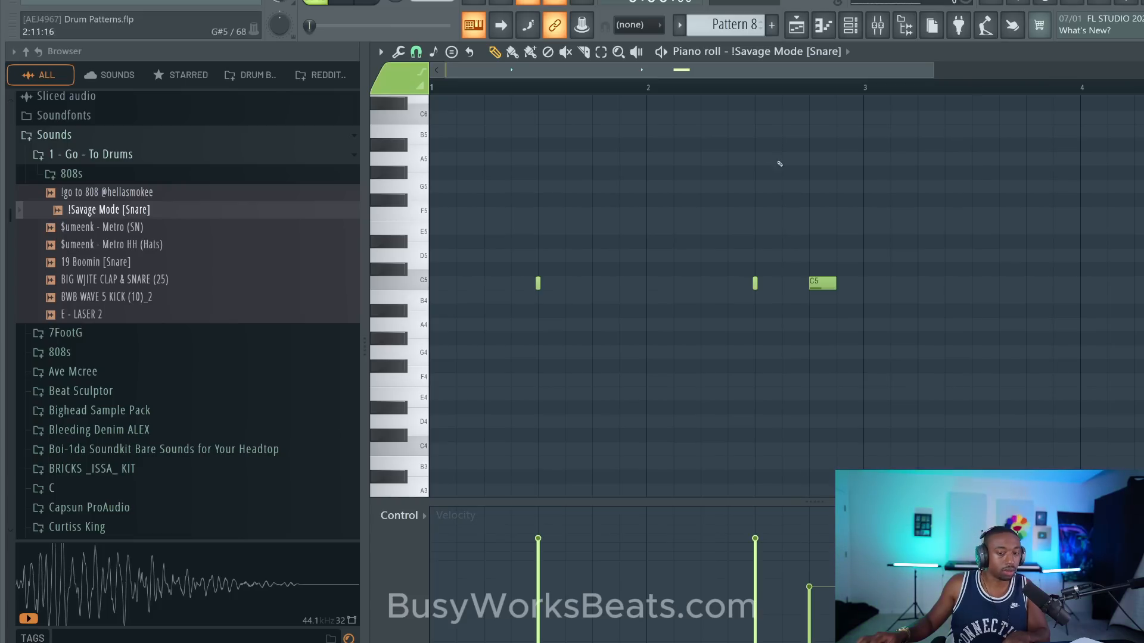
- Move the long C5 !Savage Mode [Snare] note in Pattern 8 half a beat later, so it fills the end of bar 2
{"action": "left_click", "coordinate": [601, 86]}
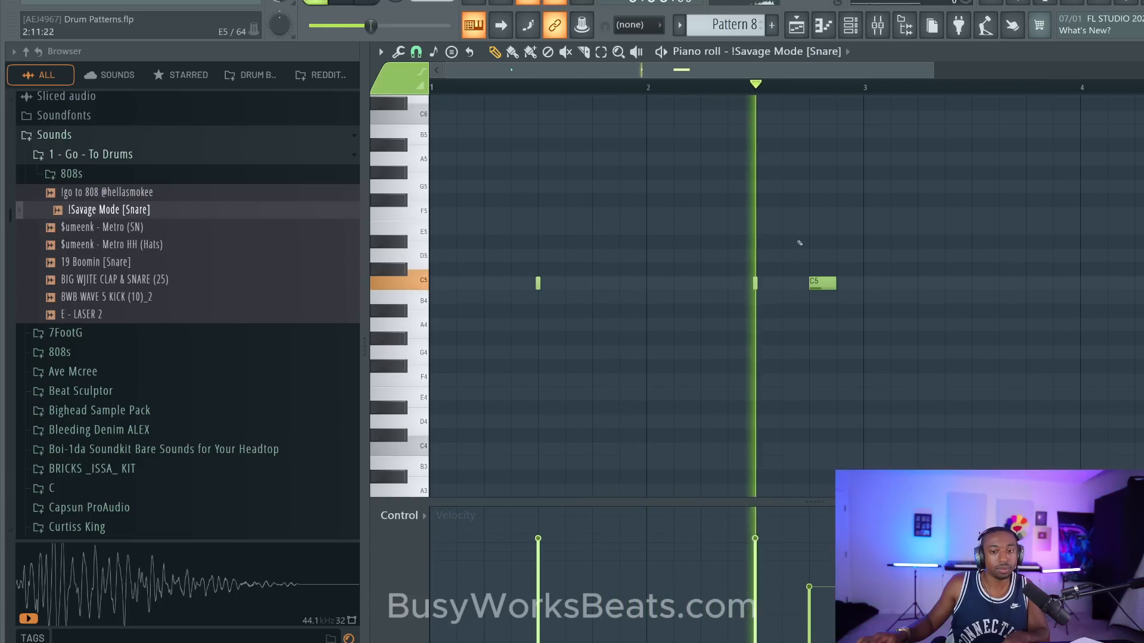
{"action": "left_click_drag", "start_coordinate": [828, 288], "coordinate": [851, 282]}
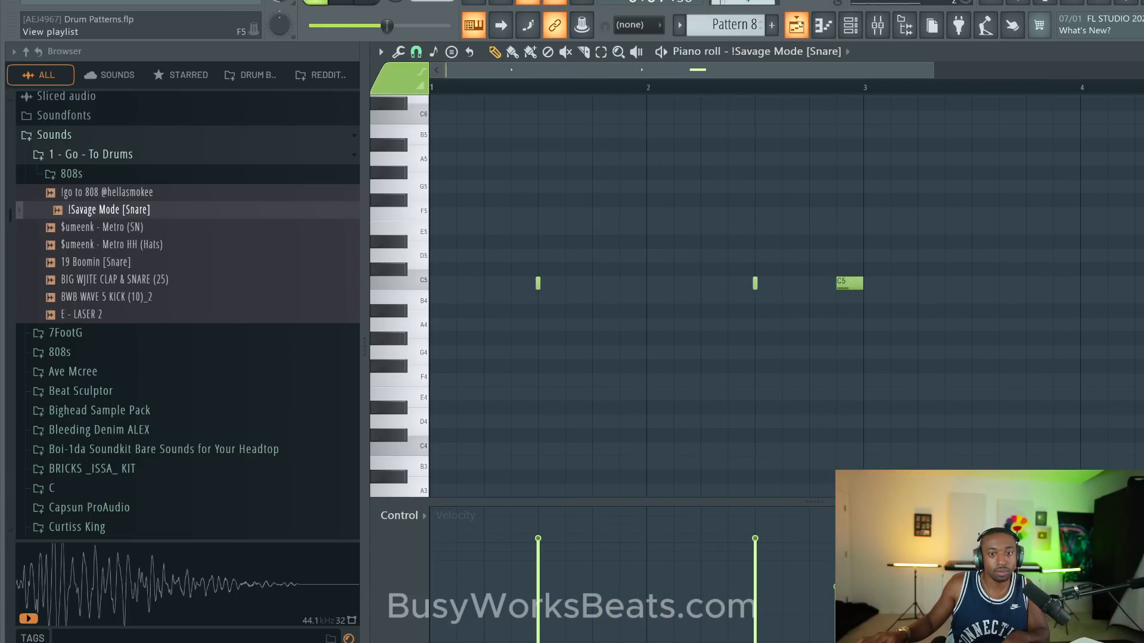
{"action": "left_click", "coordinate": [796, 25]}
{"action": "key", "text": "space"}
- Lower the velocities of the last two !Savage Mode [Snare] notes in Pattern 10, the final one to about 63%, and play the arrangement
{"action": "double_click", "coordinate": [806, 150]}
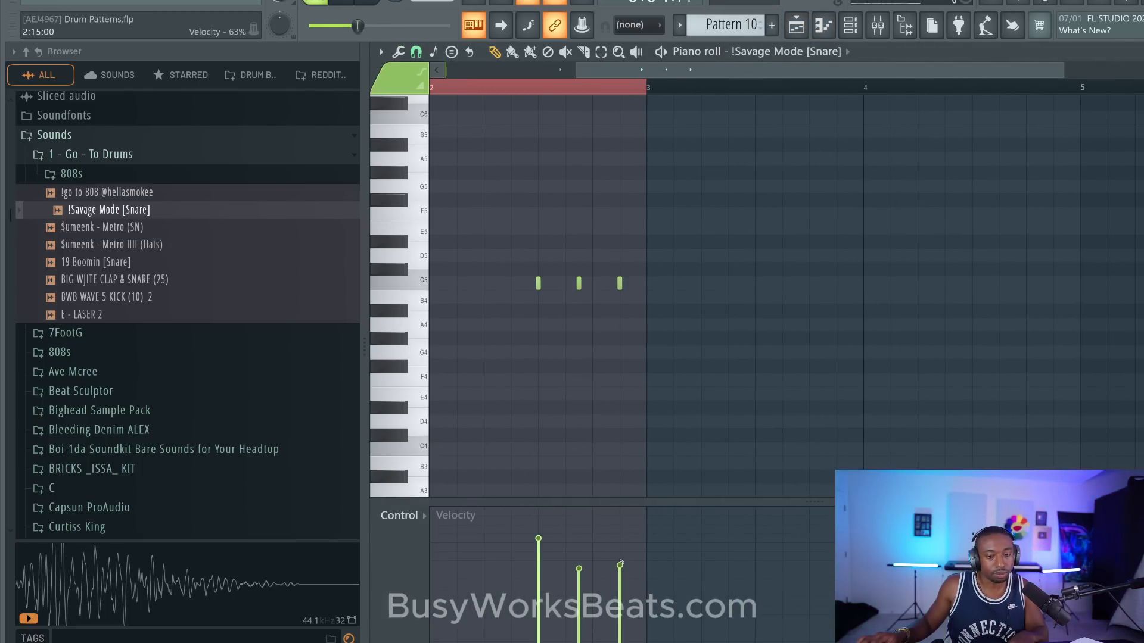
{"action": "left_click", "coordinate": [797, 25]}
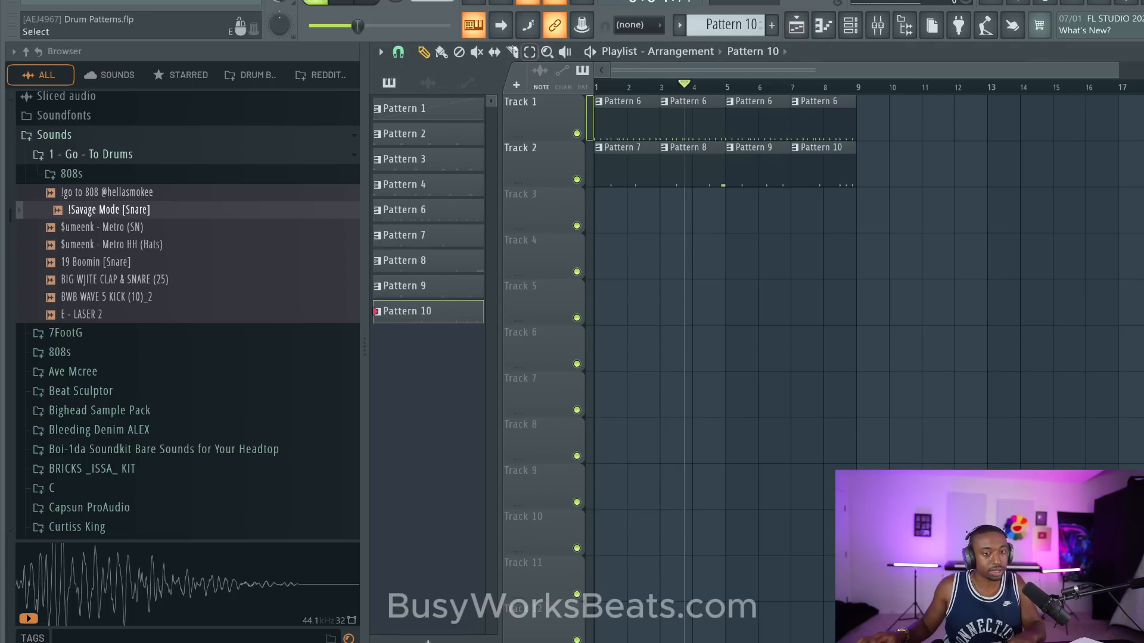
{"action": "key", "text": "space"}
{"action": "key", "text": "space"}
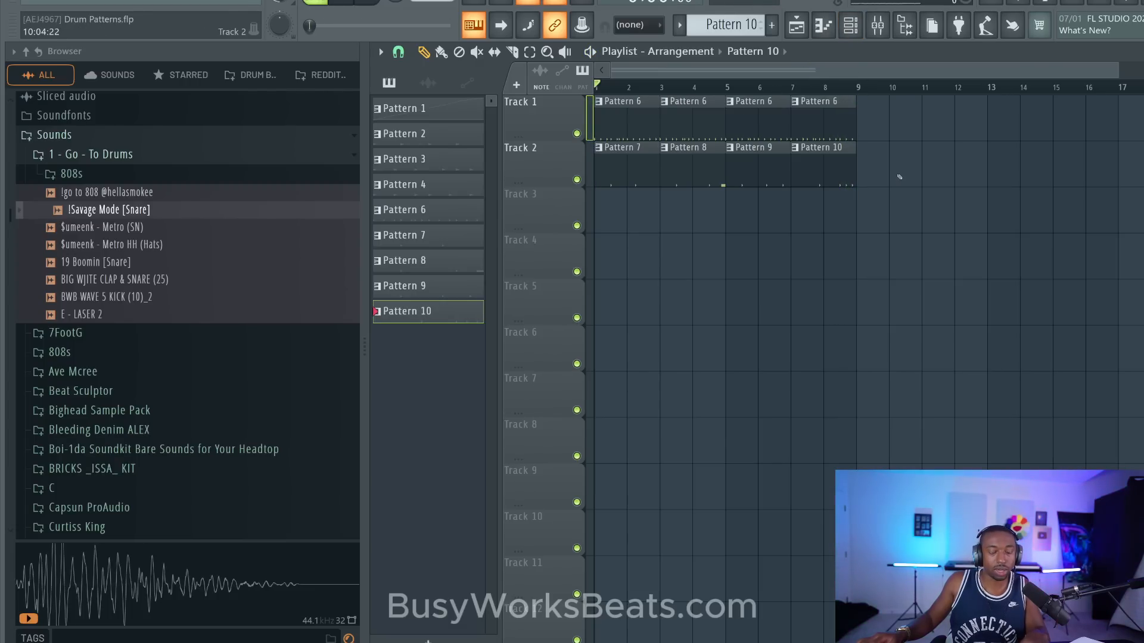
- Make the Track 1 Pattern 6 clip at bar 3 unique and delete its Diamond Wav - Coke Snare notes after beat 1 of bar 2
{"action": "left_click", "coordinate": [664, 102]}
{"action": "left_click", "coordinate": [709, 225]}
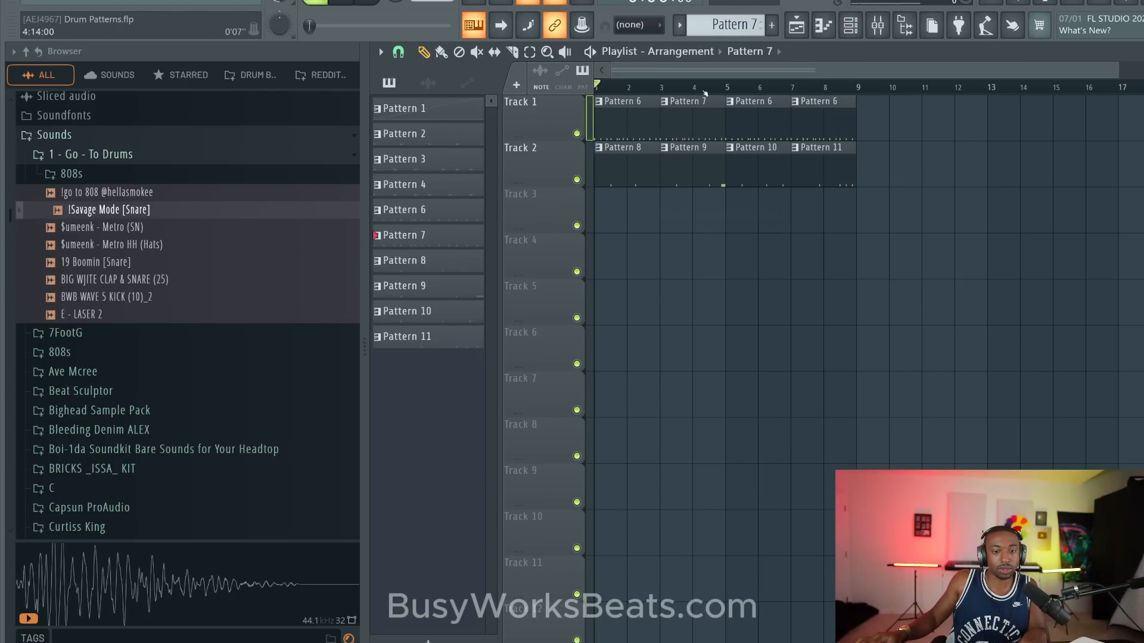
{"action": "double_click", "coordinate": [683, 120]}
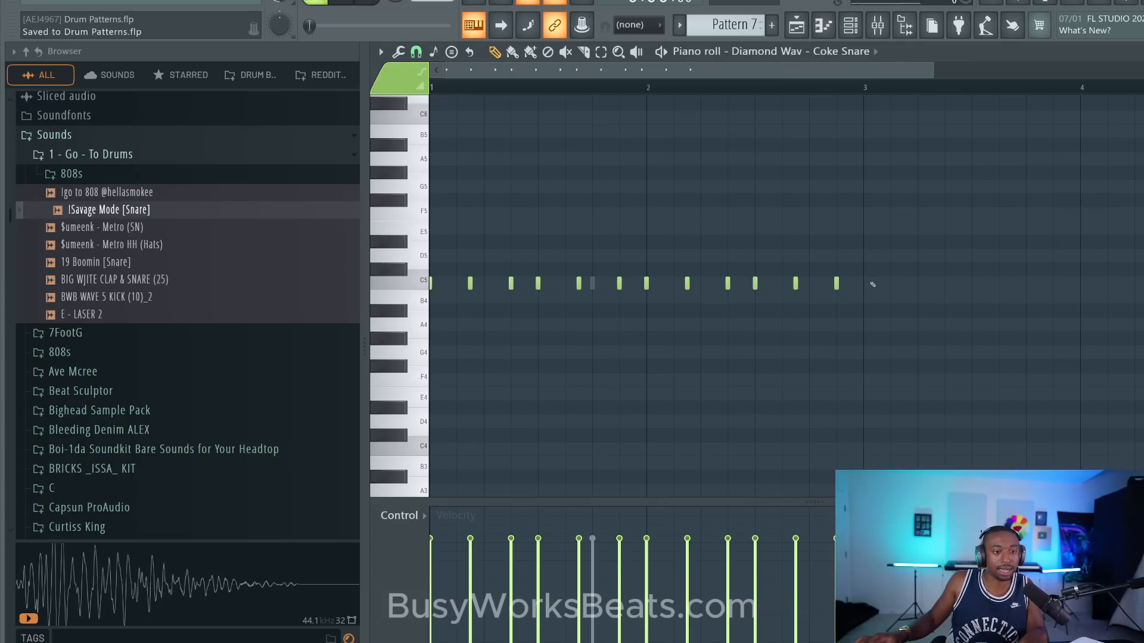
{"action": "left_click_drag", "start_coordinate": [872, 284], "coordinate": [683, 282]}
{"action": "key", "text": "Delete"}
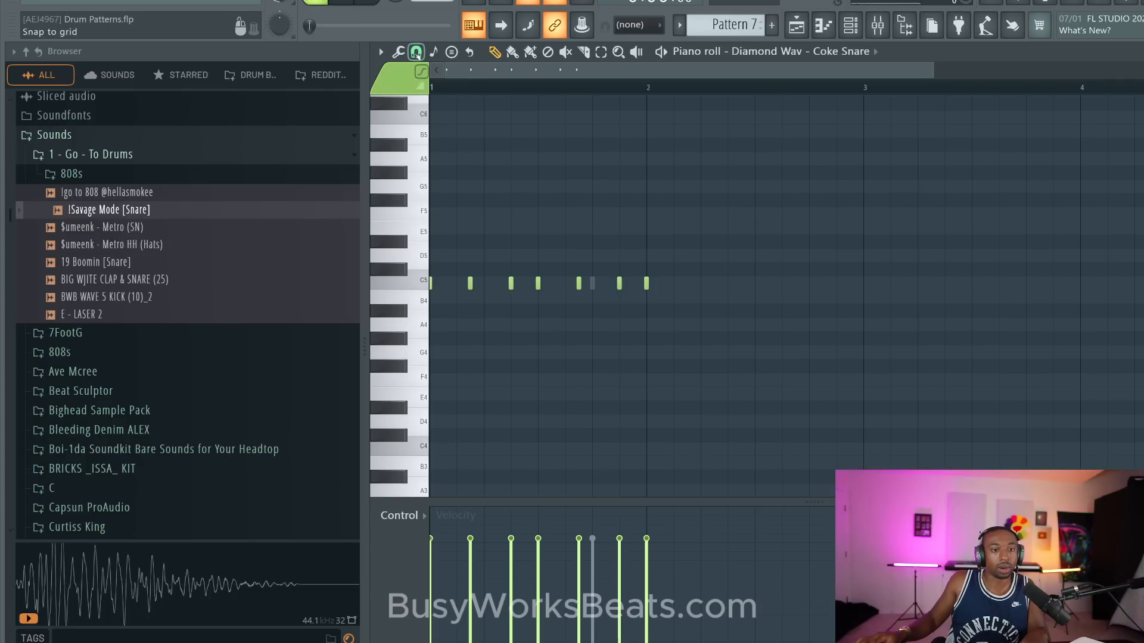
- Set note snapping to 1/3 beat and add two C5 Coke Snare hits in bar 2, spaced two thirds of a beat apart
{"action": "left_click", "coordinate": [415, 52]}
{"action": "left_click", "coordinate": [434, 199]}
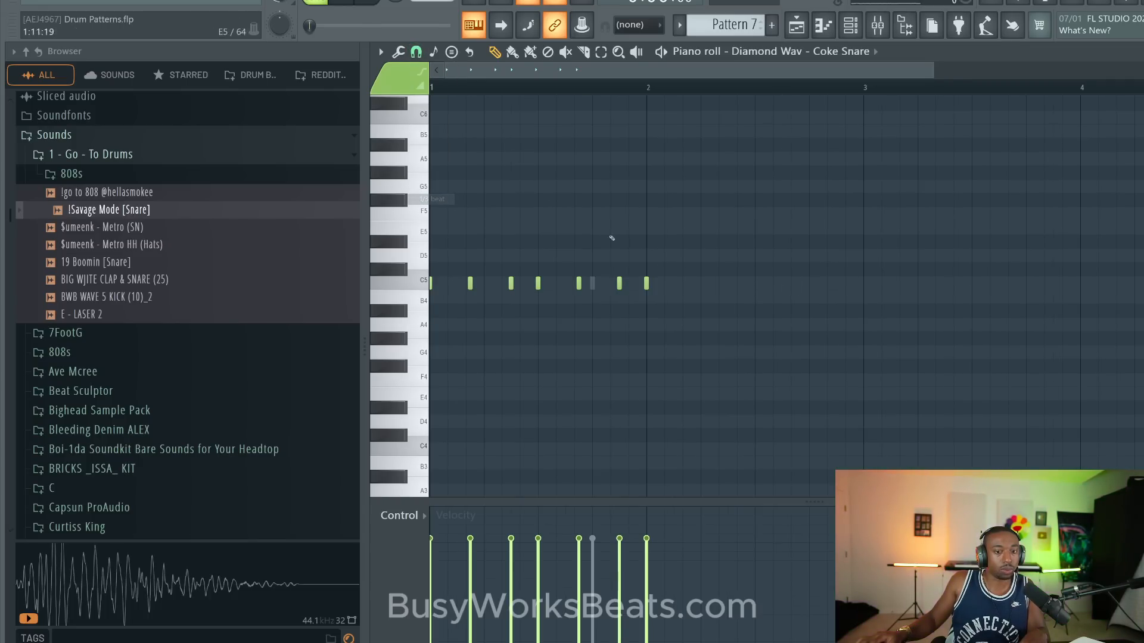
{"action": "left_click", "coordinate": [679, 284]}
{"action": "right_click", "coordinate": [688, 285]}
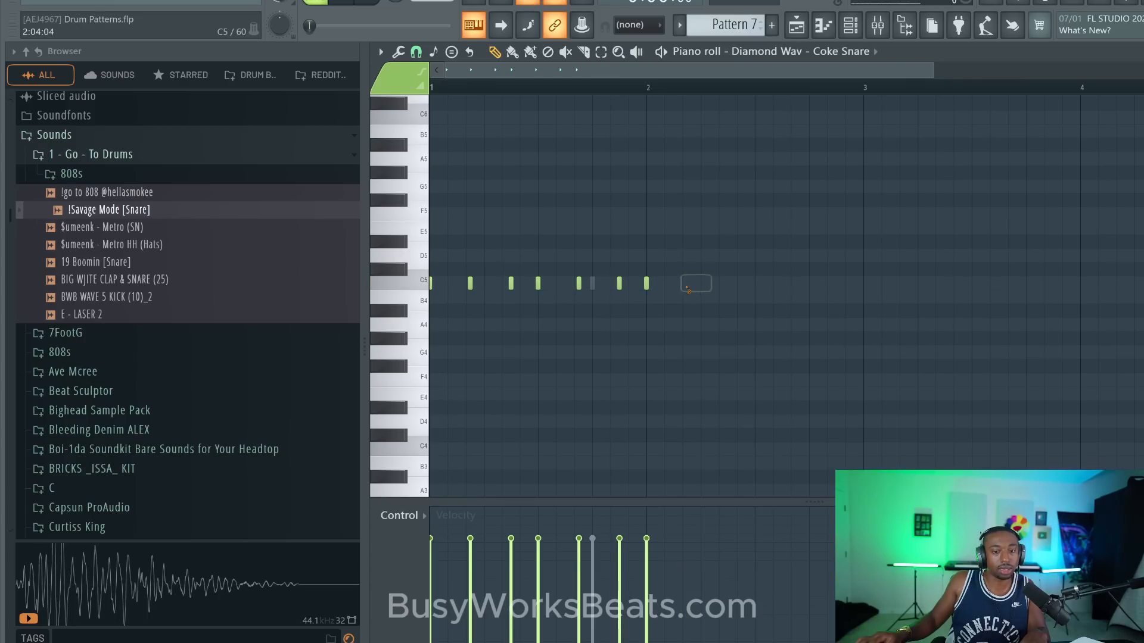
{"action": "left_click", "coordinate": [647, 283]}
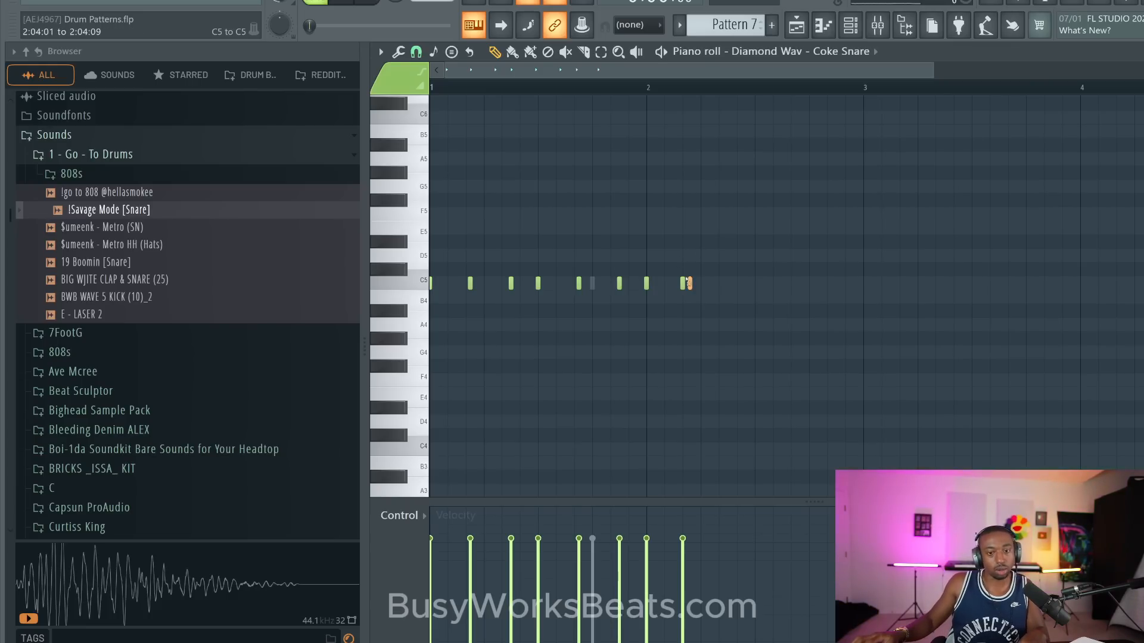
{"action": "left_click_drag", "start_coordinate": [693, 276], "coordinate": [645, 284]}
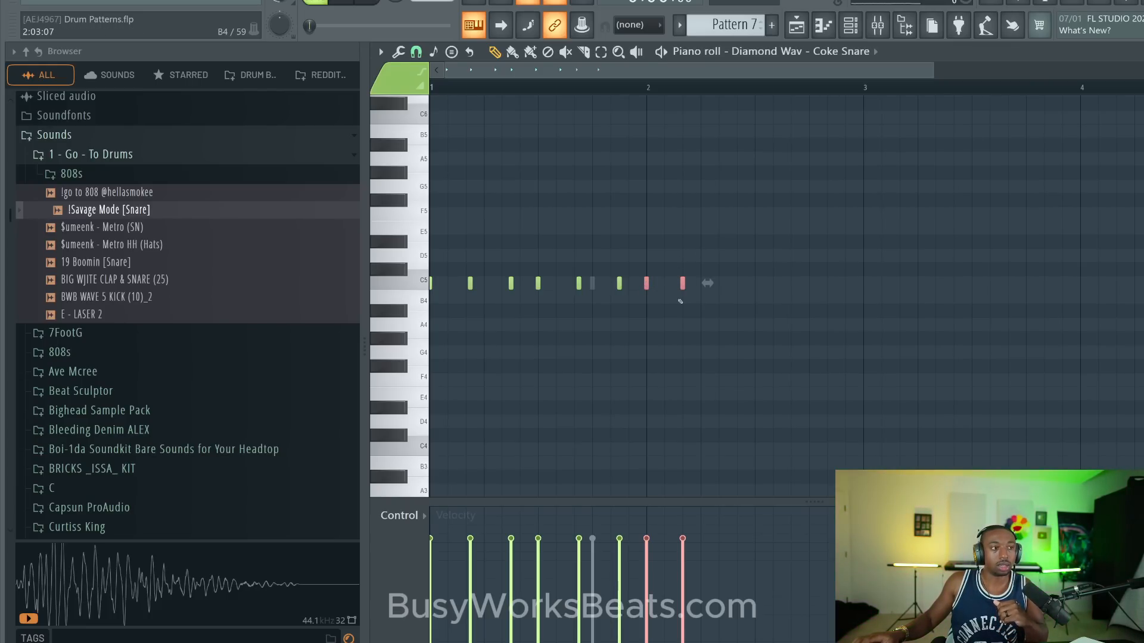
{"action": "left_click", "coordinate": [761, 352]}
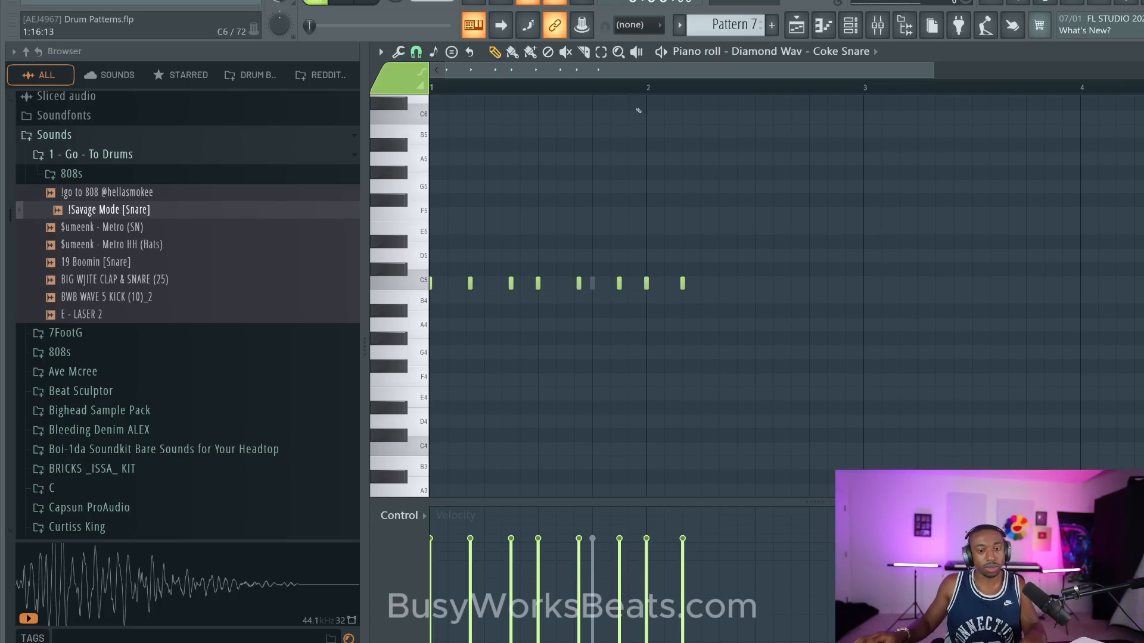
{"action": "left_click", "coordinate": [630, 83]}
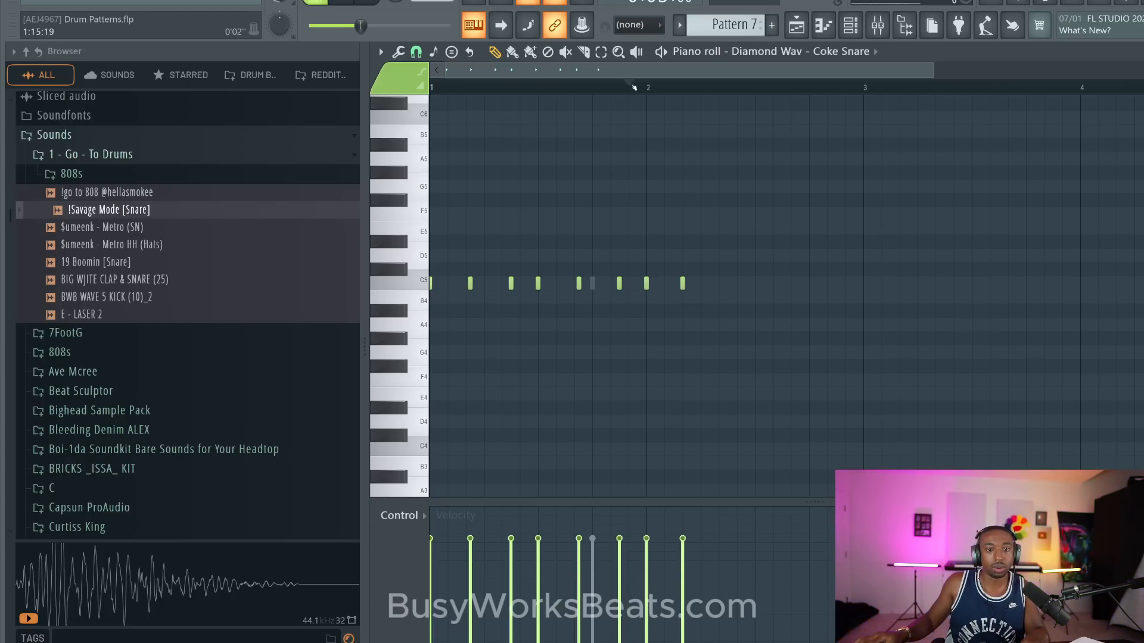
{"action": "left_click", "coordinate": [718, 283]}
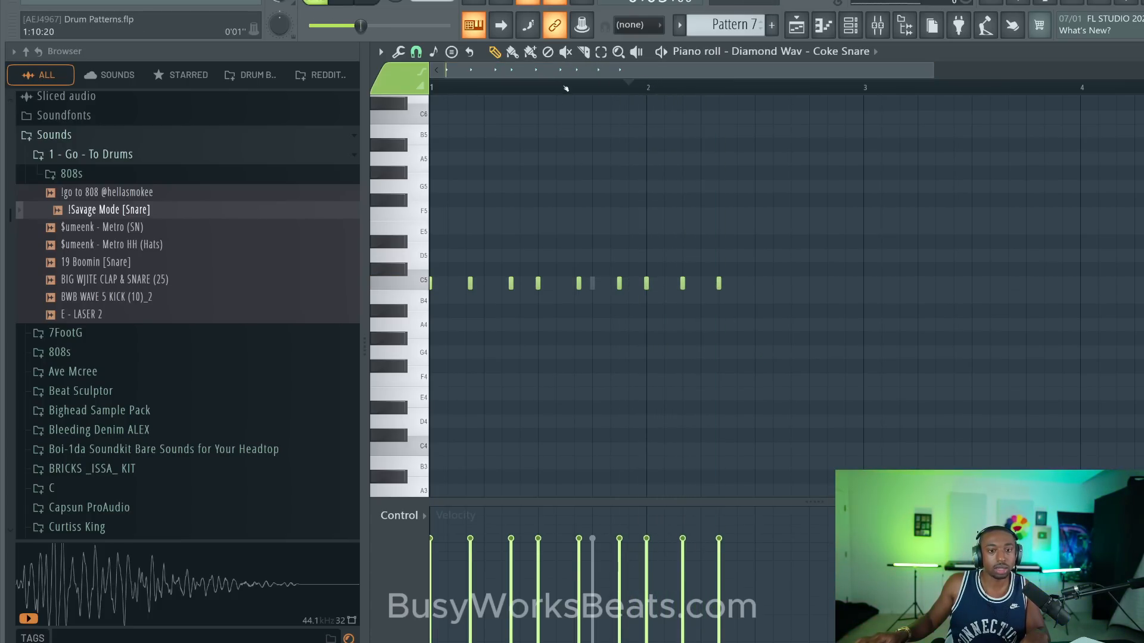
- Replace the two widely spaced hits with a C5 run on every third of a beat through the first half of bar 2
{"action": "scroll", "coordinate": [445, 94], "scroll_direction": "down", "scroll_amount": 2}
{"action": "left_click", "coordinate": [417, 53]}
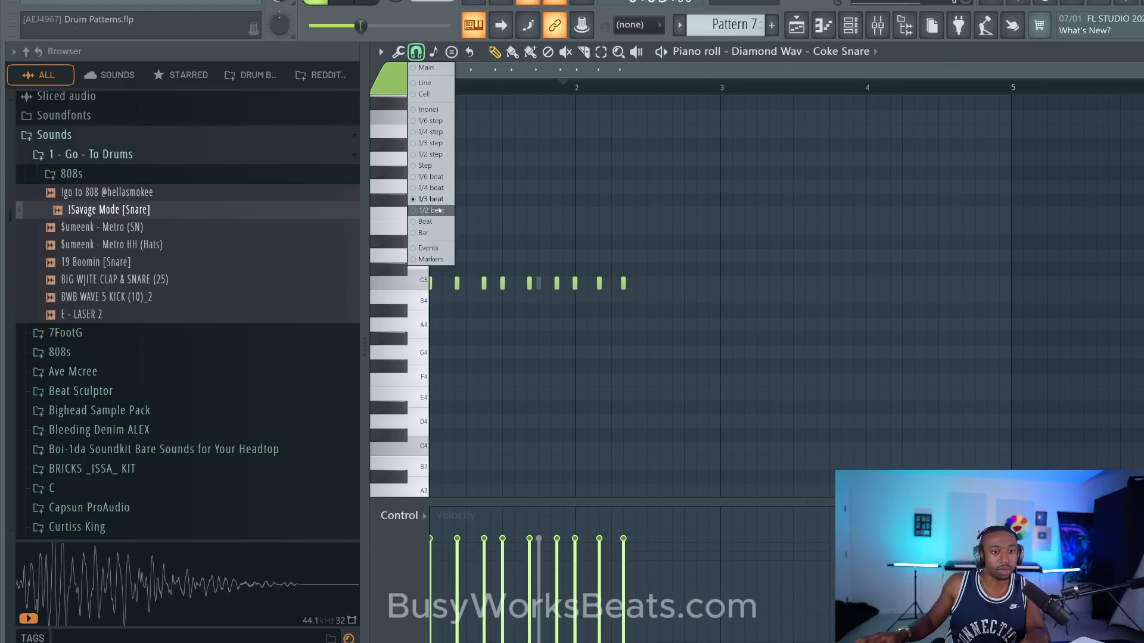
{"action": "left_click", "coordinate": [444, 198]}
{"action": "scroll", "coordinate": [599, 101], "scroll_direction": "up", "scroll_amount": 2}
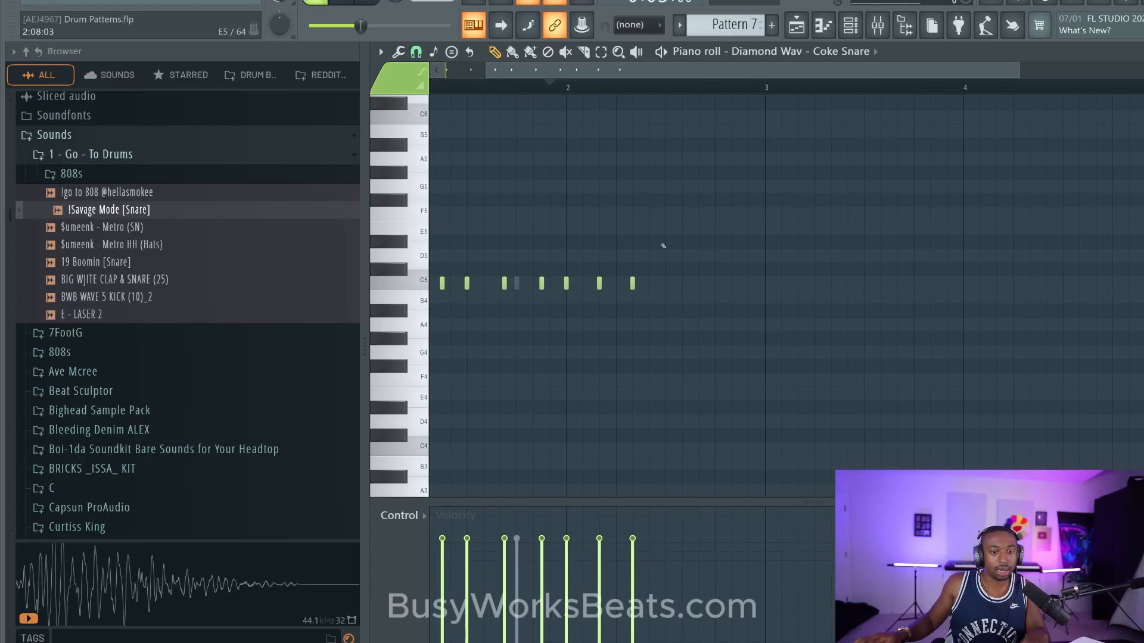
{"action": "left_click_drag", "start_coordinate": [670, 263], "coordinate": [597, 300]}
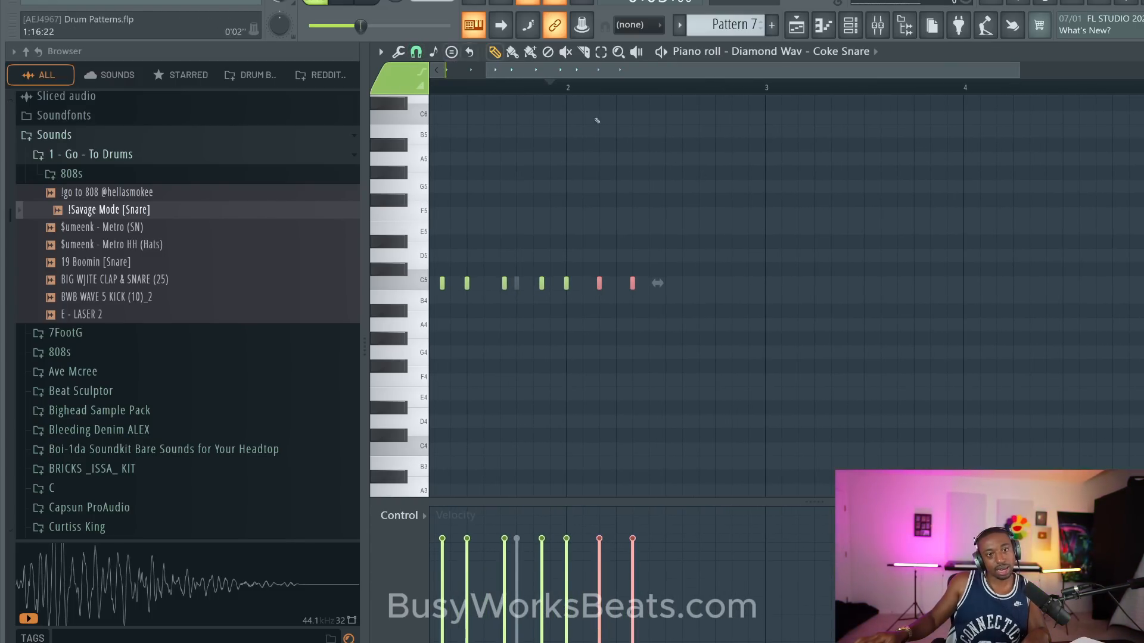
{"action": "right_click", "coordinate": [599, 284]}
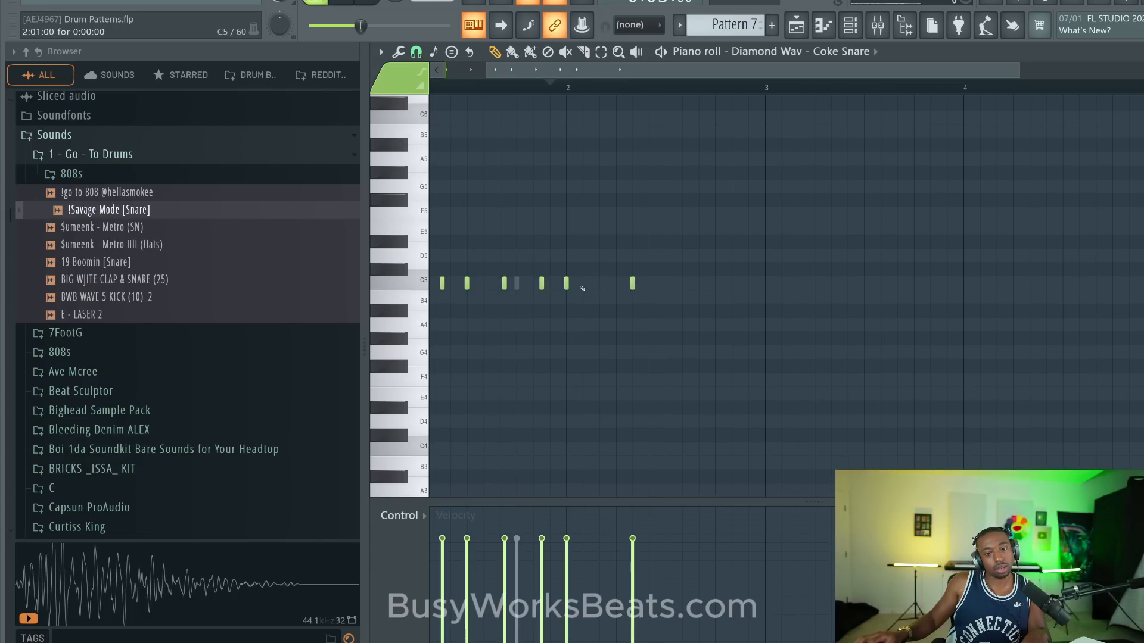
{"action": "left_click", "coordinate": [582, 284]}
{"action": "left_click", "coordinate": [600, 284]}
{"action": "right_click", "coordinate": [633, 286]}
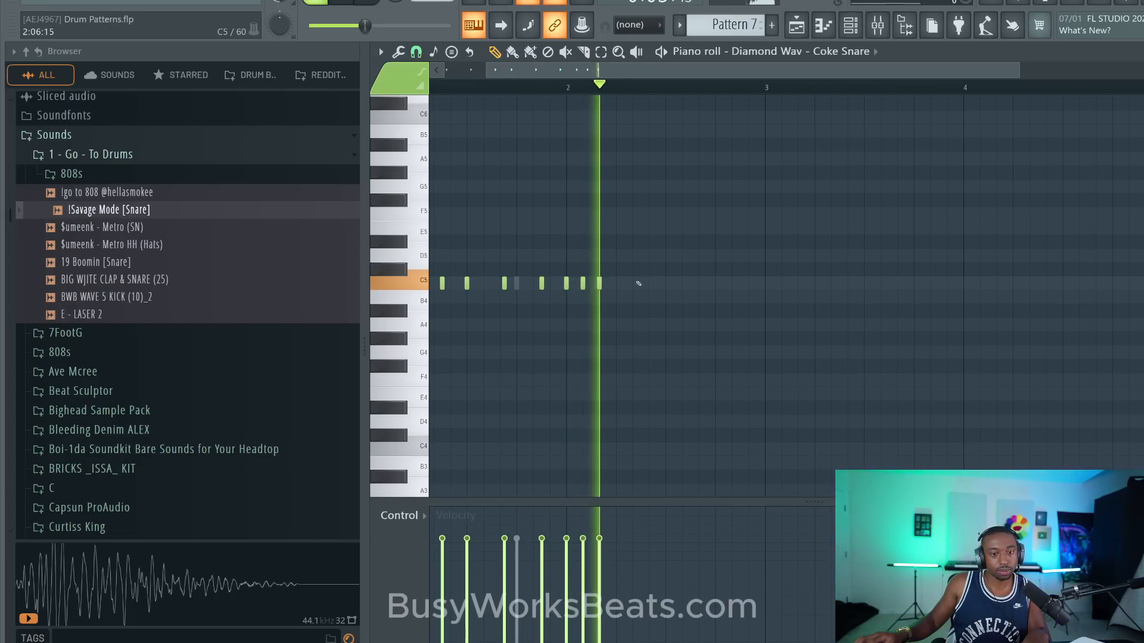
{"action": "mouse_move", "coordinate": [625, 281]}
{"action": "left_mouse_down"}
{"action": "mouse_move", "coordinate": [563, 280]}
{"action": "mouse_move", "coordinate": [613, 283]}
{"action": "left_mouse_up"}
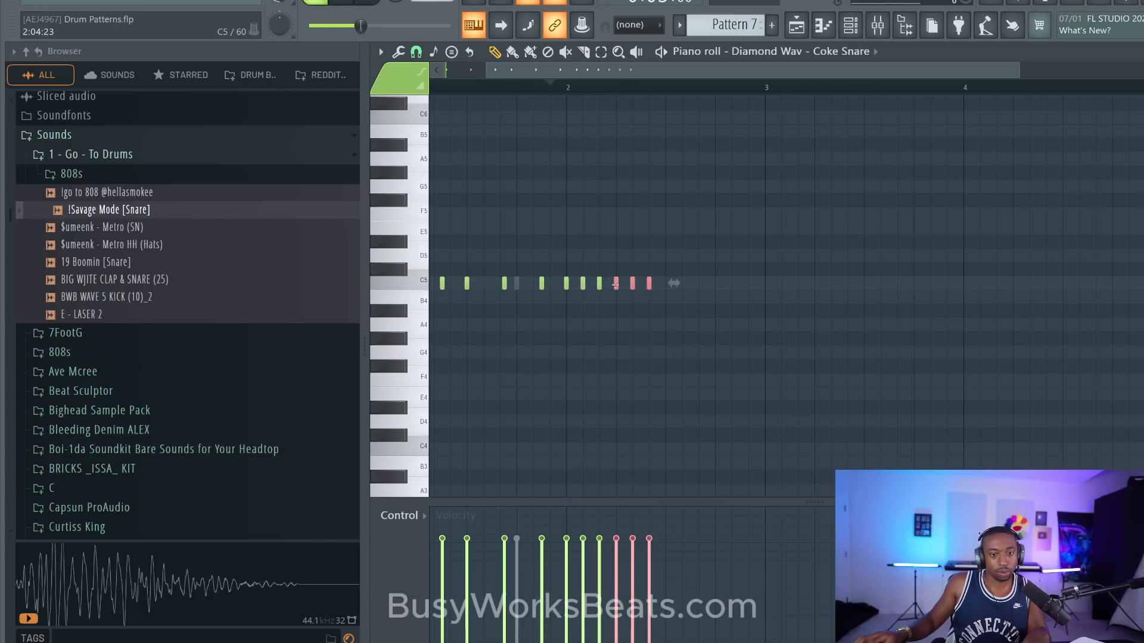
- Add a C5 Coke Snare hit on beat 3 of bar 2 and audition the triplet run
{"action": "left_click", "coordinate": [715, 318], "text": "ctrl"}
{"action": "key", "text": "space"}
{"action": "key", "text": "space"}
{"action": "left_click", "coordinate": [667, 286]}
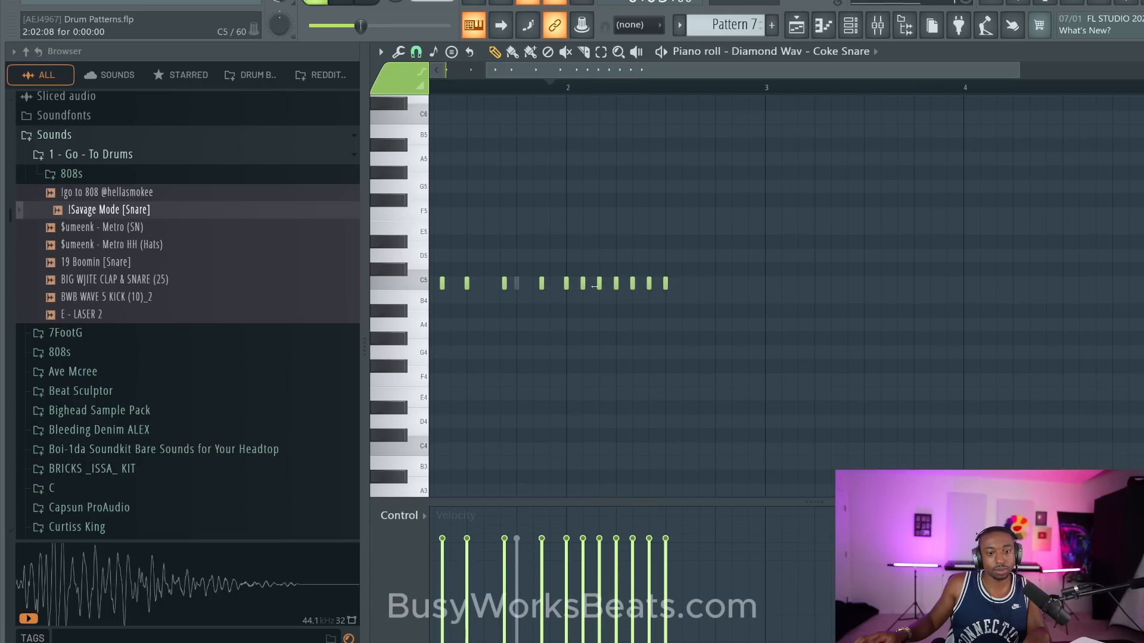
{"action": "right_click", "coordinate": [666, 286]}
{"action": "left_click", "coordinate": [666, 286]}
{"action": "right_click", "coordinate": [666, 286]}
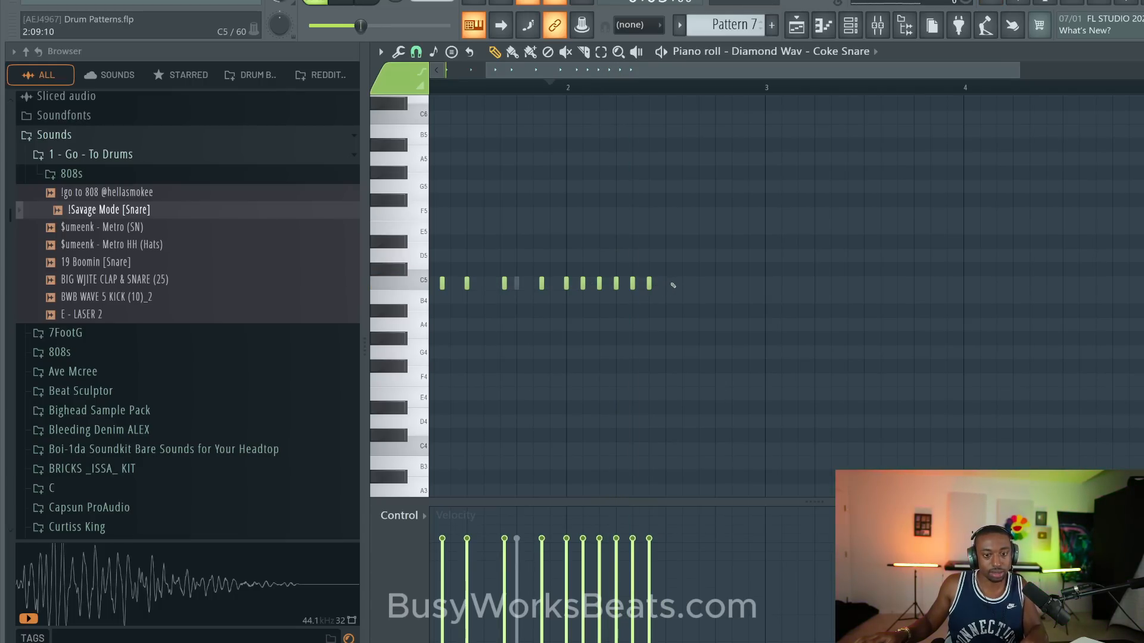
{"action": "left_click", "coordinate": [662, 285]}
{"action": "key", "text": "space"}
- Copy the triplet run across the rest of bar 2 and delete the two copies that spill into bar 3
{"action": "left_click_drag", "start_coordinate": [701, 302], "coordinate": [565, 239], "text": "ctrl"}
{"action": "key", "text": "space"}
{"action": "left_click_drag", "start_coordinate": [568, 281], "coordinate": [683, 285], "text": "shift"}
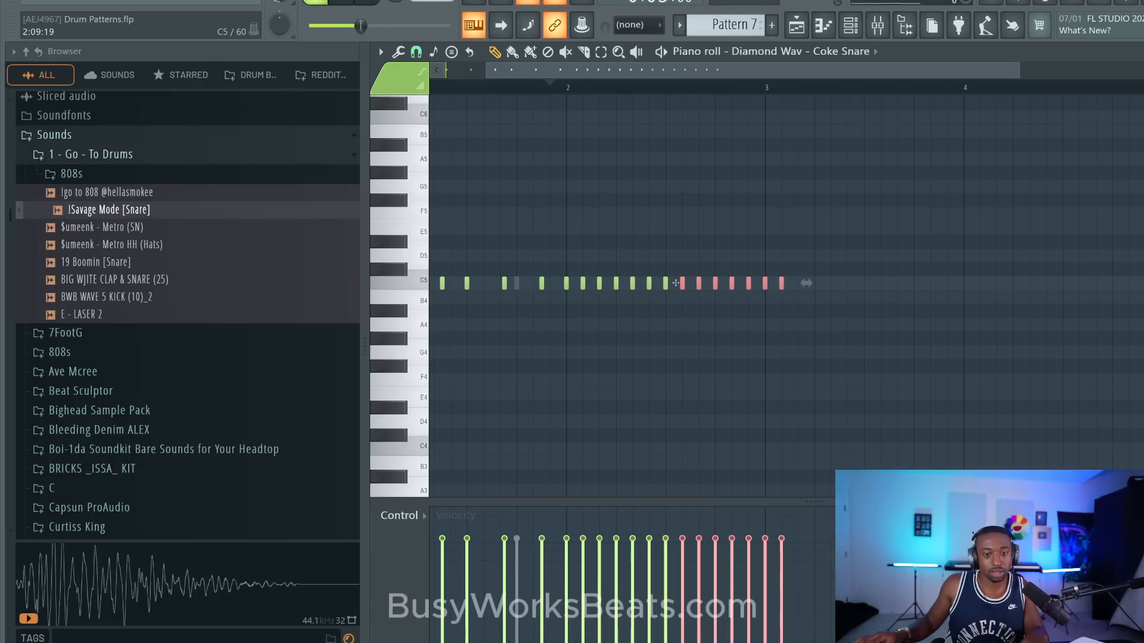
{"action": "right_click", "coordinate": [781, 284]}
{"action": "right_click", "coordinate": [765, 284]}
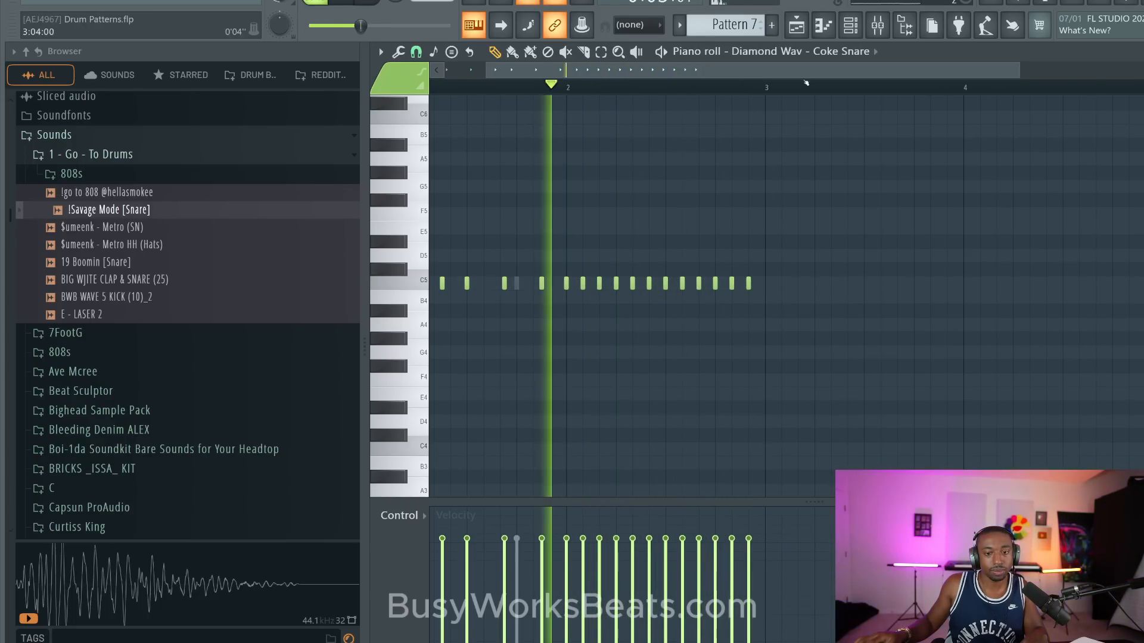
{"action": "key", "text": "space"}
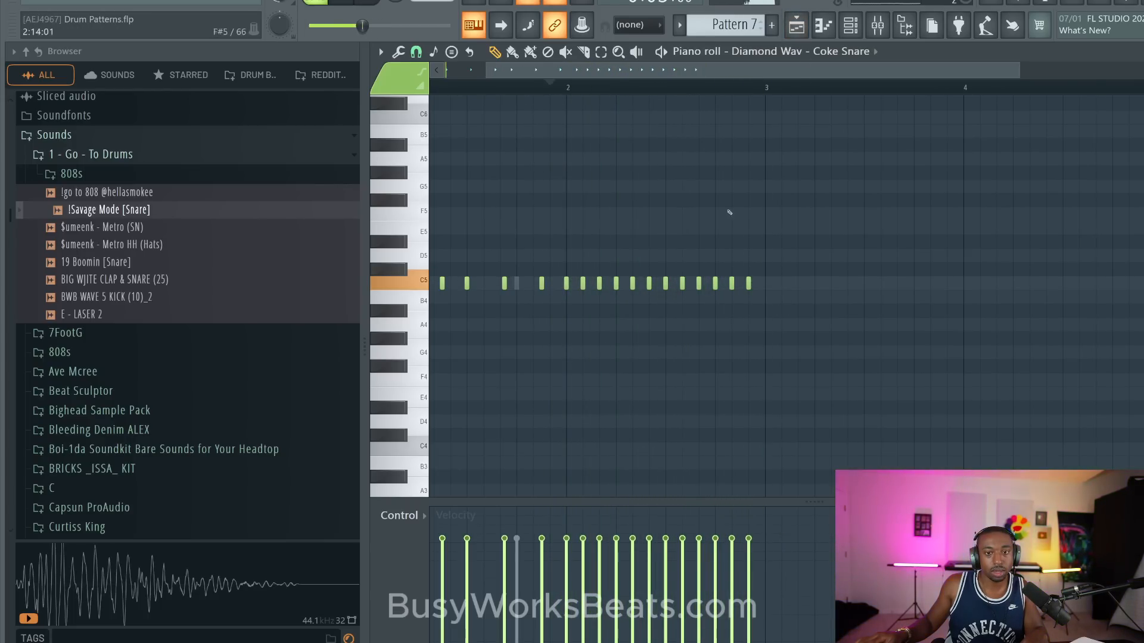
- Stretch the bar 2 triplet run to double its spacing and delete the notes that extend into bar 3
{"action": "left_click_drag", "start_coordinate": [825, 265], "coordinate": [563, 300]}
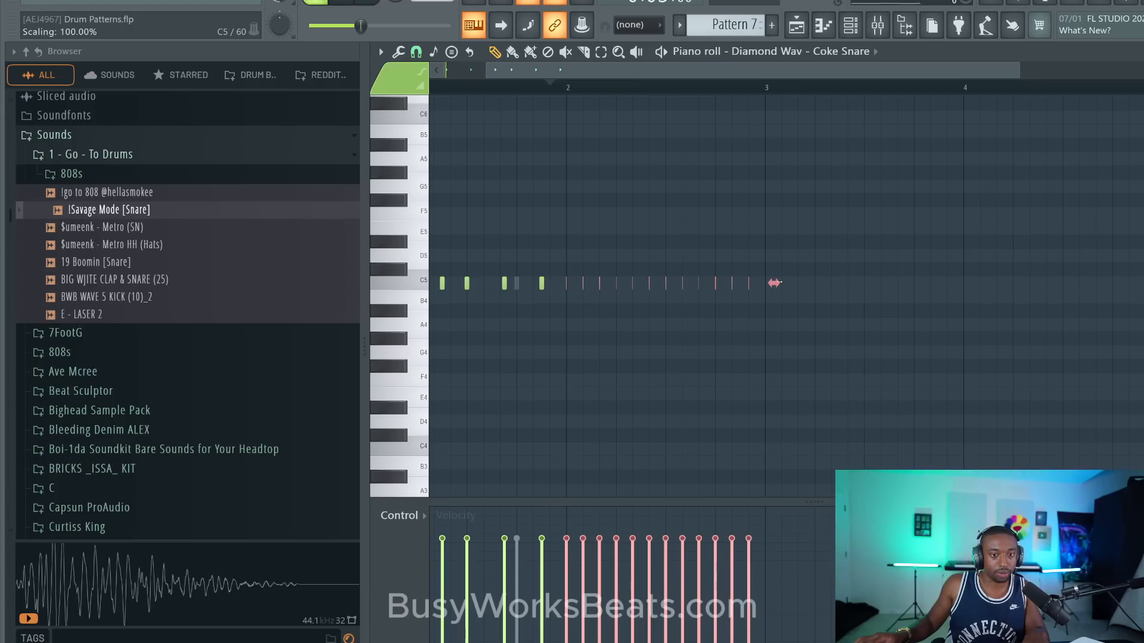
{"action": "left_click_drag", "start_coordinate": [774, 283], "coordinate": [980, 273]}
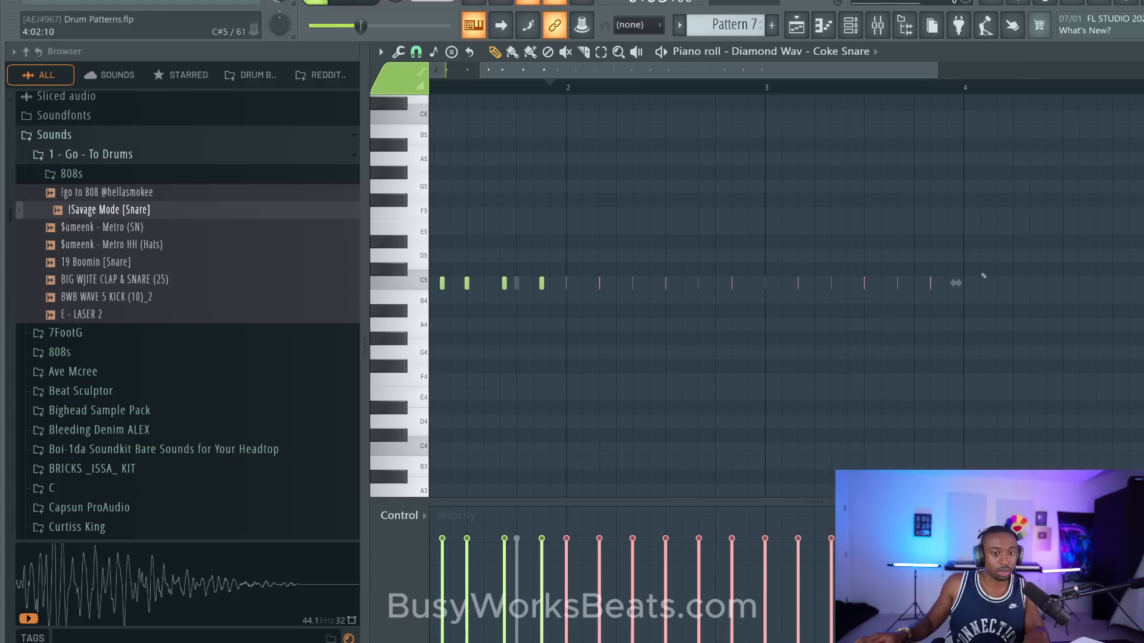
{"action": "key", "text": "space"}
- Play the full arrangement with the revised triplet pattern and save the project
{"action": "key", "text": "space"}
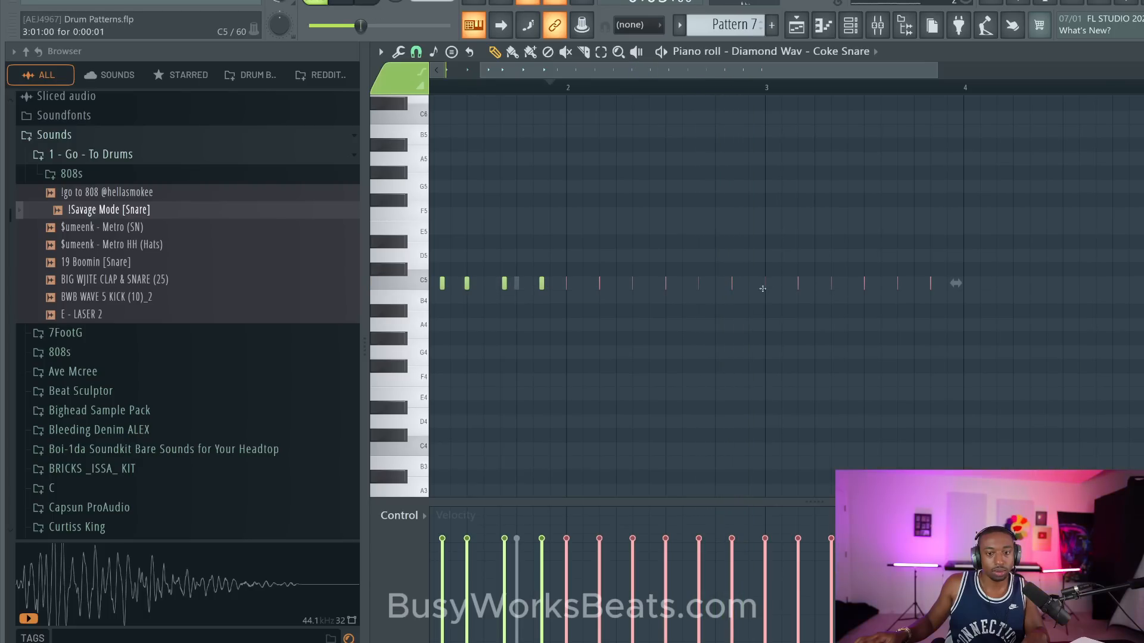
{"action": "left_click_drag", "start_coordinate": [765, 285], "coordinate": [930, 285]}
{"action": "key", "text": "space"}
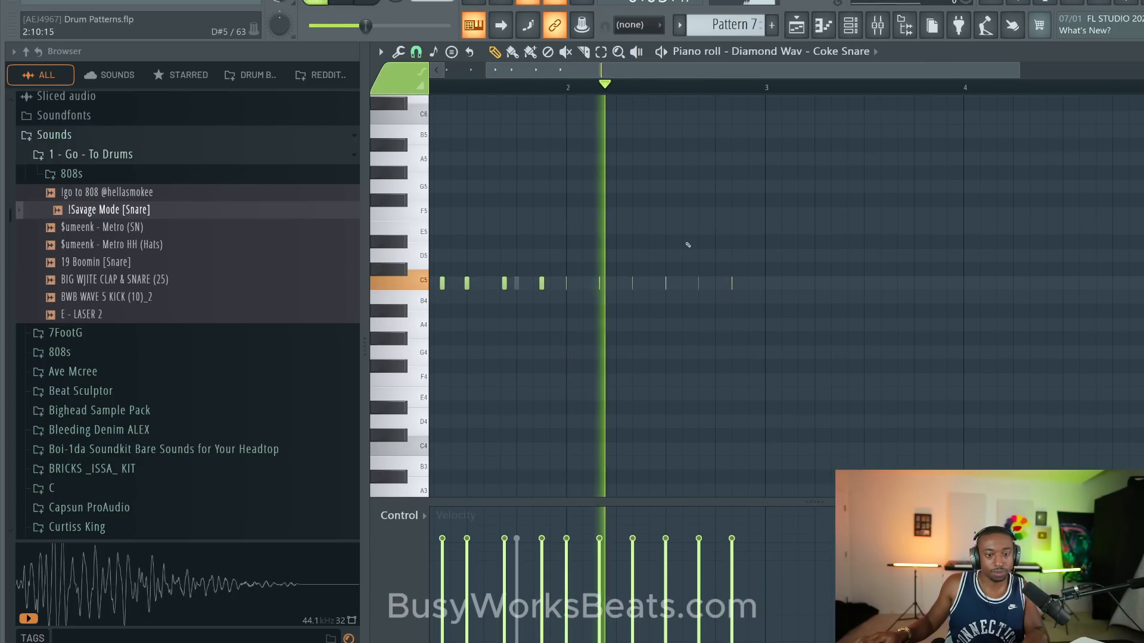
{"action": "left_click", "coordinate": [797, 25]}
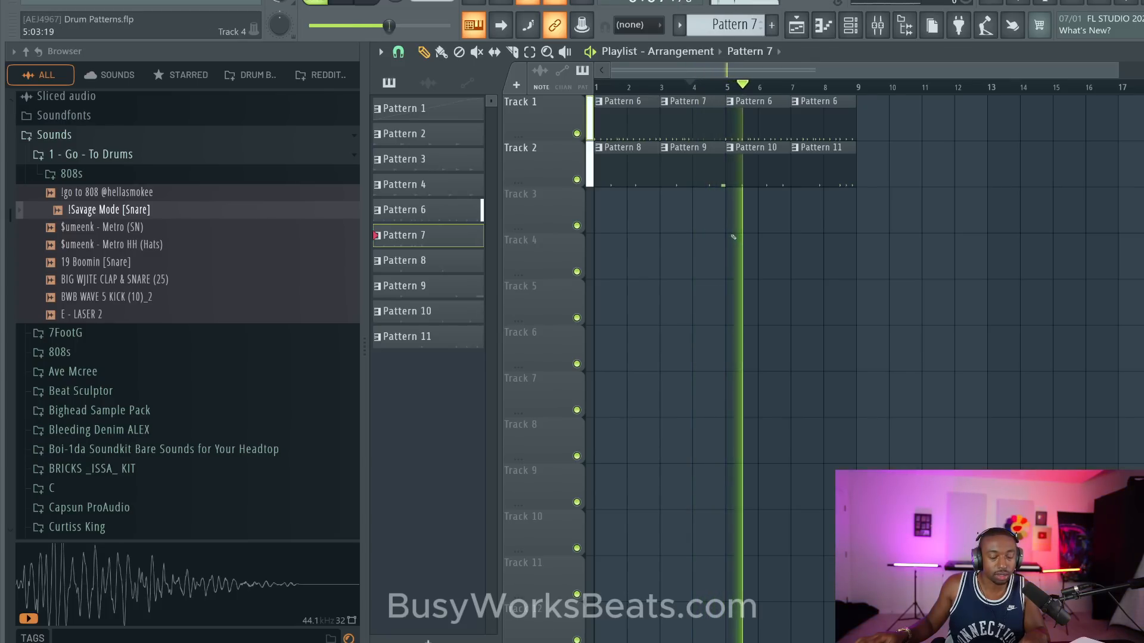
{"action": "key", "text": "ctrl+s"}
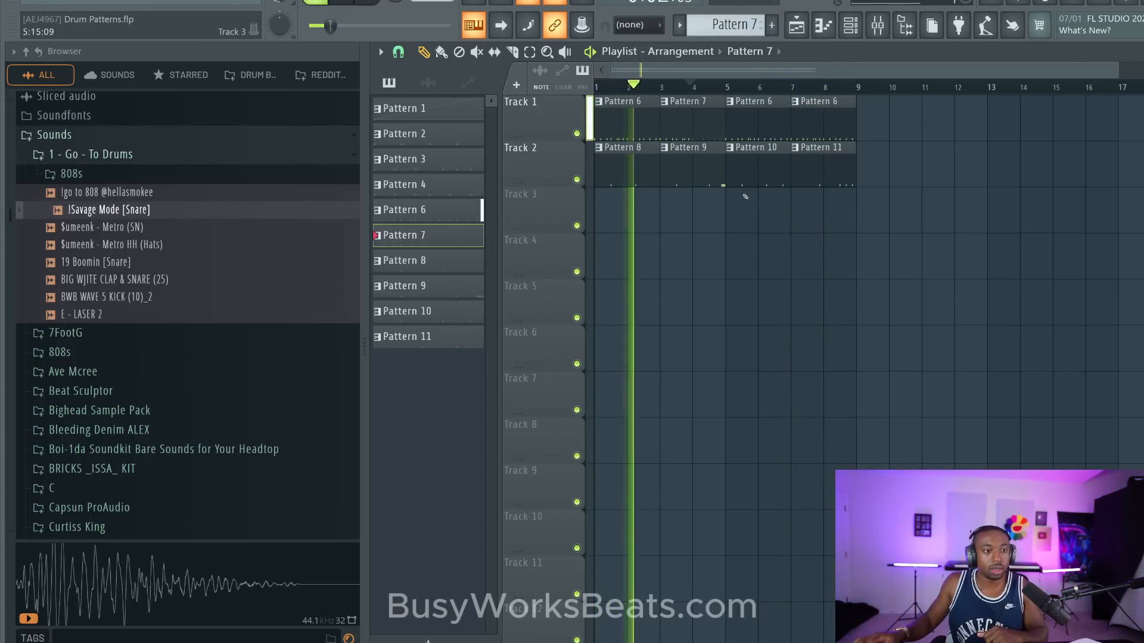
- Switch to the empty Pattern 13 and open the EZdrummer channel in the piano roll
{"action": "left_click", "coordinate": [850, 25]}
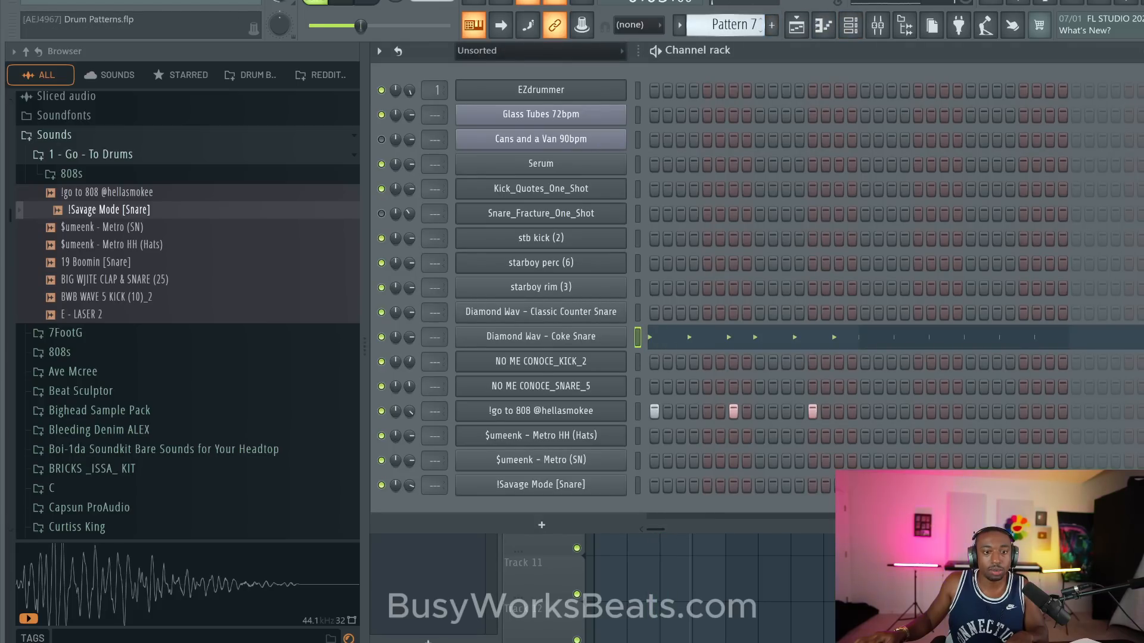
{"action": "scroll", "coordinate": [730, 25], "scroll_direction": "up", "scroll_amount": 1}
{"action": "scroll", "coordinate": [729, 25], "scroll_direction": "up", "scroll_amount": 2}
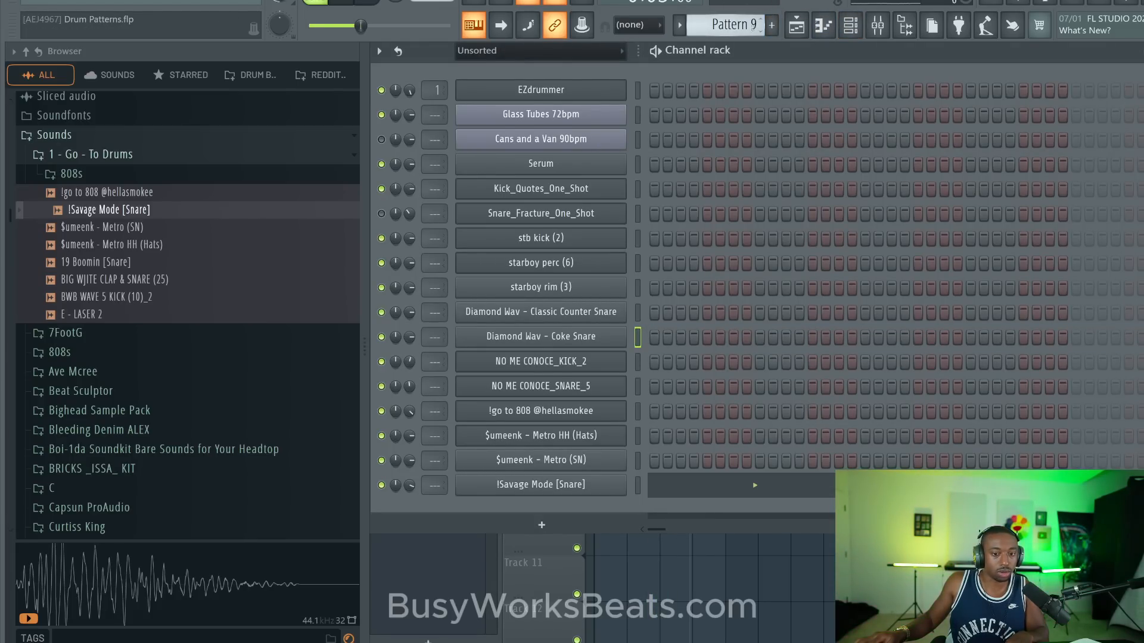
{"action": "scroll", "coordinate": [752, 26], "scroll_direction": "up", "scroll_amount": 2}
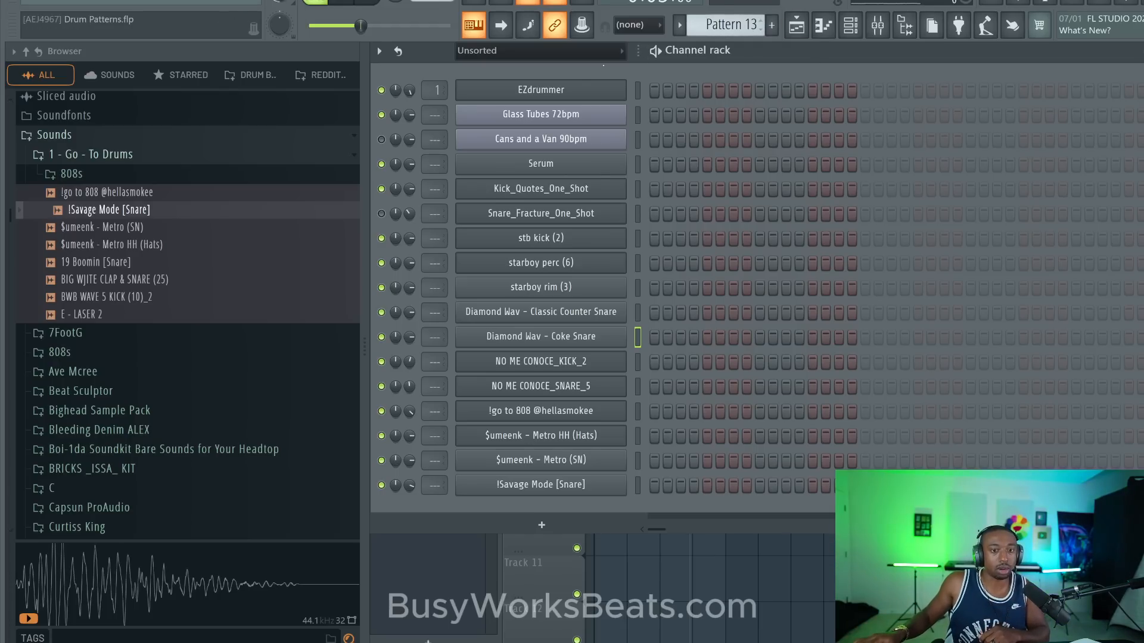
{"action": "right_click", "coordinate": [619, 90]}
{"action": "left_click", "coordinate": [655, 86]}
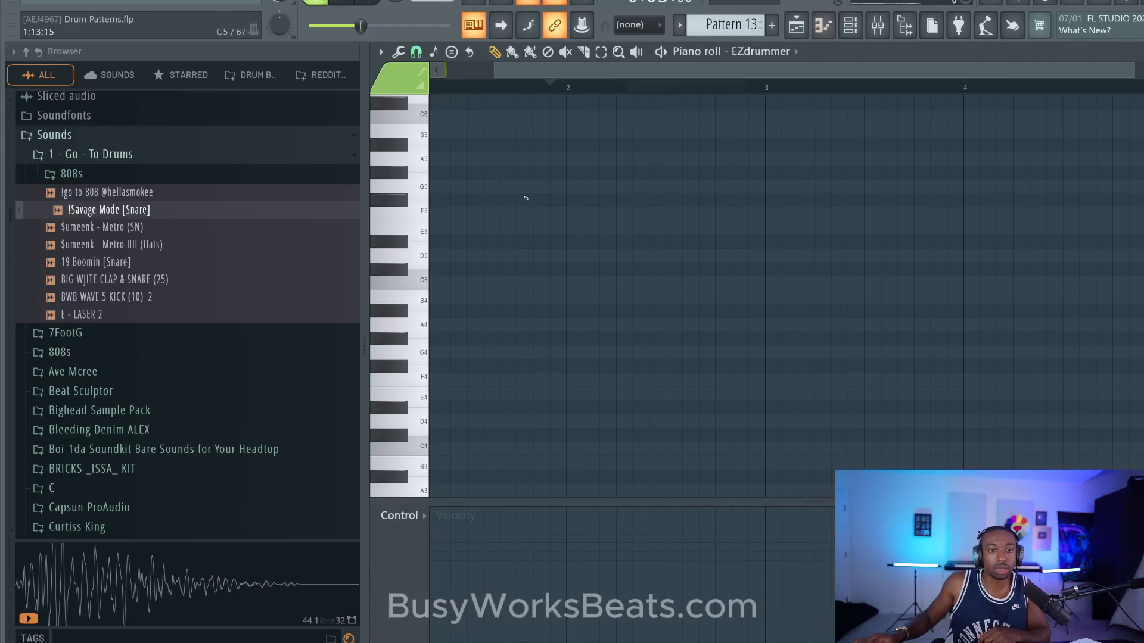
- Try a long E3 note with a flam at the start of bar 1, play it and remove it
{"action": "left_click_drag", "start_coordinate": [426, 302], "coordinate": [373, 435]}
{"action": "scroll", "coordinate": [428, 406], "scroll_direction": "down", "scroll_amount": 3}
{"action": "left_click_drag", "start_coordinate": [495, 437], "coordinate": [562, 438]}
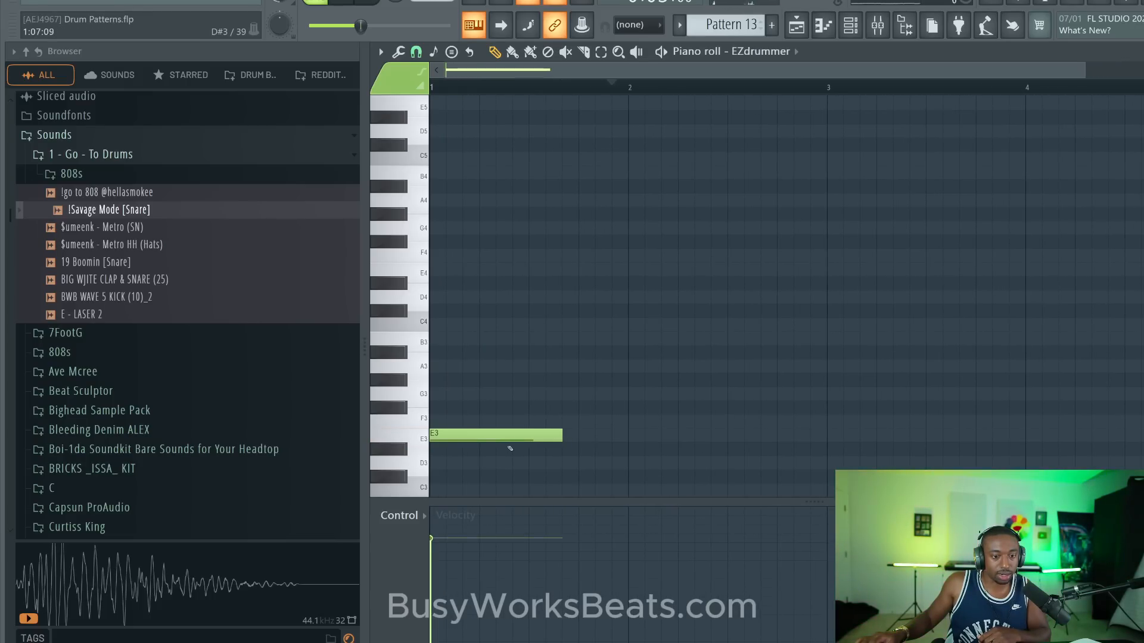
{"action": "key", "text": "alt+f"}
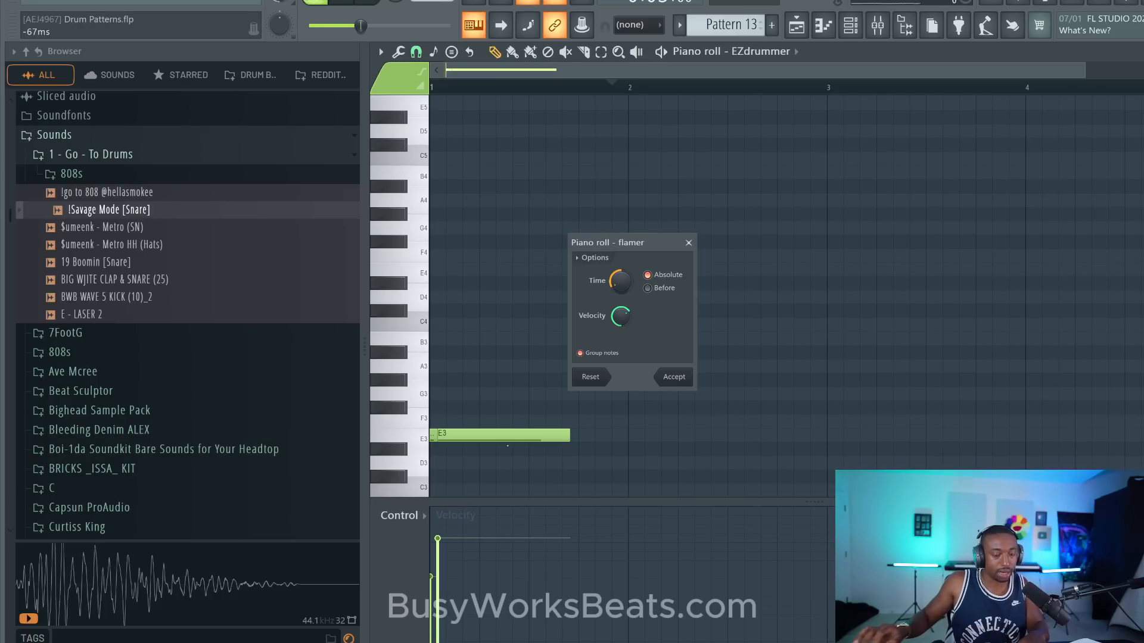
{"action": "left_click", "coordinate": [674, 381]}
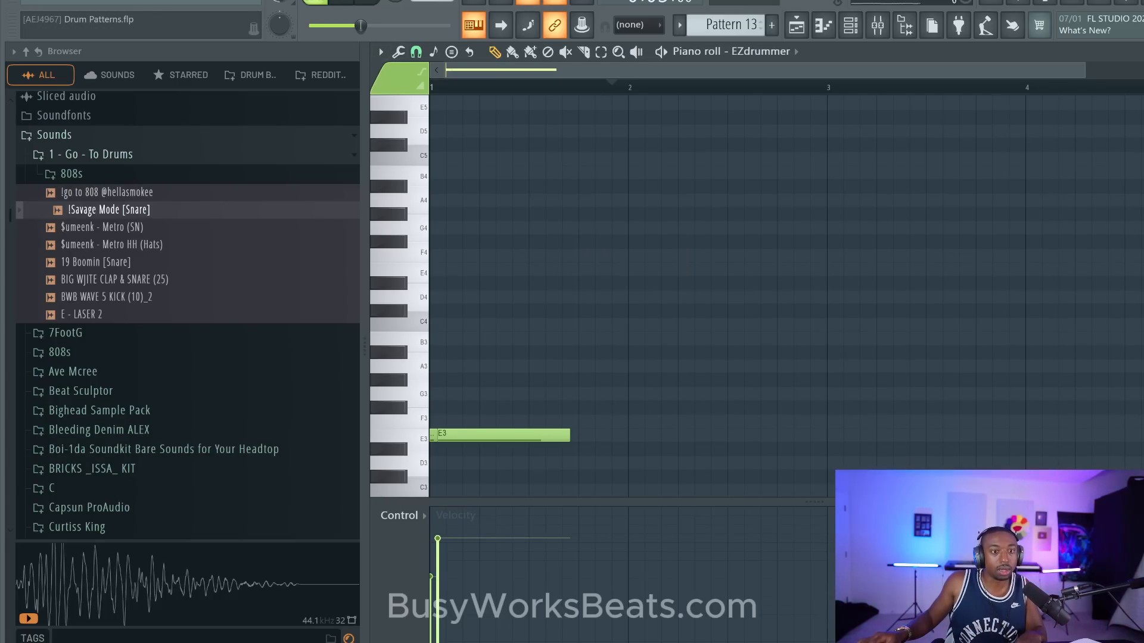
{"action": "left_click", "coordinate": [349, 2]}
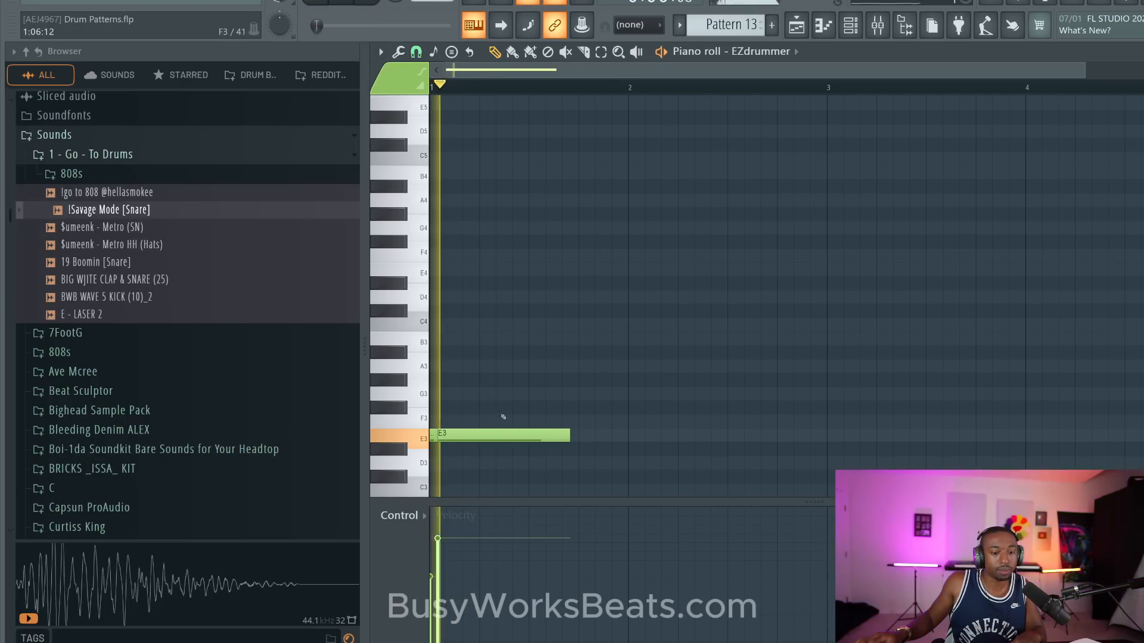
{"action": "right_click", "coordinate": [433, 439]}
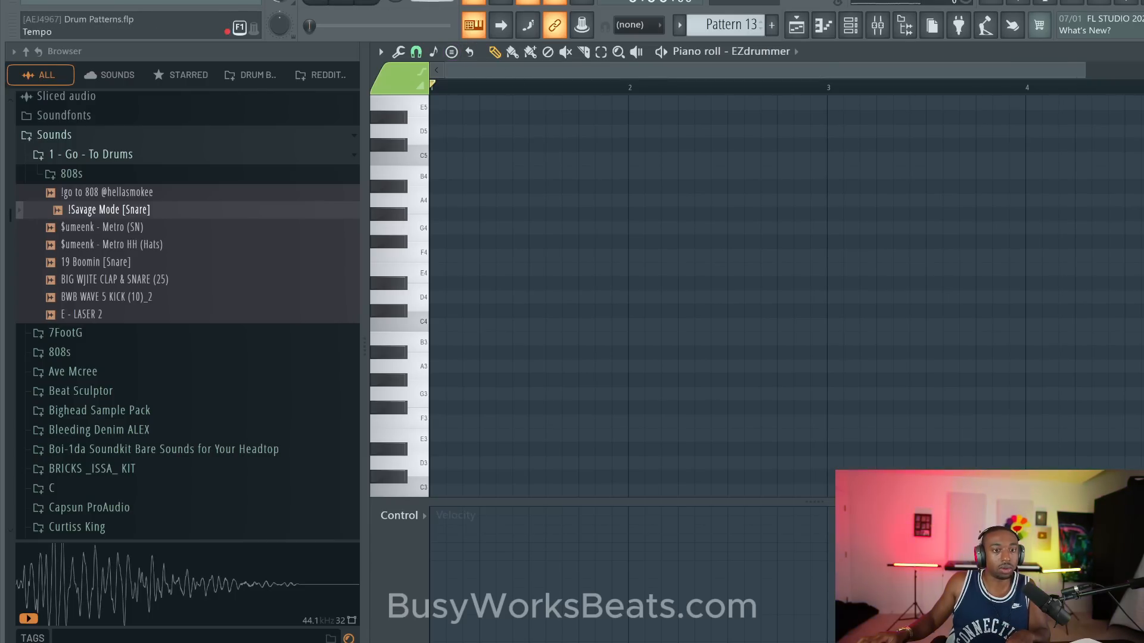
- Audition other EZdrummer sounds with temporary notes around C#4 and A3, removing each one, and sound the keys above C4
{"action": "scroll", "coordinate": [468, 97], "scroll_direction": "down", "scroll_amount": 1}
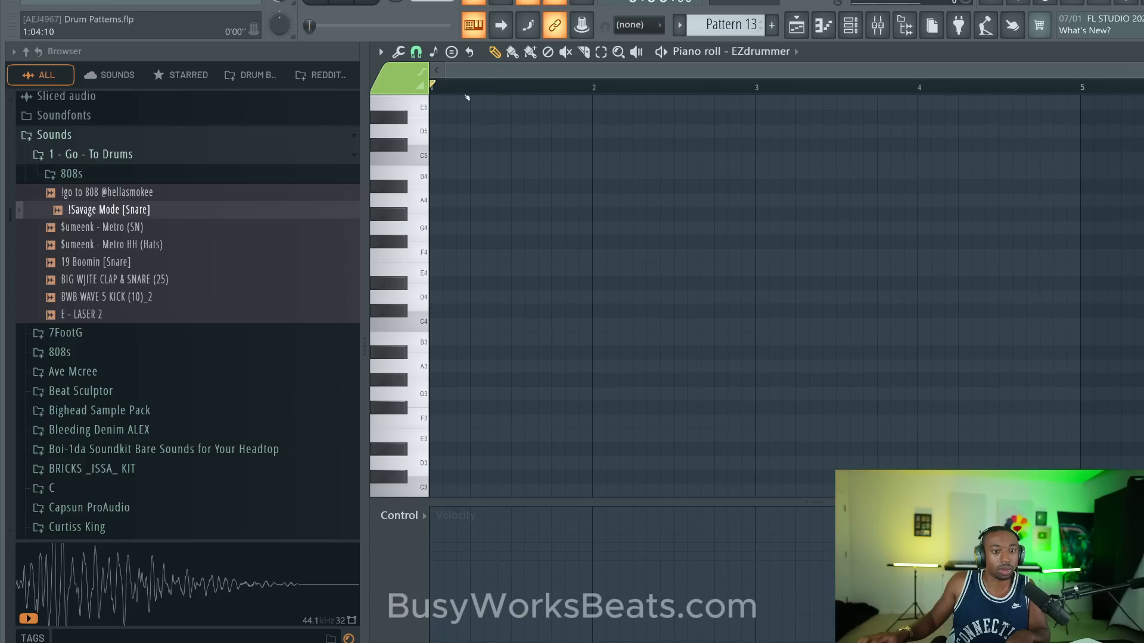
{"action": "left_click", "coordinate": [447, 311]}
{"action": "right_click", "coordinate": [461, 311]}
{"action": "left_click", "coordinate": [437, 372]}
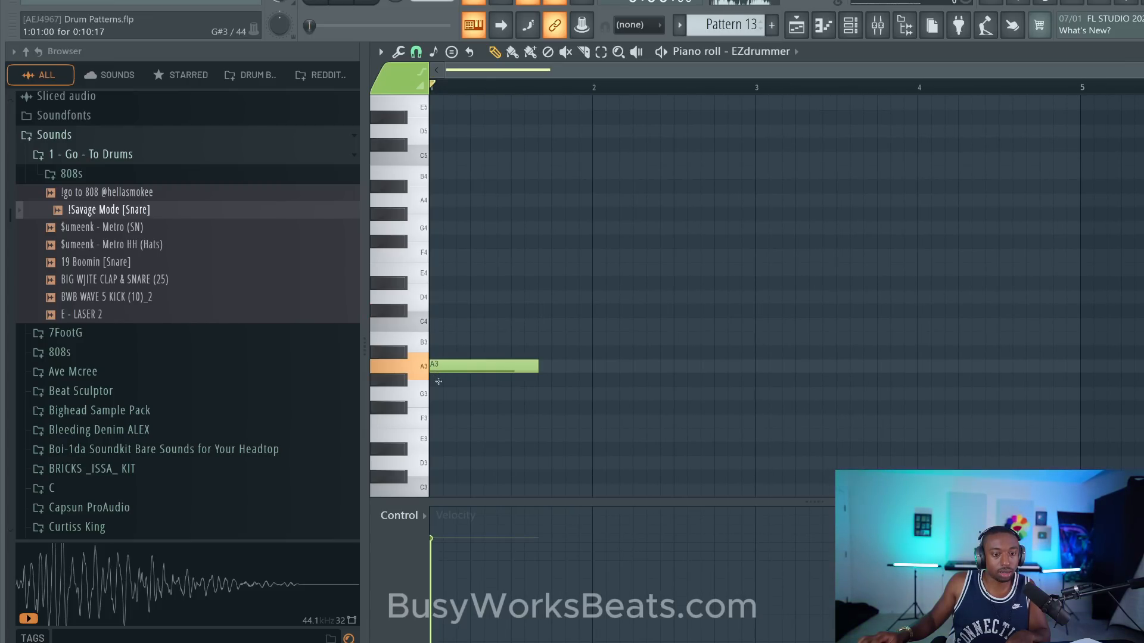
{"action": "right_click", "coordinate": [438, 370]}
{"action": "left_click_drag", "start_coordinate": [417, 324], "coordinate": [415, 258]}
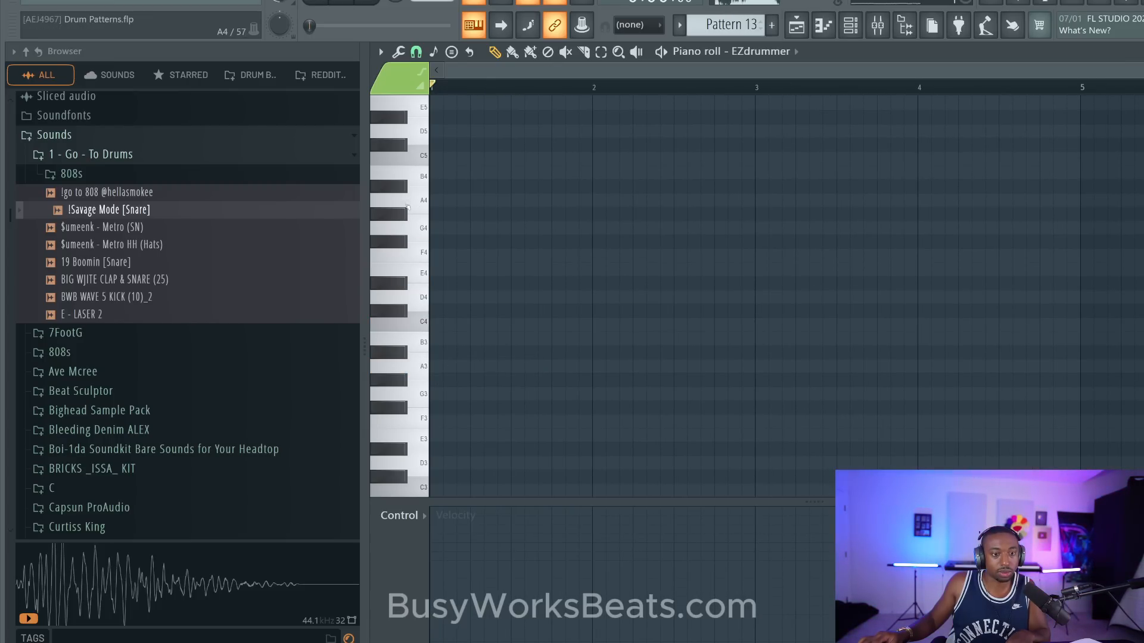
- Place a short C#5 note at the start of bar 1 and duplicate it repeatedly into a row of eight evenly spaced hits
{"action": "left_click", "coordinate": [466, 143]}
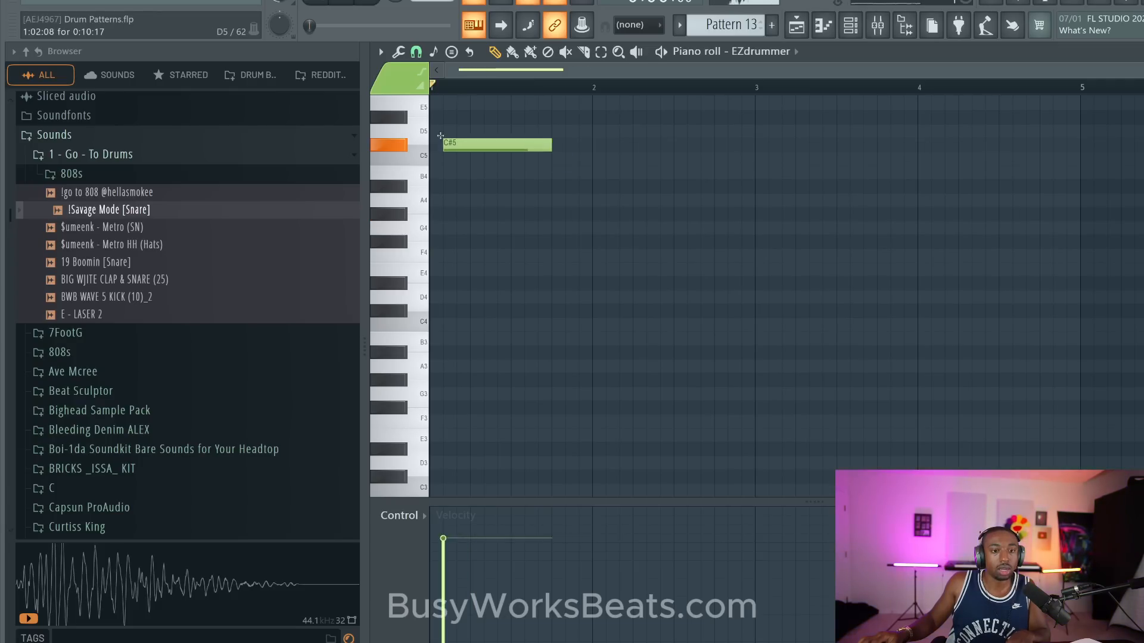
{"action": "left_click_drag", "start_coordinate": [526, 146], "coordinate": [452, 147]}
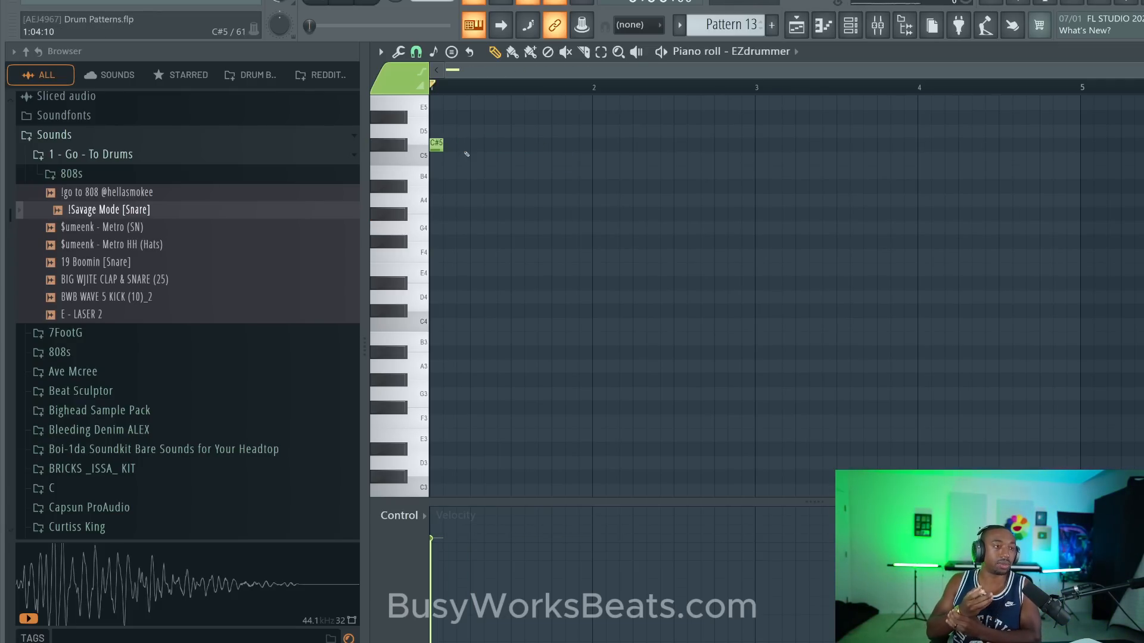
{"action": "left_click_drag", "start_coordinate": [463, 151], "coordinate": [436, 126]}
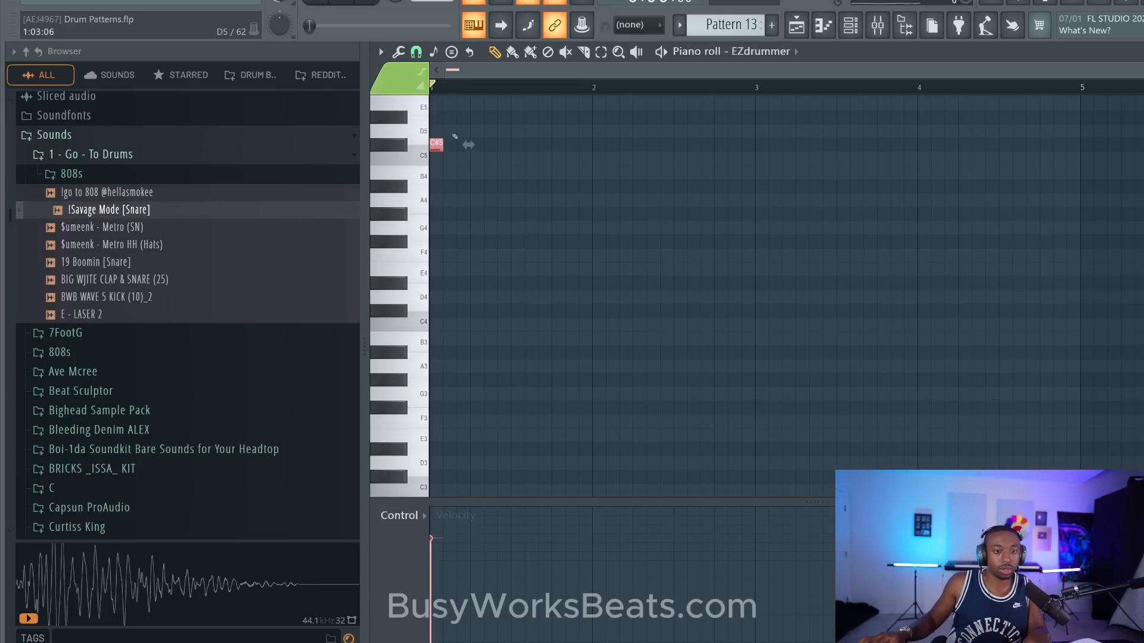
{"action": "key", "text": "ctrl+b"}
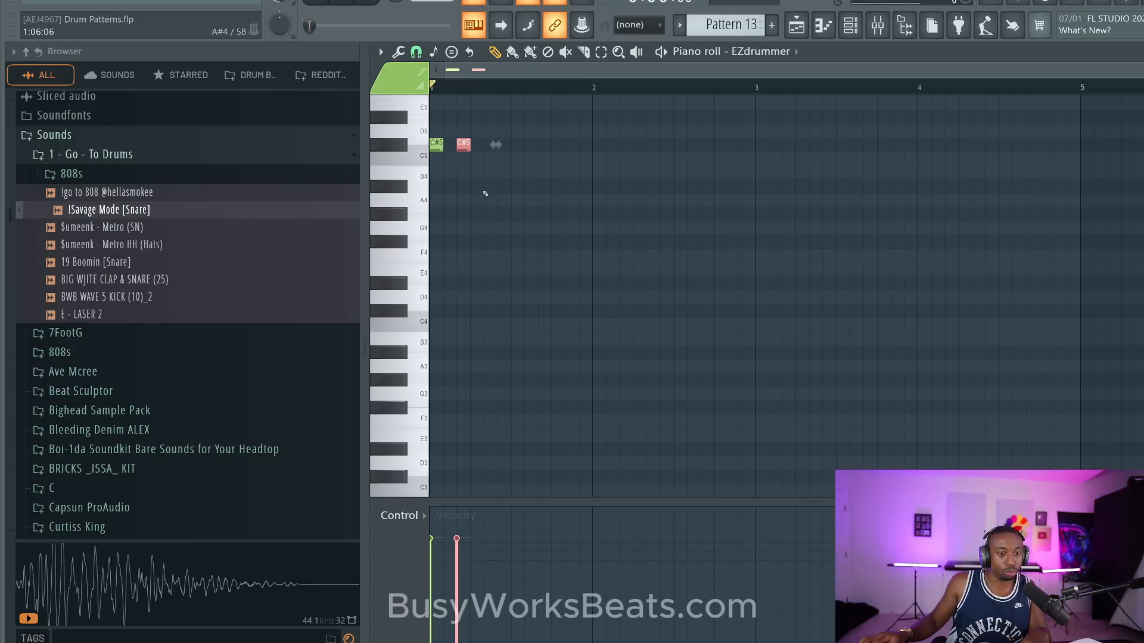
{"action": "left_click_drag", "start_coordinate": [486, 193], "coordinate": [430, 110]}
{"action": "key", "text": "ctrl+b"}
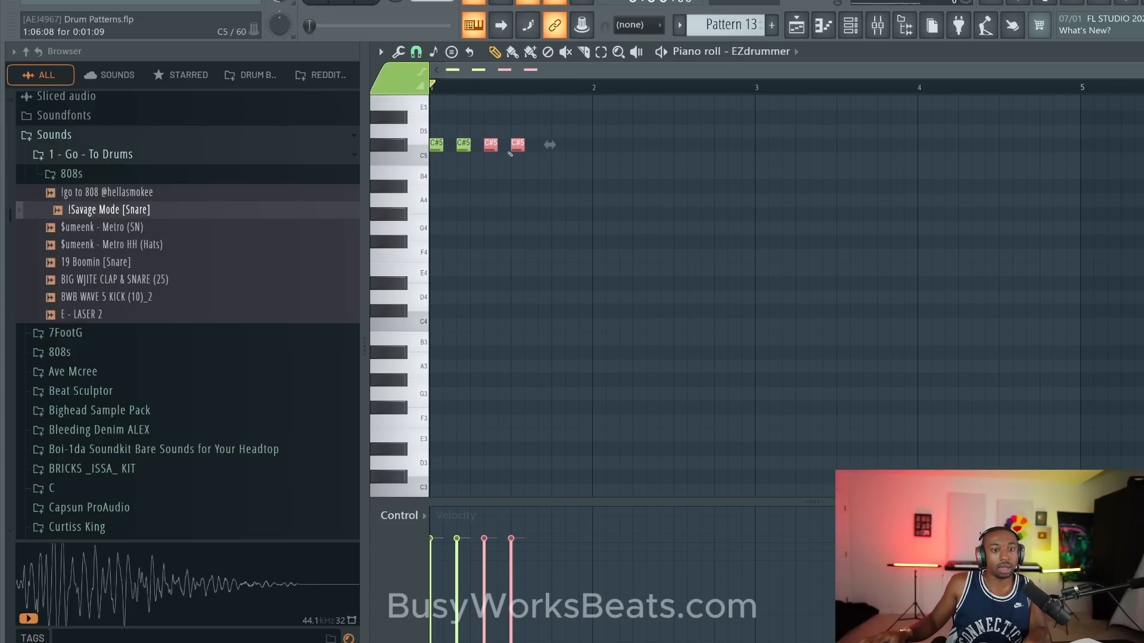
{"action": "left_click_drag", "start_coordinate": [509, 153], "coordinate": [433, 139]}
{"action": "key", "text": "ctrl+b"}
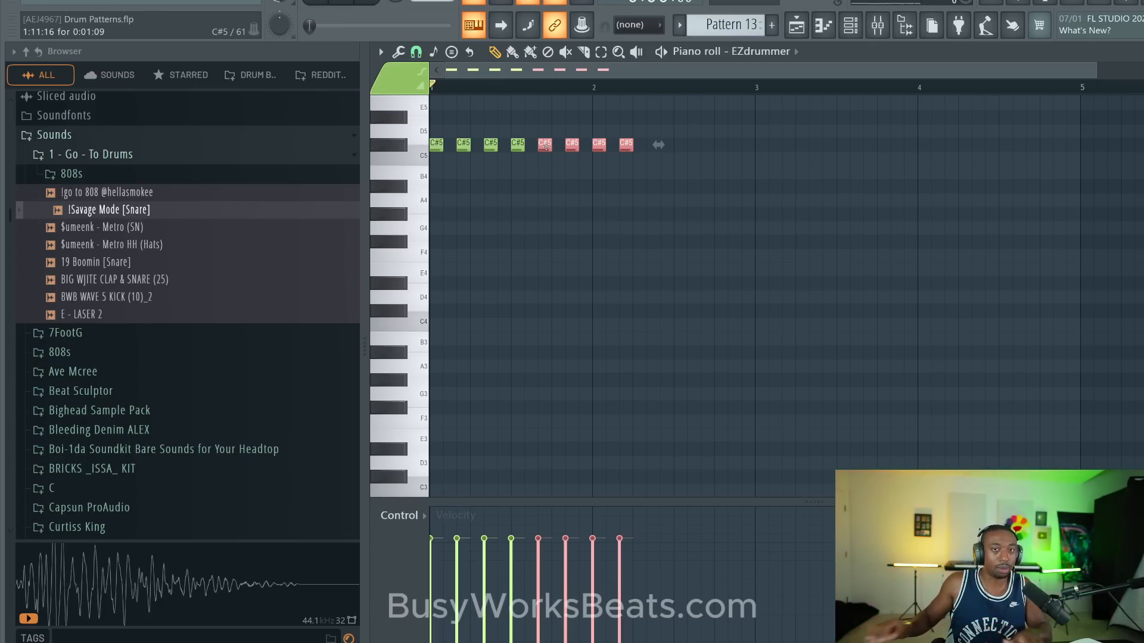
- Delete all the C#5 notes and set the piano roll snap to 1/2 beat
{"action": "right_click", "coordinate": [626, 144]}
{"action": "left_click_drag", "start_coordinate": [638, 137], "coordinate": [431, 145]}
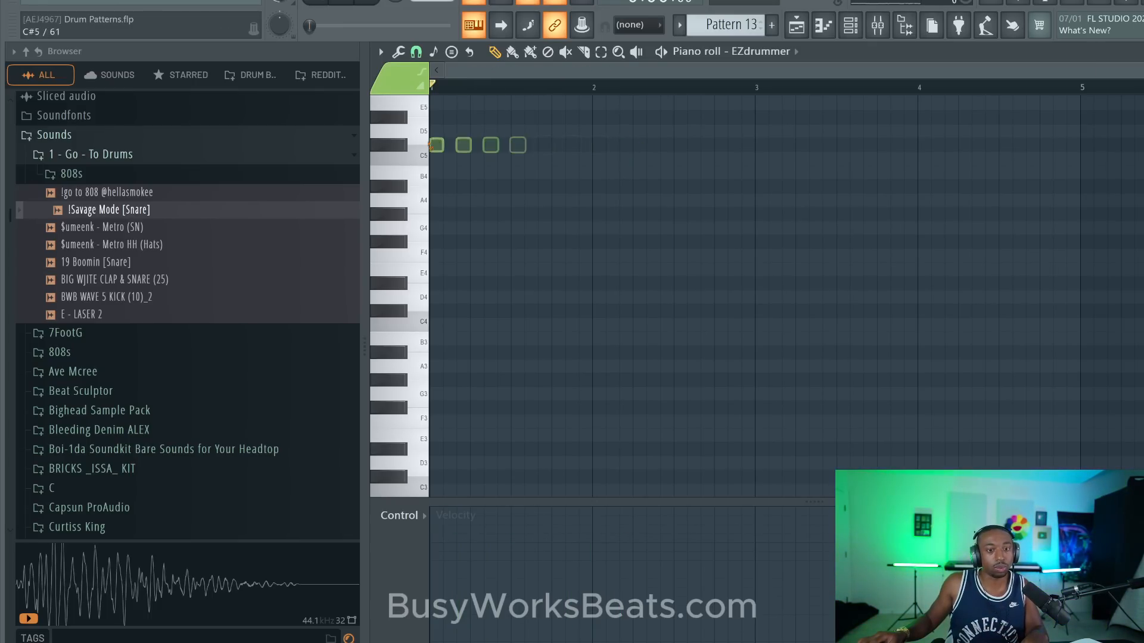
{"action": "left_click", "coordinate": [416, 52]}
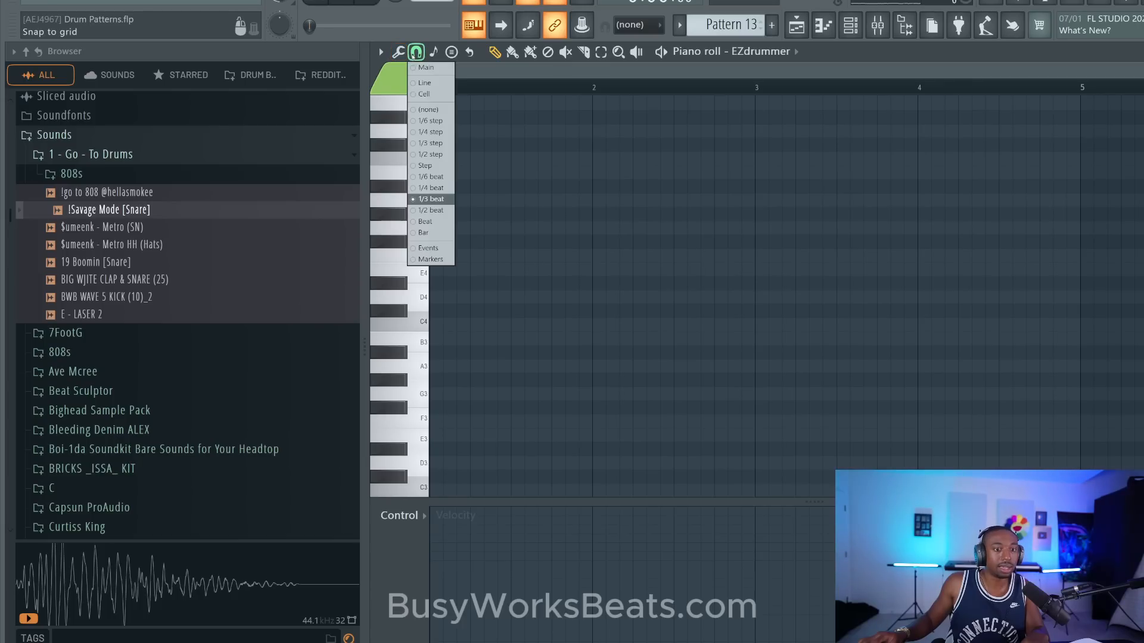
{"action": "left_click", "coordinate": [437, 210]}
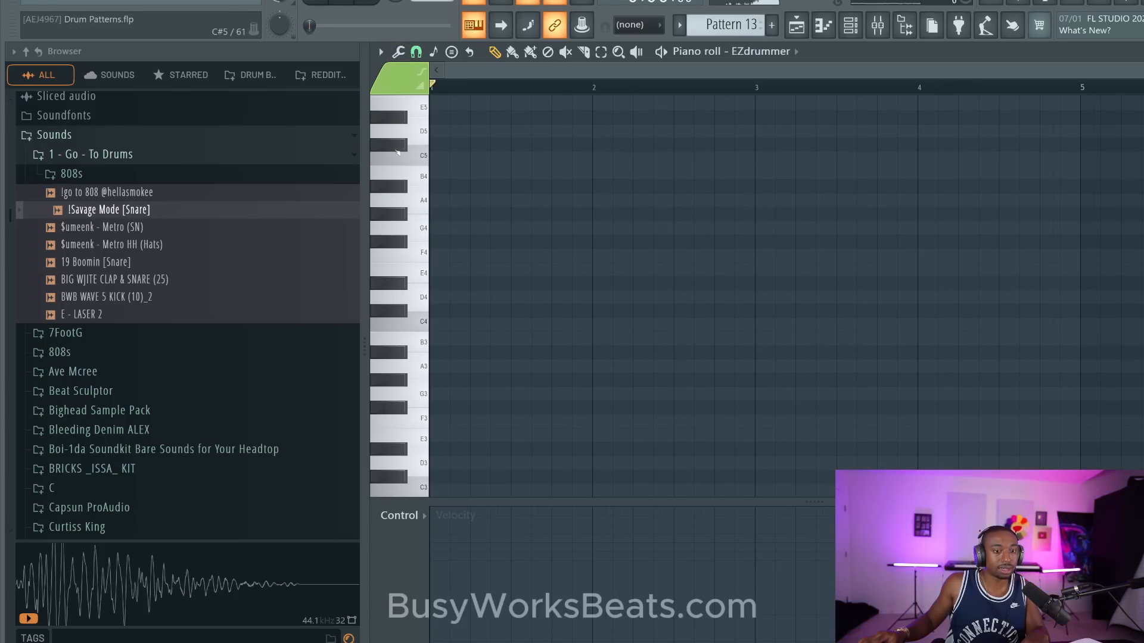
- Fill bar 1 with eight short C#5 hits, one every half beat
{"action": "left_click", "coordinate": [436, 143]}
{"action": "left_click_drag", "start_coordinate": [478, 144], "coordinate": [466, 143]}
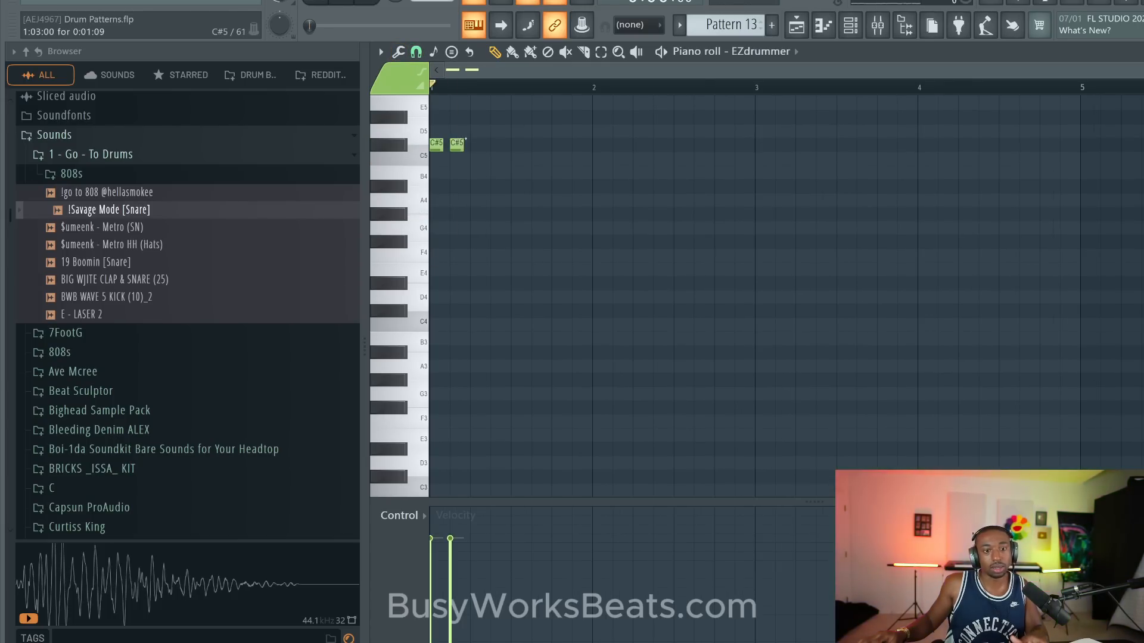
{"action": "left_click", "coordinate": [477, 144]}
{"action": "left_click", "coordinate": [497, 144]}
{"action": "left_click", "coordinate": [538, 144]}
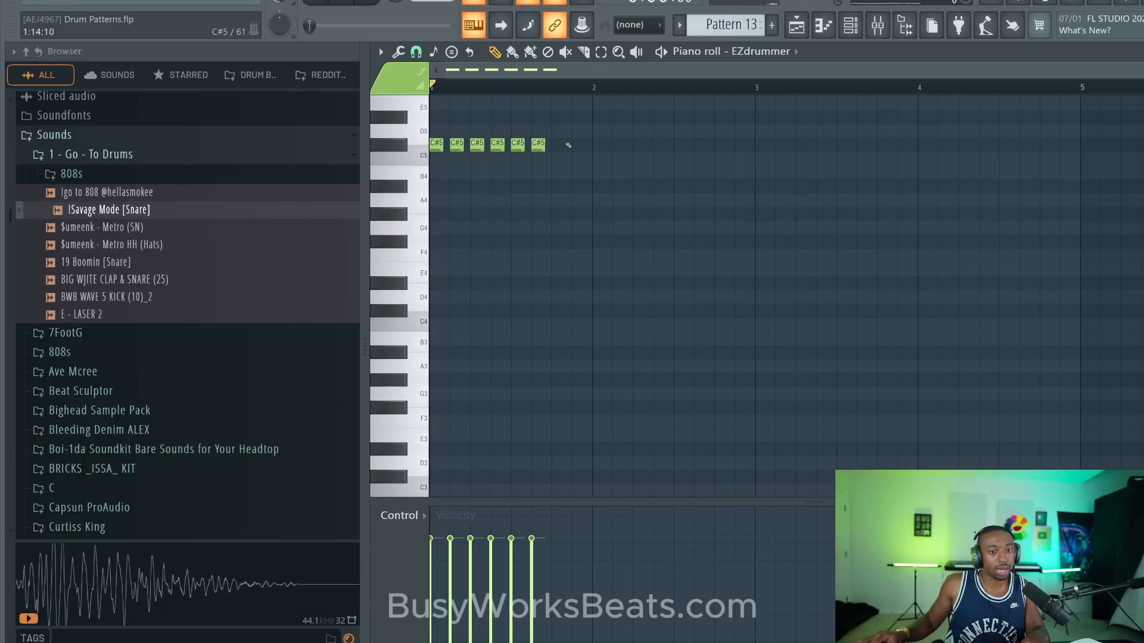
{"action": "left_click", "coordinate": [573, 144]}
- Select the bar 1 hits, play them, and duplicate them until the C#5 row fills bars 1 to 4
{"action": "left_click_drag", "start_coordinate": [586, 150], "coordinate": [434, 136]}
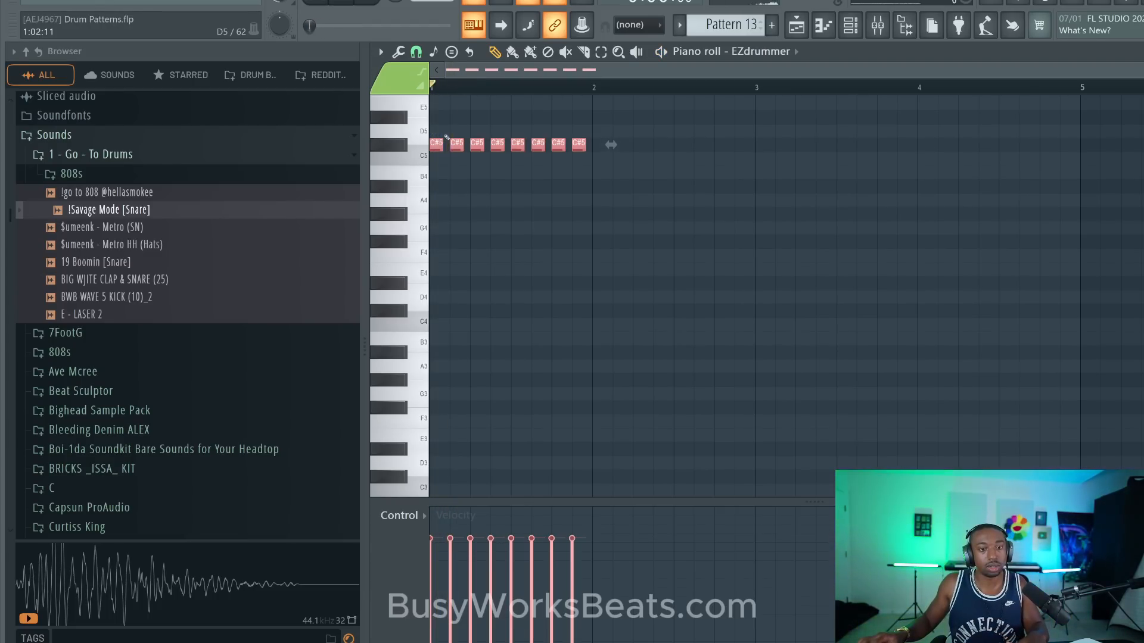
{"action": "key", "text": "space"}
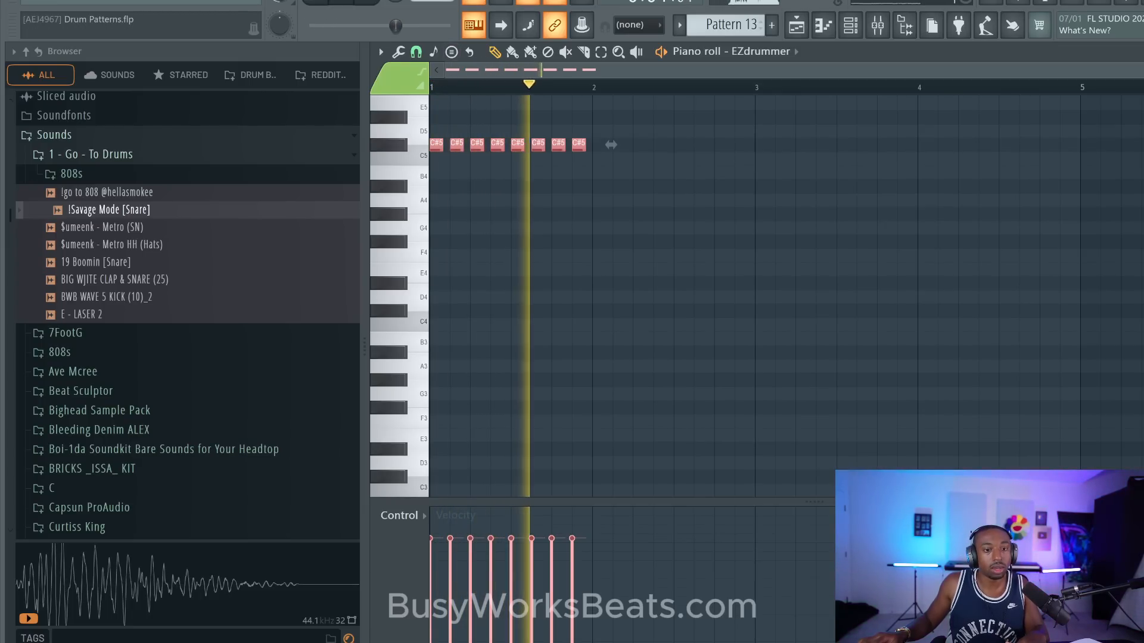
{"action": "key", "text": "space"}
{"action": "key", "text": "ctrl+b"}
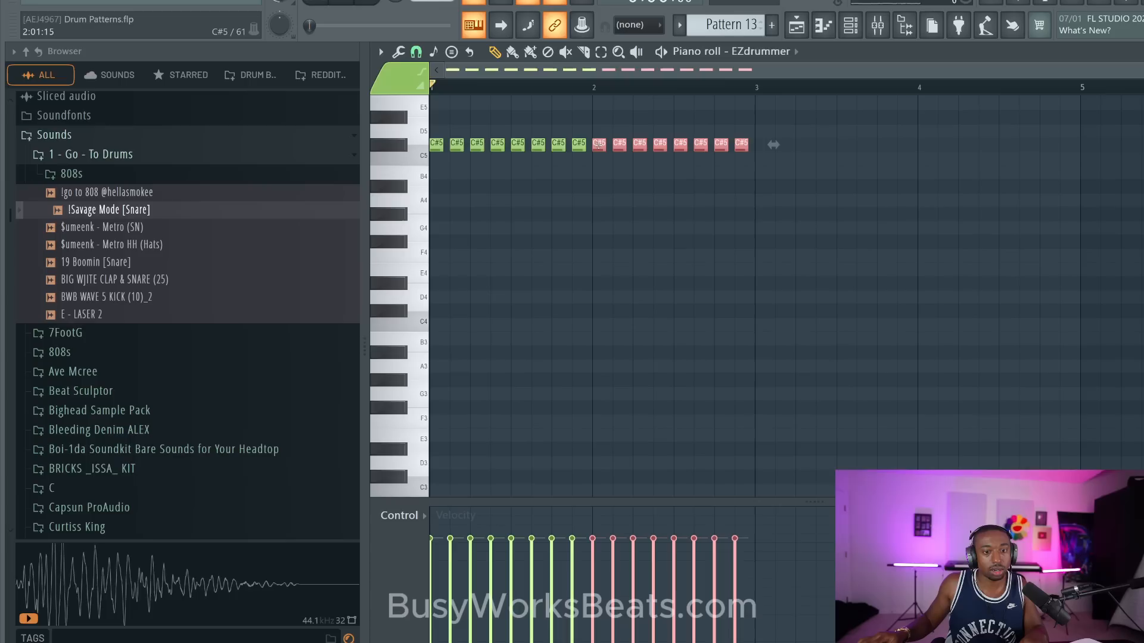
{"action": "left_click_drag", "start_coordinate": [736, 139], "coordinate": [442, 143]}
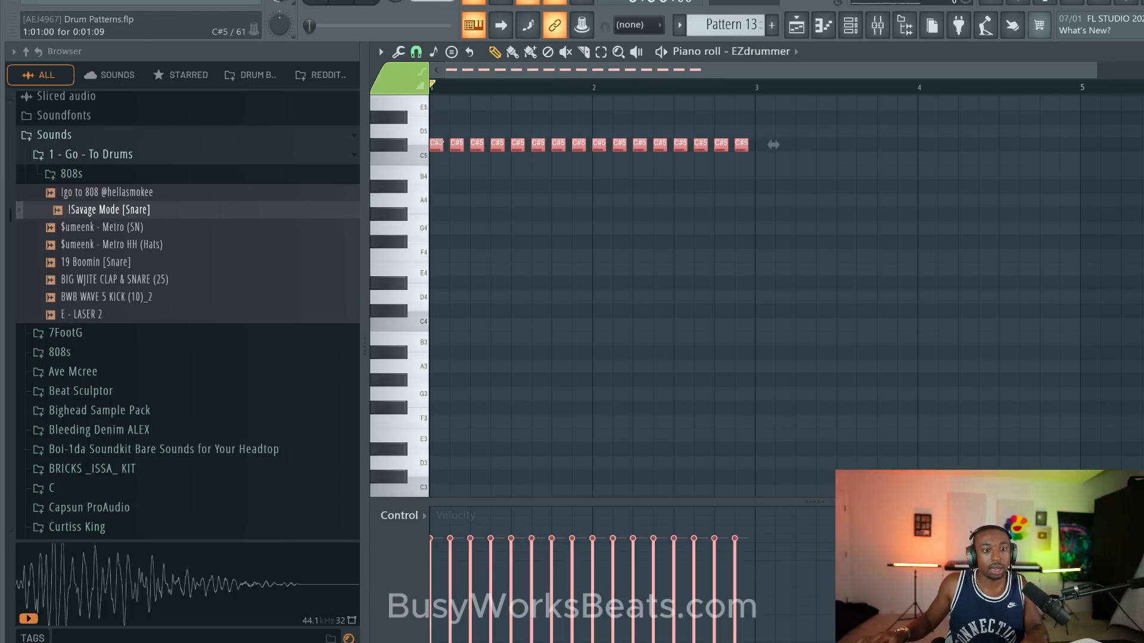
{"action": "key", "text": "ctrl+b"}
{"action": "key", "text": "ctrl+d"}
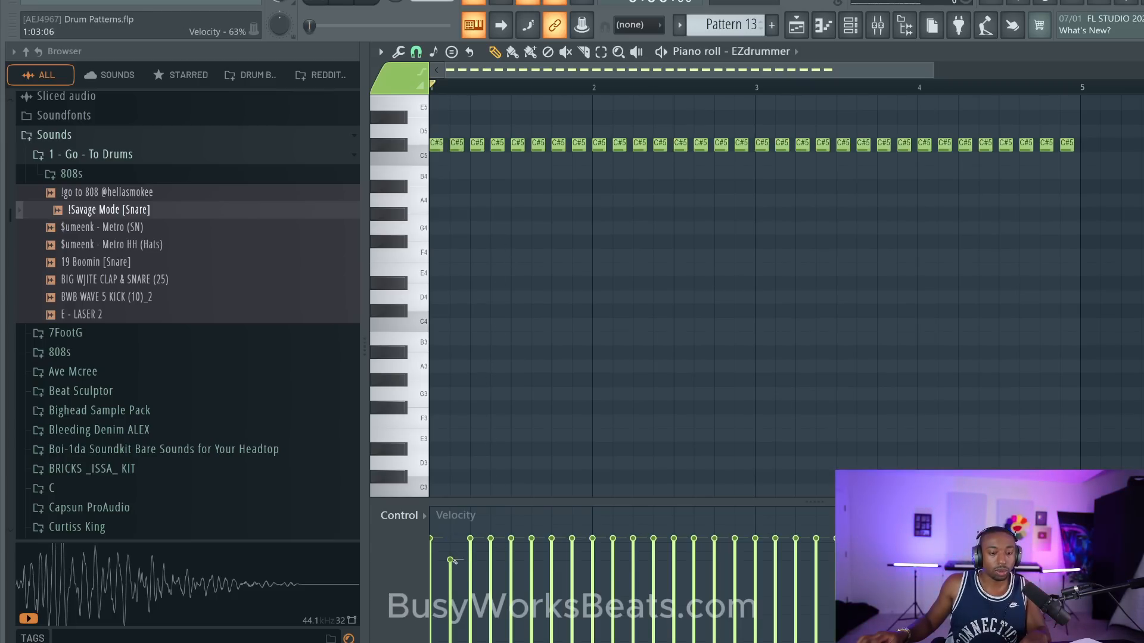
- Lower the velocity of every second C#5 hit to roughly 55–63% and play the pattern
{"action": "left_click", "coordinate": [530, 564]}
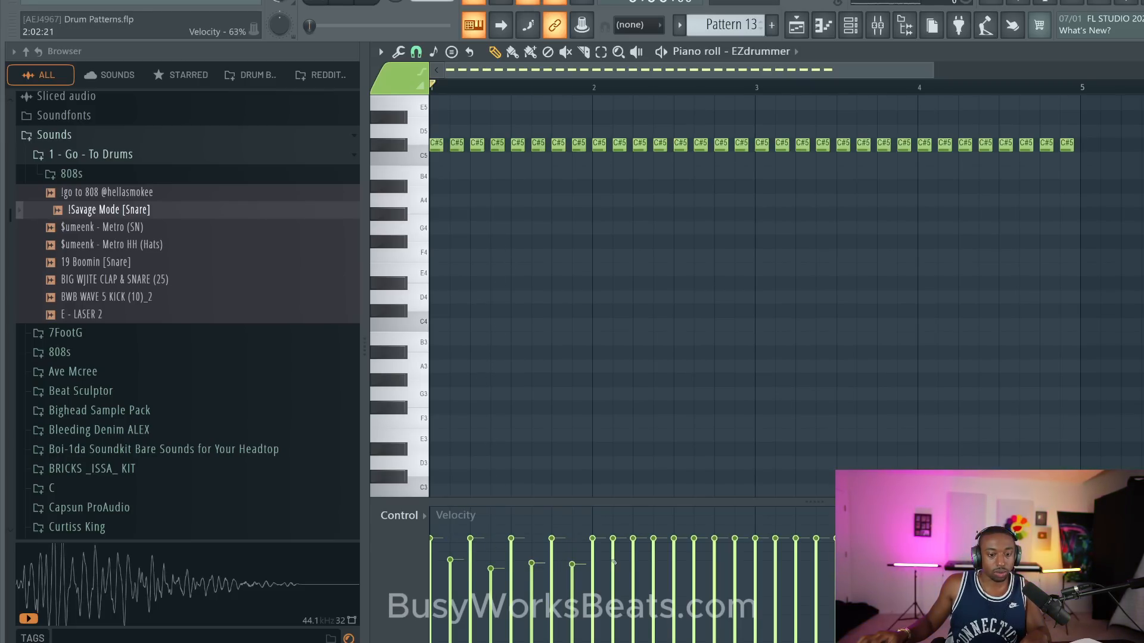
{"action": "left_click", "coordinate": [658, 567]}
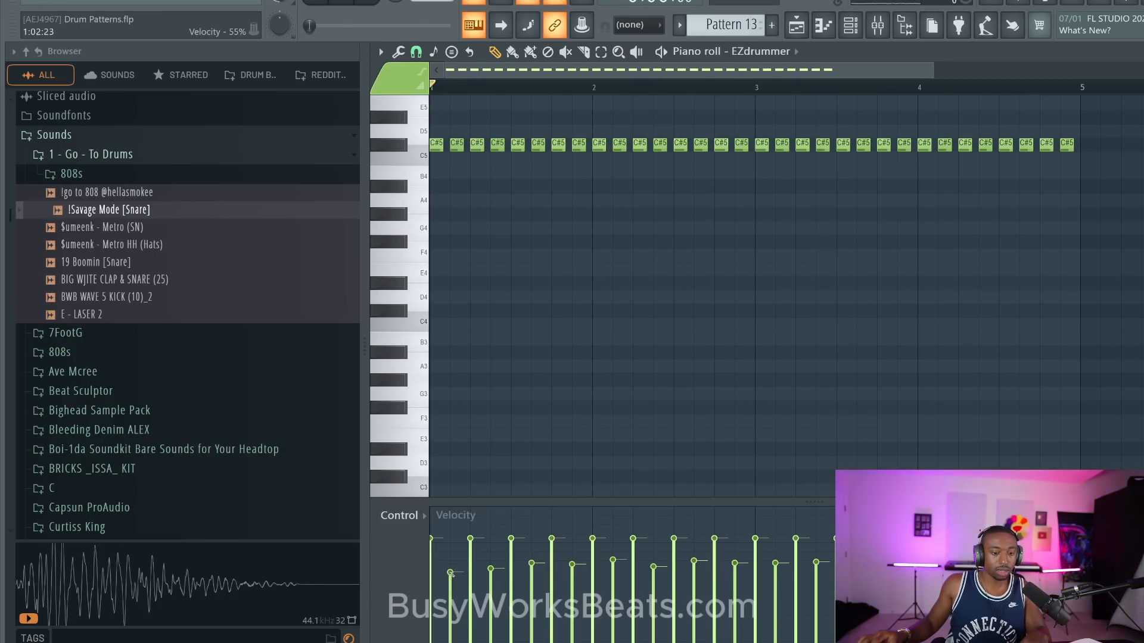
{"action": "key", "text": "space"}
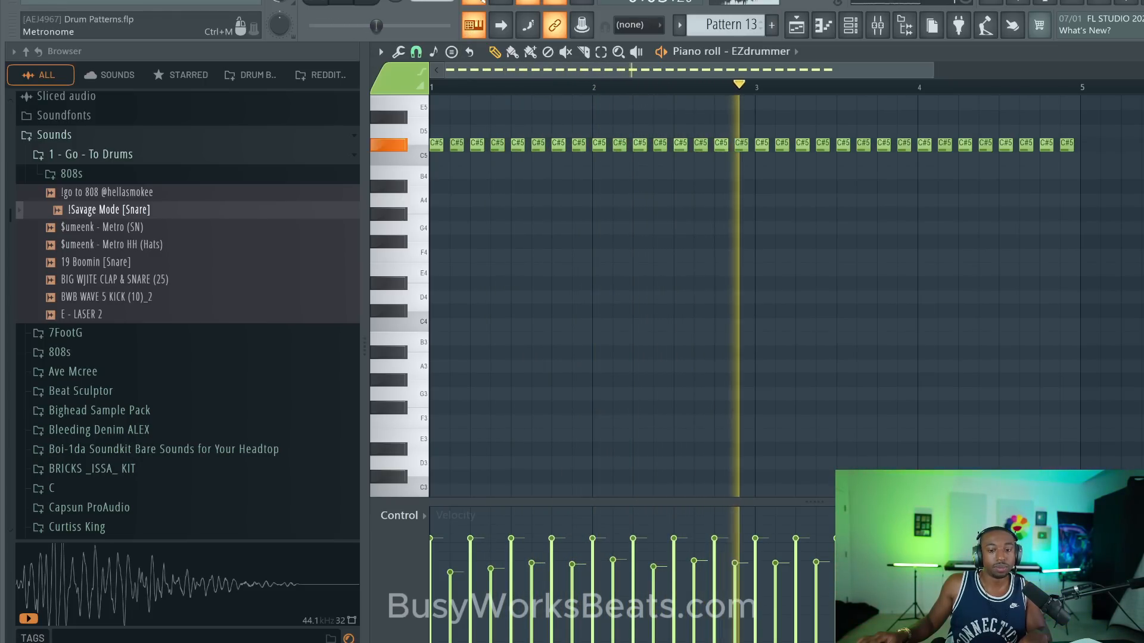
{"action": "key", "text": "space"}
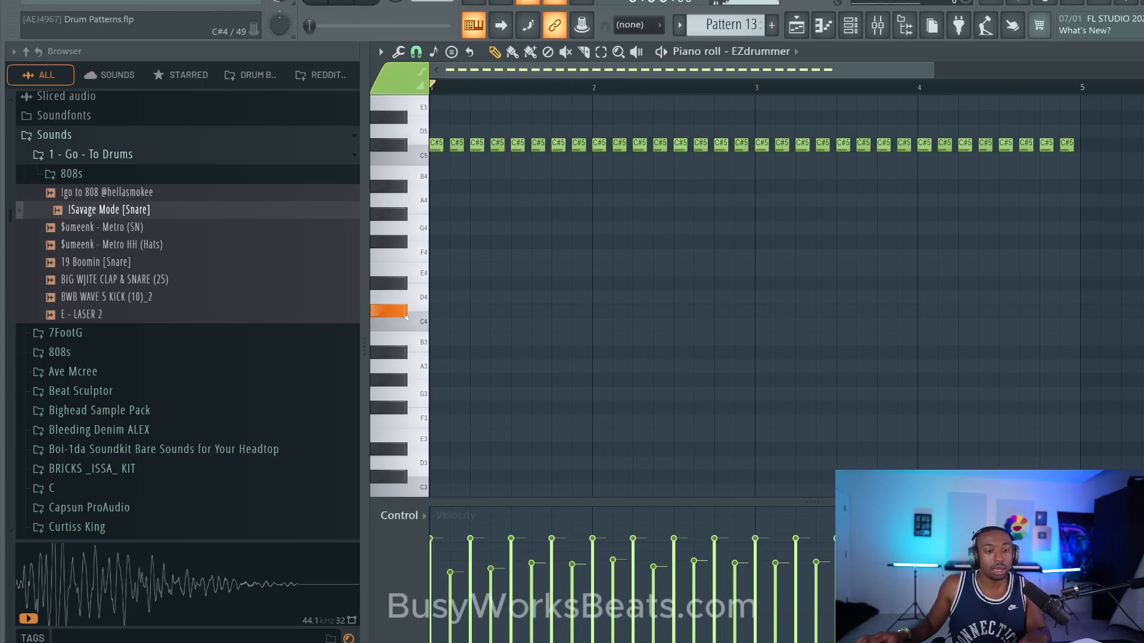
- Place short B2 notes in bar 1 on beat 1, halfway through beat 2 and on beat 4, playing the pattern to check
{"action": "scroll", "coordinate": [417, 417], "scroll_direction": "down", "scroll_amount": 3}
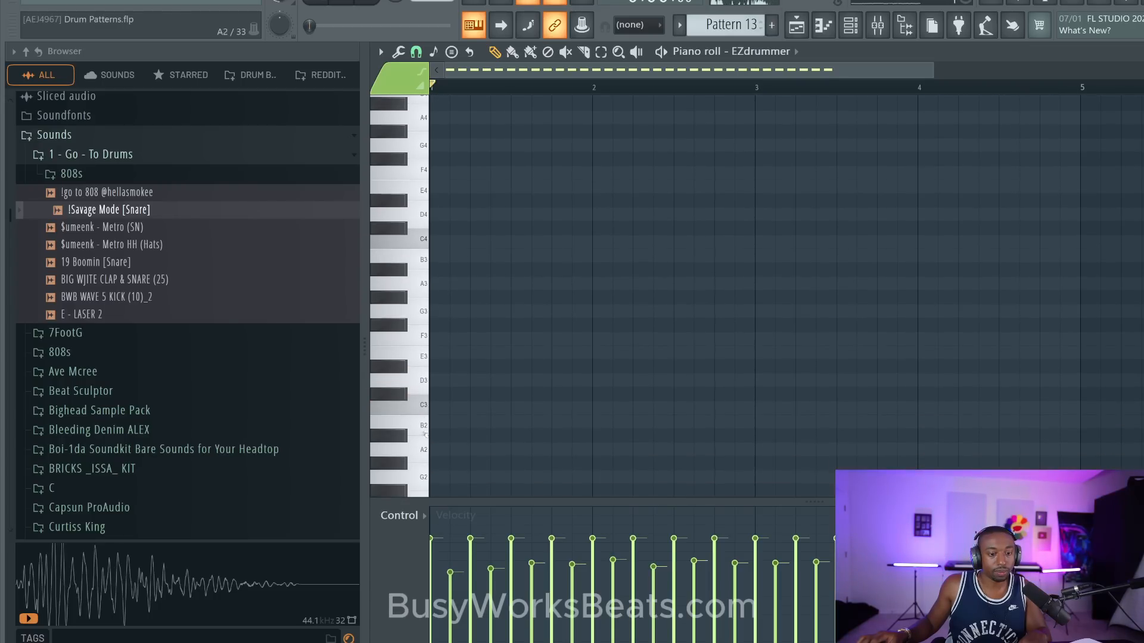
{"action": "left_click", "coordinate": [435, 421]}
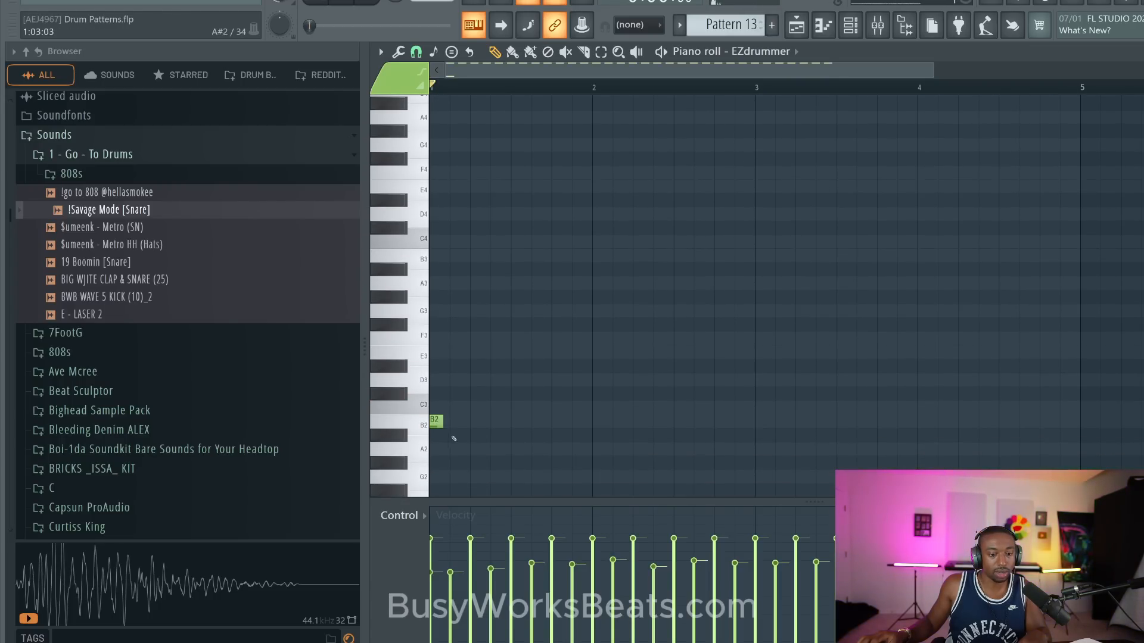
{"action": "key", "text": "space"}
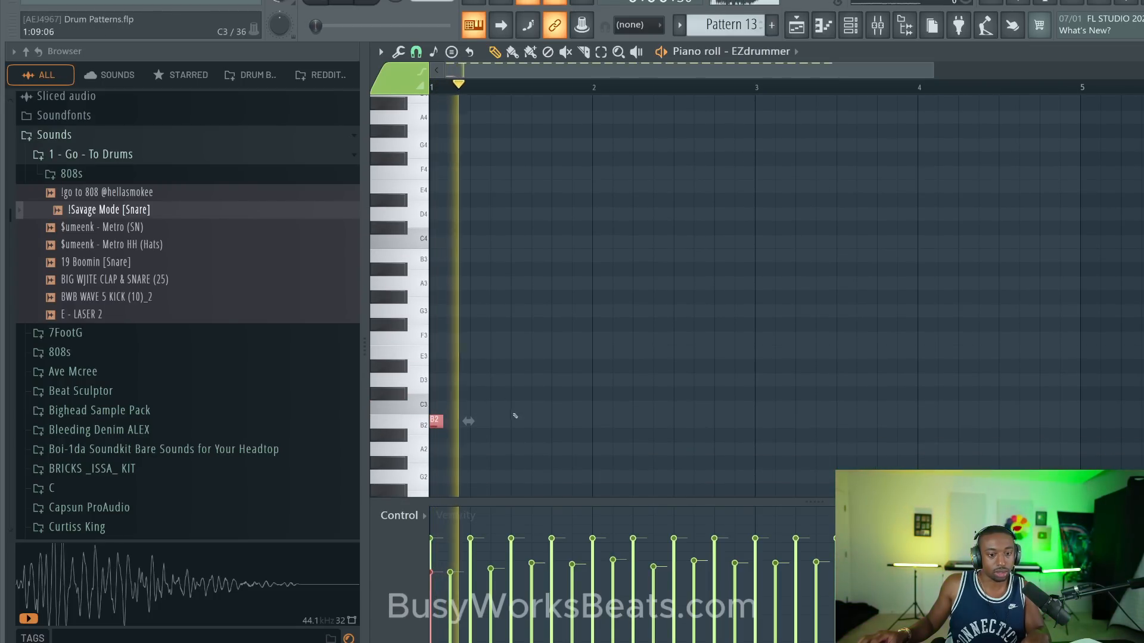
{"action": "key", "text": "space"}
{"action": "right_click", "coordinate": [511, 404]}
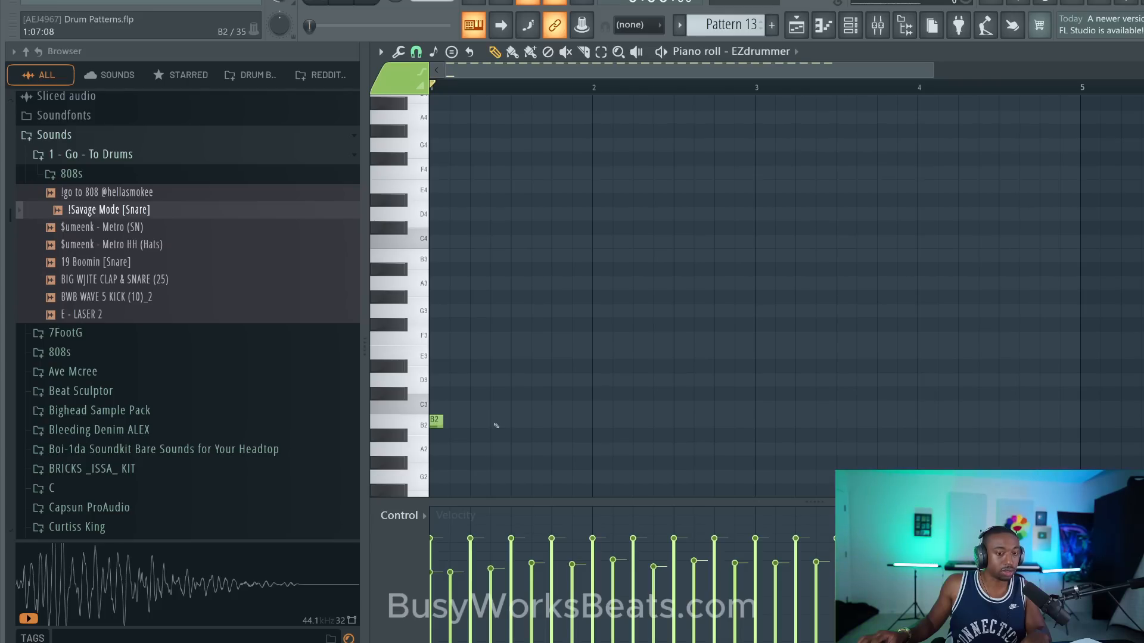
{"action": "left_click", "coordinate": [496, 425]}
{"action": "left_click", "coordinate": [552, 424]}
{"action": "key", "text": "space"}
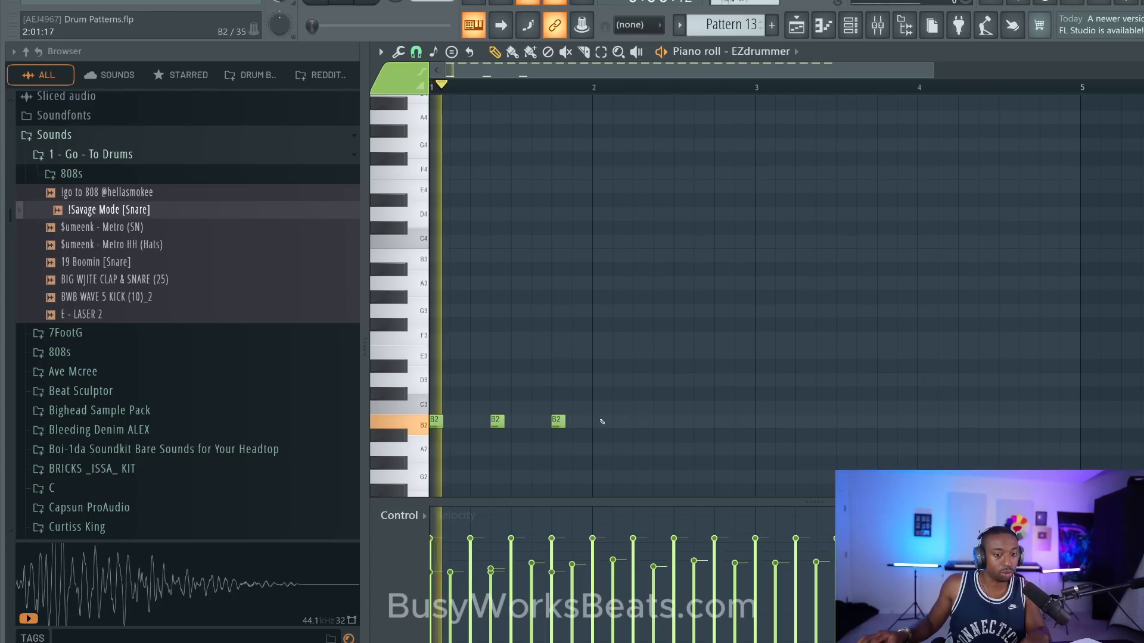
- Duplicate the bar 1 B2 notes until their rhythm fills bars 1 to 4, and play the pattern
{"action": "left_click_drag", "start_coordinate": [601, 421], "coordinate": [434, 426]}
{"action": "key", "text": "space"}
{"action": "key", "text": "ctrl+b"}
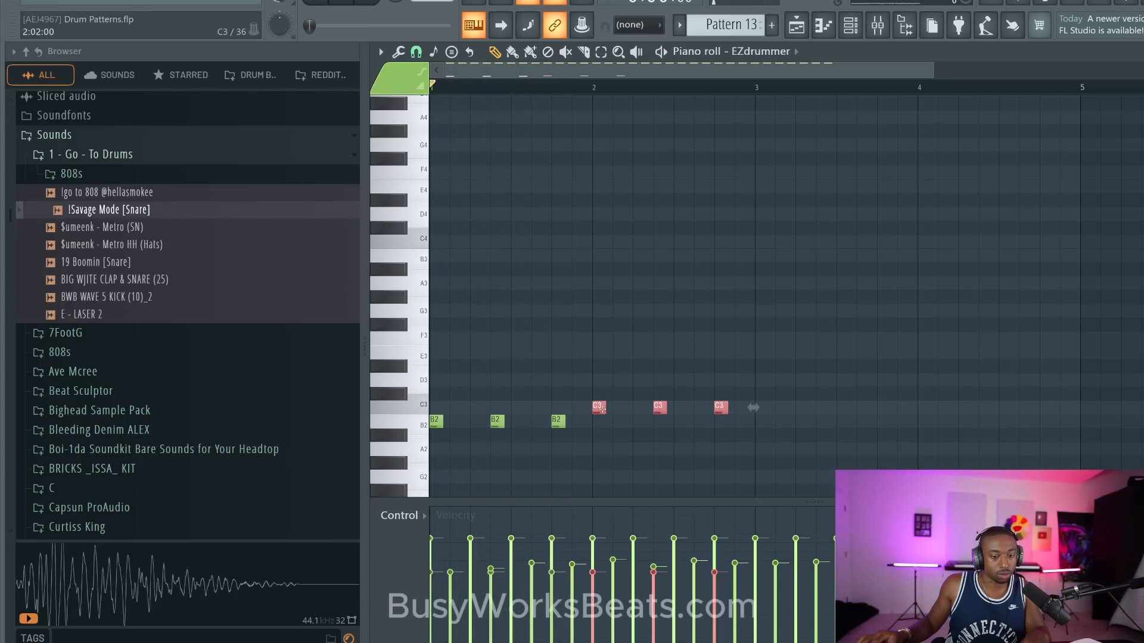
{"action": "left_click_drag", "start_coordinate": [749, 430], "coordinate": [429, 377]}
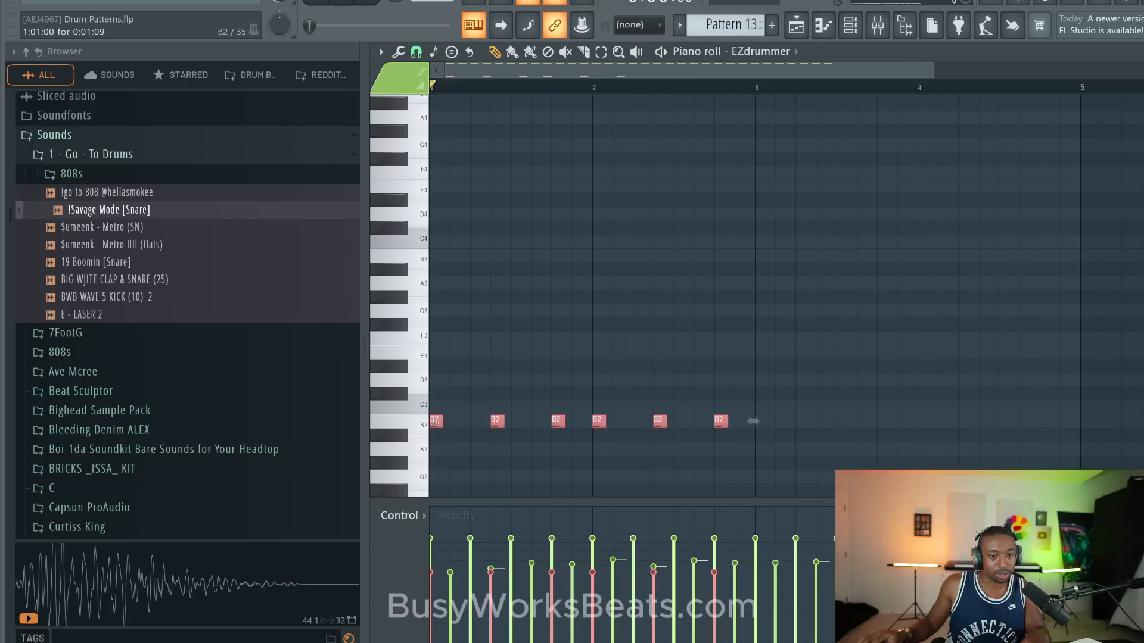
{"action": "key", "text": "ctrl+b"}
{"action": "key", "text": "space"}
{"action": "left_click", "coordinate": [766, 383], "text": "ctrl"}
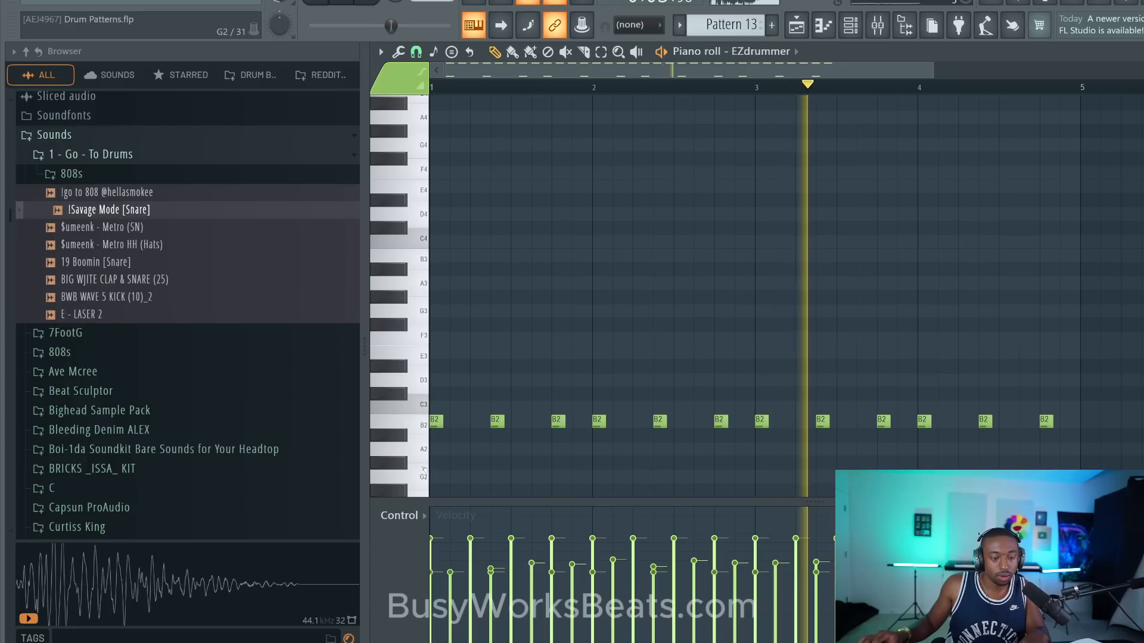
{"action": "key", "text": "space"}
- View the EZdrummer drum kit from the channel rack, close it, and audition the E3 sound in the piano roll
{"action": "key", "text": "F6"}
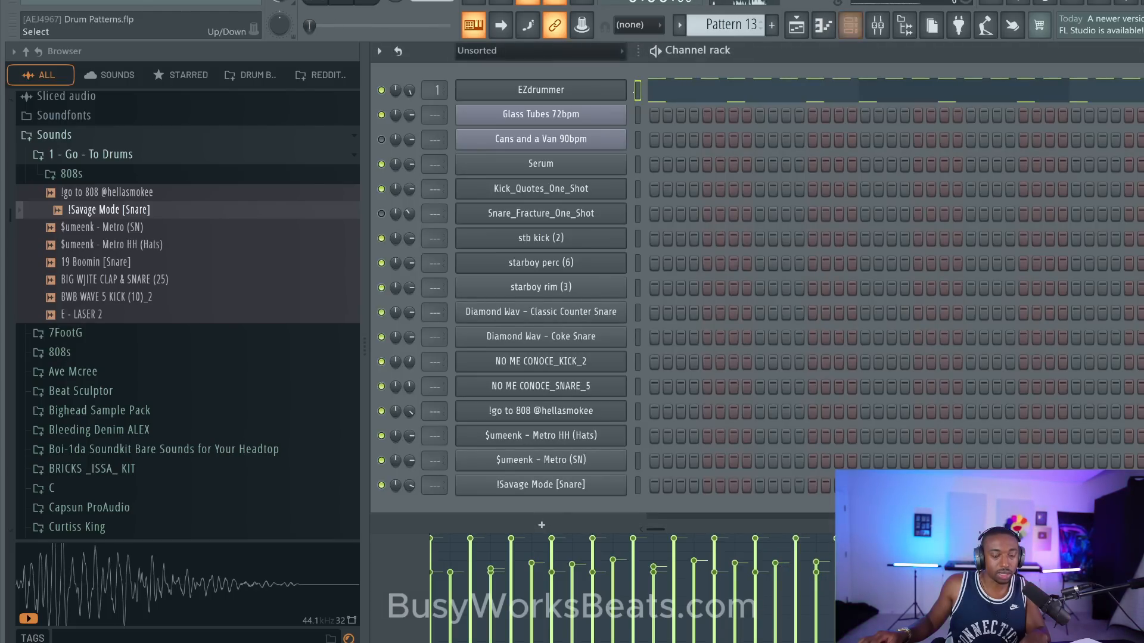
{"action": "right_click", "coordinate": [809, 87]}
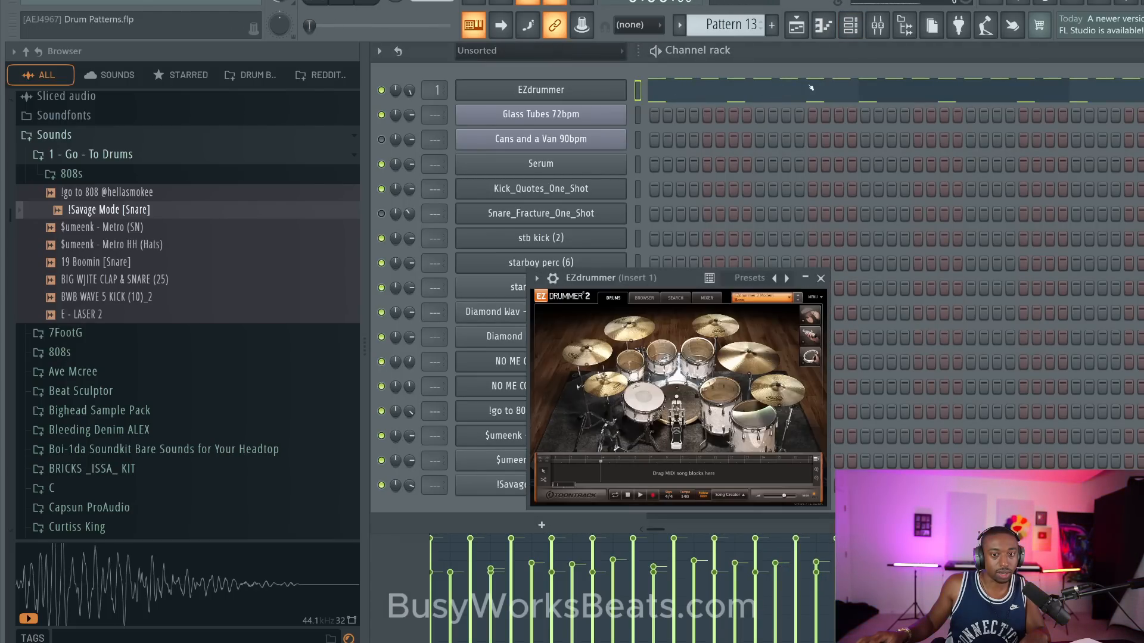
{"action": "left_click", "coordinate": [820, 278]}
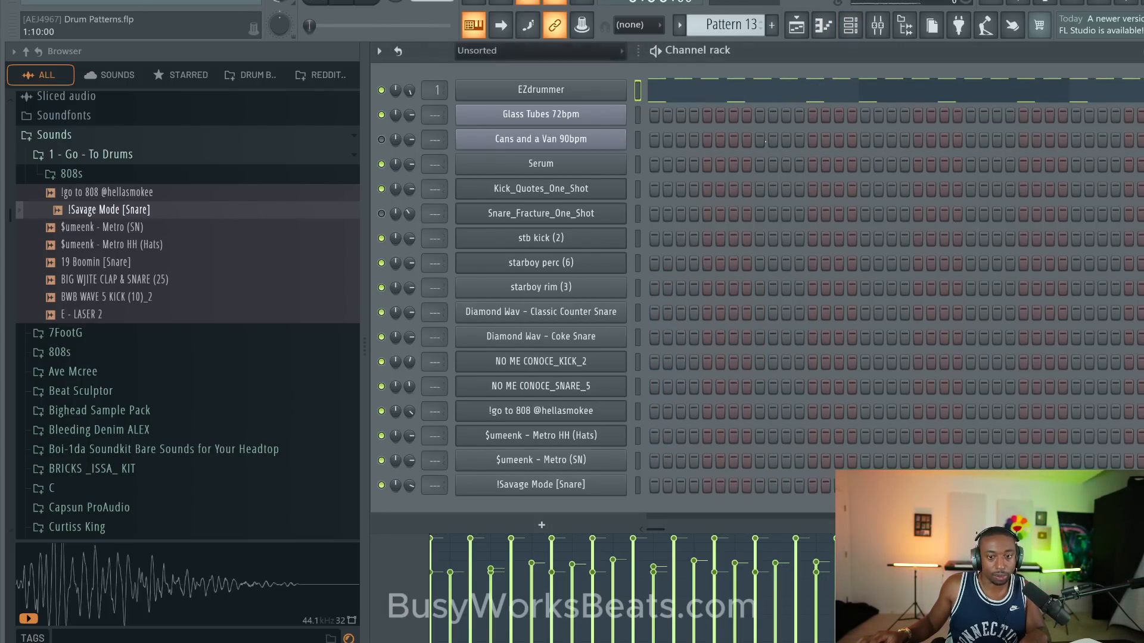
{"action": "key", "text": "F7"}
{"action": "left_click", "coordinate": [413, 352]}
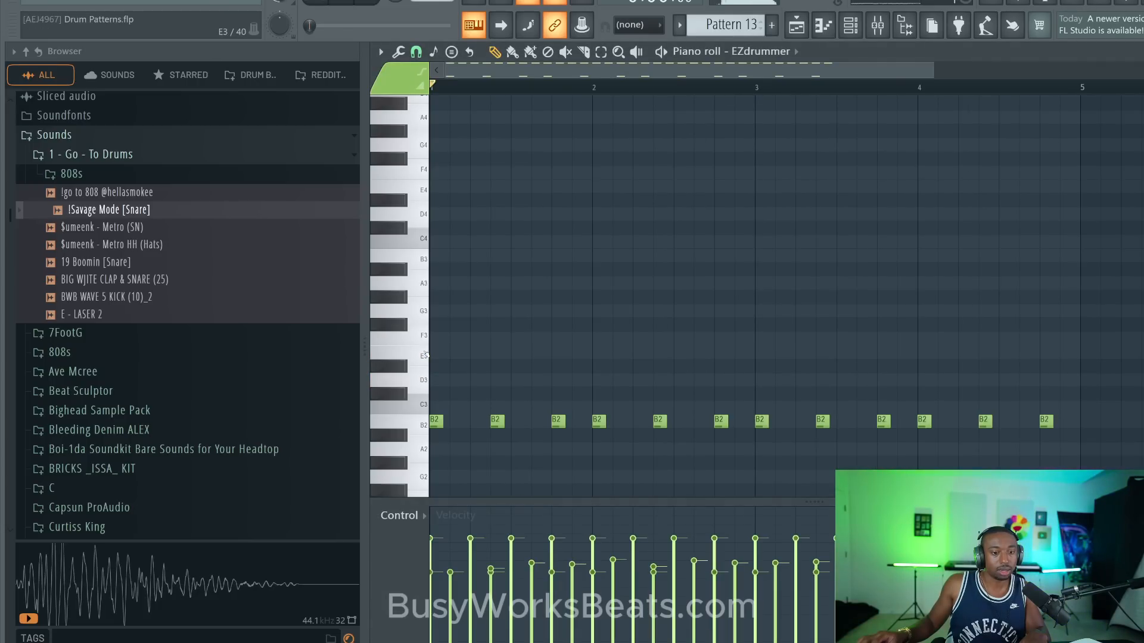
- Place short E3 notes on beat 3 of bars 1 to 4 and halfway through beat 4 of bar 4, during playback
{"action": "key", "text": "space"}
{"action": "left_click", "coordinate": [517, 352]}
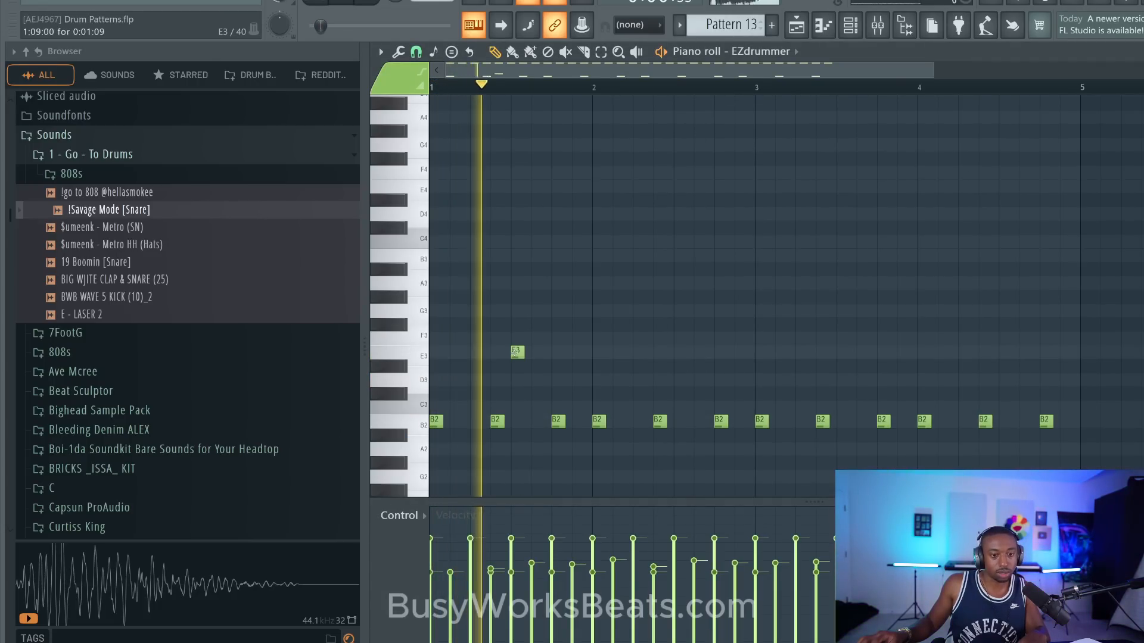
{"action": "left_click", "coordinate": [677, 352]}
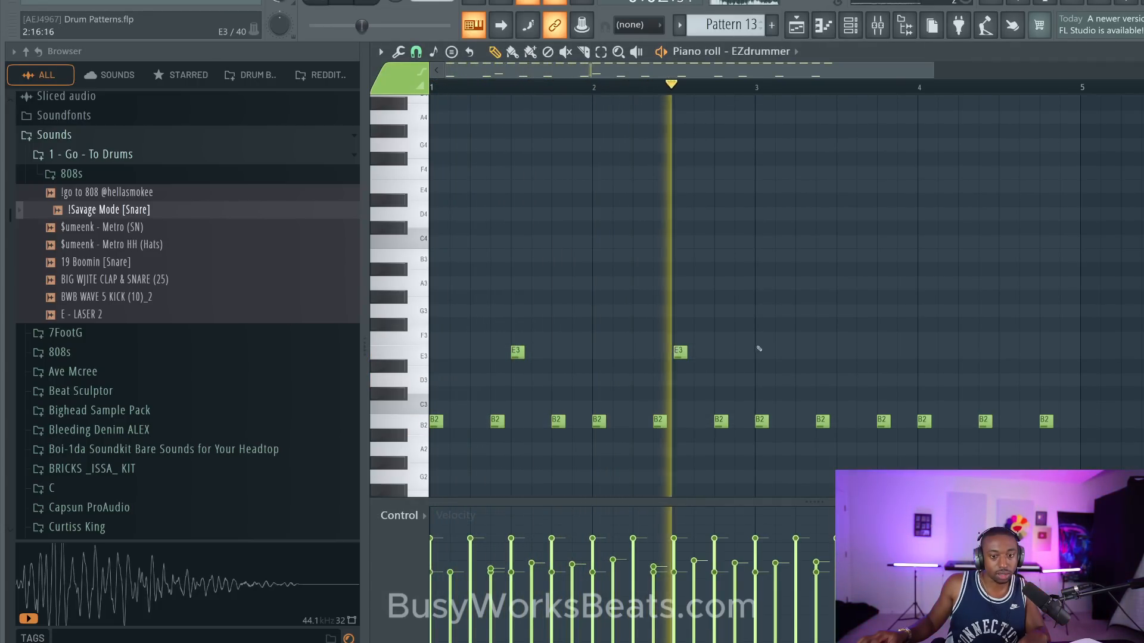
{"action": "left_click", "coordinate": [839, 351]}
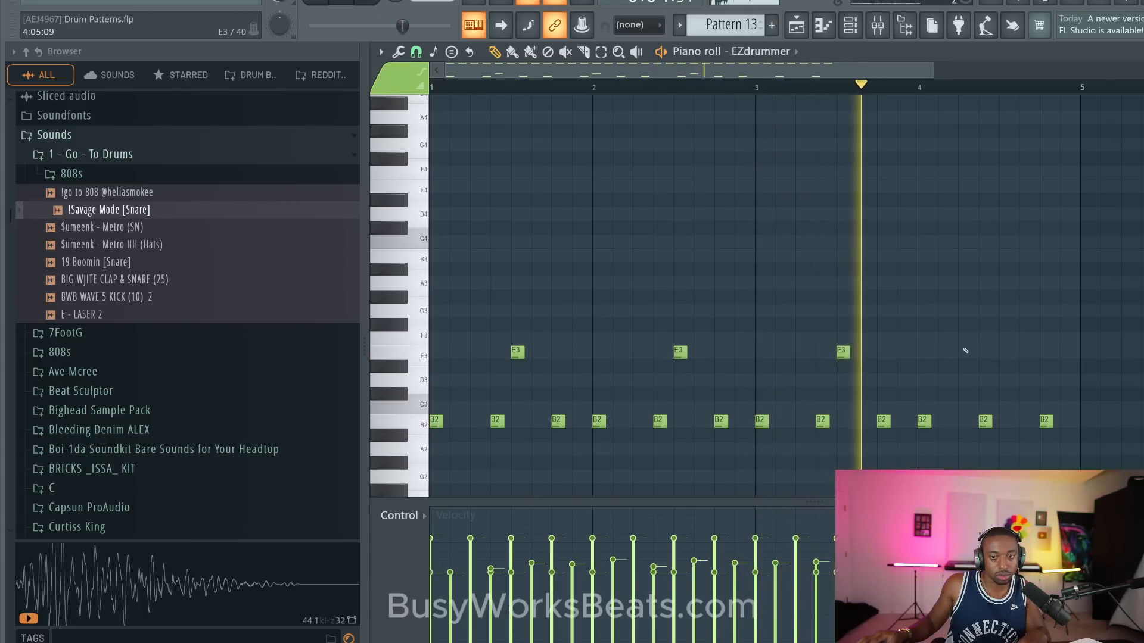
{"action": "left_click", "coordinate": [1003, 352]}
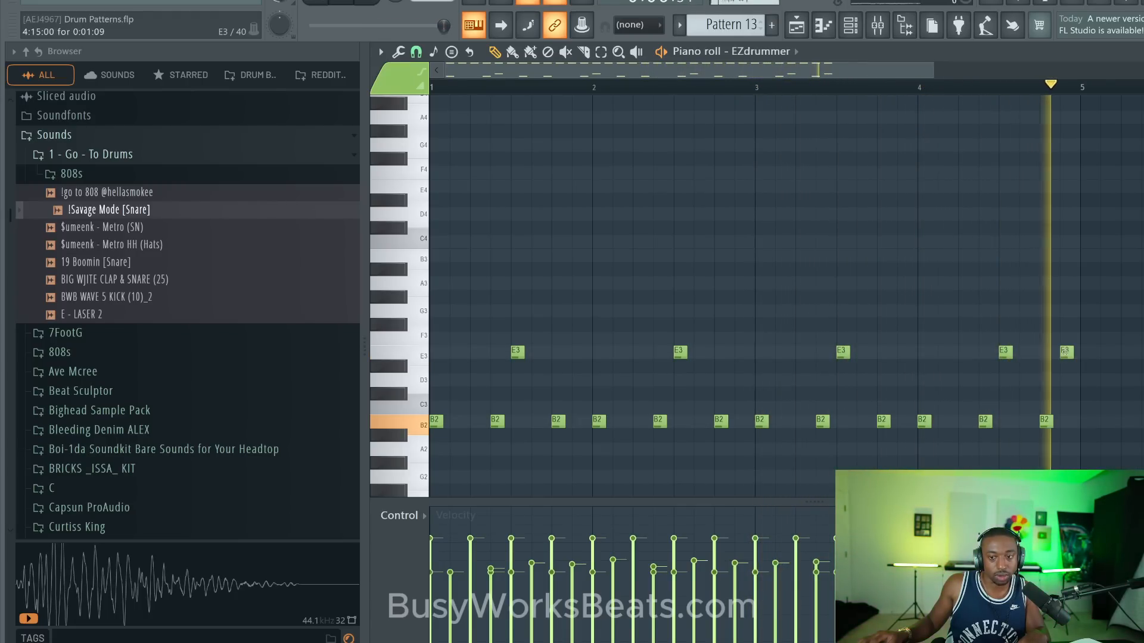
{"action": "left_click", "coordinate": [1065, 352]}
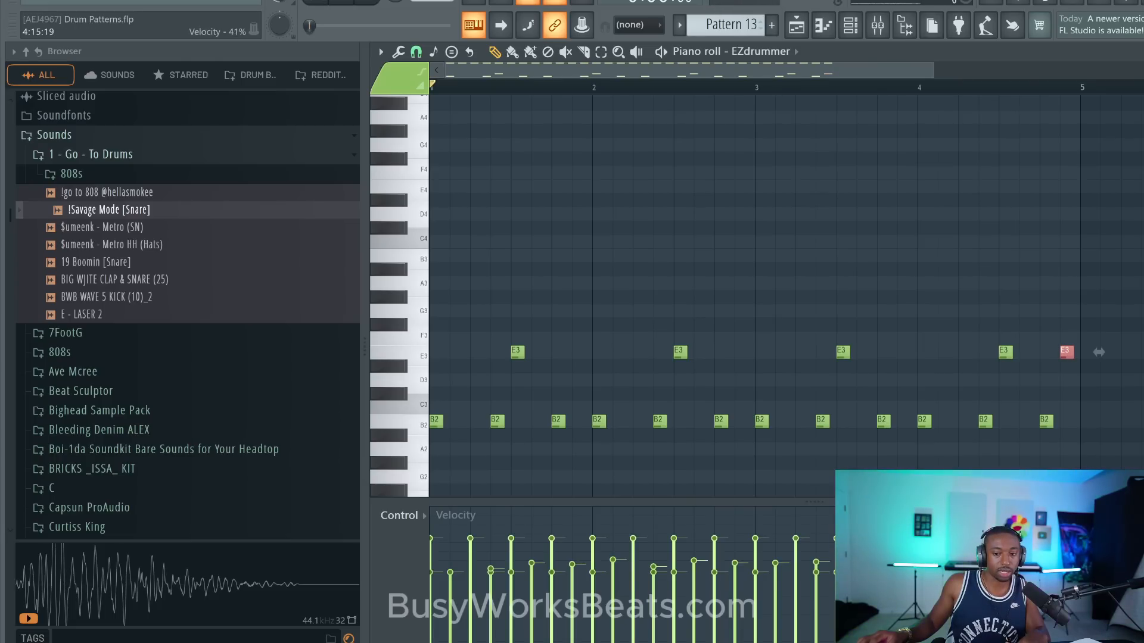
- Hide the browser, add an E3 note halfway through beat 3 of bar 4, and replay the pattern
{"action": "scroll", "coordinate": [873, 229], "scroll_direction": "down", "scroll_amount": 4}
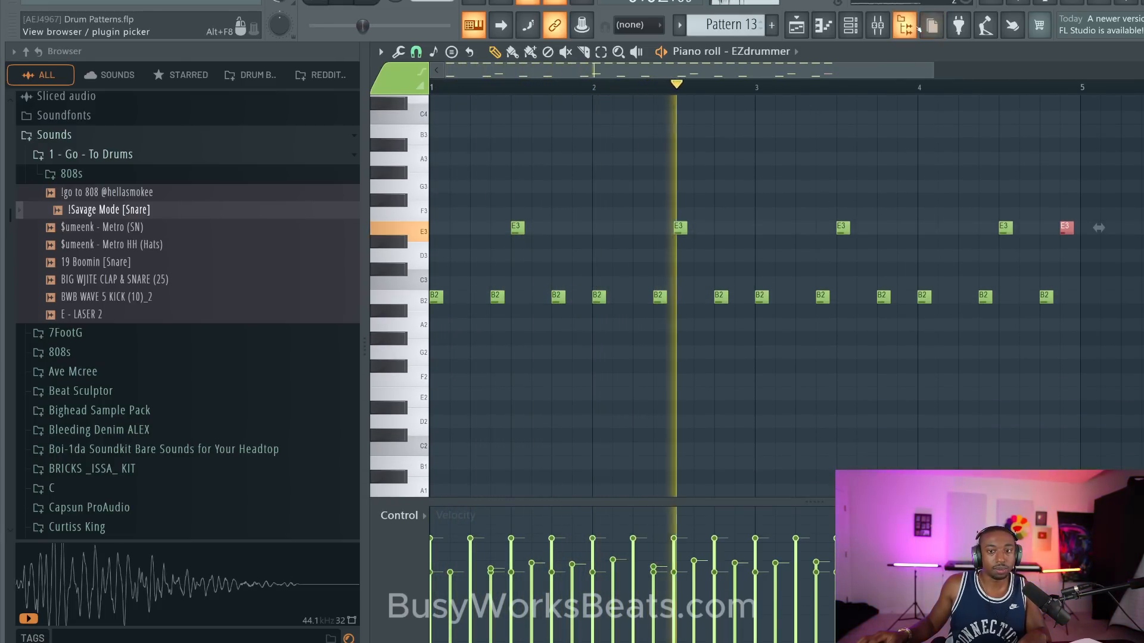
{"action": "key", "text": "alt+F8"}
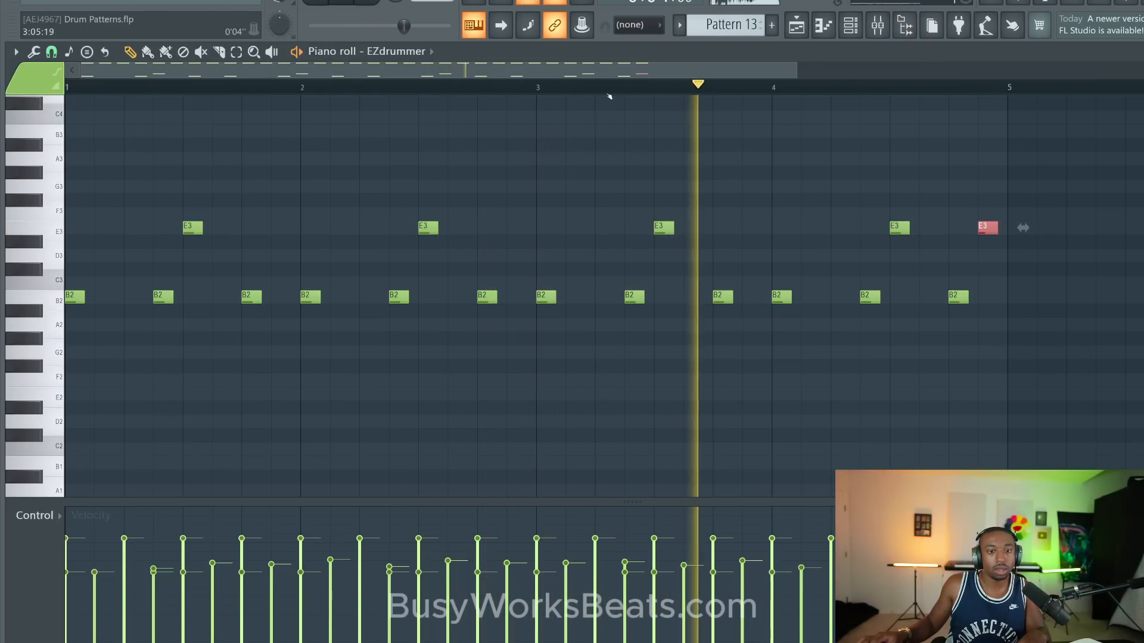
{"action": "scroll", "coordinate": [610, 95], "scroll_direction": "down", "scroll_amount": 4}
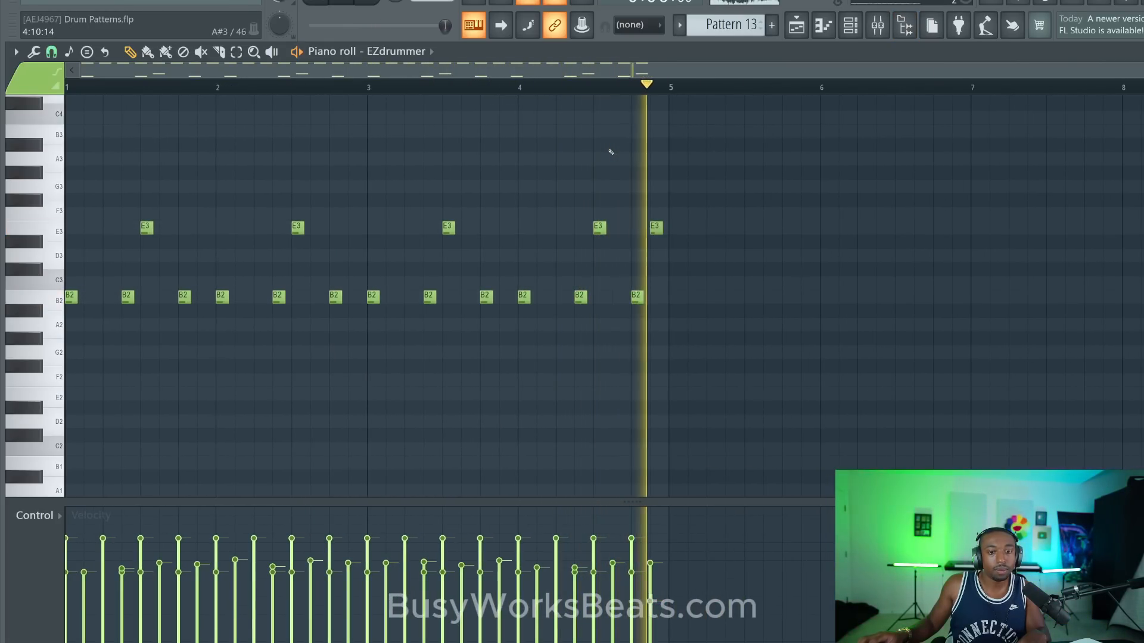
{"action": "left_click", "coordinate": [617, 228]}
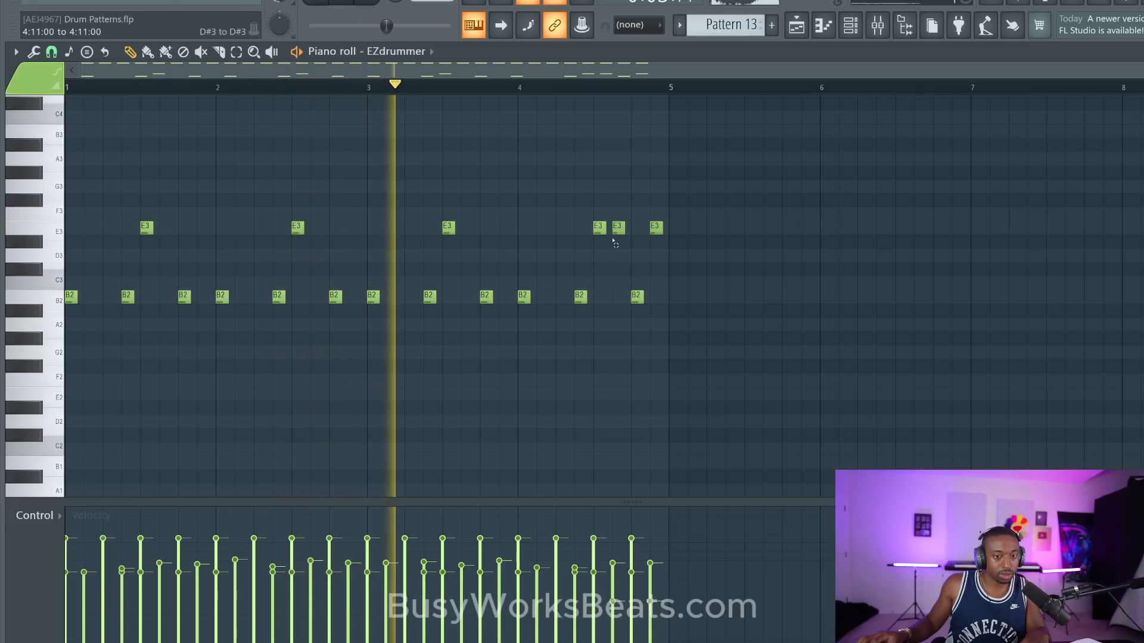
{"action": "left_click_drag", "start_coordinate": [674, 248], "coordinate": [111, 195]}
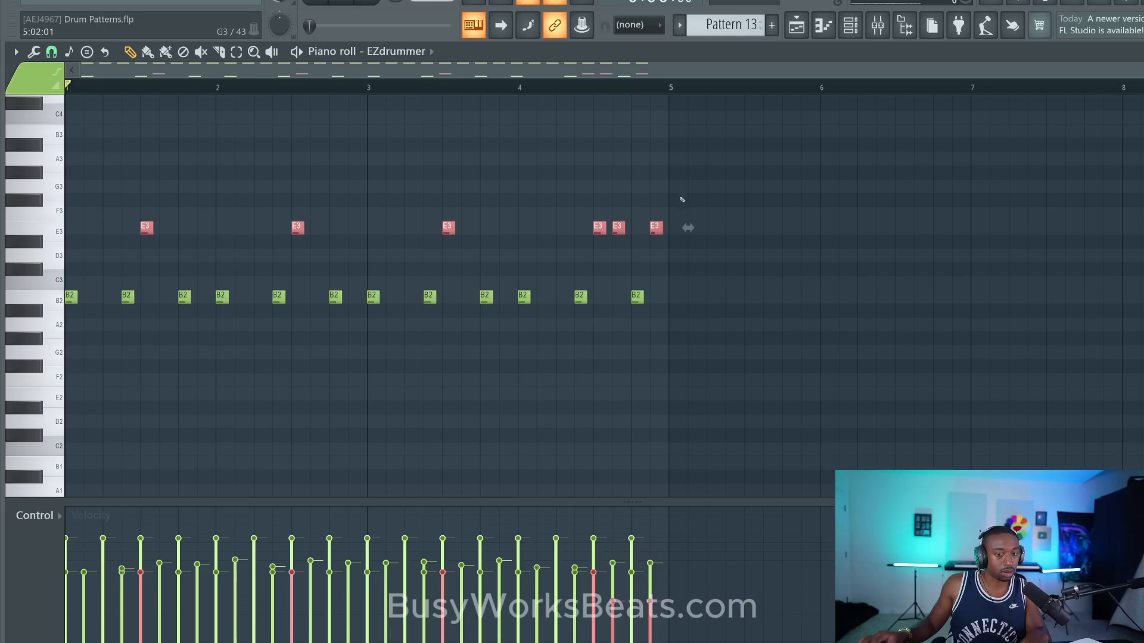
{"action": "key", "text": "space"}
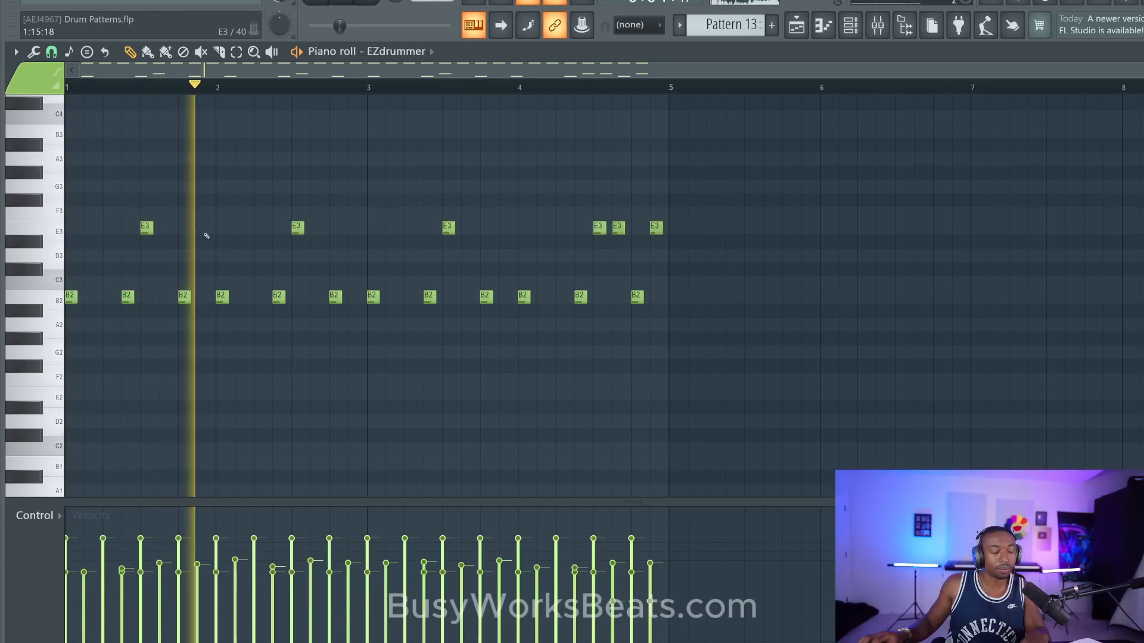
- Try a flam on the E3 hit in bar 2 while the pattern plays
{"action": "scroll", "coordinate": [207, 236], "scroll_direction": "up", "scroll_amount": 3}
{"action": "scroll", "coordinate": [206, 236], "scroll_direction": "up", "scroll_amount": 5}
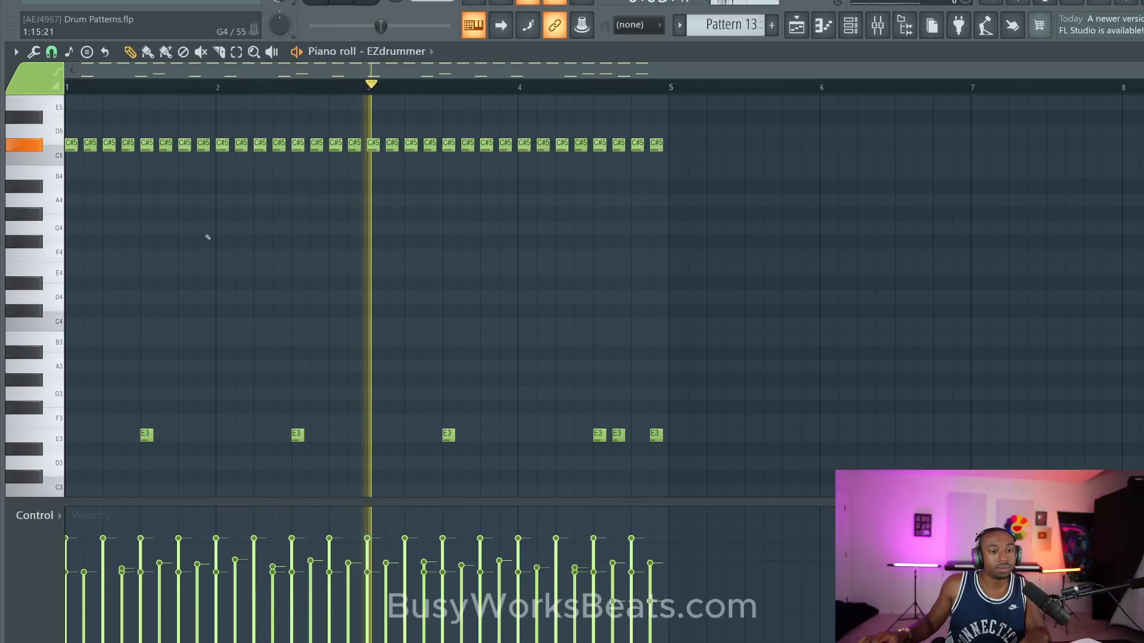
{"action": "scroll", "coordinate": [211, 236], "scroll_direction": "down", "scroll_amount": 2}
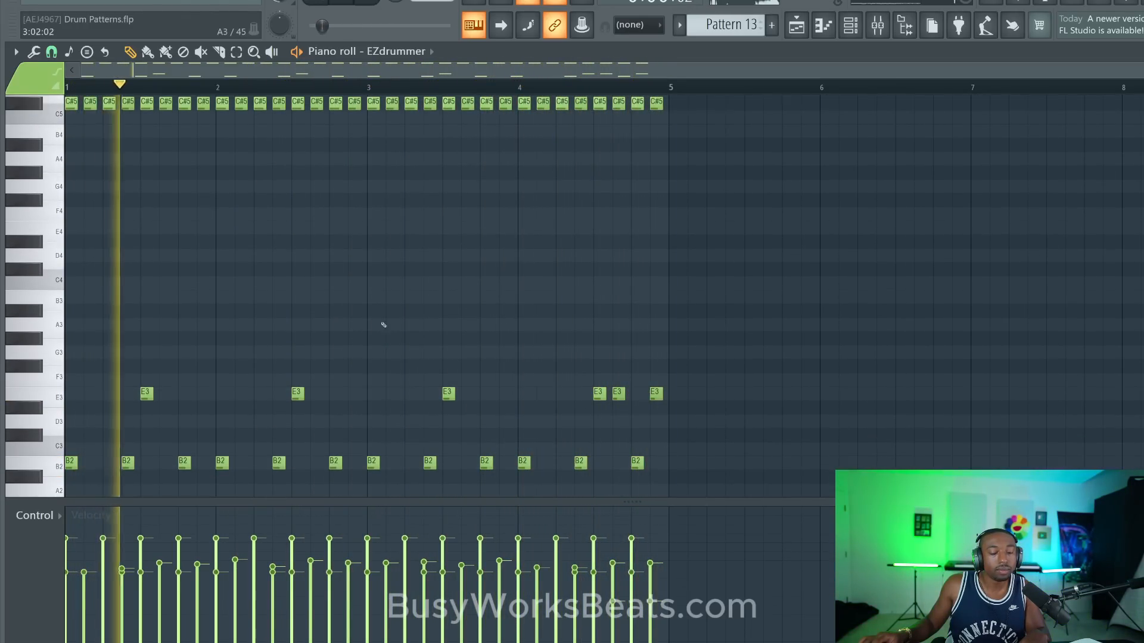
{"action": "left_click_drag", "start_coordinate": [331, 398], "coordinate": [281, 387]}
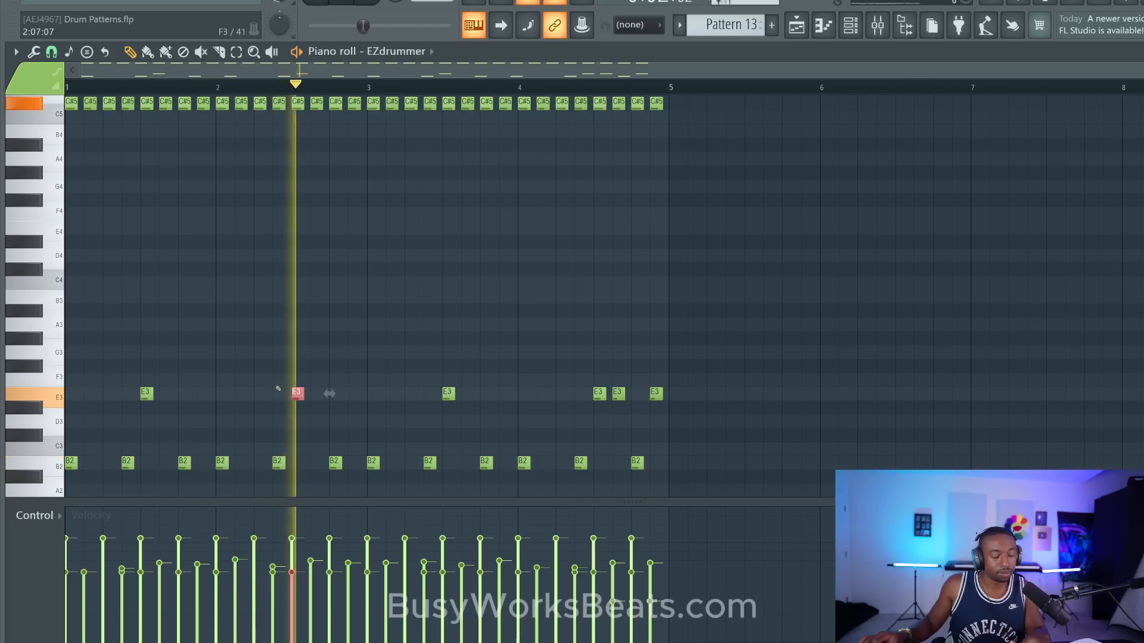
{"action": "key", "text": "alt+f"}
{"action": "key", "text": "Return"}
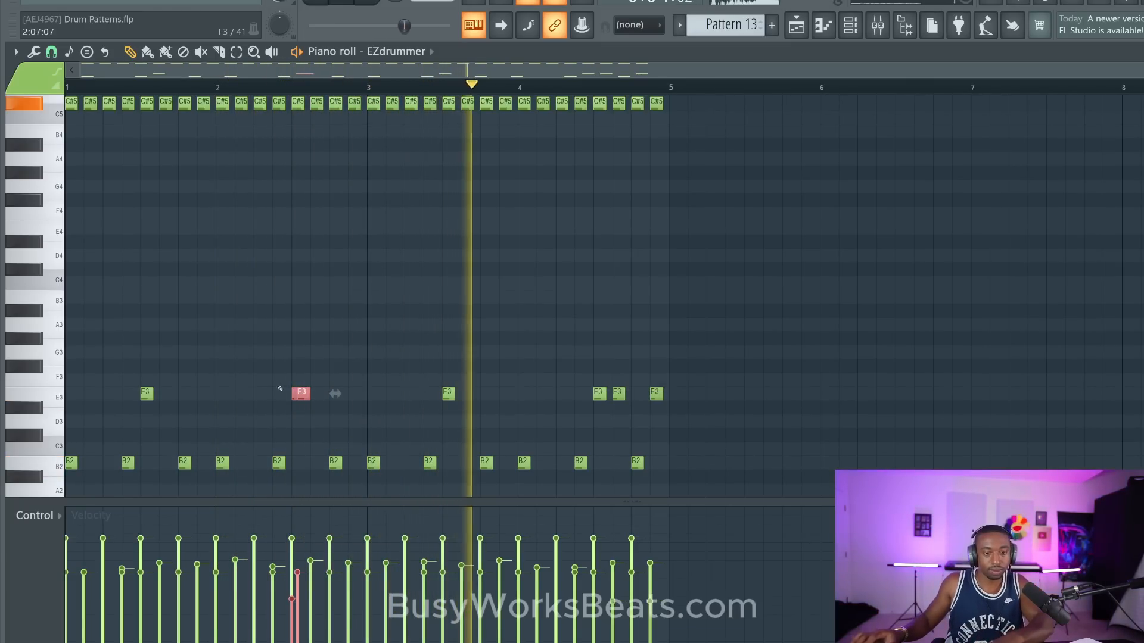
- Add an E3 note halfway through beat 1 of bar 4 and apply a flam to it
{"action": "left_click", "coordinate": [538, 394]}
{"action": "left_click", "coordinate": [537, 396], "text": "ctrl"}
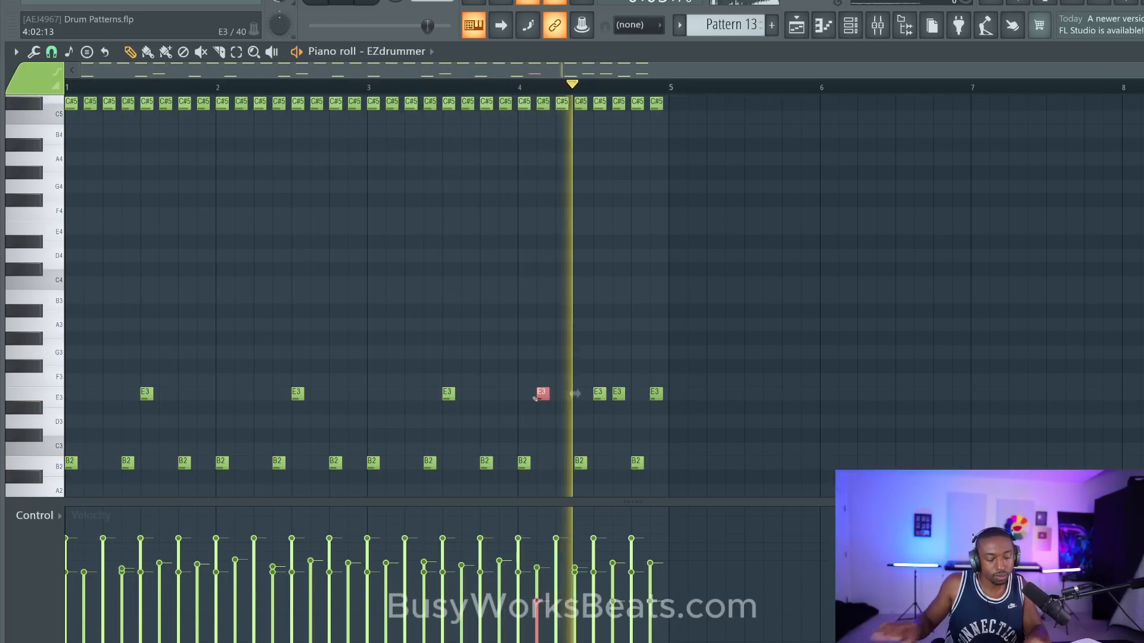
{"action": "key", "text": "alt+f"}
{"action": "key", "text": "Return"}
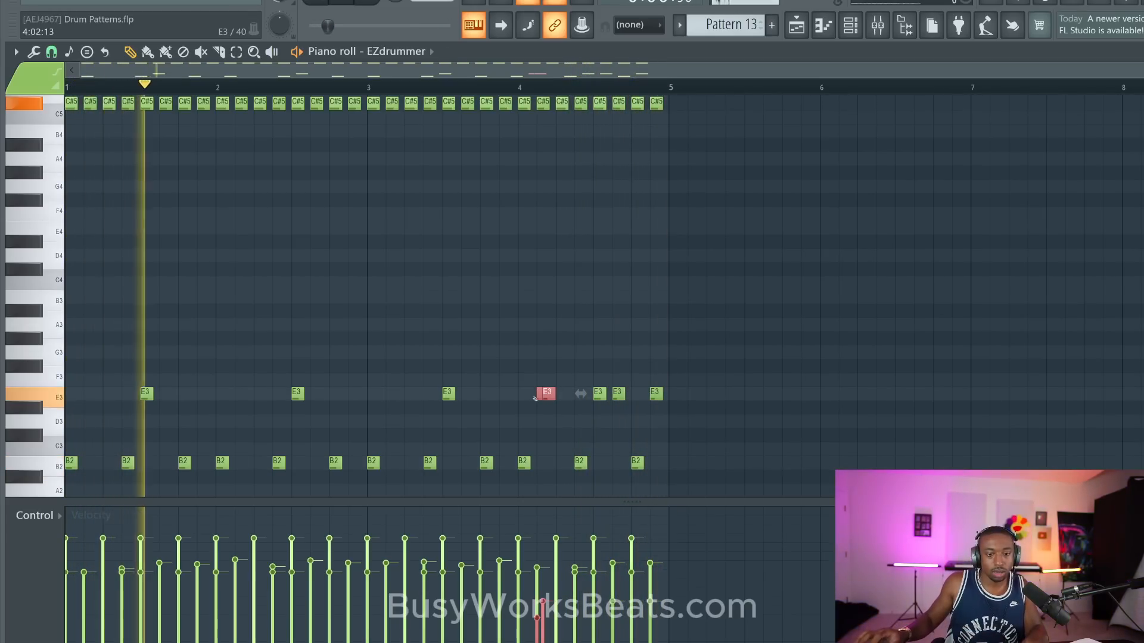
- Raise the velocity of the flammed E3 pair in bar 4 and listen to the pattern
{"action": "left_click", "coordinate": [576, 357], "text": "ctrl"}
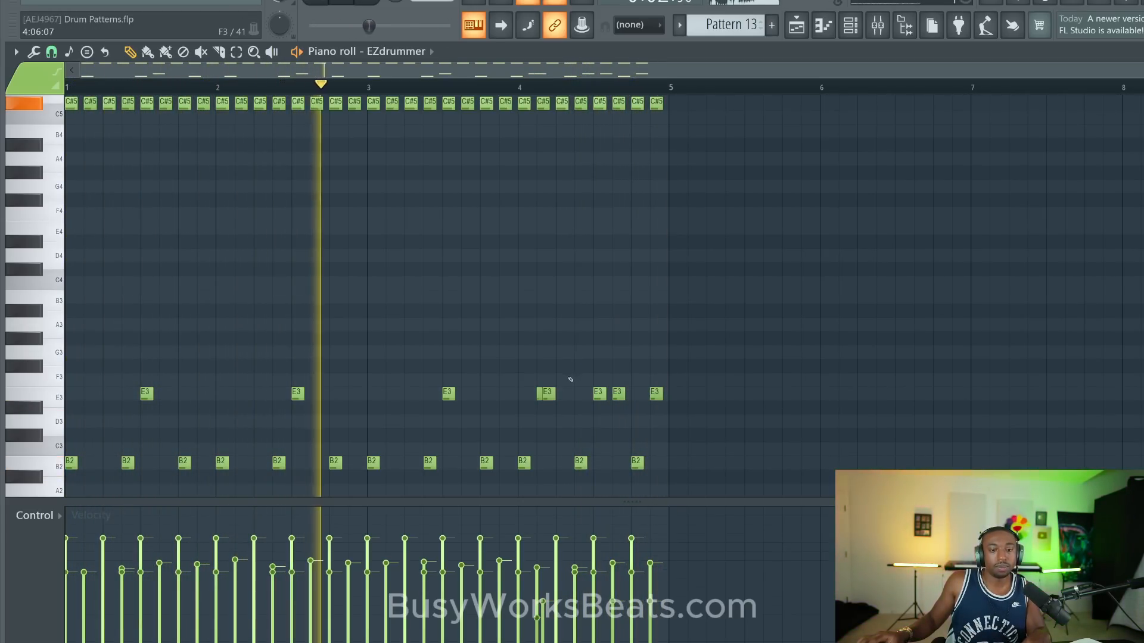
{"action": "left_click", "coordinate": [545, 394], "text": "ctrl"}
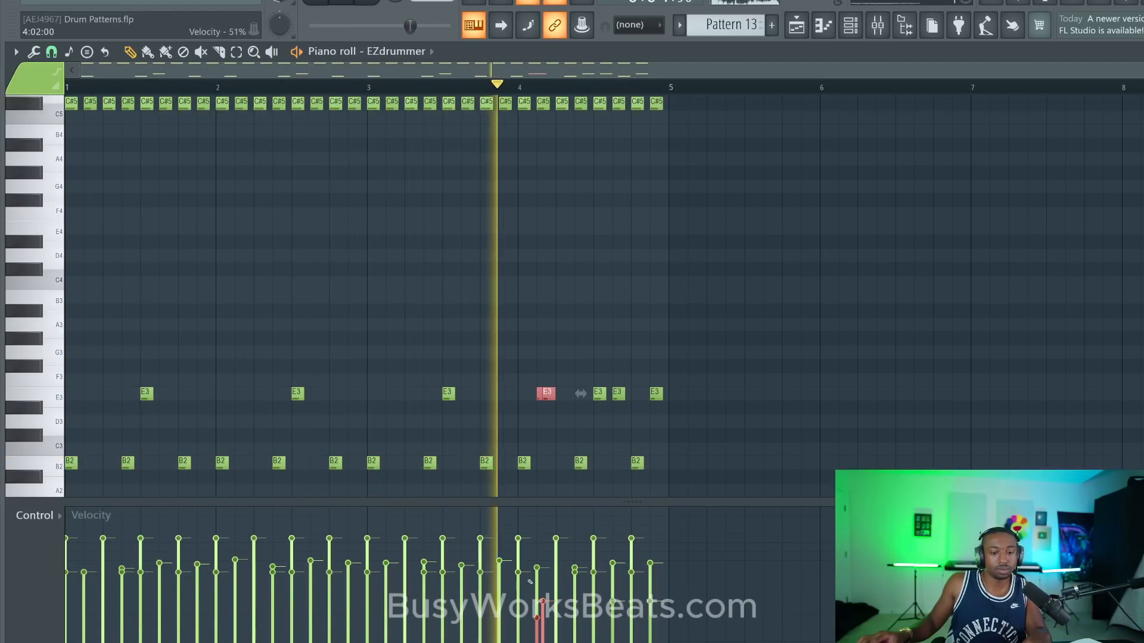
{"action": "left_click", "coordinate": [573, 432], "text": "ctrl"}
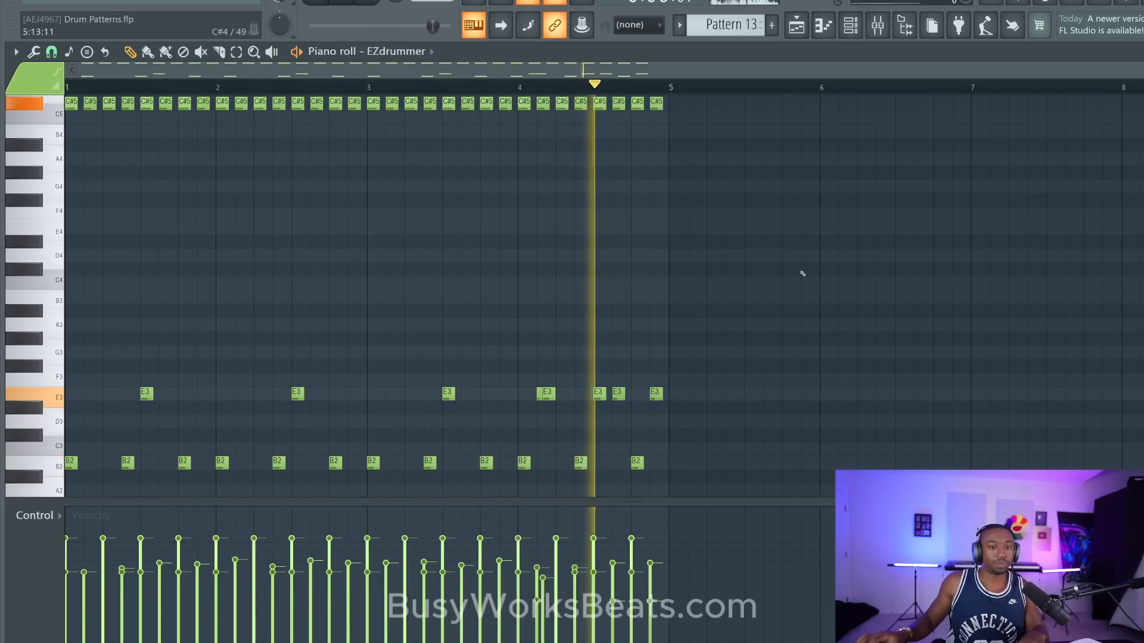
{"action": "key", "text": "space"}
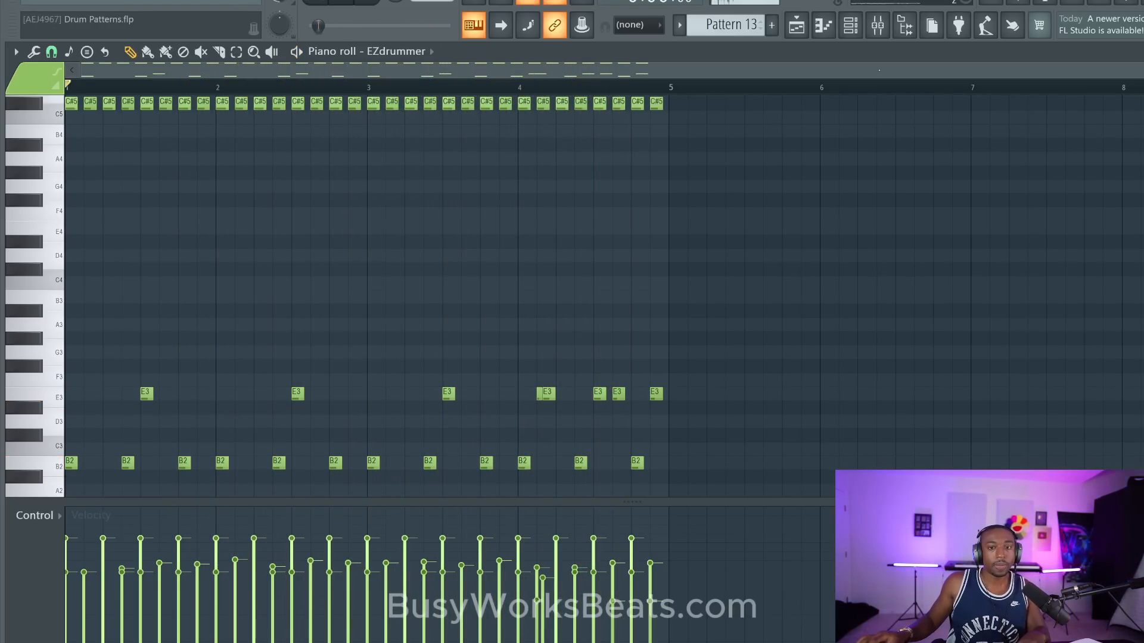
- Place Pattern 13 at bar 9 on playlist Track 3 and a unique copy, Pattern 14, at bar 13
{"action": "left_click", "coordinate": [792, 30]}
{"action": "left_click", "coordinate": [647, 203]}
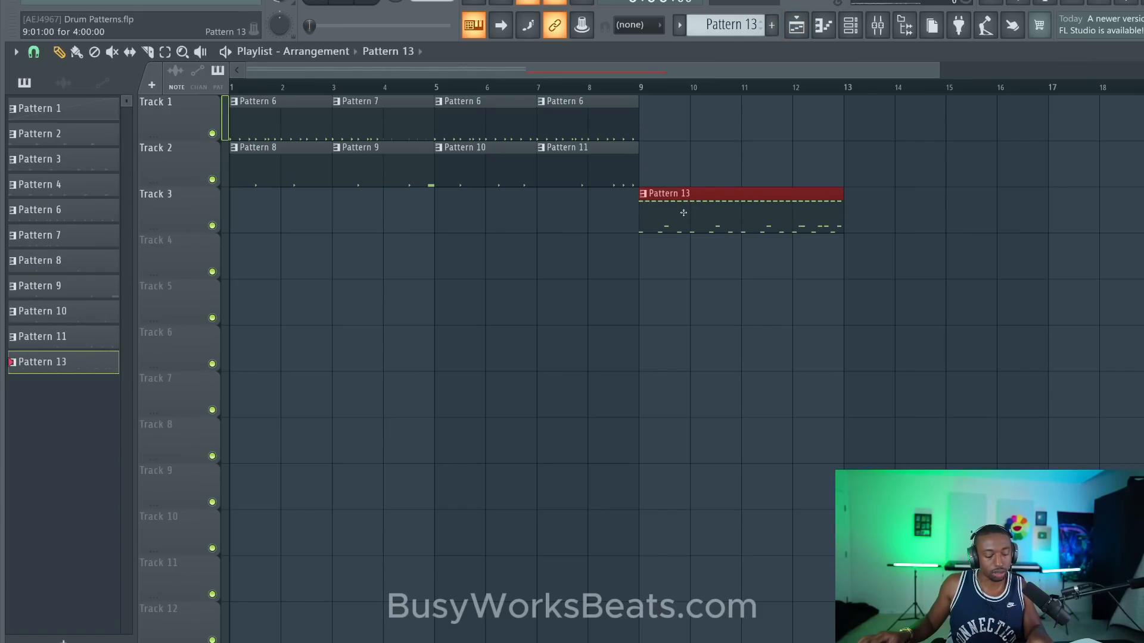
{"action": "left_click", "coordinate": [884, 218]}
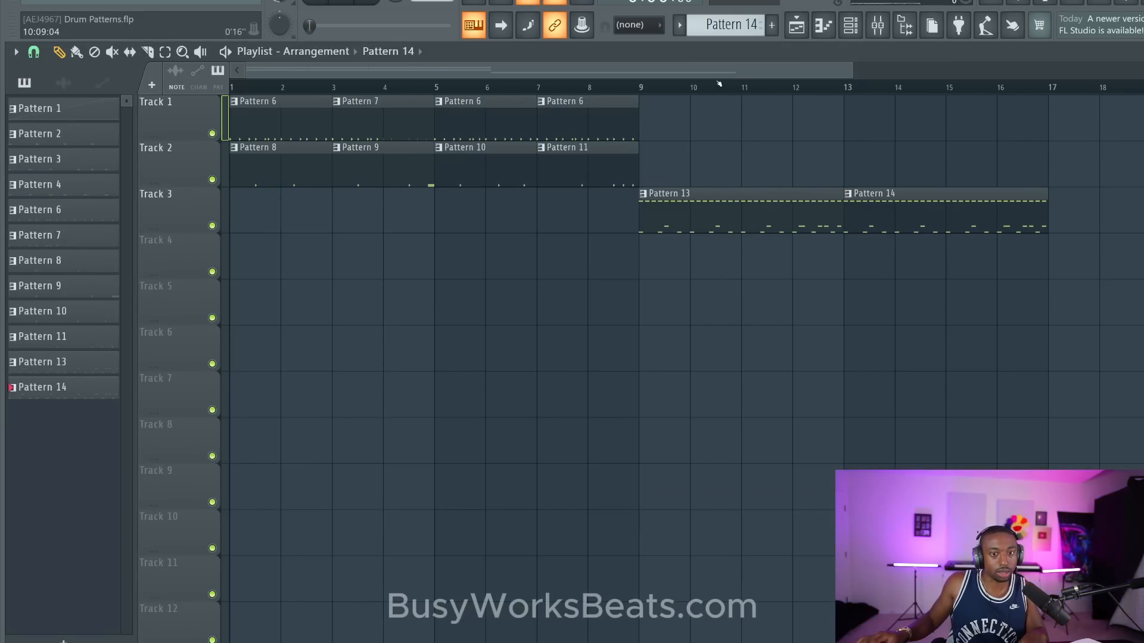
{"action": "left_click_drag", "start_coordinate": [812, 77], "coordinate": [1050, 76]}
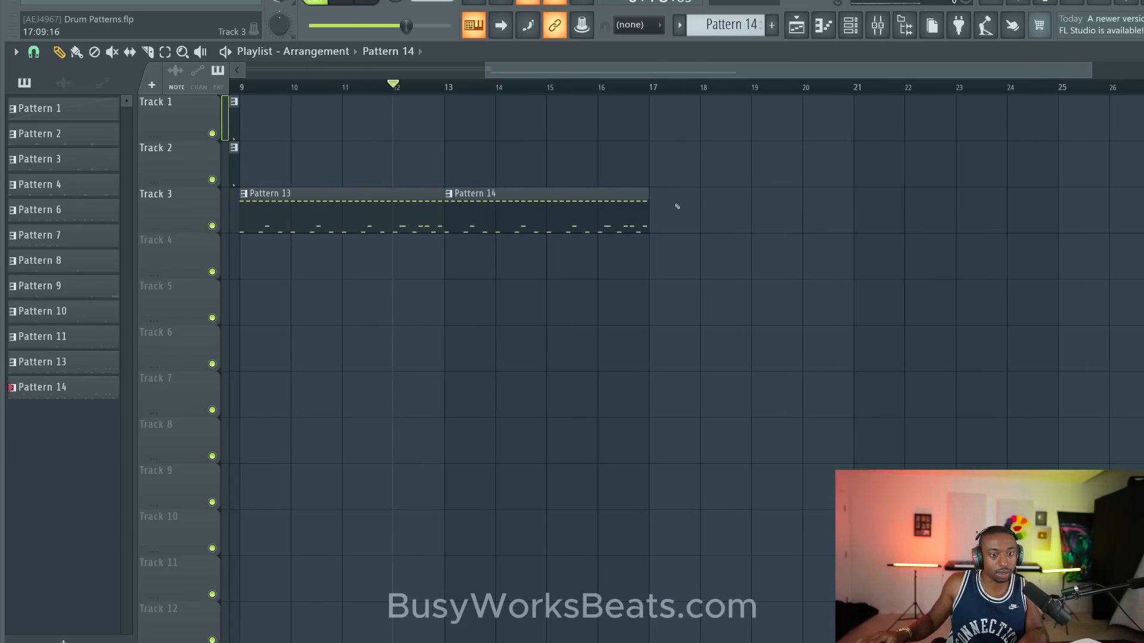
- Open Pattern 13 from its clip and remove the extra bar 4 E3 hits, keeping only the one on beat 3
{"action": "left_click", "coordinate": [244, 195]}
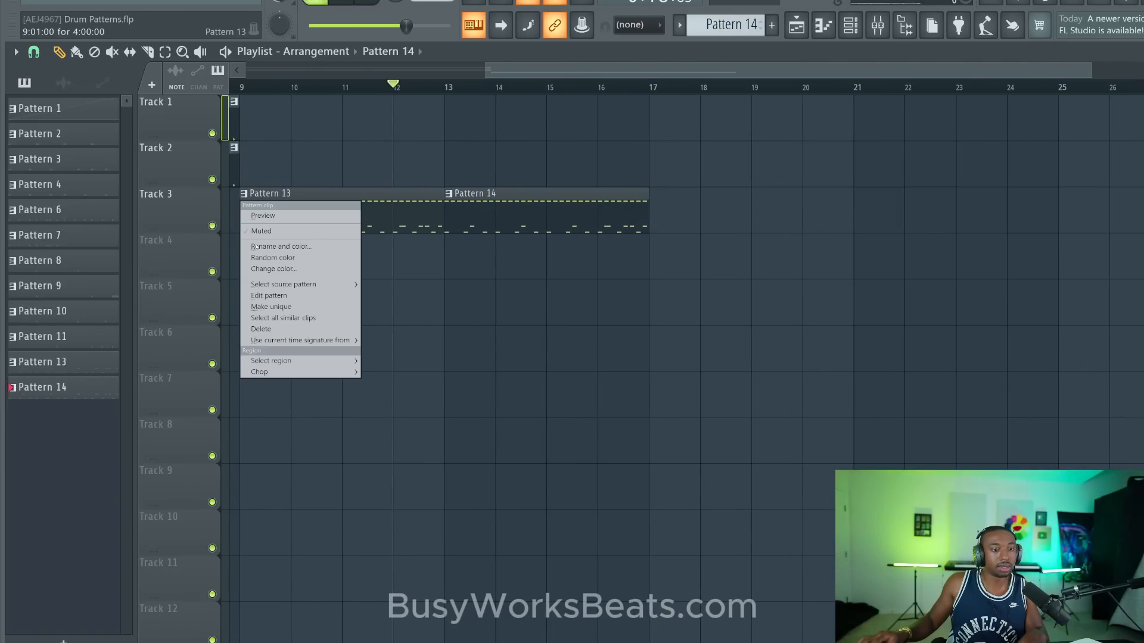
{"action": "left_click", "coordinate": [310, 194]}
{"action": "double_click", "coordinate": [327, 200]}
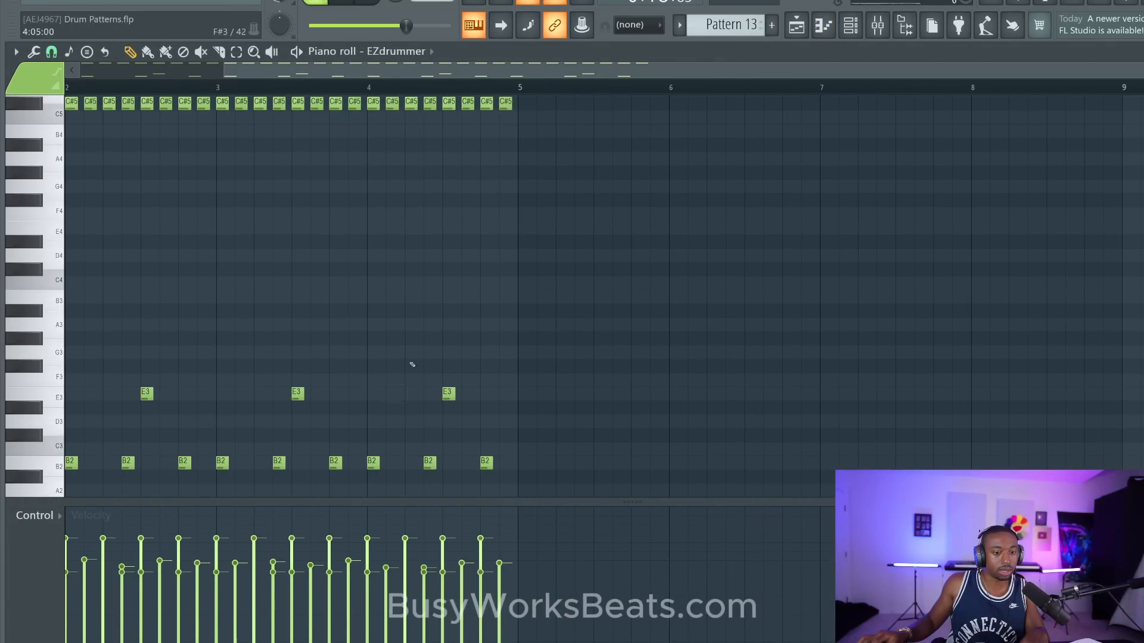
- Return to the playlist, select bars 9 to 16, and duplicate the Pattern 13 and Pattern 14 clips along Track 3
{"action": "left_click", "coordinate": [792, 28]}
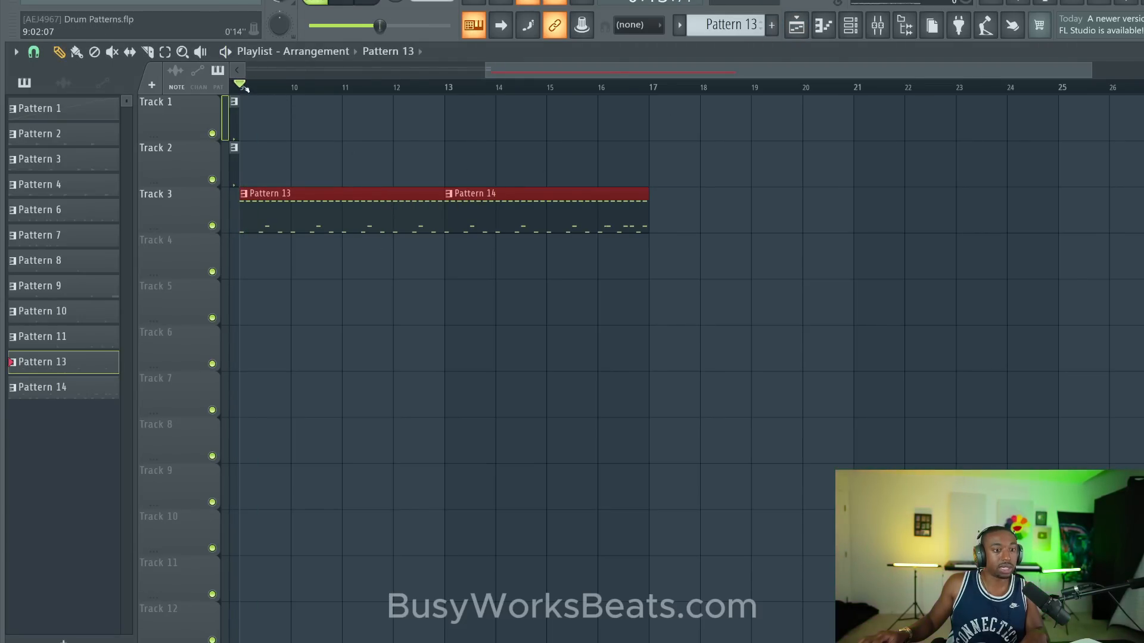
{"action": "left_click_drag", "start_coordinate": [246, 87], "coordinate": [608, 127]}
{"action": "key", "text": "ctrl+b"}
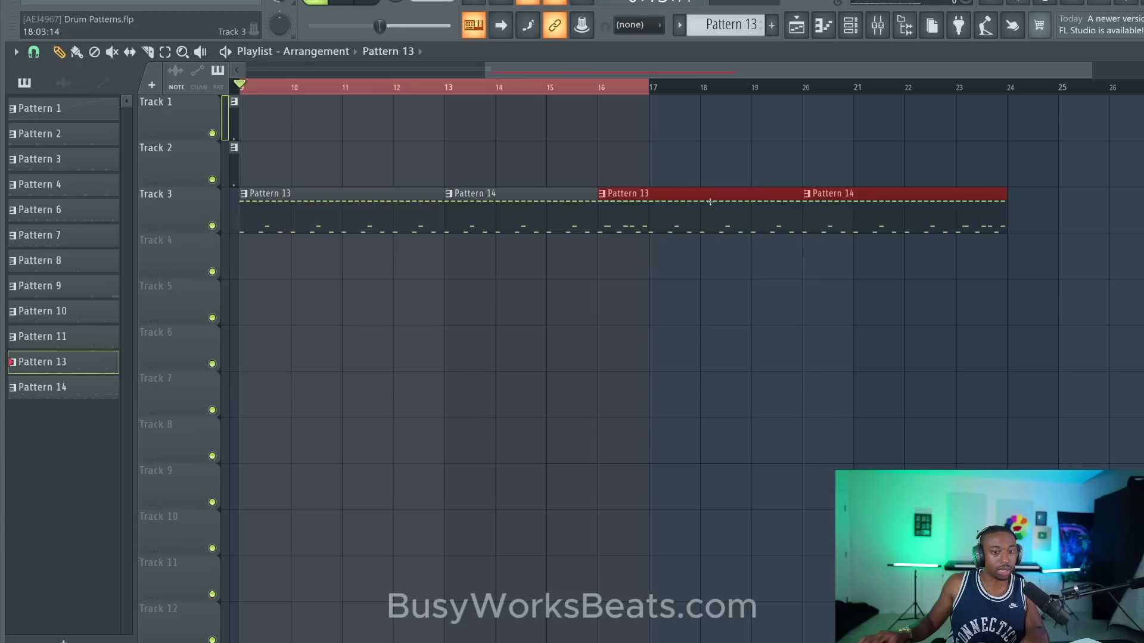
- Move the duplicated Pattern 13 and Pattern 14 clips on Track 3 to start at bar 17, and set the playback selection to bars 9 to 24
{"action": "left_click_drag", "start_coordinate": [736, 203], "coordinate": [1000, 259]}
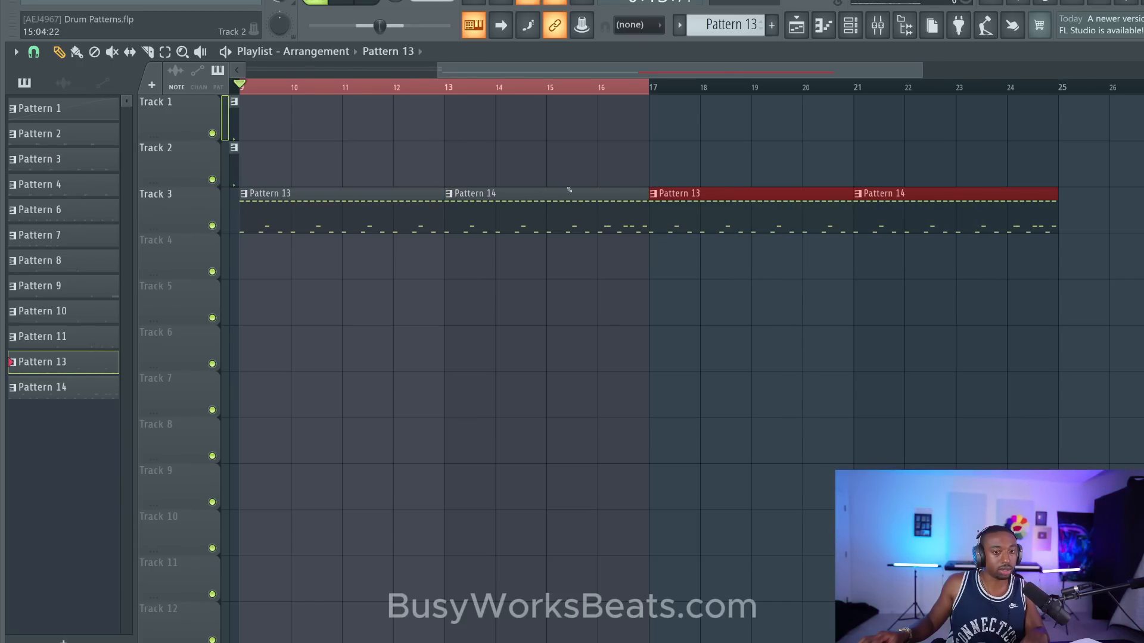
{"action": "left_click_drag", "start_coordinate": [1072, 89], "coordinate": [280, 105]}
{"action": "left_click", "coordinate": [521, 124], "text": "ctrl"}
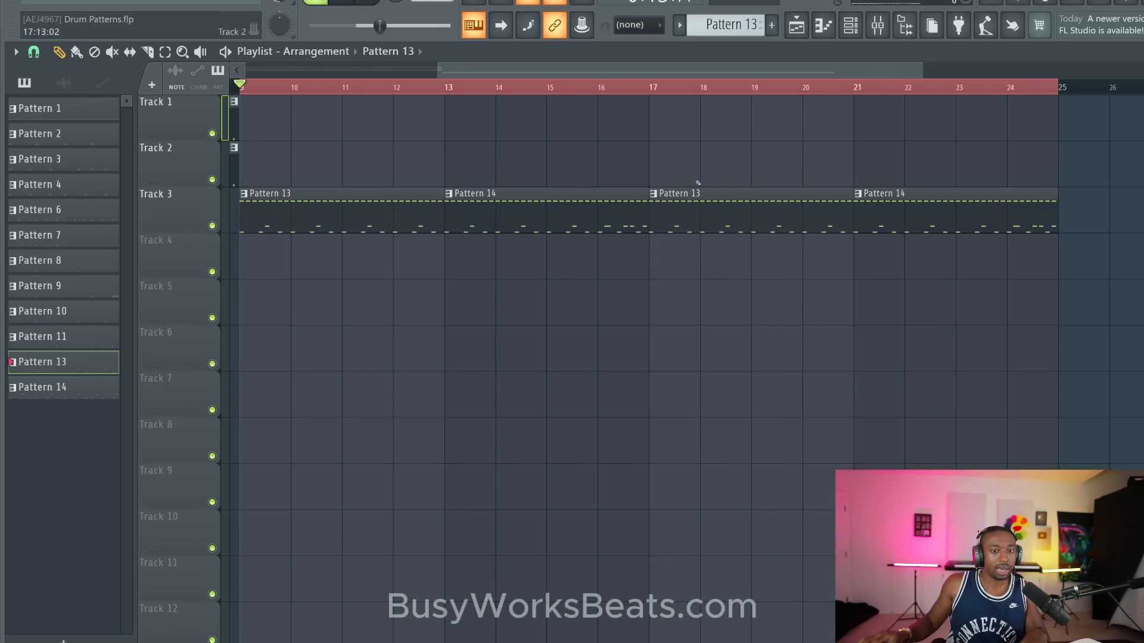
- Make the Track 3 clips at bar 17 and bar 21 unique patterns
{"action": "right_click", "coordinate": [656, 194]}
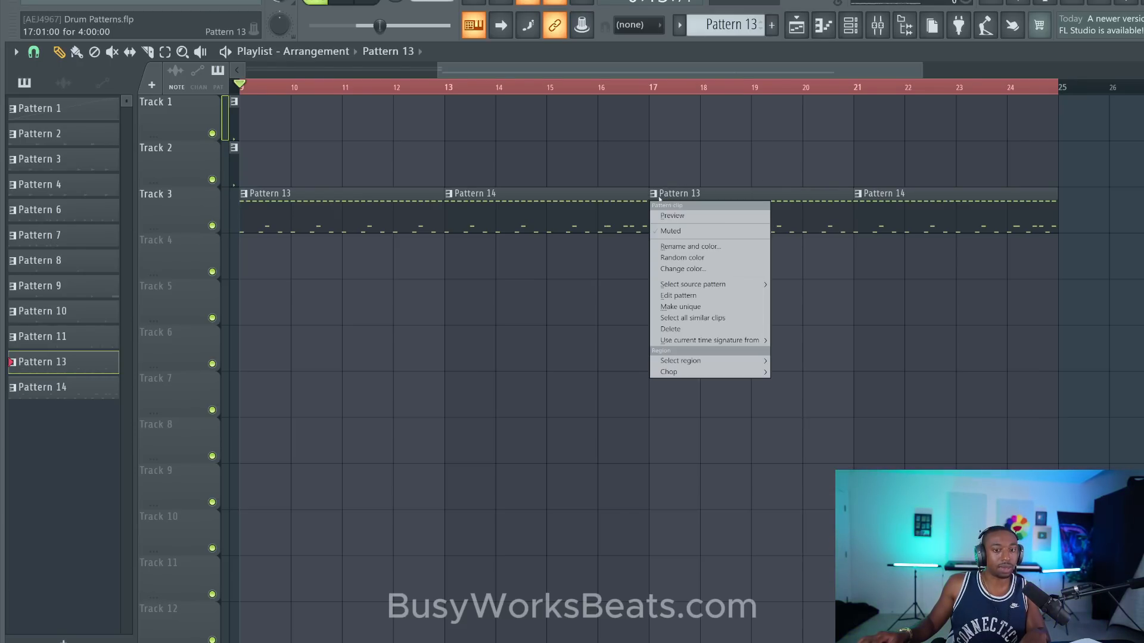
{"action": "left_click", "coordinate": [691, 308]}
{"action": "right_click", "coordinate": [861, 194]}
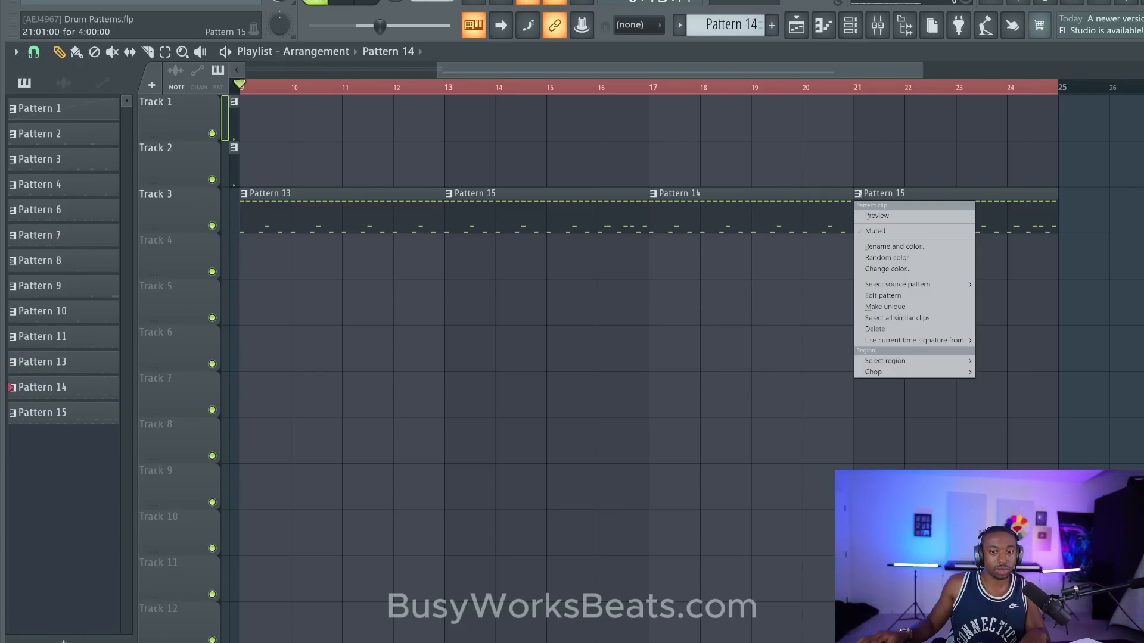
{"action": "left_click", "coordinate": [887, 307]}
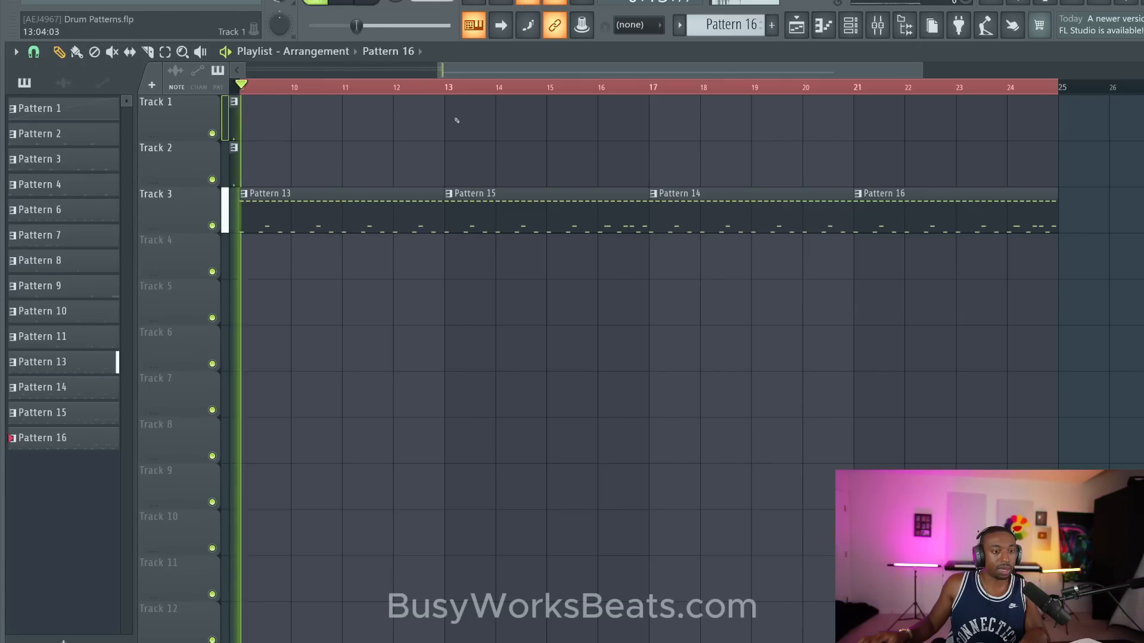
- Play the arrangement from bar 9 and save the project
{"action": "key", "text": "space"}
{"action": "key", "text": "ctrl+s"}
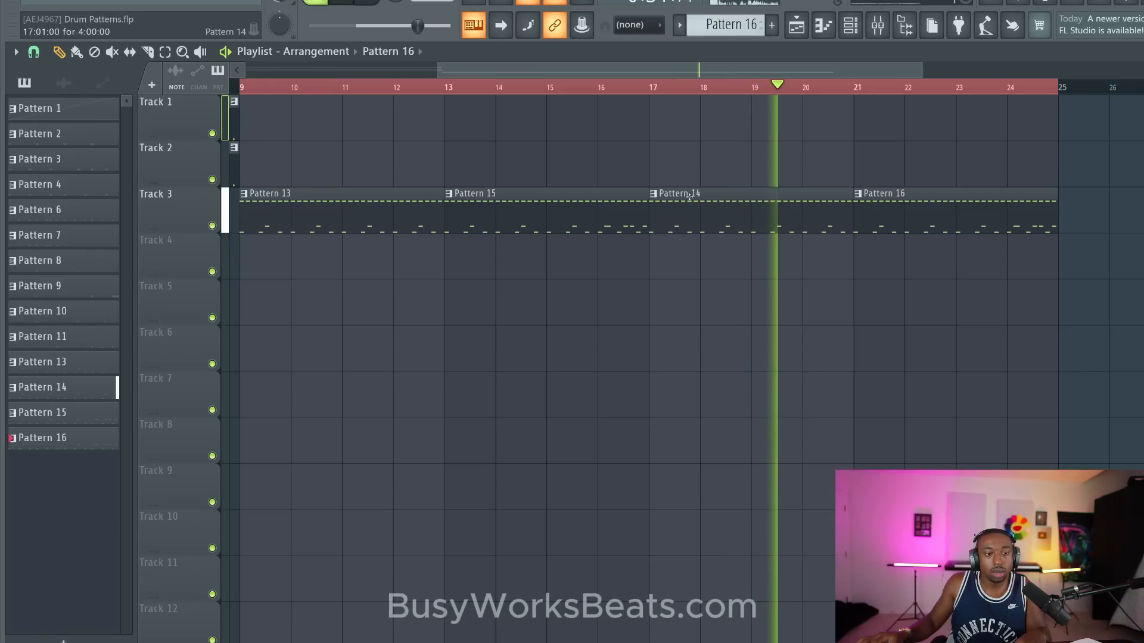
{"action": "key", "text": "space"}
- Open Pattern 14 from its clip at bar 17 in the EZdrummer piano roll
{"action": "left_click_drag", "start_coordinate": [652, 92], "coordinate": [884, 106]}
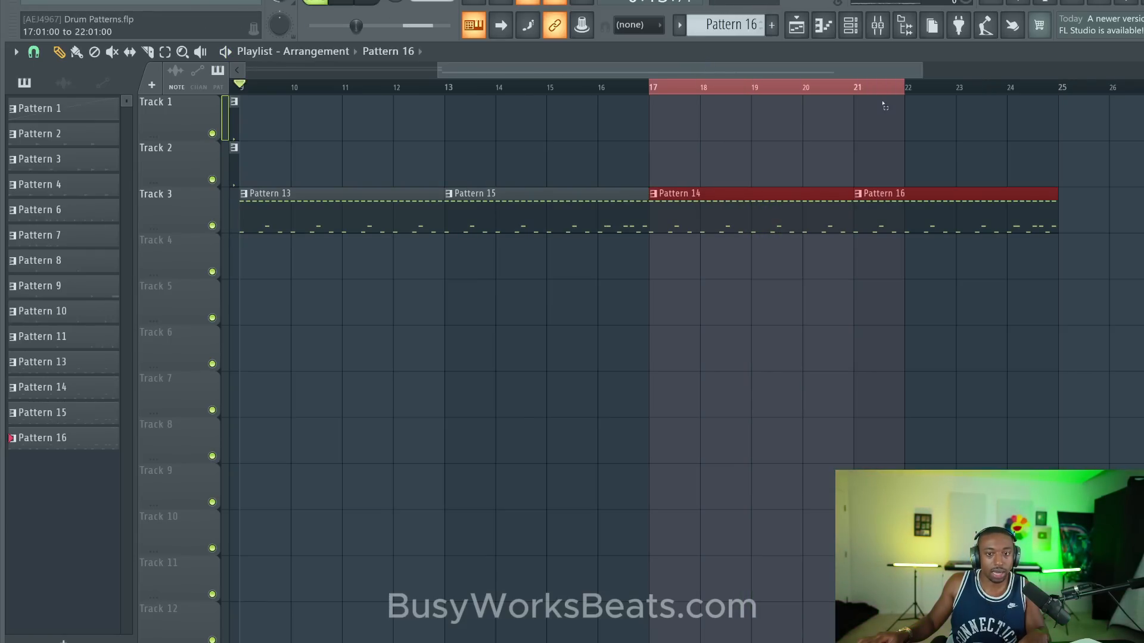
{"action": "double_click", "coordinate": [748, 213]}
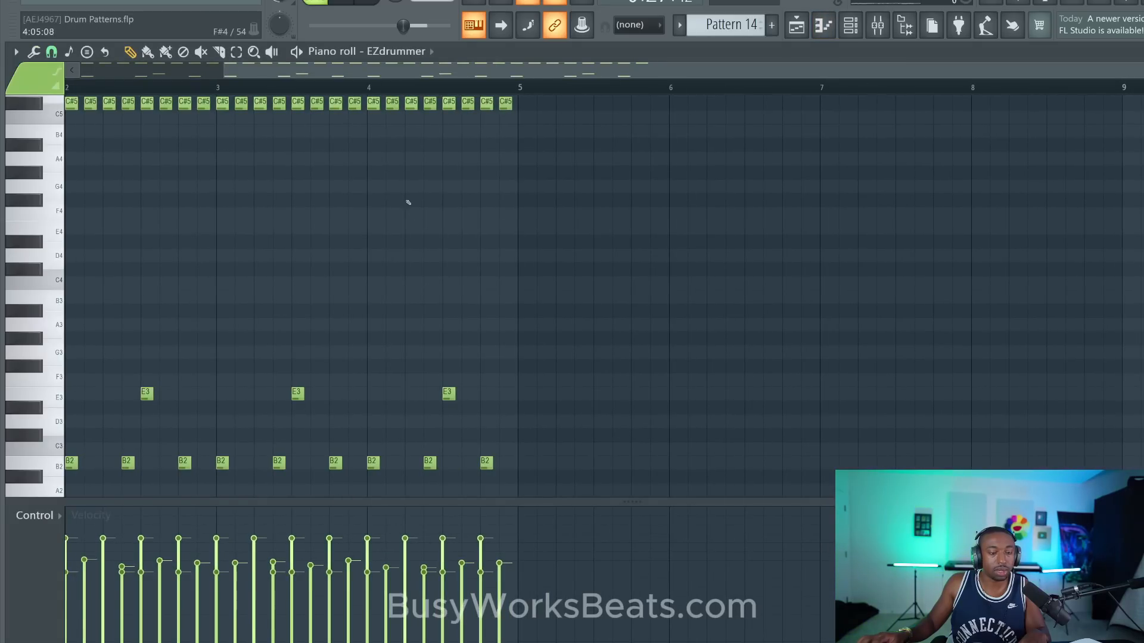
{"action": "key", "text": "space"}
{"action": "scroll", "coordinate": [301, 222], "scroll_direction": "up", "scroll_amount": 3}
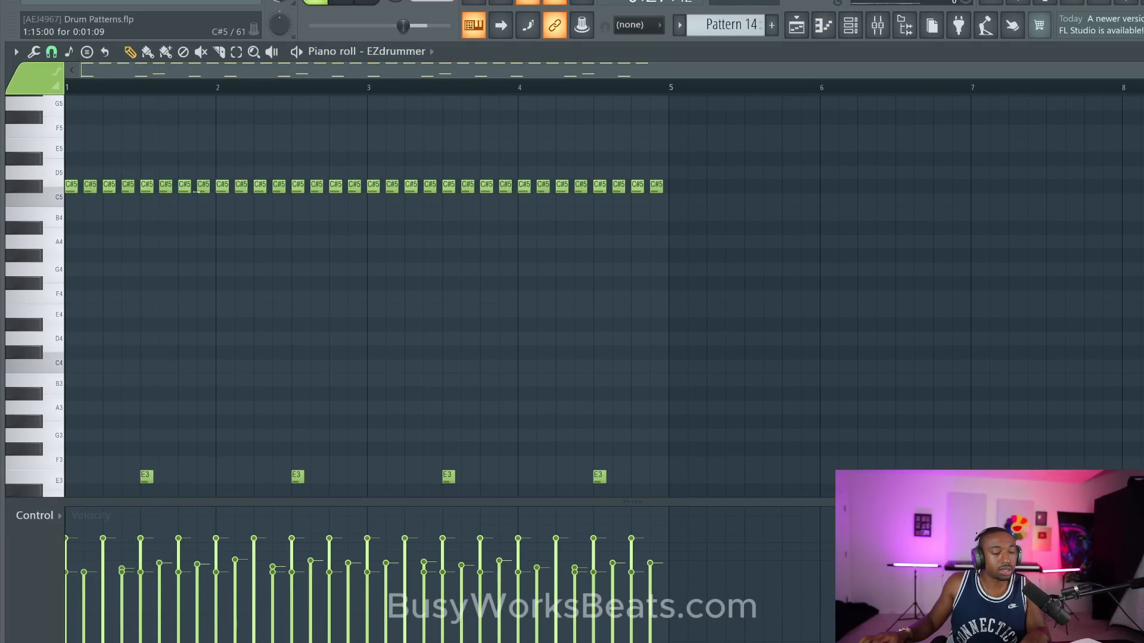
- Enlarge the control lane, show note repeat, give the last C#5 hit of bar 2 a 1/32 dotted repeat, and listen to it
{"action": "left_click", "coordinate": [45, 516]}
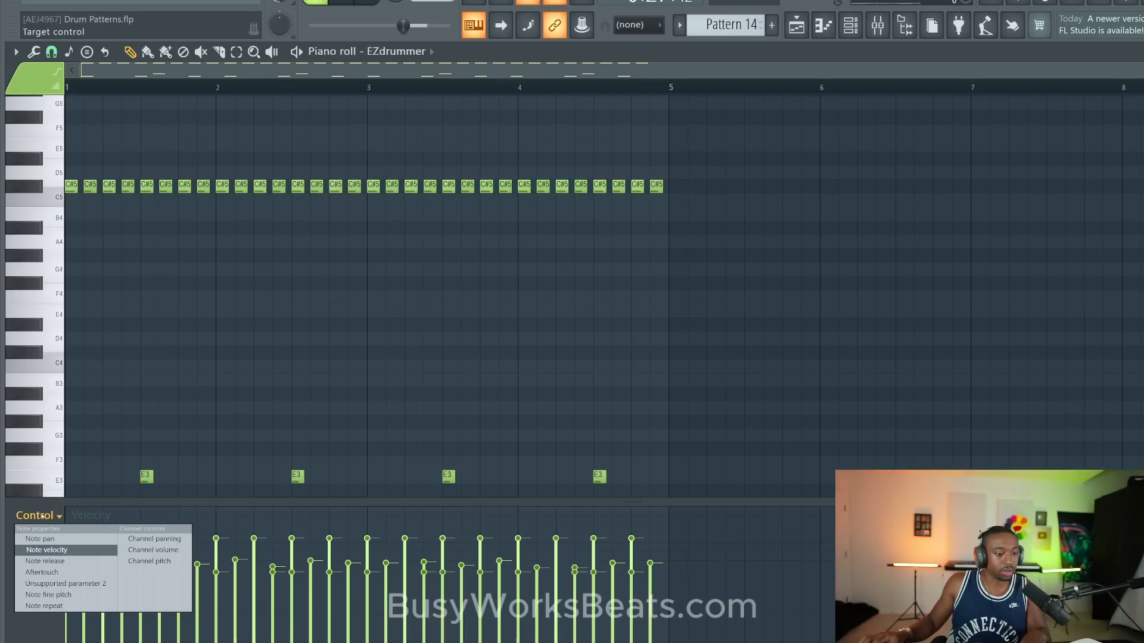
{"action": "right_click", "coordinate": [209, 383]}
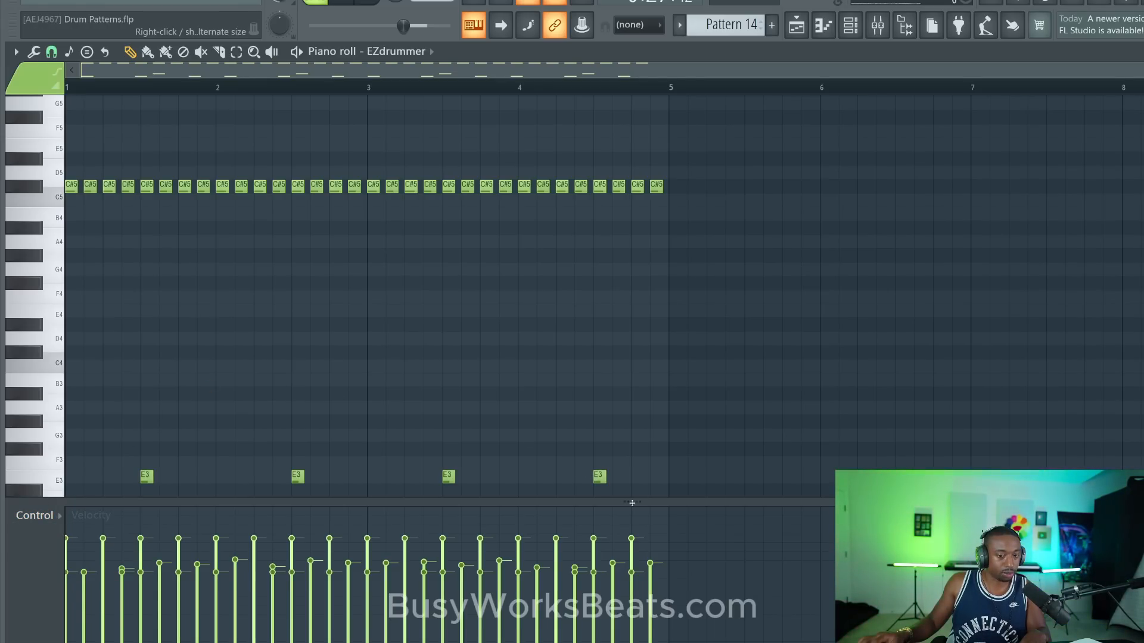
{"action": "left_click_drag", "start_coordinate": [632, 503], "coordinate": [619, 451]}
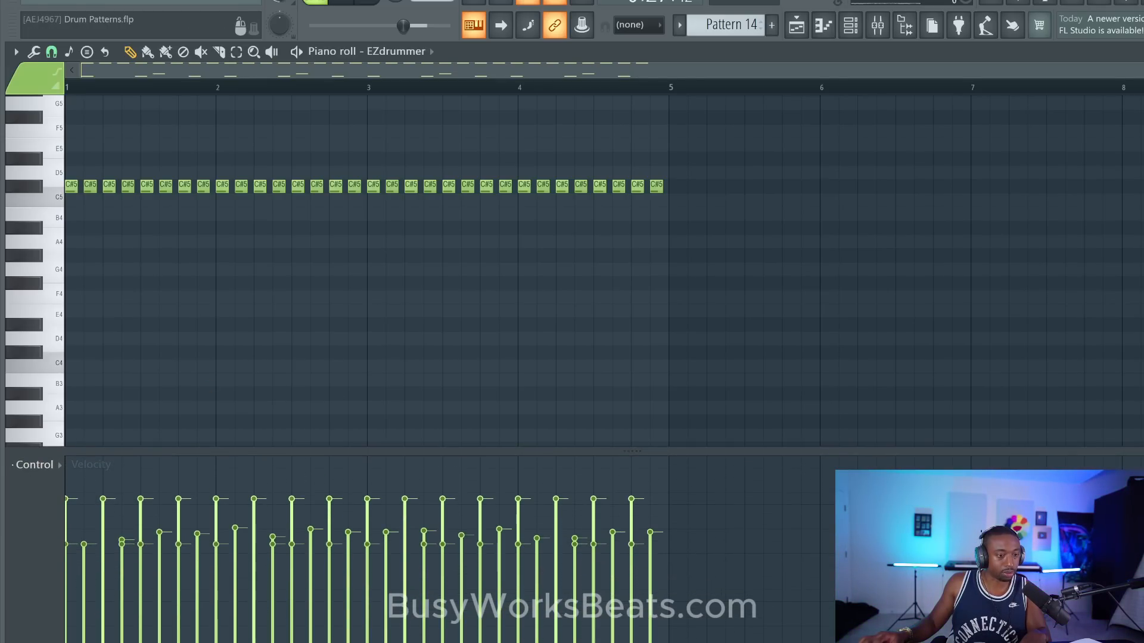
{"action": "left_click", "coordinate": [36, 465]}
{"action": "left_click", "coordinate": [66, 554]}
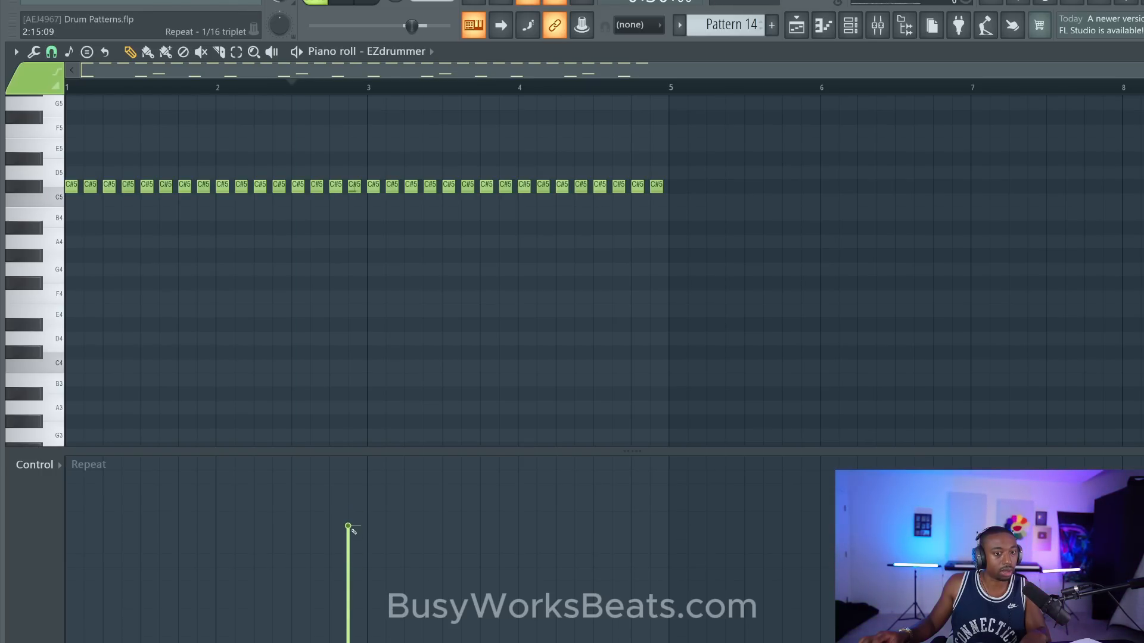
{"action": "key", "text": "space"}
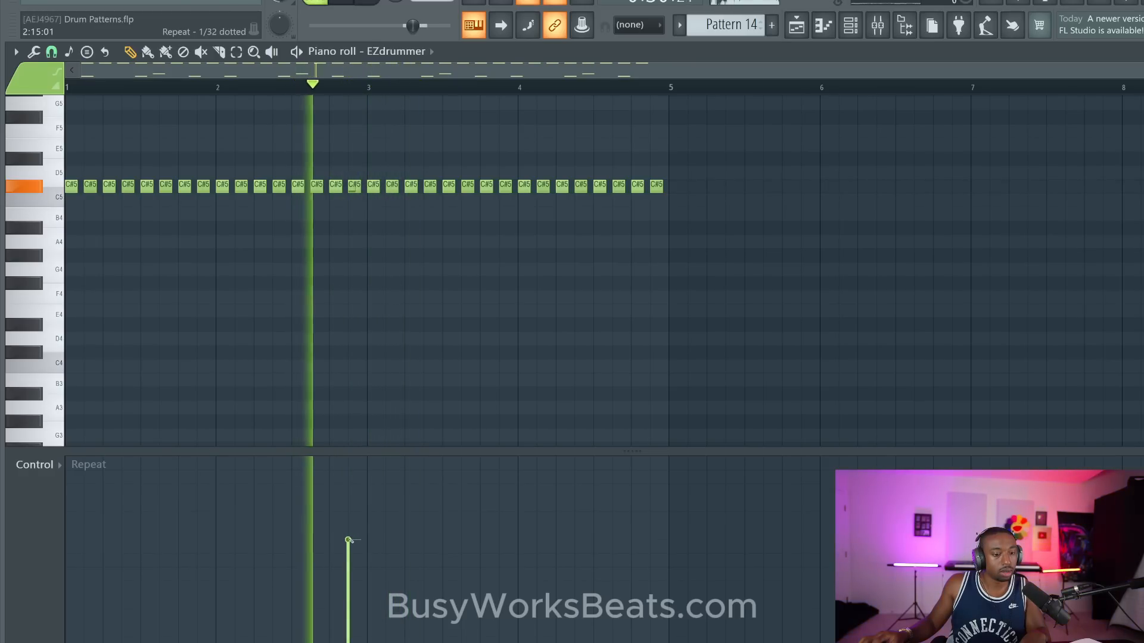
{"action": "key", "text": "space"}
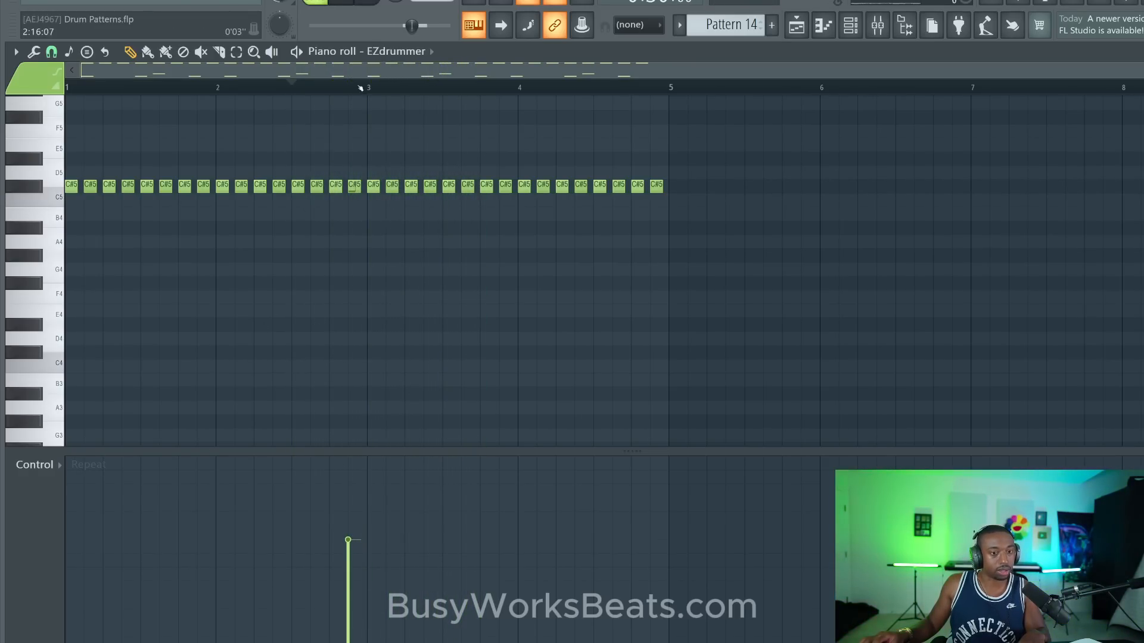
{"action": "scroll", "coordinate": [360, 88], "scroll_direction": "up", "scroll_amount": 3}
{"action": "scroll", "coordinate": [360, 88], "scroll_direction": "down", "scroll_amount": 3}
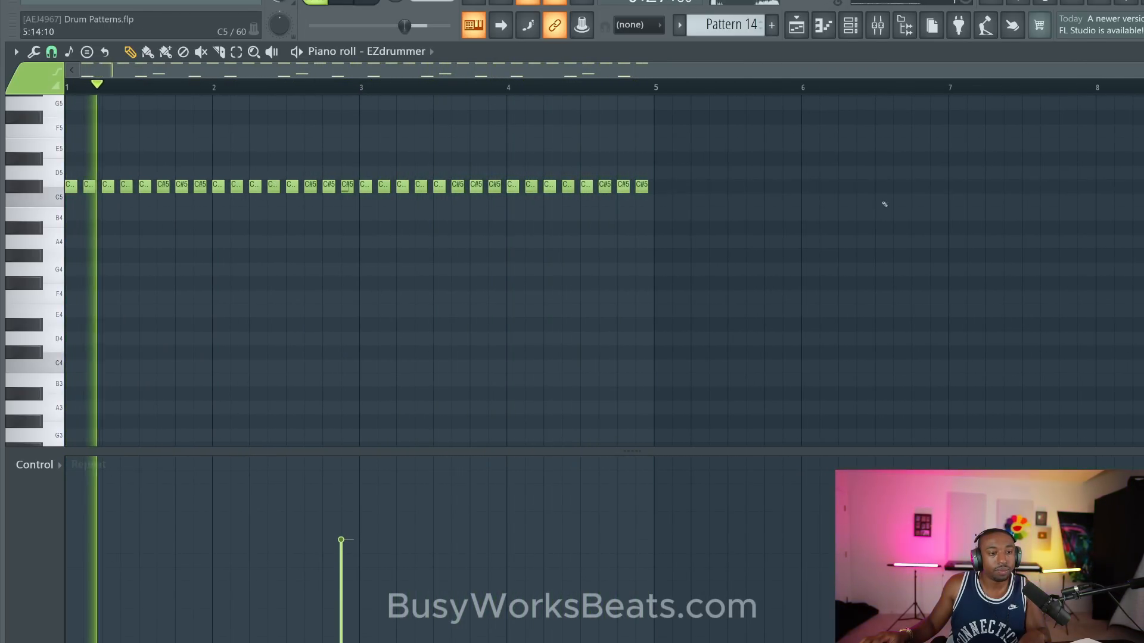
- Return to the playlist and play the transition into the Pattern 14 clip at bar 17
{"action": "left_click", "coordinate": [1141, 51]}
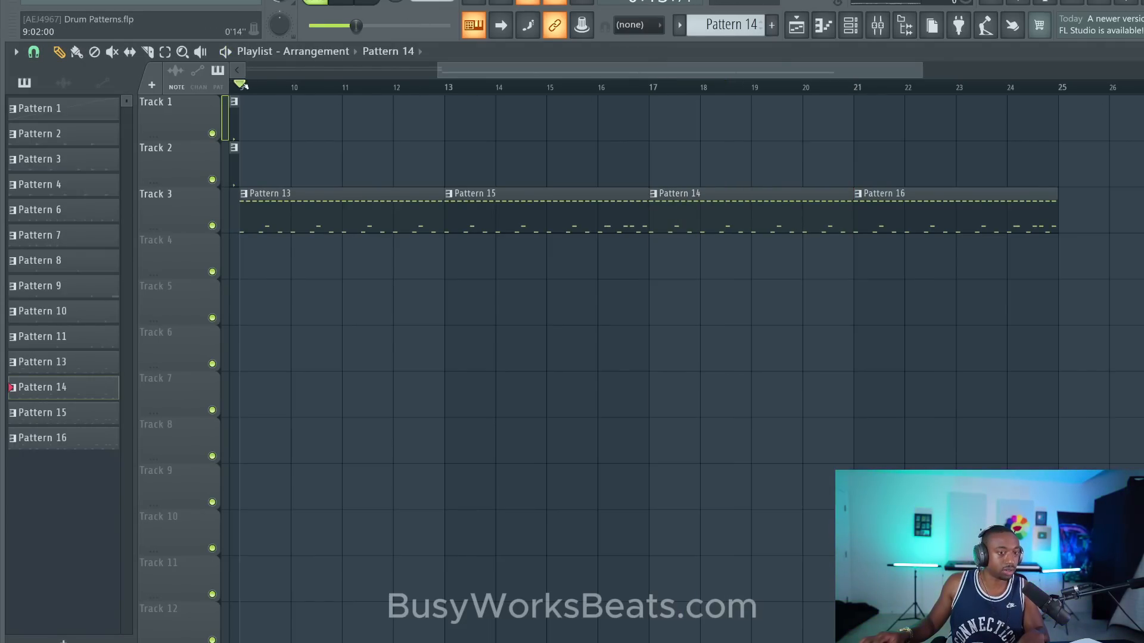
{"action": "key", "text": "space"}
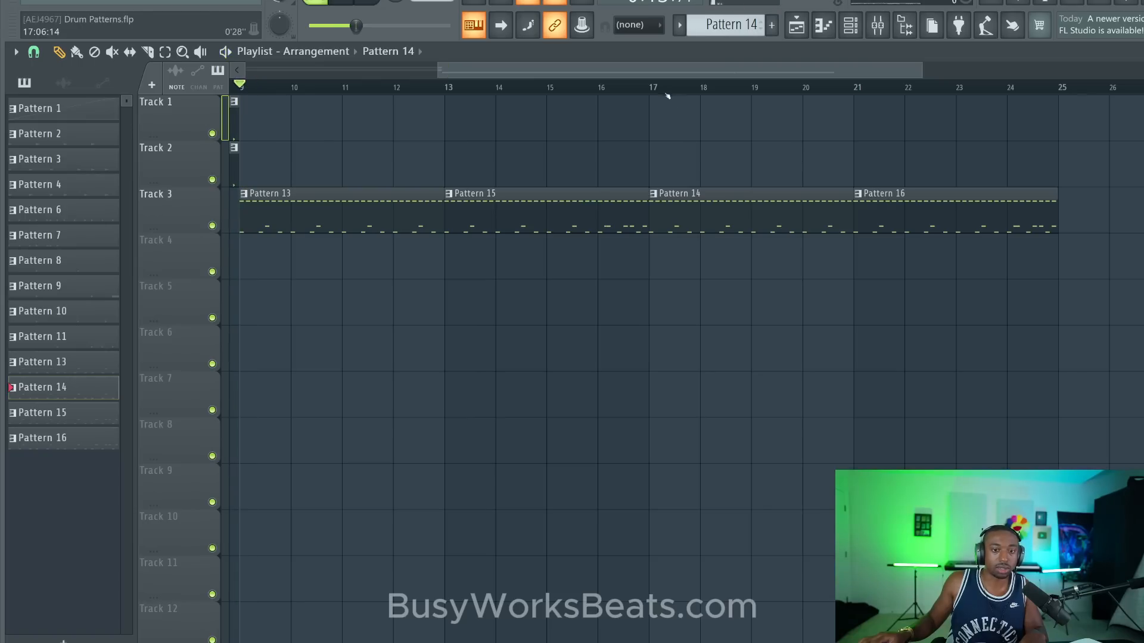
{"action": "key", "text": "space"}
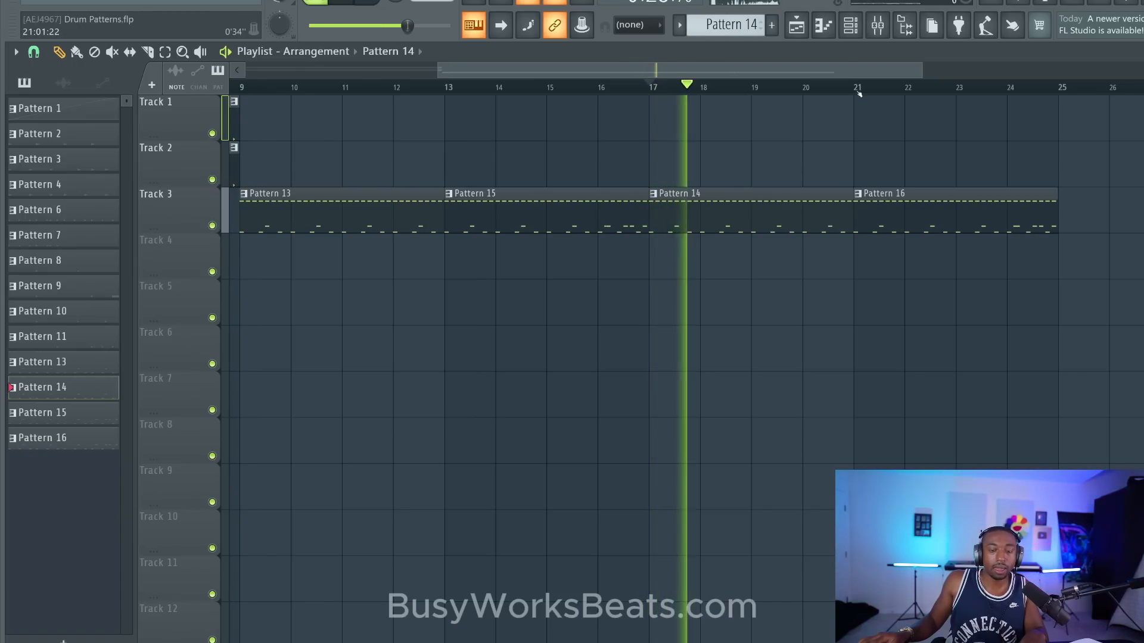
{"action": "key", "text": "space"}
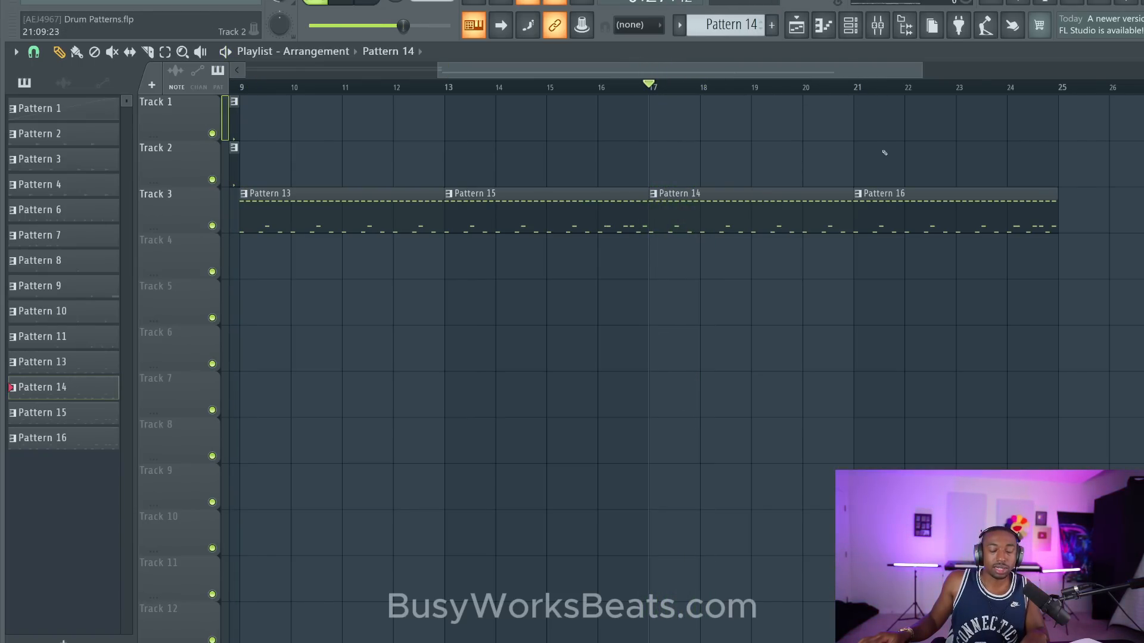
- Open Pattern 16 from its clip at bar 21 in the piano roll and play it in pattern mode
{"action": "double_click", "coordinate": [887, 202]}
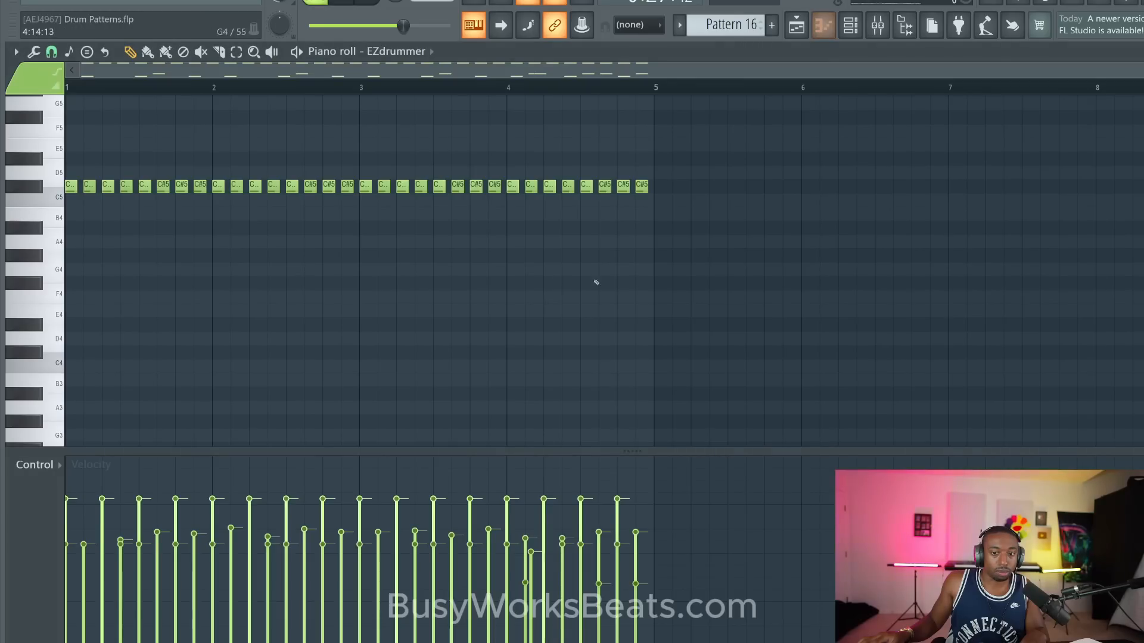
{"action": "scroll", "coordinate": [472, 319], "scroll_direction": "down", "scroll_amount": 3}
{"action": "scroll", "coordinate": [486, 332], "scroll_direction": "up", "scroll_amount": 2}
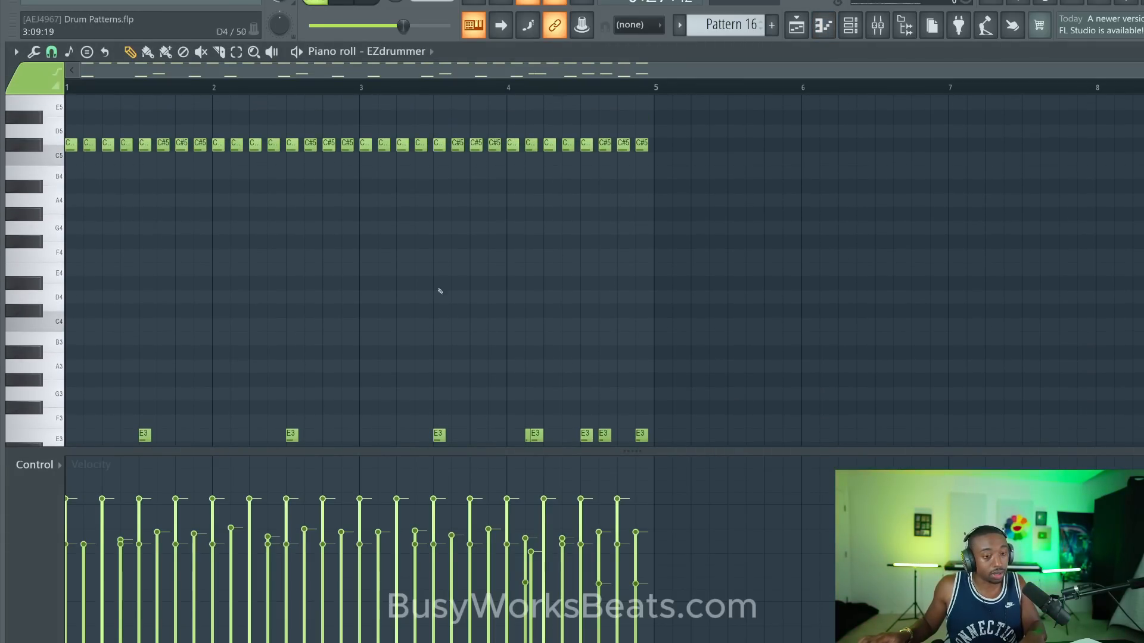
{"action": "scroll", "coordinate": [439, 291], "scroll_direction": "down", "scroll_amount": 4}
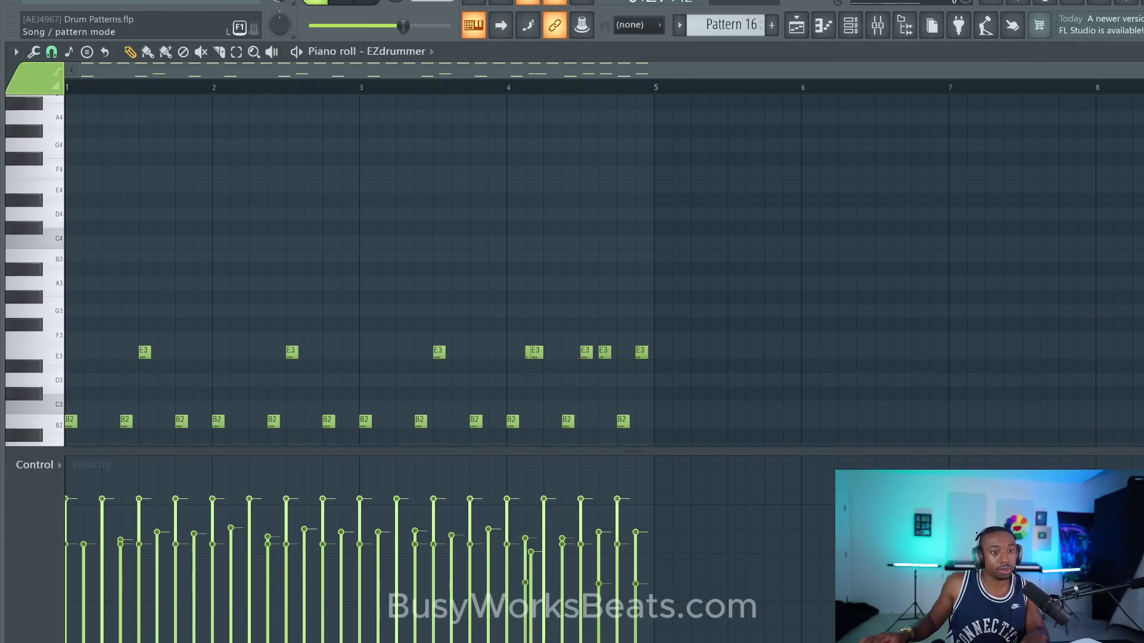
{"action": "scroll", "coordinate": [258, 191], "scroll_direction": "down", "scroll_amount": 2}
{"action": "scroll", "coordinate": [159, 148], "scroll_direction": "up", "scroll_amount": 4}
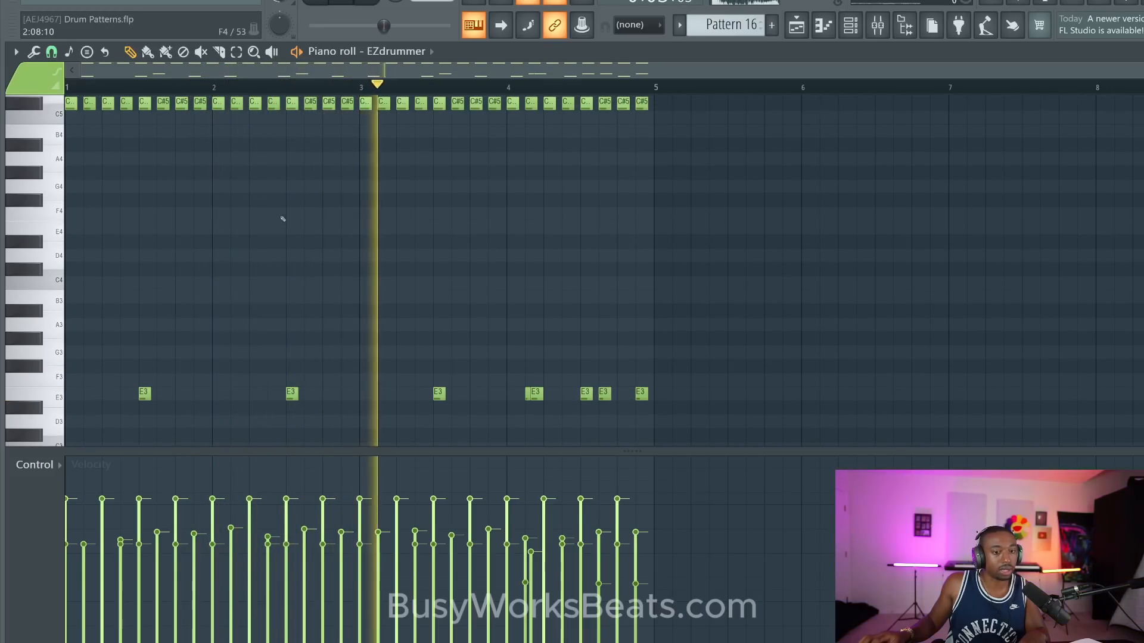
- Add a C4 tom hit in the second half of bar 3 and show note repeat in the control lane
{"action": "key", "text": "space"}
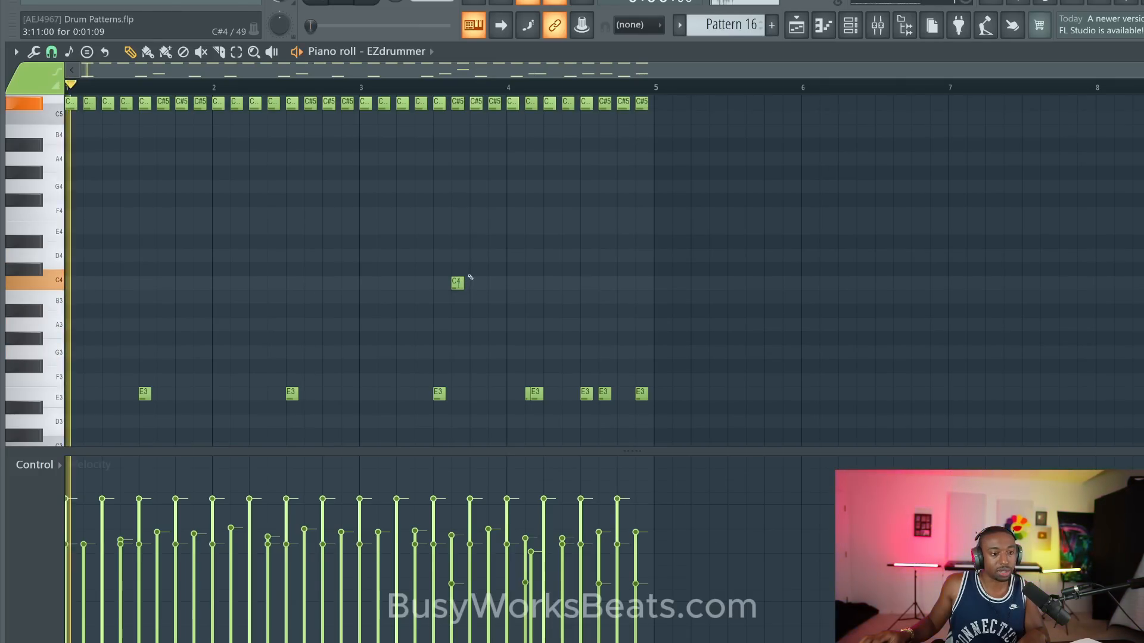
{"action": "left_click", "coordinate": [61, 466]}
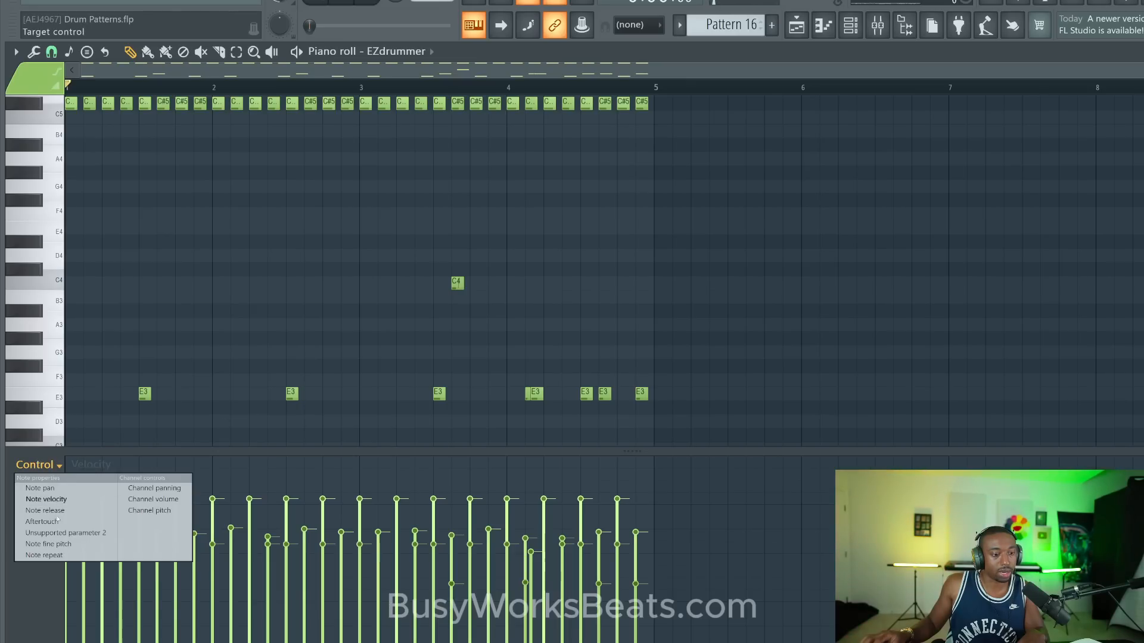
{"action": "left_click", "coordinate": [59, 555]}
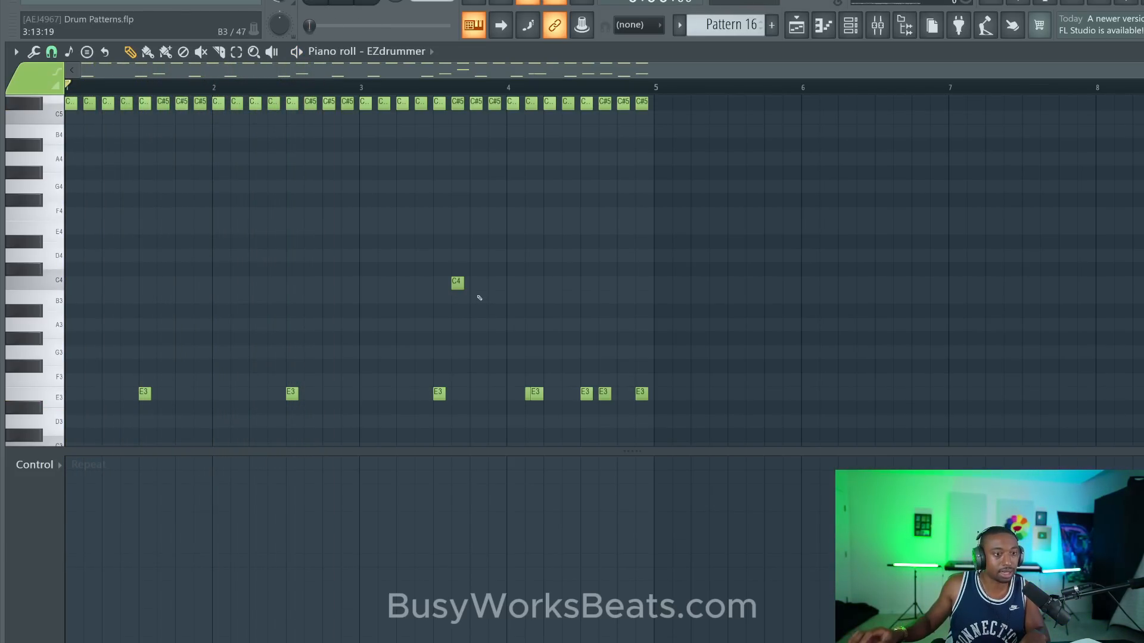
- Add a B3 hit after the C4, and shift both so C4 is on bar 3's last eighth and B3 on bar 4's second eighth
{"action": "key", "text": "space"}
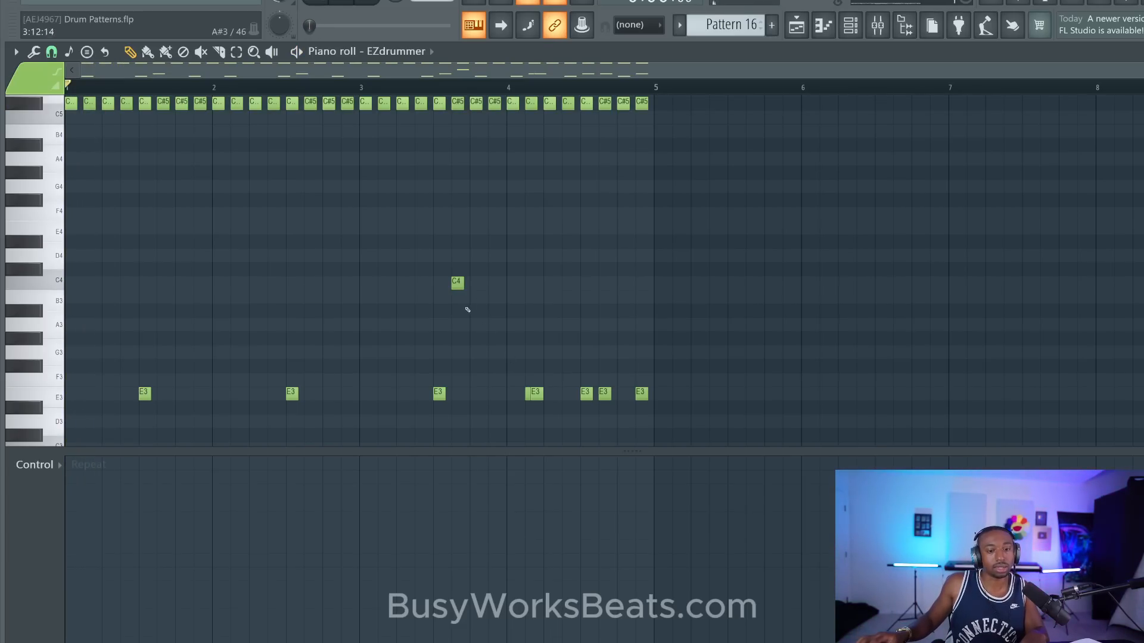
{"action": "key", "text": "space"}
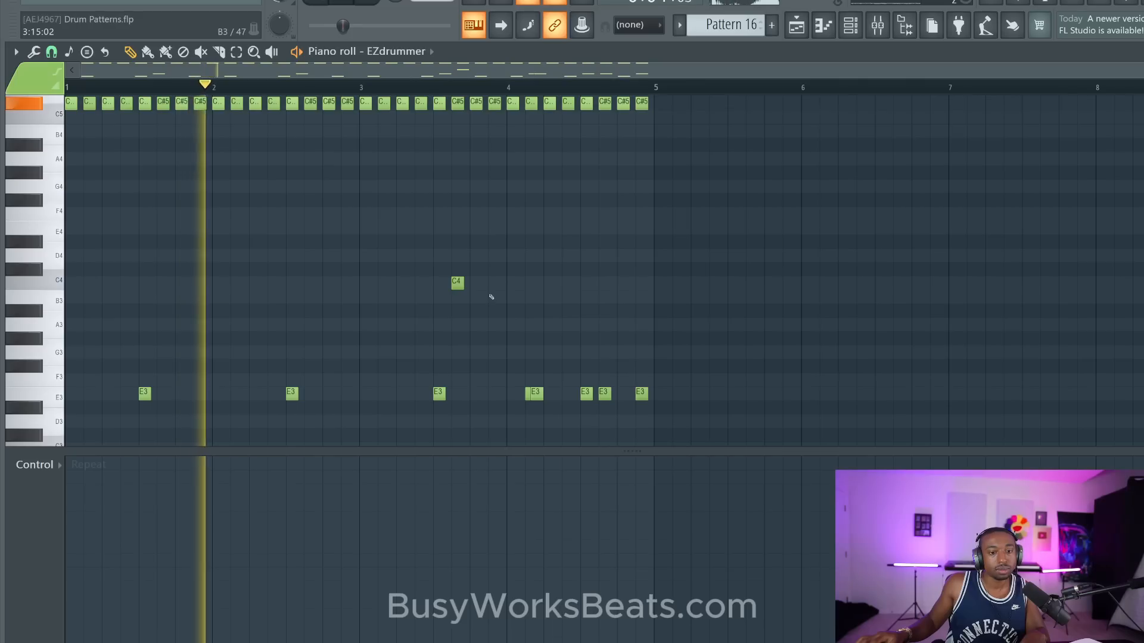
{"action": "left_click", "coordinate": [492, 296]}
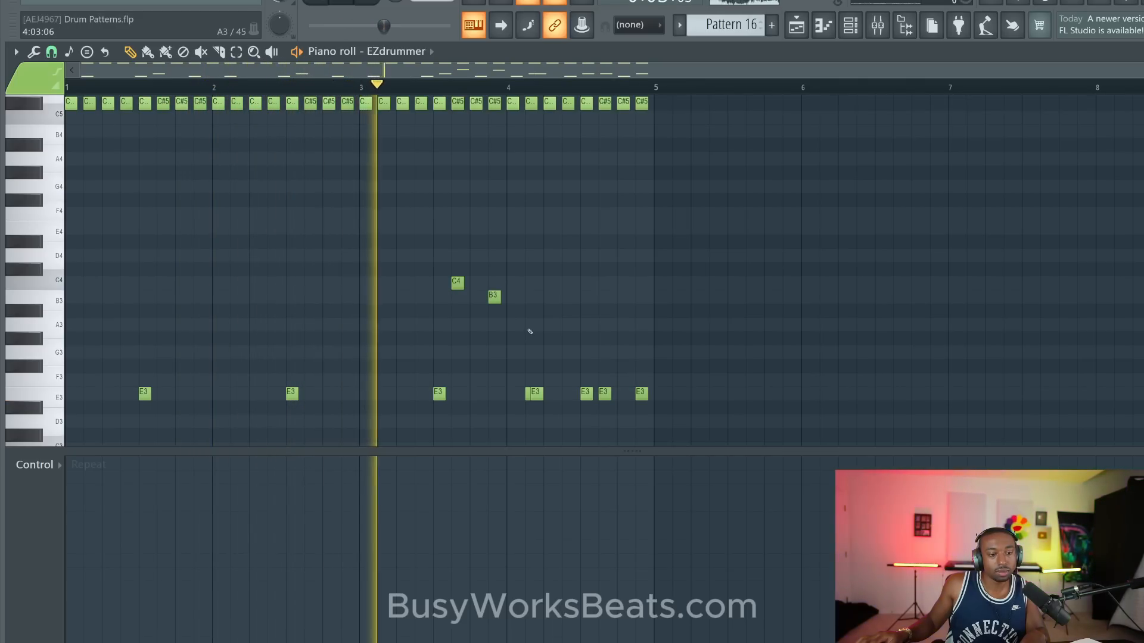
{"action": "left_click_drag", "start_coordinate": [450, 262], "coordinate": [525, 290]}
{"action": "left_click_drag", "start_coordinate": [457, 282], "coordinate": [494, 282]}
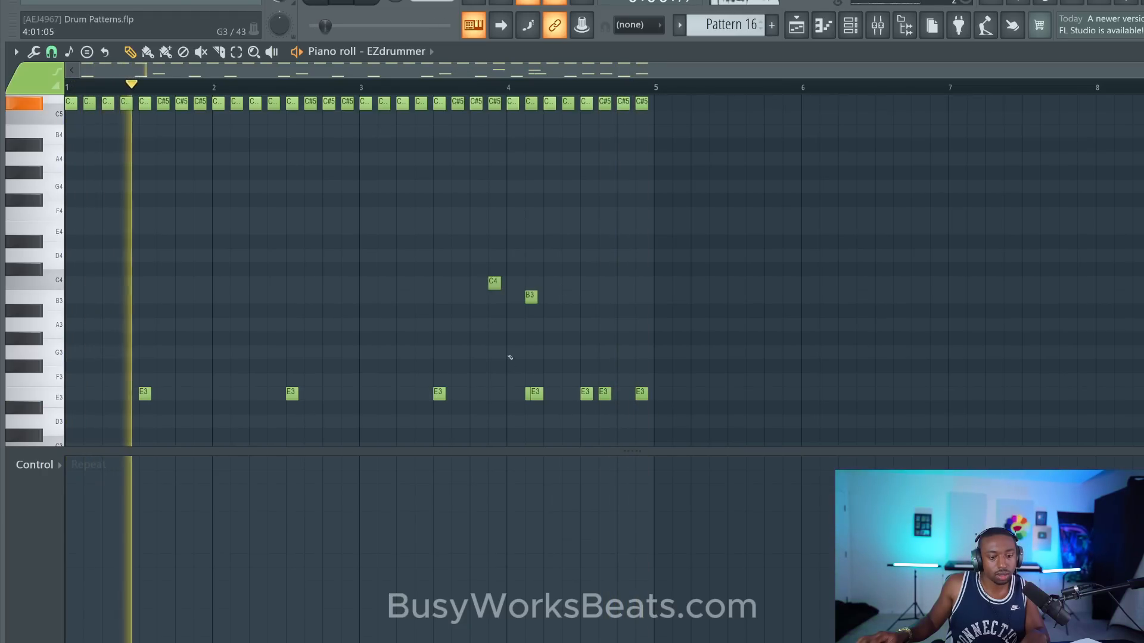
- Show note velocity in the control lane and raise the C4 and B3 hits to about 71%
{"action": "left_click", "coordinate": [36, 465]}
{"action": "left_click", "coordinate": [62, 503]}
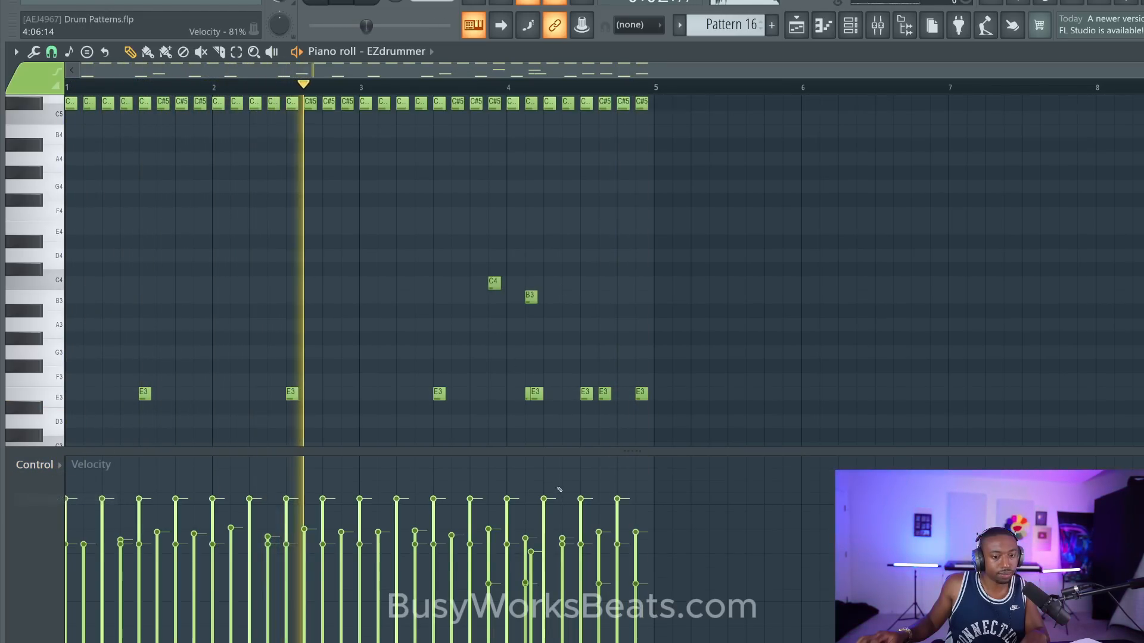
{"action": "left_click_drag", "start_coordinate": [476, 208], "coordinate": [536, 318]}
{"action": "left_click_drag", "start_coordinate": [484, 517], "coordinate": [555, 516]}
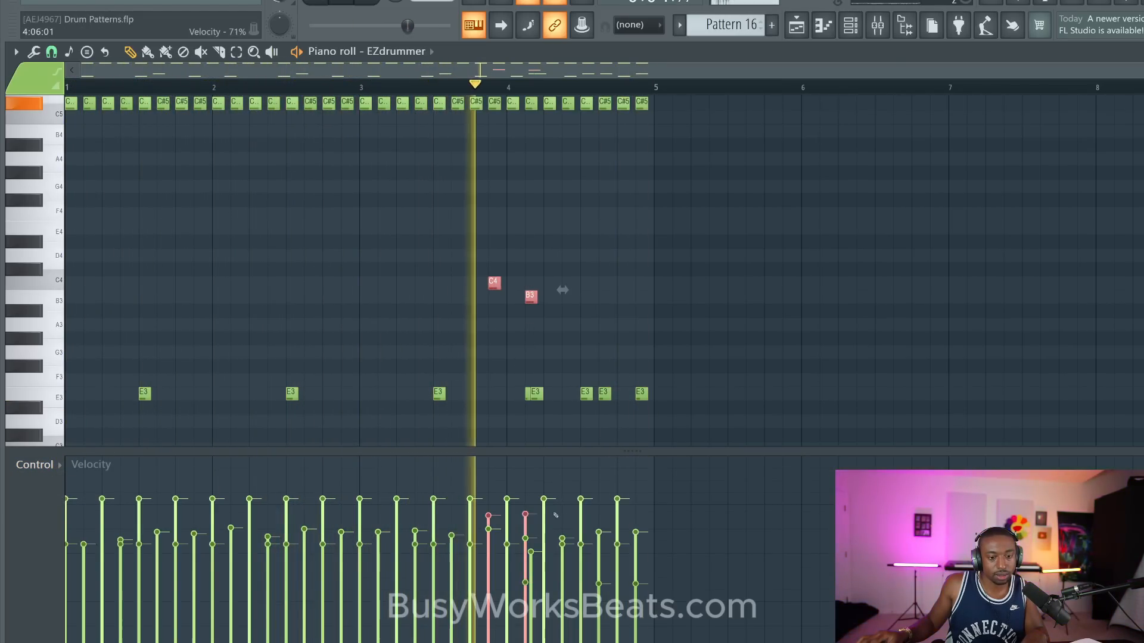
- Add an A3 hit in bar 4 after the B3, and move the C4, B3 and A3 hits together to the start of bar 1
{"action": "left_click", "coordinate": [572, 325], "text": "ctrl"}
{"action": "key", "text": "space"}
{"action": "left_click_drag", "start_coordinate": [565, 333], "coordinate": [463, 250]}
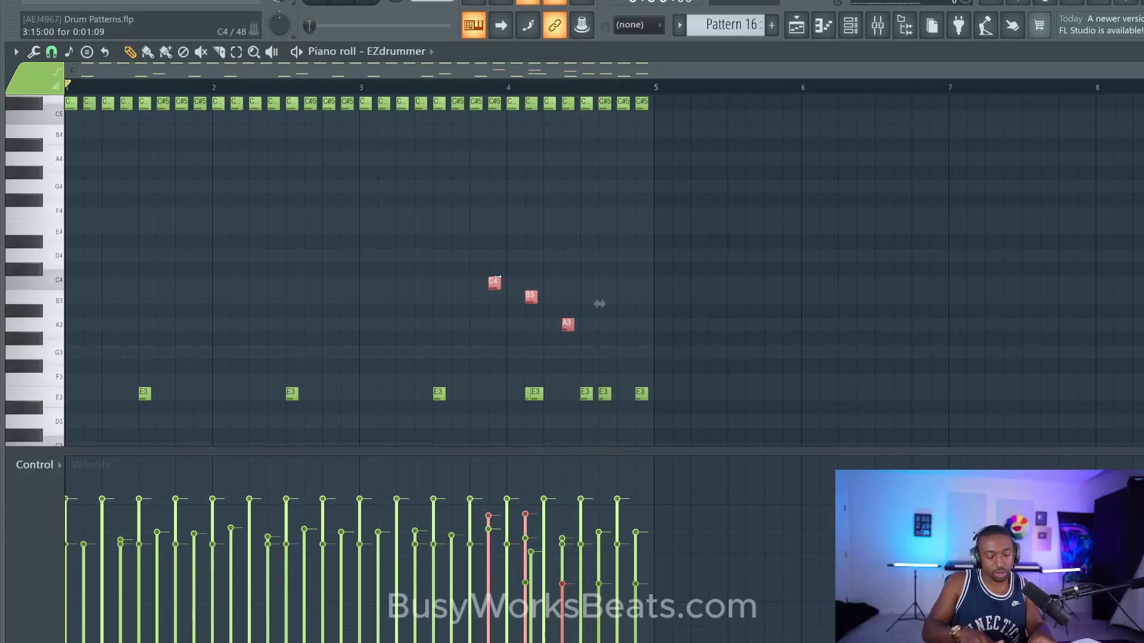
{"action": "left_click_drag", "start_coordinate": [600, 304], "coordinate": [177, 304]}
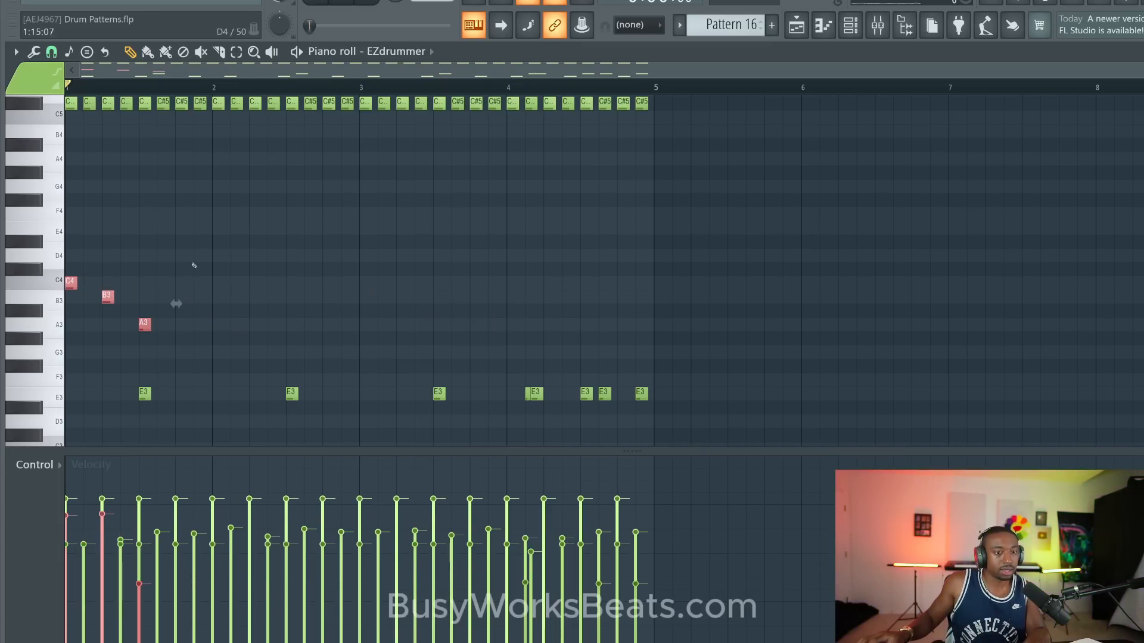
- Audition the tom fill, space the B3 and A3 hits so all three fall three eighths apart, and select the three hits
{"action": "key", "text": "space"}
{"action": "key", "text": "space"}
{"action": "right_click", "coordinate": [130, 294]}
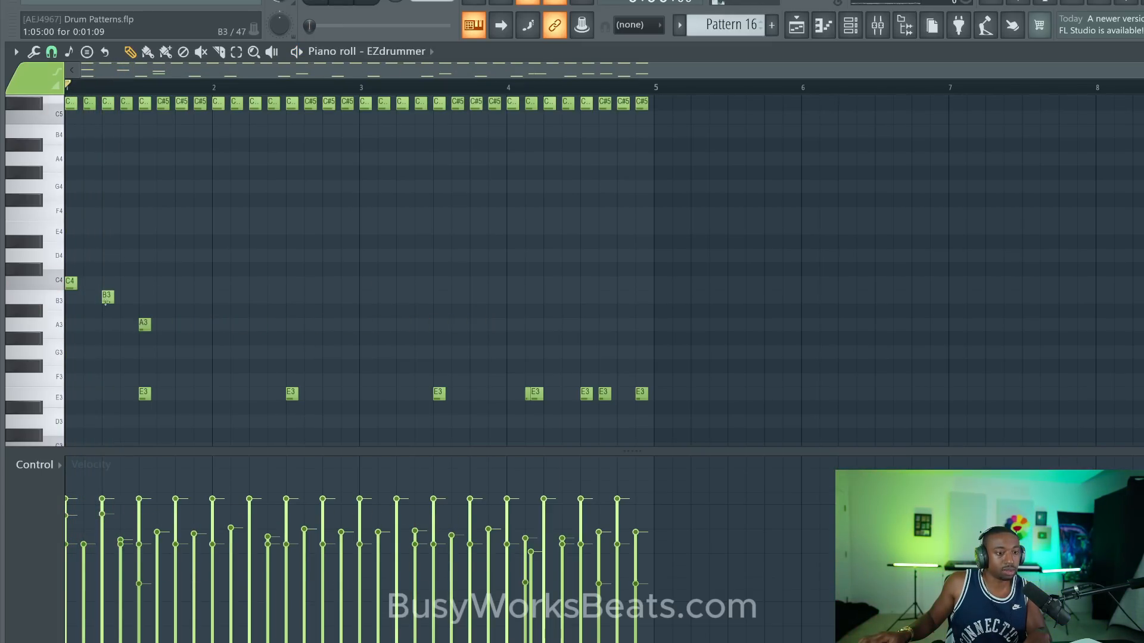
{"action": "key", "text": "space"}
{"action": "left_click_drag", "start_coordinate": [107, 300], "coordinate": [170, 319]}
{"action": "left_click_drag", "start_coordinate": [97, 264], "coordinate": [209, 357]}
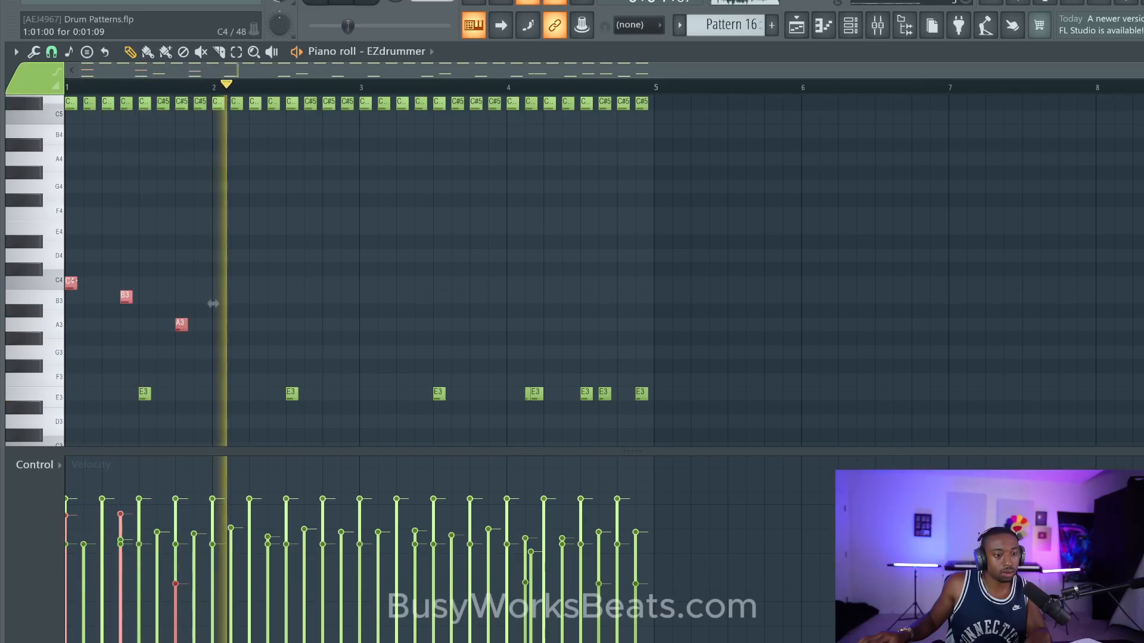
- Move the three selected tom hits together so C4 falls on bar 3's last eighth, and play the pattern back
{"action": "key", "text": "space"}
{"action": "key", "text": "shift+Right"}
{"action": "key", "text": "shift+Right"}
{"action": "key", "text": "shift+Right"}
{"action": "key", "text": "shift+Right"}
{"action": "key", "text": "shift+Right"}
{"action": "key", "text": "shift+Right"}
{"action": "key", "text": "shift+Right"}
{"action": "key", "text": "shift+Right"}
{"action": "key", "text": "shift+Right"}
{"action": "key", "text": "shift+Right"}
{"action": "key", "text": "shift+Right"}
{"action": "key", "text": "shift+Right"}
{"action": "key", "text": "shift+Right"}
{"action": "key", "text": "shift+Right"}
{"action": "key", "text": "shift+Right"}
{"action": "key", "text": "shift+Right"}
{"action": "key", "text": "shift+Right"}
{"action": "key", "text": "shift+Right"}
{"action": "key", "text": "shift+Right"}
{"action": "key", "text": "shift+Right"}
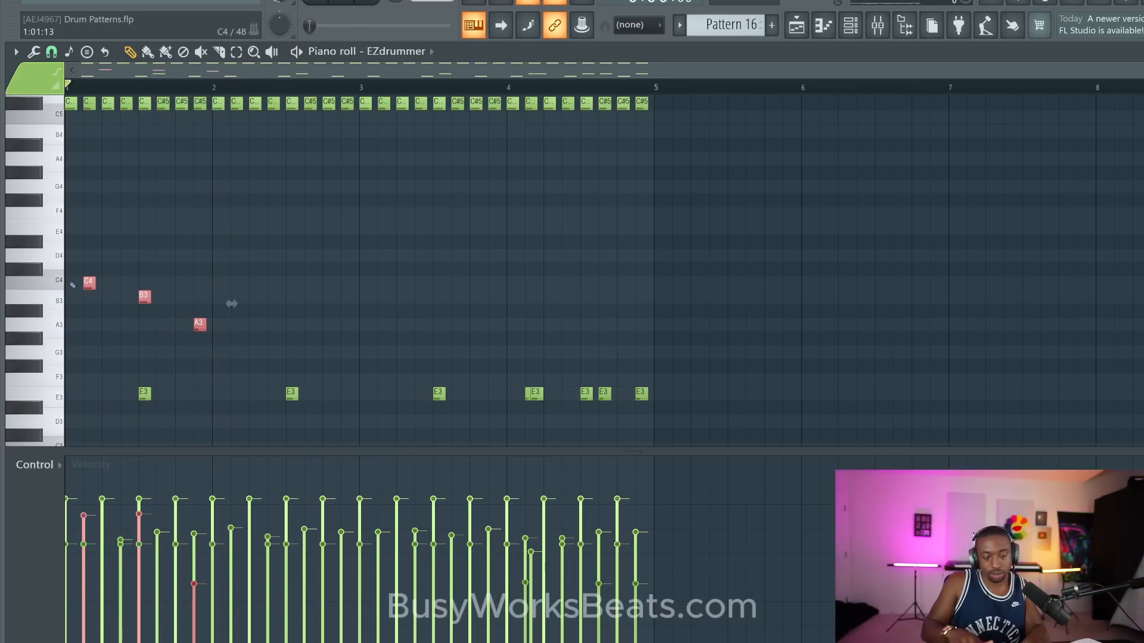
{"action": "key", "text": "shift+Right"}
{"action": "key", "text": "shift+Right"}
{"action": "key", "text": "space"}
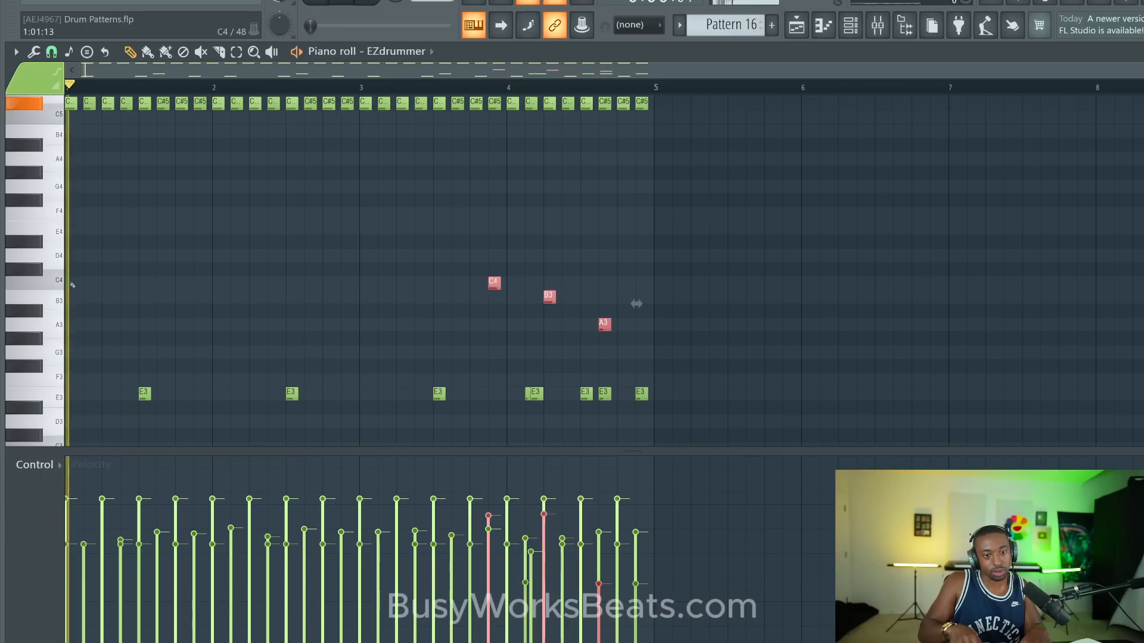
{"action": "key", "text": "shift+Left"}
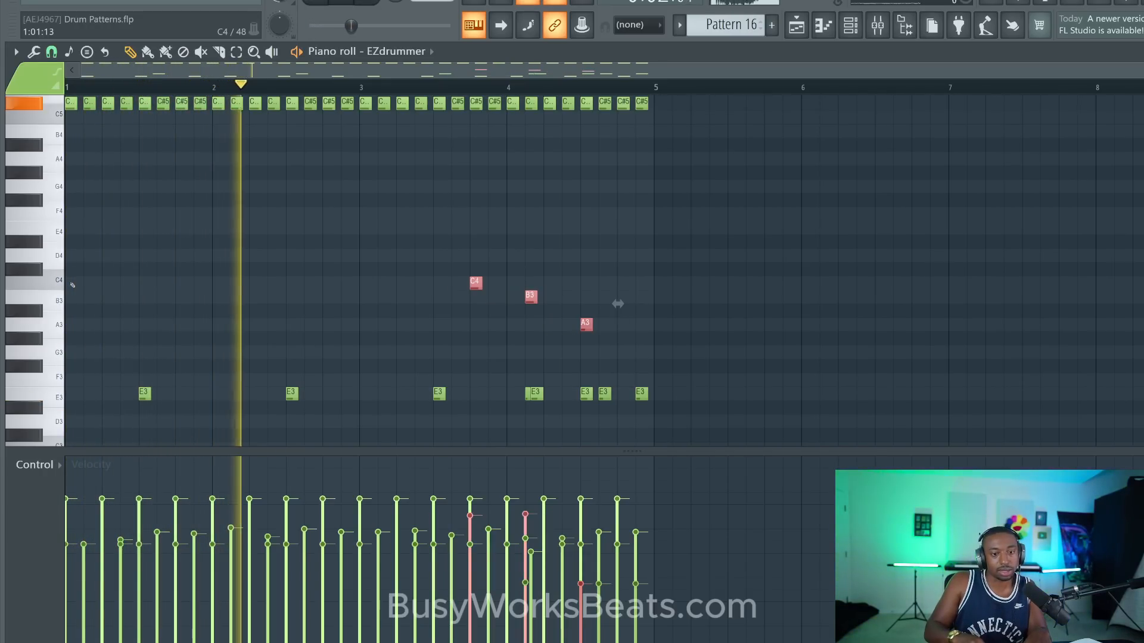
{"action": "key", "text": "shift+Right"}
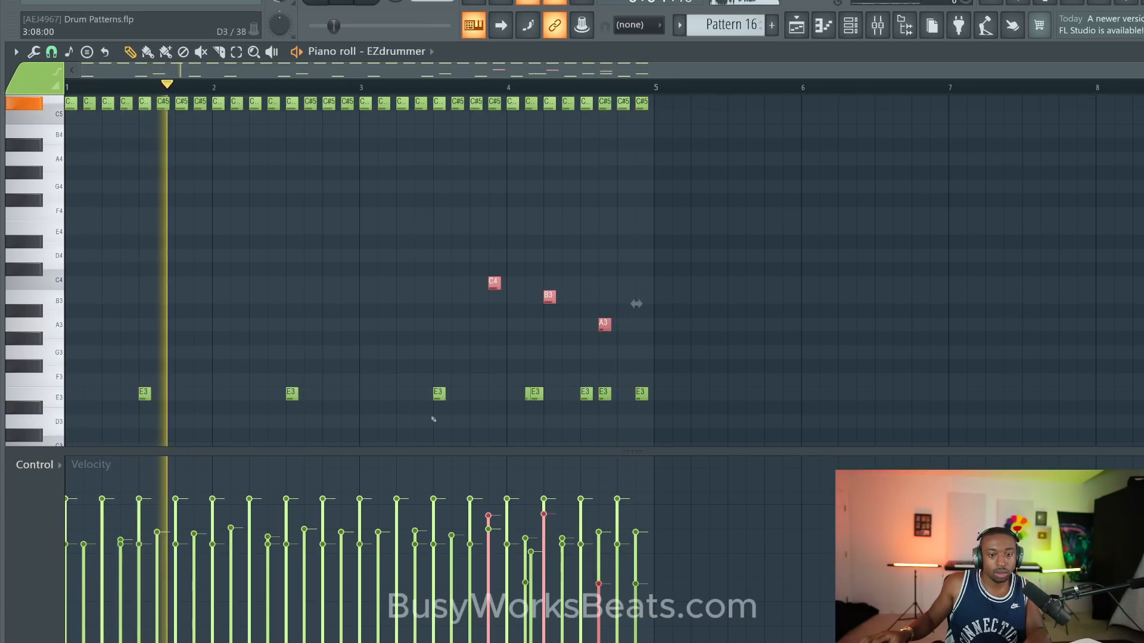
- Raise the A3 tom hit's velocity, audition the fill and save the project
{"action": "key", "text": "space"}
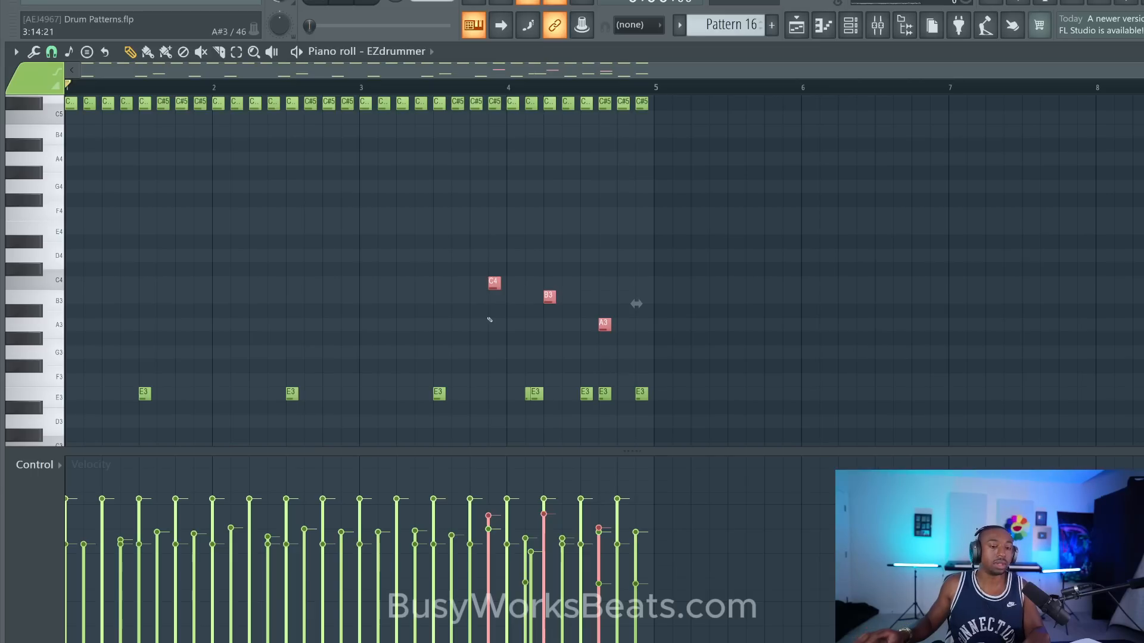
{"action": "key", "text": "space"}
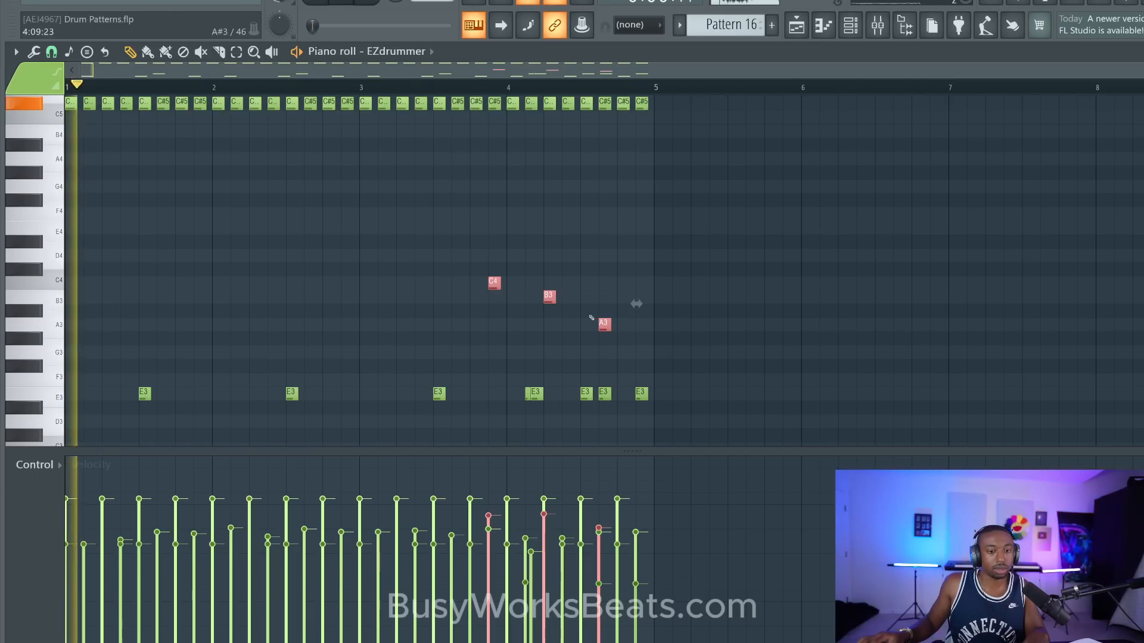
{"action": "left_click", "coordinate": [492, 215]}
{"action": "key", "text": "ctrl+s"}
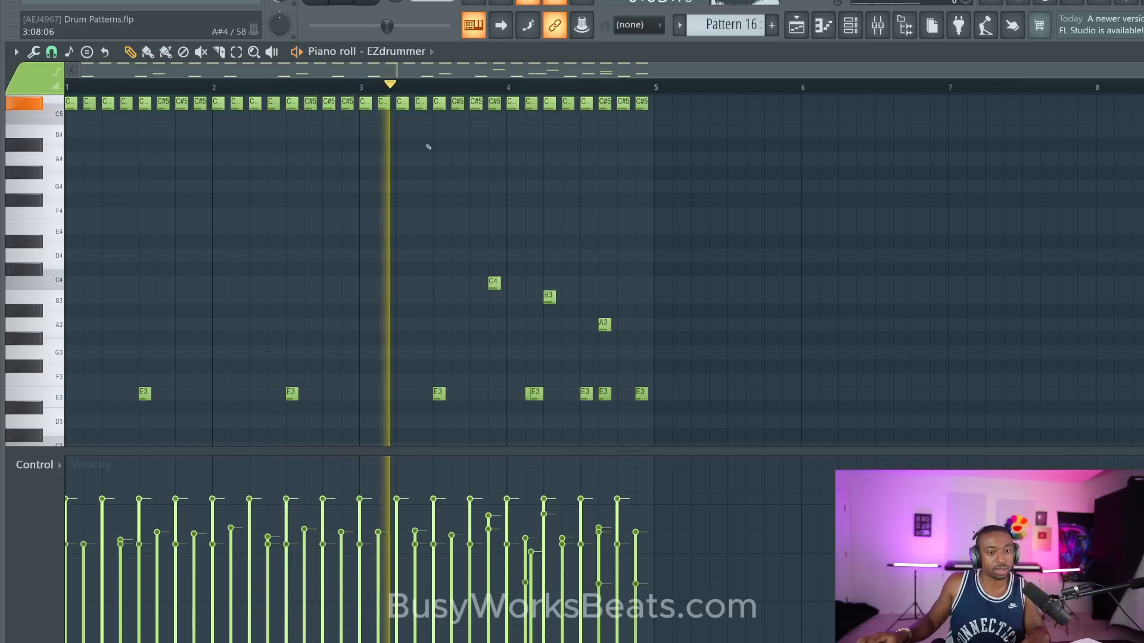
{"action": "key", "text": "space"}
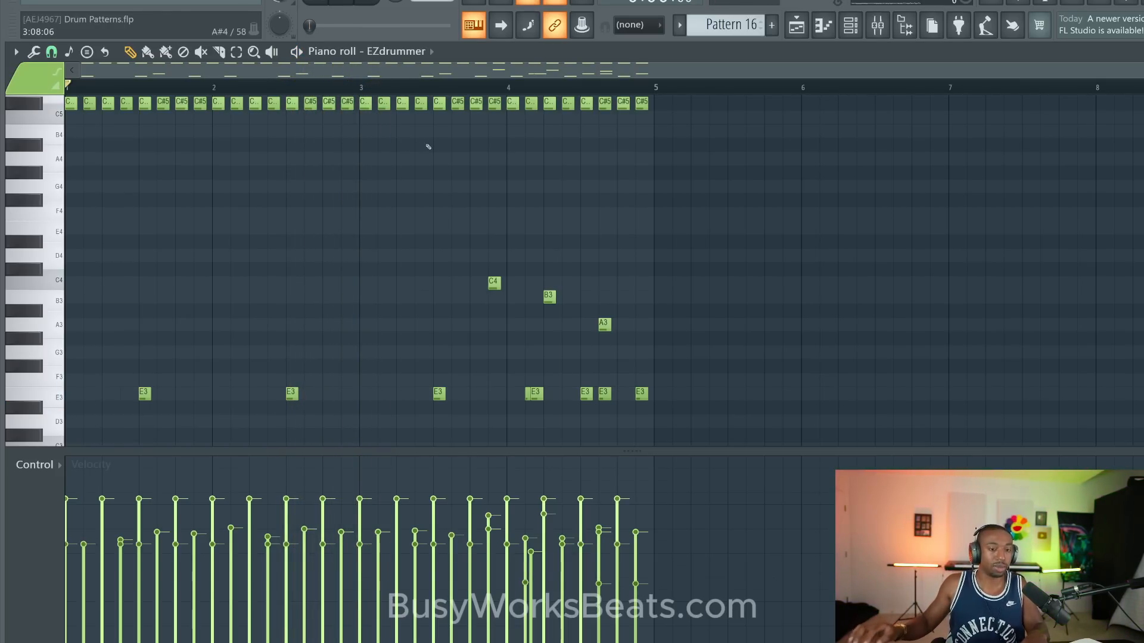
- Add an A#4 hit on bar 3's last eighth above the C4 tom and delete the C#5 hi-hat at that spot
{"action": "scroll", "coordinate": [535, 151], "scroll_direction": "up", "scroll_amount": 2}
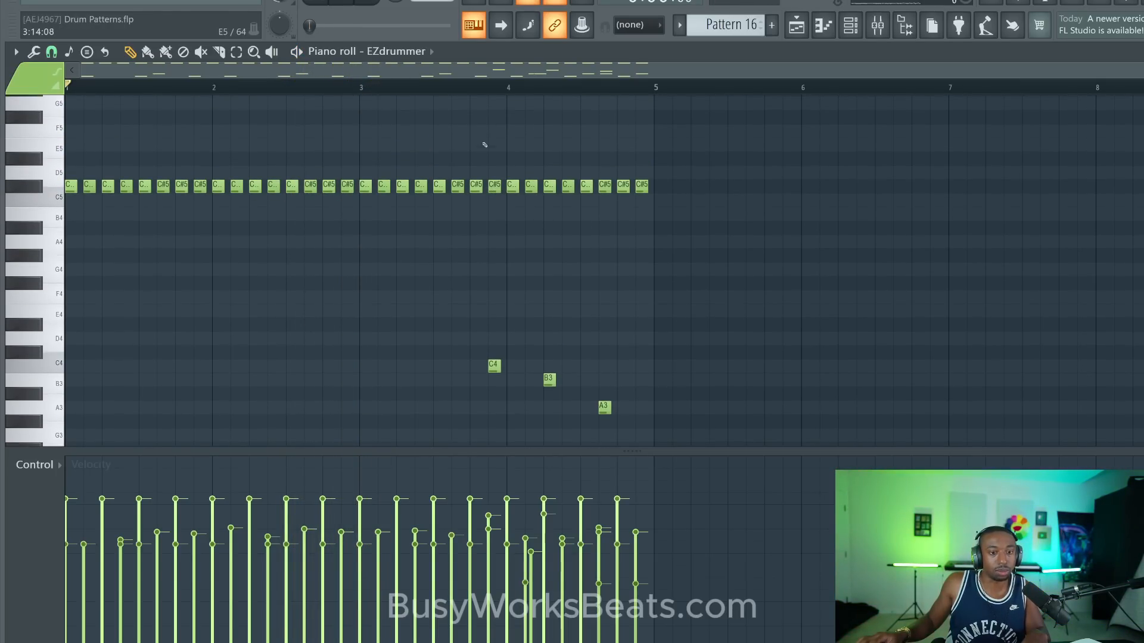
{"action": "left_click", "coordinate": [487, 118]}
{"action": "left_click_drag", "start_coordinate": [487, 102], "coordinate": [476, 336]}
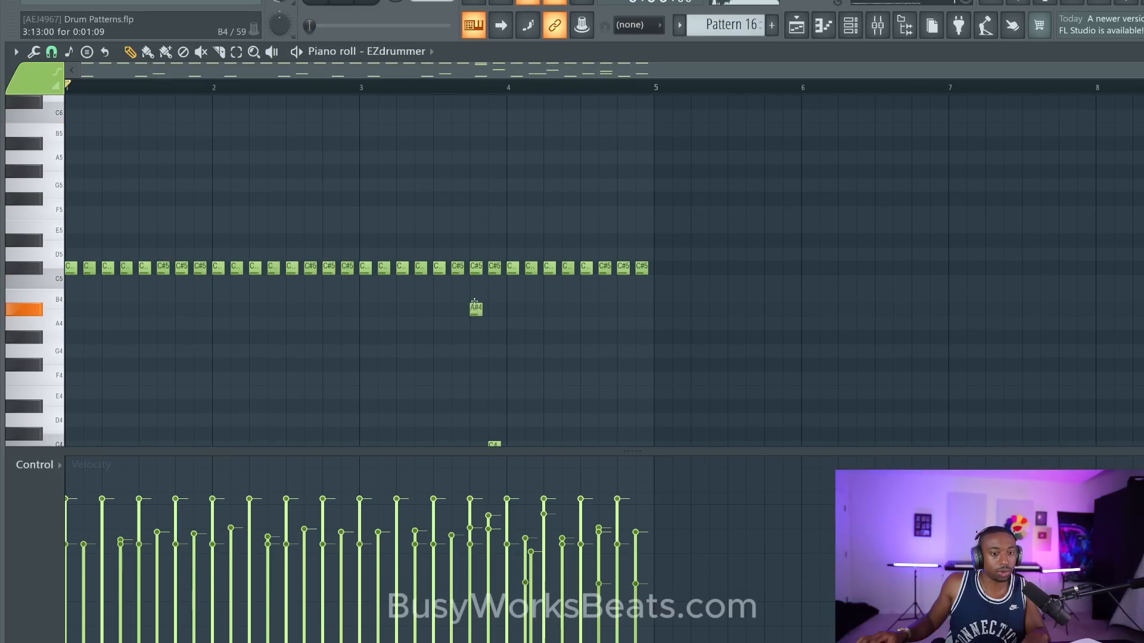
{"action": "scroll", "coordinate": [475, 307], "scroll_direction": "down", "scroll_amount": 3}
{"action": "left_click", "coordinate": [475, 227]}
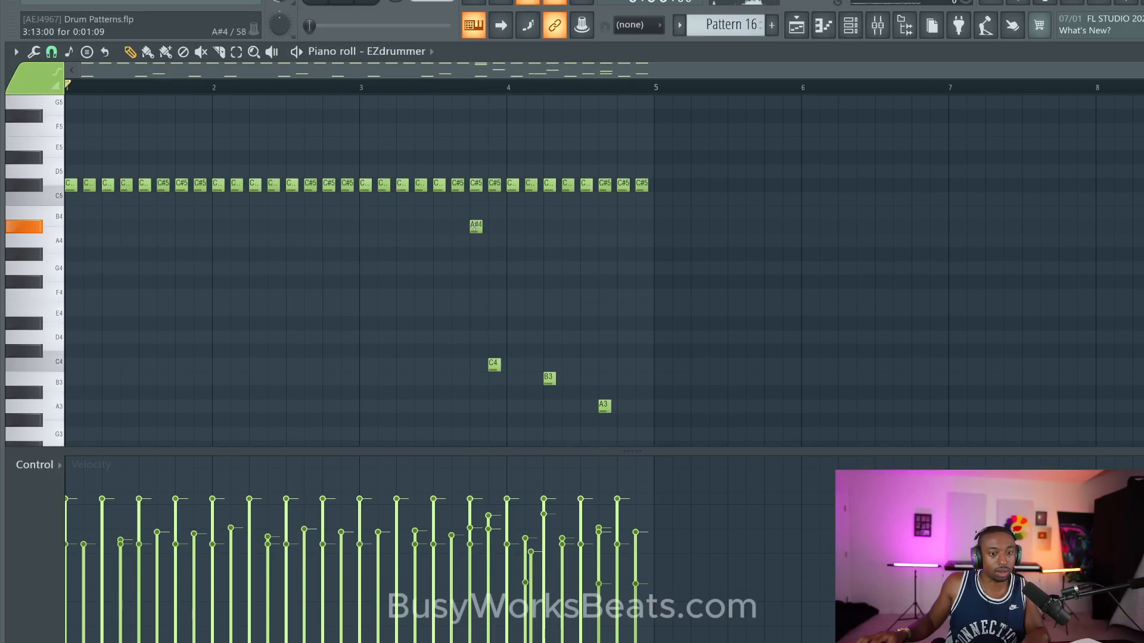
{"action": "right_click", "coordinate": [495, 186]}
{"action": "key", "text": "space"}
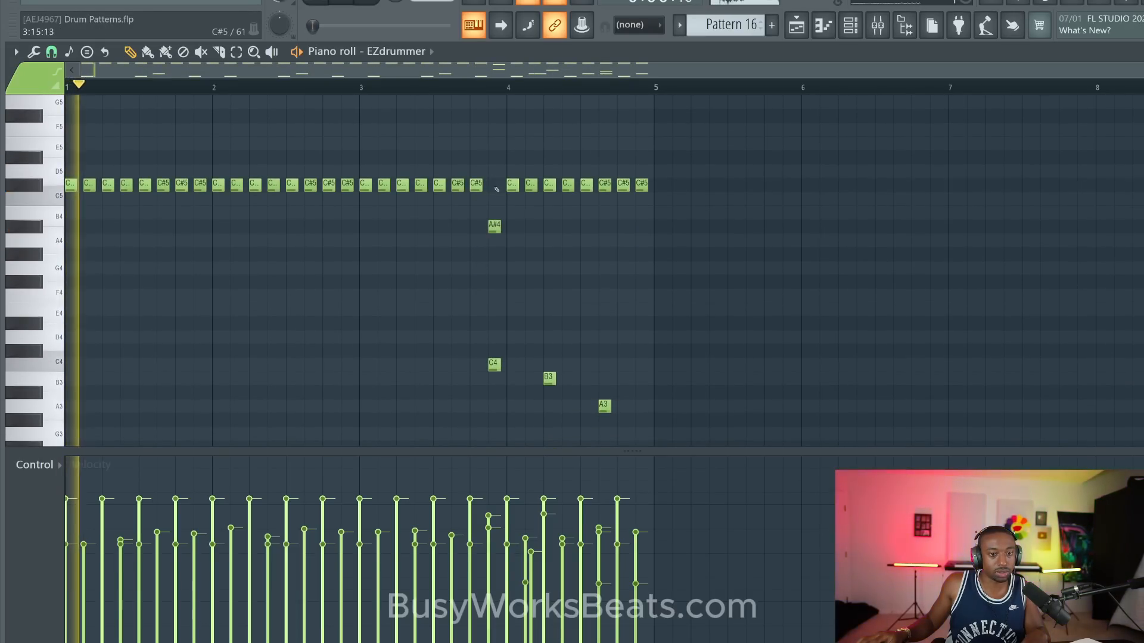
- Add an A#4 hit above the B3 tom in bar 4 and lower both A#4 velocities to about 45%
{"action": "left_click", "coordinate": [546, 229]}
{"action": "left_click_drag", "start_coordinate": [552, 228], "coordinate": [498, 226]}
{"action": "left_click", "coordinate": [545, 565]}
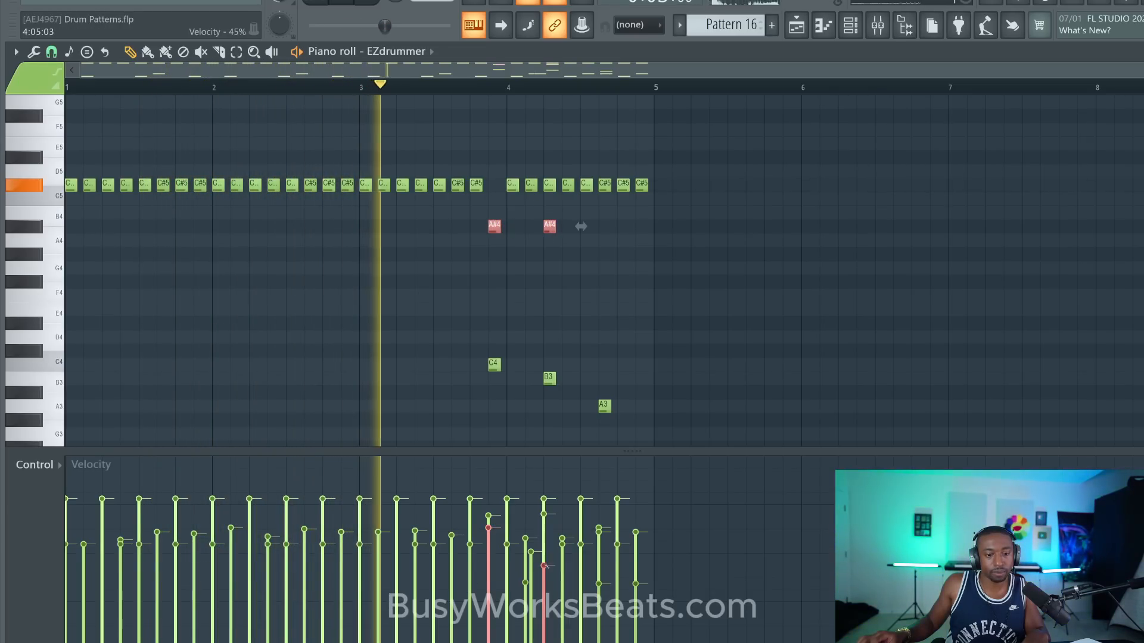
- Add an A#4 hit above the A3 tom and delete the C#5 hi-hats over bar 4's two A#4 hits
{"action": "left_click", "coordinate": [603, 226]}
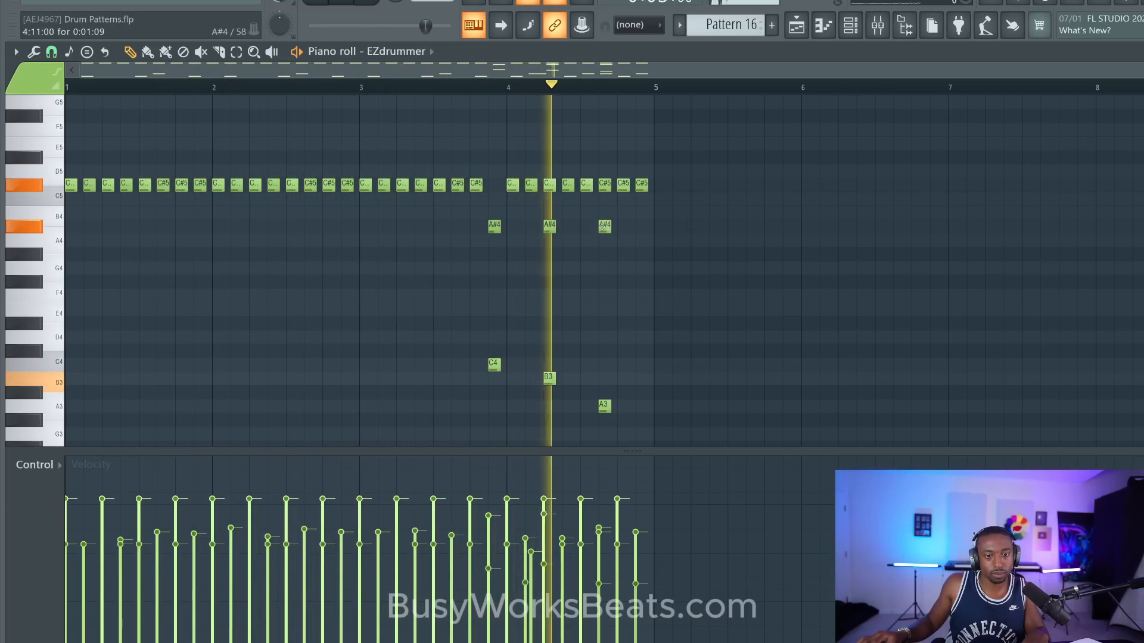
{"action": "right_click", "coordinate": [604, 185]}
{"action": "right_click", "coordinate": [550, 186]}
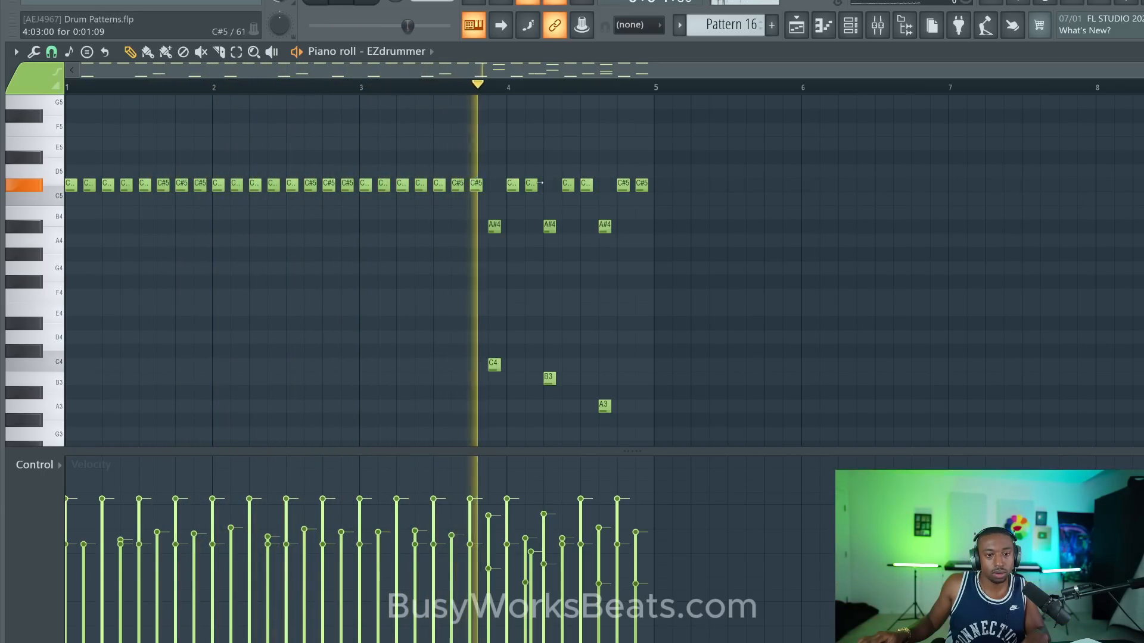
- Try removing the remaining hi-hat hits between the A#4 hits in bar 4, and audition the fill from bar 3's last eighth
{"action": "right_click", "coordinate": [532, 185]}
{"action": "right_click", "coordinate": [513, 185]}
{"action": "right_click", "coordinate": [476, 186]}
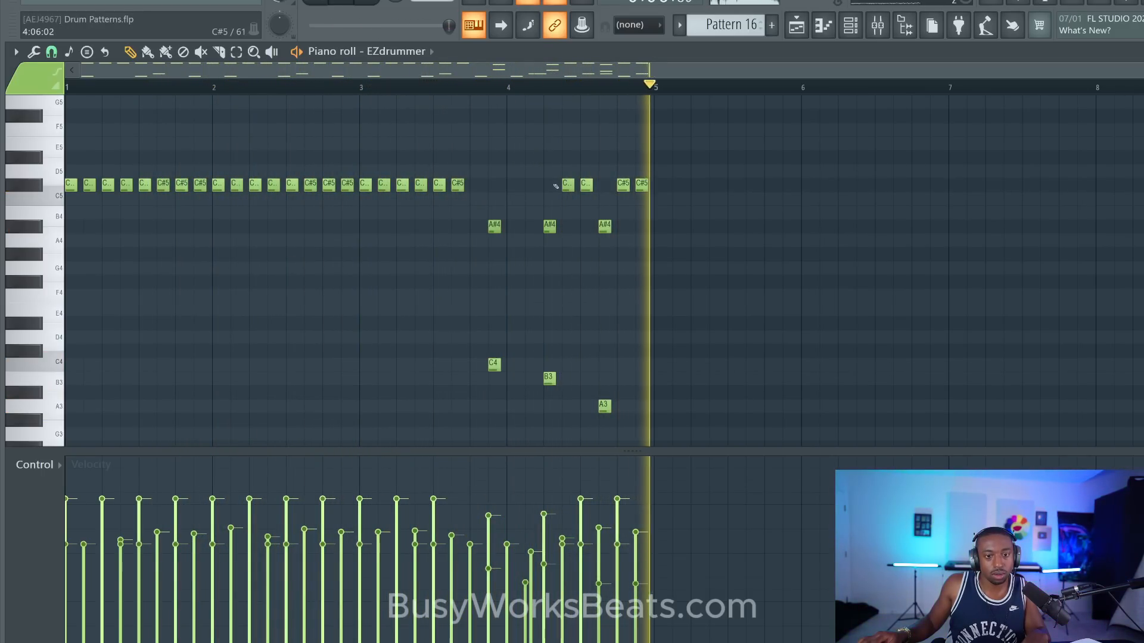
{"action": "key", "text": "ctrl+z"}
{"action": "key", "text": "space"}
{"action": "right_click", "coordinate": [511, 190]}
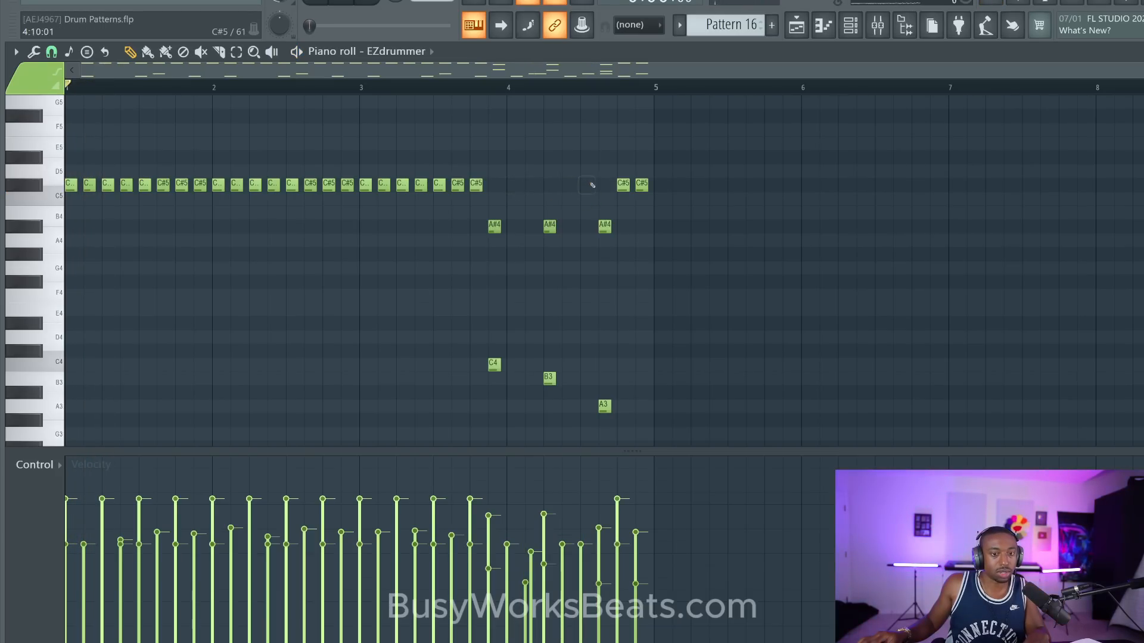
{"action": "left_click", "coordinate": [484, 95]}
{"action": "key", "text": "space"}
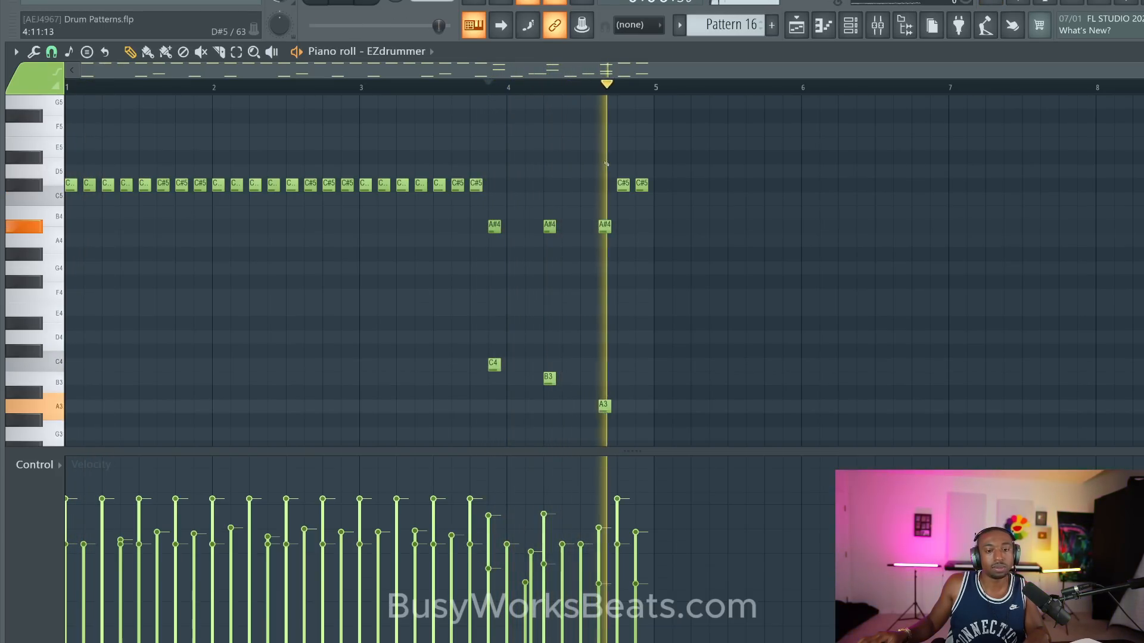
- Undo the extra hi-hat deletions in bar 4, back to only the hats over the A#4 hits being removed
{"action": "key", "text": "ctrl+z"}
{"action": "key", "text": "ctrl+z"}
{"action": "key", "text": "ctrl+z"}
{"action": "key", "text": "ctrl+z"}
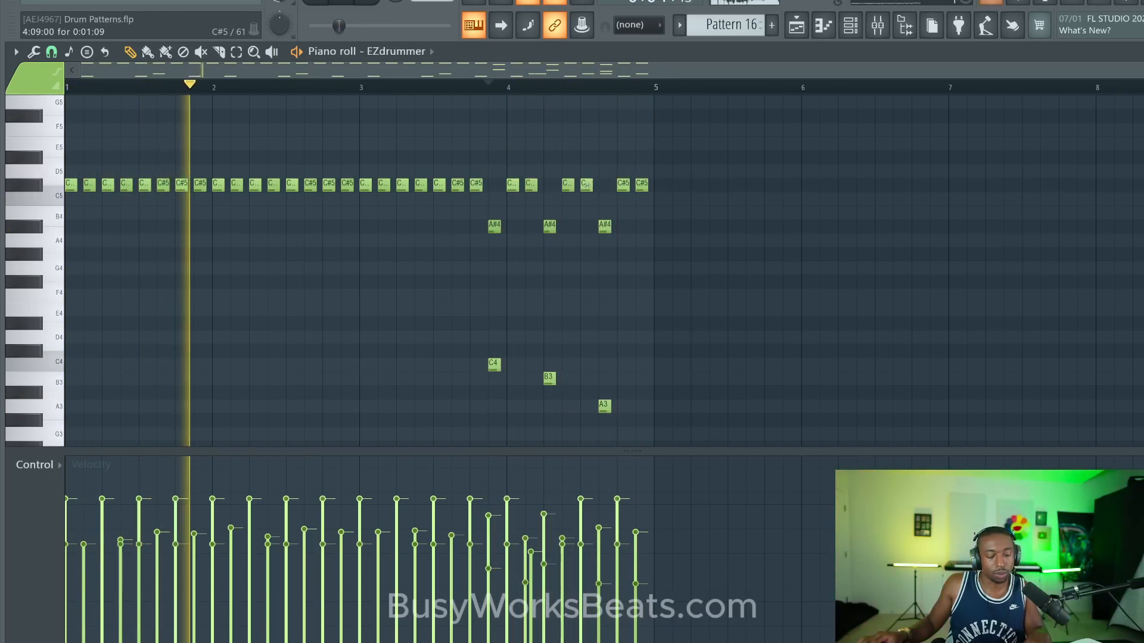
{"action": "scroll", "coordinate": [559, 222], "scroll_direction": "down", "scroll_amount": 3}
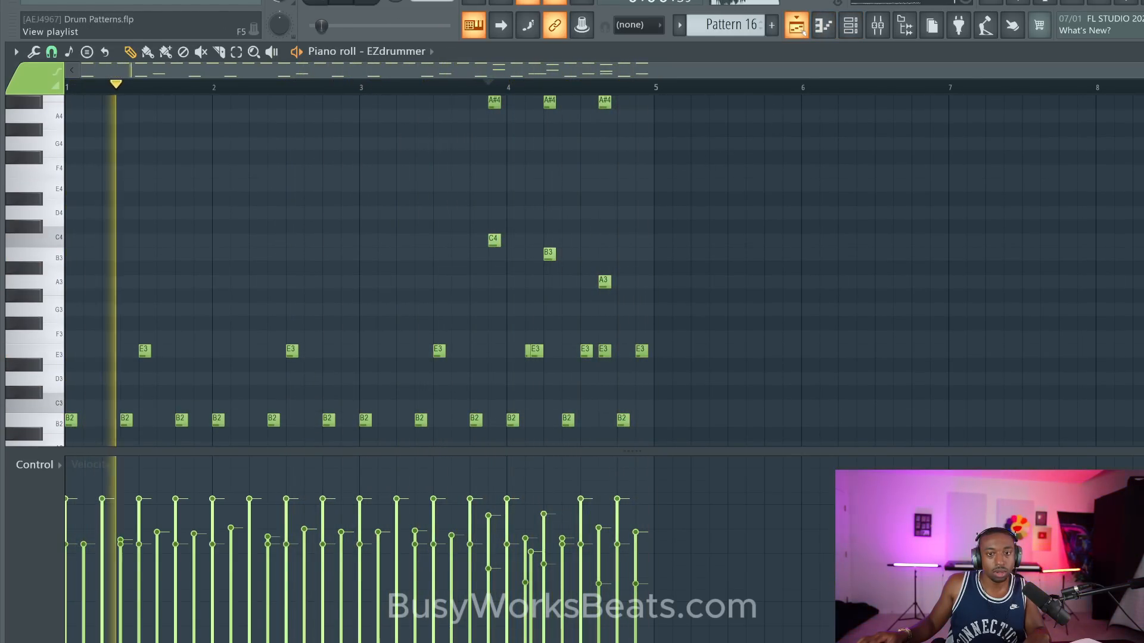
- Select bars 9 through 24 in the playlist, spanning Pattern 13 to Pattern 16, and save the project
{"action": "key", "text": "F5"}
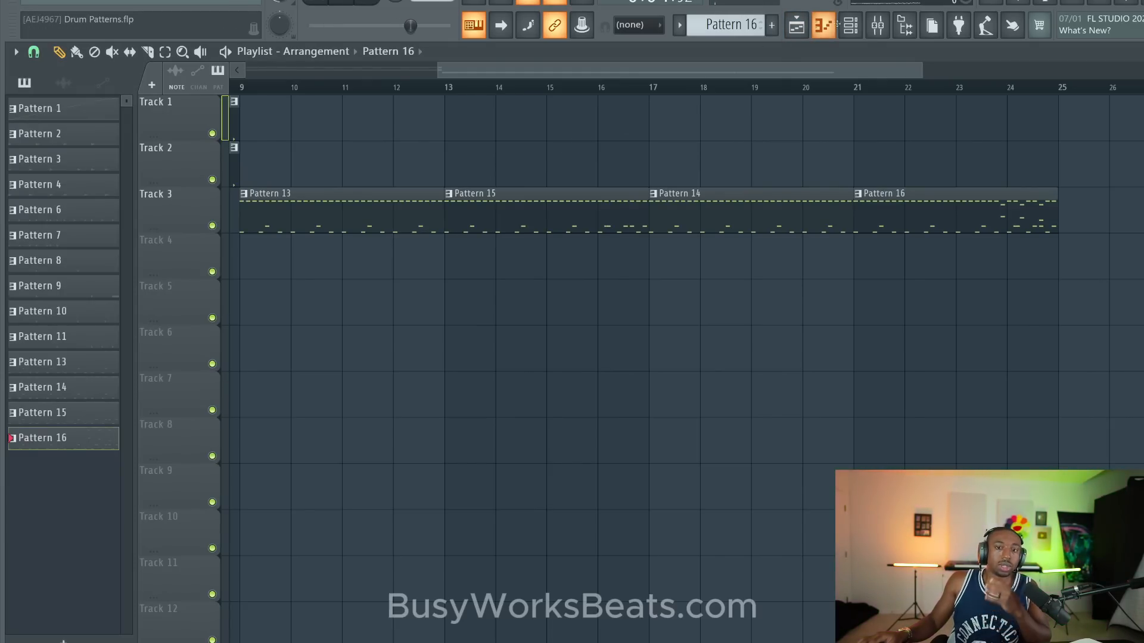
{"action": "left_click", "coordinate": [853, 26]}
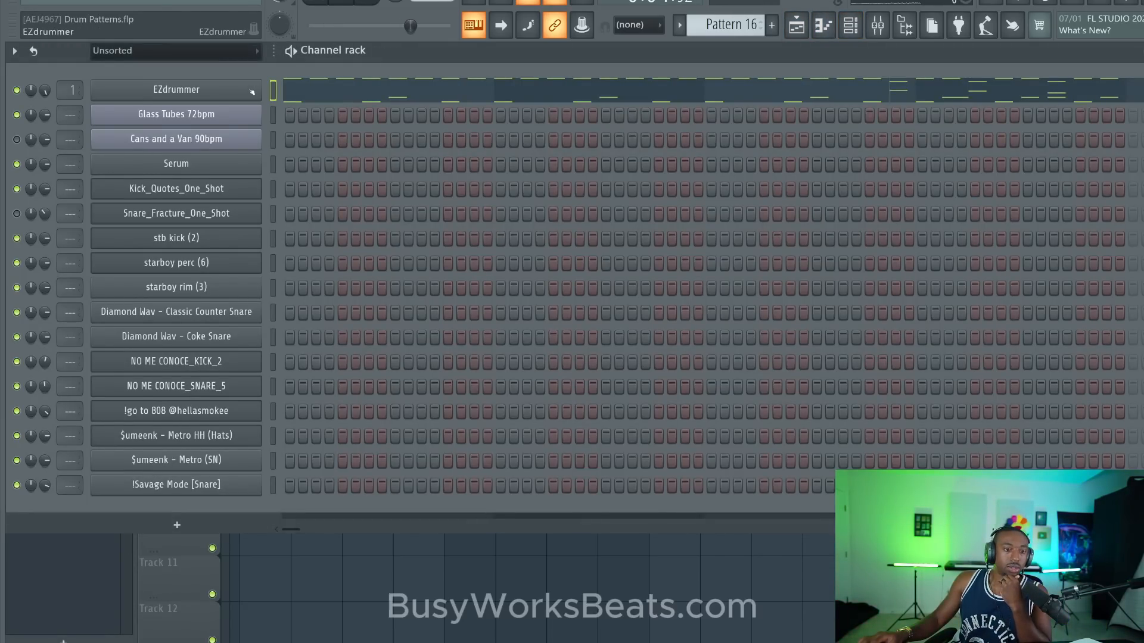
{"action": "key", "text": "F6"}
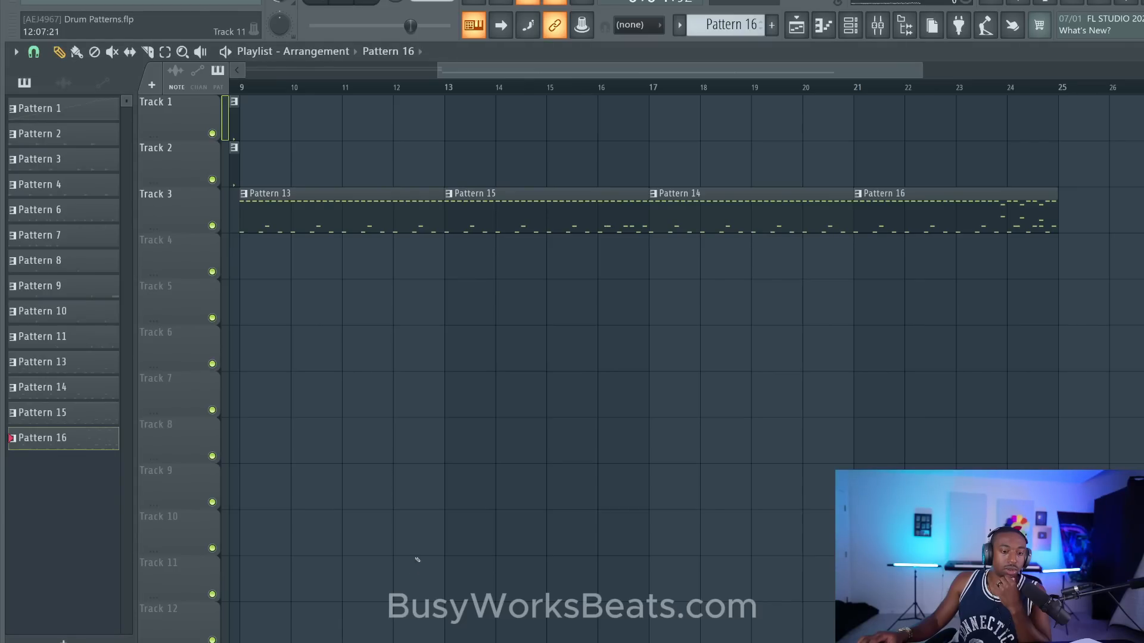
{"action": "scroll", "coordinate": [451, 87], "scroll_direction": "down", "scroll_amount": 4}
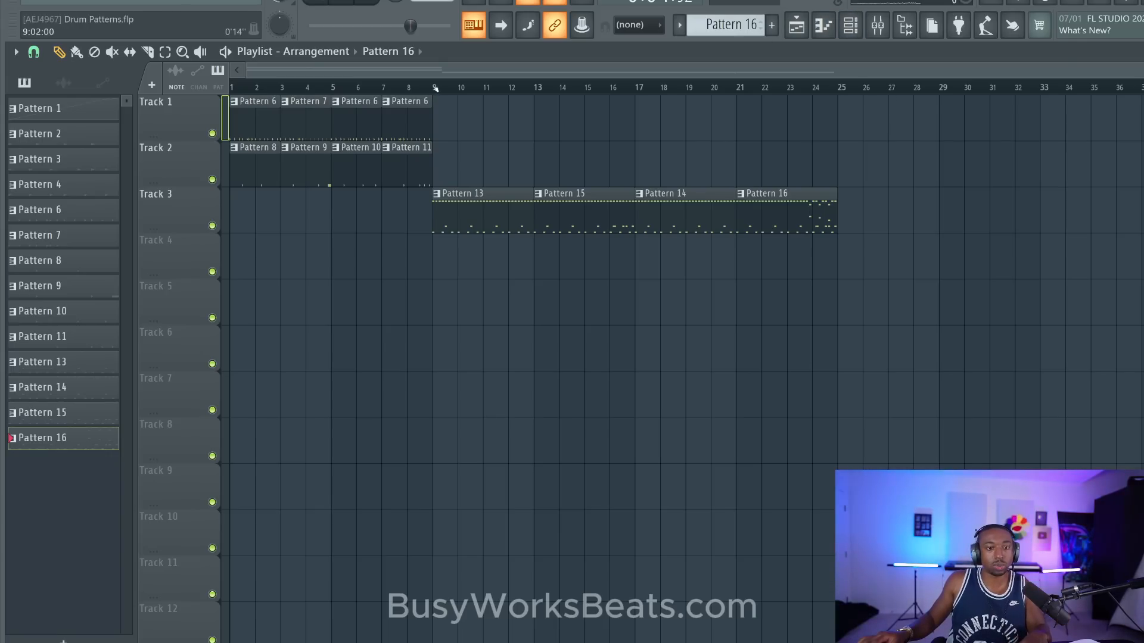
{"action": "left_click_drag", "start_coordinate": [435, 87], "coordinate": [837, 81]}
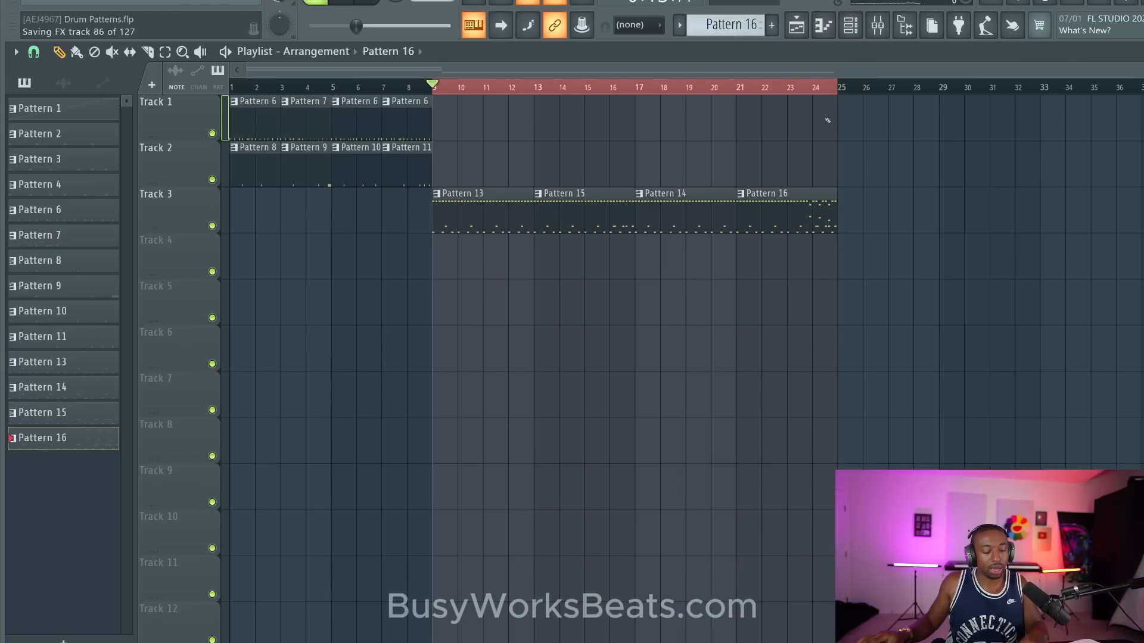
- Lower the project tempo to about 82 BPM and create an empty Pattern 17 with the channel rack shown
{"action": "key", "text": "F6"}
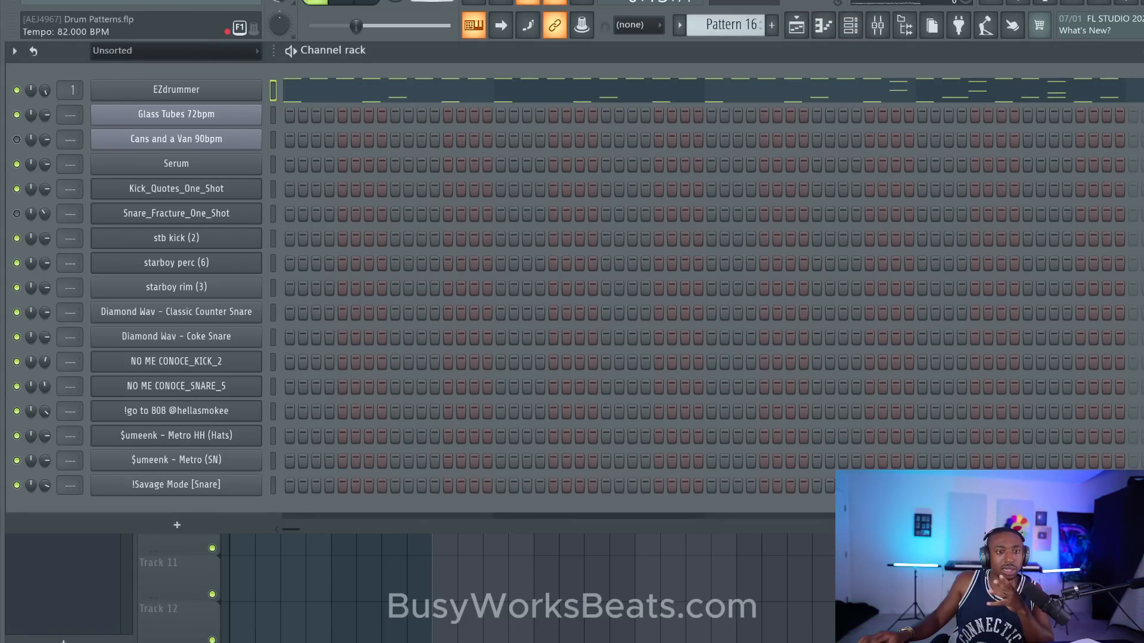
{"action": "left_click", "coordinate": [666, 353]}
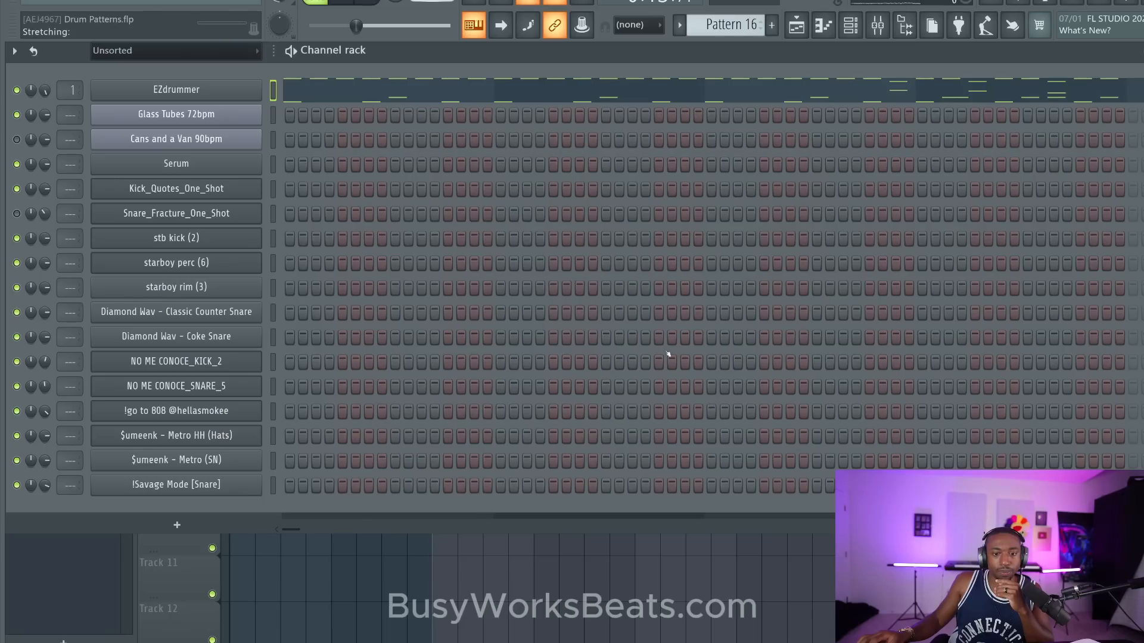
{"action": "left_click", "coordinate": [772, 24]}
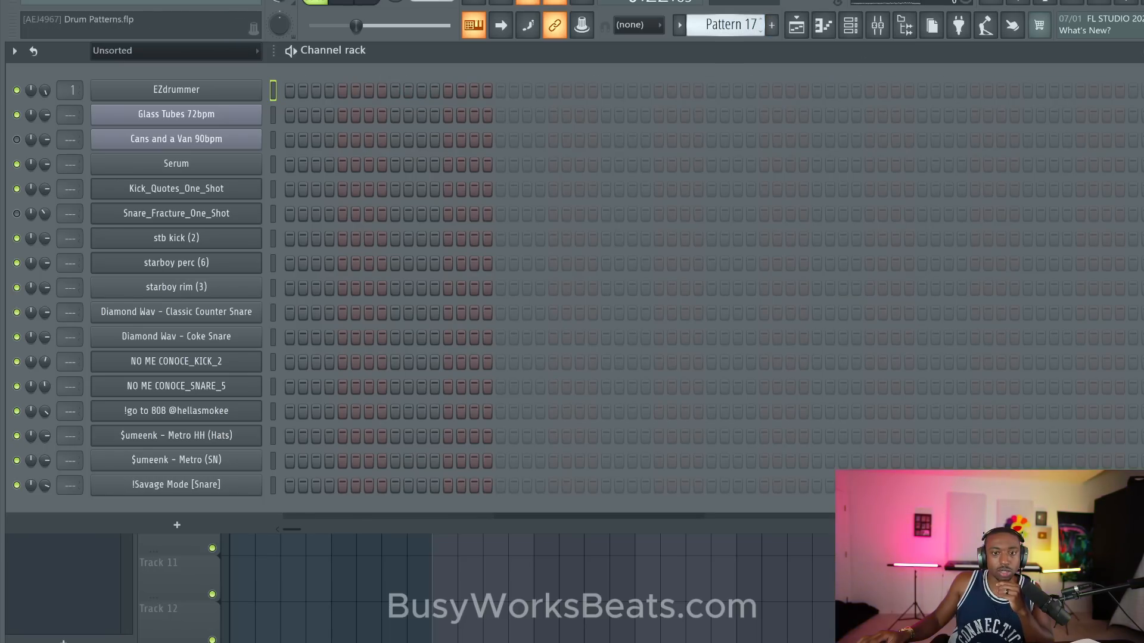
- Show the sample browser, look through the Sounds folders and switch to the Drum Breaks collection
{"action": "left_click", "coordinate": [904, 25]}
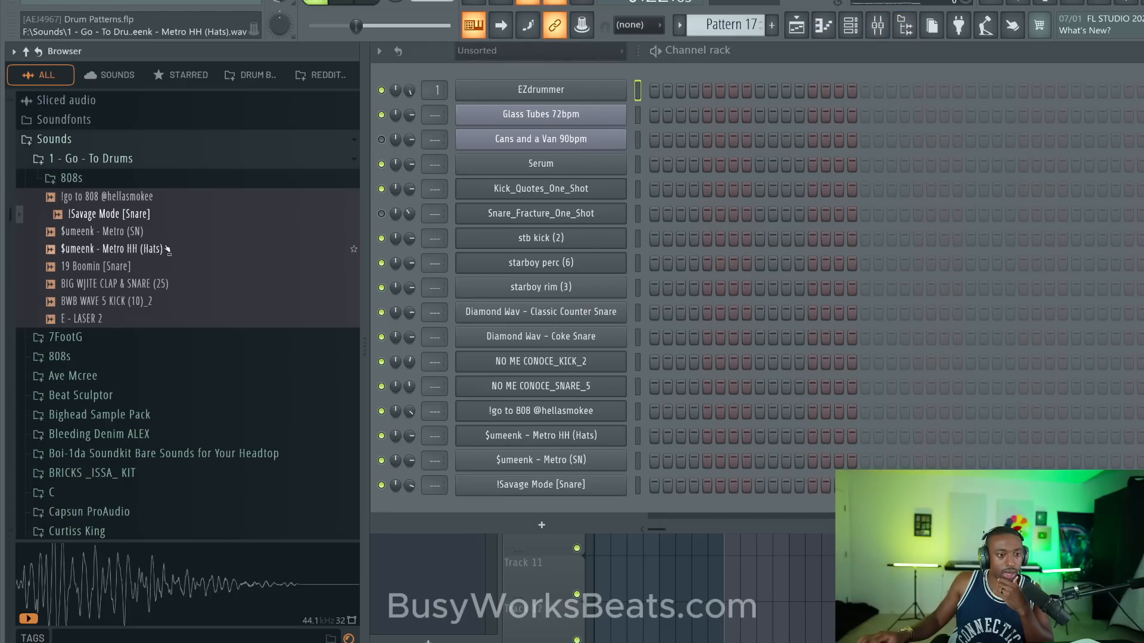
{"action": "scroll", "coordinate": [113, 298], "scroll_direction": "down", "scroll_amount": 20}
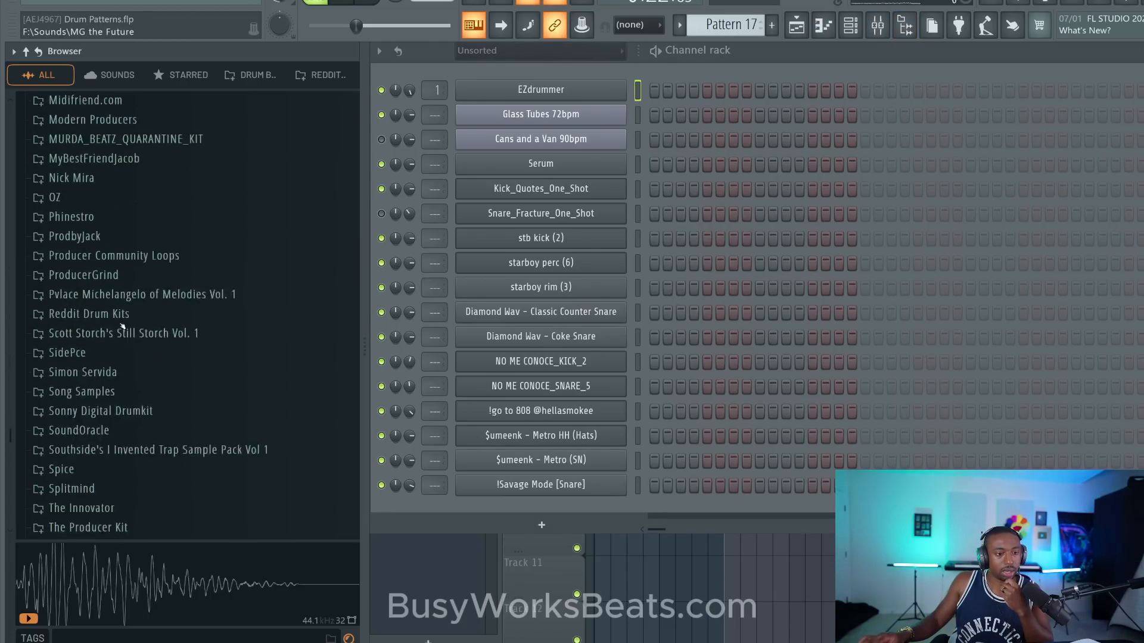
{"action": "scroll", "coordinate": [122, 326], "scroll_direction": "up", "scroll_amount": 10}
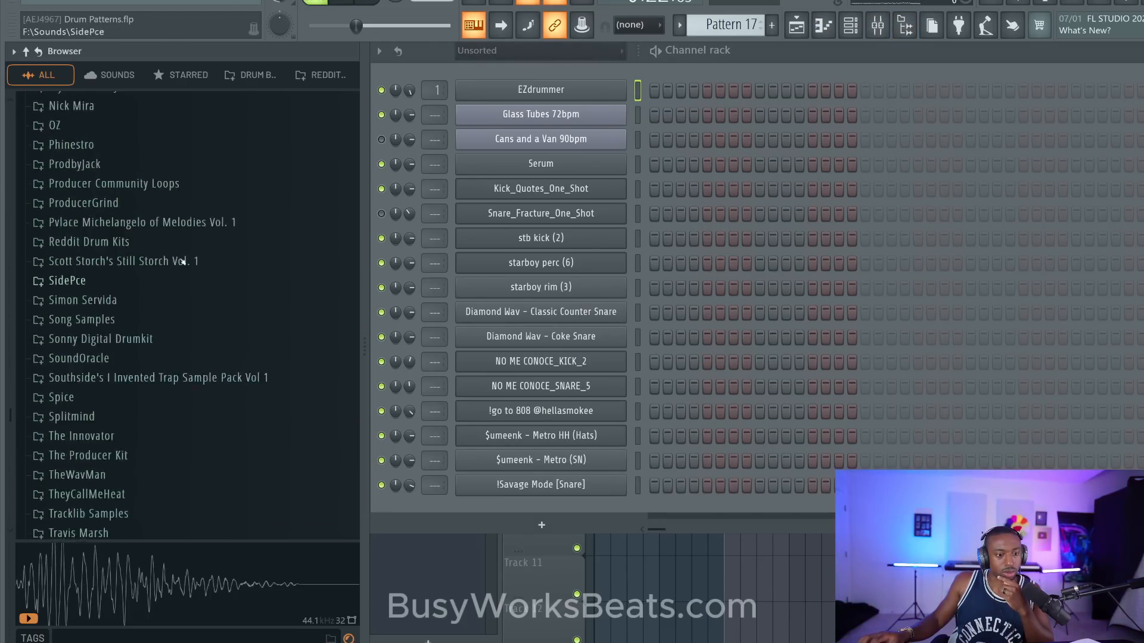
{"action": "scroll", "coordinate": [216, 174], "scroll_direction": "up", "scroll_amount": 7}
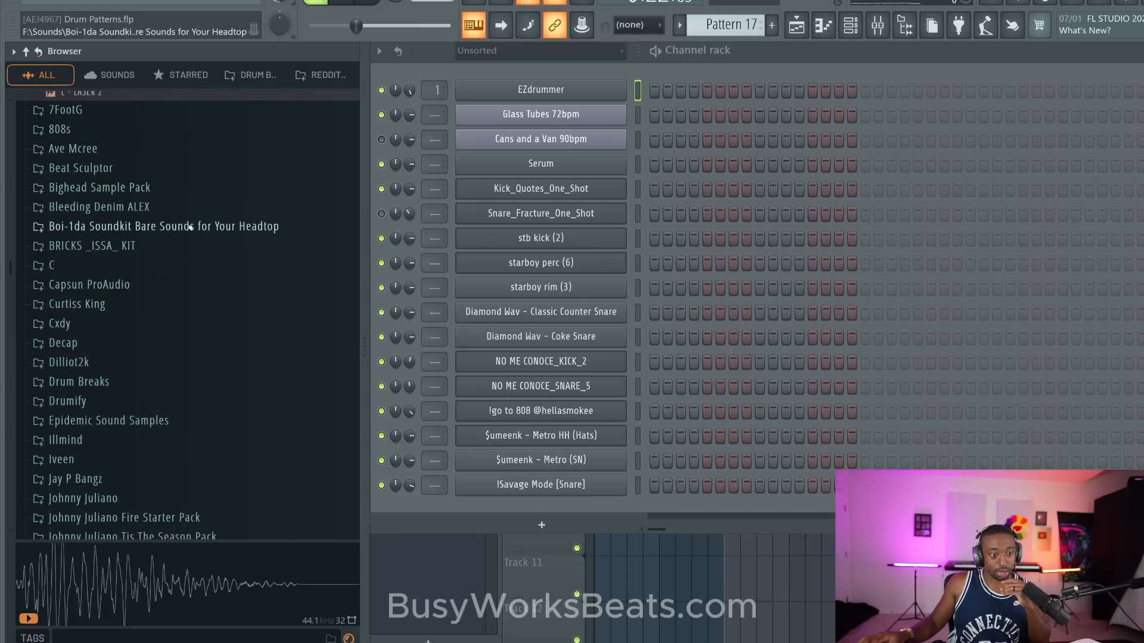
{"action": "scroll", "coordinate": [178, 178], "scroll_direction": "up", "scroll_amount": 2}
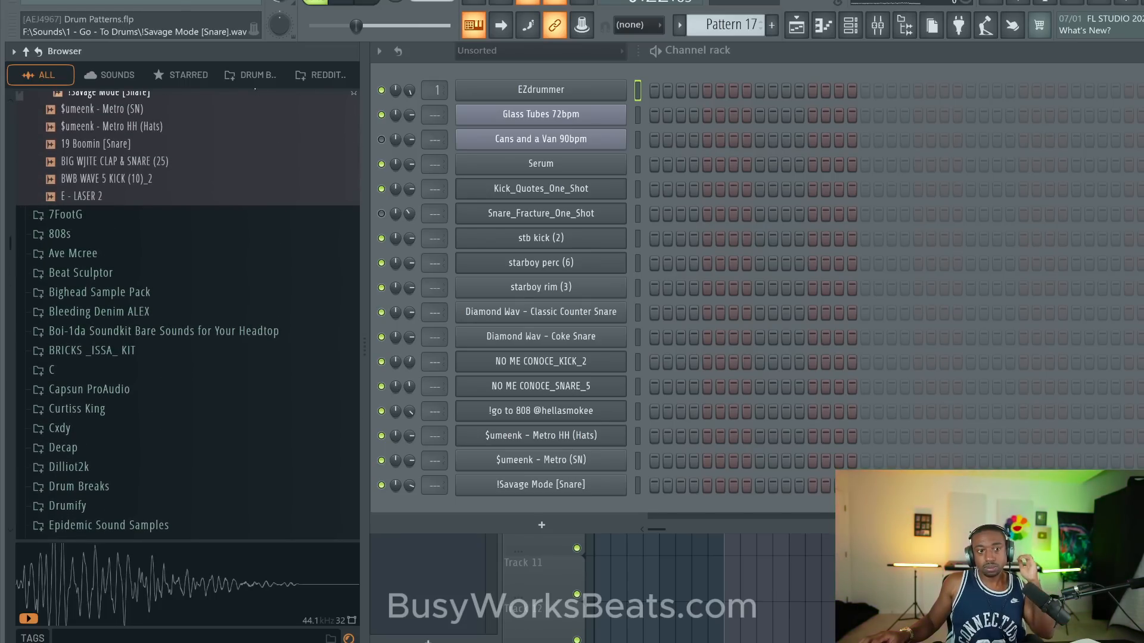
{"action": "left_click", "coordinate": [256, 77]}
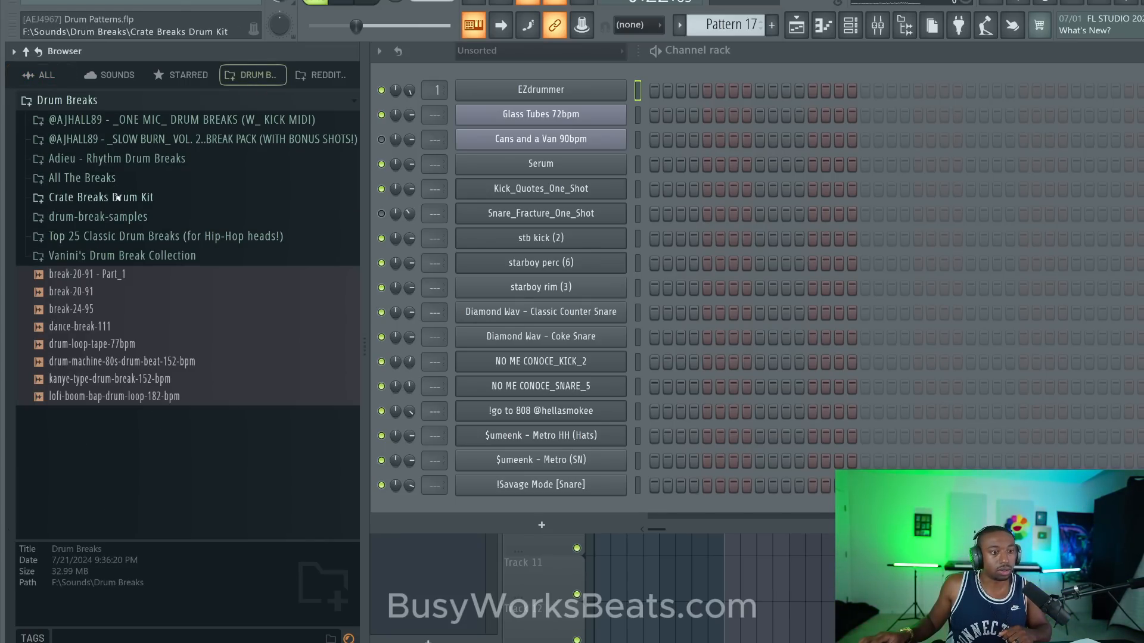
- Expand the Drum Breaks subfolder of Adieu - Rhythm Drum Breaks and preview Adieu - Galaxy Drum Break - 90 BPM
{"action": "left_click", "coordinate": [138, 159]}
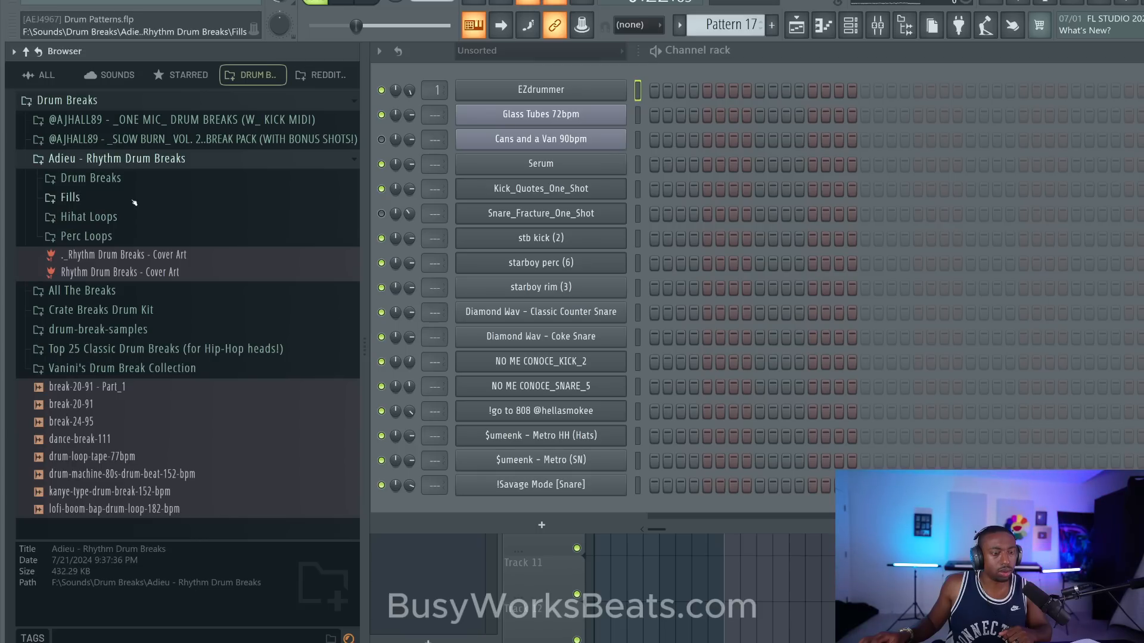
{"action": "left_click", "coordinate": [125, 186]}
{"action": "left_click", "coordinate": [137, 302]}
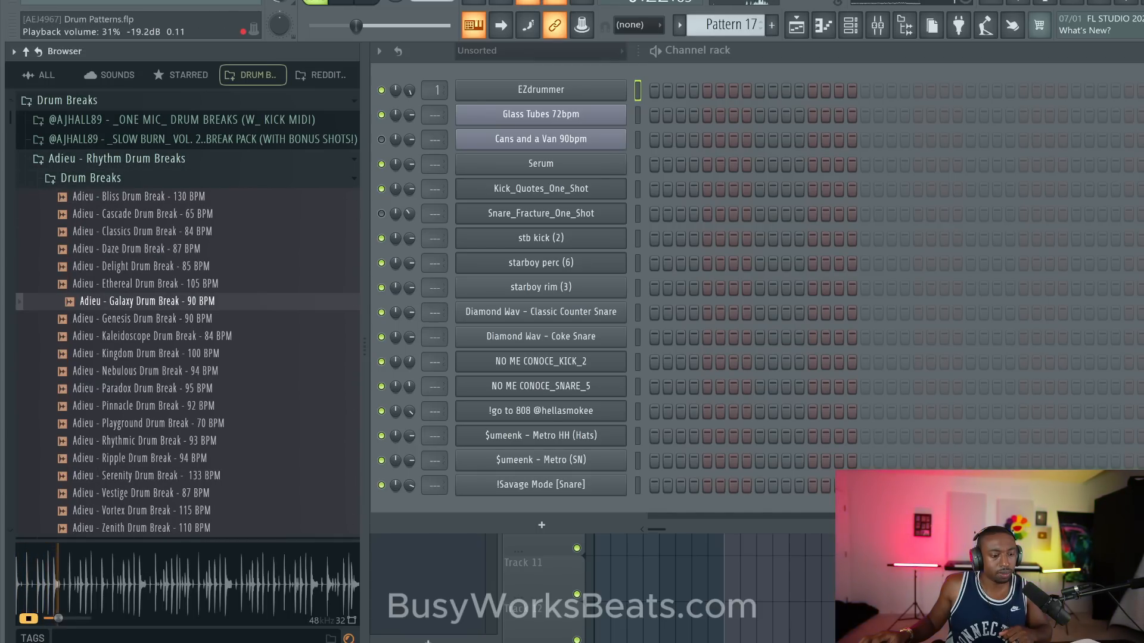
- Load the Galaxy drum break into a new Slicex channel and open that channel's empty piano roll
{"action": "right_click", "coordinate": [167, 304]}
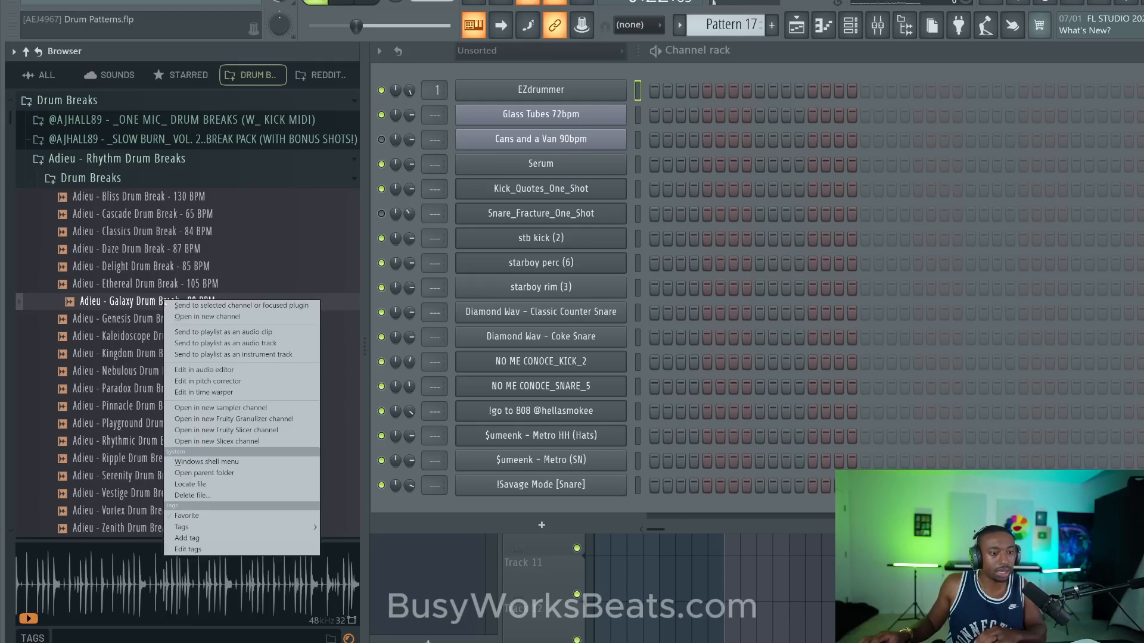
{"action": "left_click", "coordinate": [230, 441]}
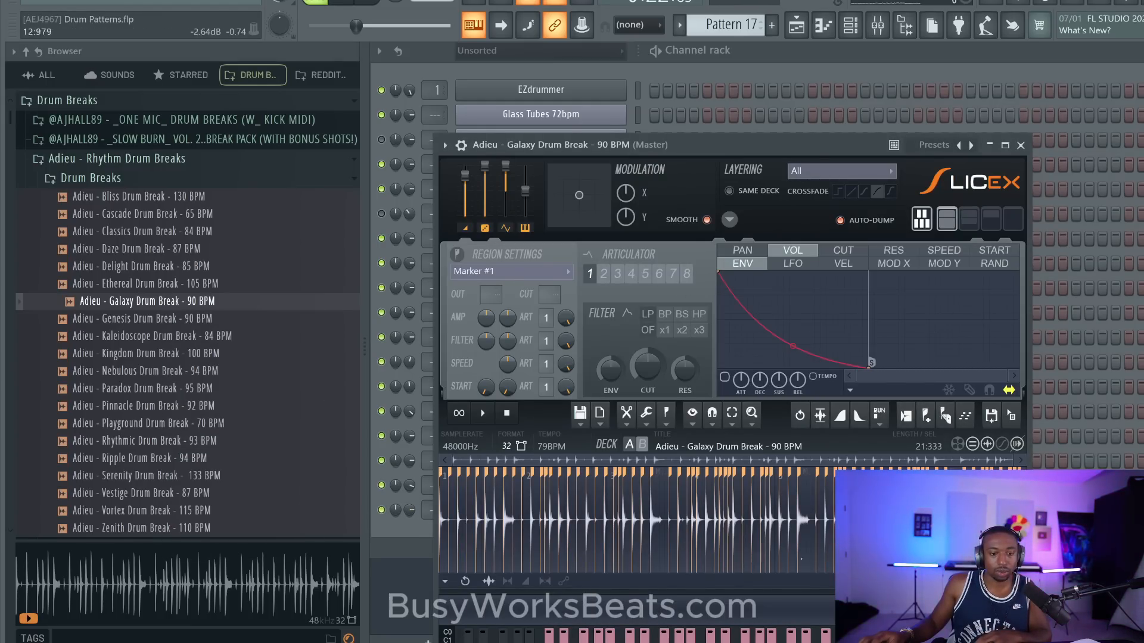
{"action": "left_click", "coordinate": [1019, 145]}
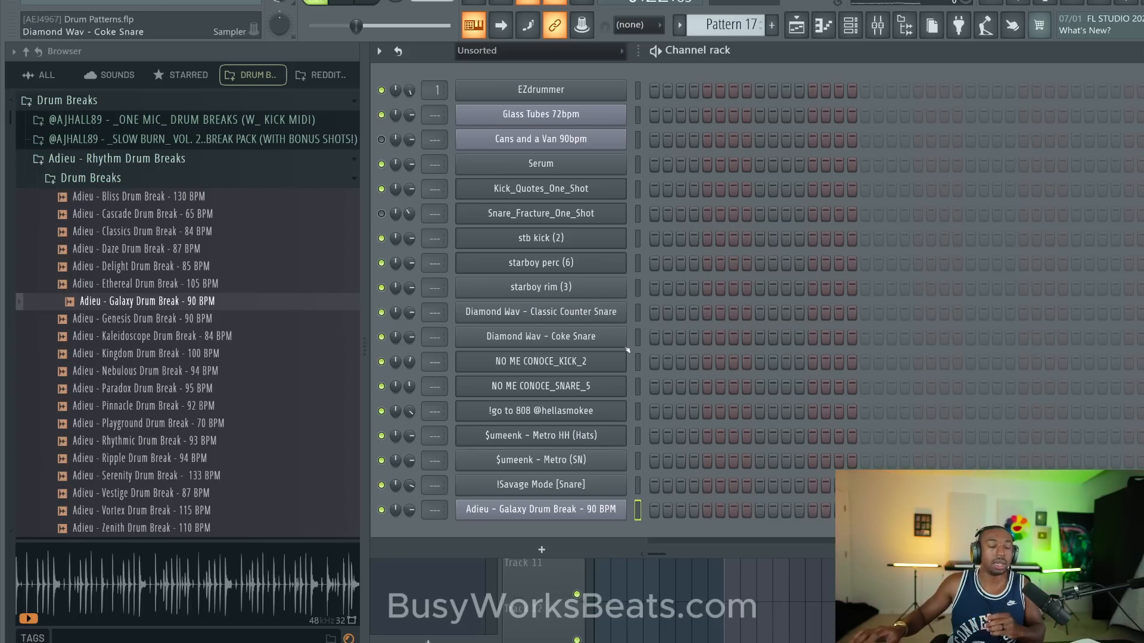
{"action": "right_click", "coordinate": [623, 517]}
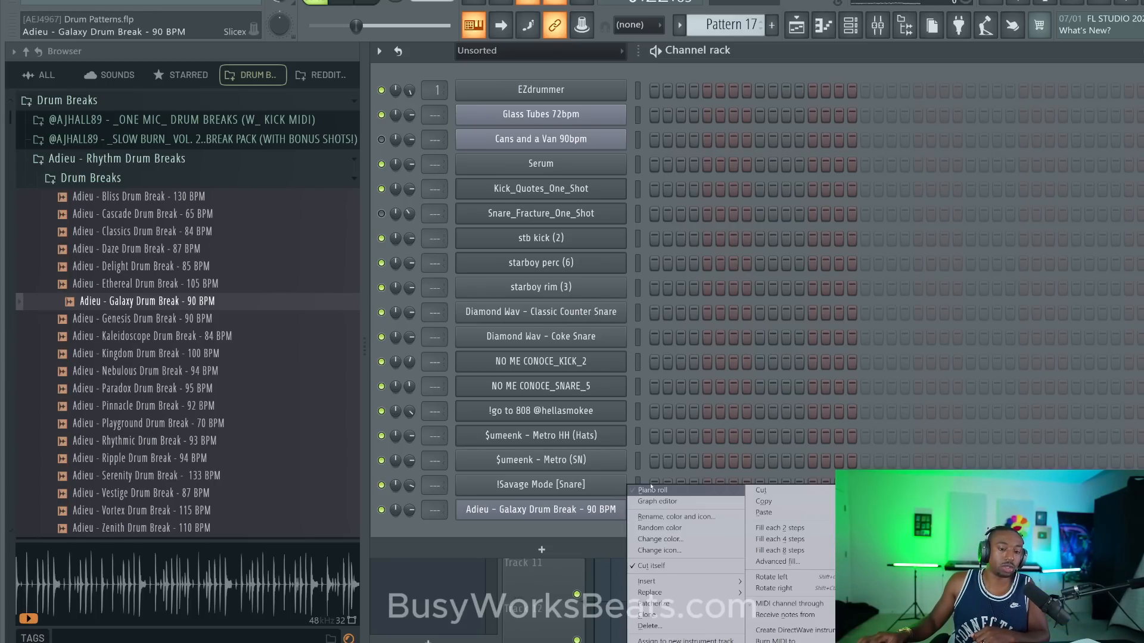
{"action": "left_click", "coordinate": [653, 490]}
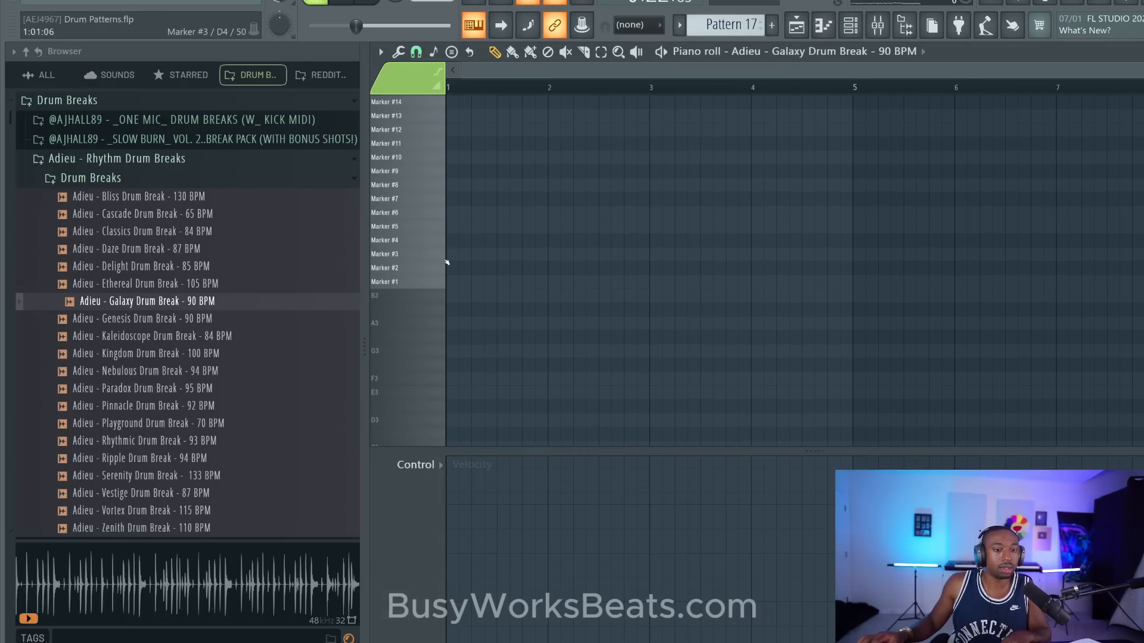
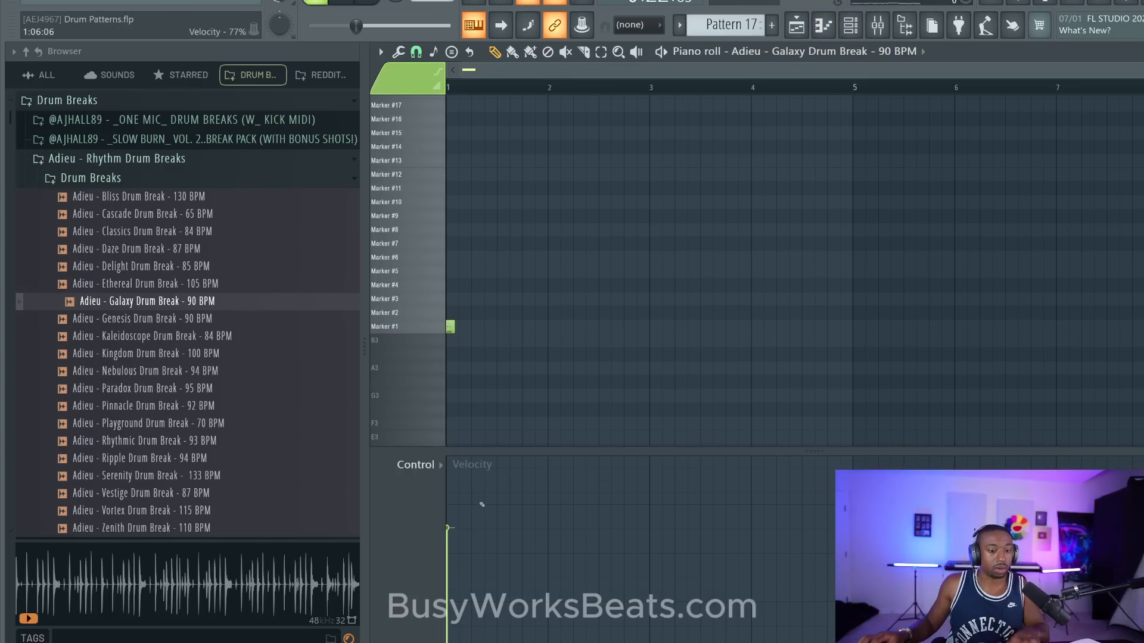
- Raise the velocity of the Marker #1 note at the start of bar 1, lengthen it, and play it back in pattern mode
{"action": "mouse_move", "coordinate": [454, 495]}
{"action": "left_mouse_down"}
{"action": "mouse_move", "coordinate": [448, 486]}
{"action": "mouse_move", "coordinate": [447, 499]}
{"action": "left_mouse_up"}
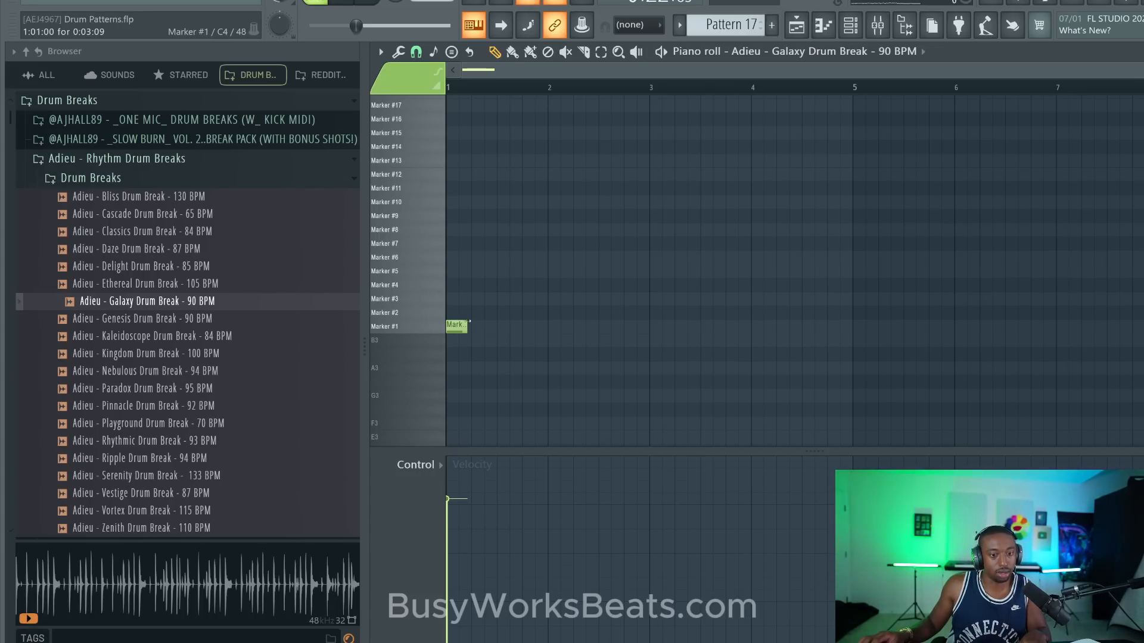
{"action": "scroll", "coordinate": [560, 197], "scroll_direction": "up", "scroll_amount": 1}
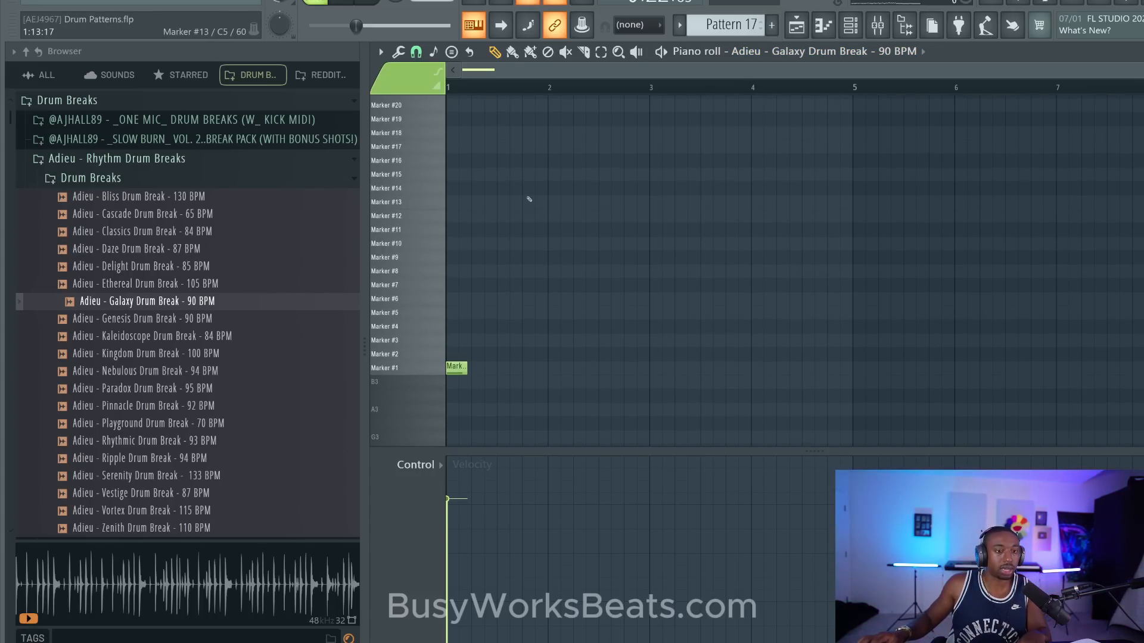
{"action": "scroll", "coordinate": [602, 90], "scroll_direction": "up", "scroll_amount": 4}
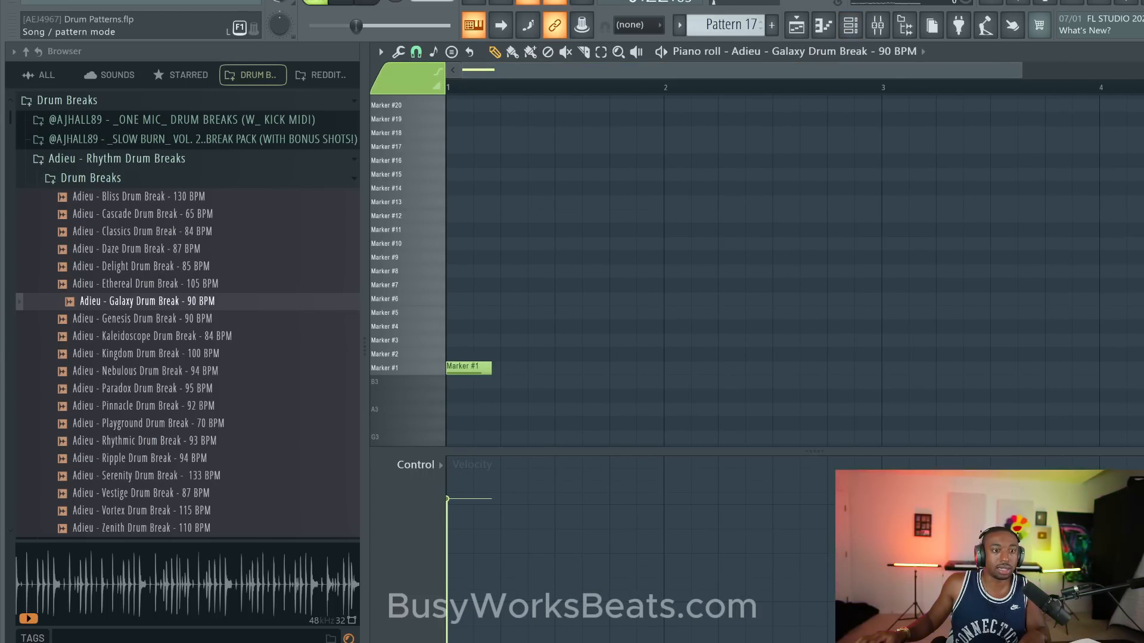
{"action": "left_click", "coordinate": [316, 2]}
{"action": "key", "text": "space"}
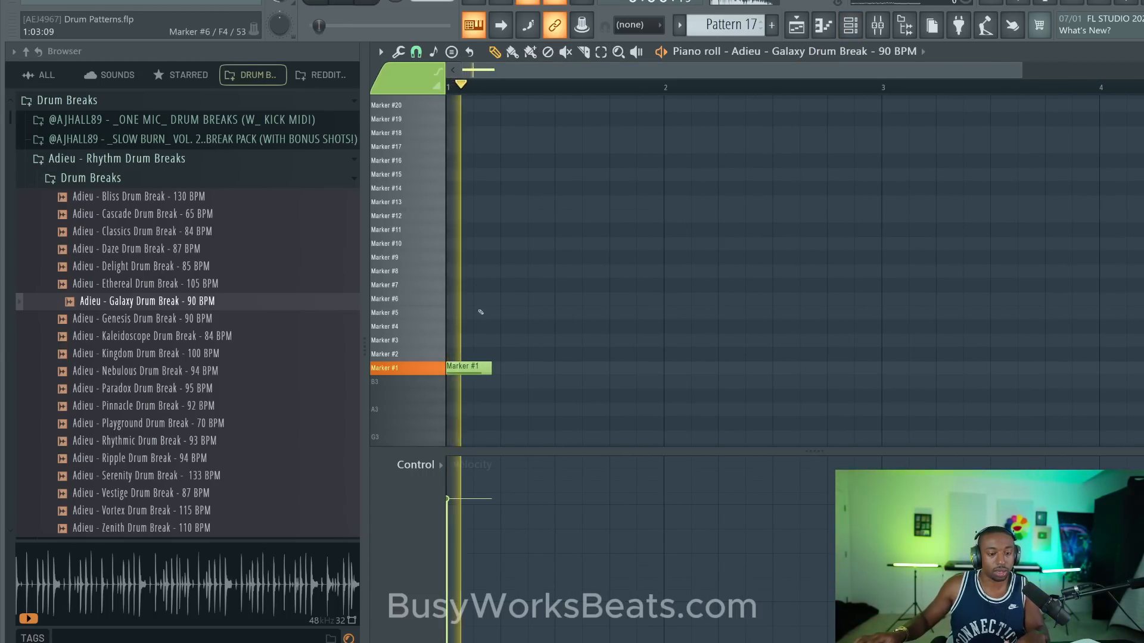
{"action": "key", "text": "space"}
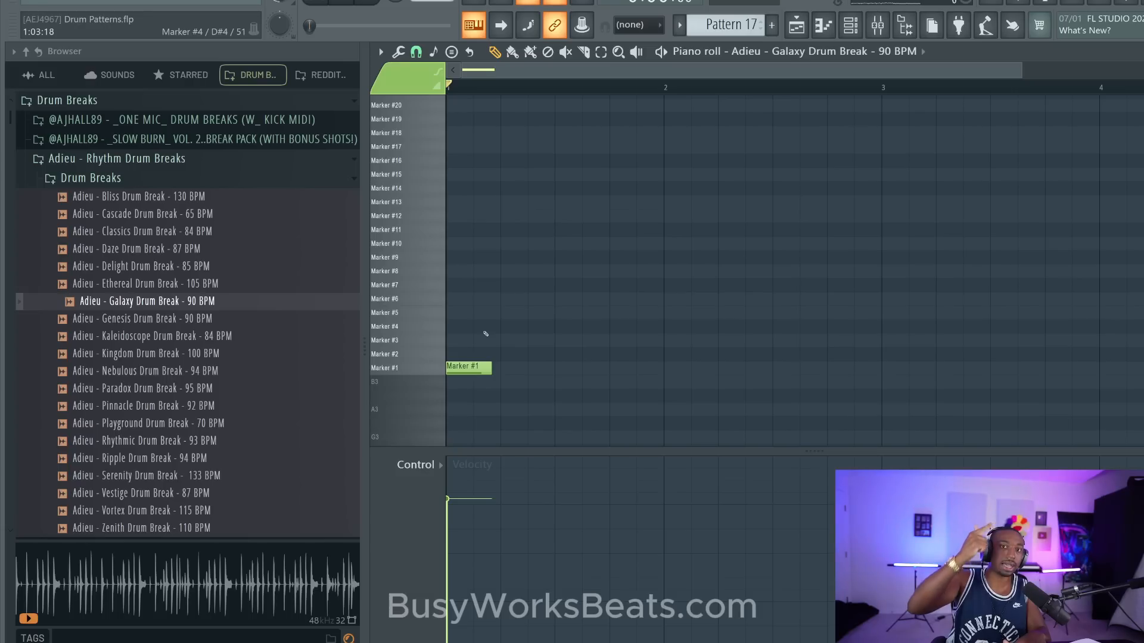
- Fill bar 1 with eight evenly spaced short Marker #2 notes at half-beat intervals
{"action": "left_click", "coordinate": [420, 354]}
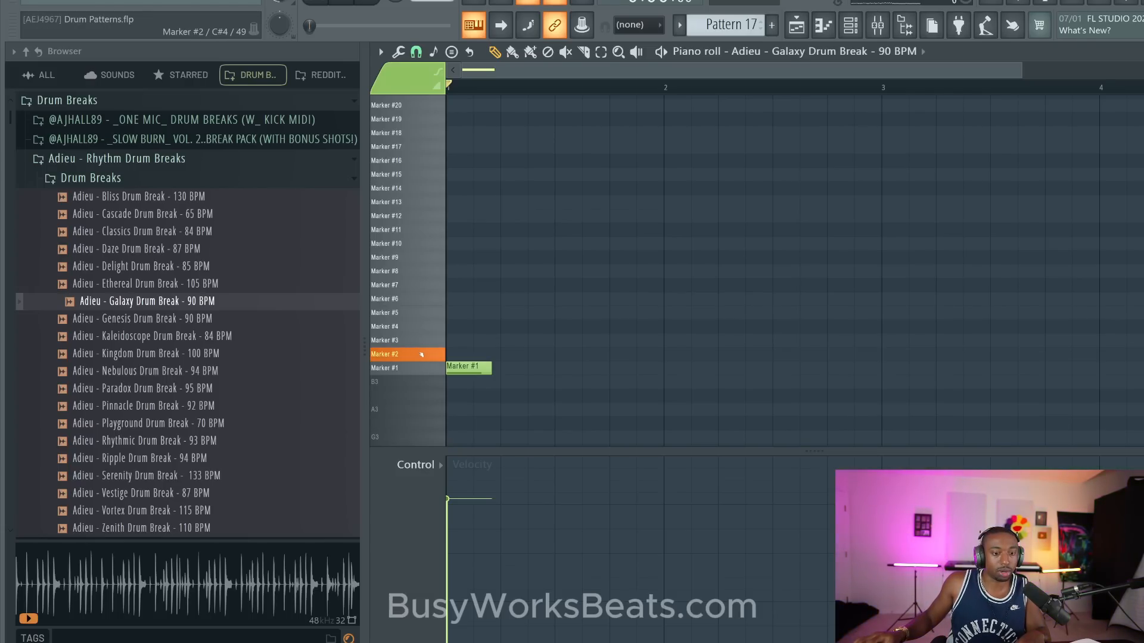
{"action": "left_click", "coordinate": [455, 352]}
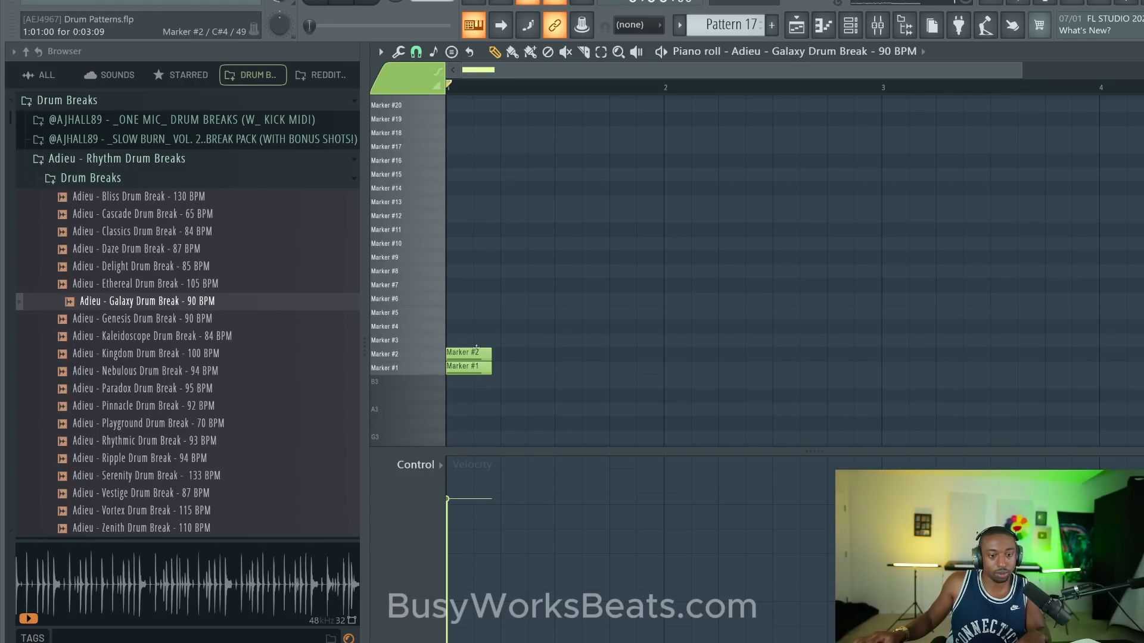
{"action": "left_click", "coordinate": [472, 352]}
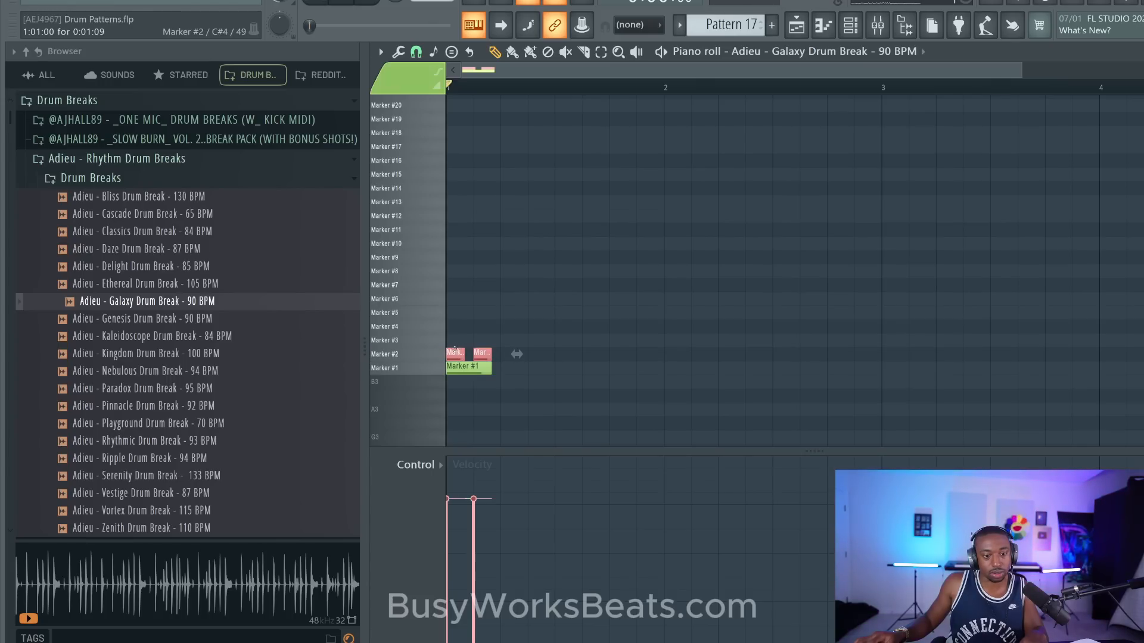
{"action": "key", "text": "ctrl+b"}
{"action": "key", "text": "ctrl+b"}
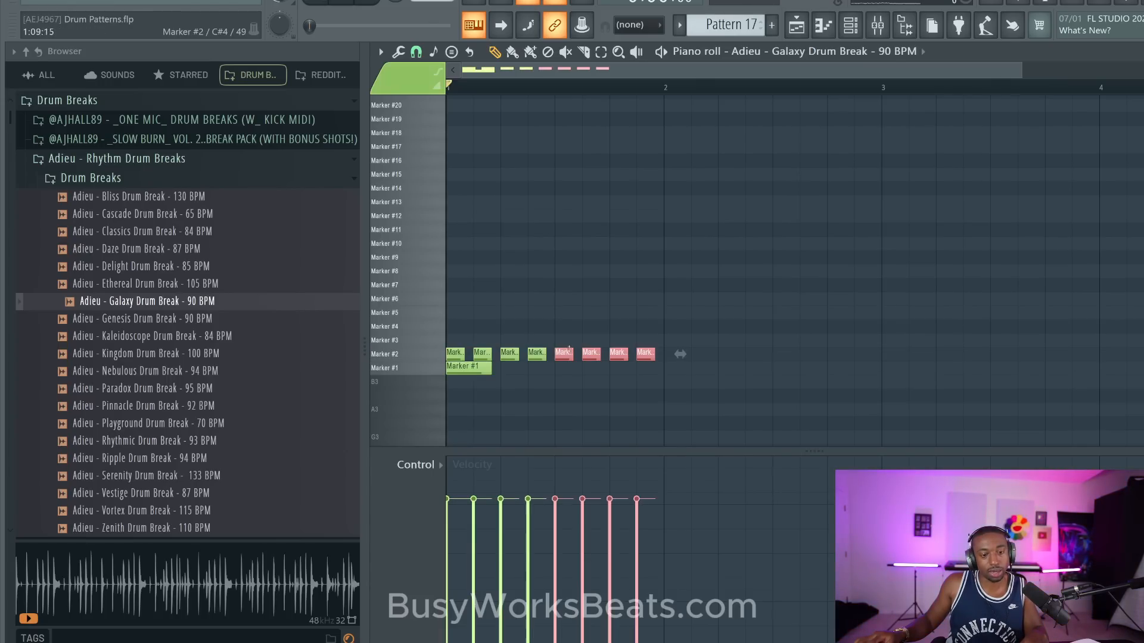
- Duplicate the Marker #2 notes to fill four bars and play the pattern
{"action": "key", "text": "ctrl+a"}
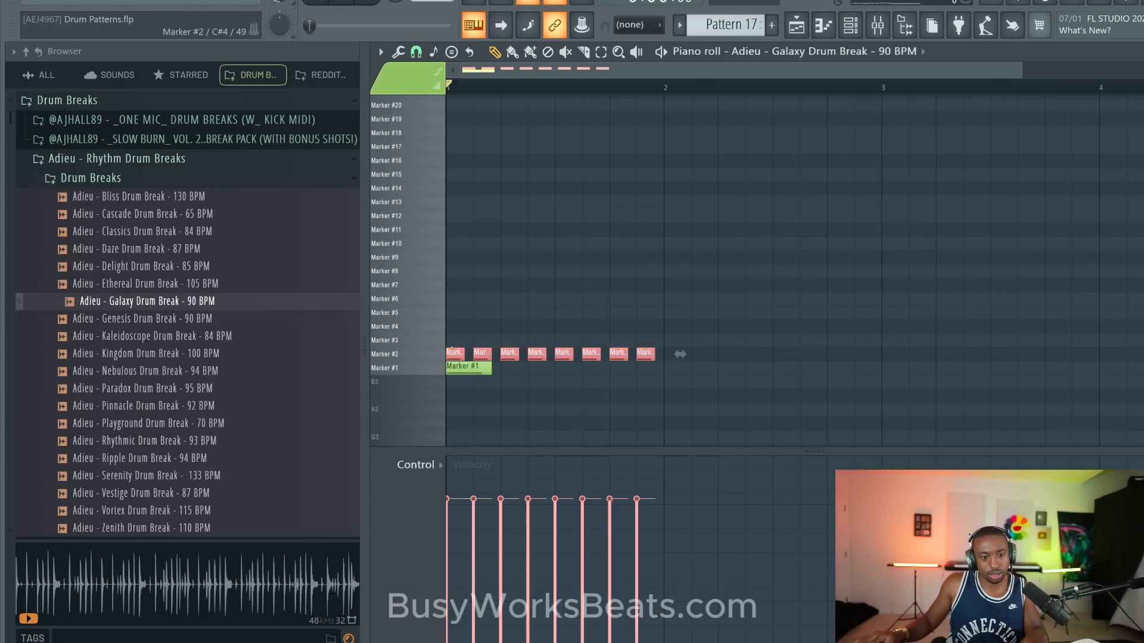
{"action": "key", "text": "ctrl+b"}
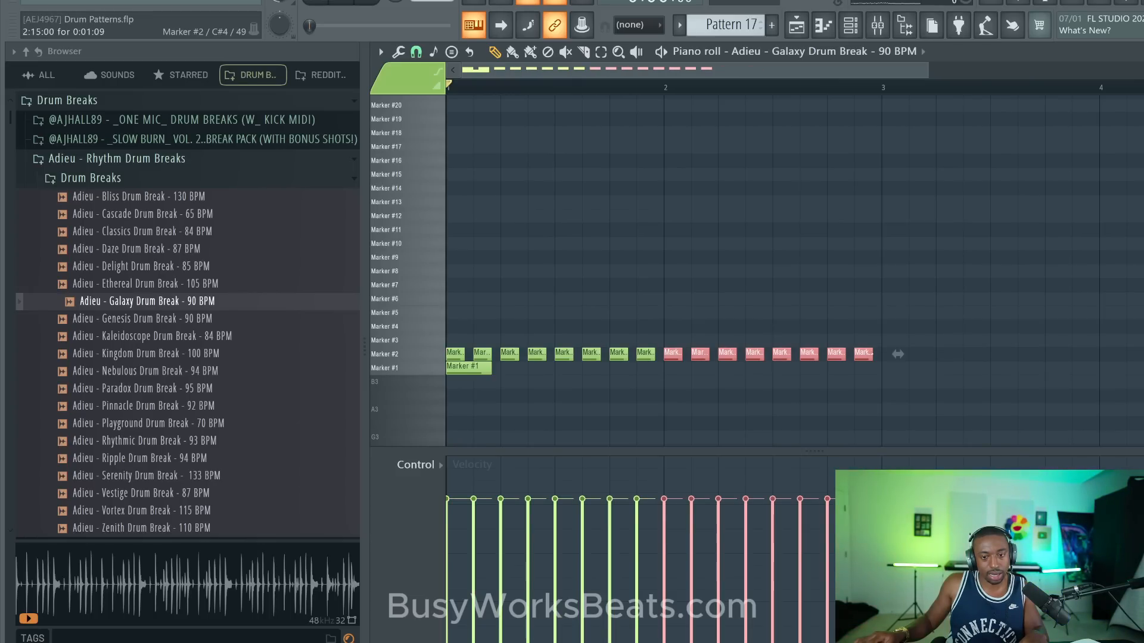
{"action": "key", "text": "ctrl+a"}
{"action": "key", "text": "ctrl+b"}
{"action": "key", "text": "space"}
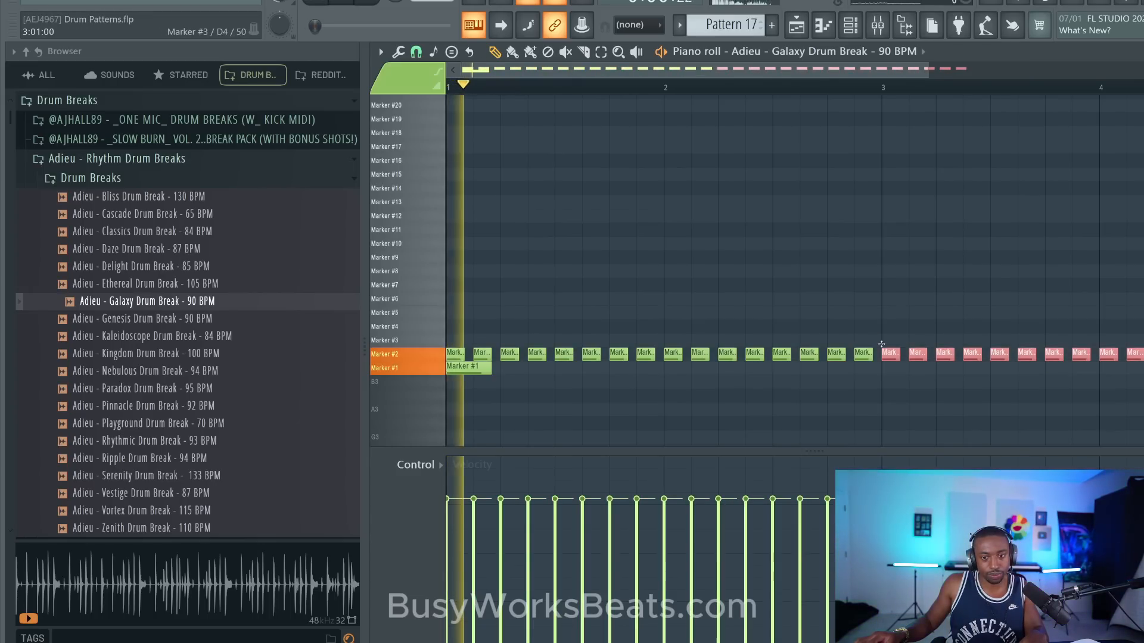
{"action": "left_click", "coordinate": [827, 287], "text": "ctrl"}
{"action": "scroll", "coordinate": [518, 339], "scroll_direction": "down", "scroll_amount": 2}
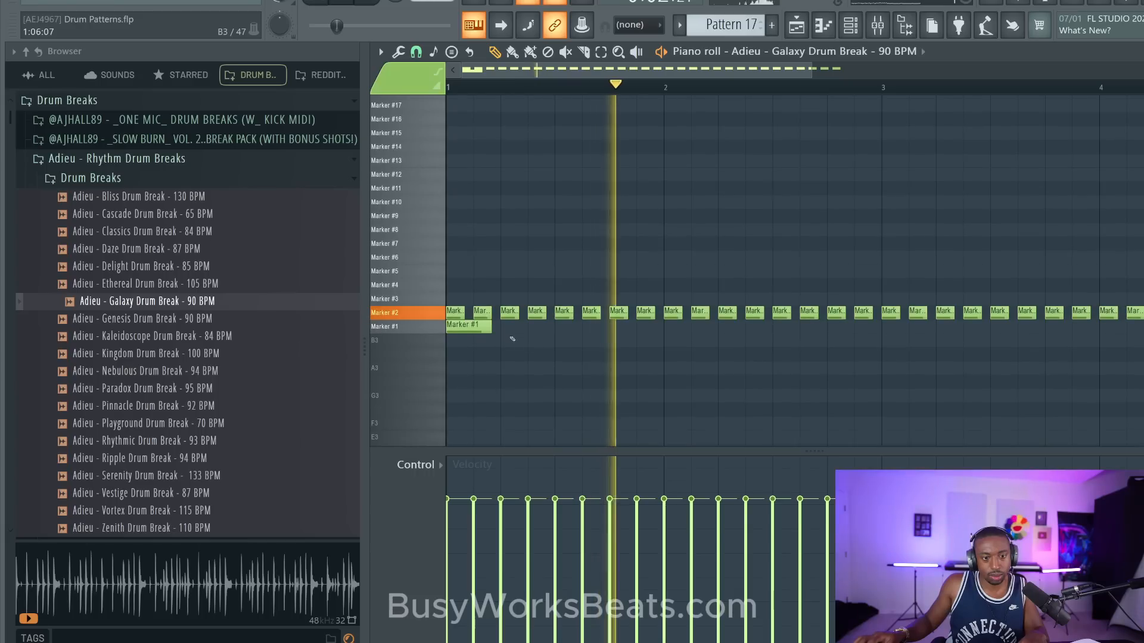
- Replay the pattern, audition the slices, and add a Marker #6 note at step 7 of bar 1
{"action": "key", "text": "space"}
{"action": "left_click", "coordinate": [476, 327]}
{"action": "key", "text": "space"}
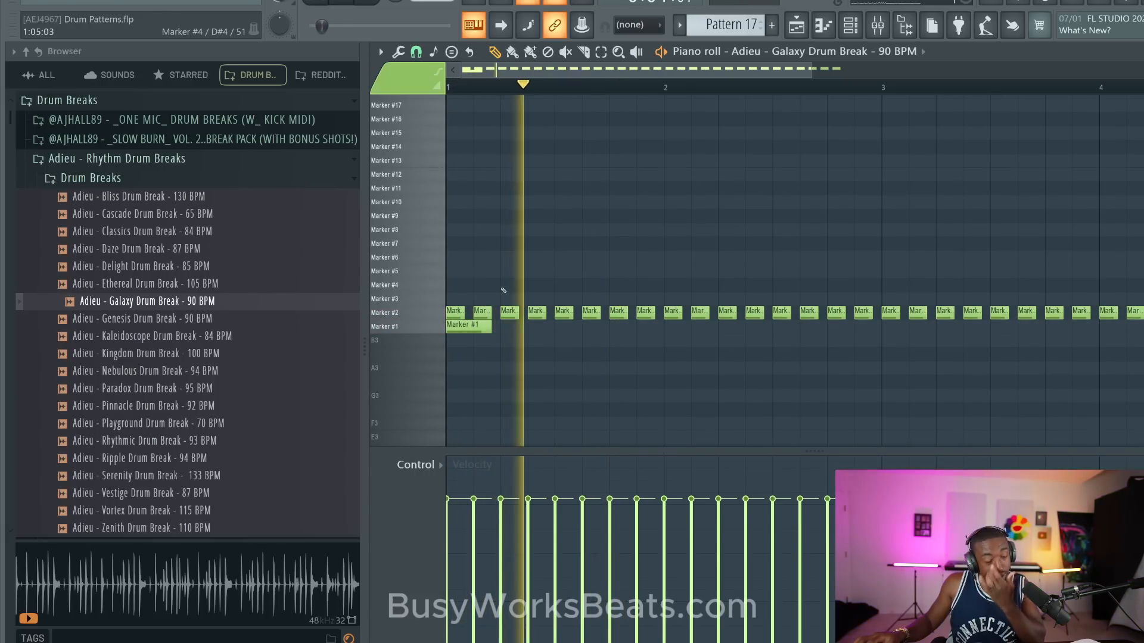
{"action": "key", "text": "space"}
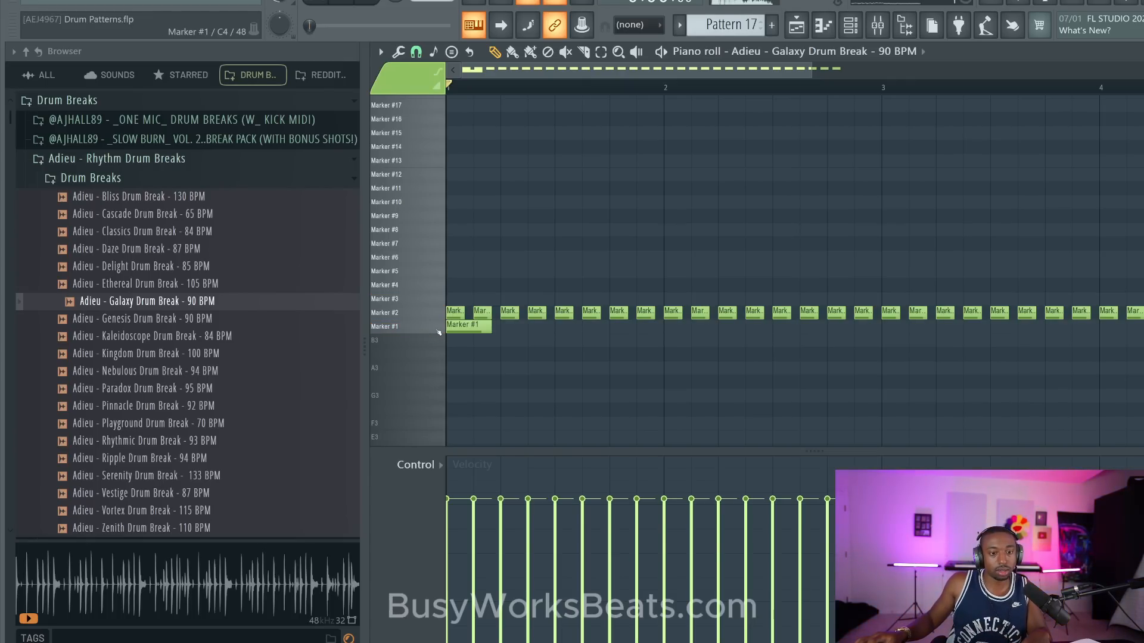
{"action": "mouse_move", "coordinate": [439, 313]}
{"action": "left_mouse_down"}
{"action": "mouse_move", "coordinate": [439, 256]}
{"action": "mouse_move", "coordinate": [440, 273]}
{"action": "mouse_move", "coordinate": [439, 256]}
{"action": "mouse_move", "coordinate": [433, 266]}
{"action": "left_mouse_up"}
{"action": "left_click", "coordinate": [532, 256]}
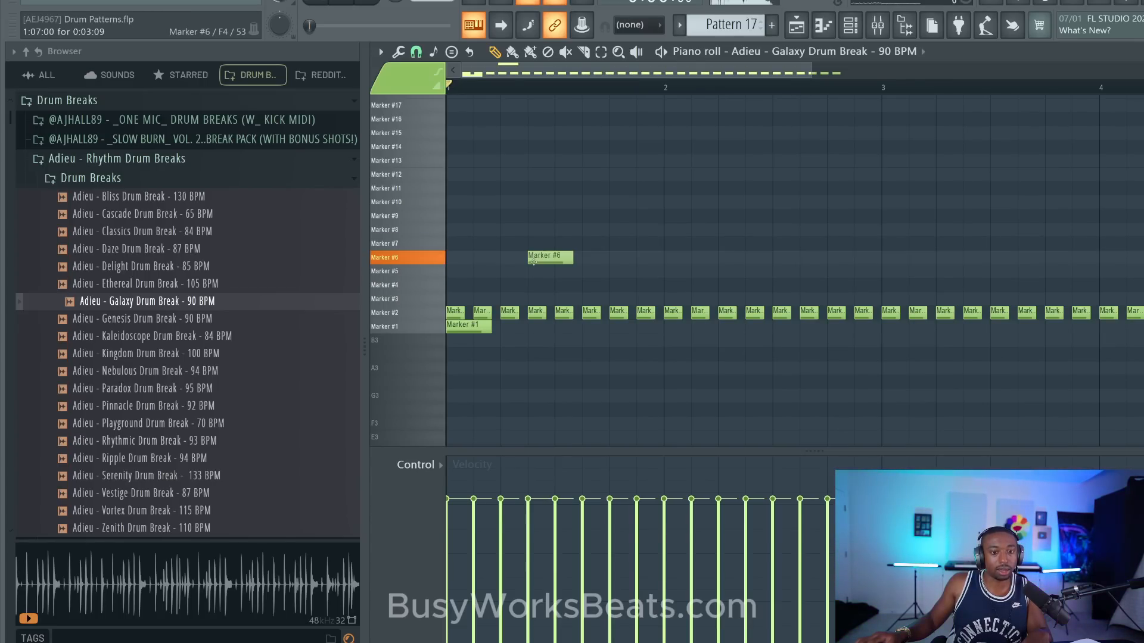
- In Slicex, assign the Marker #6 slice's filter to articulator 2, adjust its low-pass x1 filter, and return to the break's piano roll
{"action": "left_click", "coordinate": [860, 21]}
{"action": "left_click", "coordinate": [541, 509]}
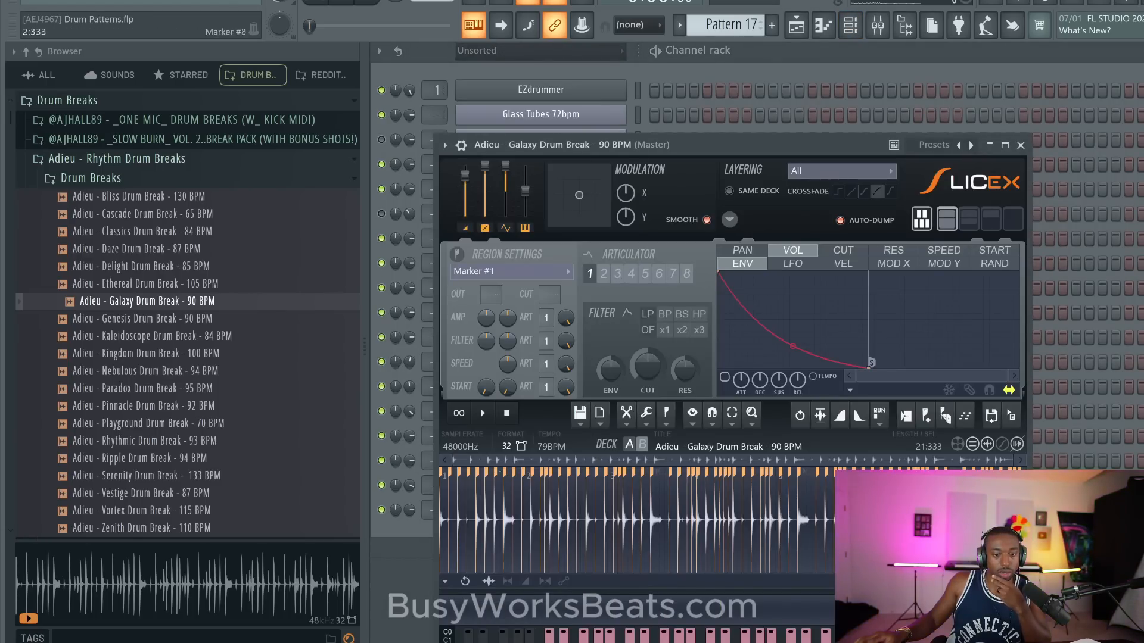
{"action": "scroll", "coordinate": [509, 532], "scroll_direction": "up", "scroll_amount": 8}
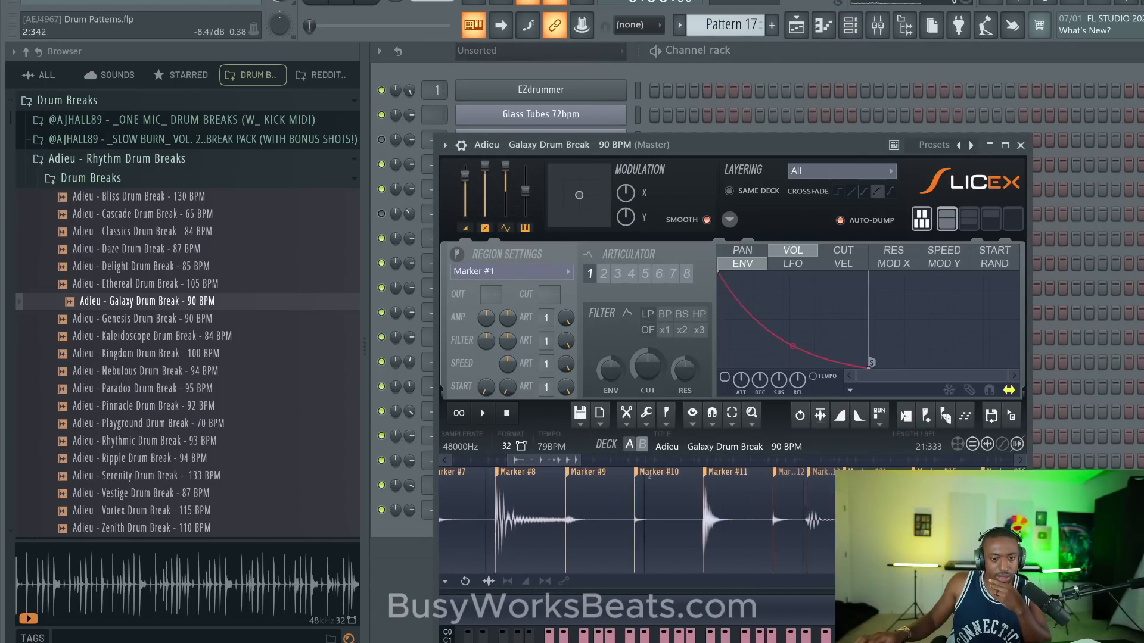
{"action": "scroll", "coordinate": [649, 477], "scroll_direction": "left", "scroll_amount": 3}
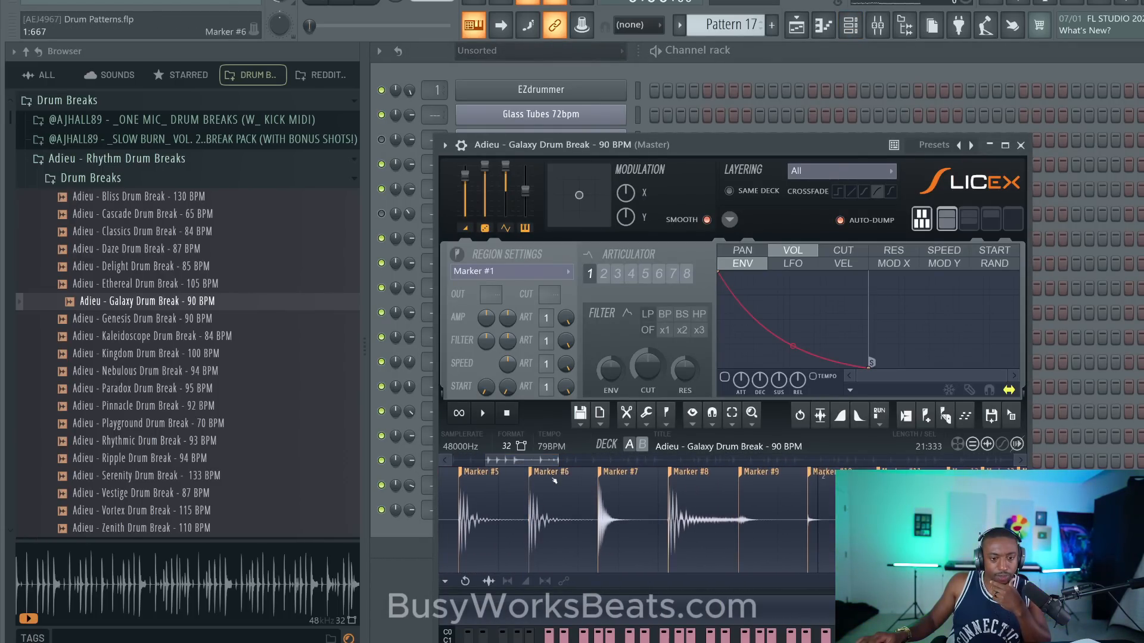
{"action": "left_click", "coordinate": [544, 344]}
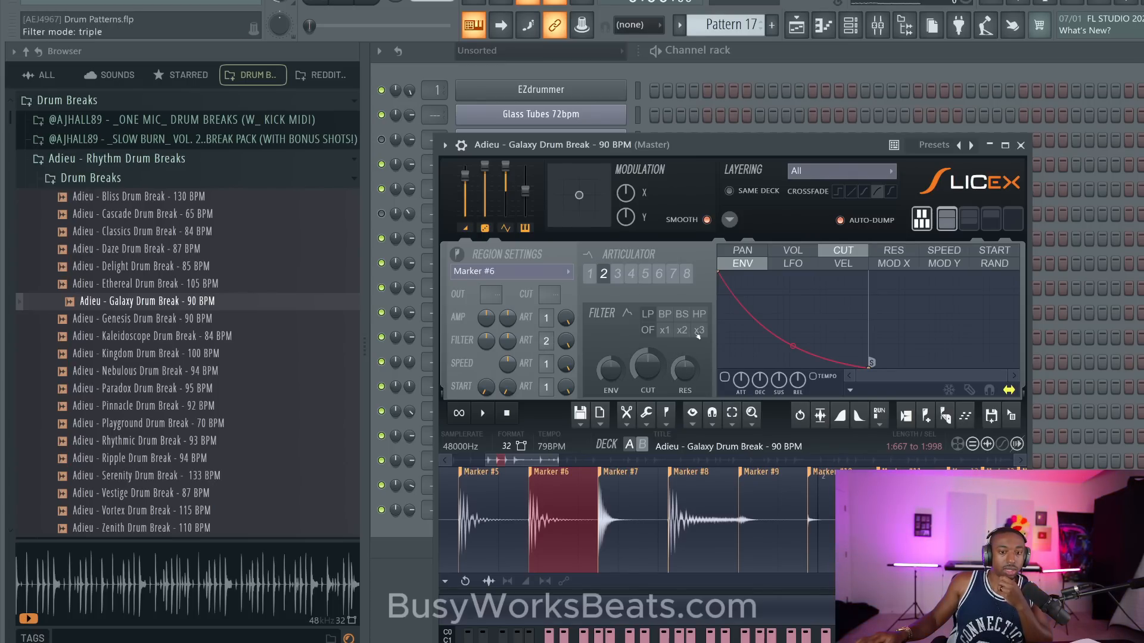
{"action": "left_click_drag", "start_coordinate": [685, 371], "coordinate": [685, 379]}
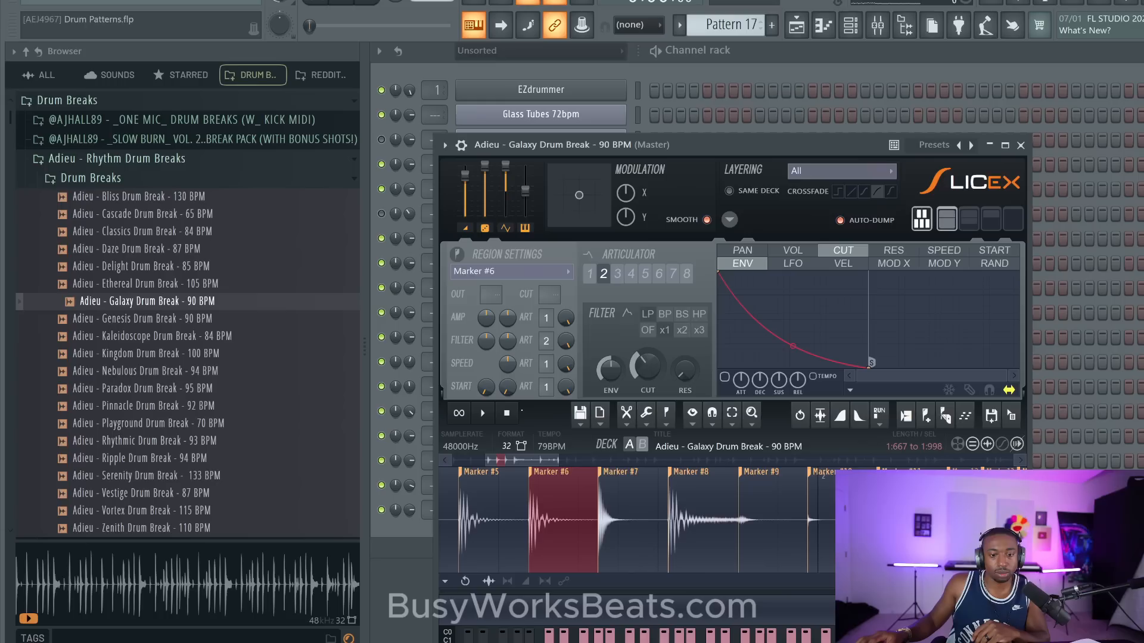
{"action": "left_click", "coordinate": [1022, 145]}
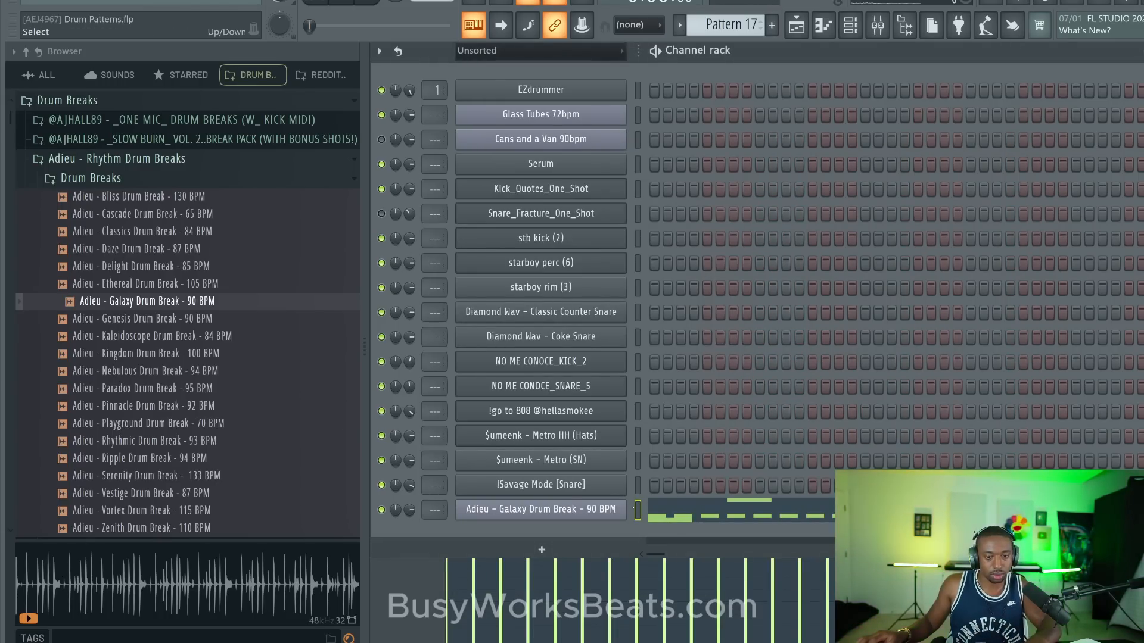
{"action": "left_click", "coordinate": [672, 507]}
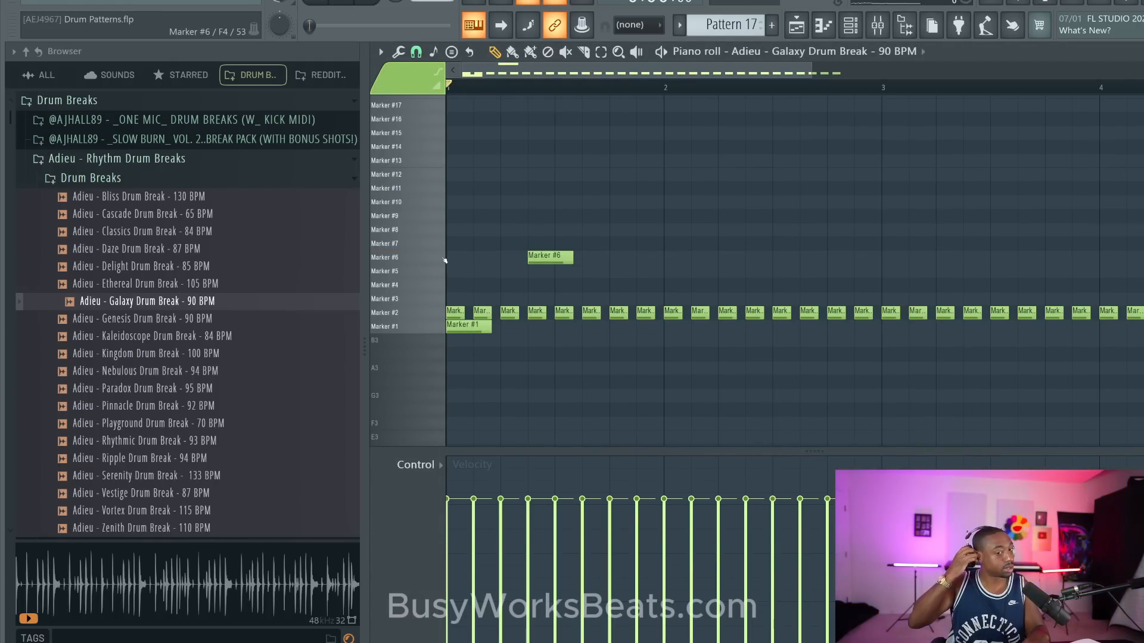
- Save the project, audition the pattern and slices, and add a short Marker #3 note at step 5 of bar 1
{"action": "key", "text": "ctrl+s"}
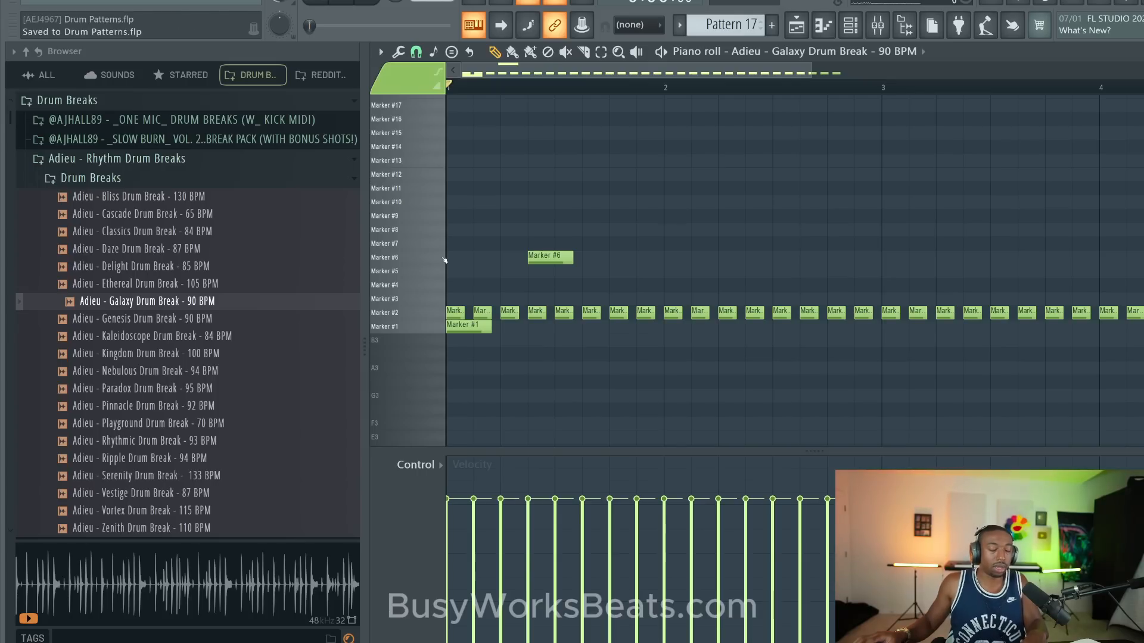
{"action": "left_click", "coordinate": [437, 311]}
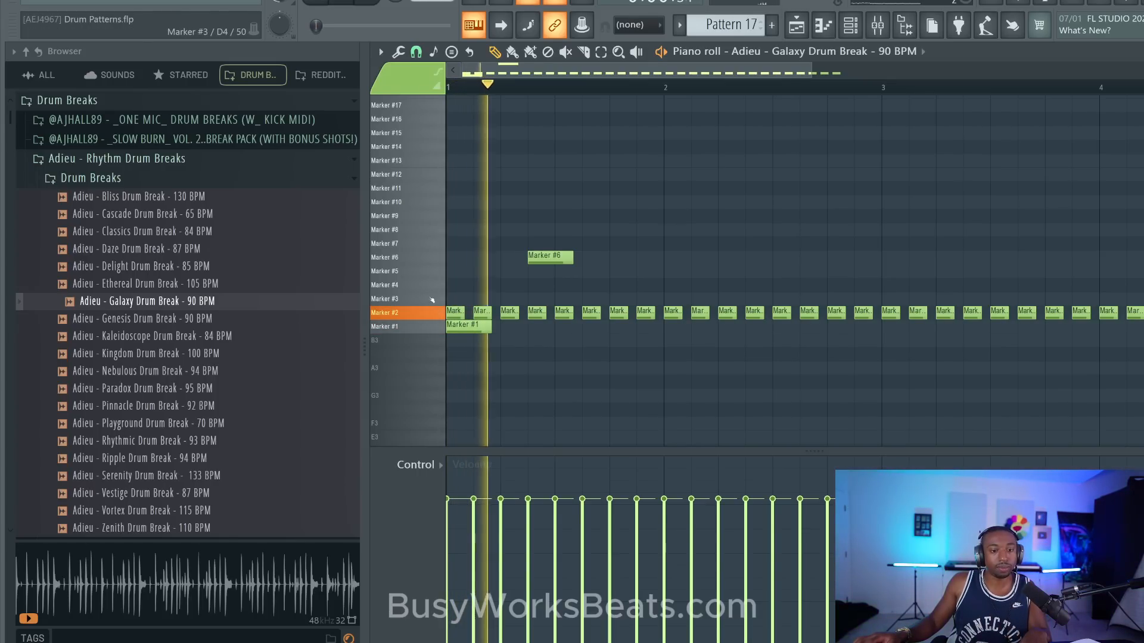
{"action": "left_click", "coordinate": [427, 310]}
{"action": "left_click", "coordinate": [513, 297]}
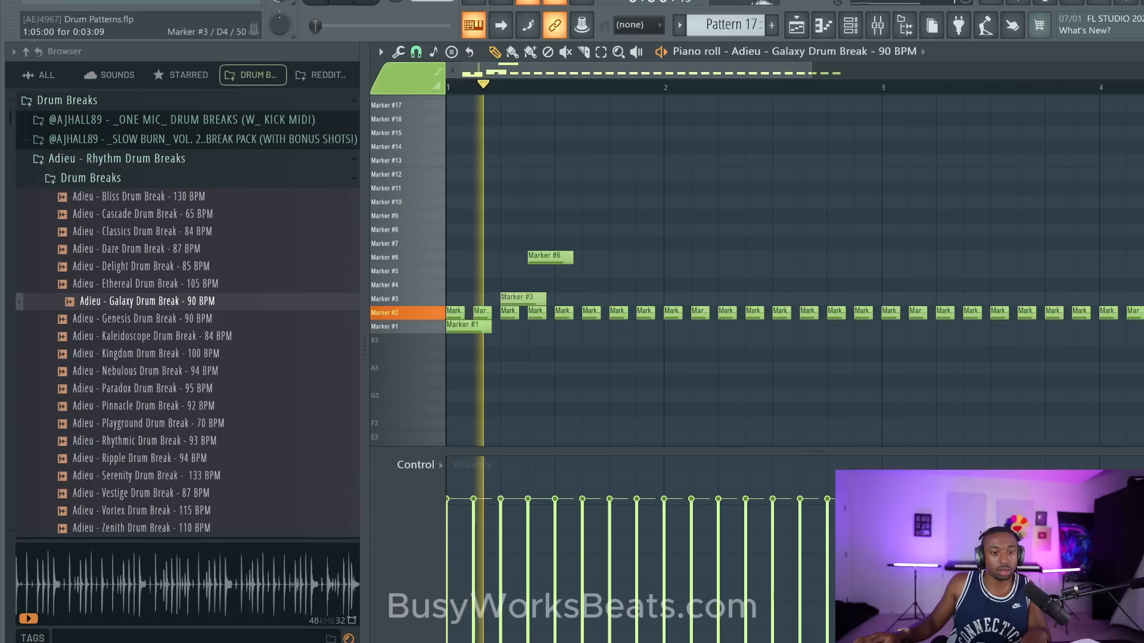
{"action": "key", "text": "ctrl+z"}
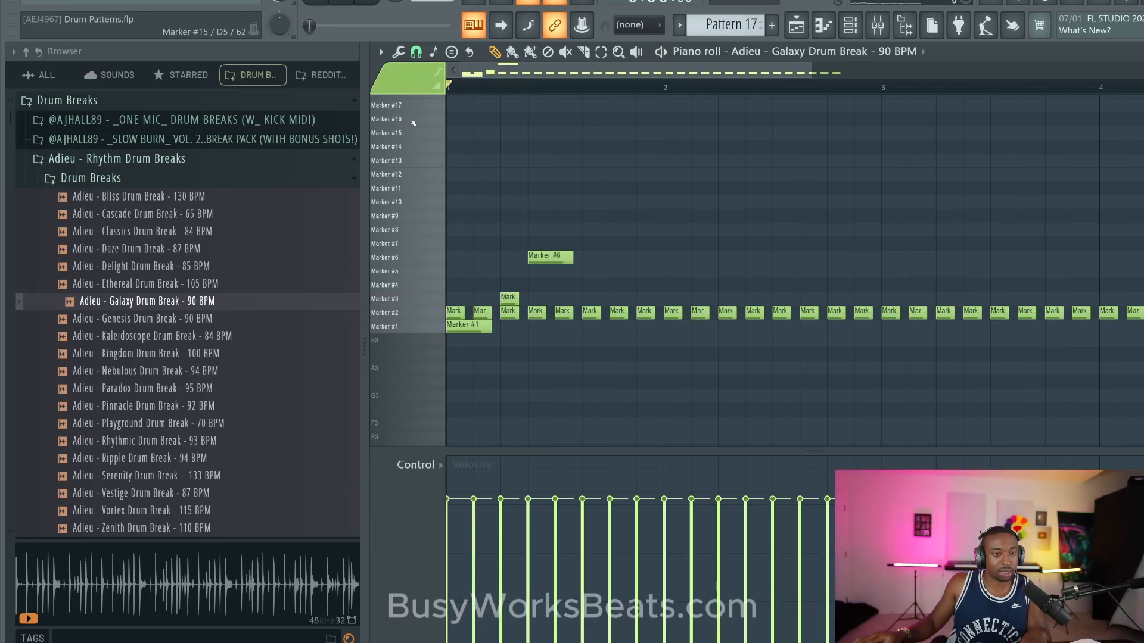
- Set the piano roll snap to 1/4 beat and save the project
{"action": "left_click", "coordinate": [416, 51]}
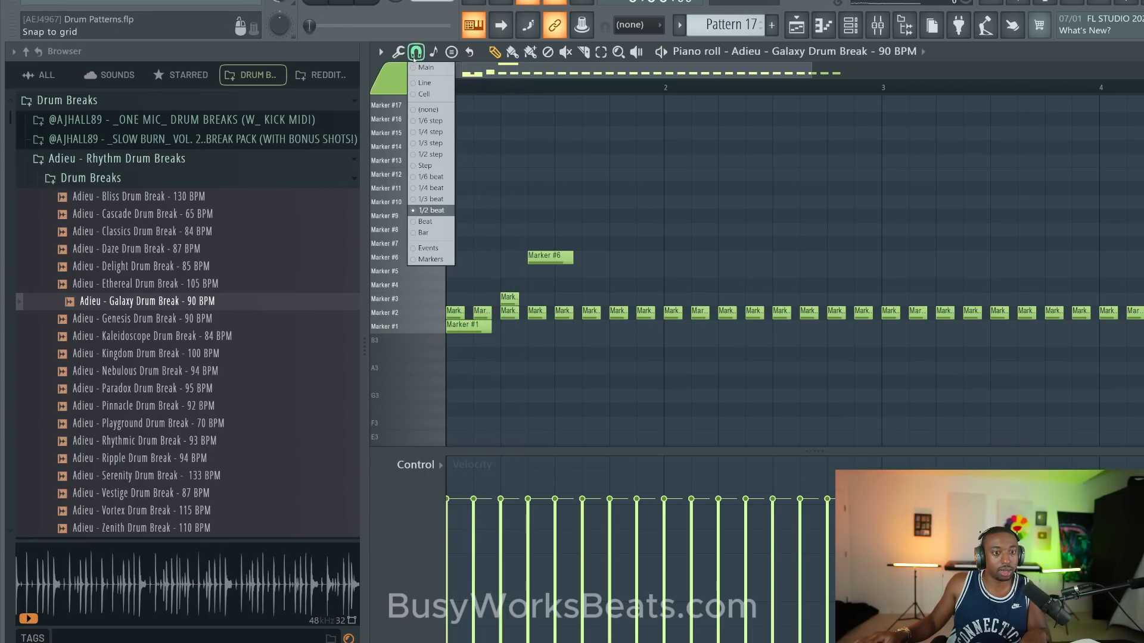
{"action": "left_click", "coordinate": [441, 188]}
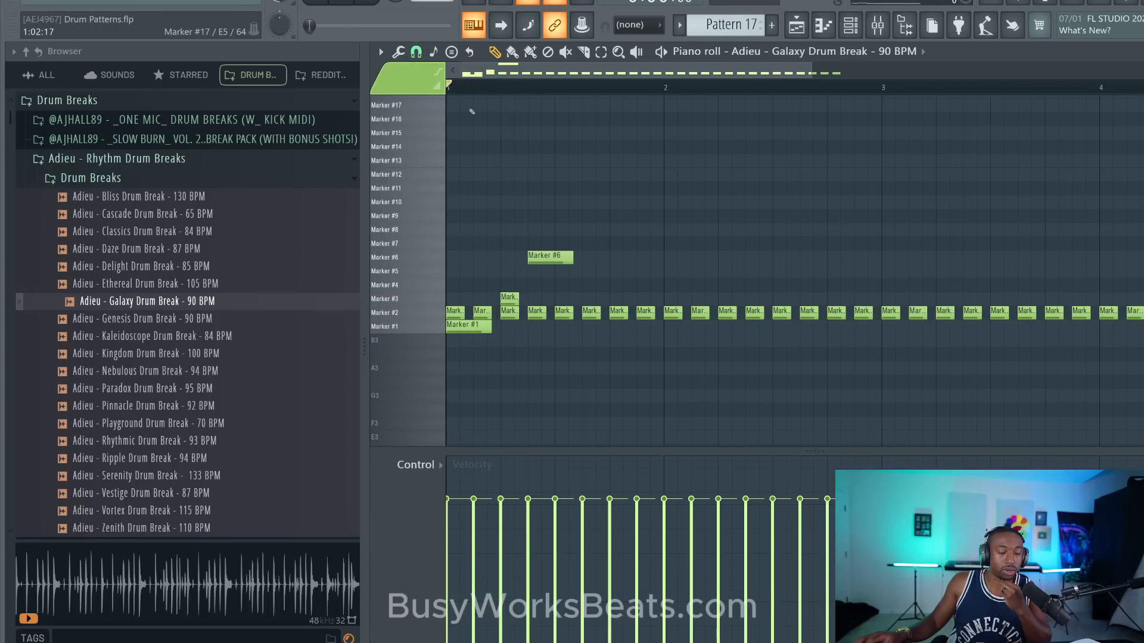
{"action": "scroll", "coordinate": [462, 90], "scroll_direction": "up", "scroll_amount": 2}
{"action": "key", "text": "ctrl+s"}
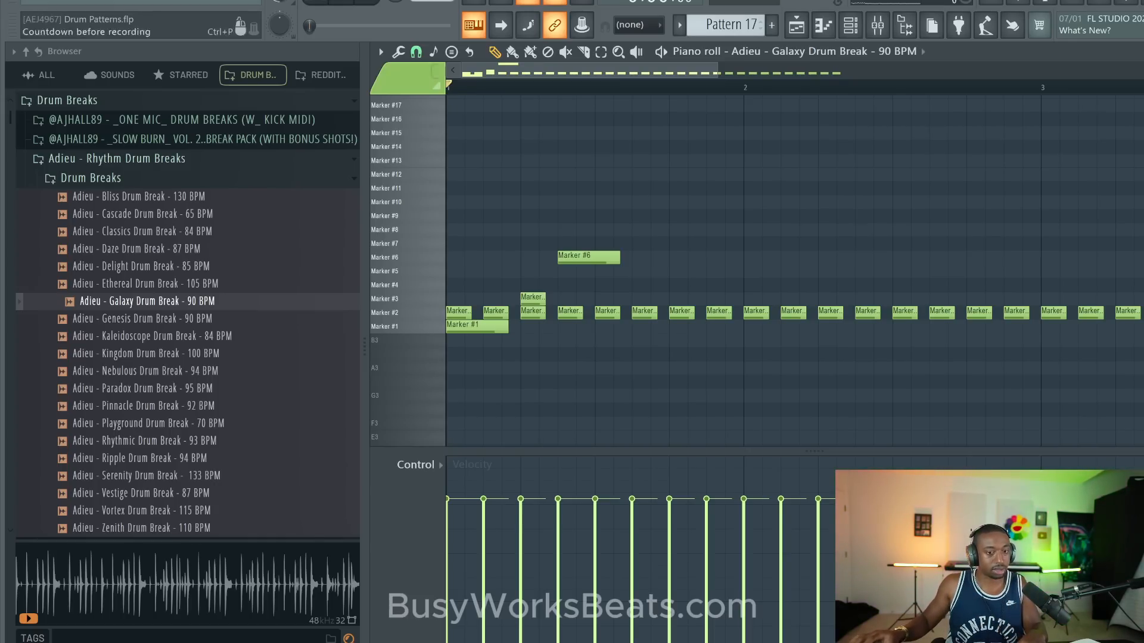
- Add short Marker #3 notes at steps 8 and 11 of bar 1, audition other slices, and save the project
{"action": "left_click", "coordinate": [586, 297]}
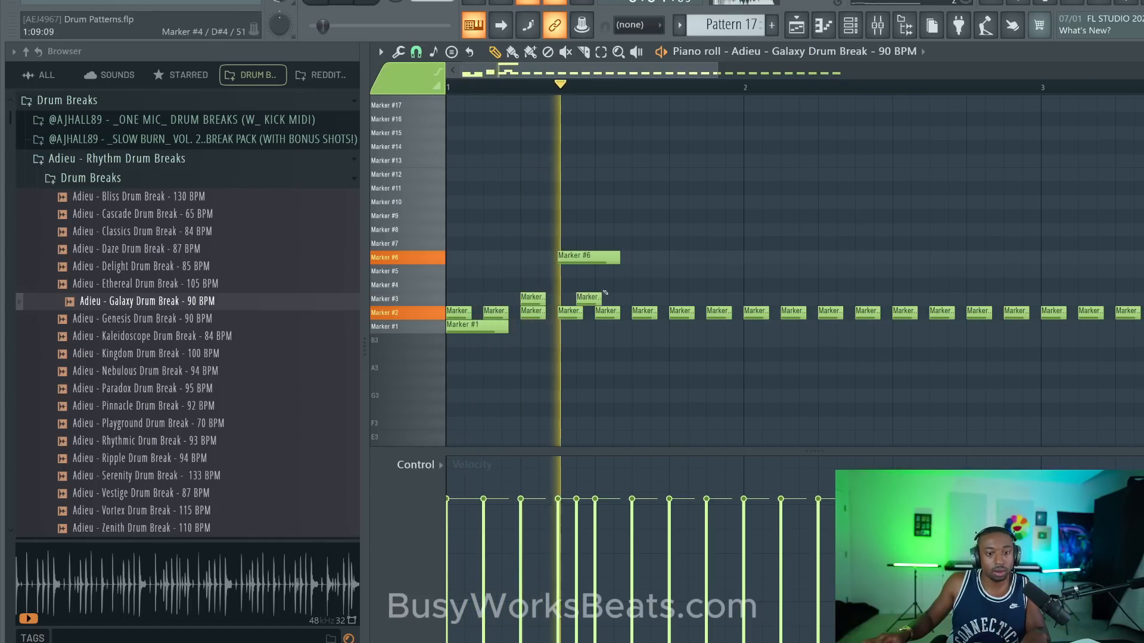
{"action": "left_click", "coordinate": [639, 297]}
{"action": "key", "text": "space"}
{"action": "left_click_drag", "start_coordinate": [665, 290], "coordinate": [579, 301]}
{"action": "key", "text": "space"}
{"action": "mouse_move", "coordinate": [441, 272]}
{"action": "left_mouse_down"}
{"action": "mouse_move", "coordinate": [425, 257]}
{"action": "mouse_move", "coordinate": [427, 232]}
{"action": "left_mouse_up"}
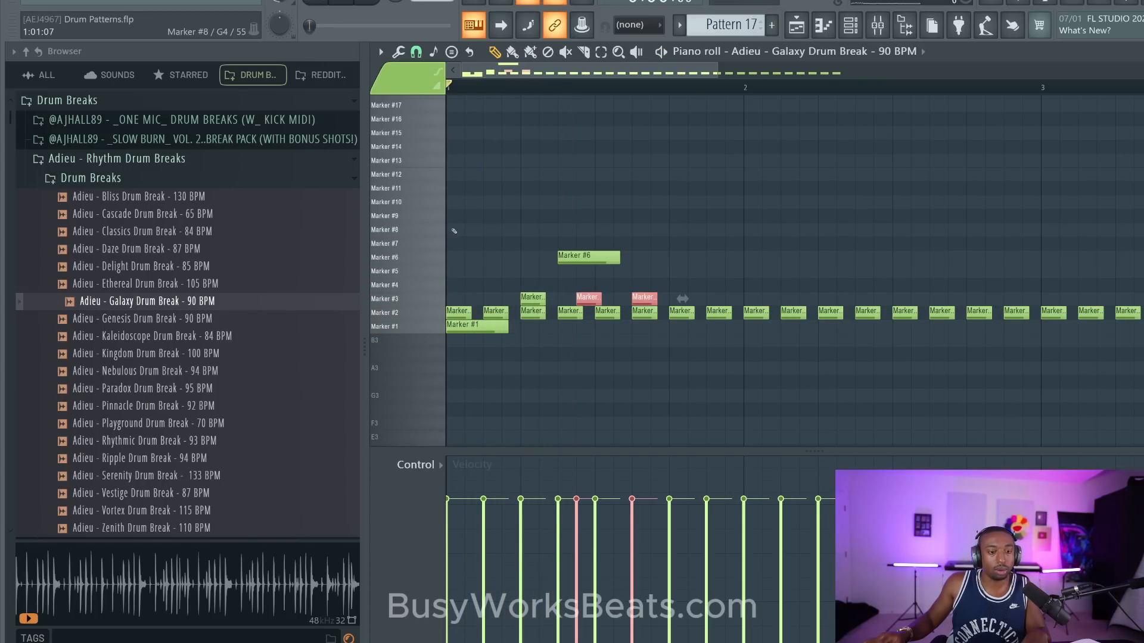
{"action": "left_click", "coordinate": [455, 231]}
{"action": "key", "text": "ctrl+s"}
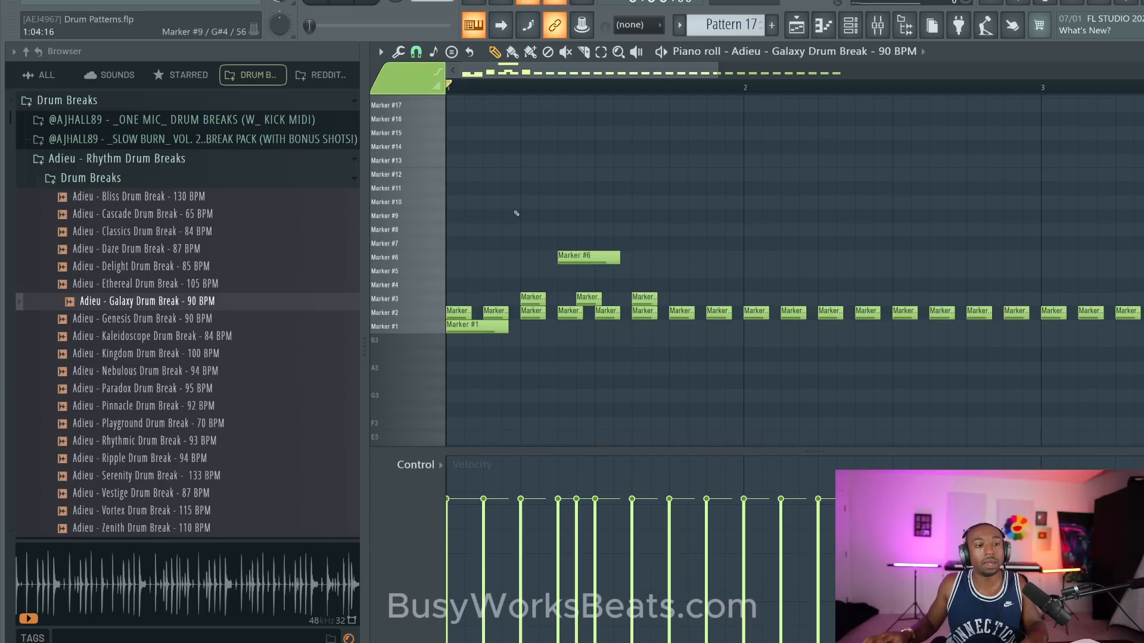
- Lower the velocities of the Marker #3 notes at steps 8 and 11, the second to about 45%, and play the pattern
{"action": "mouse_move", "coordinate": [567, 279]}
{"action": "left_mouse_down"}
{"action": "mouse_move", "coordinate": [626, 303]}
{"action": "mouse_move", "coordinate": [683, 302]}
{"action": "mouse_move", "coordinate": [575, 280]}
{"action": "left_mouse_up"}
{"action": "left_click", "coordinate": [662, 277], "text": "ctrl"}
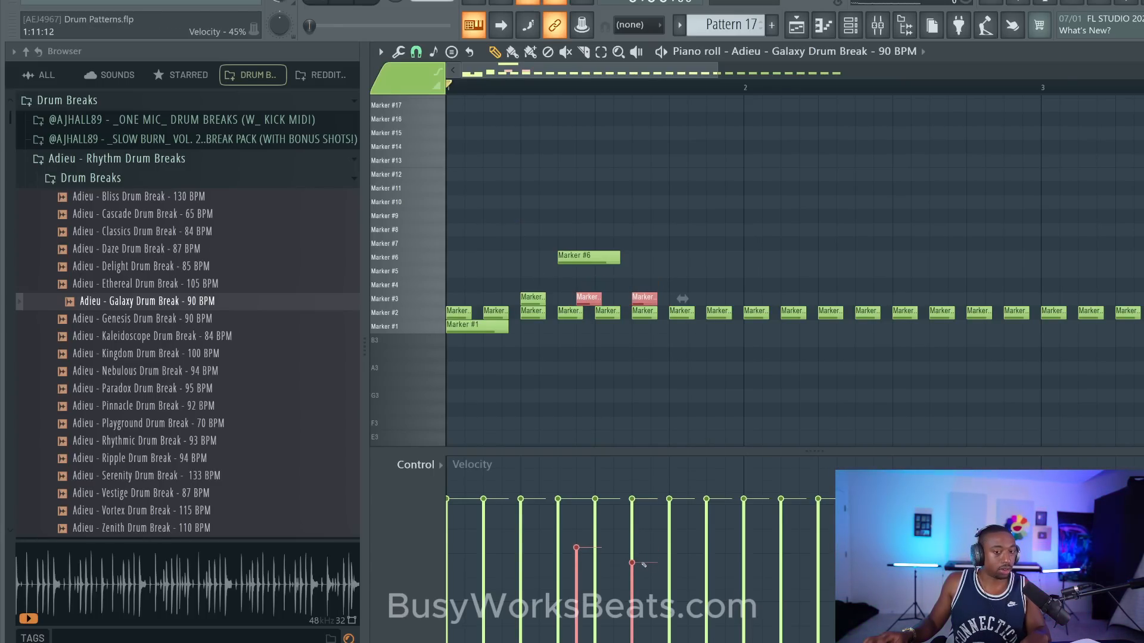
{"action": "key", "text": "space"}
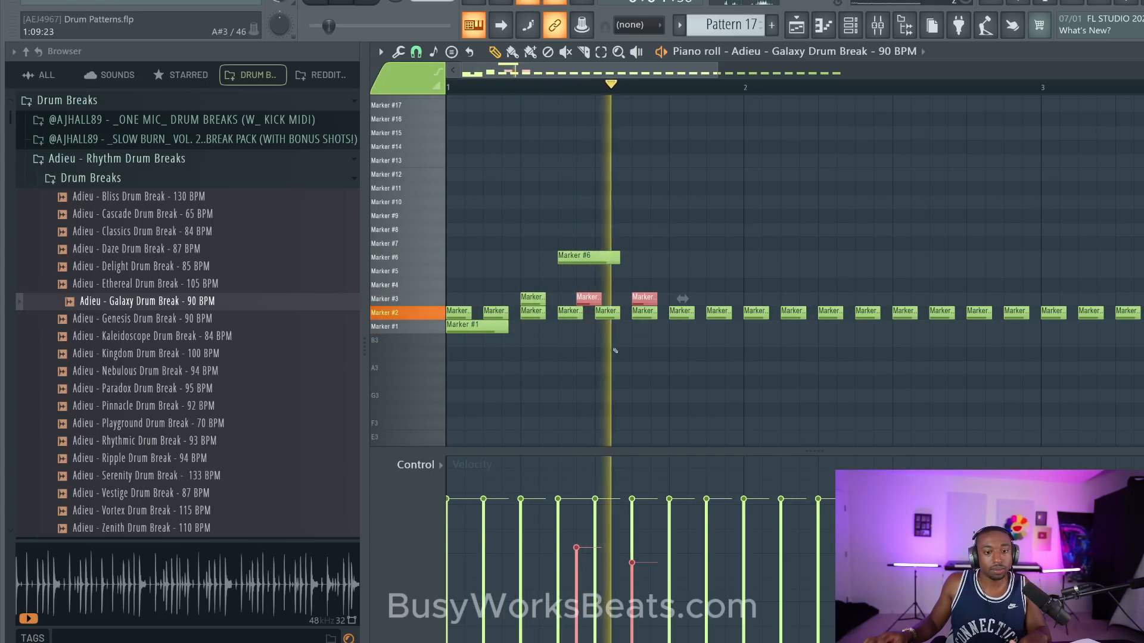
- Move the softer Marker #3 note from step 11 to step 10 of bar 1 while listening to the pattern
{"action": "key", "text": "space"}
{"action": "key", "text": "space"}
{"action": "left_click", "coordinate": [630, 264], "text": "ctrl"}
{"action": "left_click_drag", "start_coordinate": [643, 303], "coordinate": [624, 304]}
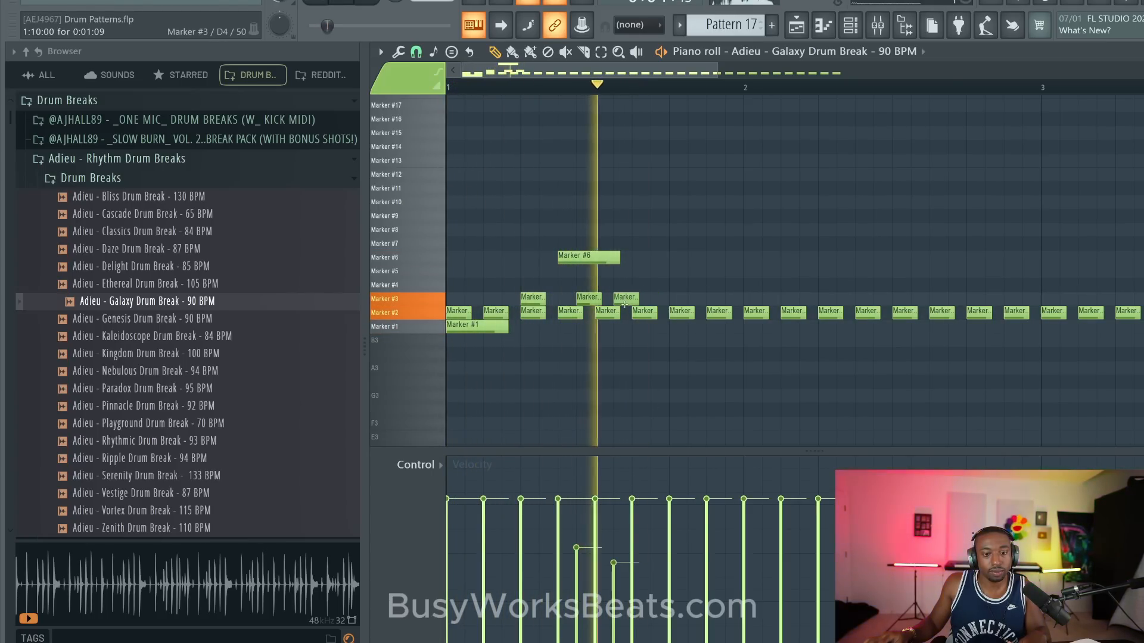
{"action": "key", "text": "space"}
- Add a Marker #3 note at step 13 of bar 1 and duplicate all the Marker #3 notes into bar 2
{"action": "mouse_move", "coordinate": [516, 286]}
{"action": "left_mouse_down"}
{"action": "mouse_move", "coordinate": [569, 298]}
{"action": "mouse_move", "coordinate": [693, 290]}
{"action": "mouse_move", "coordinate": [528, 296]}
{"action": "mouse_move", "coordinate": [768, 271]}
{"action": "mouse_move", "coordinate": [824, 280]}
{"action": "left_mouse_up"}
{"action": "key", "text": "ctrl+b"}
{"action": "key", "text": "space"}
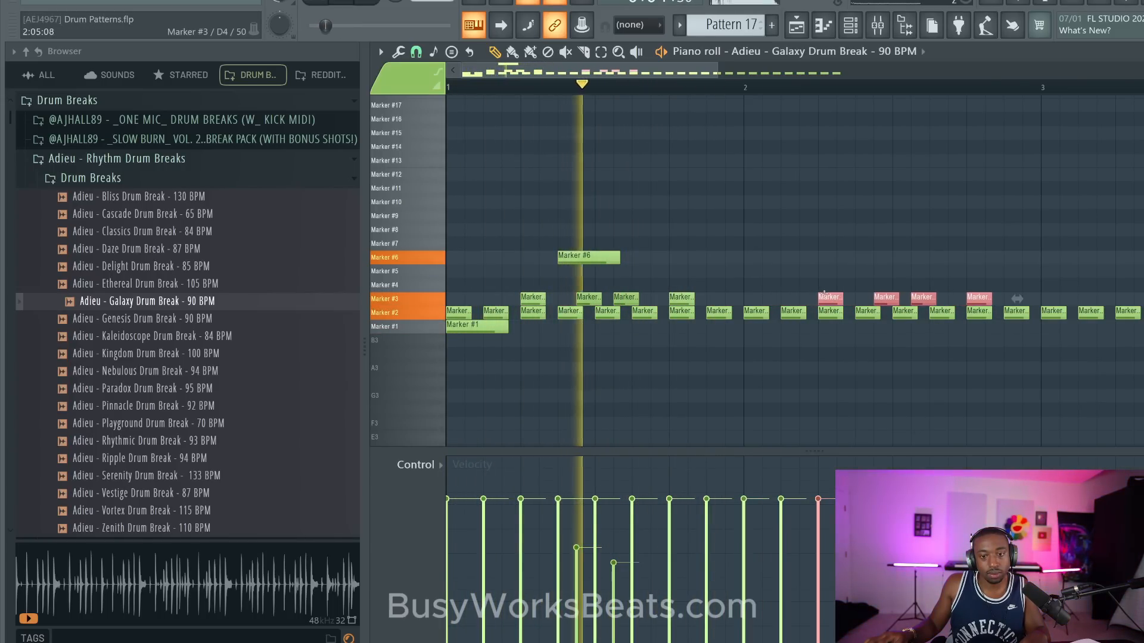
- Add a Marker #3 note with reduced velocity at step 16 of bar 1 and play the pattern
{"action": "left_click", "coordinate": [734, 301]}
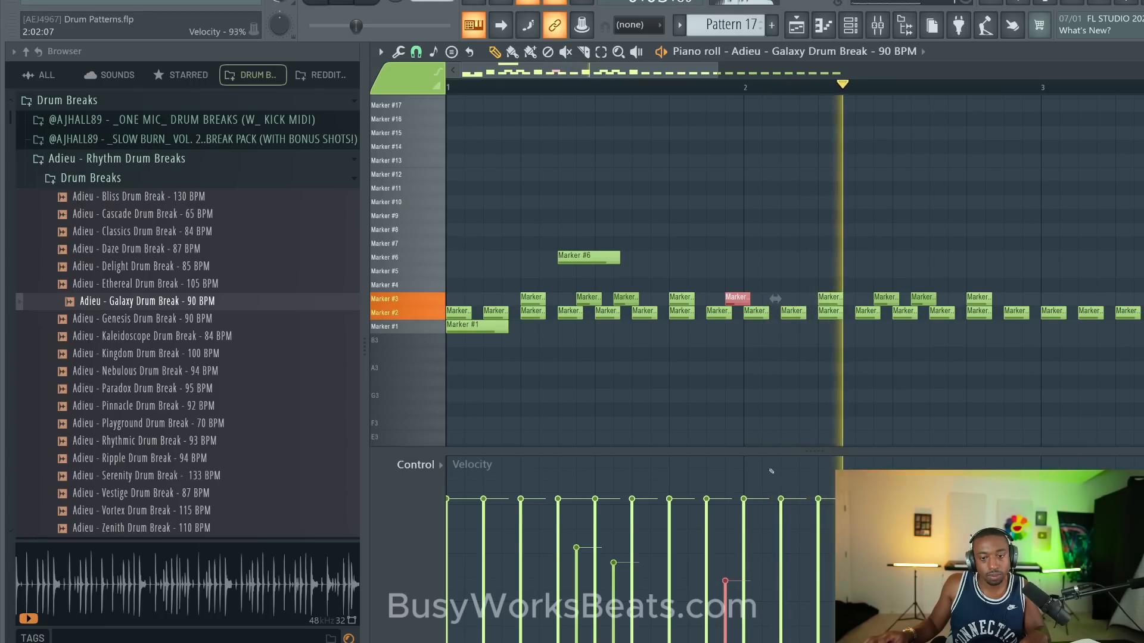
{"action": "key", "text": "space"}
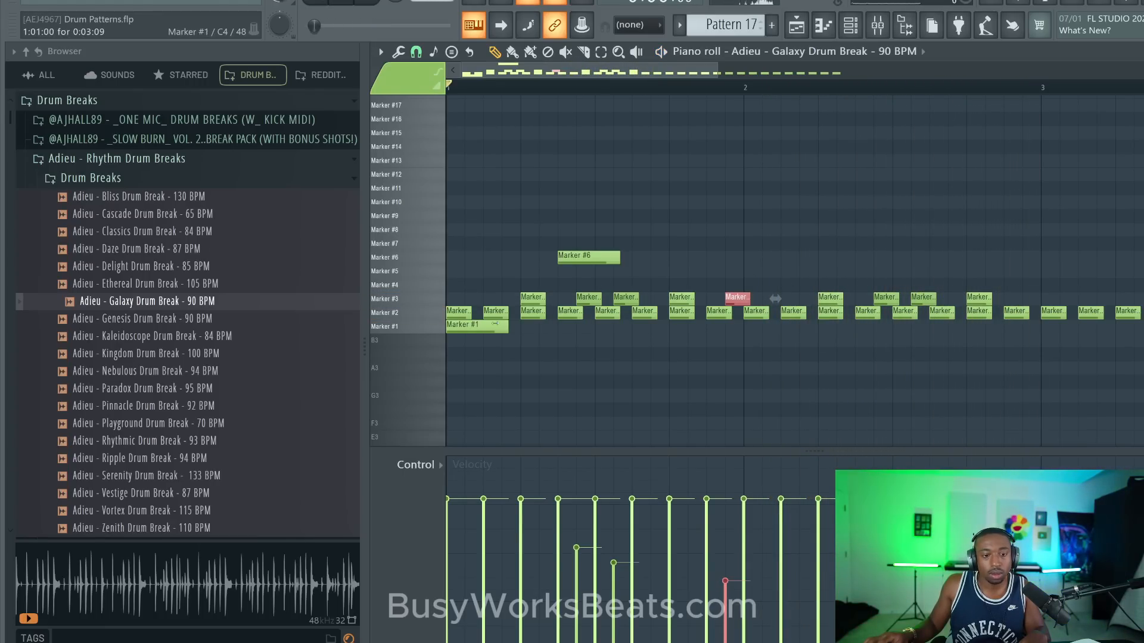
{"action": "left_click", "coordinate": [494, 324]}
{"action": "key", "text": "space"}
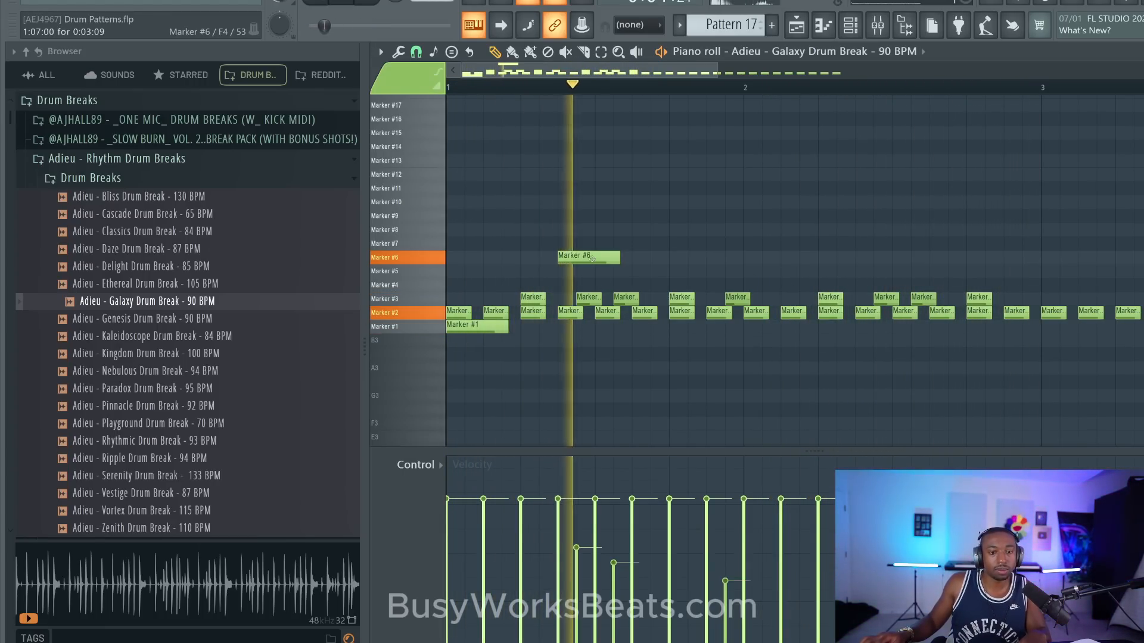
- Move the Marker #6 note to step 10 of bar 1 and audition the pattern
{"action": "mouse_move", "coordinate": [590, 257]}
{"action": "left_mouse_down"}
{"action": "mouse_move", "coordinate": [672, 249]}
{"action": "mouse_move", "coordinate": [634, 250]}
{"action": "left_mouse_up"}
{"action": "key", "text": "space"}
{"action": "key", "text": "space"}
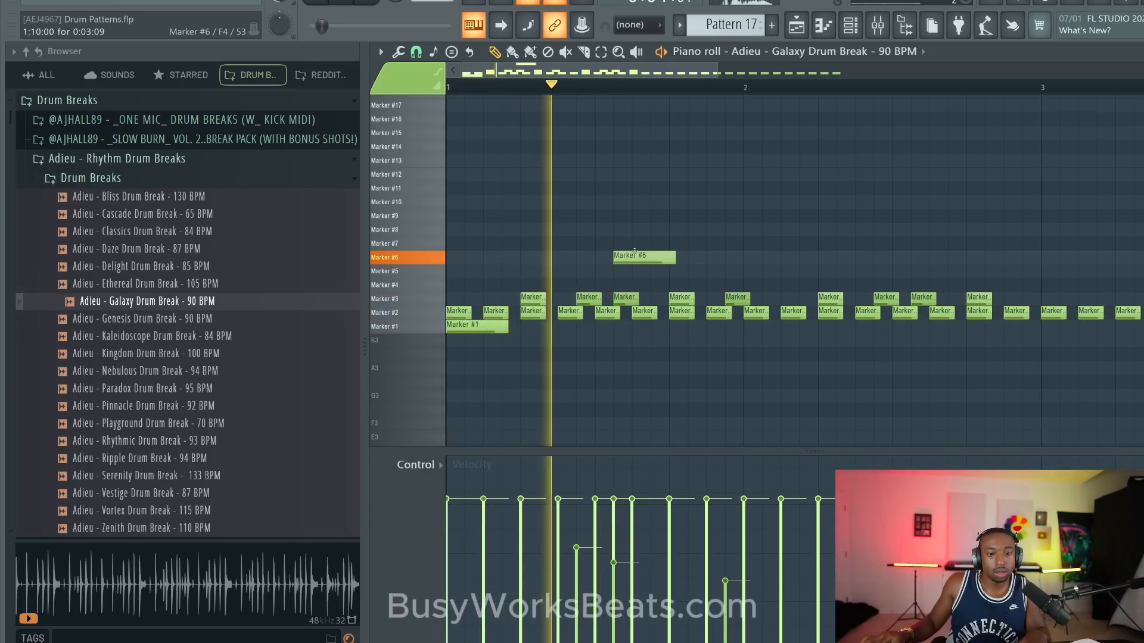
{"action": "key", "text": "space"}
- Add a Marker #1 note at step 11 of bar 1
{"action": "left_click", "coordinate": [635, 325]}
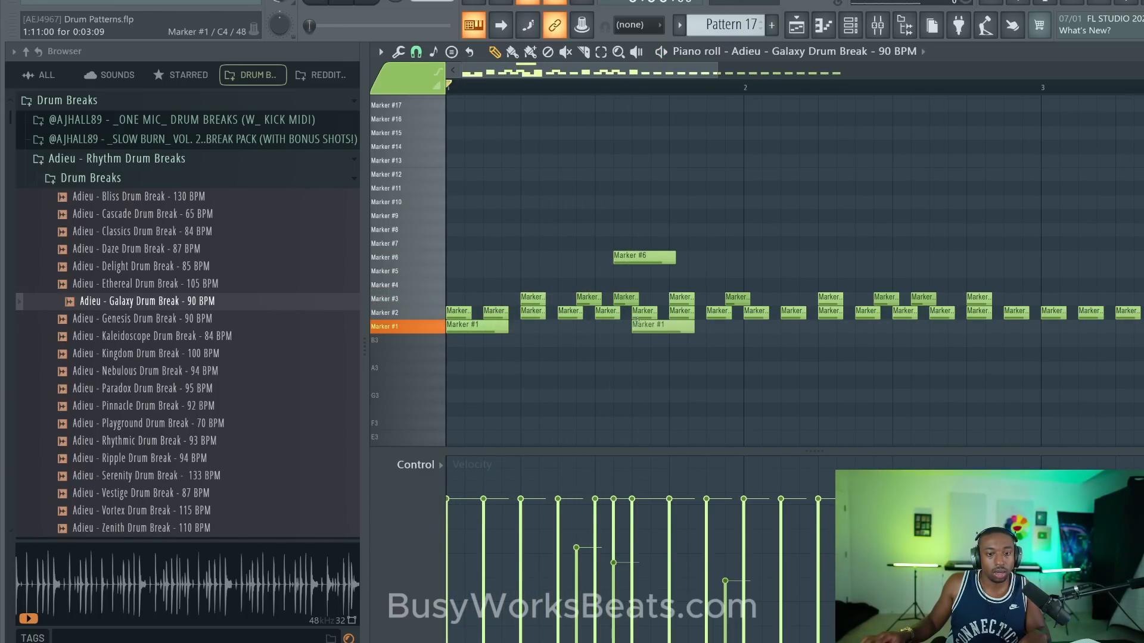
{"action": "left_click", "coordinate": [640, 331], "text": "ctrl+shift"}
{"action": "left_click", "coordinate": [622, 260], "text": "ctrl+shift"}
{"action": "left_click", "coordinate": [644, 184], "text": "ctrl"}
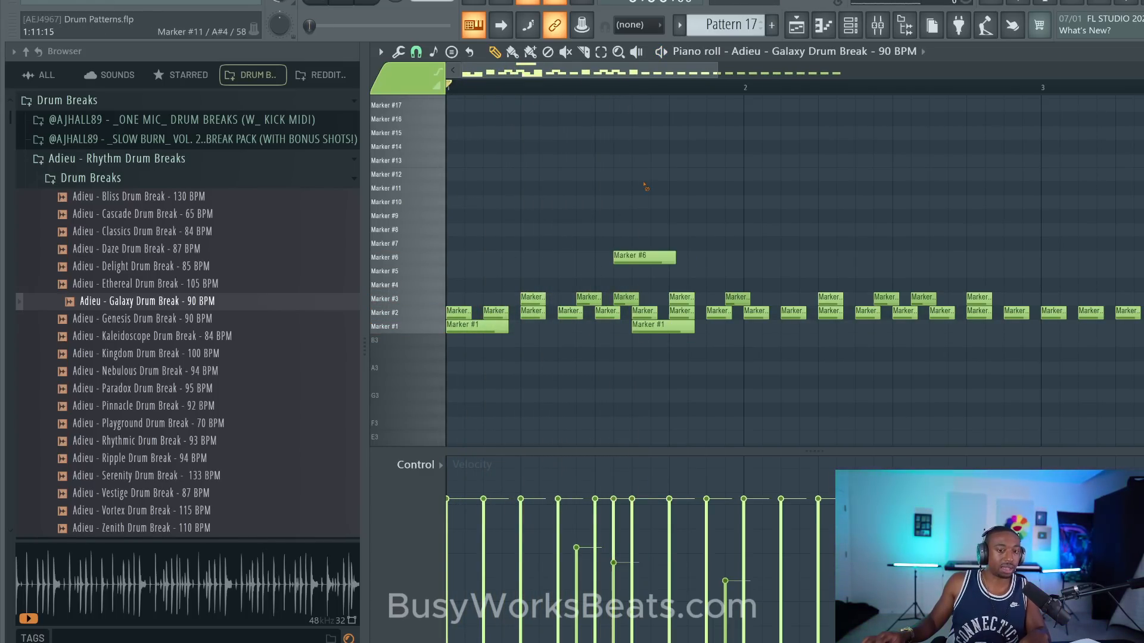
- View the Galaxy Drum Break channel in the channel rack, return to its piano roll, and listen to the pattern
{"action": "left_click", "coordinate": [848, 29]}
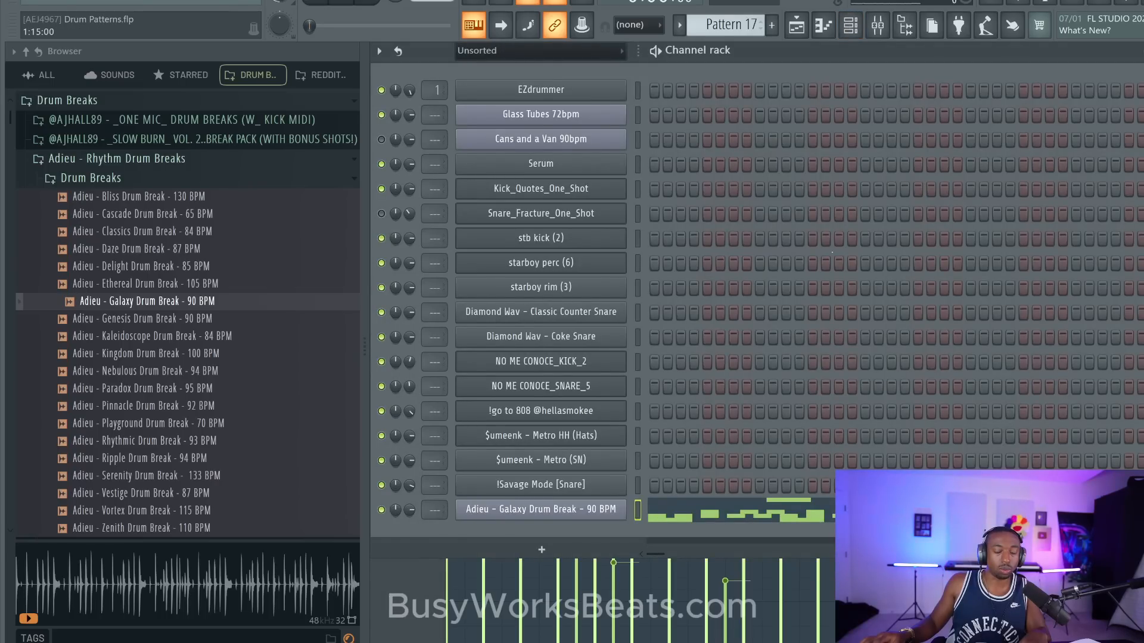
{"action": "left_click", "coordinate": [759, 510]}
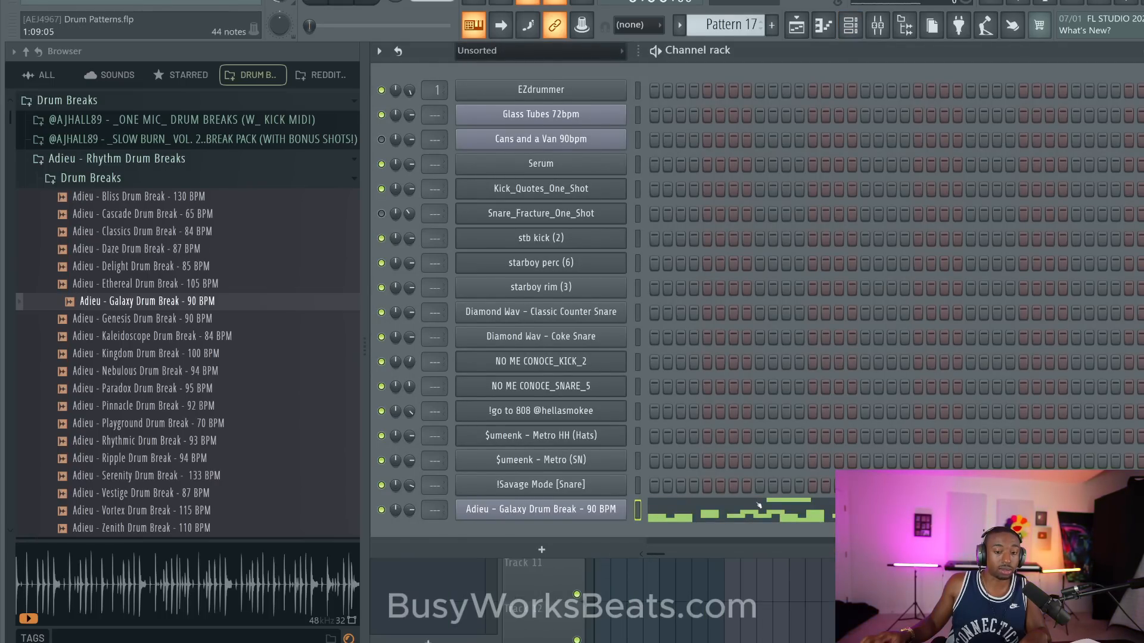
{"action": "key", "text": "space"}
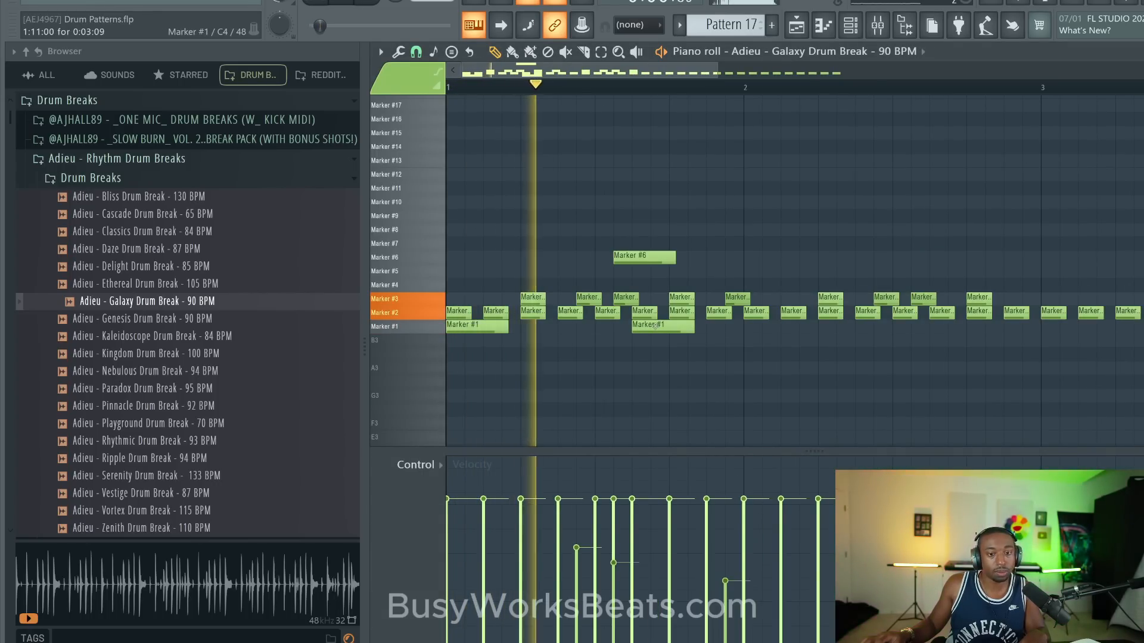
{"action": "key", "text": "space"}
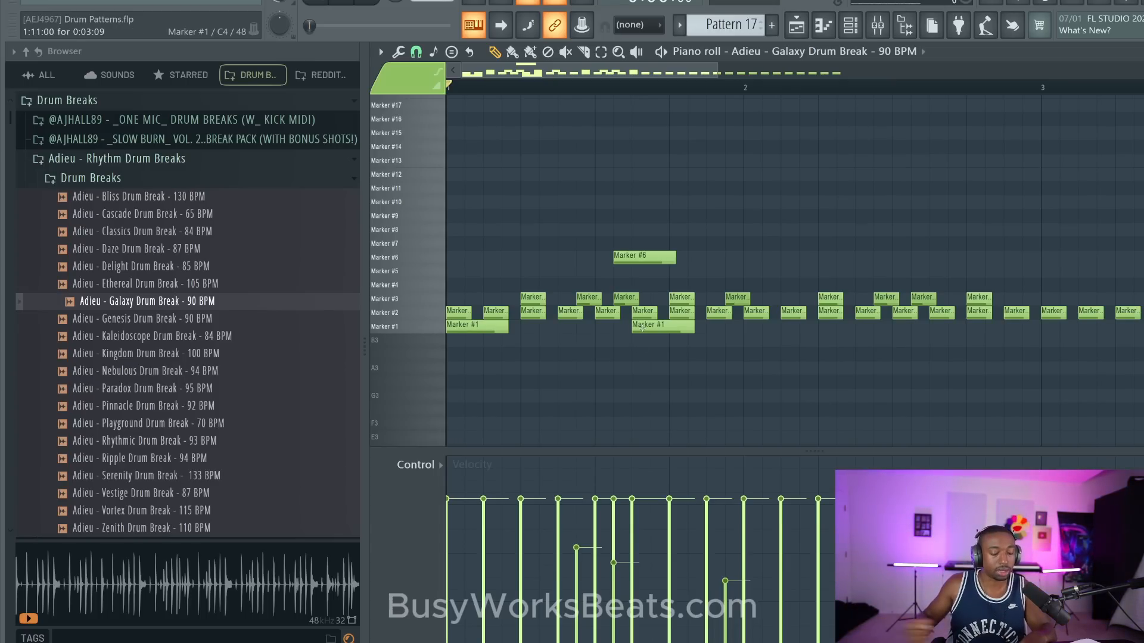
{"action": "key", "text": "space"}
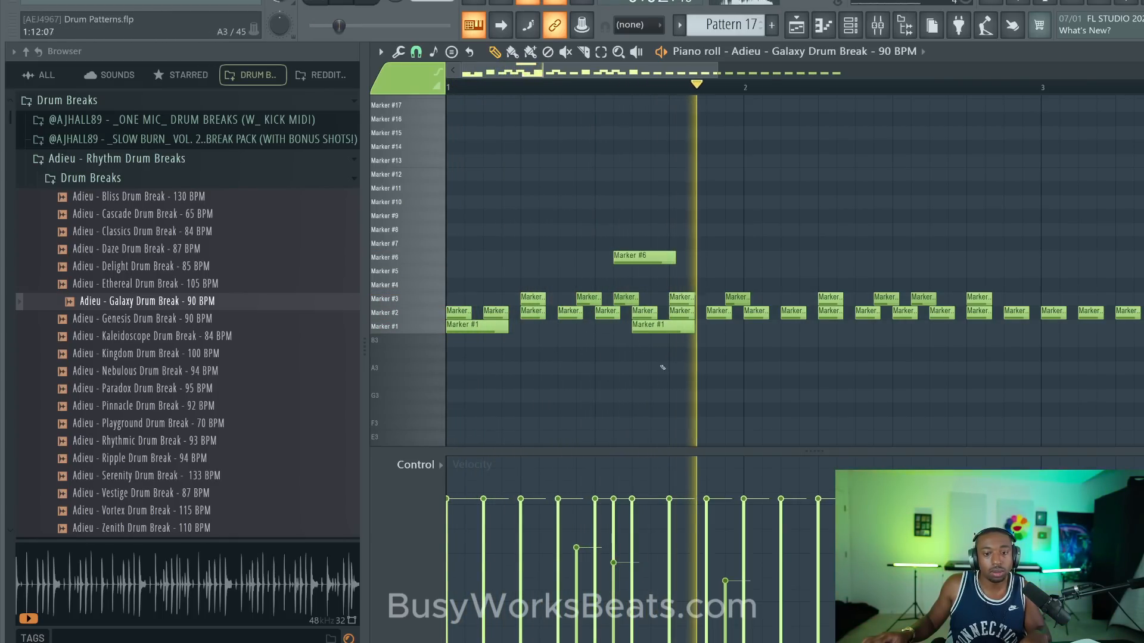
- Add a Marker #6 note at step 16 of bar 1 and a Marker #1 note at the start of bar 2
{"action": "key", "text": "space"}
{"action": "left_click_drag", "start_coordinate": [643, 256], "coordinate": [752, 264]}
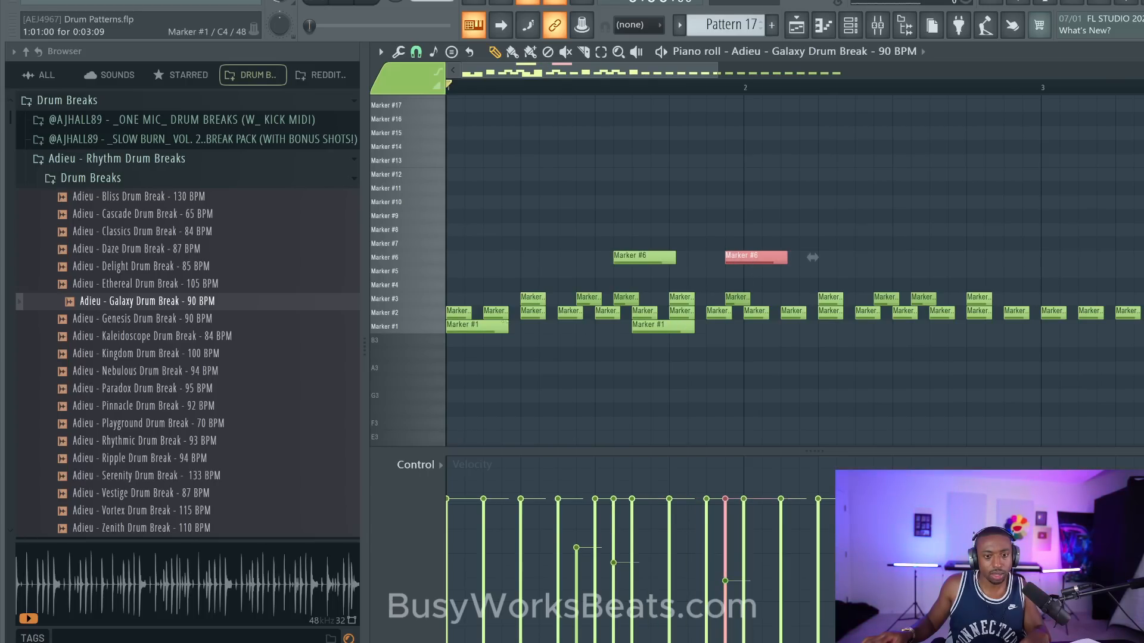
{"action": "mouse_move", "coordinate": [490, 327]}
{"action": "left_mouse_down"}
{"action": "mouse_move", "coordinate": [768, 340]}
{"action": "mouse_move", "coordinate": [786, 330]}
{"action": "left_mouse_up"}
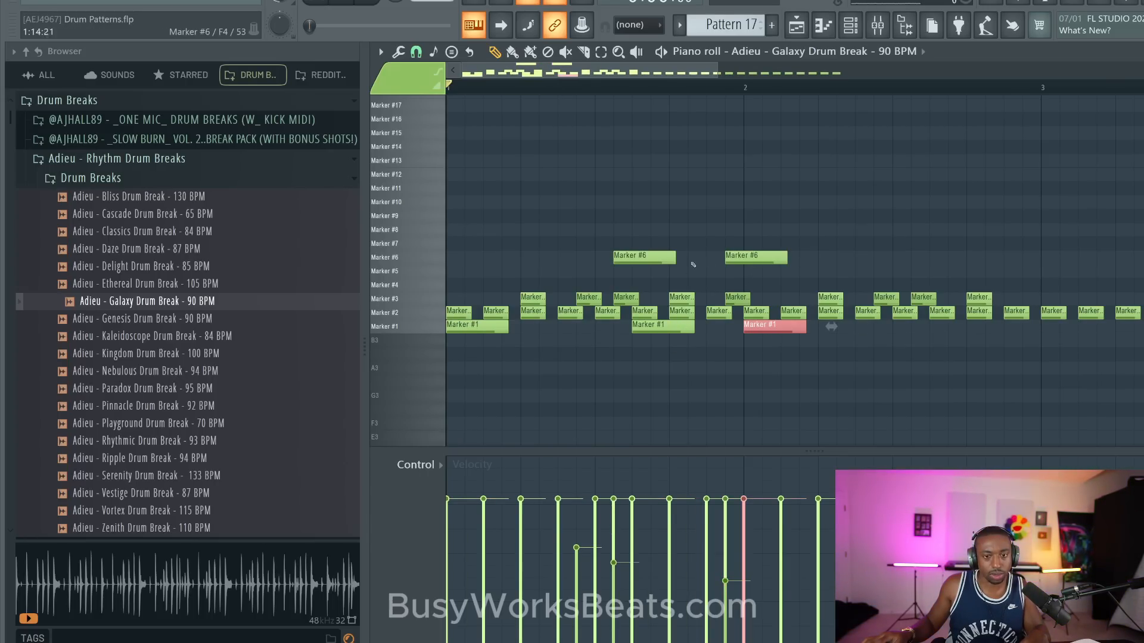
- Copy the two Marker #6 notes and the step 11 Marker #1 note one bar later and play the pattern
{"action": "left_click_drag", "start_coordinate": [666, 355], "coordinate": [658, 328]}
{"action": "left_click_drag", "start_coordinate": [639, 231], "coordinate": [633, 258]}
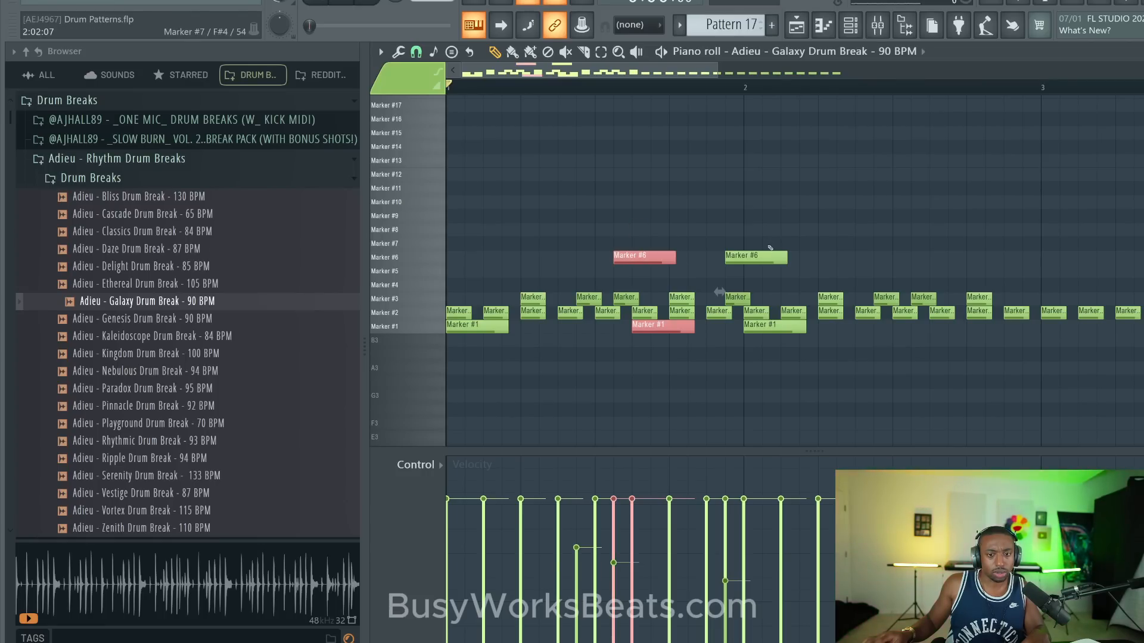
{"action": "left_click_drag", "start_coordinate": [770, 248], "coordinate": [758, 256]}
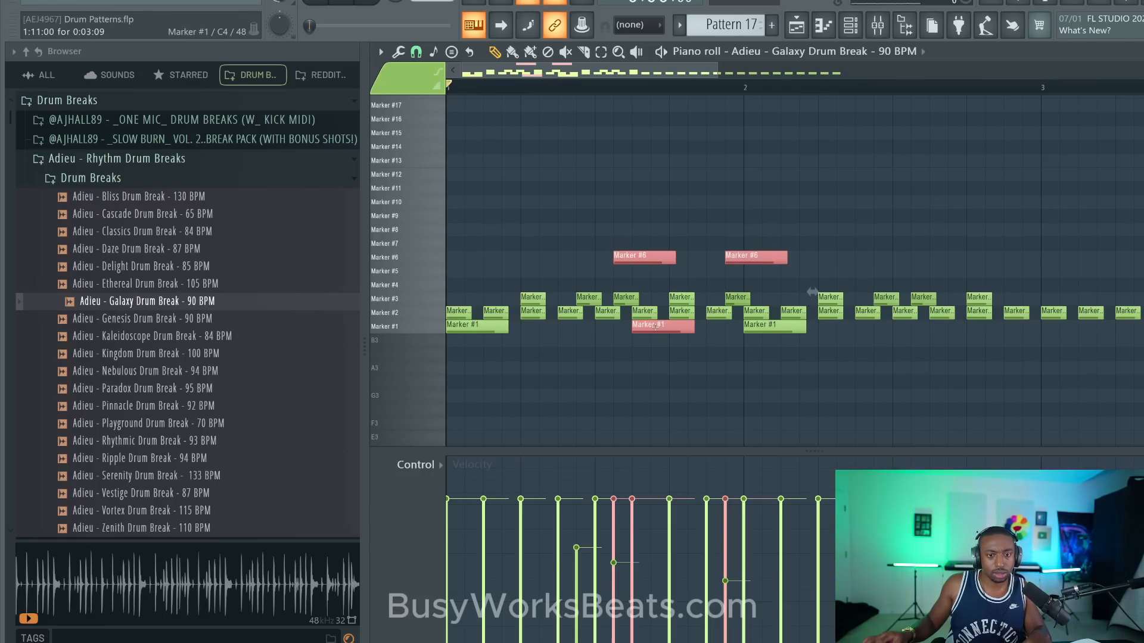
{"action": "left_click_drag", "start_coordinate": [654, 327], "coordinate": [953, 325]}
{"action": "key", "text": "space"}
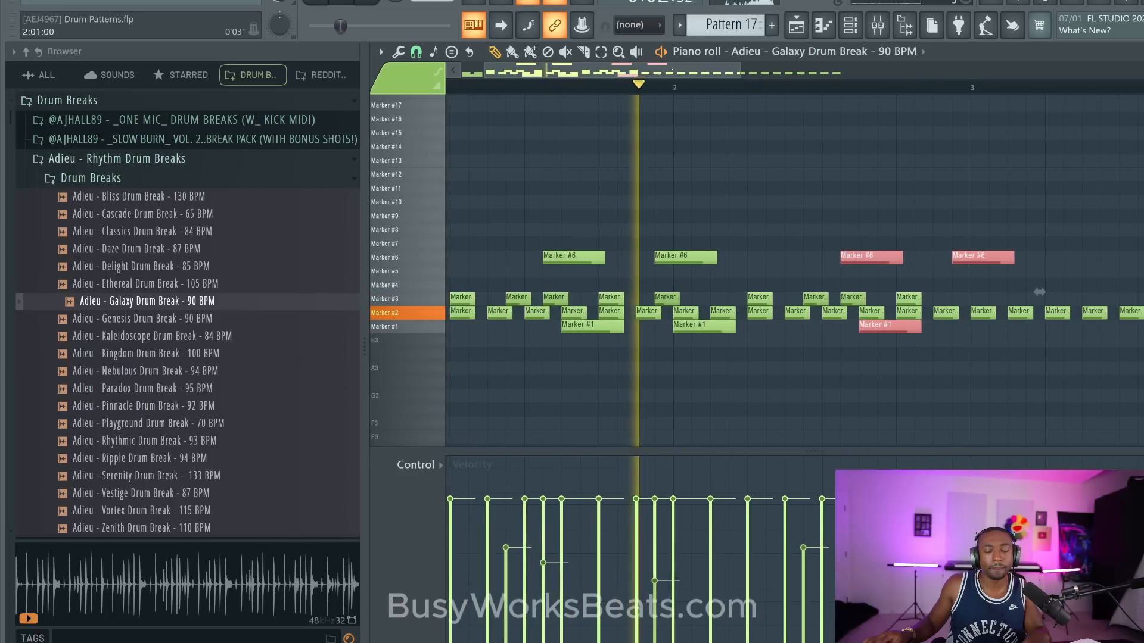
- Select all Marker #1 and Marker #6 notes and copy them two bars later, starting at bar 3
{"action": "scroll", "coordinate": [678, 77], "scroll_direction": "down", "scroll_amount": 4}
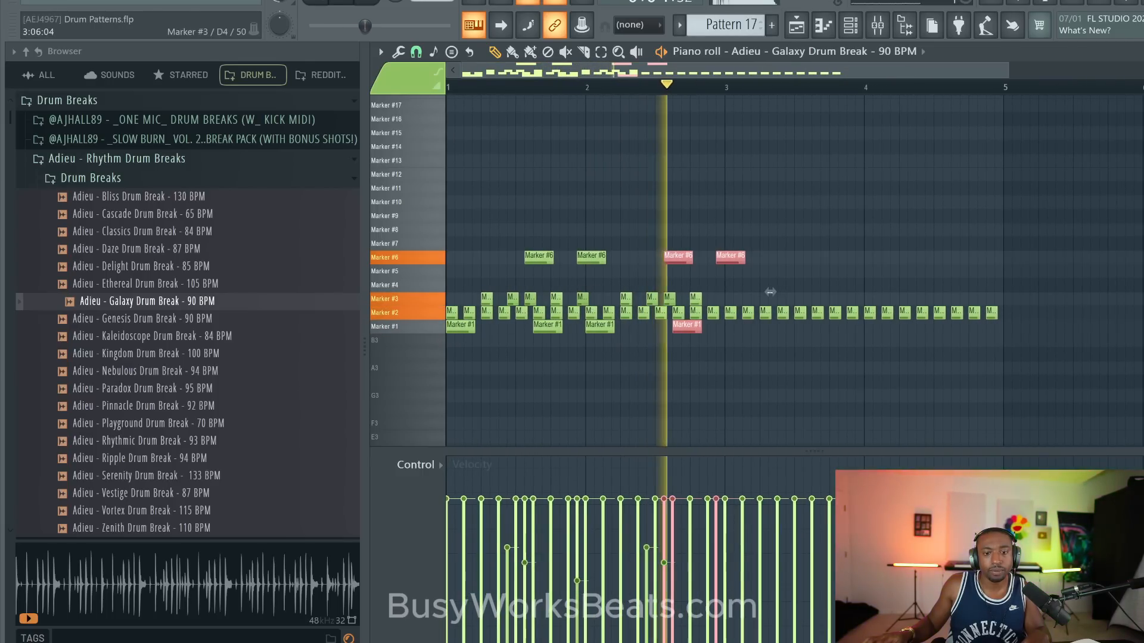
{"action": "mouse_move", "coordinate": [600, 345]}
{"action": "left_mouse_down"}
{"action": "mouse_move", "coordinate": [596, 325]}
{"action": "mouse_move", "coordinate": [469, 322]}
{"action": "left_mouse_up"}
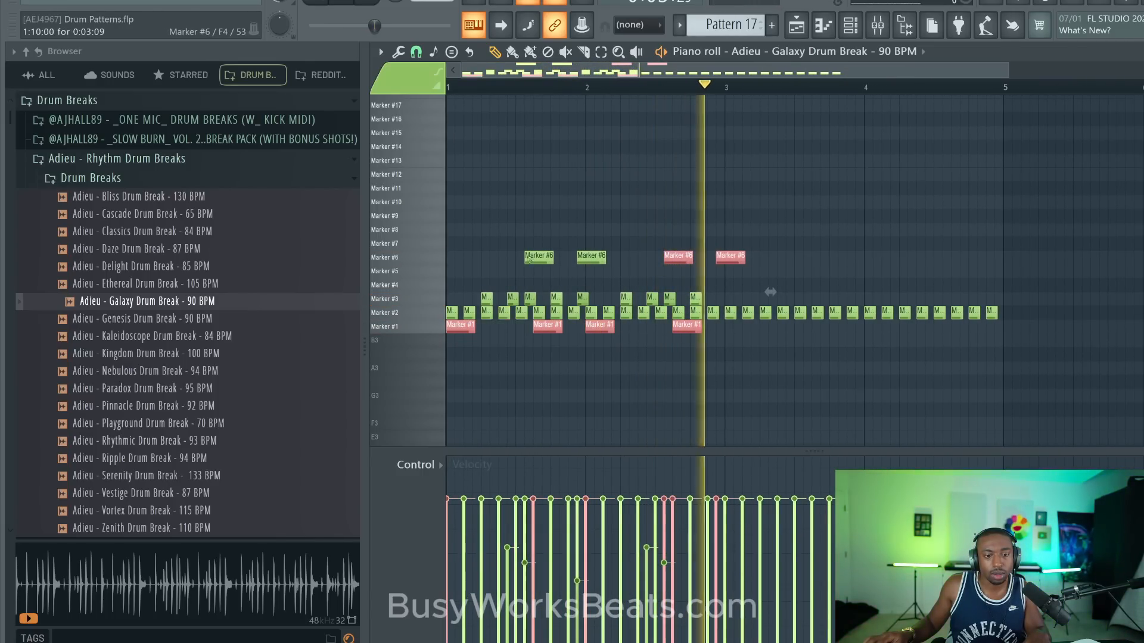
{"action": "left_click_drag", "start_coordinate": [529, 263], "coordinate": [581, 241]}
{"action": "key", "text": "space"}
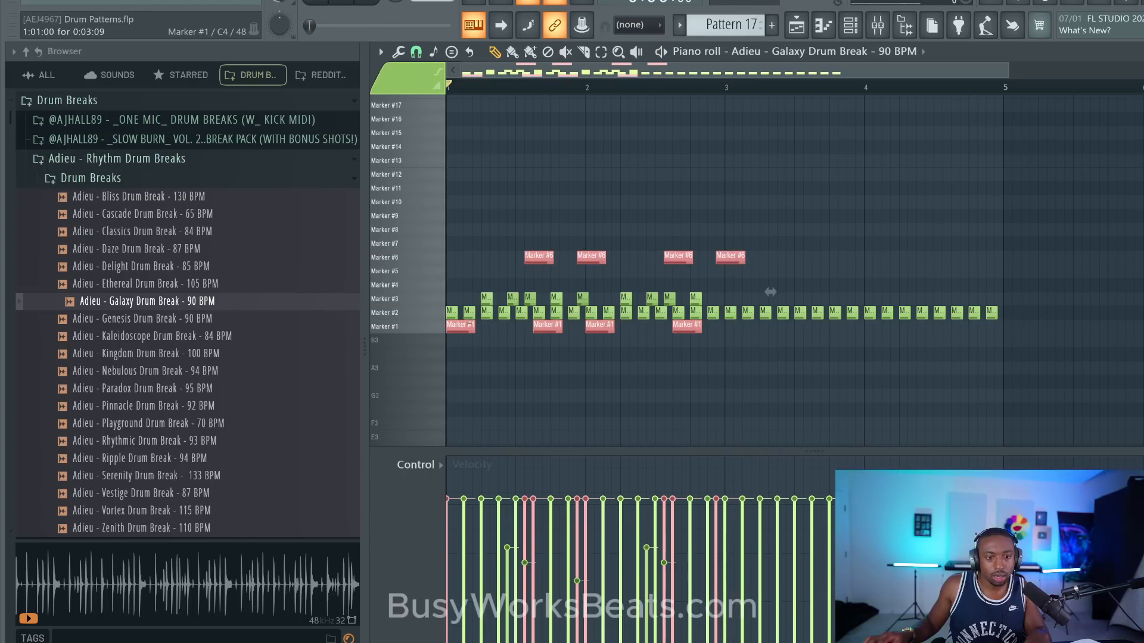
{"action": "left_click_drag", "start_coordinate": [465, 325], "coordinate": [742, 328]}
{"action": "key", "text": "space"}
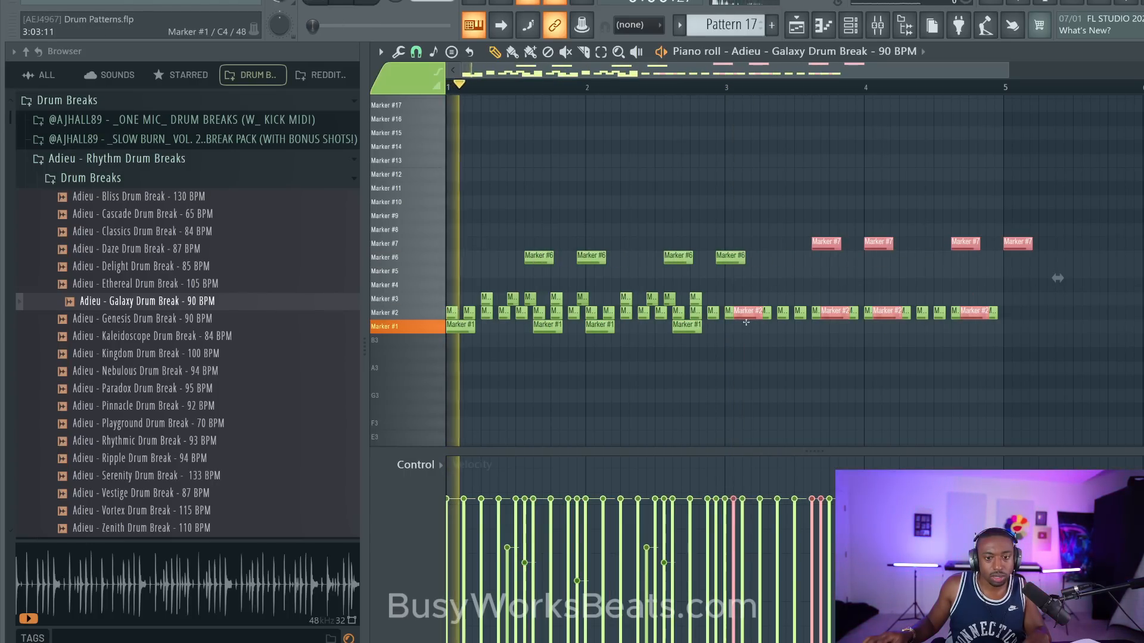
- Trim the last Marker #6 note so it ends with bar 4, and save the project
{"action": "left_click", "coordinate": [829, 395], "text": "ctrl"}
{"action": "left_click_drag", "start_coordinate": [1017, 261], "coordinate": [996, 262]}
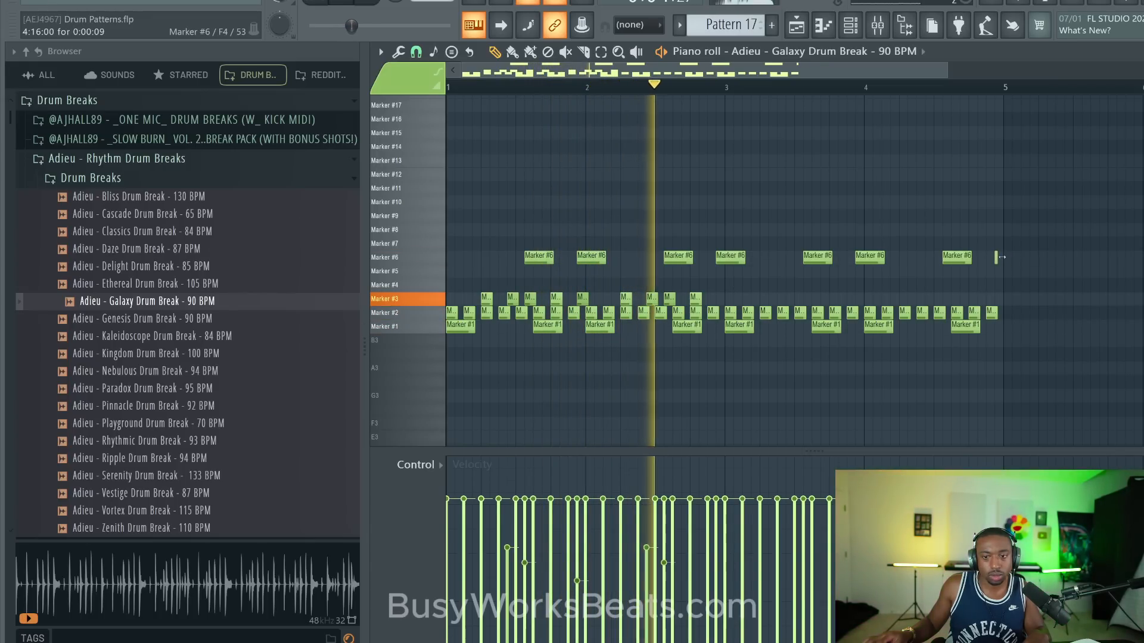
{"action": "key", "text": "space"}
{"action": "scroll", "coordinate": [1052, 230], "scroll_direction": "up", "scroll_amount": 2}
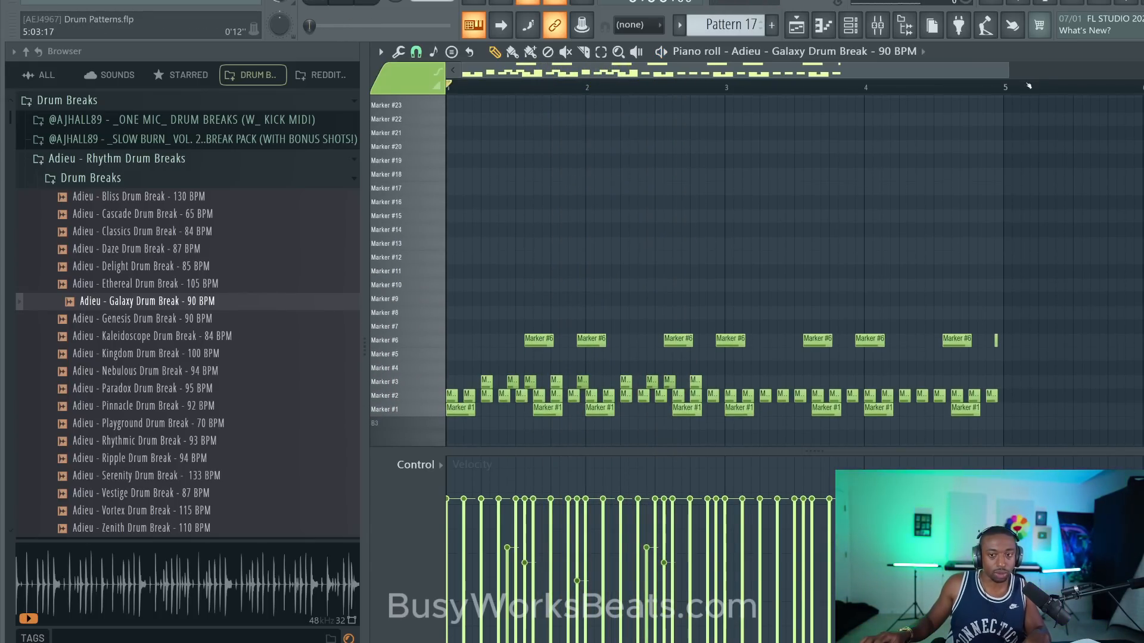
{"action": "scroll", "coordinate": [1031, 82], "scroll_direction": "up", "scroll_amount": 3}
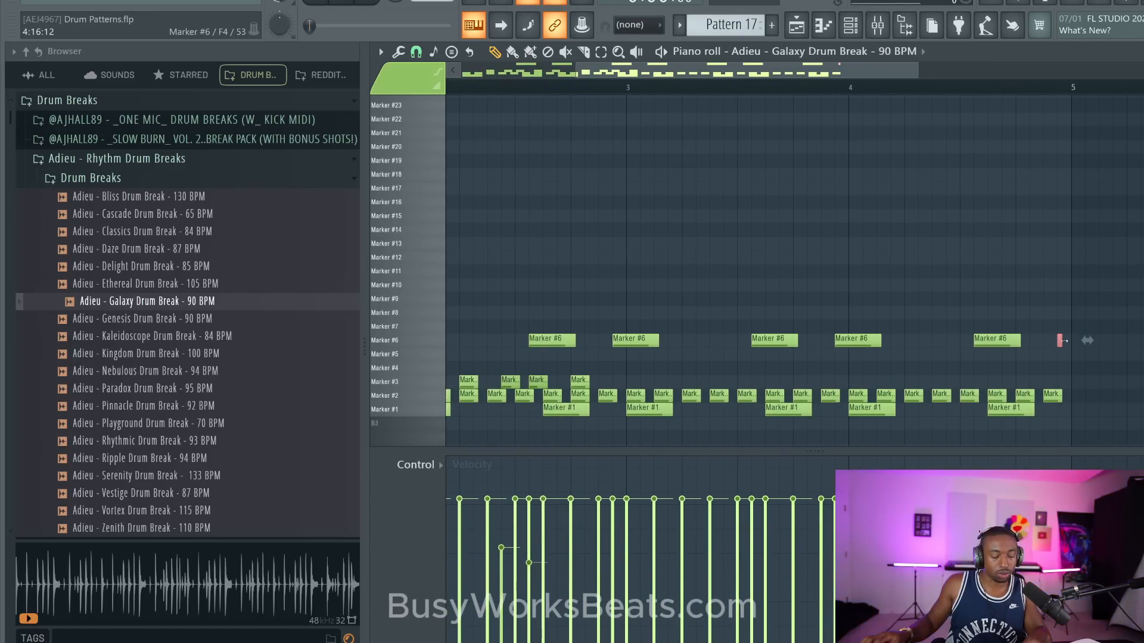
{"action": "left_click_drag", "start_coordinate": [1065, 341], "coordinate": [1070, 346]}
{"action": "scroll", "coordinate": [976, 286], "scroll_direction": "up", "scroll_amount": 1}
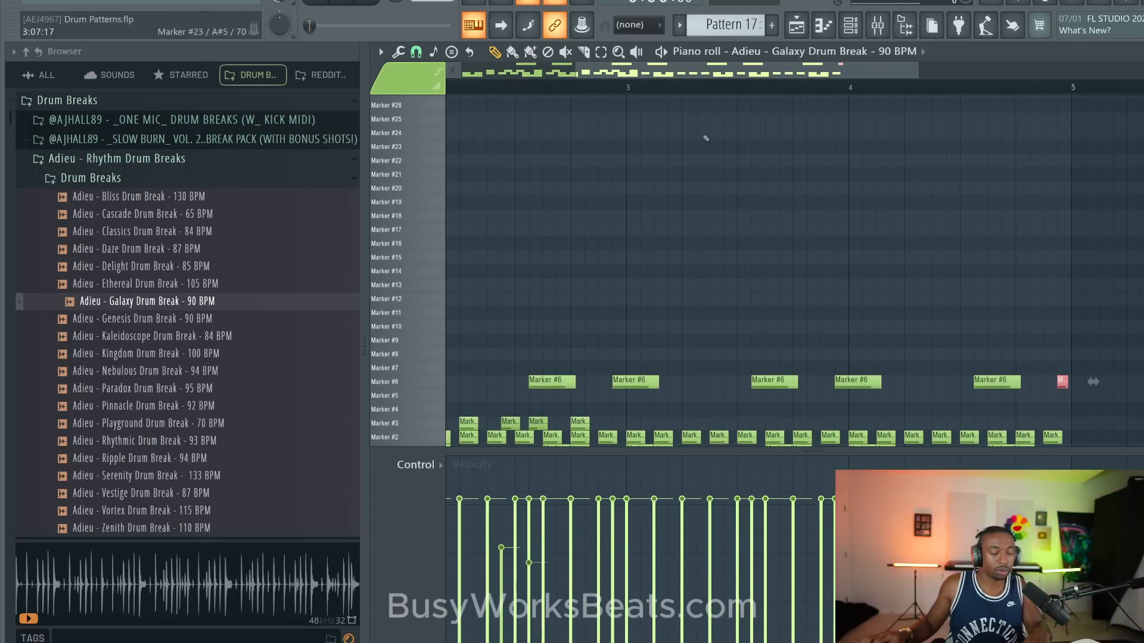
{"action": "left_click_drag", "start_coordinate": [590, 70], "coordinate": [424, 75]}
{"action": "key", "text": "ctrl+s"}
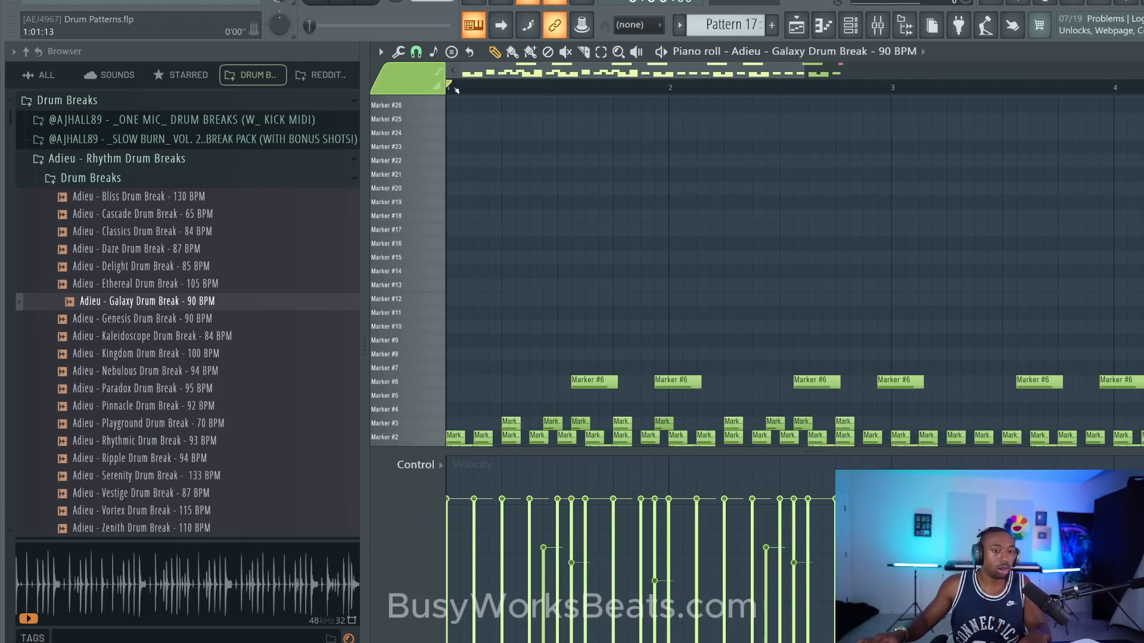
- Select all Marker #2 notes and lower every second one's velocity to about 65% through step 11 of bar 2
{"action": "scroll", "coordinate": [483, 90], "scroll_direction": "down", "scroll_amount": 3}
{"action": "scroll", "coordinate": [480, 202], "scroll_direction": "down", "scroll_amount": 2}
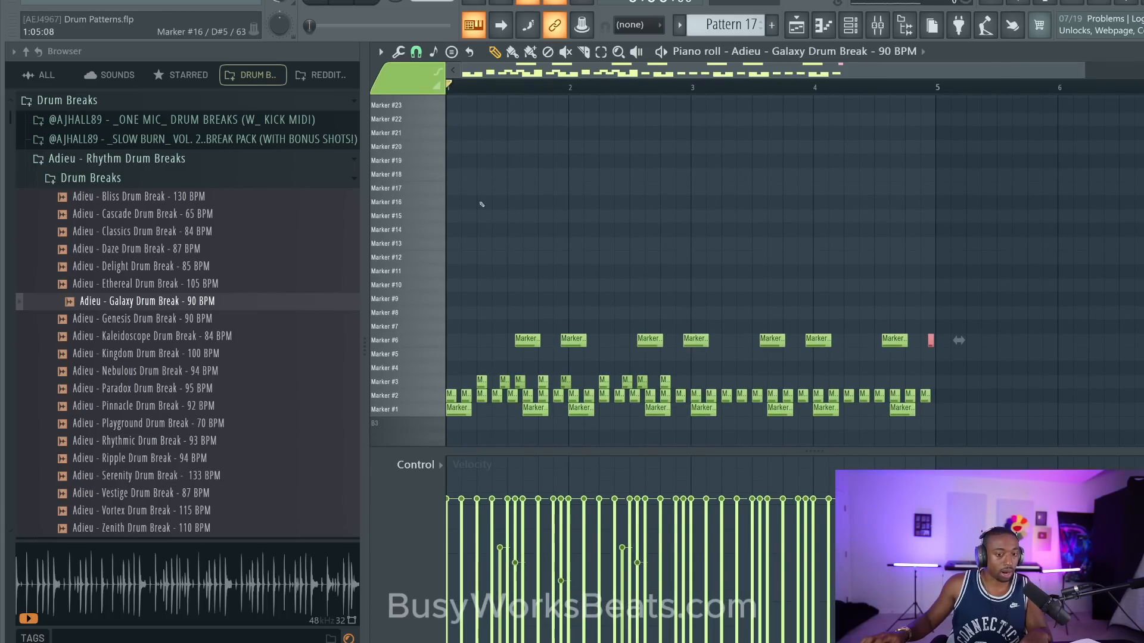
{"action": "scroll", "coordinate": [449, 249], "scroll_direction": "down", "scroll_amount": 1}
{"action": "left_click", "coordinate": [420, 354]}
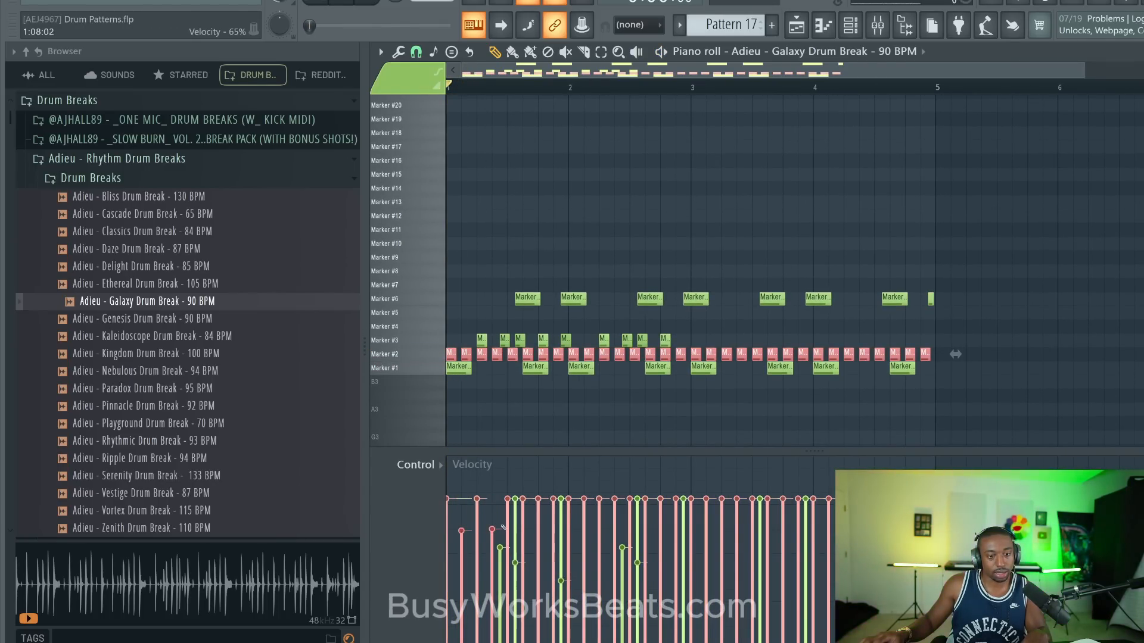
{"action": "left_click_drag", "start_coordinate": [542, 530], "coordinate": [646, 524]}
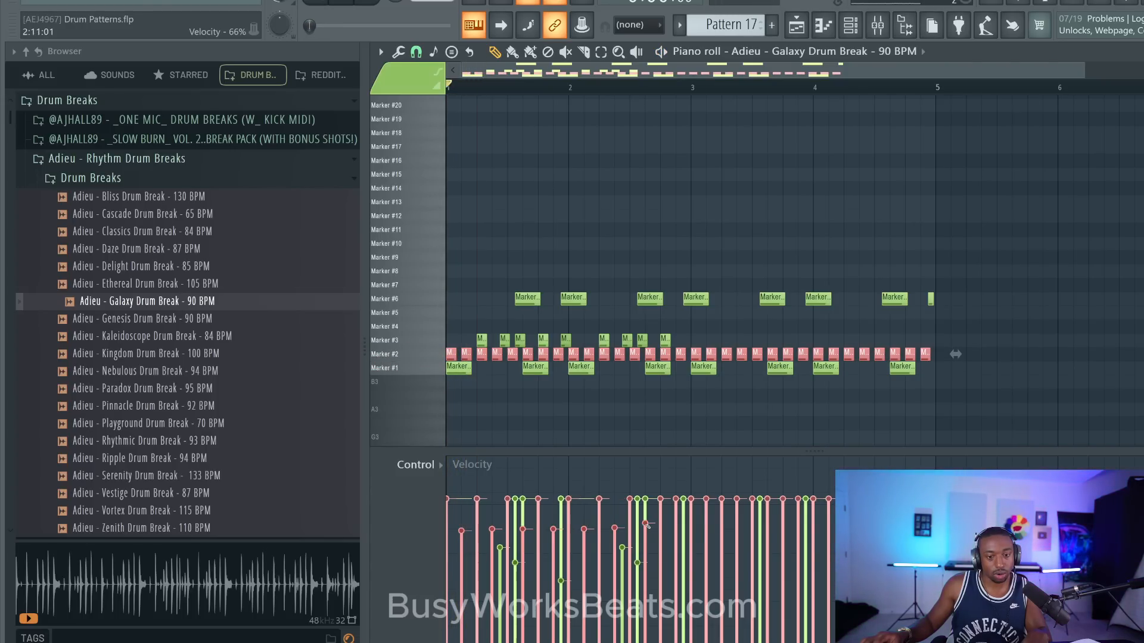
- Lower the velocity of every second Marker #2 note to about 66% from step 15 of bar 2 to step 3 of bar 4
{"action": "left_click", "coordinate": [677, 522]}
{"action": "key", "text": "space"}
{"action": "left_click", "coordinate": [707, 523]}
{"action": "left_click", "coordinate": [737, 524]}
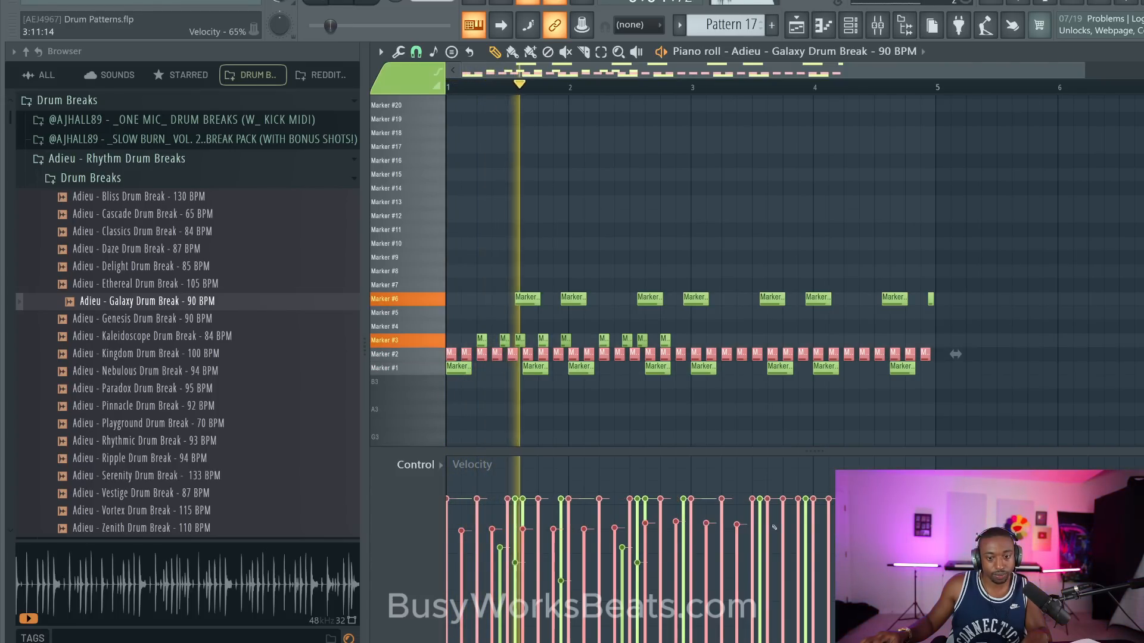
{"action": "left_click", "coordinate": [768, 524]}
{"action": "left_click", "coordinate": [798, 524]}
{"action": "left_click", "coordinate": [829, 524]}
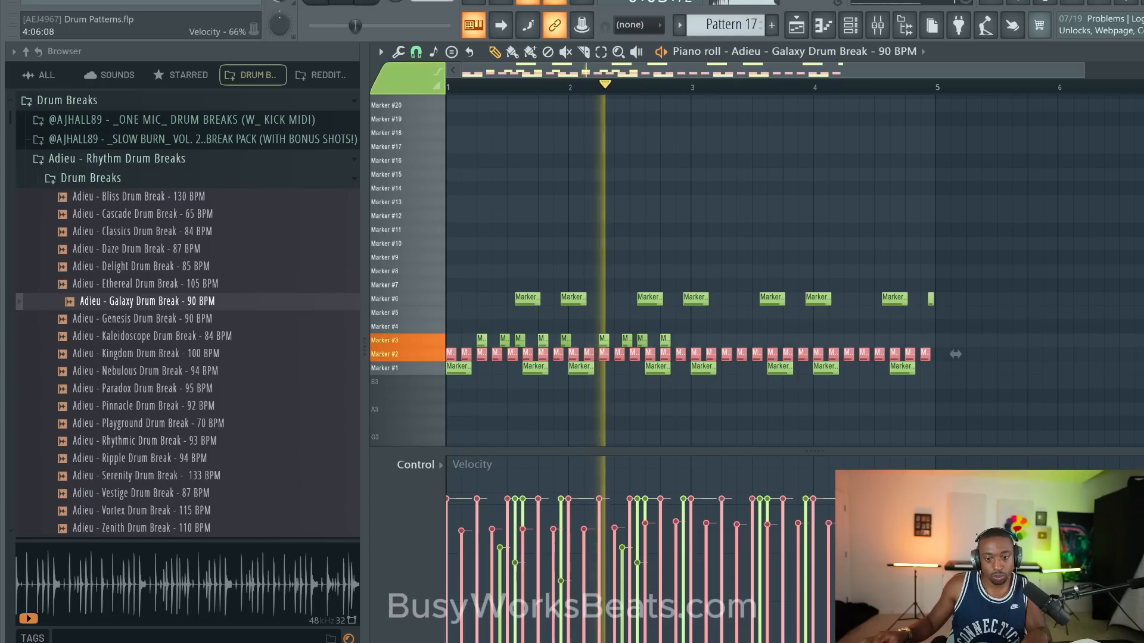
{"action": "key", "text": "space"}
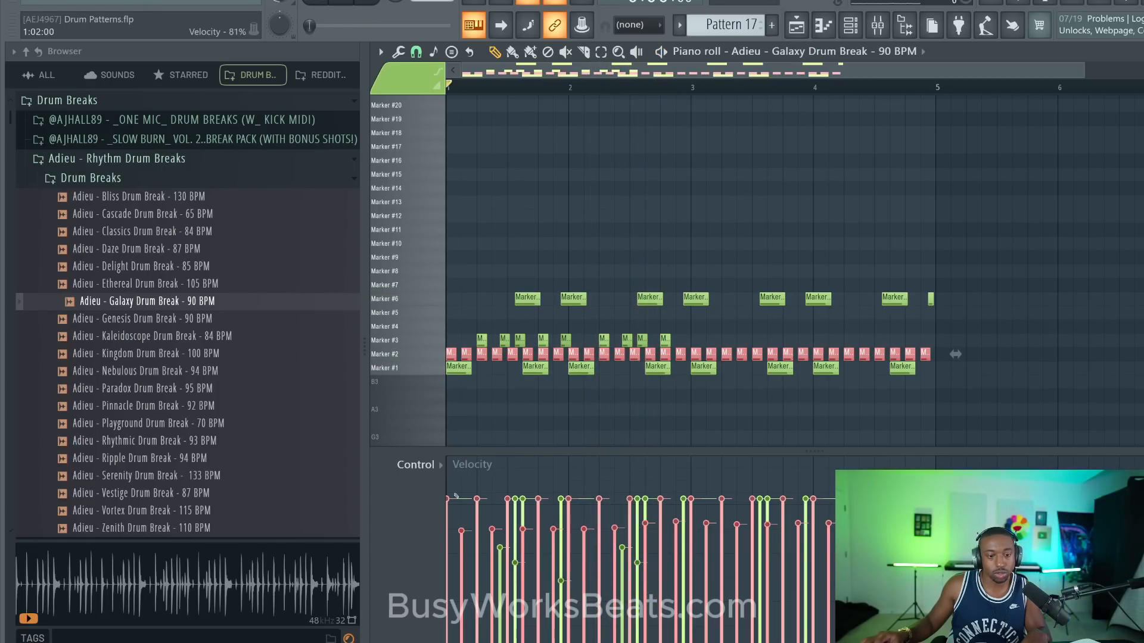
- Play the pattern and hide the browser to widen the piano roll
{"action": "key", "text": "space"}
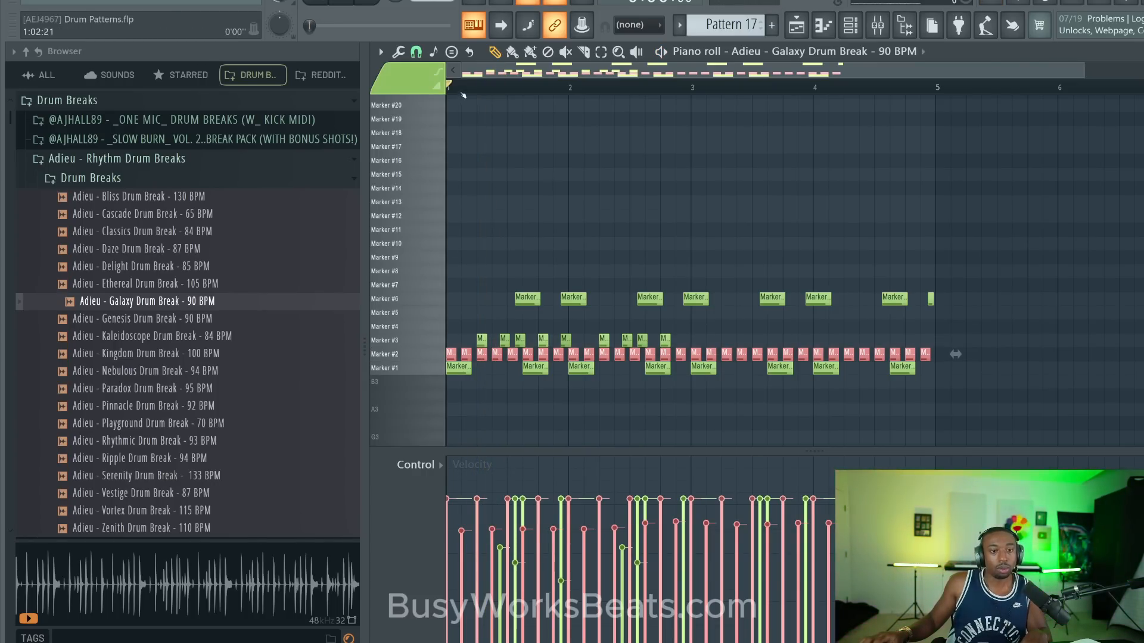
{"action": "scroll", "coordinate": [463, 95], "scroll_direction": "up", "scroll_amount": 4}
{"action": "left_click", "coordinate": [905, 25]}
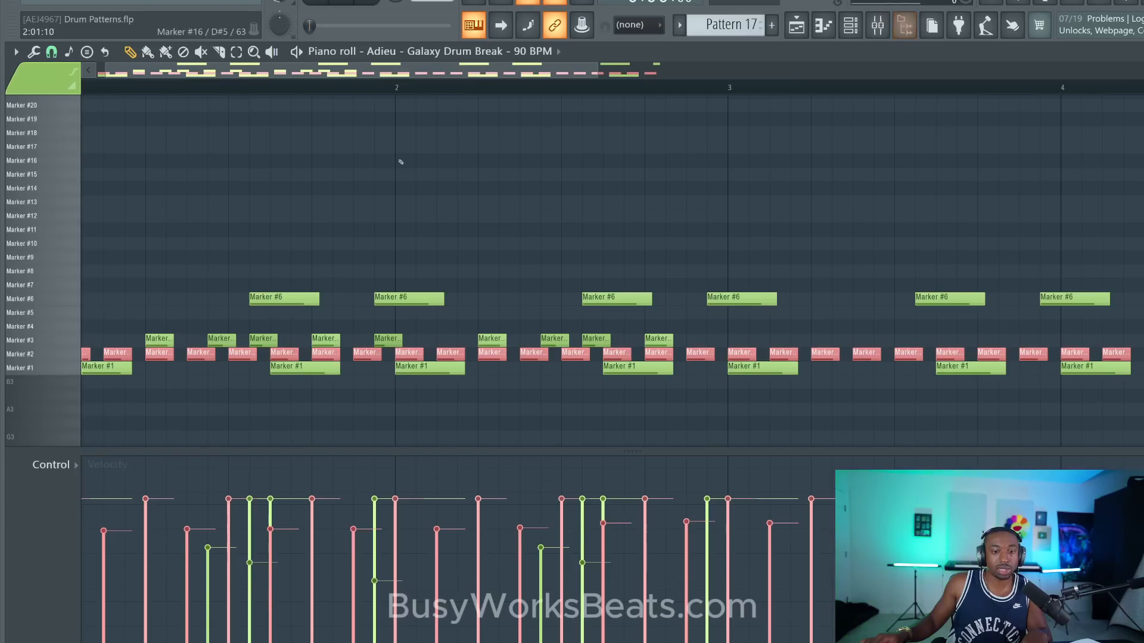
- Nudge the selected Marker #2 notes slightly later than the grid and play the pattern to check the timing
{"action": "left_click_drag", "start_coordinate": [213, 68], "coordinate": [178, 70]}
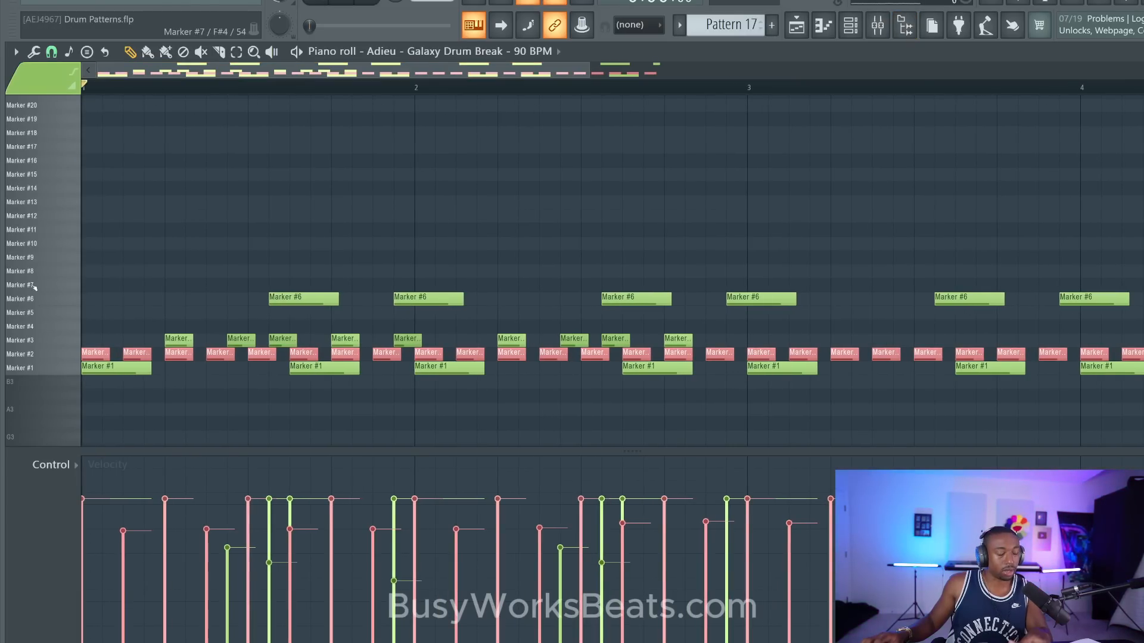
{"action": "key", "text": "shift+Right"}
{"action": "key", "text": "shift+Right"}
{"action": "key", "text": "shift+Right"}
{"action": "key", "text": "shift+Right"}
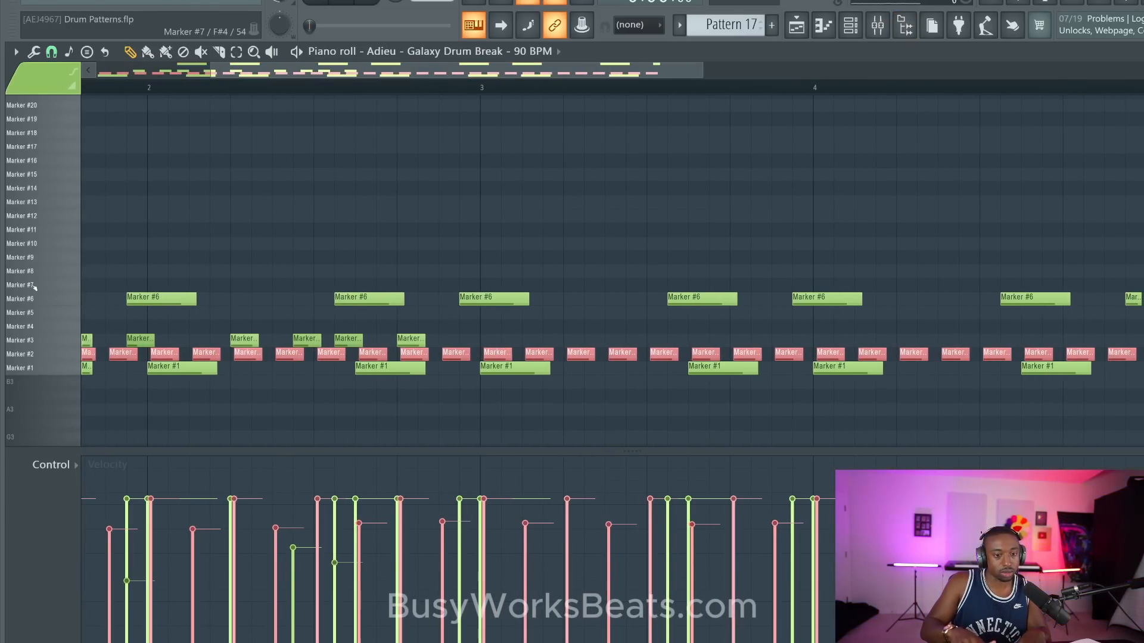
{"action": "key", "text": "space"}
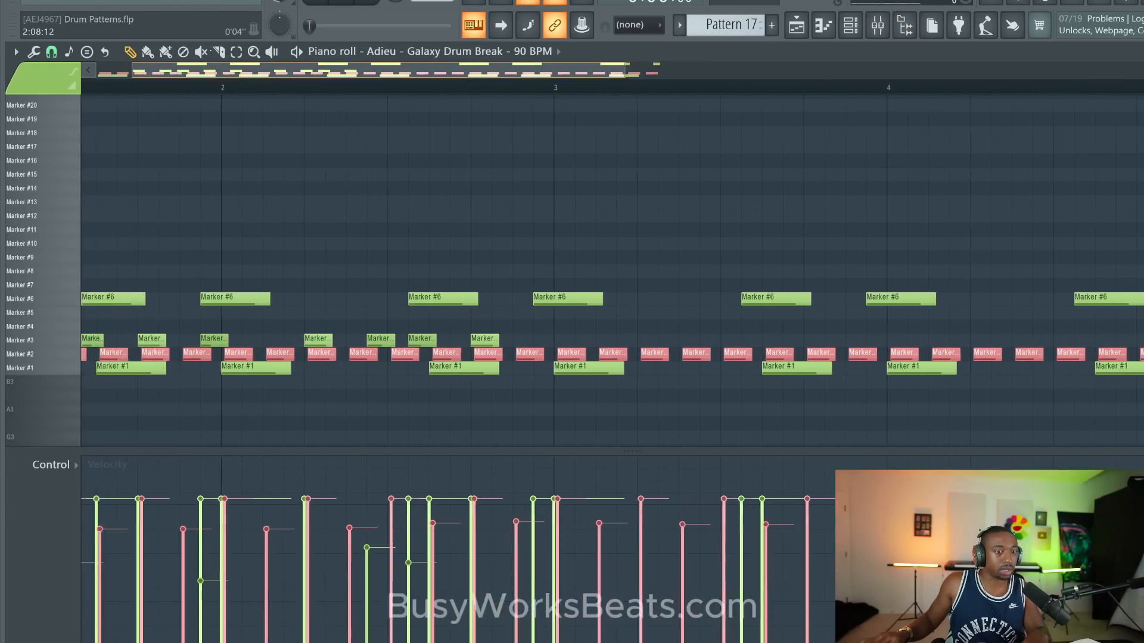
{"action": "key", "text": "space"}
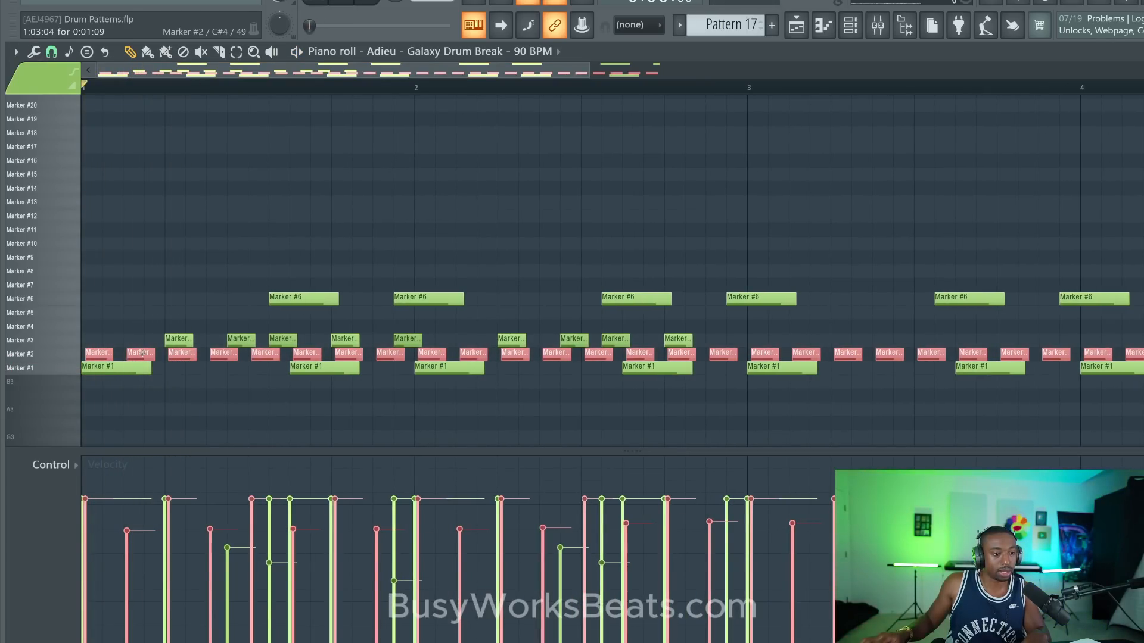
- Shift the whole selected Marker #2 row a little further behind the beat and listen to the groove
{"action": "left_click_drag", "start_coordinate": [141, 354], "coordinate": [146, 352]}
{"action": "key", "text": "space"}
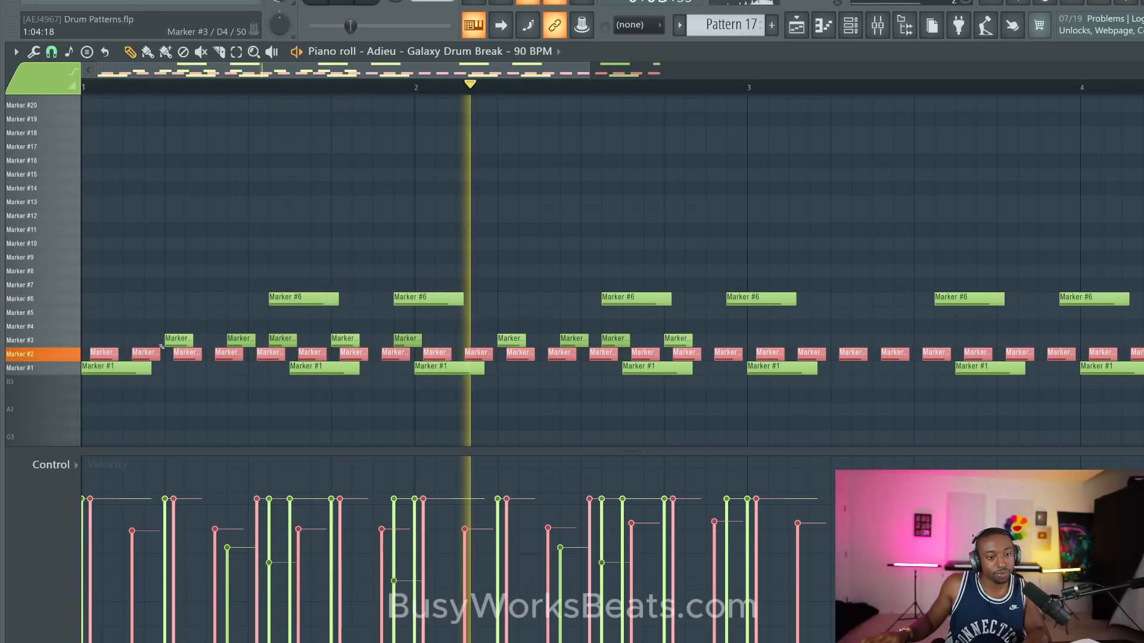
{"action": "key", "text": "space"}
{"action": "key", "text": "space"}
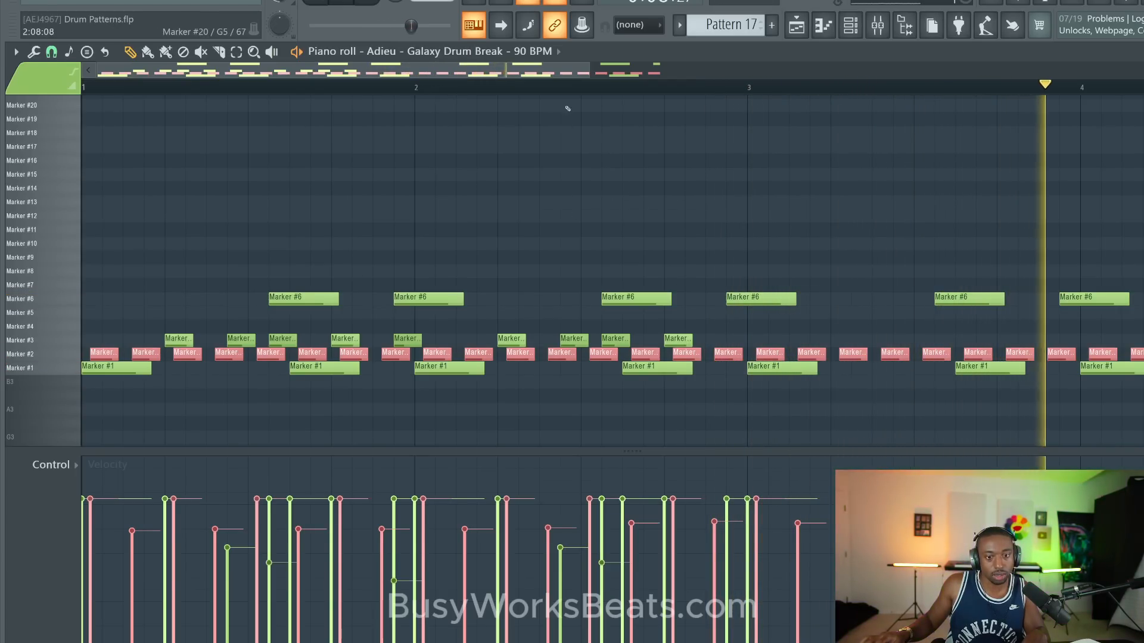
- Nudge the selected Marker #2 notes back earlier in small increments and play the pattern again
{"action": "key", "text": "space"}
{"action": "key", "text": "shift+Left"}
{"action": "key", "text": "shift+Left"}
{"action": "key", "text": "shift+Left"}
{"action": "key", "text": "shift+Left"}
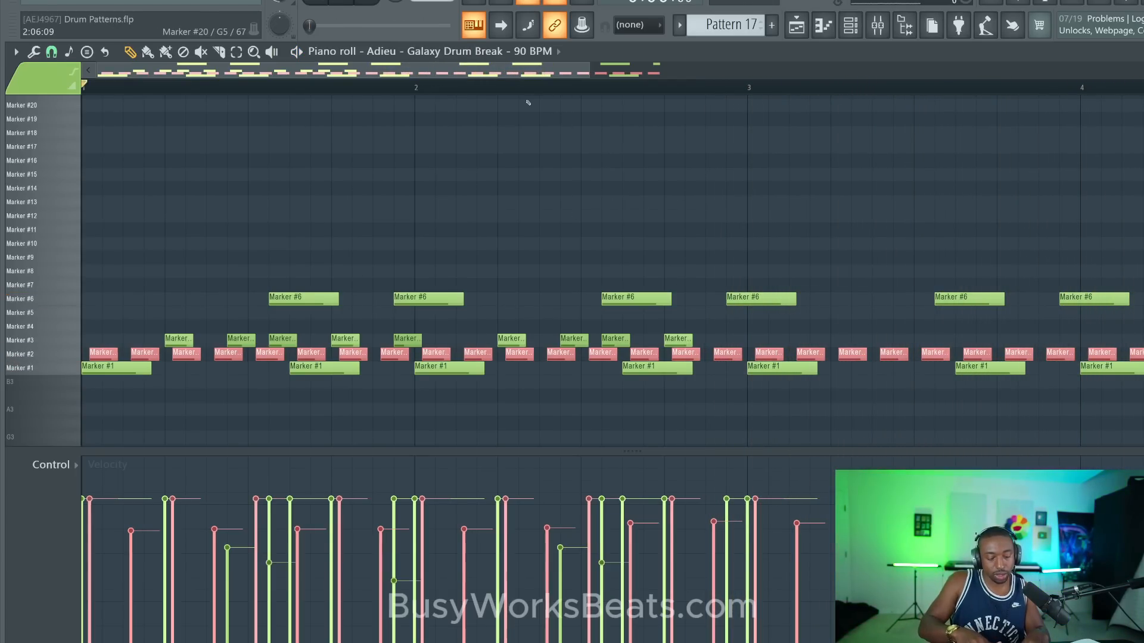
{"action": "key", "text": "space"}
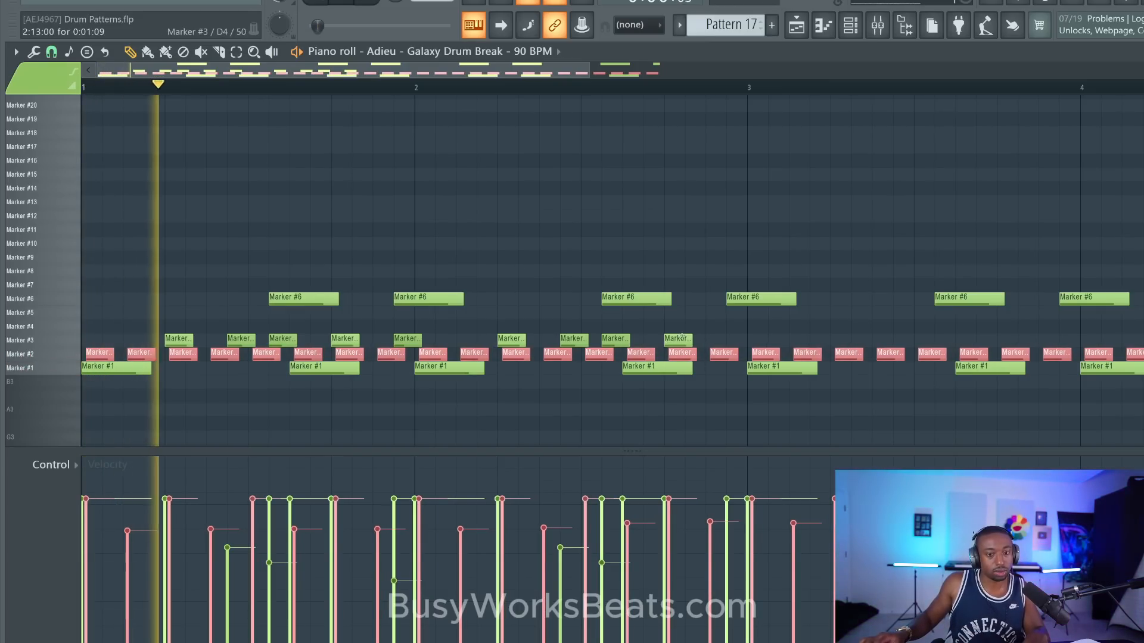
- Copy the Marker #3 notes of bars 1 and 2 into bars 3 and 4, and clear the selection
{"action": "mouse_move", "coordinate": [700, 322]}
{"action": "left_mouse_down"}
{"action": "mouse_move", "coordinate": [167, 329]}
{"action": "mouse_move", "coordinate": [168, 343]}
{"action": "mouse_move", "coordinate": [869, 316]}
{"action": "mouse_move", "coordinate": [843, 340]}
{"action": "left_mouse_up"}
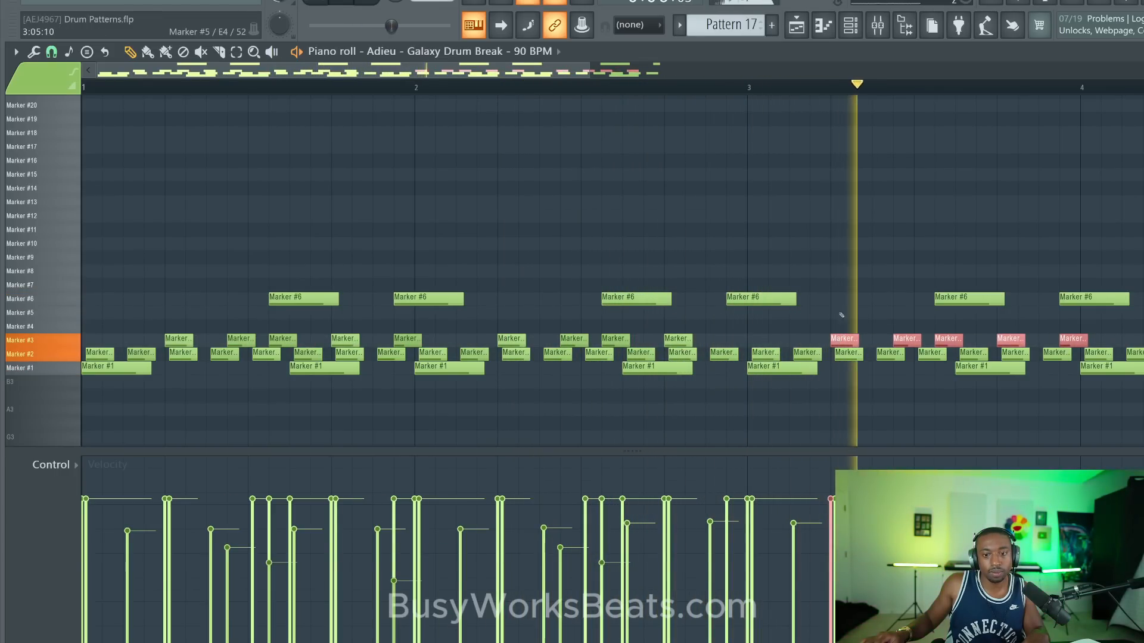
{"action": "left_click", "coordinate": [839, 311], "text": "ctrl"}
{"action": "scroll", "coordinate": [451, 92], "scroll_direction": "down", "scroll_amount": 2}
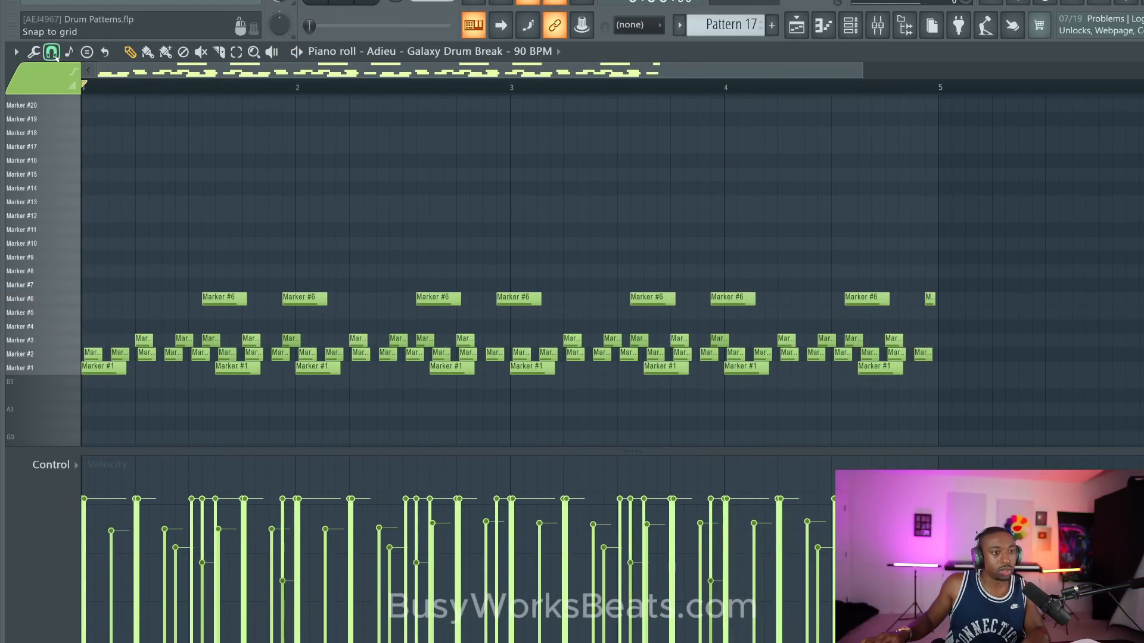
- Humanize all notes with start time range 0.127, duration range 0.100, velocity range 0.233 and start time reference 1/64
{"action": "left_click", "coordinate": [35, 52]}
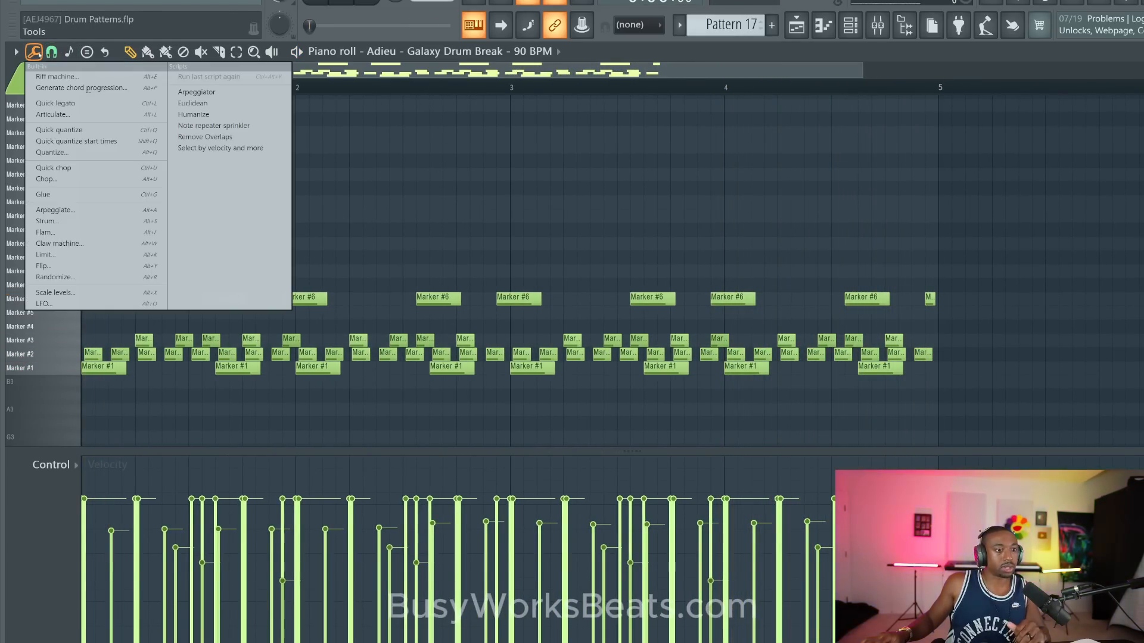
{"action": "left_click", "coordinate": [227, 119]}
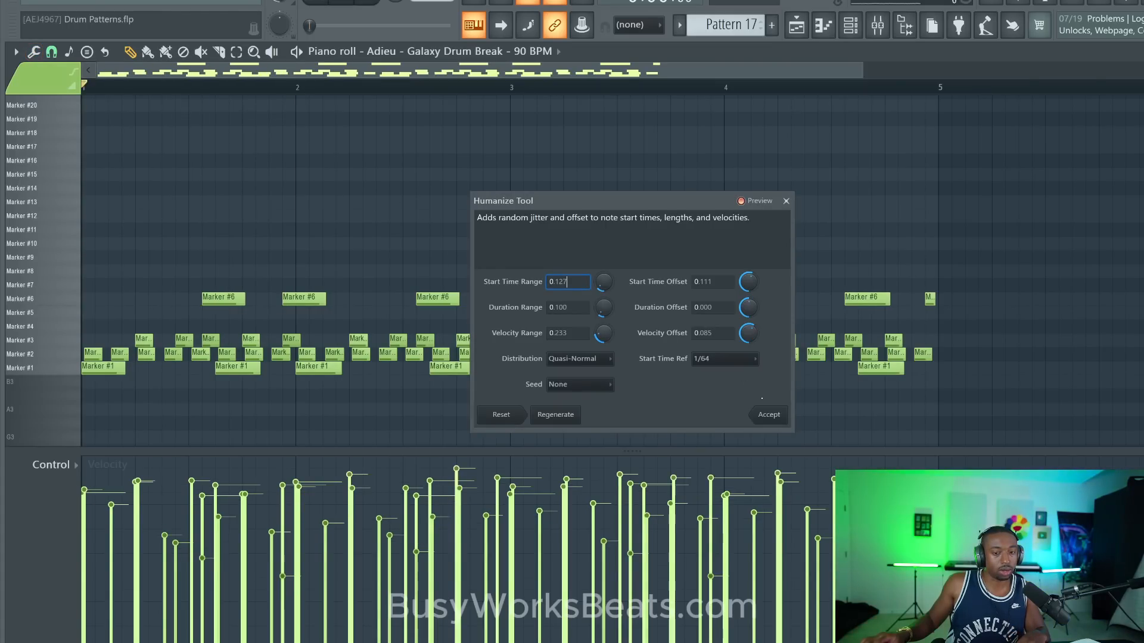
{"action": "left_click", "coordinate": [767, 414]}
- Run the Remove Overlaps script on the pattern with the note end time option at Max, and play the result
{"action": "left_click", "coordinate": [35, 51]}
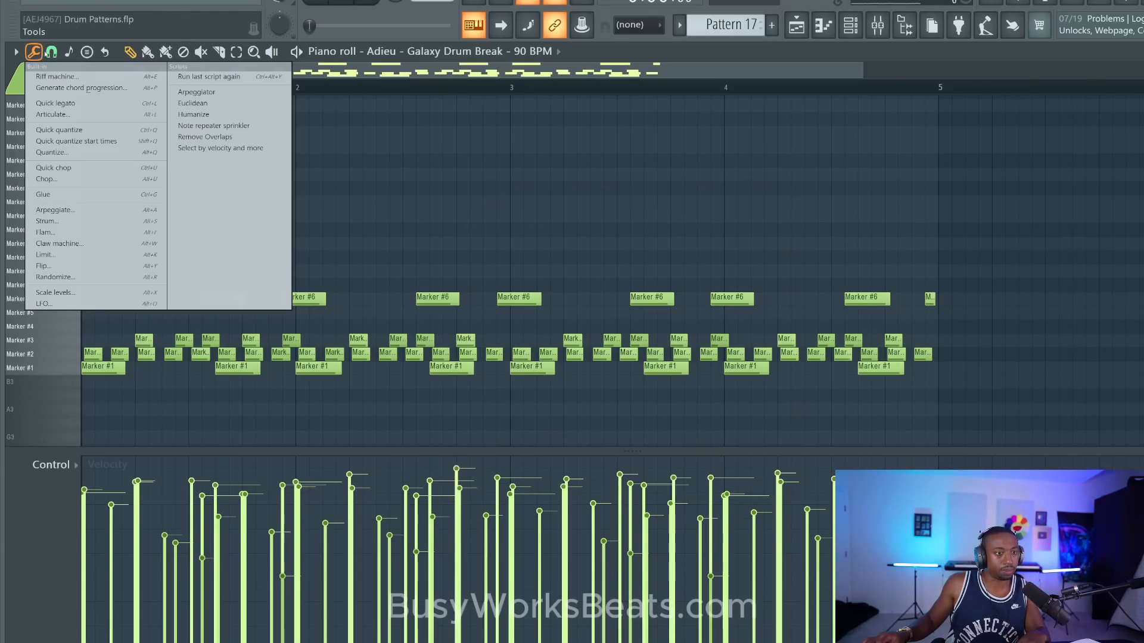
{"action": "left_click", "coordinate": [239, 137]}
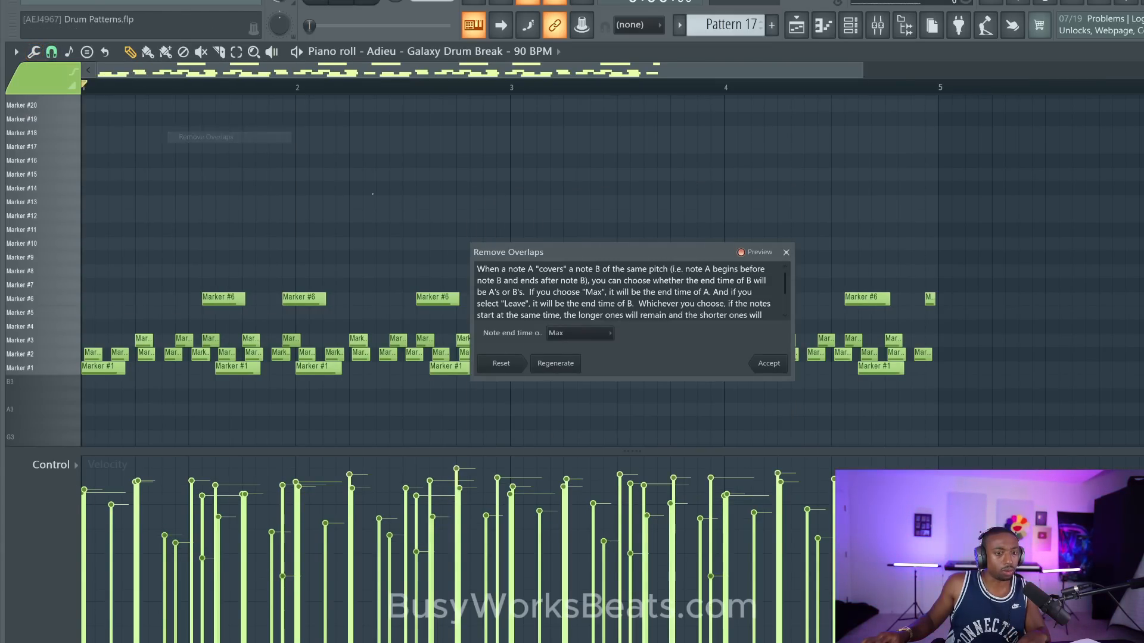
{"action": "left_click", "coordinate": [769, 363]}
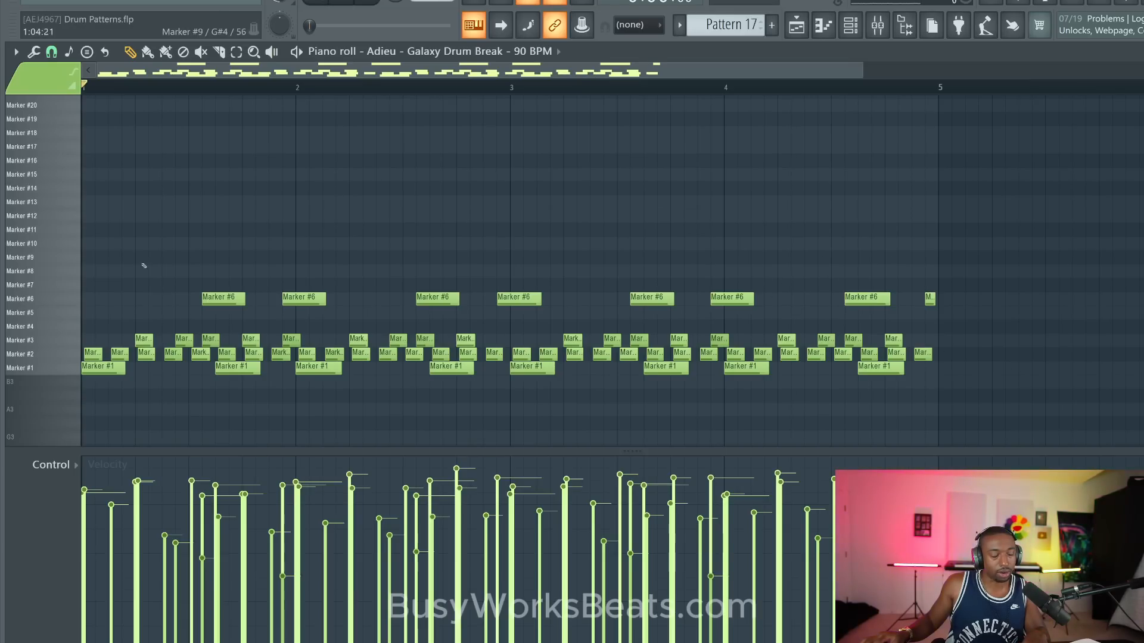
{"action": "key", "text": "space"}
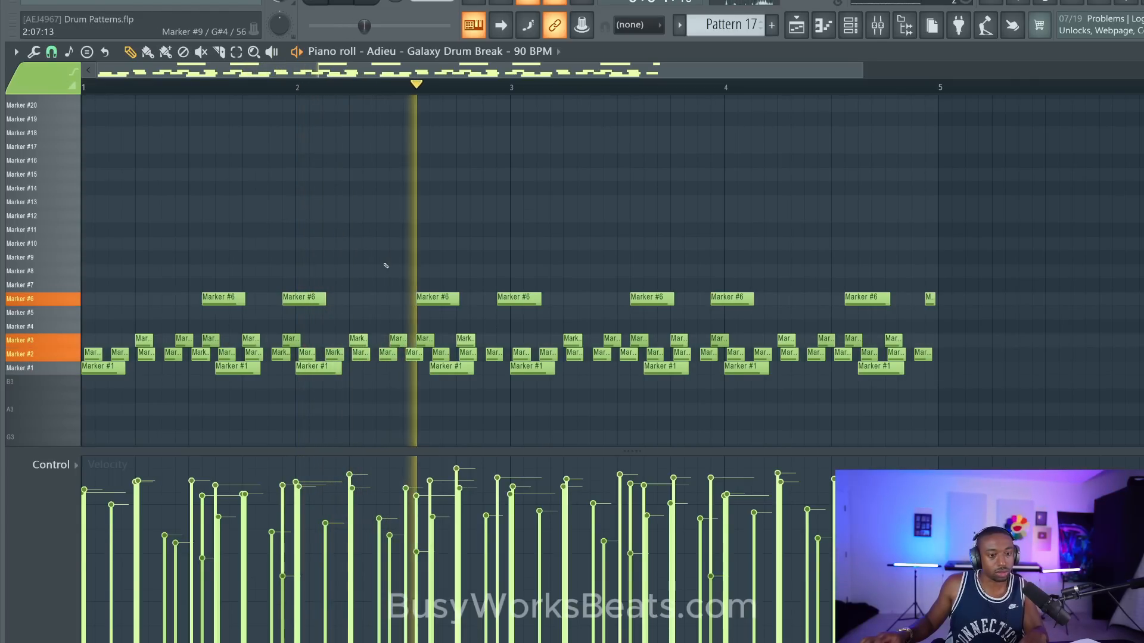
{"action": "key", "text": "space"}
- Select all Marker #2 notes, lengthen them end to end with the articulator at 100% multiply, and save the project
{"action": "double_click", "coordinate": [67, 356]}
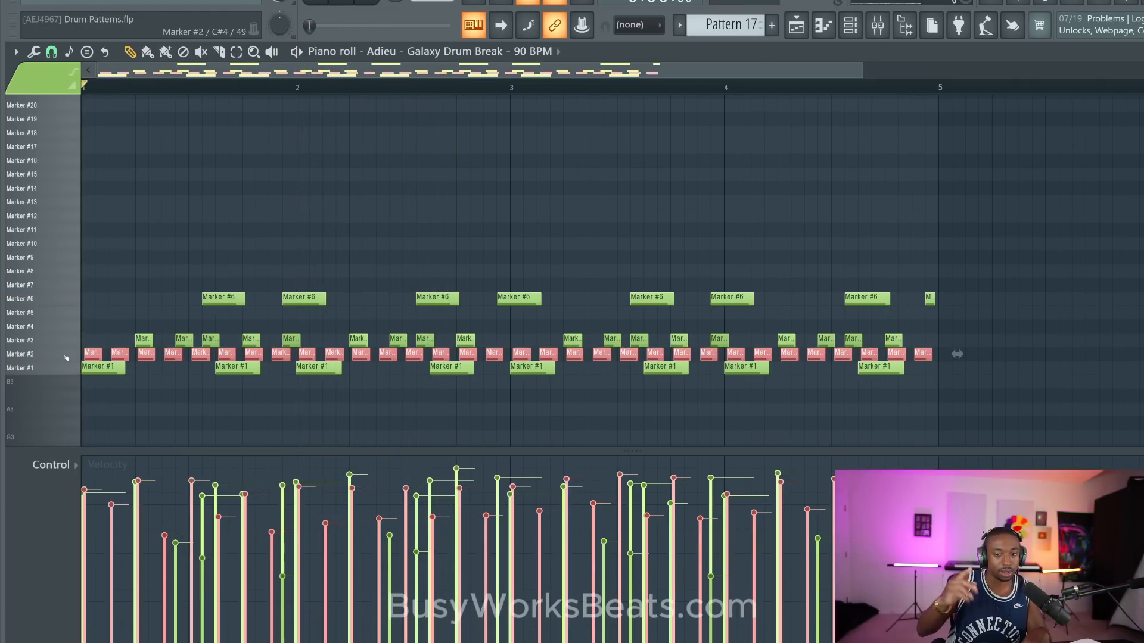
{"action": "key", "text": "ctrl+l"}
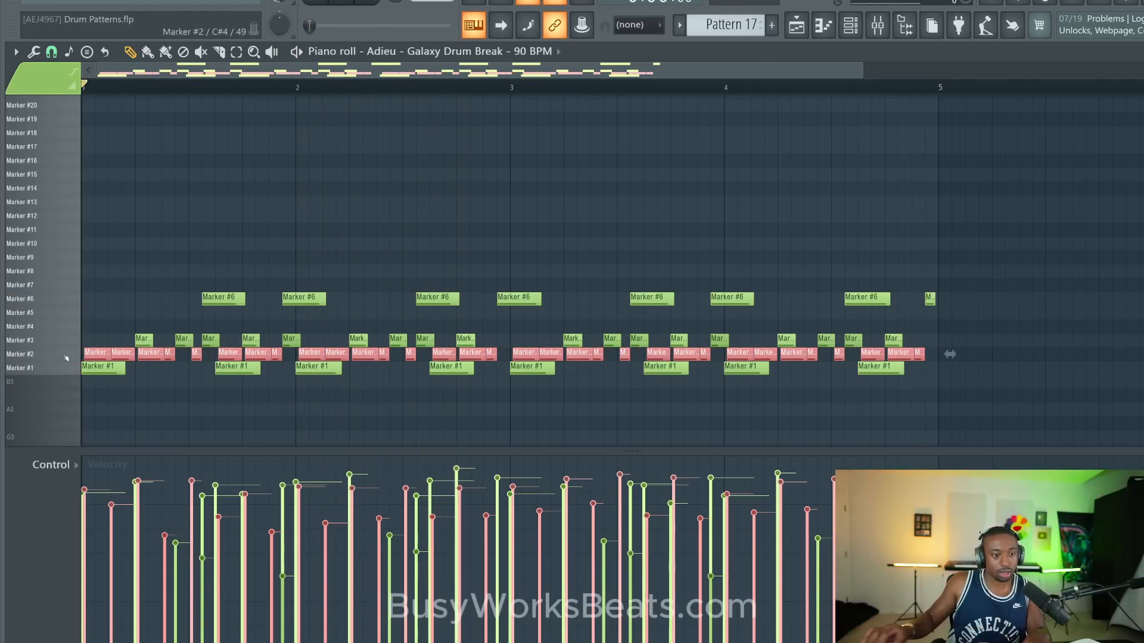
{"action": "key", "text": "alt+l"}
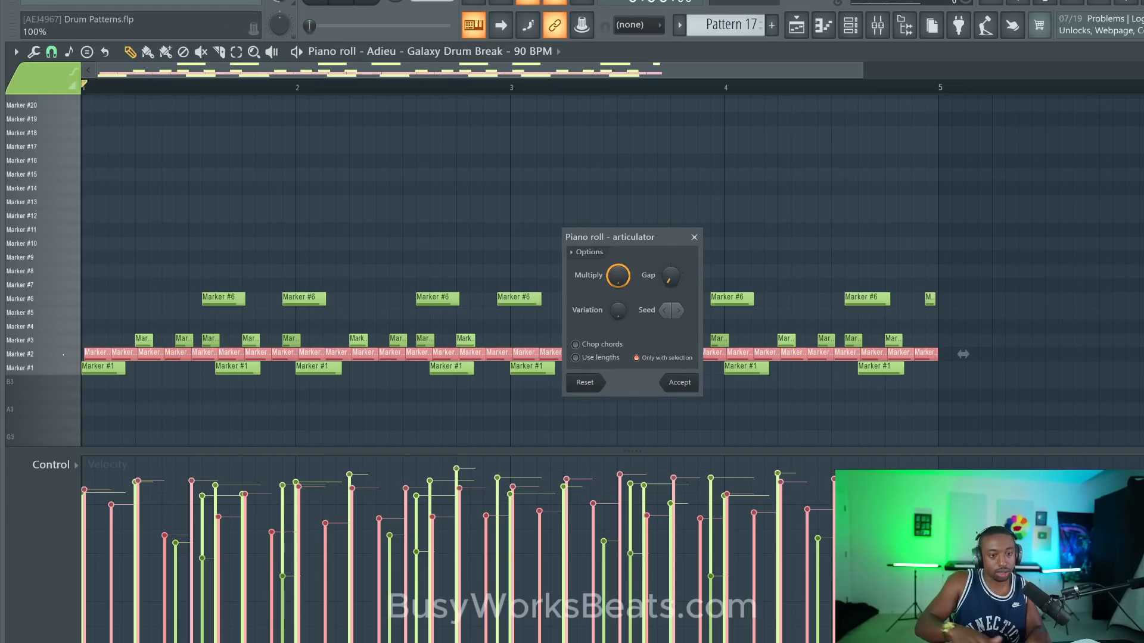
{"action": "left_click", "coordinate": [679, 381]}
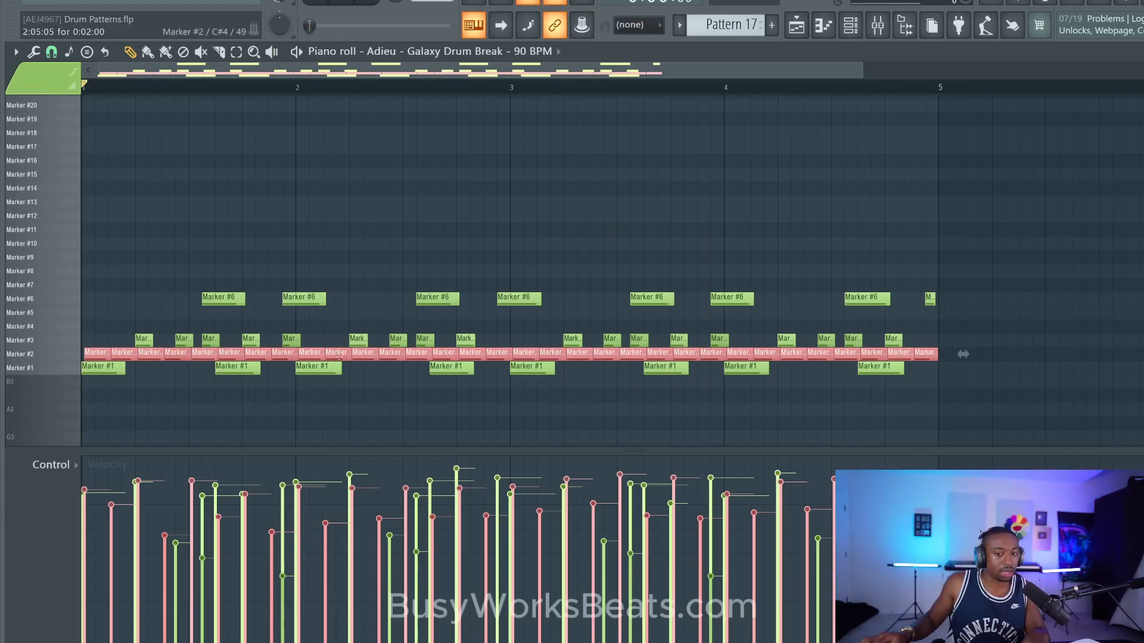
{"action": "left_click", "coordinate": [54, 355]}
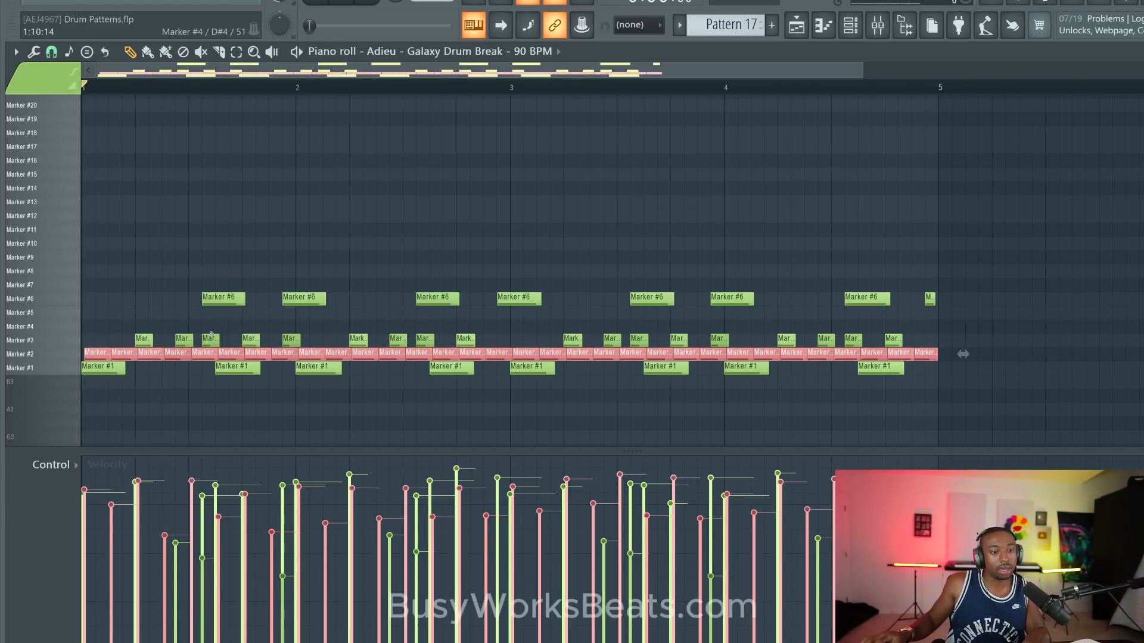
{"action": "left_click", "coordinate": [432, 167], "text": "ctrl"}
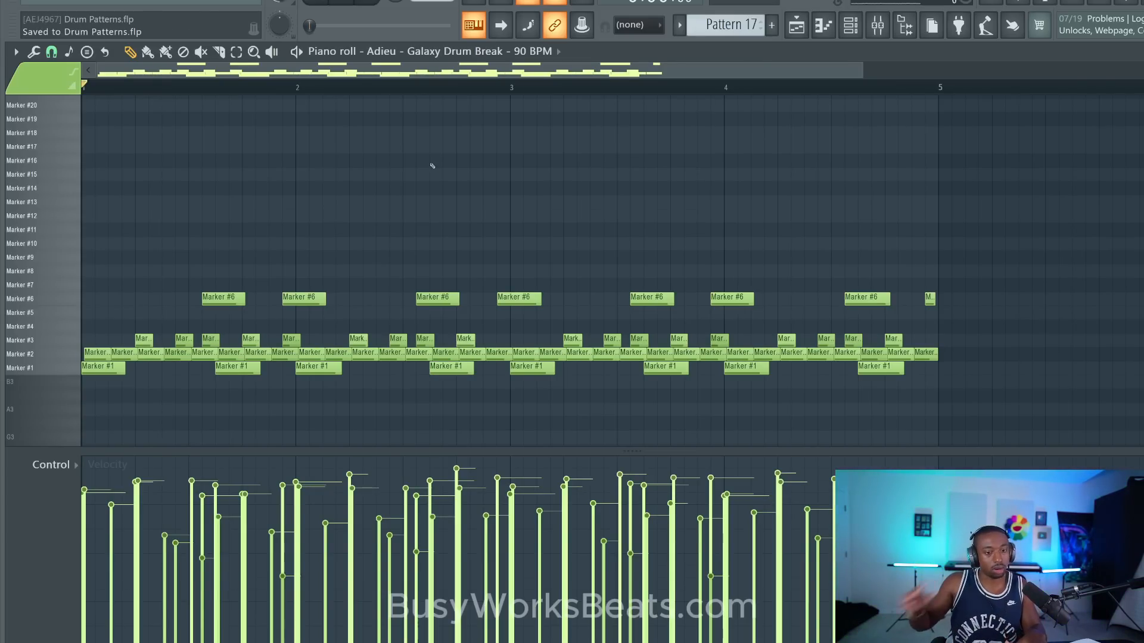
- Lengthen all Marker #3 notes until each meets the next with the articulator at 100% multiply, and play the pattern
{"action": "left_click", "coordinate": [66, 341]}
{"action": "key", "text": "alt+r"}
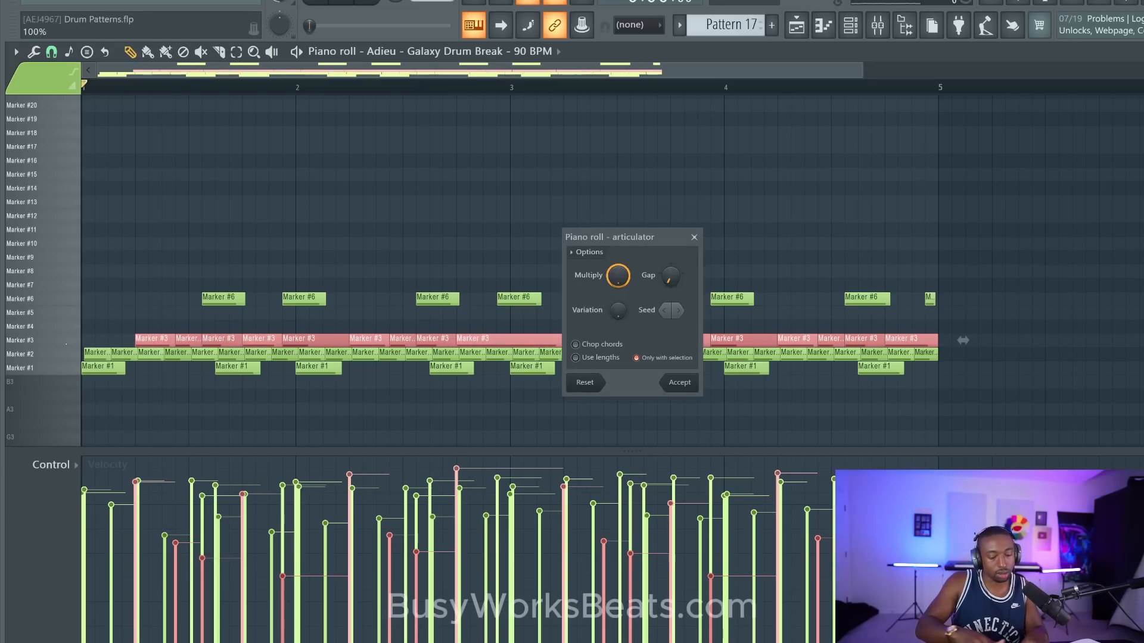
{"action": "key", "text": "Escape"}
{"action": "key", "text": "space"}
{"action": "left_click", "coordinate": [135, 299], "text": "ctrl"}
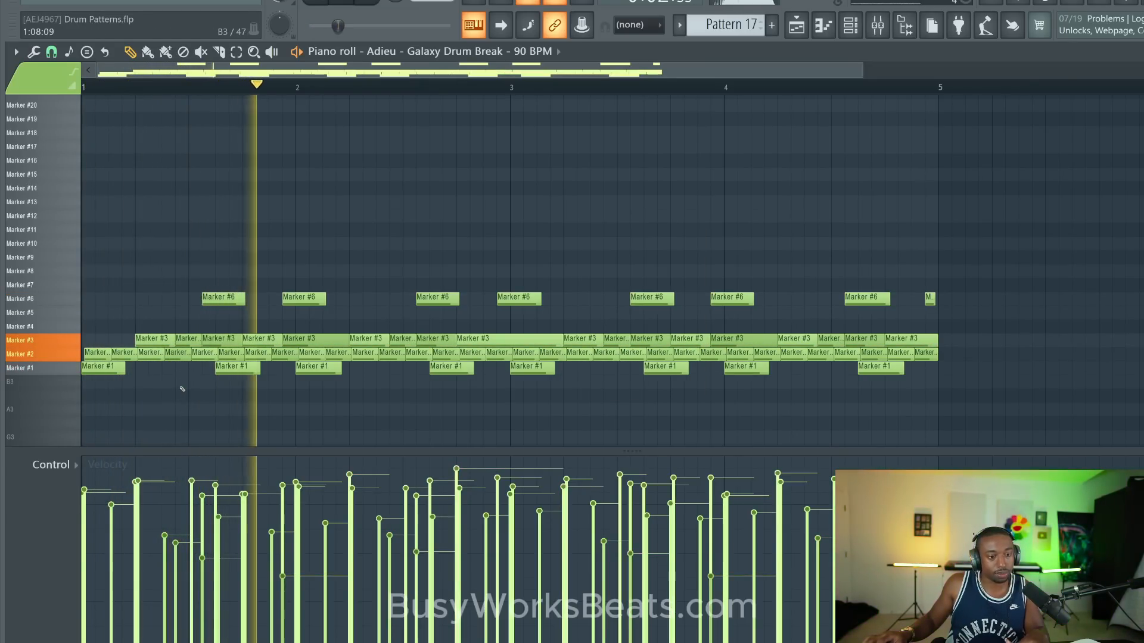
- Route the Adieu - Galaxy Drum Break channel to mixer track 2 and display the mixer
{"action": "left_click", "coordinate": [851, 25]}
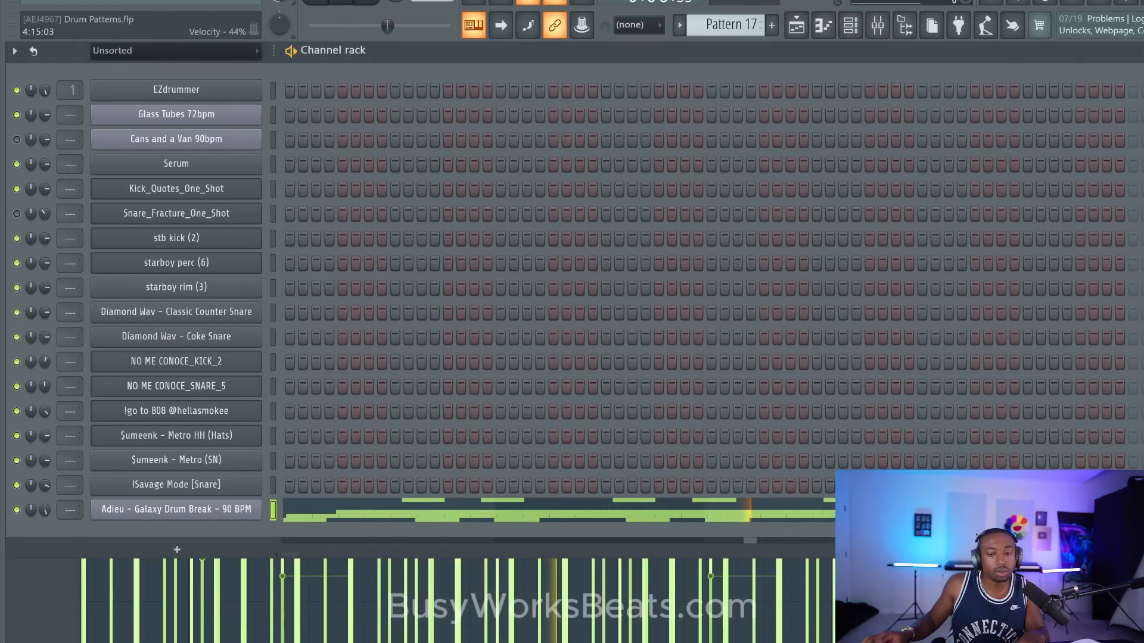
{"action": "left_click", "coordinate": [780, 590]}
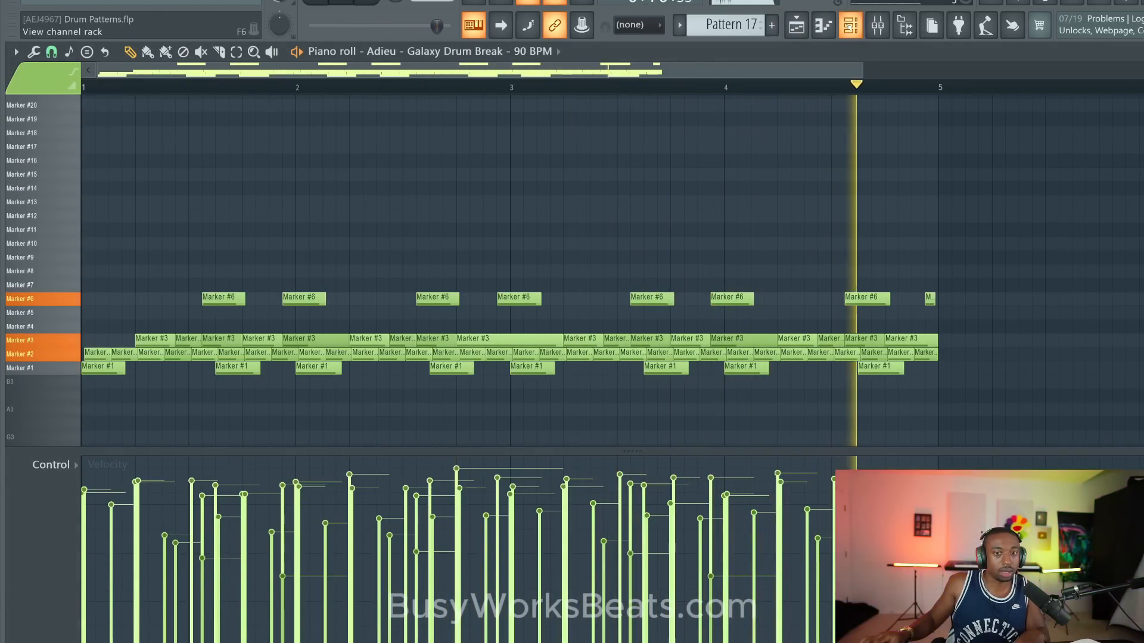
{"action": "left_click", "coordinate": [851, 25]}
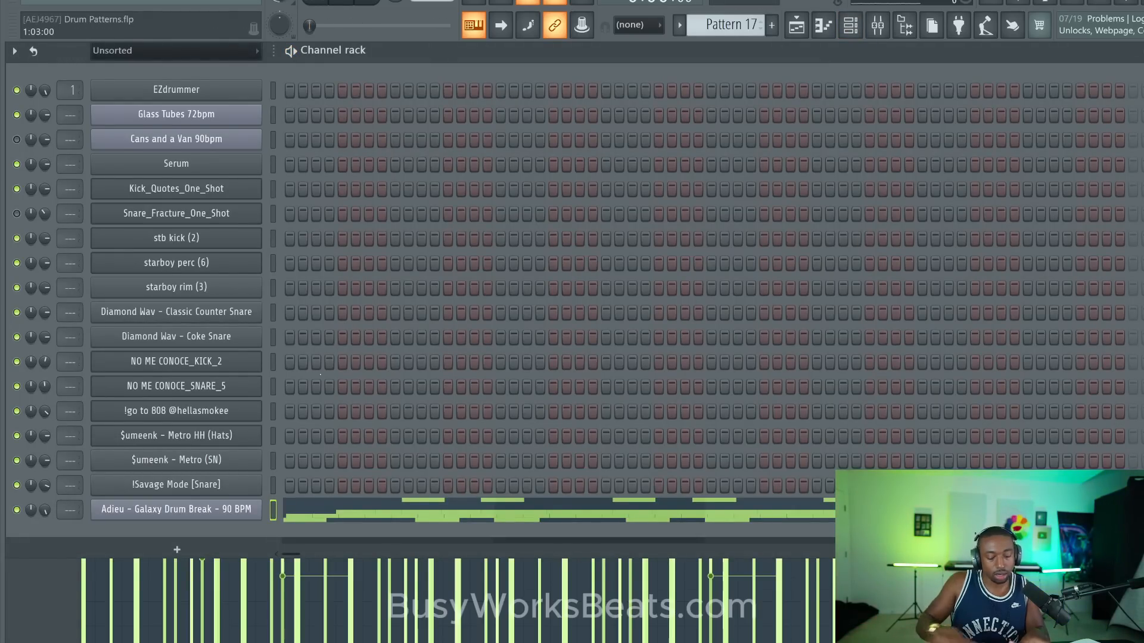
{"action": "left_click", "coordinate": [876, 26]}
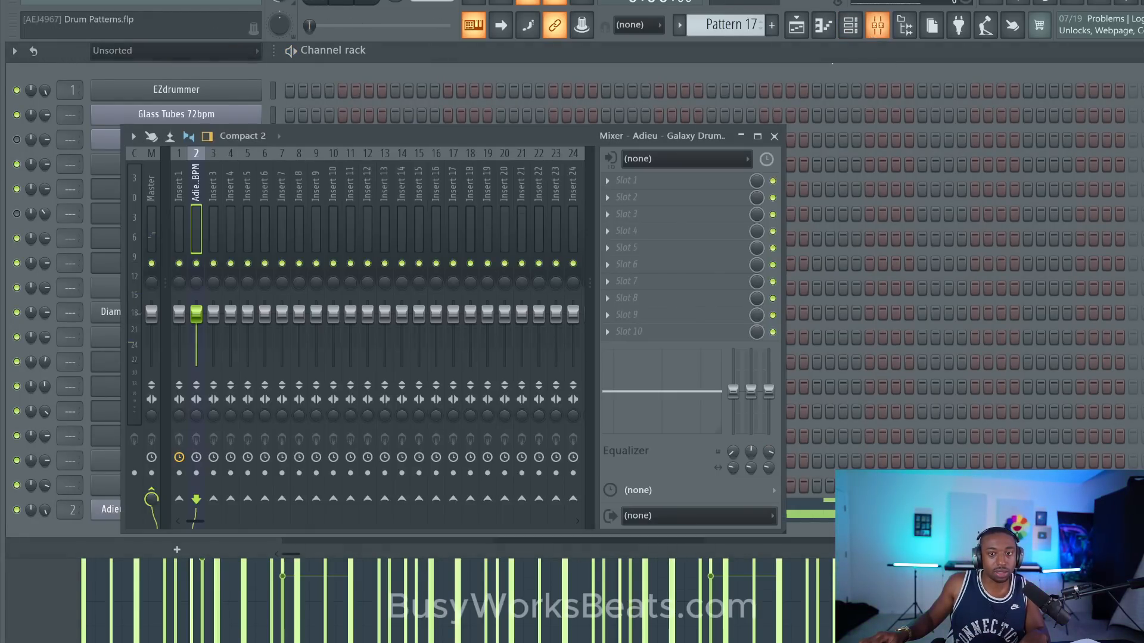
{"action": "key", "text": "space"}
{"action": "key", "text": "space"}
- Load FabFilter Saturn 2 into slot 1 of the drum break's mixer track and set its High Quality mode to Superb
{"action": "left_click", "coordinate": [609, 180]}
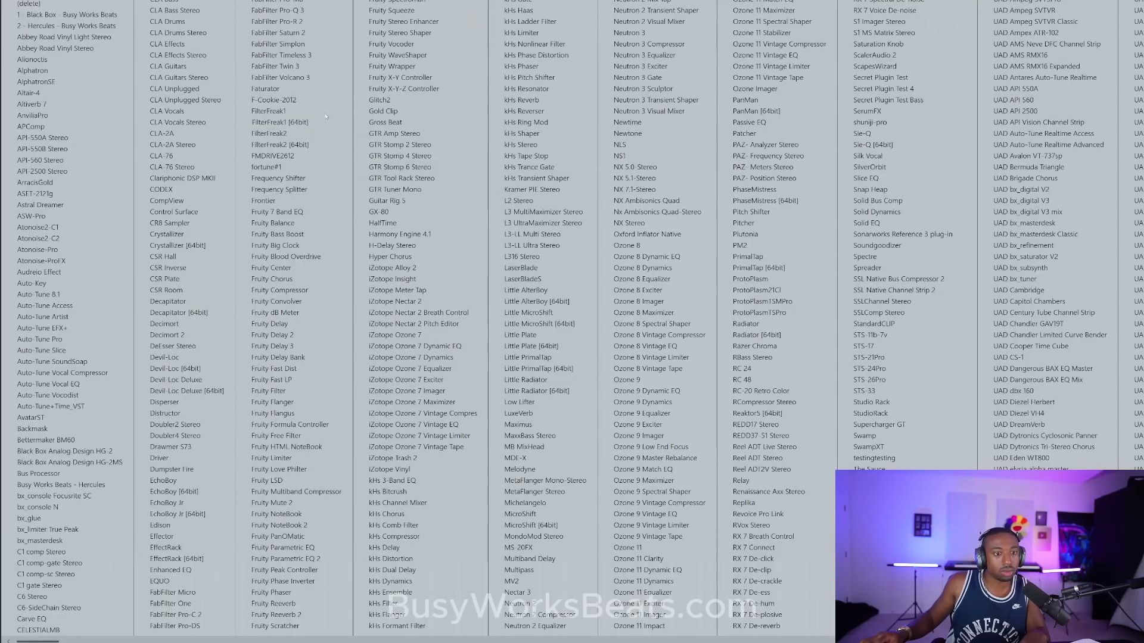
{"action": "left_click", "coordinate": [303, 33]}
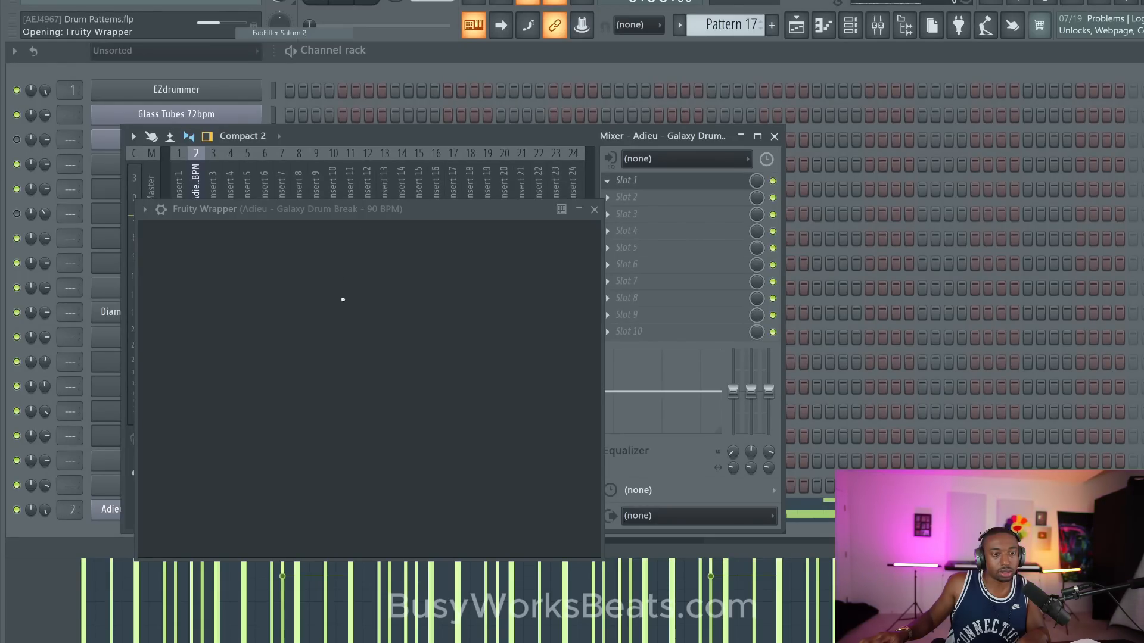
{"action": "left_click", "coordinate": [425, 510]}
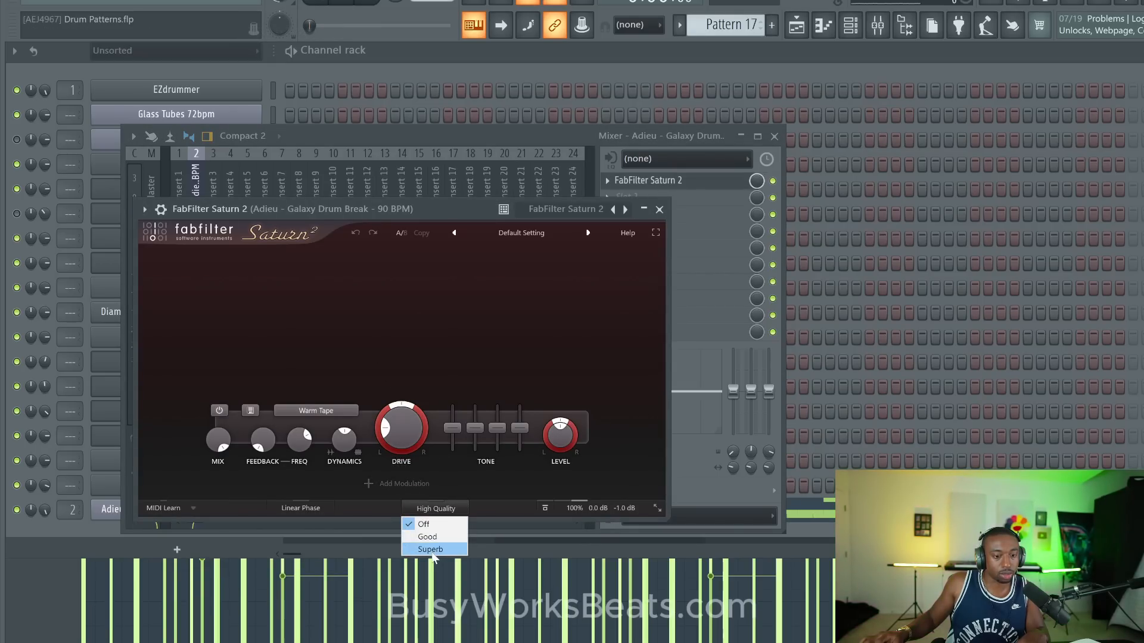
{"action": "left_click", "coordinate": [432, 549]}
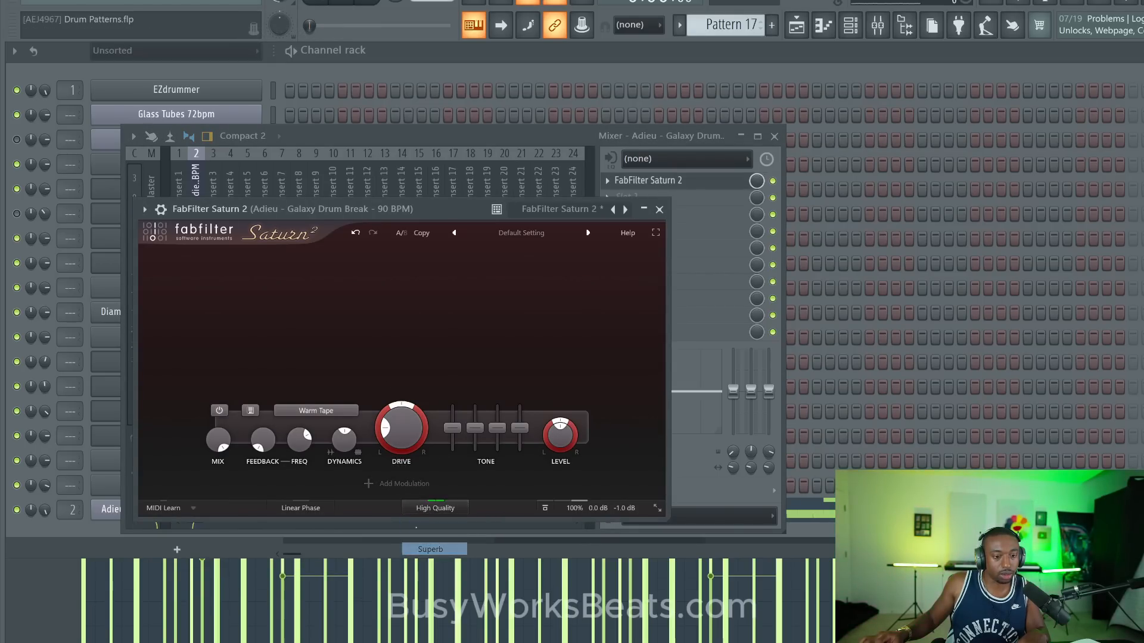
- Add an envelope generator modulation source in Saturn 2 and assign it to the Mix knob
{"action": "left_click", "coordinate": [389, 485]}
{"action": "left_click", "coordinate": [411, 538]}
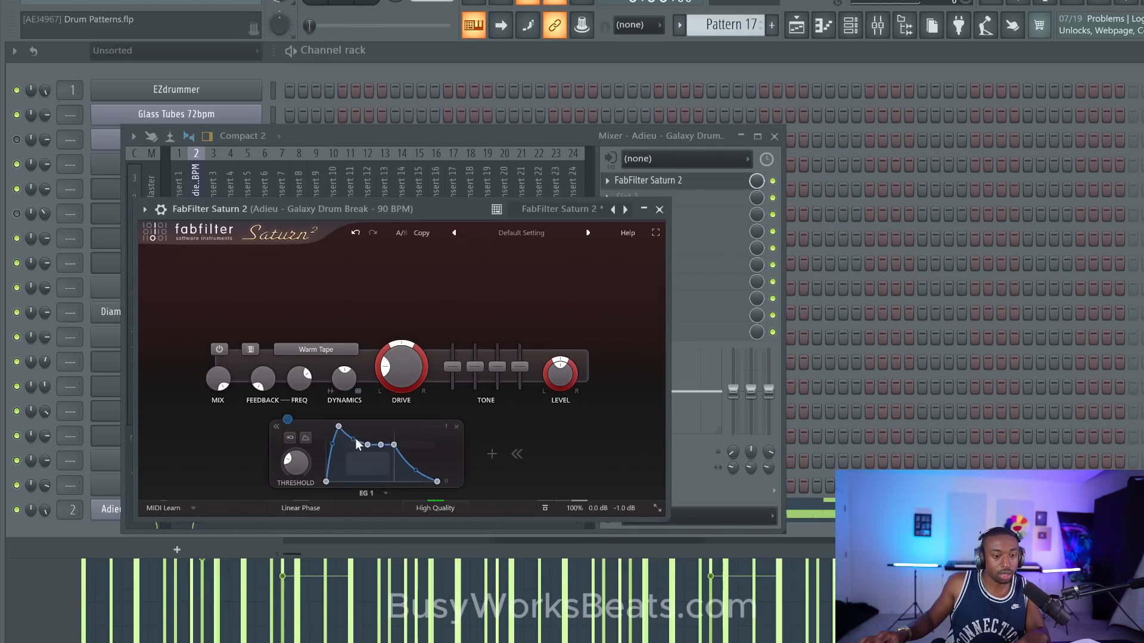
{"action": "left_click_drag", "start_coordinate": [287, 420], "coordinate": [218, 379]}
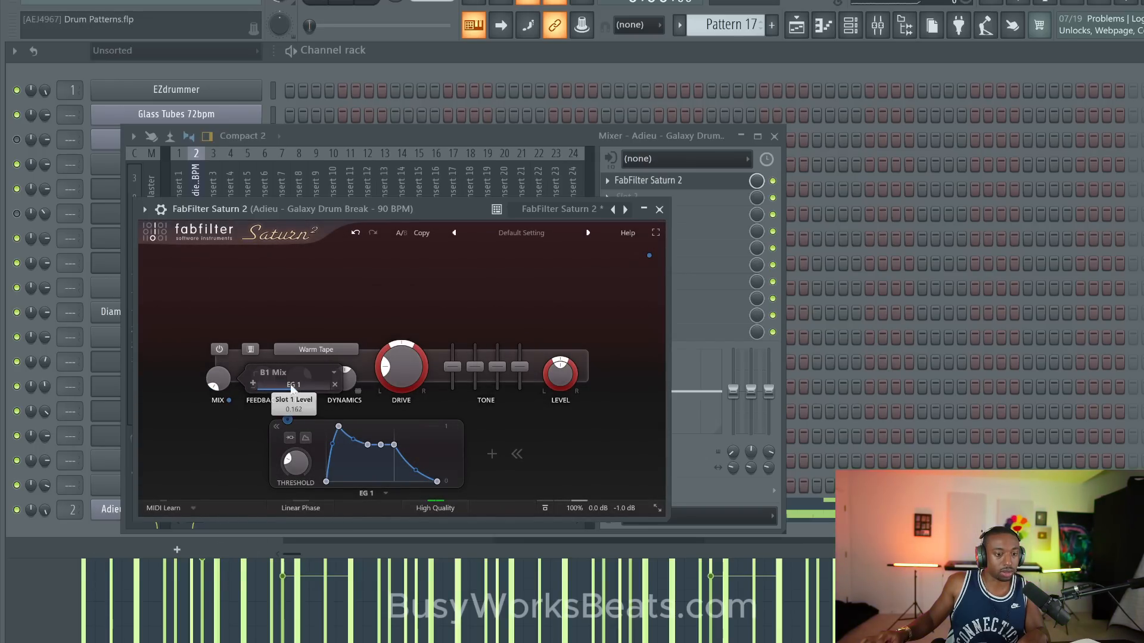
- Raise the EG 1 modulation amount on Mix and set the EG 1 threshold to -3.88 dB while the pattern plays
{"action": "left_click_drag", "start_coordinate": [291, 389], "coordinate": [451, 355]}
{"action": "key", "text": "space"}
{"action": "left_click_drag", "start_coordinate": [301, 464], "coordinate": [310, 362]}
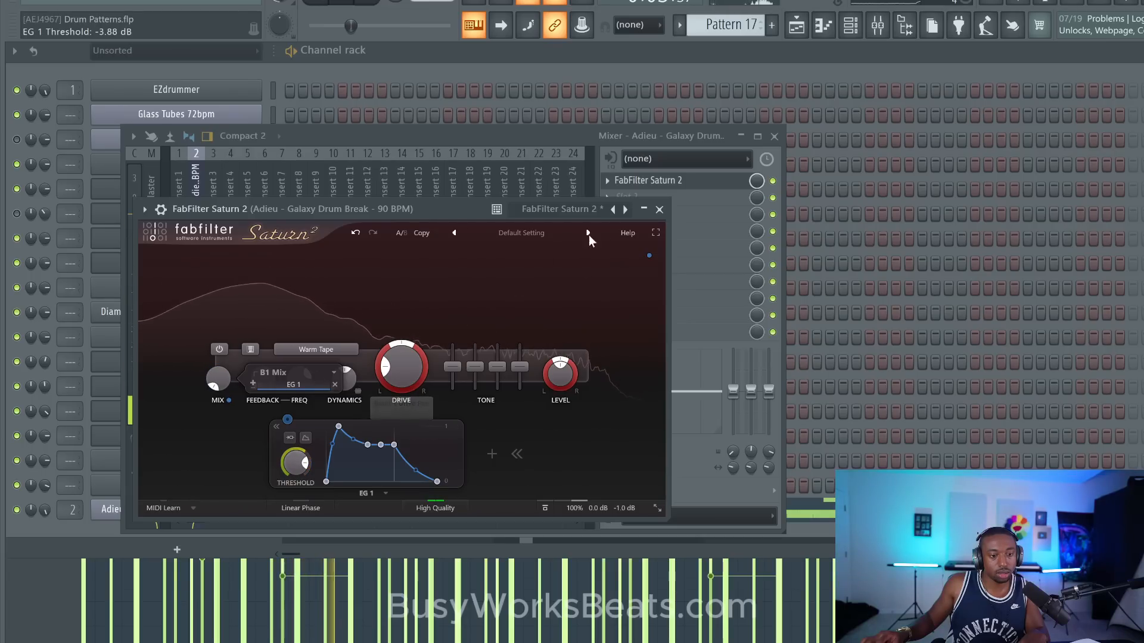
- Close the Saturn 2 and mixer windows and raise the main swing to 48% while auditioning the drum break pattern
{"action": "left_click", "coordinate": [660, 209]}
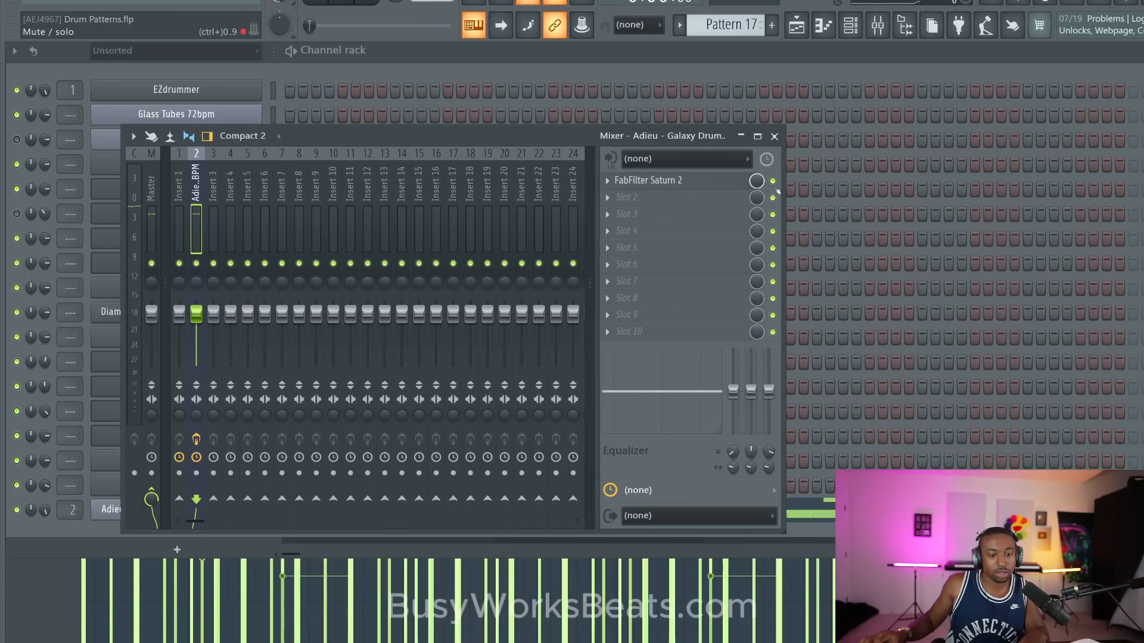
{"action": "left_click", "coordinate": [774, 137]}
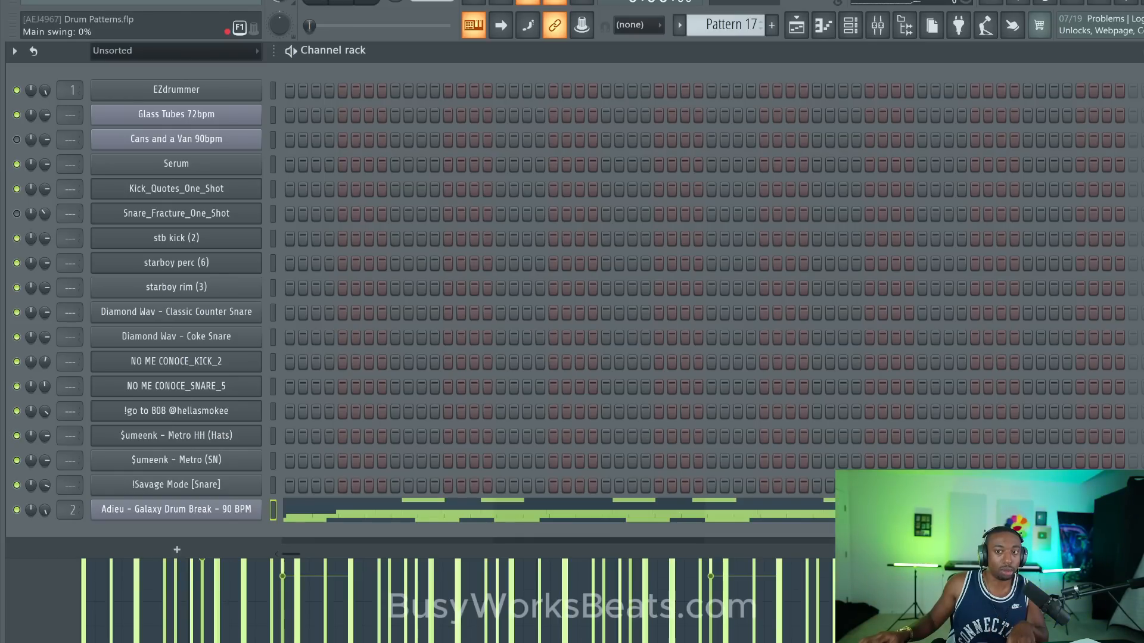
{"action": "left_click_drag", "start_coordinate": [313, 26], "coordinate": [418, 25]}
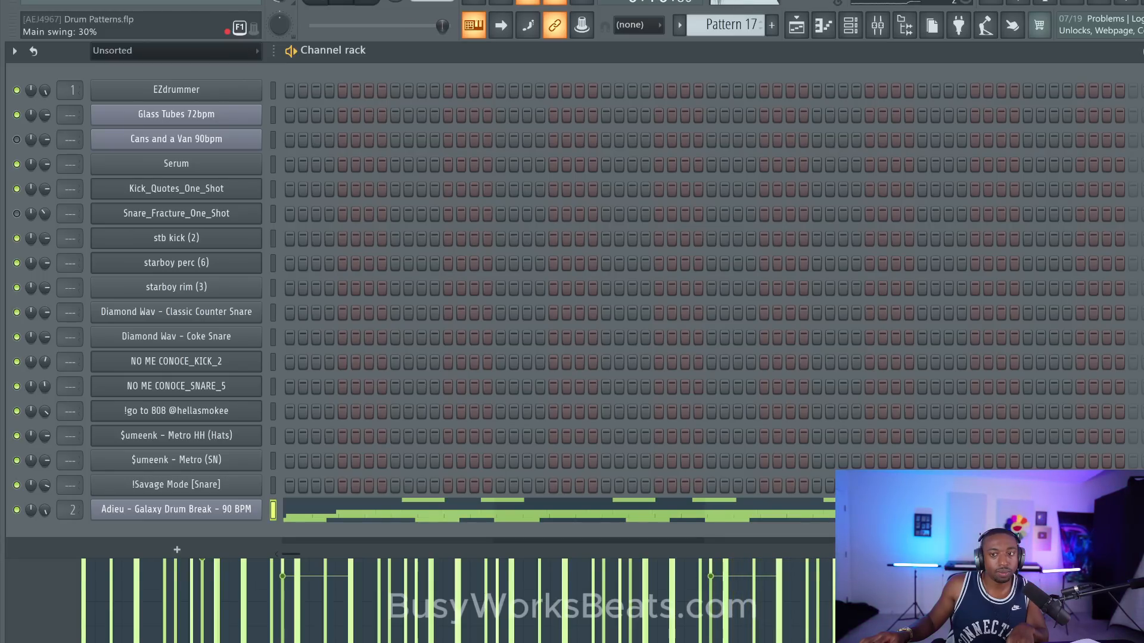
{"action": "key", "text": "space"}
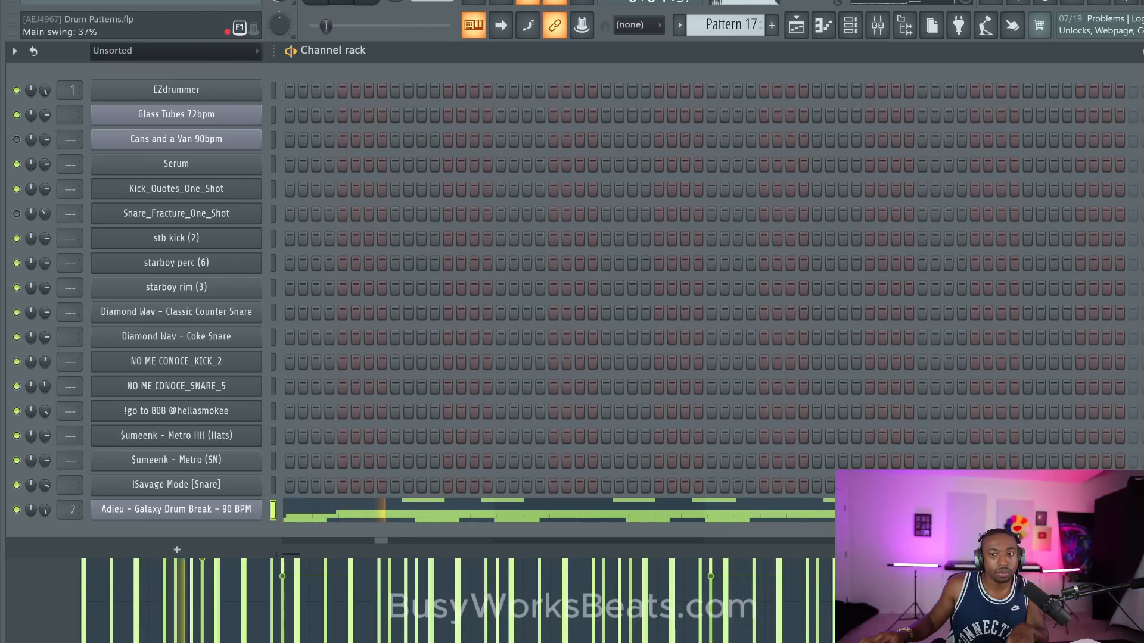
{"action": "left_click_drag", "start_coordinate": [326, 25], "coordinate": [369, 26]}
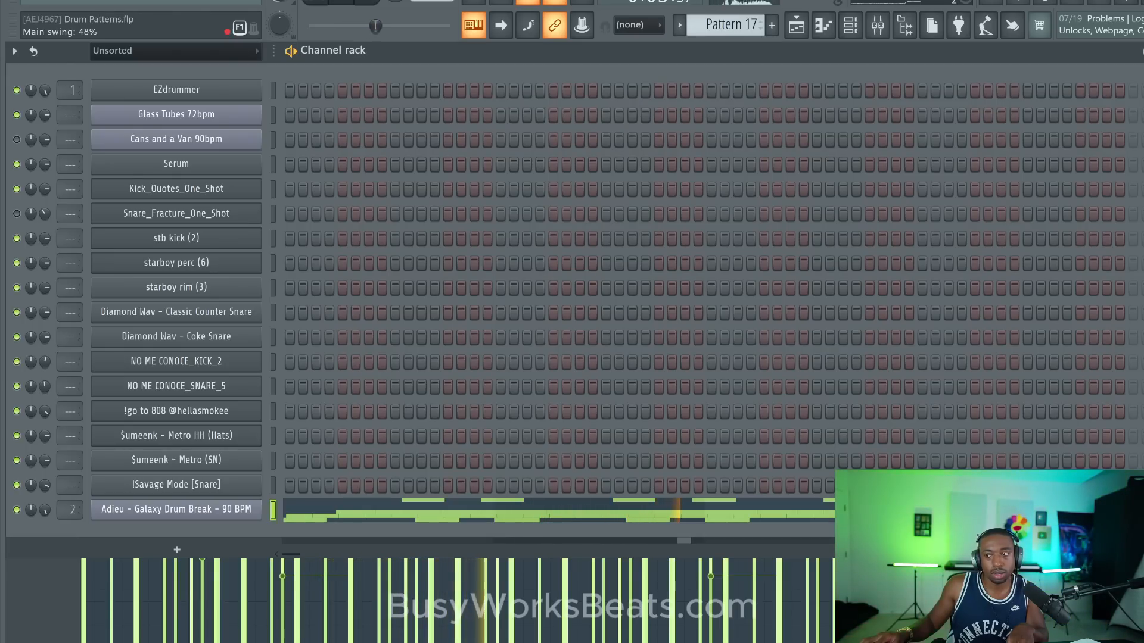
{"action": "key", "text": "space"}
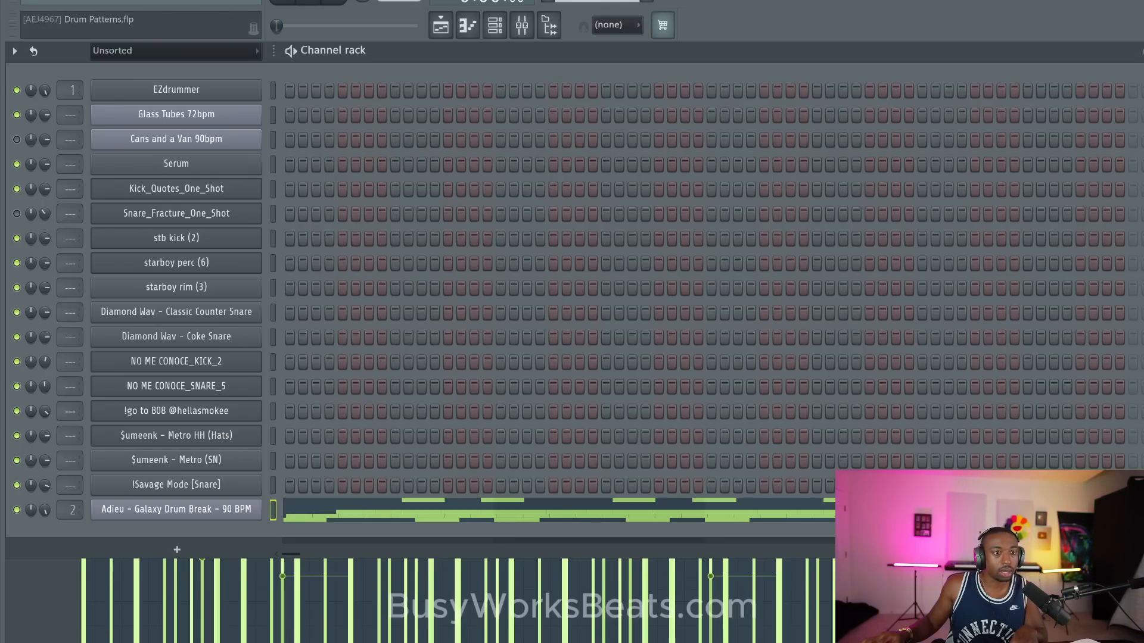
- Switch to a window arrangement that includes the browser and audition the Galaxy Drum Break pattern in its piano roll
{"action": "left_click", "coordinate": [154, 5]}
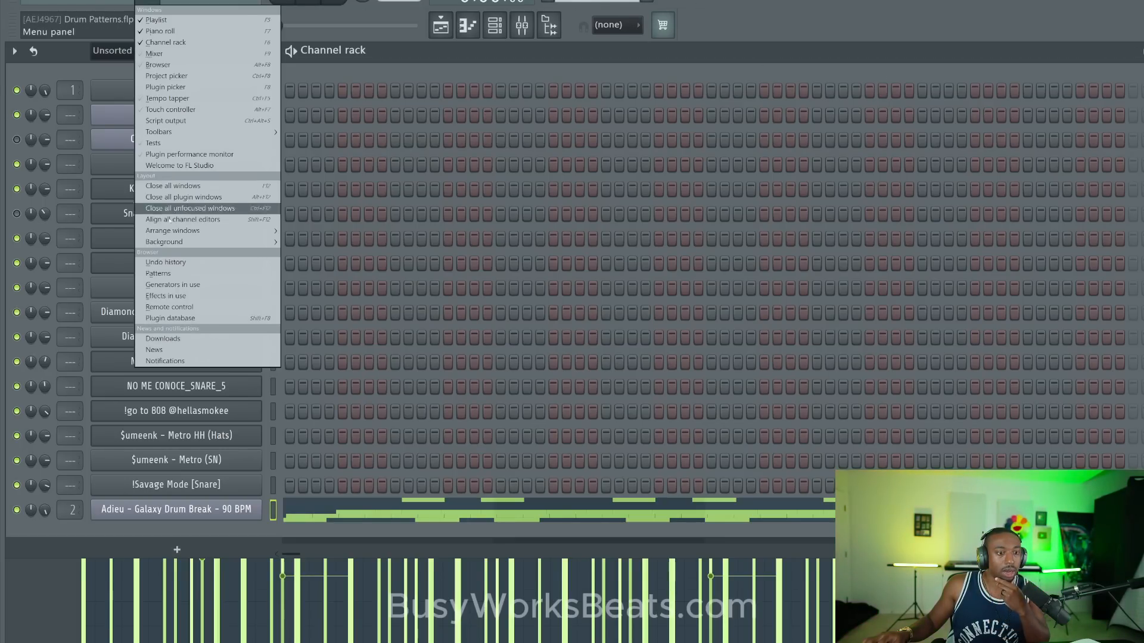
{"action": "left_click", "coordinate": [327, 231]}
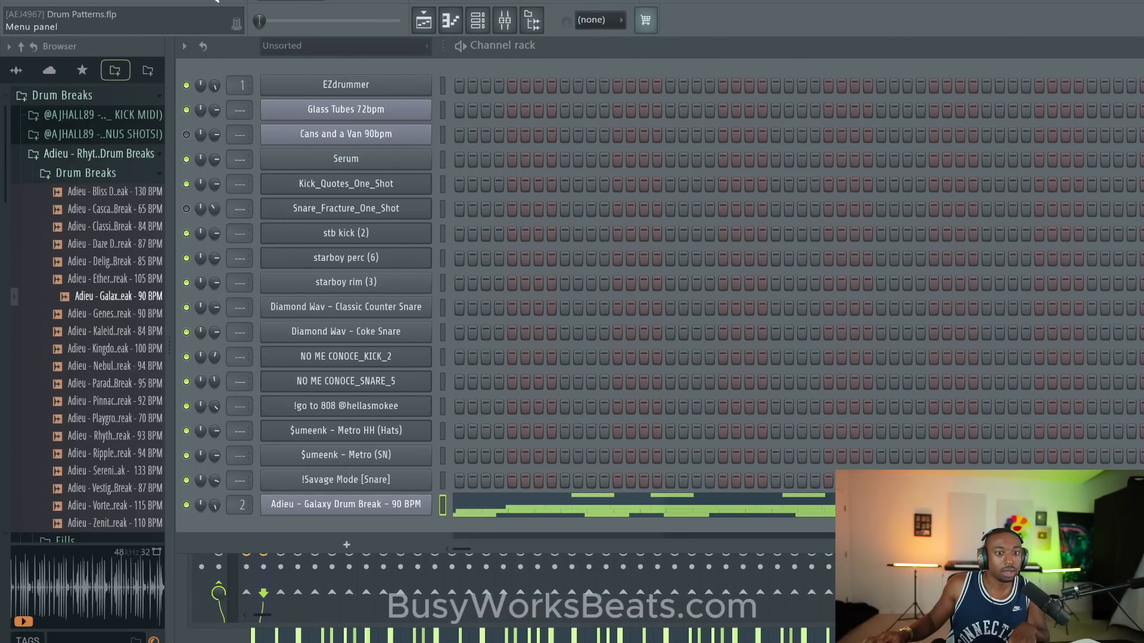
{"action": "left_click", "coordinate": [424, 21]}
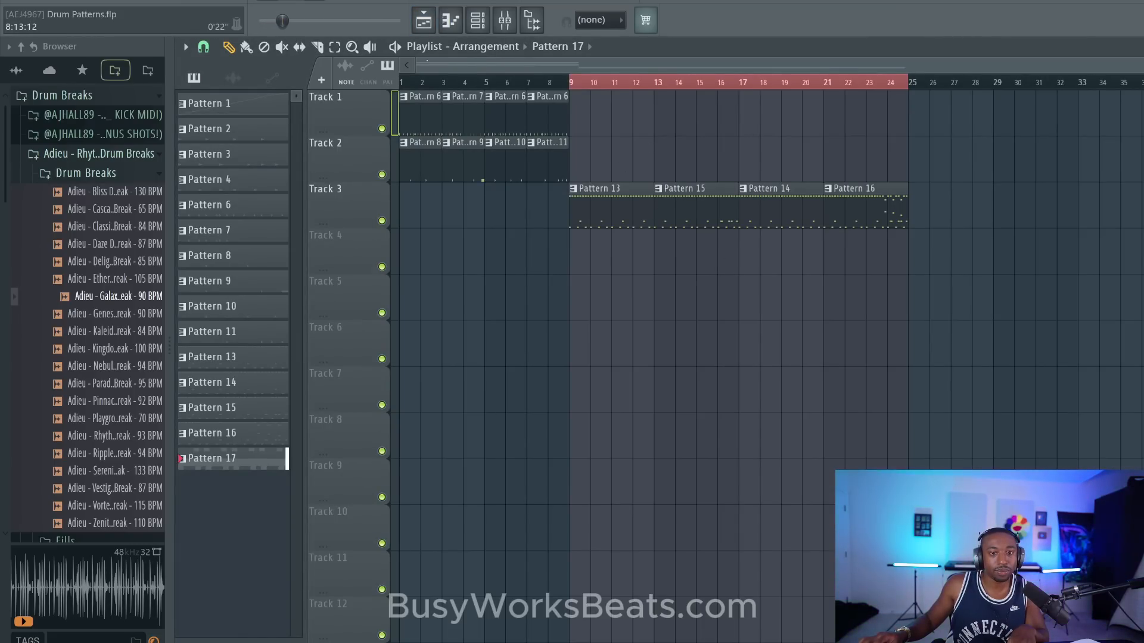
{"action": "left_click", "coordinate": [451, 21]}
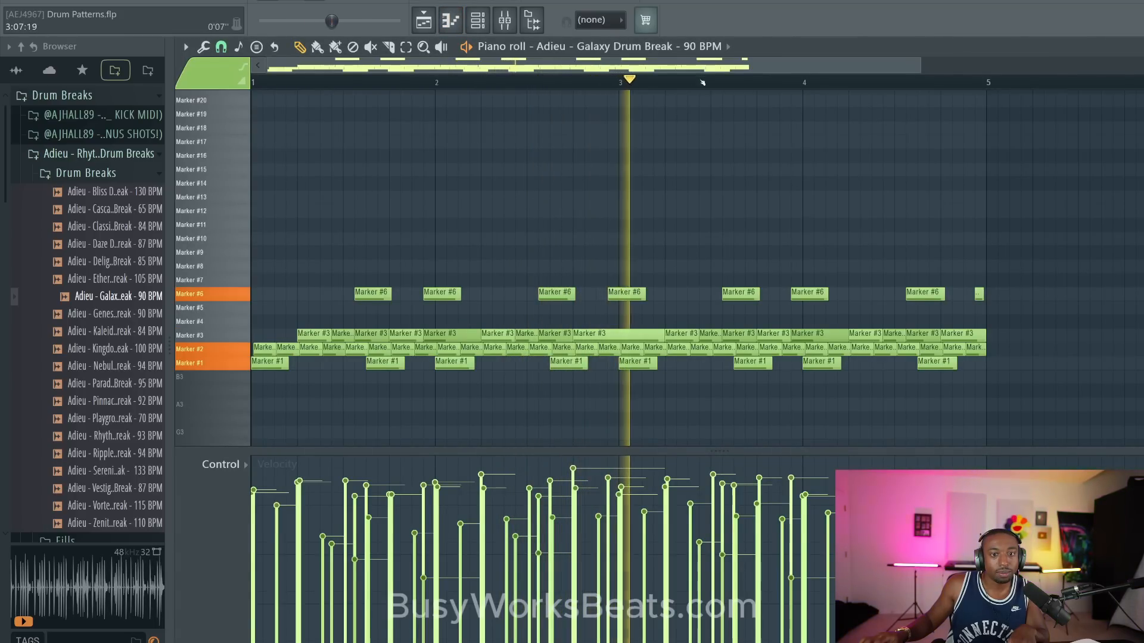
{"action": "right_click", "coordinate": [702, 28]}
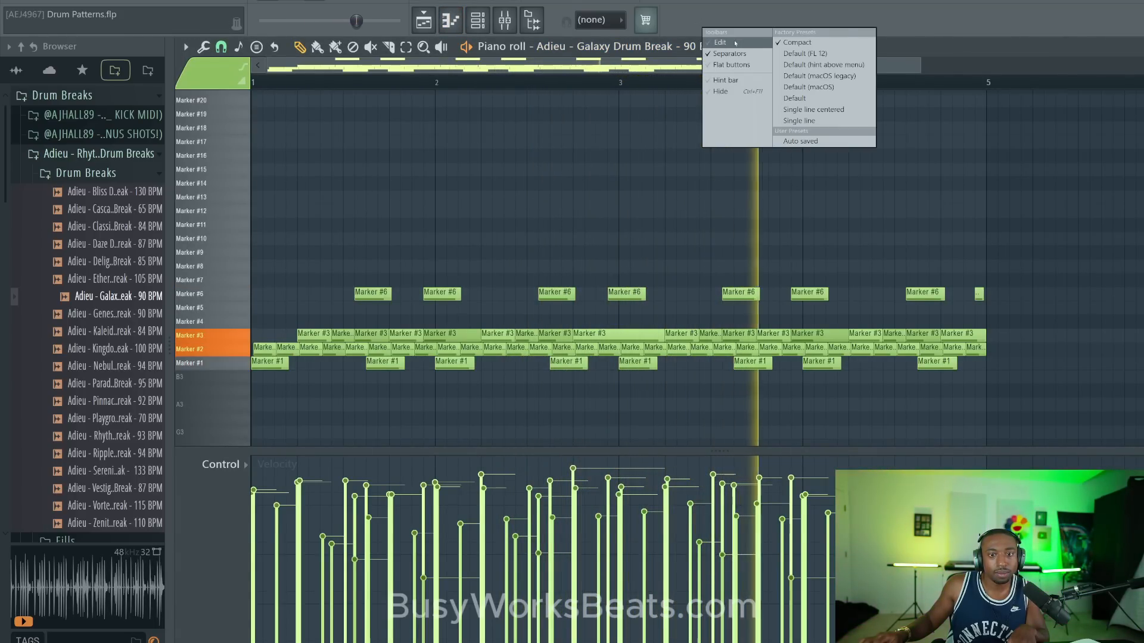
{"action": "left_click", "coordinate": [595, 164]}
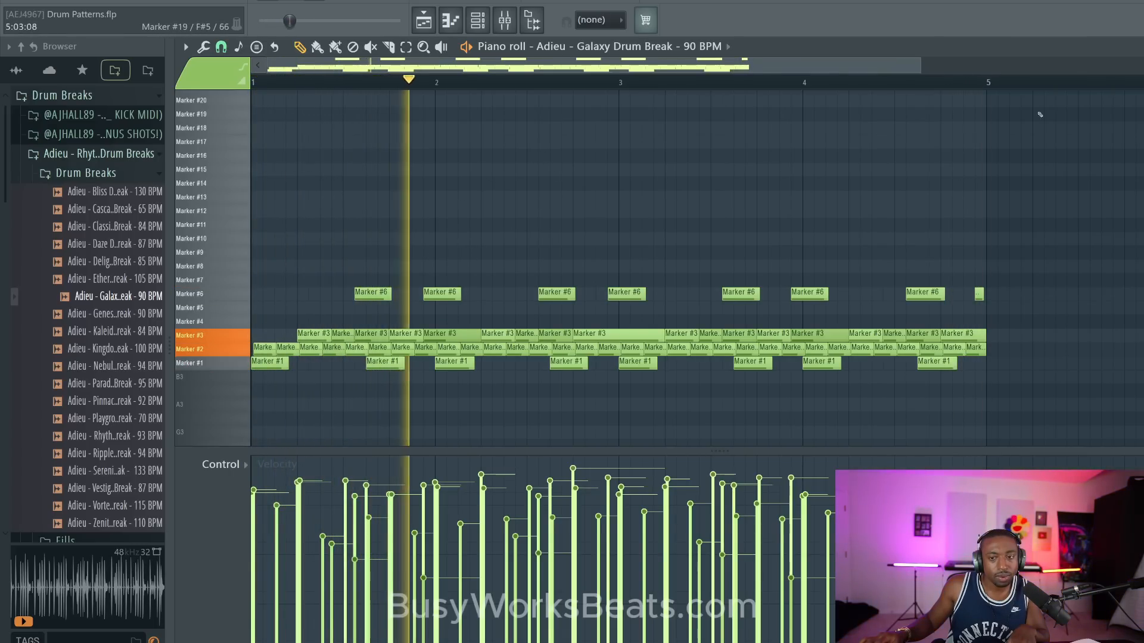
{"action": "key", "text": "space"}
- Display the playlist, clear its time selection over bars 9 to 24, and audition the arrangement from the start
{"action": "left_click", "coordinate": [475, 23]}
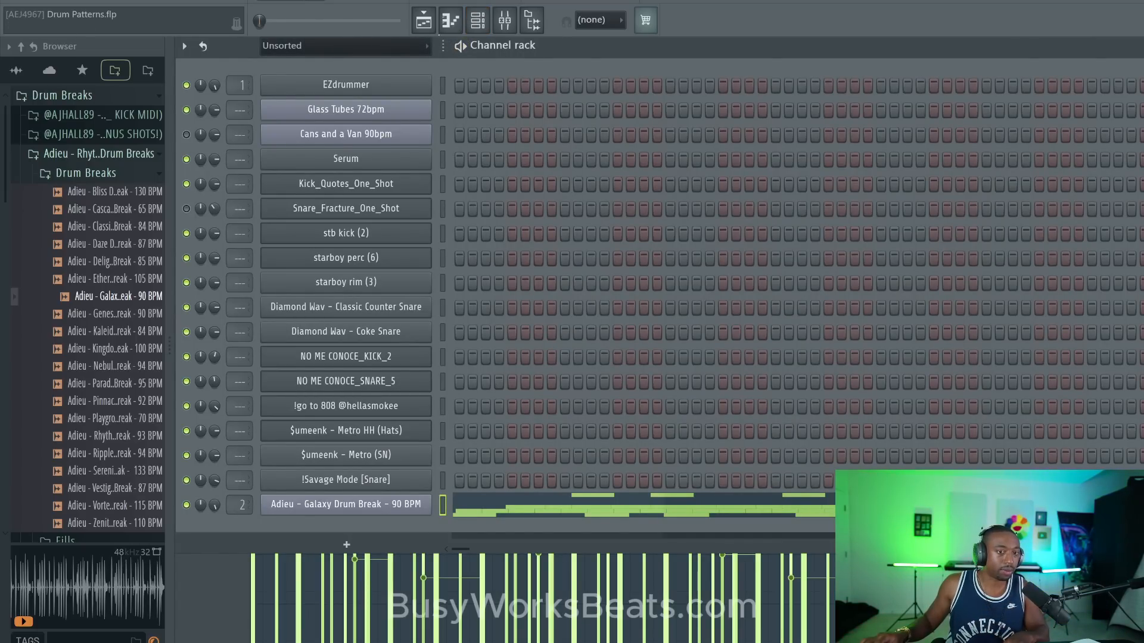
{"action": "left_click", "coordinate": [423, 21]}
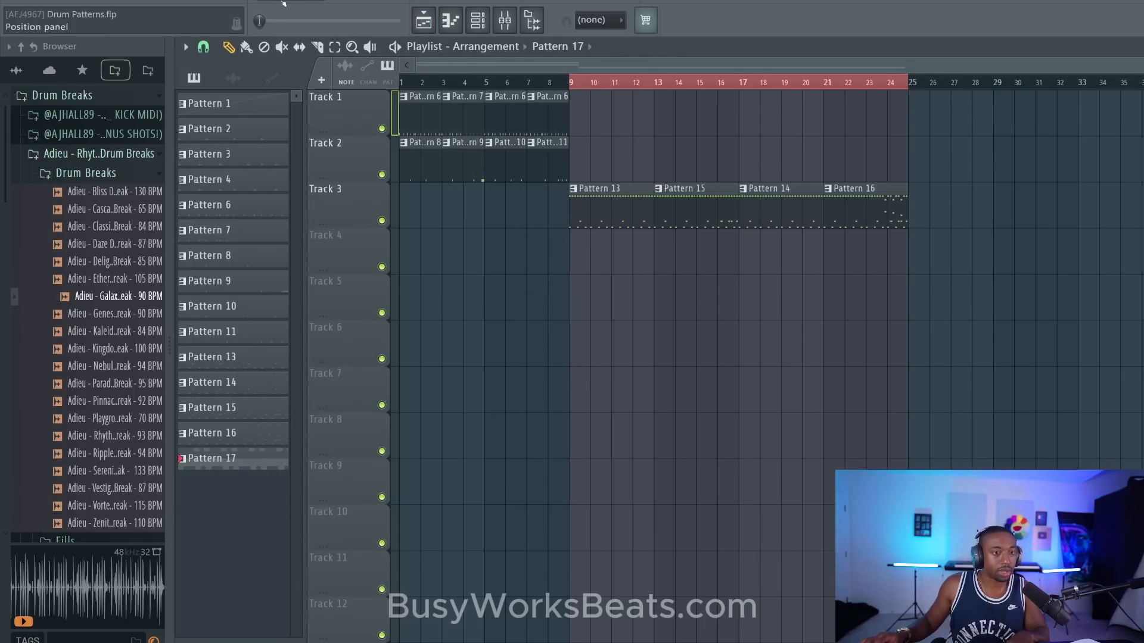
{"action": "key", "text": "space"}
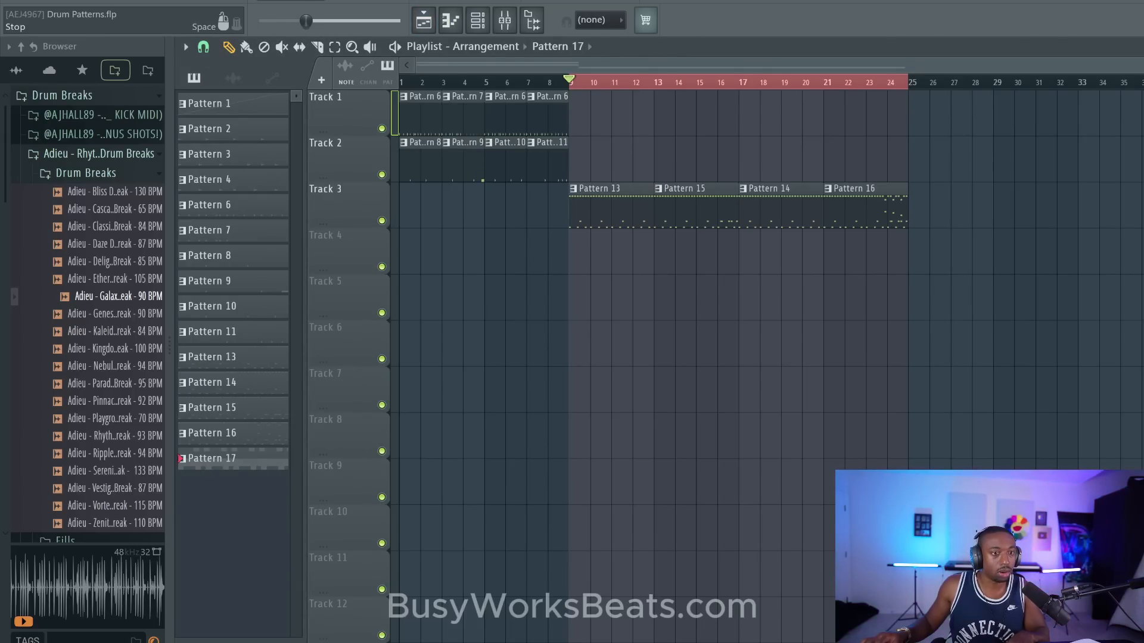
{"action": "left_click", "coordinate": [494, 80]}
{"action": "key", "text": "space"}
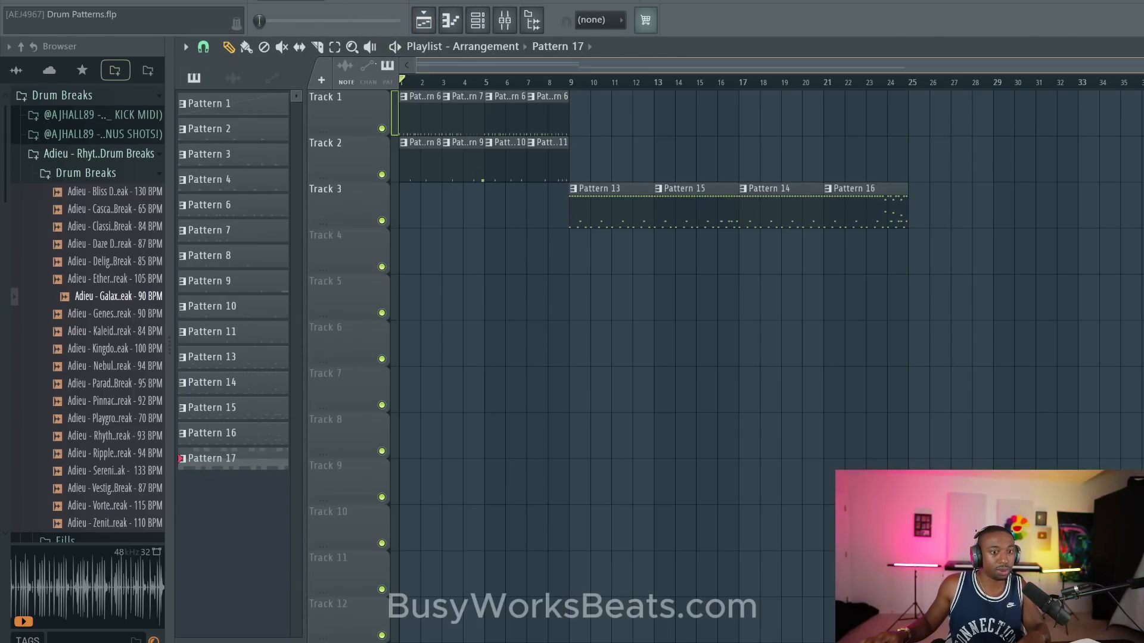
{"action": "key", "text": "space"}
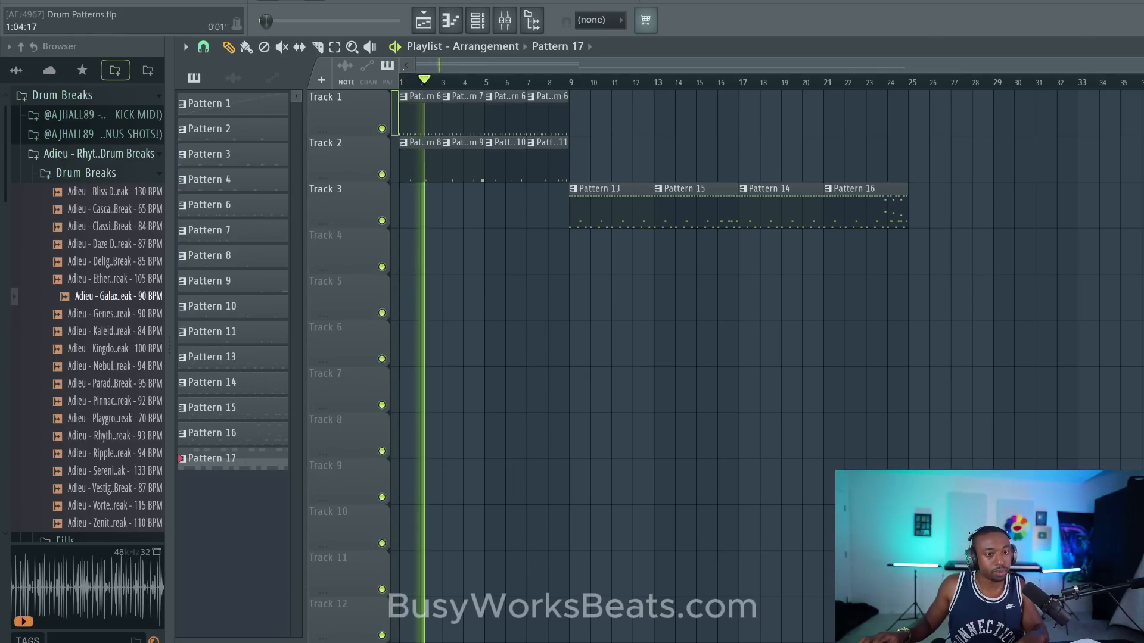
{"action": "key", "text": "space"}
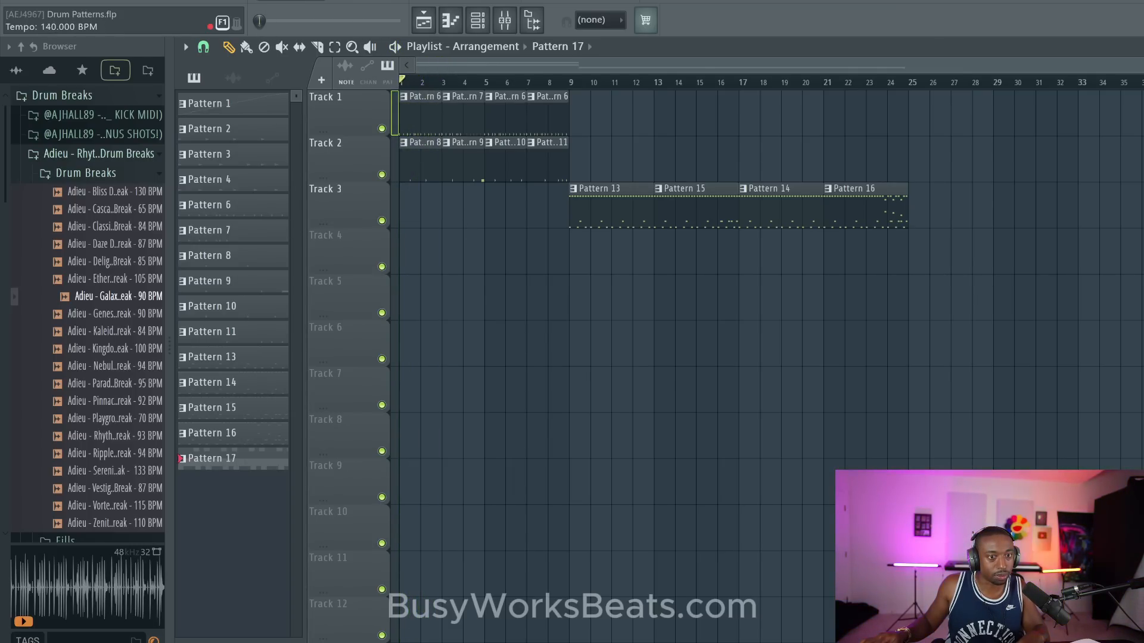
- Set the project tempo to 144 BPM, restretch all channels, and audition the arrangement from bar 1
{"action": "scroll", "coordinate": [369, 2], "scroll_direction": "up", "scroll_amount": 3}
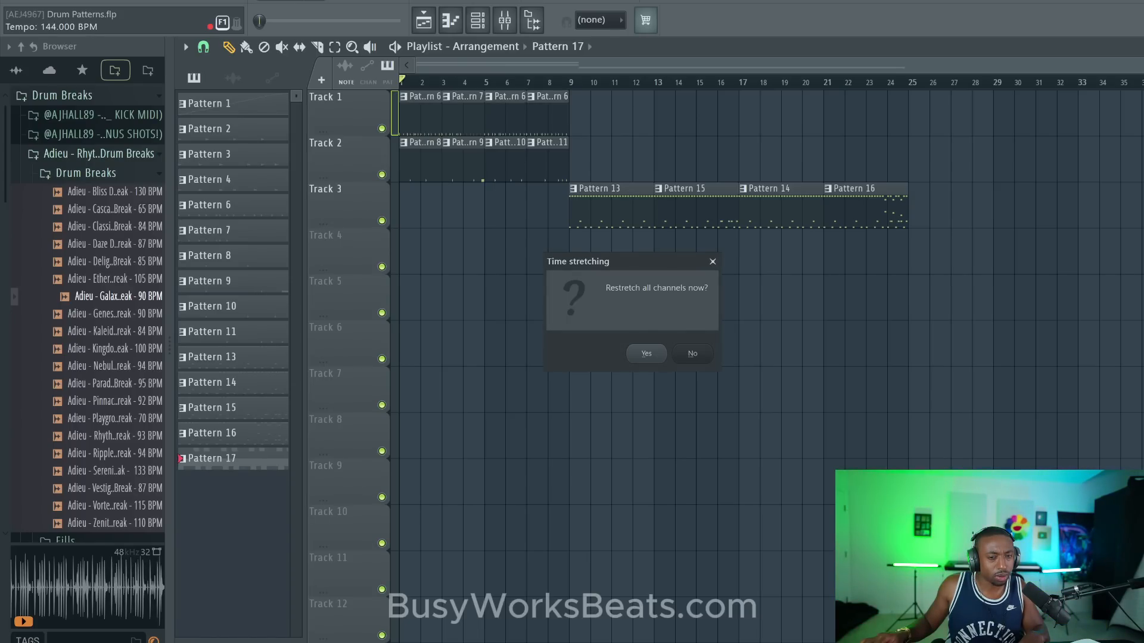
{"action": "left_click", "coordinate": [641, 353]}
{"action": "key", "text": "space"}
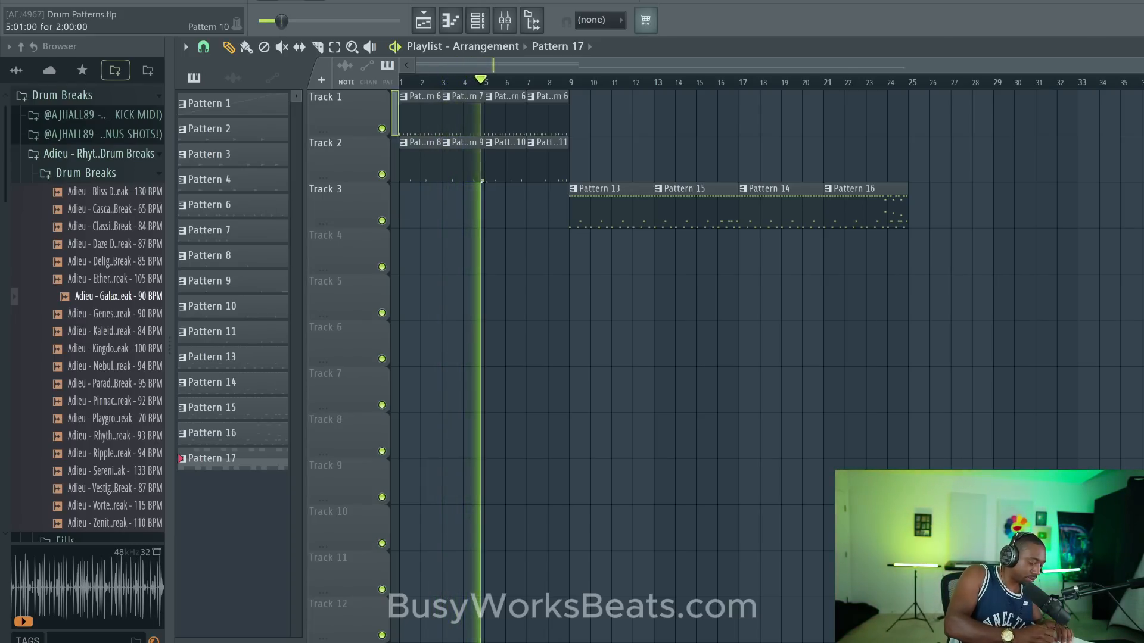
{"action": "key", "text": "space"}
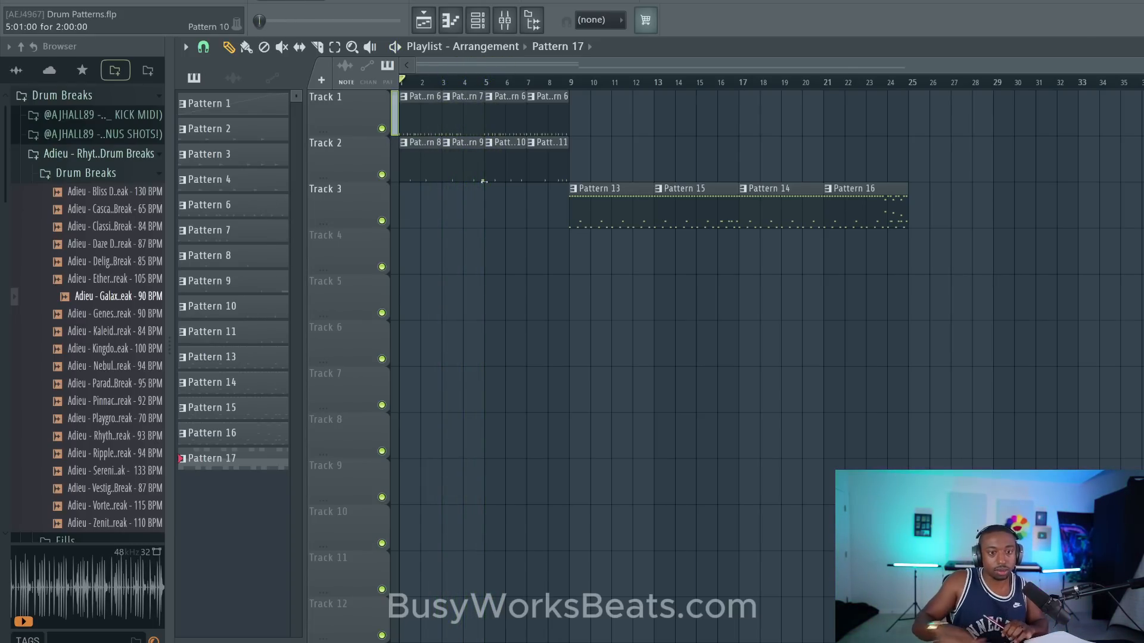
- Check the channel rack and play the first eight bars of the playlist arrangement
{"action": "left_click", "coordinate": [477, 21]}
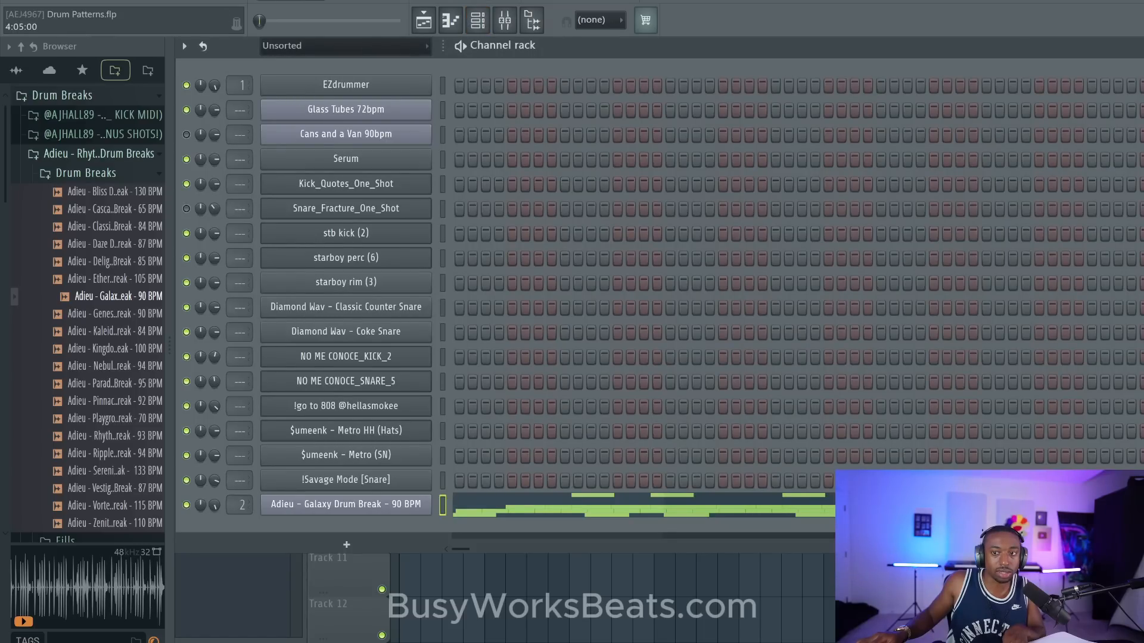
{"action": "left_click", "coordinate": [530, 579]}
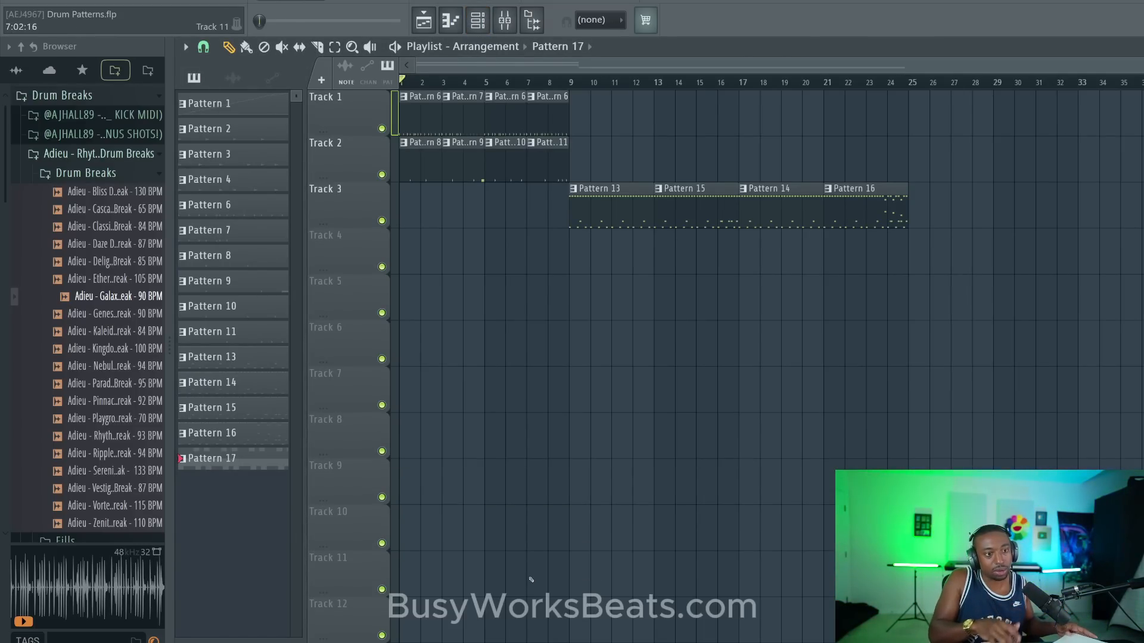
{"action": "key", "text": "space"}
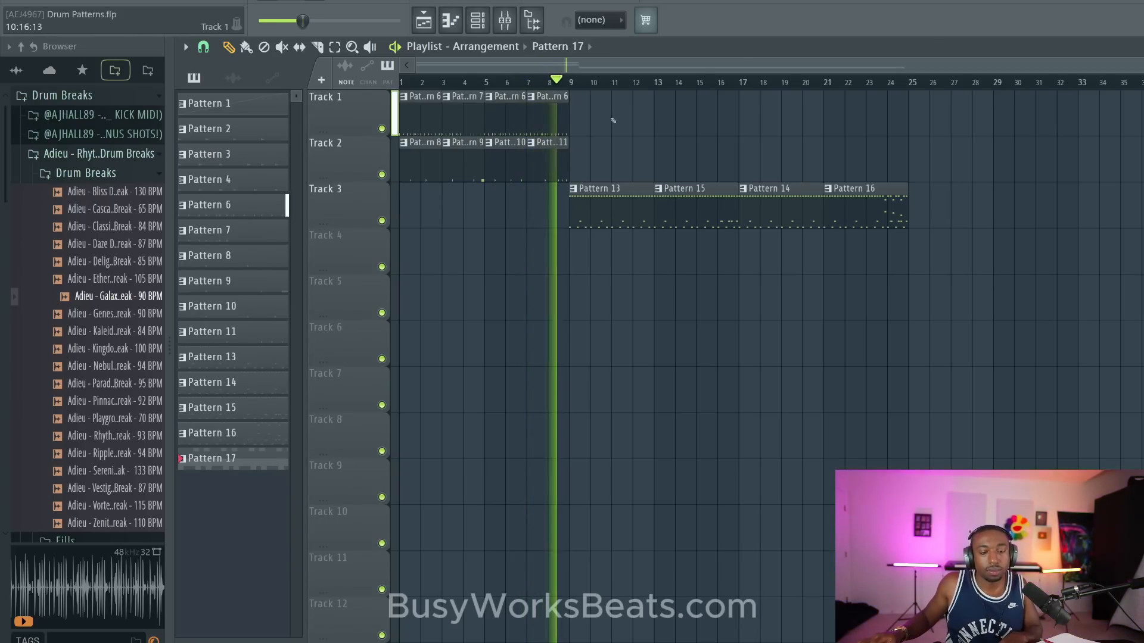
{"action": "key", "text": "space"}
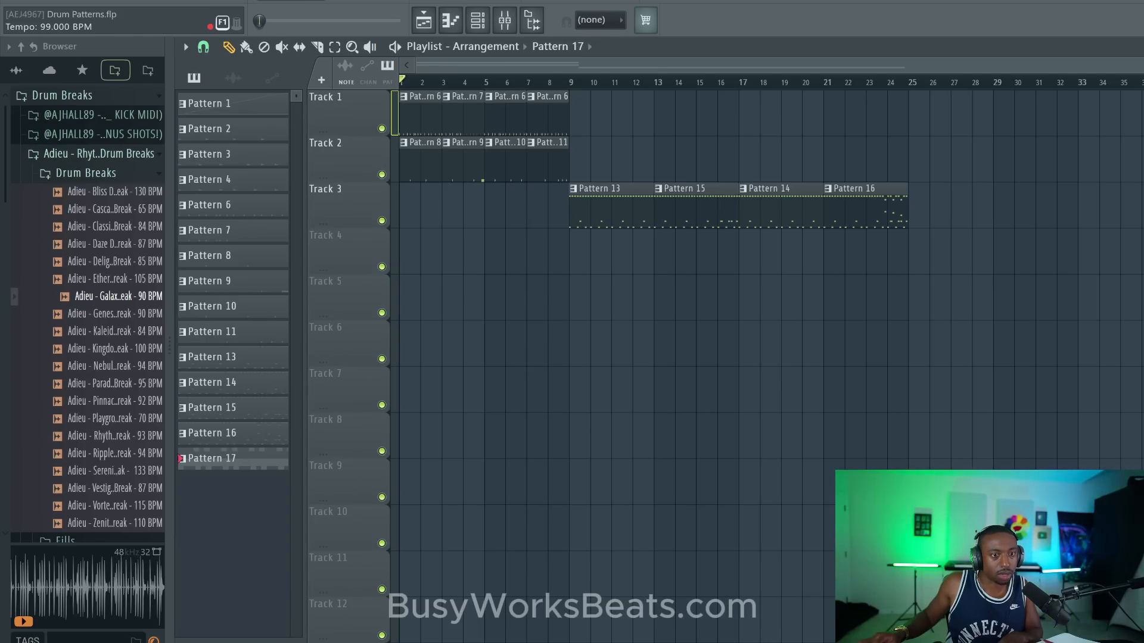
- Set the tempo to 99 BPM with all channels restretched and audition the Track 3 patterns with main swing at 64%
{"action": "left_click_drag", "start_coordinate": [364, 2], "coordinate": [363, 0]}
{"action": "left_click", "coordinate": [645, 353]}
{"action": "key", "text": "space"}
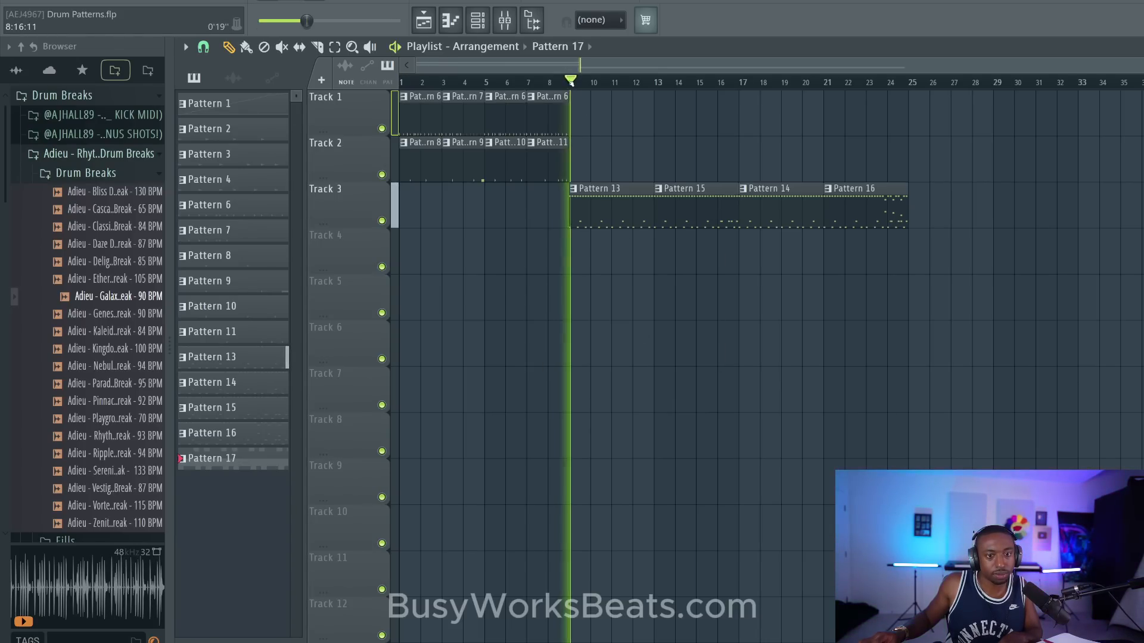
{"action": "left_click", "coordinate": [488, 27]}
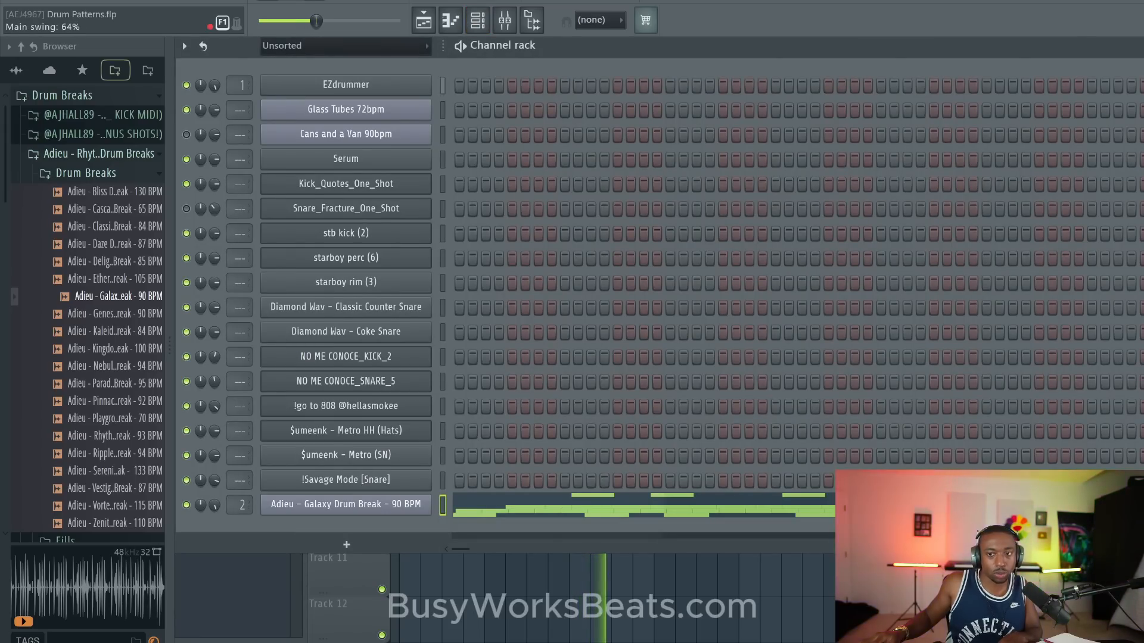
{"action": "right_click", "coordinate": [647, 573]}
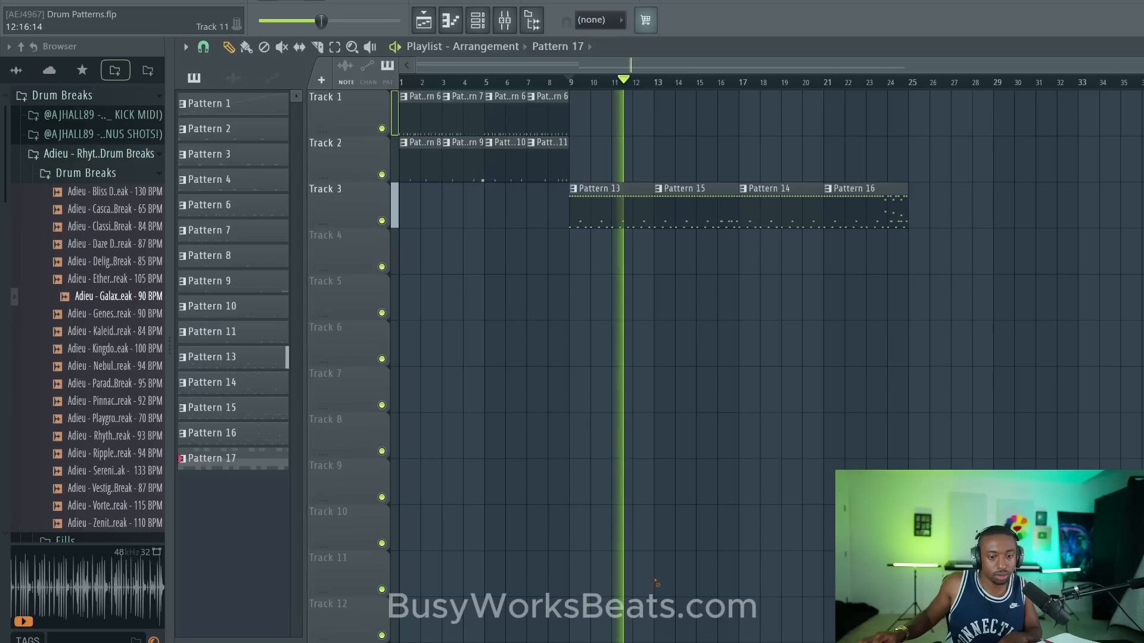
{"action": "key", "text": "space"}
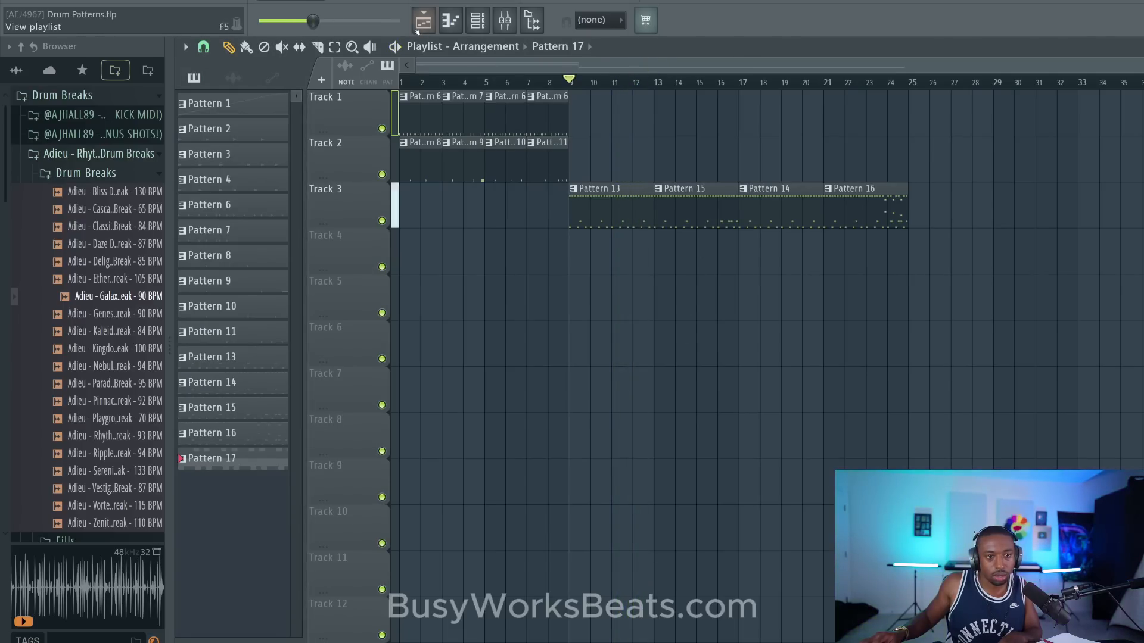
- Set the tempo to 140 BPM with all channels restretched and set the main swing to 29% while the arrangement plays
{"action": "left_click_drag", "start_coordinate": [368, 4], "coordinate": [368, 1]}
{"action": "left_click", "coordinate": [646, 353]}
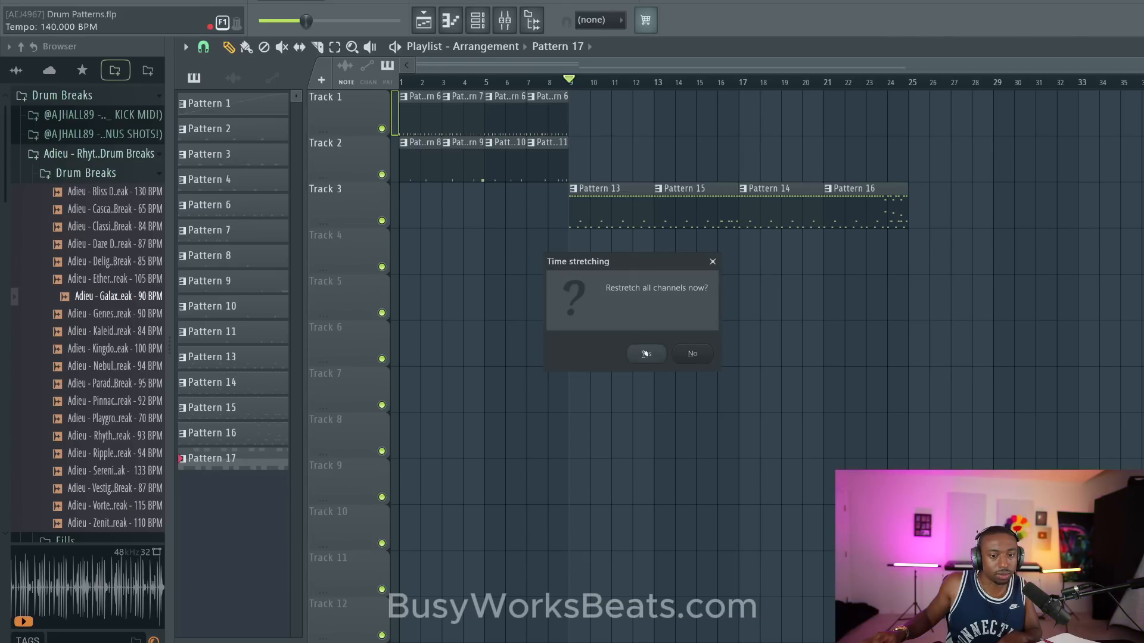
{"action": "key", "text": "space"}
{"action": "left_click", "coordinate": [478, 20]}
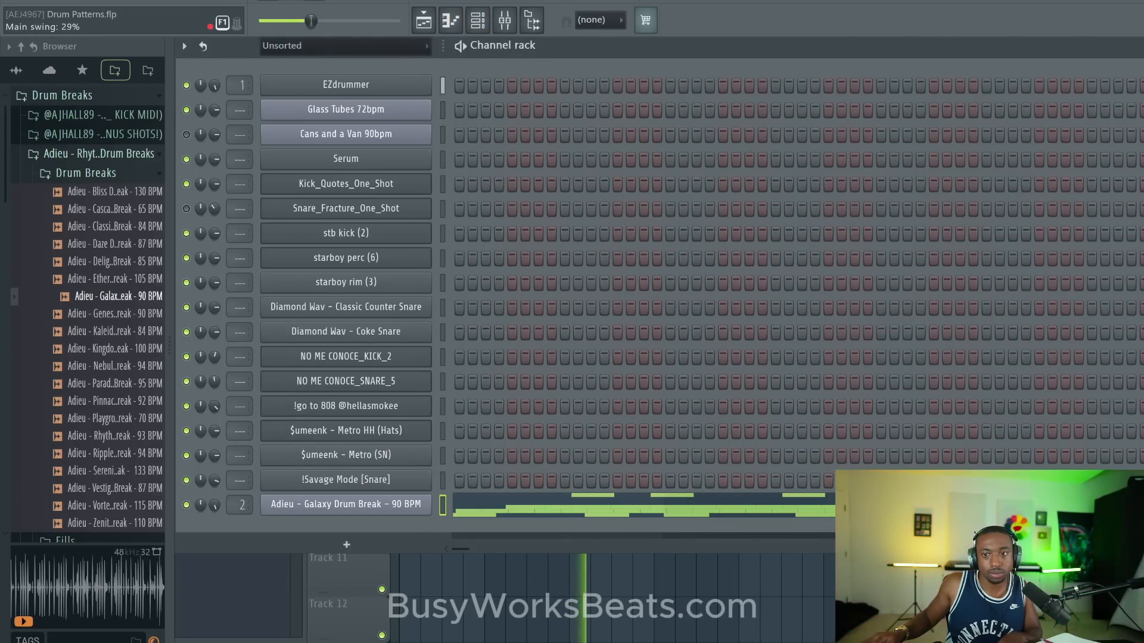
{"action": "left_click", "coordinate": [689, 562]}
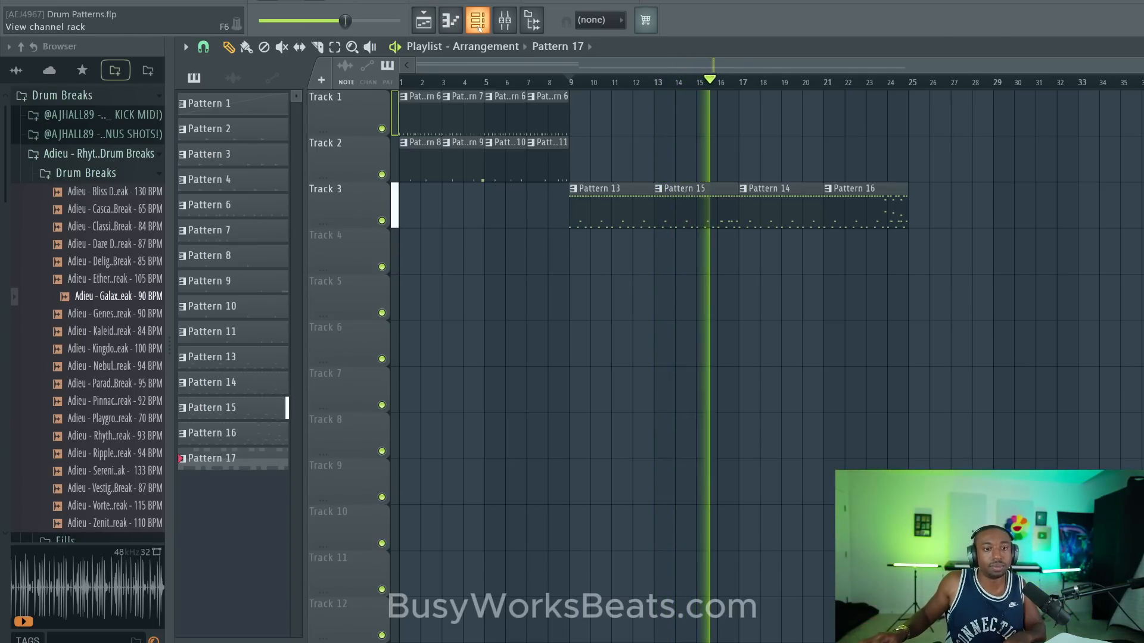
- Route the EZdrummer channel to mixer track 2 and display the mixer
{"action": "key", "text": "F6"}
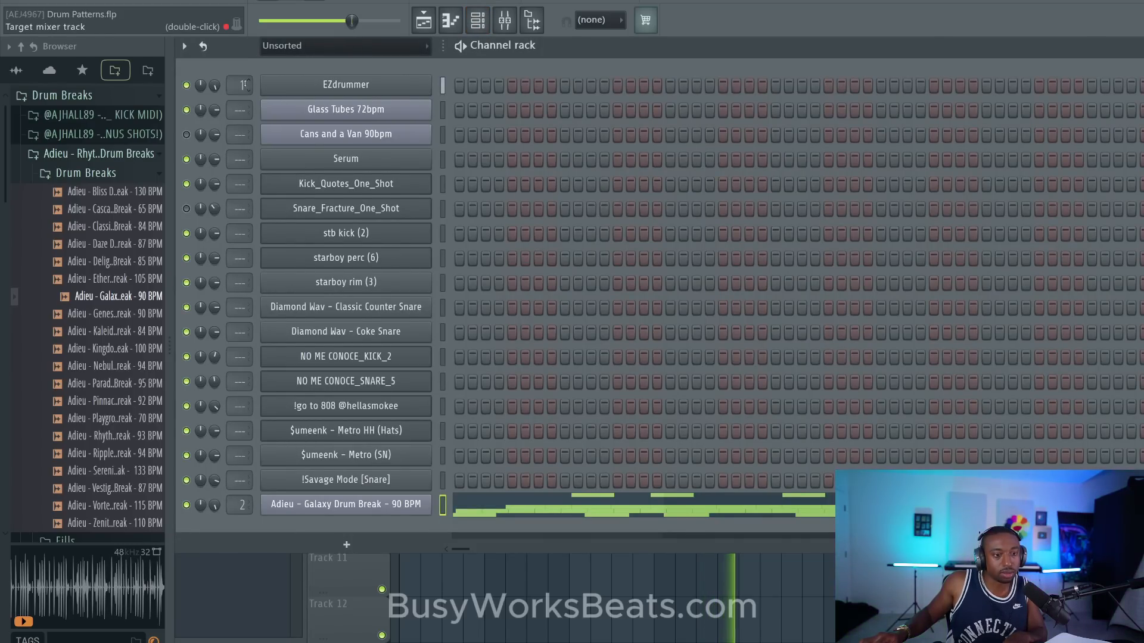
{"action": "scroll", "coordinate": [251, 84], "scroll_direction": "up", "scroll_amount": 1}
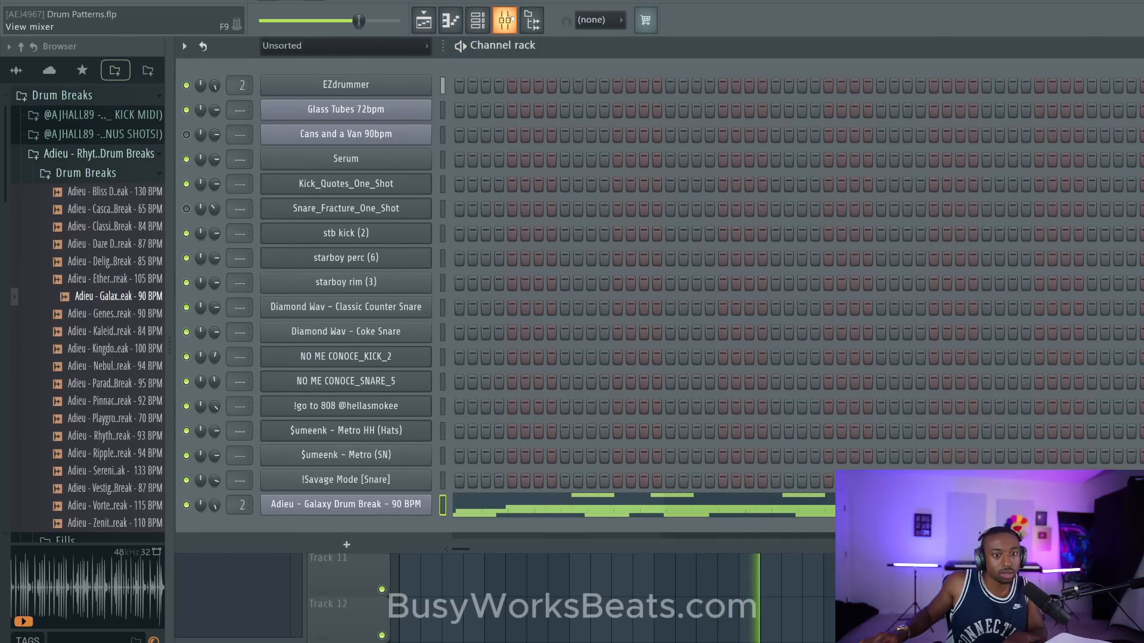
{"action": "left_click", "coordinate": [504, 19]}
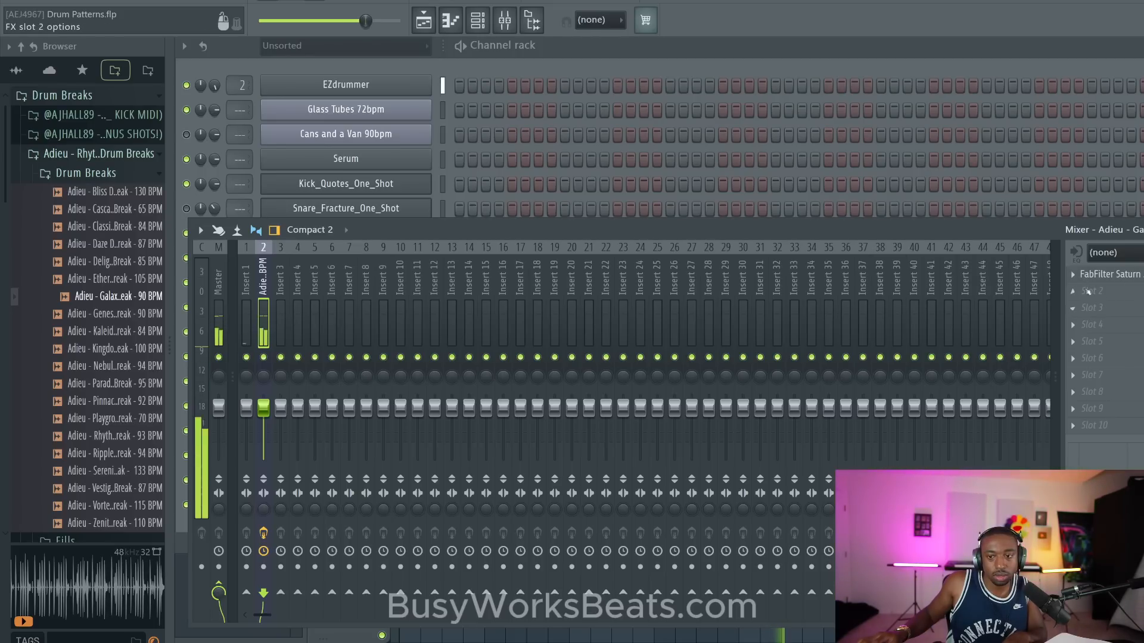
- Return from the mixer to the playlist and play the Track 3 patterns from bar 9
{"action": "left_click", "coordinate": [462, 41]}
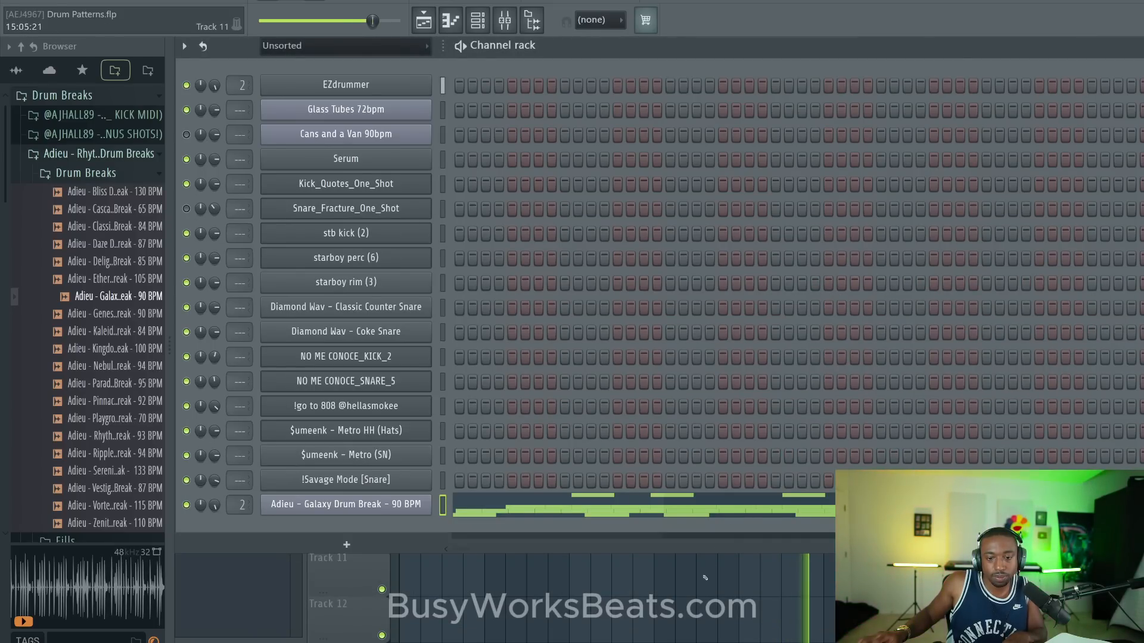
{"action": "key", "text": "F5"}
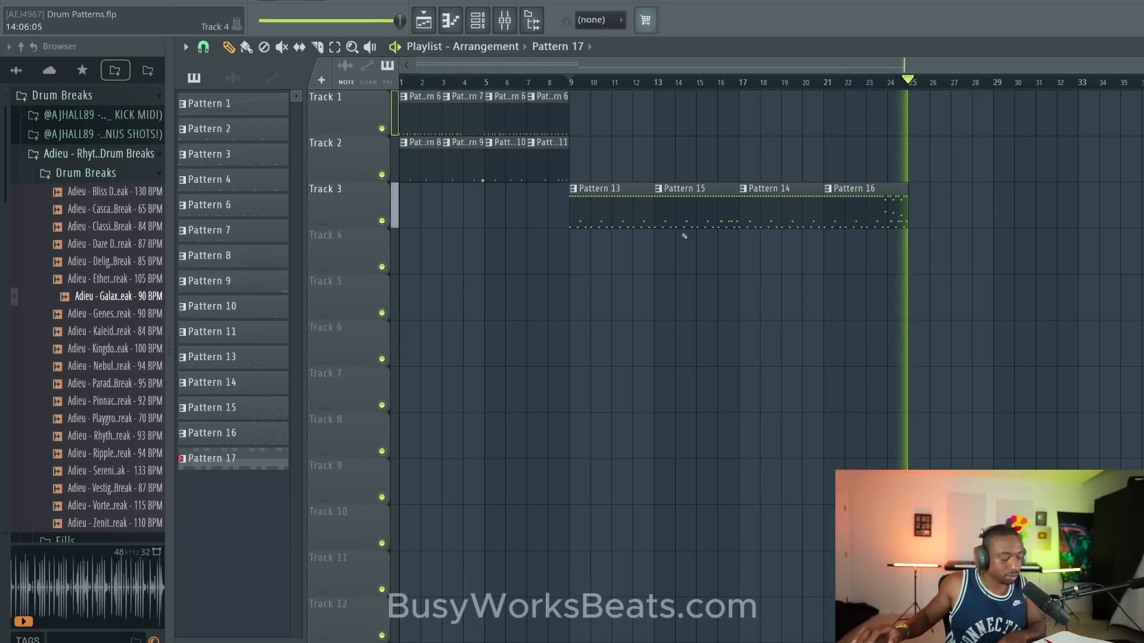
{"action": "key", "text": "space"}
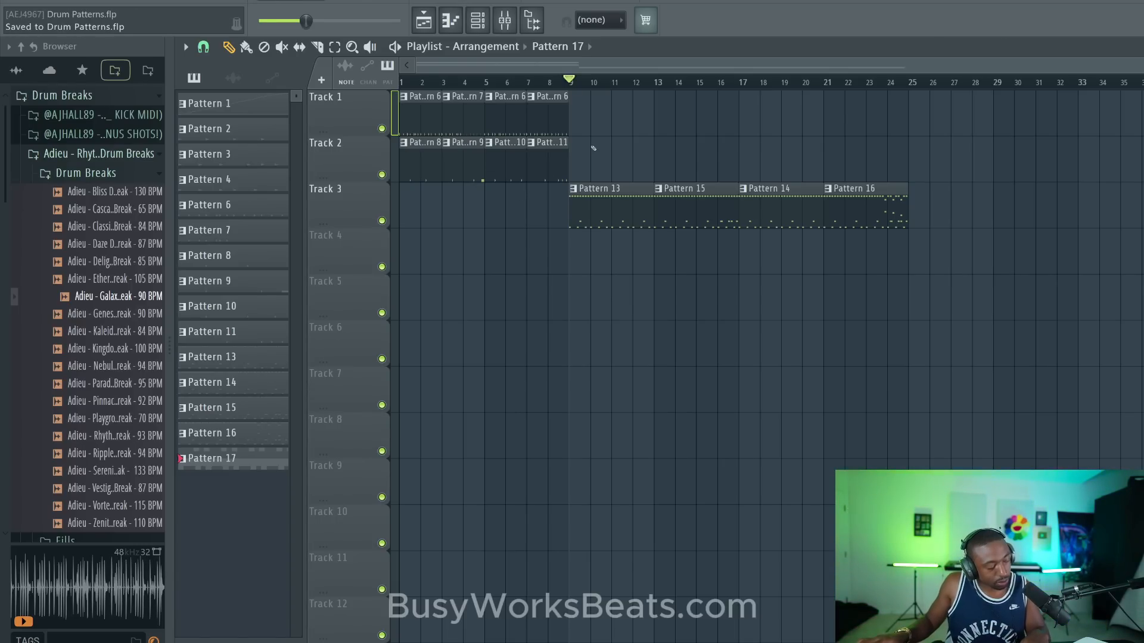
- Switch playback to pattern mode with the channel rack displayed and set the tempo to 82 BPM, restretching all channels
{"action": "left_click", "coordinate": [477, 20]}
{"action": "key", "text": "space"}
{"action": "left_click", "coordinate": [267, 2]}
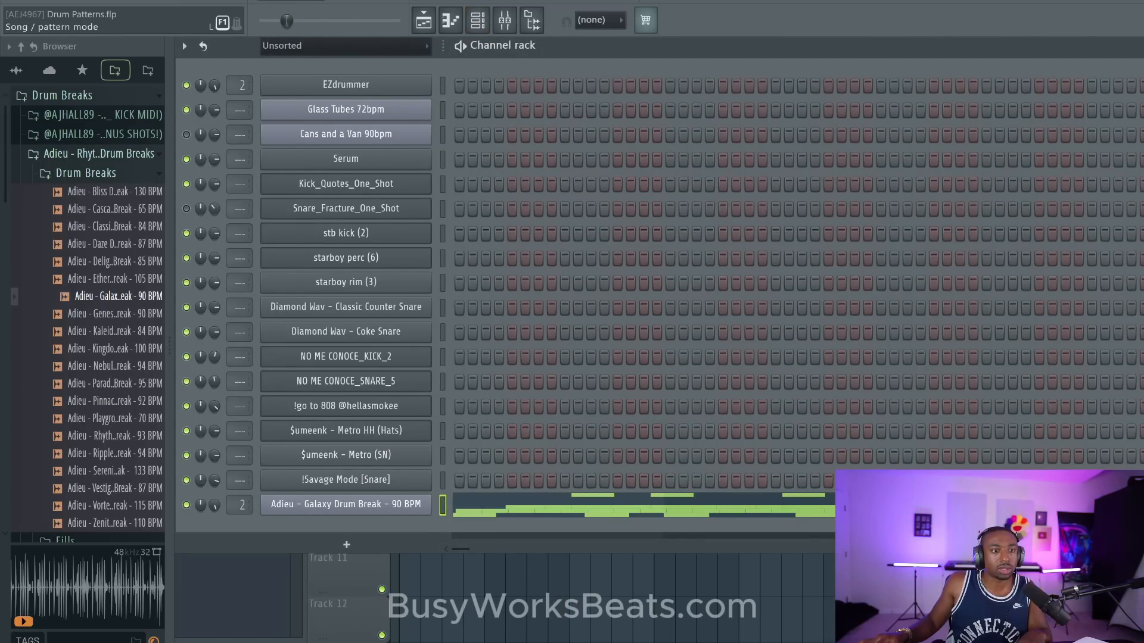
{"action": "left_click_drag", "start_coordinate": [363, 1], "coordinate": [363, 23]}
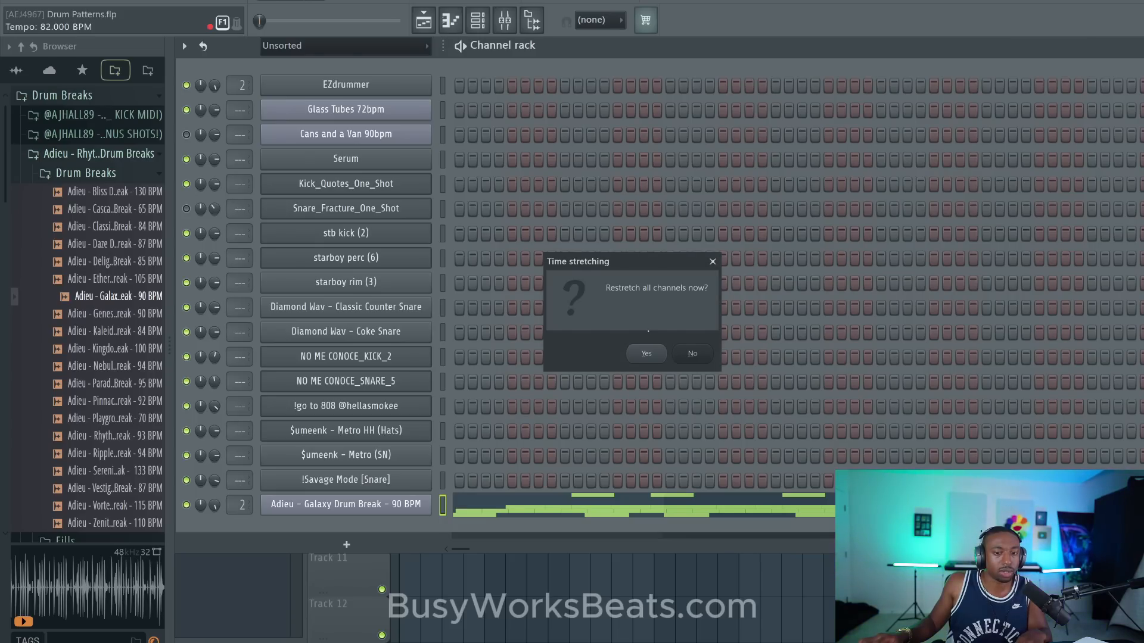
{"action": "left_click", "coordinate": [646, 353]}
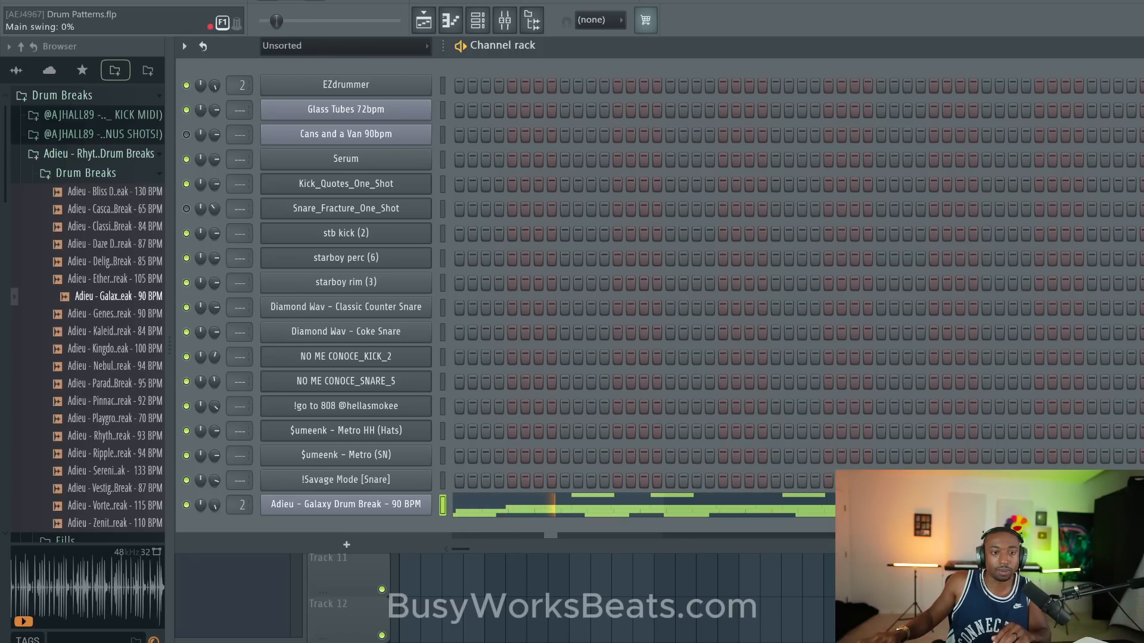
- Audition the Galaxy Drum Break pattern while varying the main swing through 58%, 100% and 39%
{"action": "left_click_drag", "start_coordinate": [276, 21], "coordinate": [300, 22]}
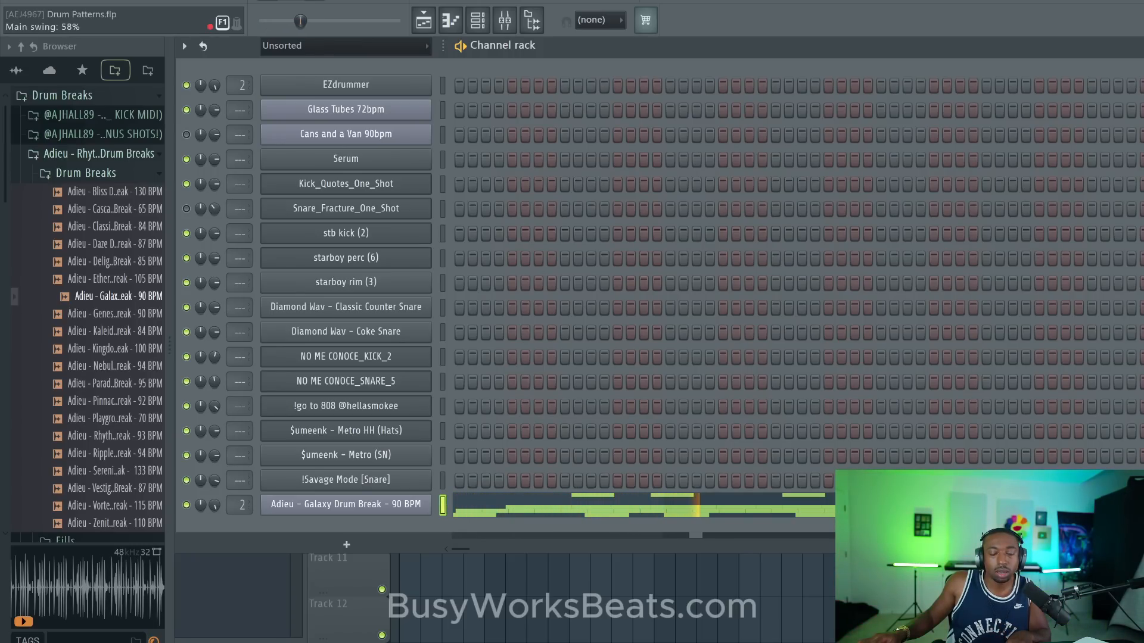
{"action": "key", "text": "space"}
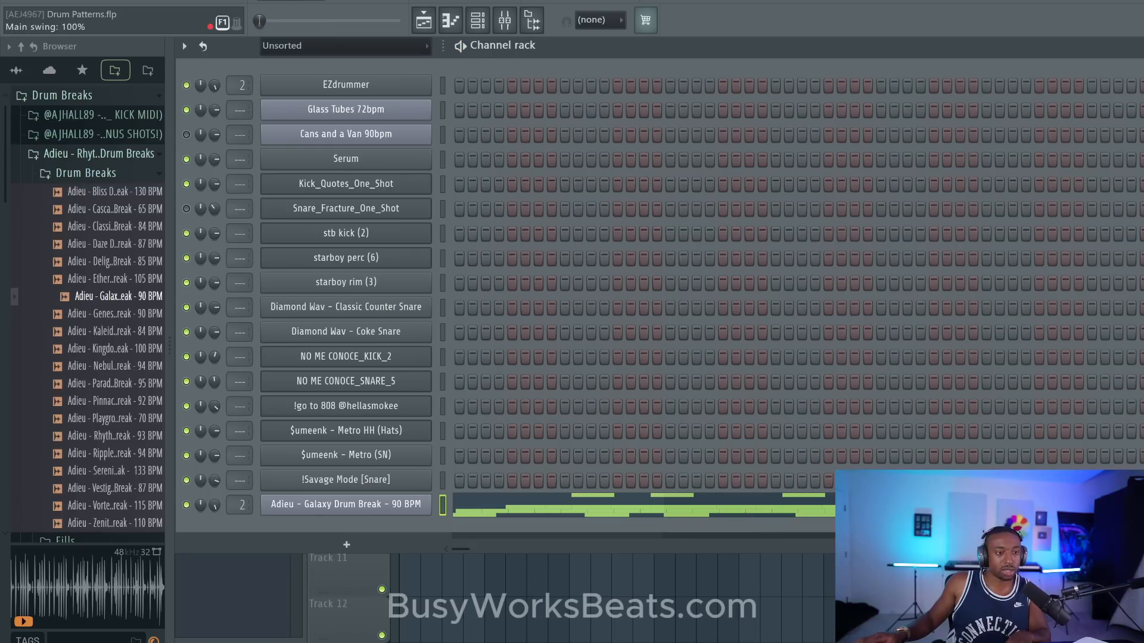
{"action": "key", "text": "space"}
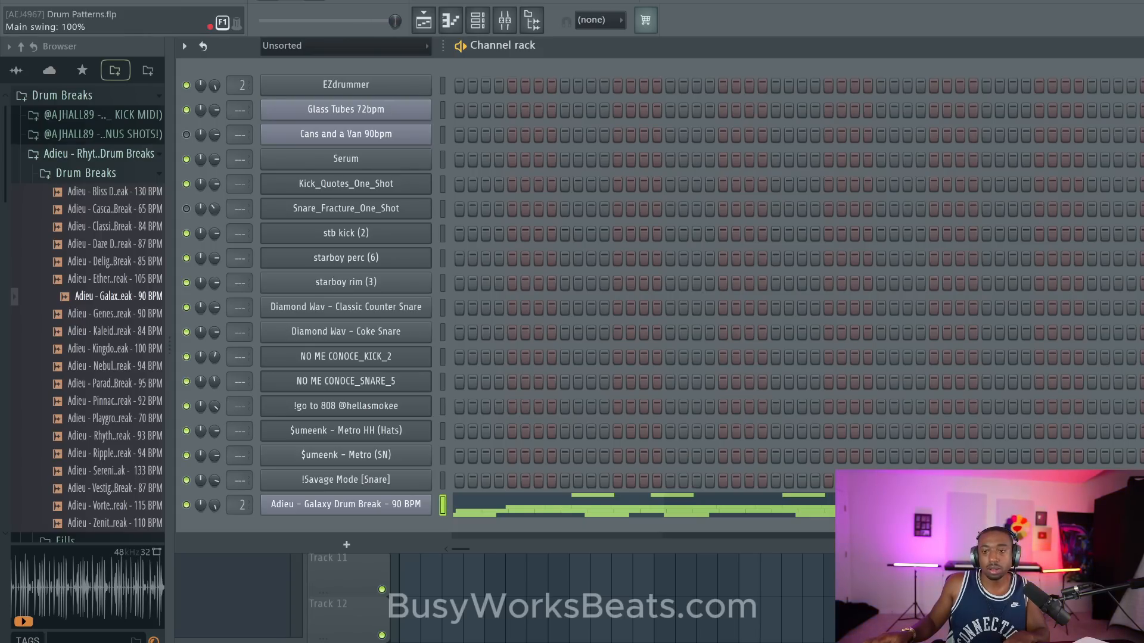
{"action": "left_click_drag", "start_coordinate": [1120, 45], "coordinate": [1138, 45]}
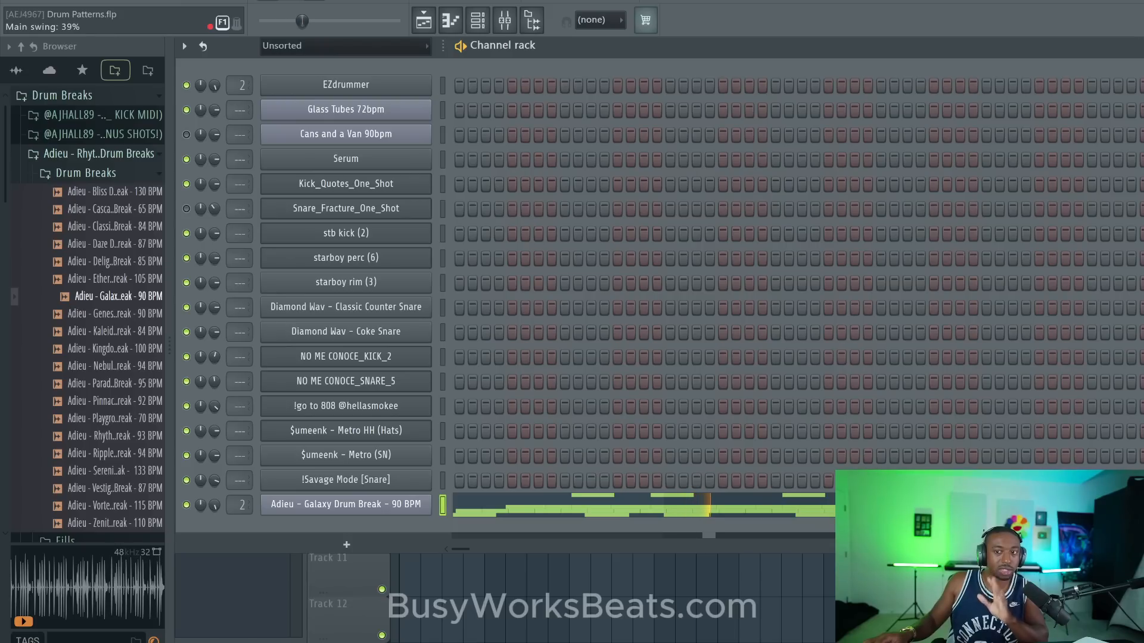
{"action": "left_click_drag", "start_coordinate": [1139, 45], "coordinate": [1143, 46]}
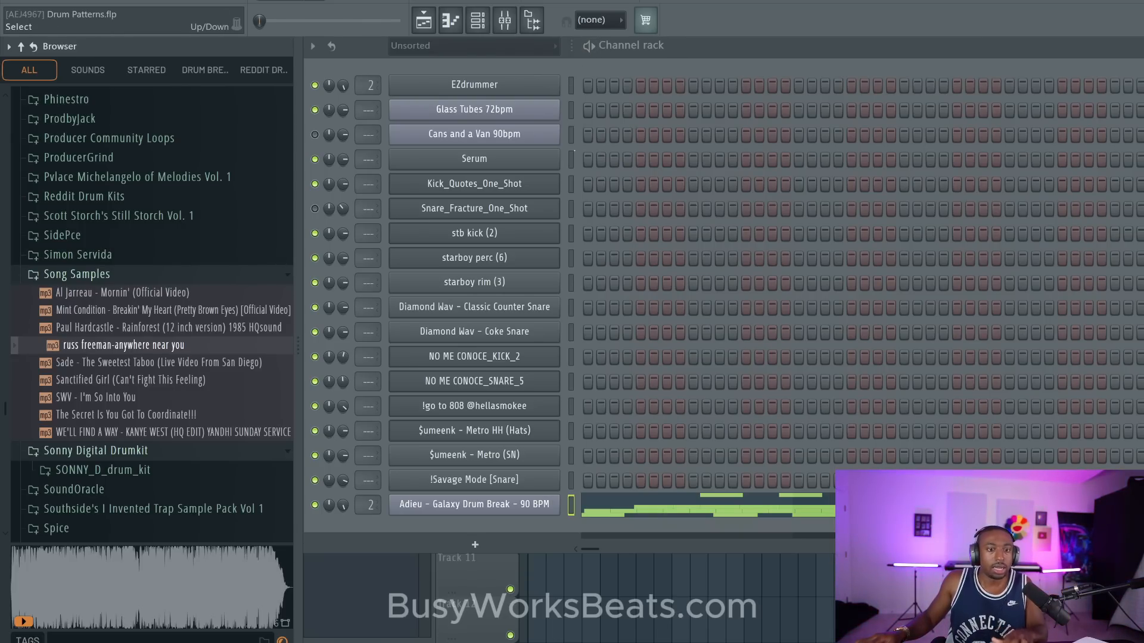
- Select the pattern containing the Kick_Quotes_One_Shot and Snare_Fracture_One_Shot steps and play it
{"action": "left_click", "coordinate": [478, 24]}
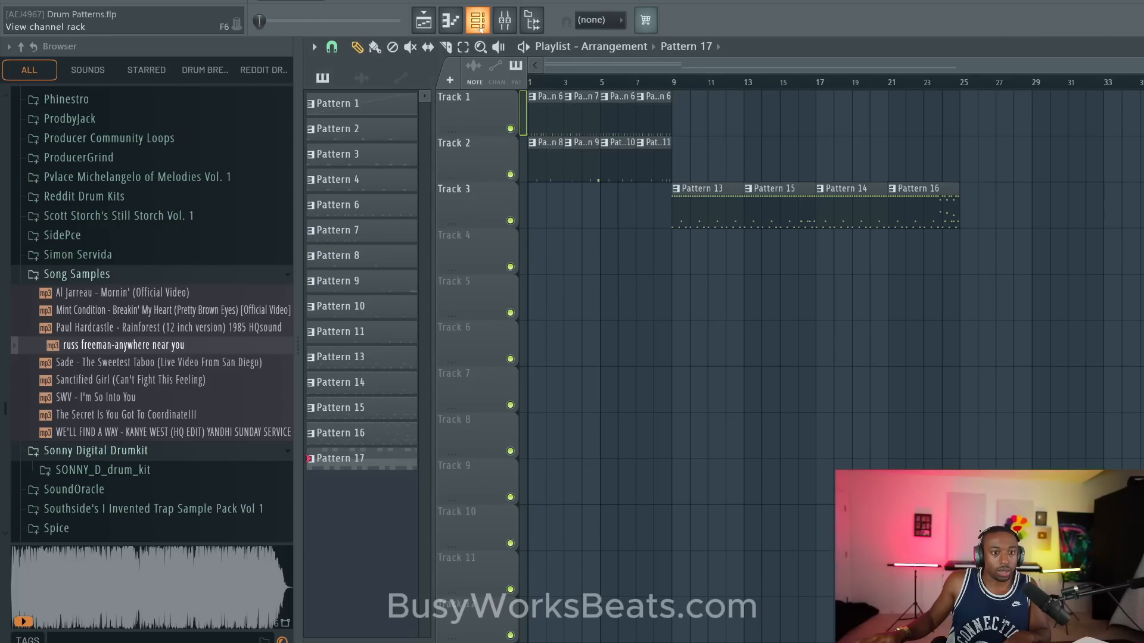
{"action": "left_click", "coordinate": [478, 24]}
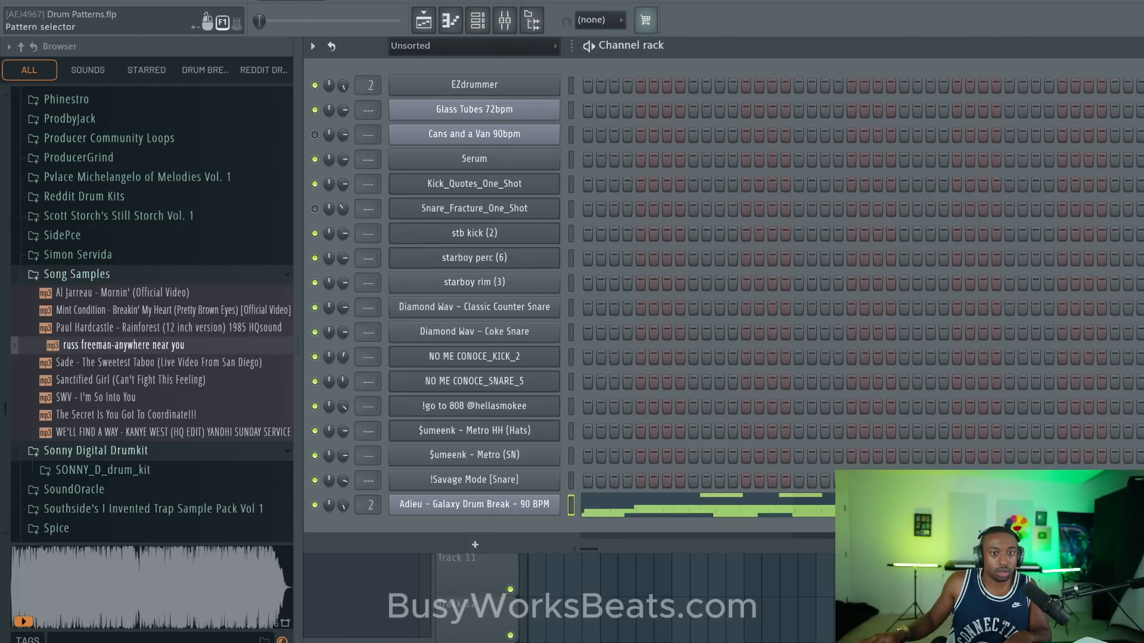
{"action": "scroll", "coordinate": [595, 1], "scroll_direction": "down", "scroll_amount": 5}
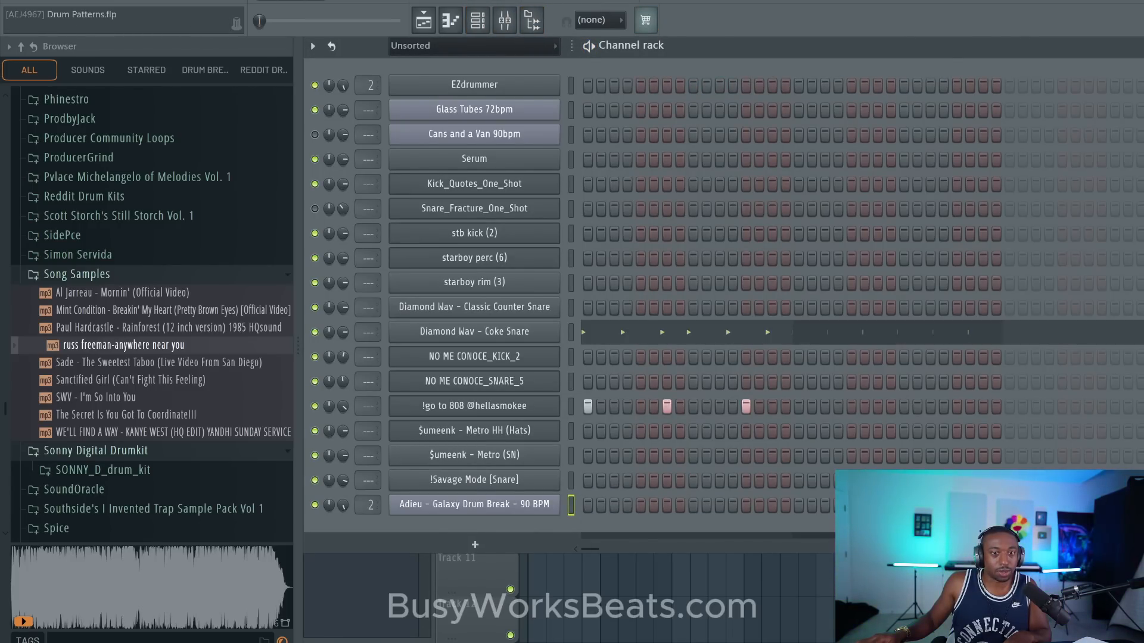
{"action": "scroll", "coordinate": [595, 1], "scroll_direction": "down", "scroll_amount": 3}
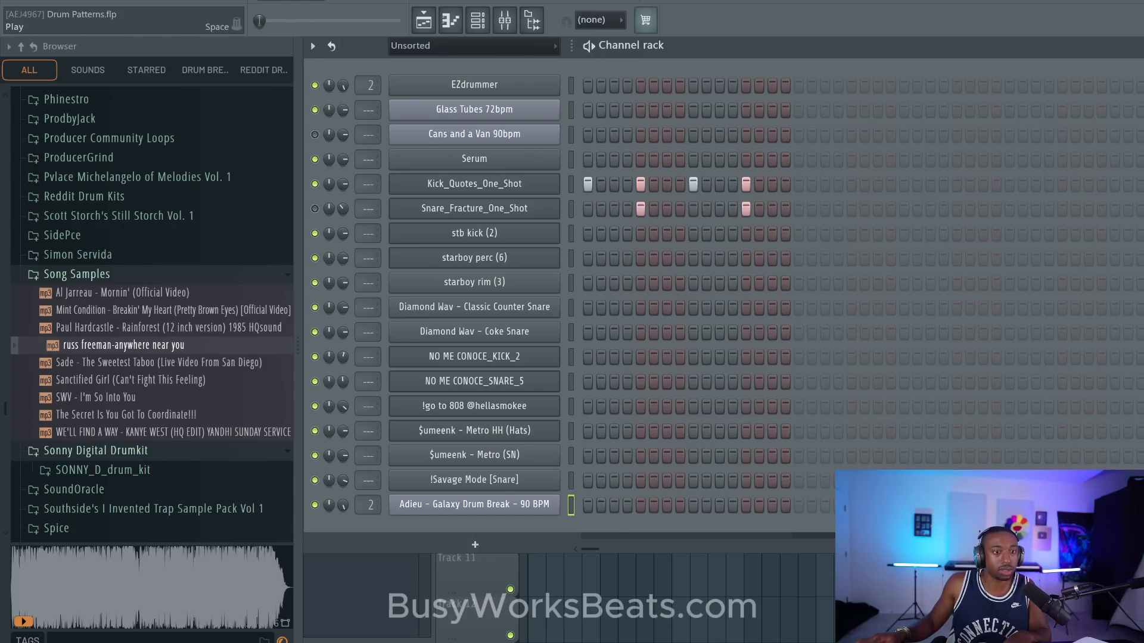
{"action": "key", "text": "space"}
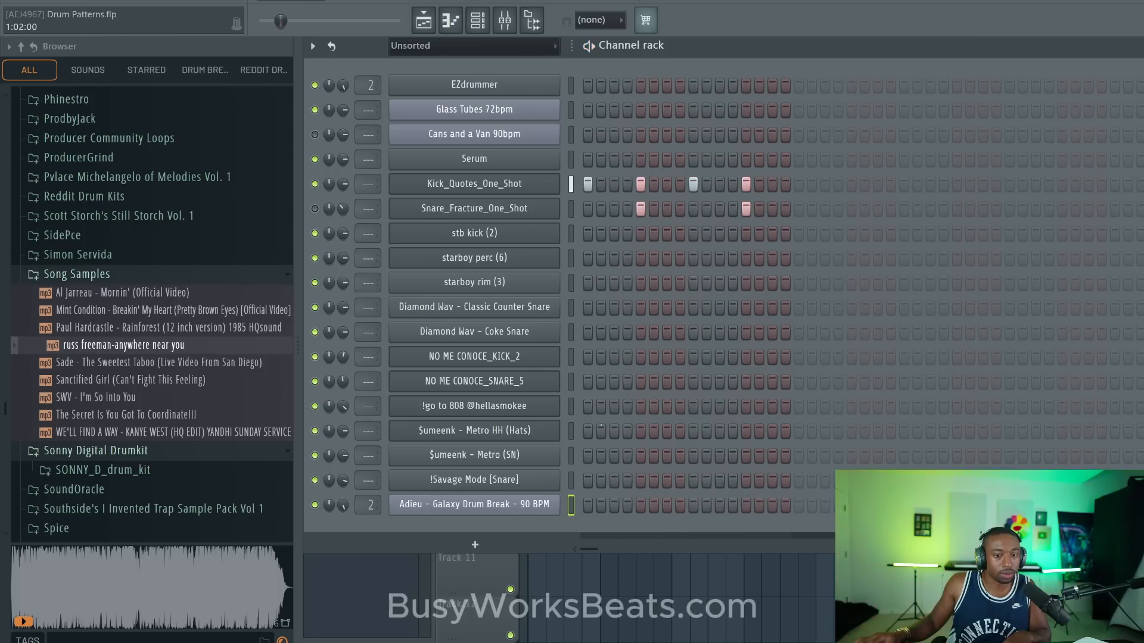
- Compare the kick and snare pattern with $umeenk - Metro HH (Hats) hits on steps 3, 7, 11 and 15 and without them
{"action": "left_click", "coordinate": [667, 430]}
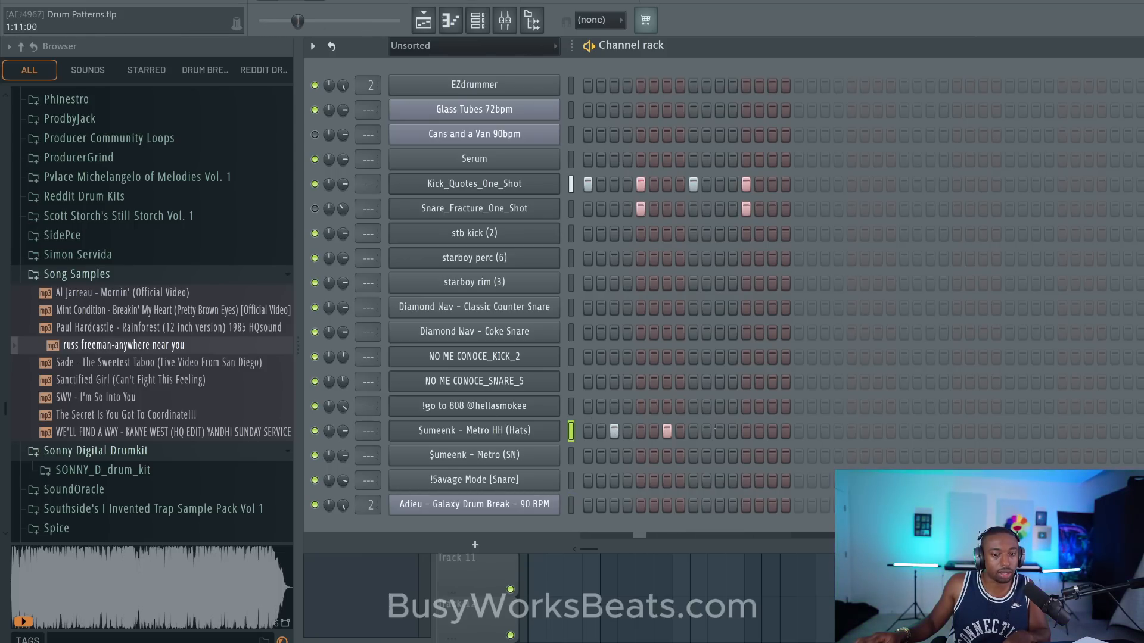
{"action": "left_click", "coordinate": [717, 430]}
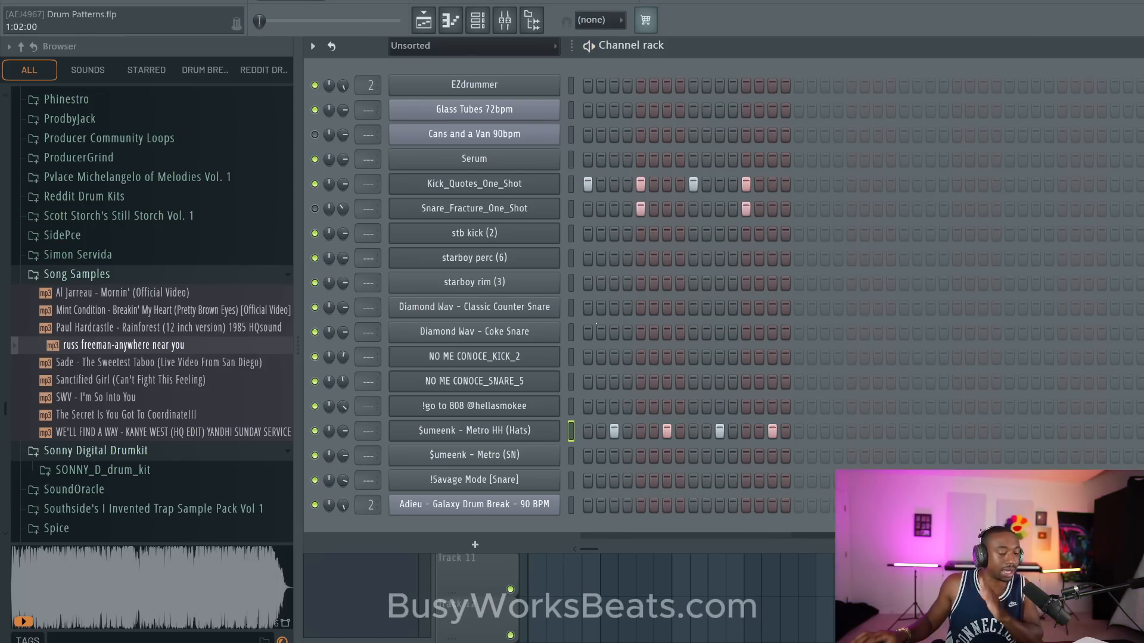
{"action": "key", "text": "space"}
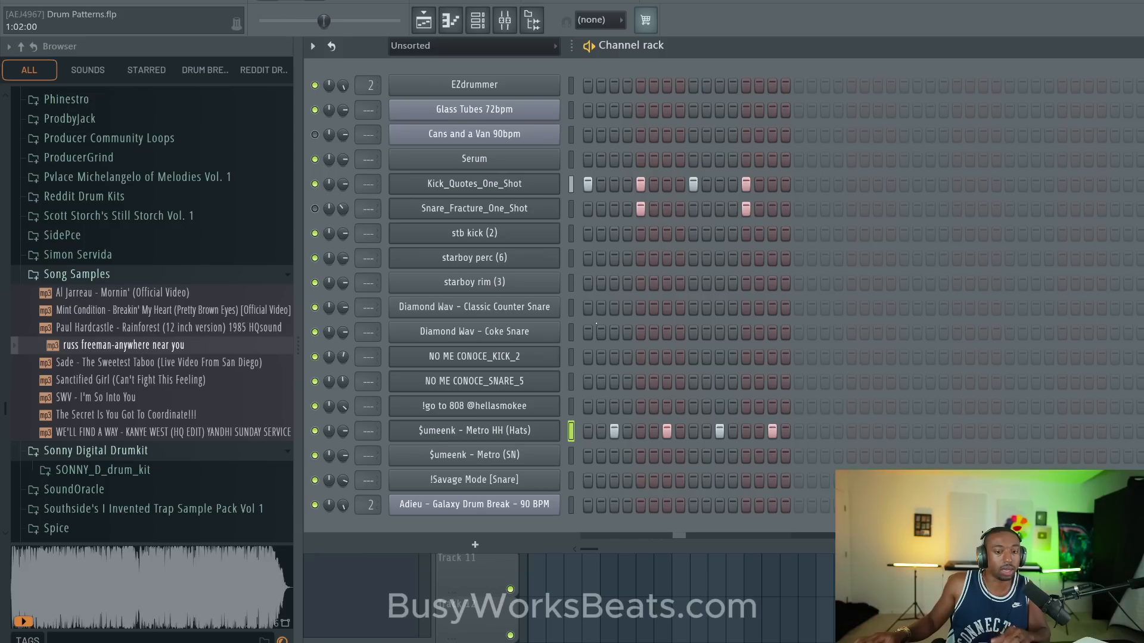
{"action": "key", "text": "space"}
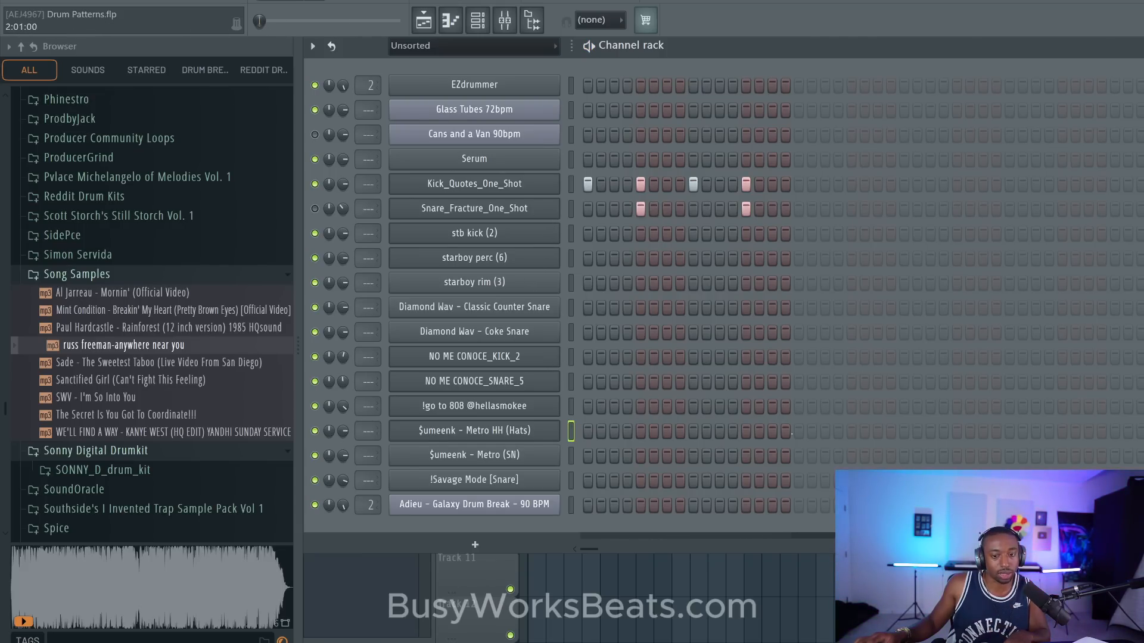
{"action": "key", "text": "space"}
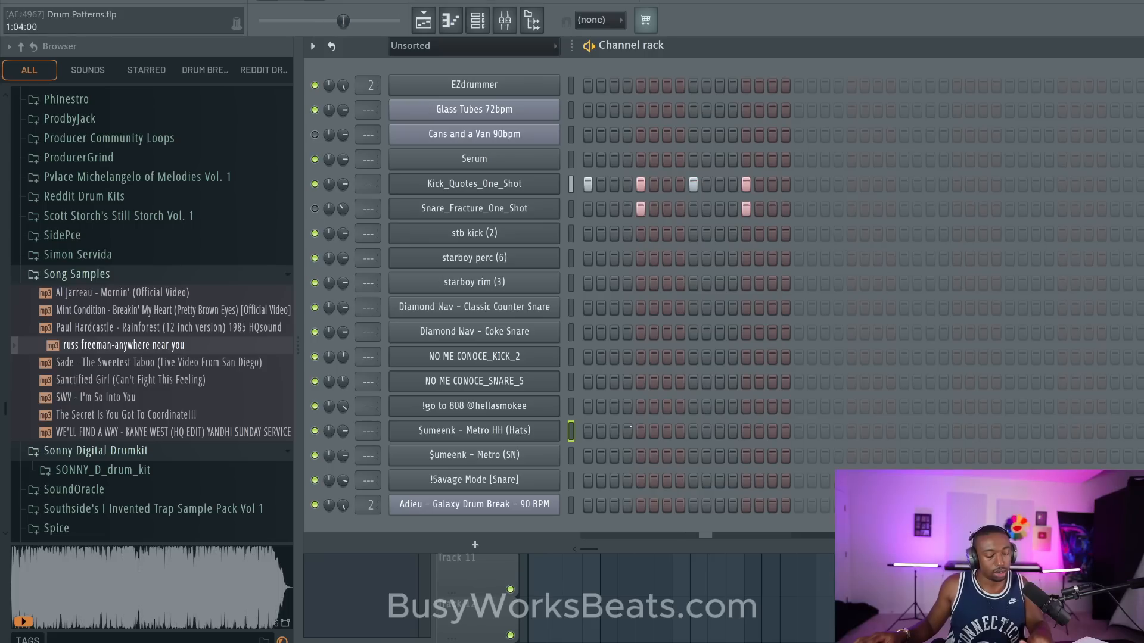
- Place $umeenk - Metro HH (Hats) hits on steps 3, 7, 11 and 15
{"action": "left_click", "coordinate": [614, 430]}
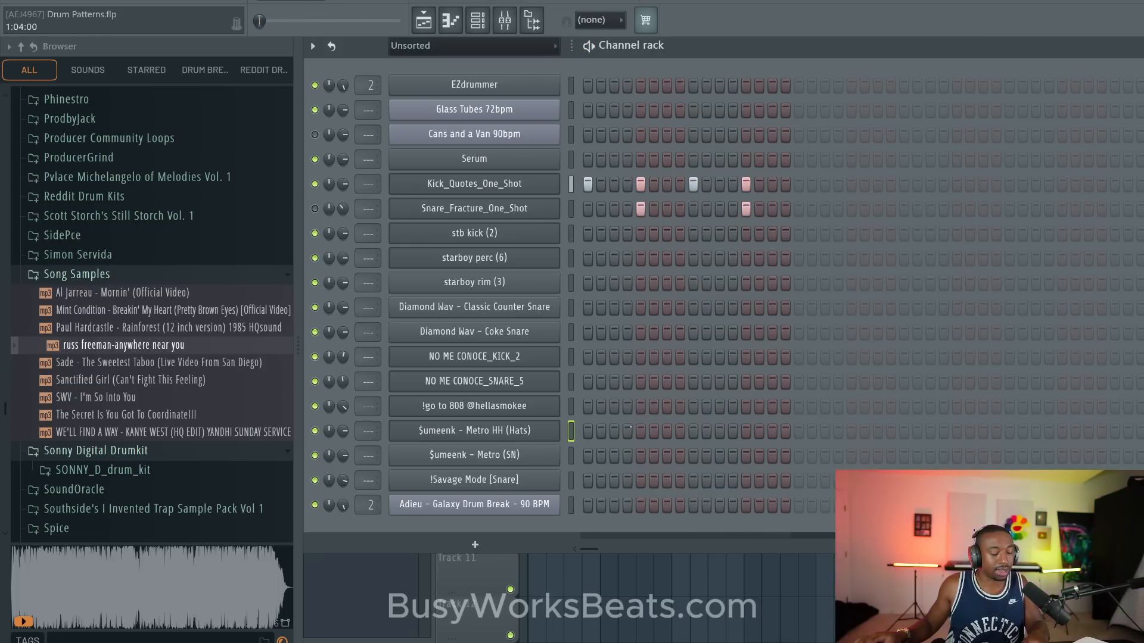
{"action": "left_click", "coordinate": [667, 430]}
{"action": "left_click", "coordinate": [719, 430]}
{"action": "left_click", "coordinate": [772, 430]}
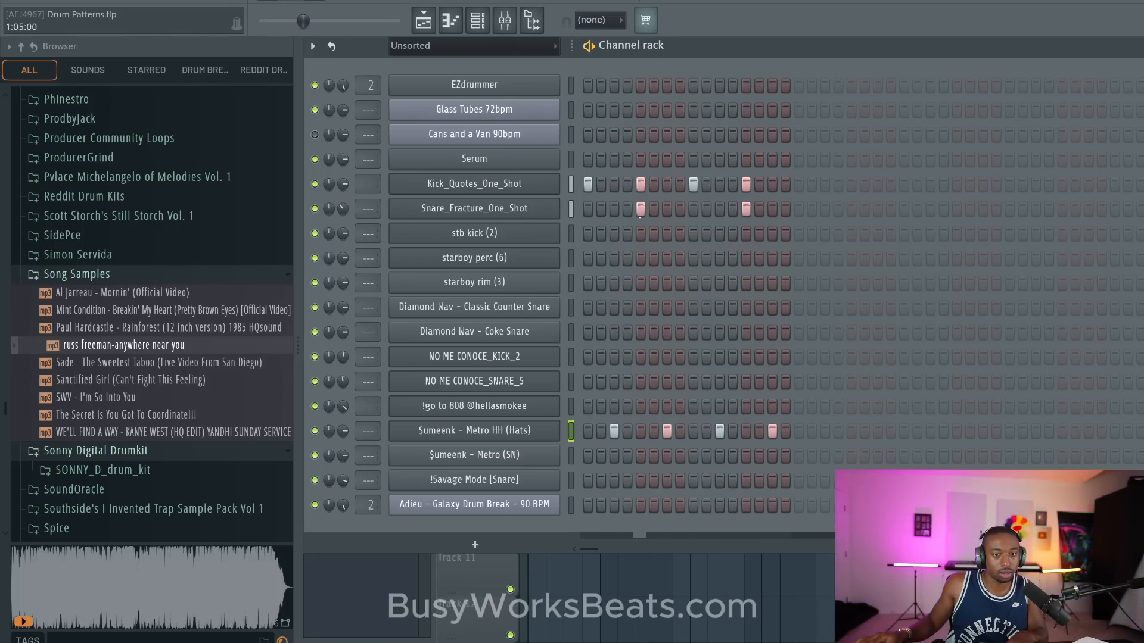
- Remove the Snare_Fracture_One_Shot hits from steps 5 and 13 for comparison and restore the hit on step 5
{"action": "left_click", "coordinate": [641, 208]}
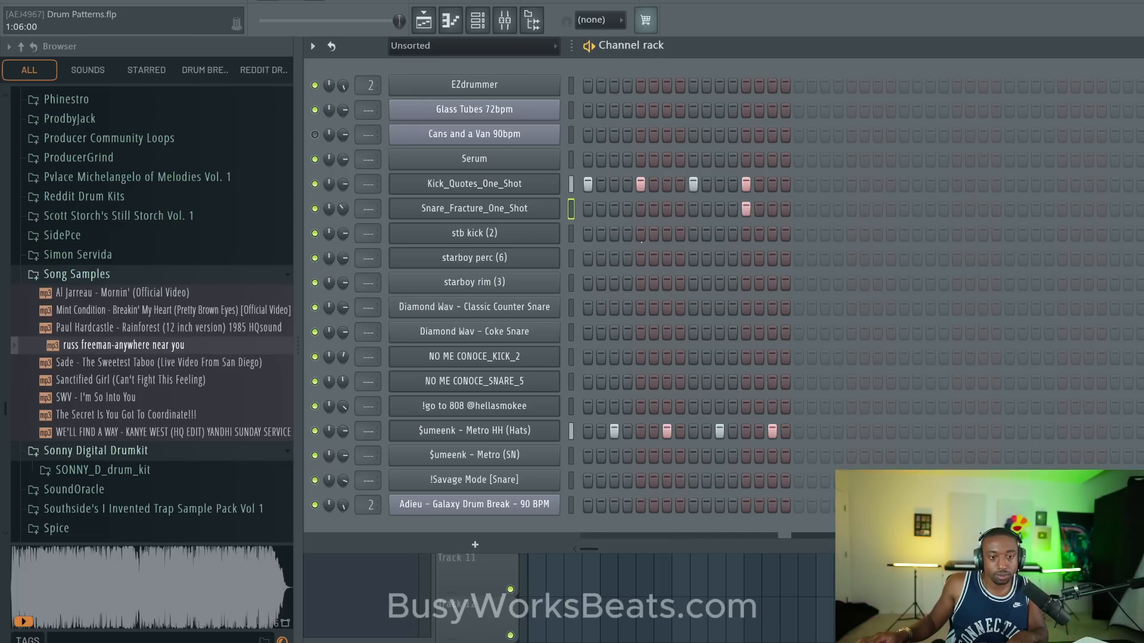
{"action": "left_click", "coordinate": [641, 209]}
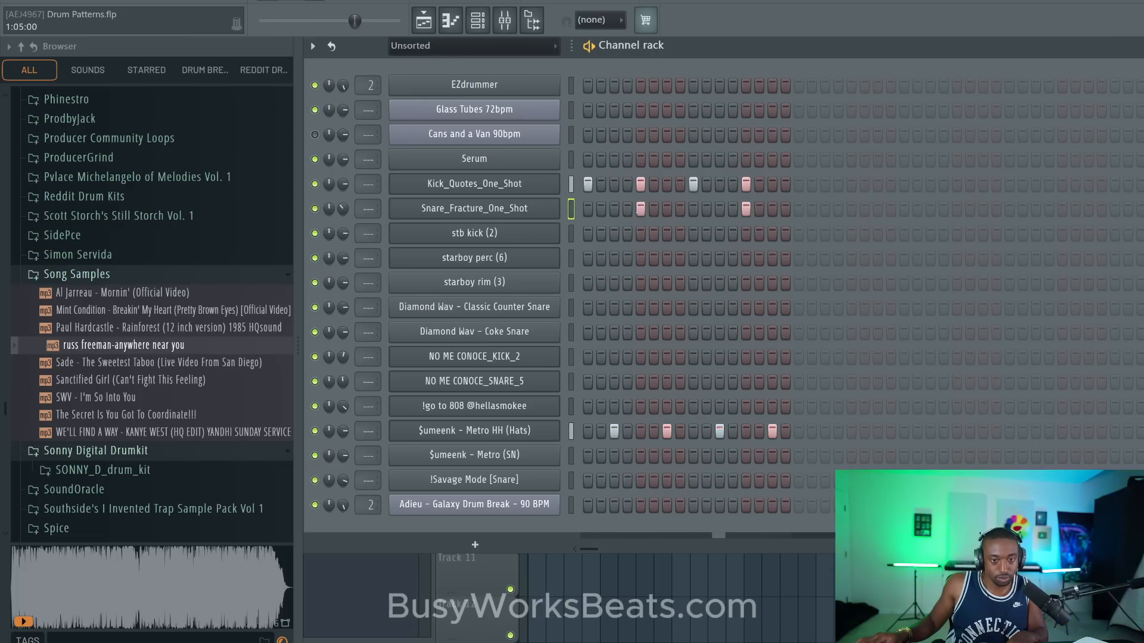
{"action": "left_click", "coordinate": [640, 208]}
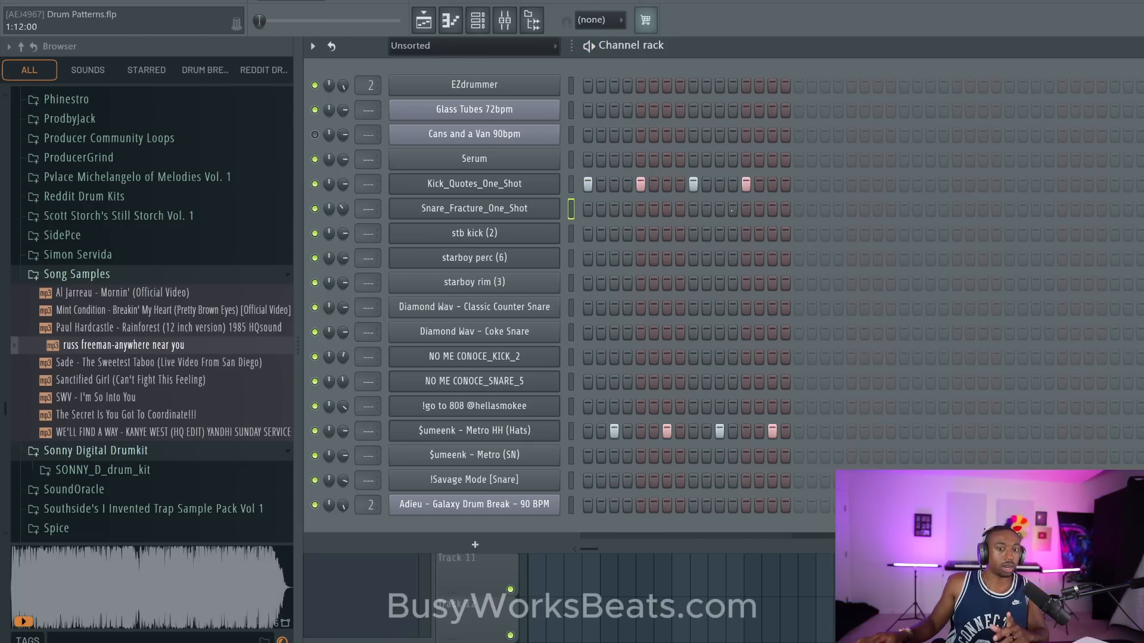
{"action": "left_click", "coordinate": [640, 208]}
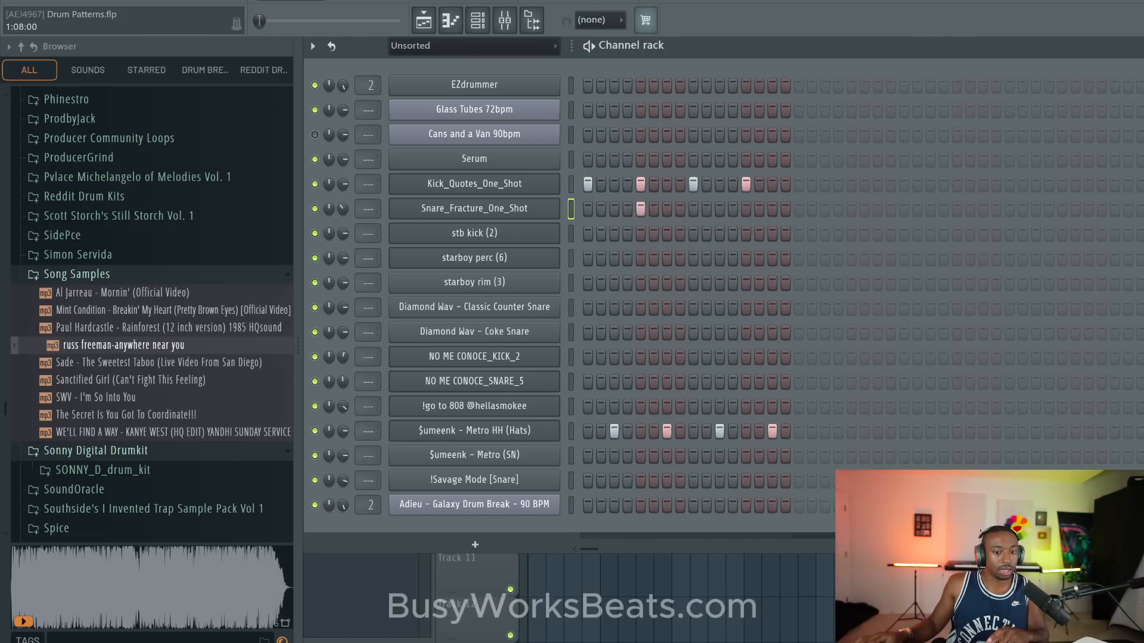